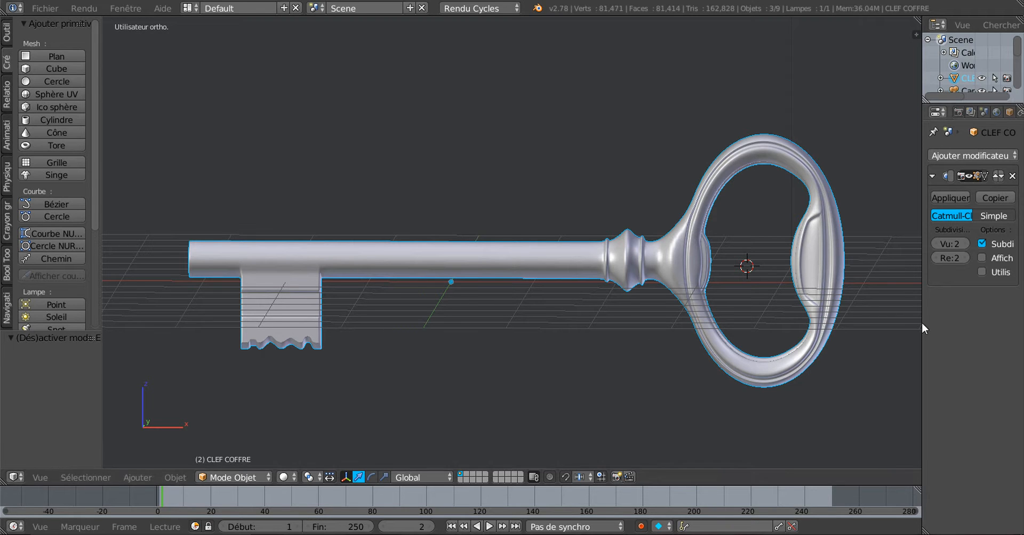
- Widen the 3D viewport and open the key mesh in Edit Mode with wireframe display and vertex selection
drag(931, 324, 946, 324)
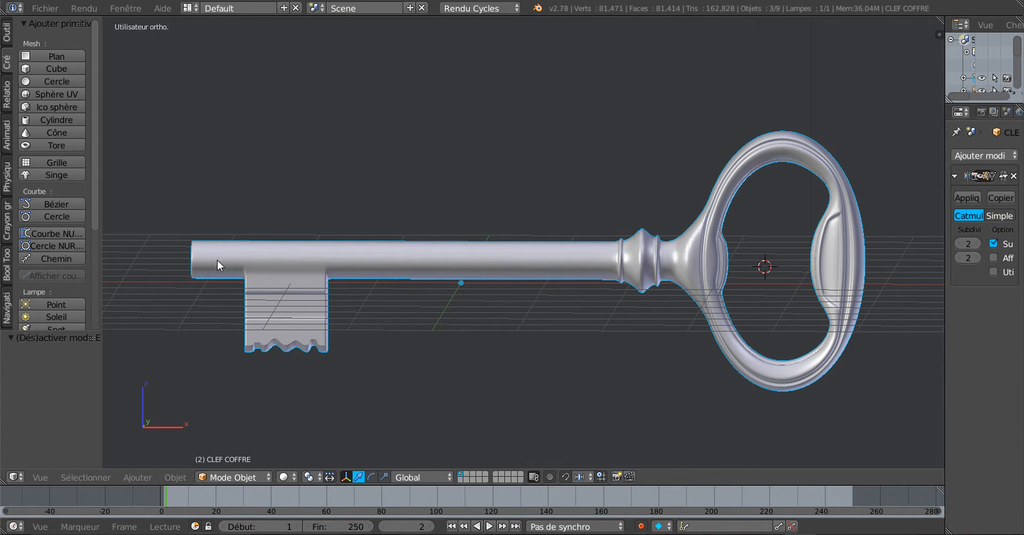
key(Tab)
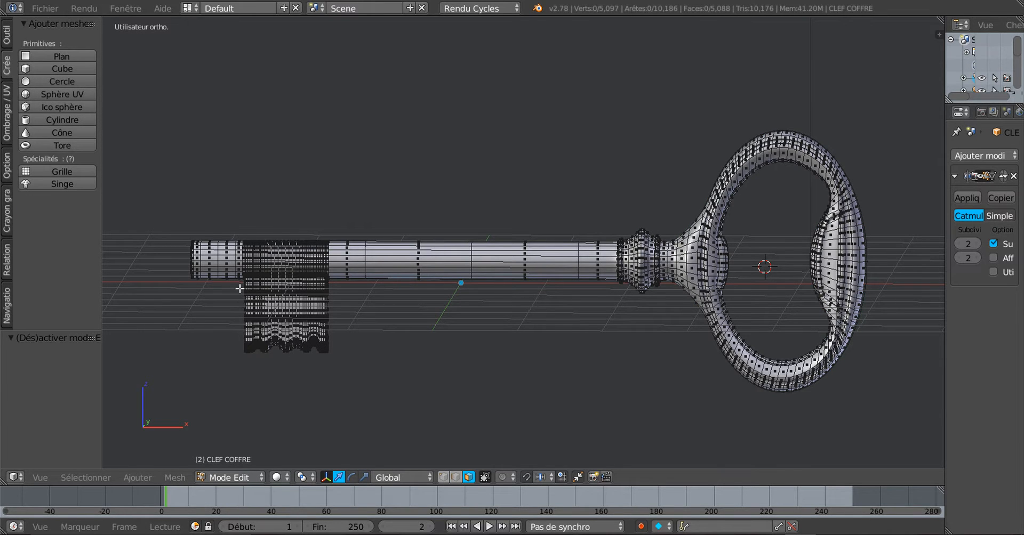
shift+middle_drag(421, 304, 509, 288)
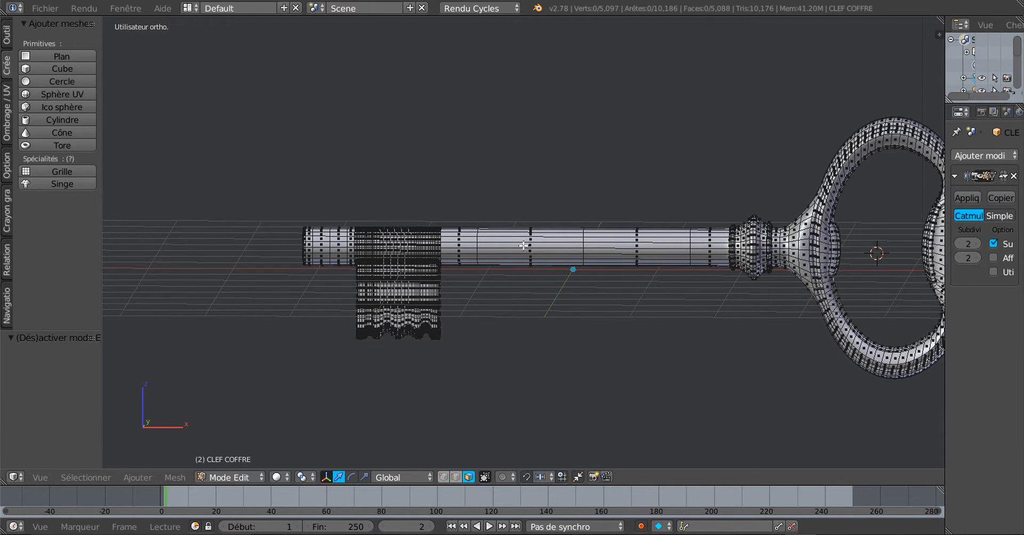
key(z)
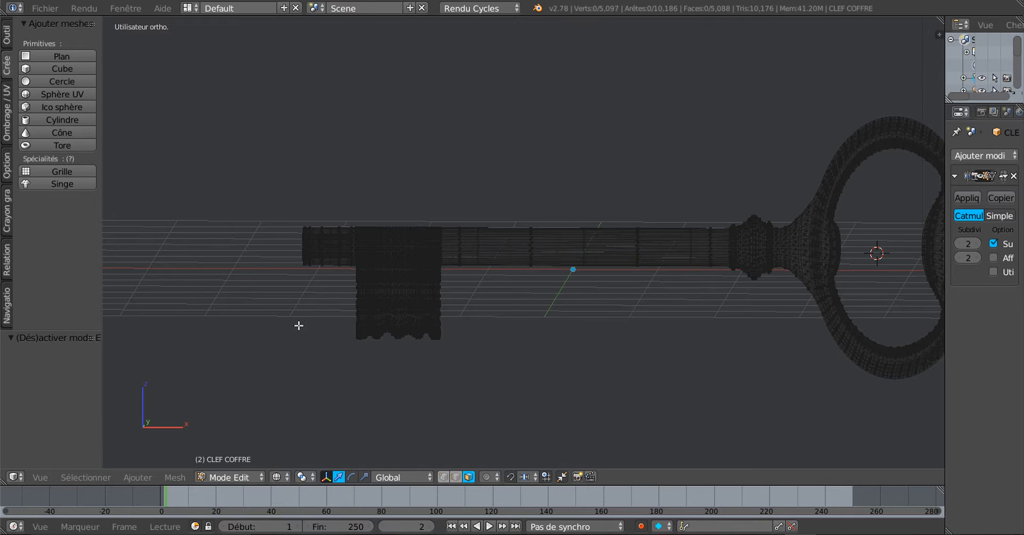
scroll(299, 325, up, 2)
click(441, 476)
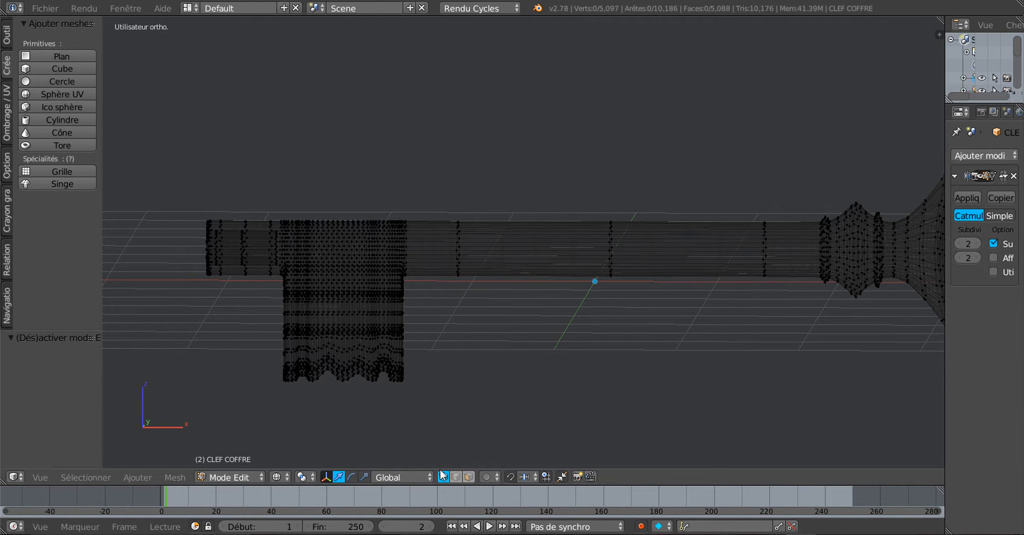
- Circle-select all vertices of the key shank's free end, from its tip up to the bit
shift+middle_drag(276, 332, 369, 331)
scroll(252, 290, up, 3)
shift+middle_drag(283, 286, 338, 277)
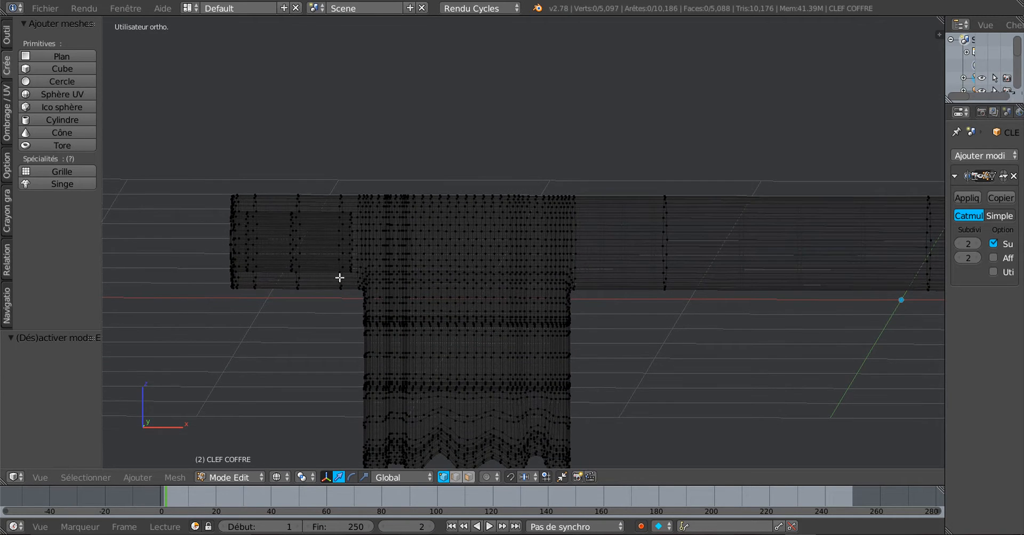
scroll(312, 246, up, 2)
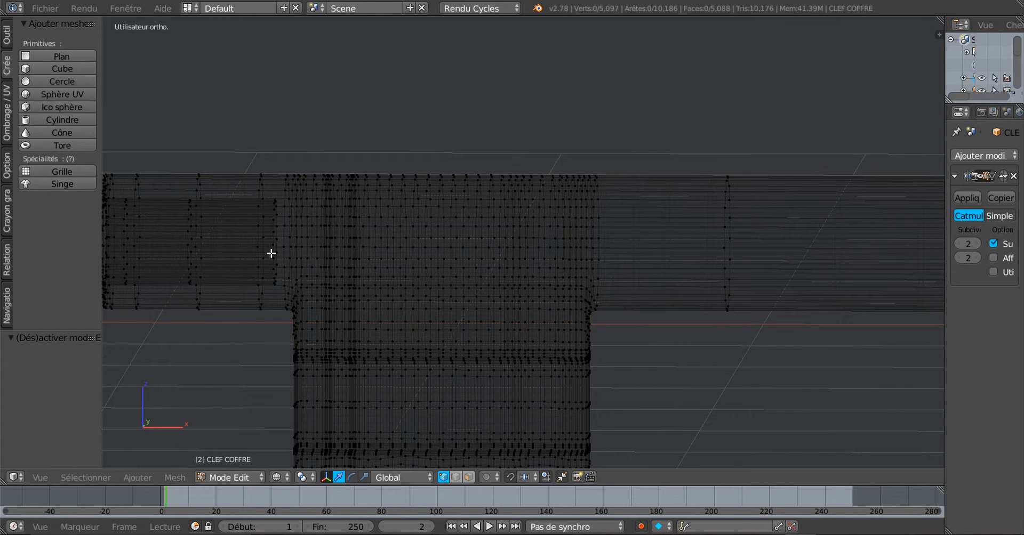
scroll(273, 262, down, 2)
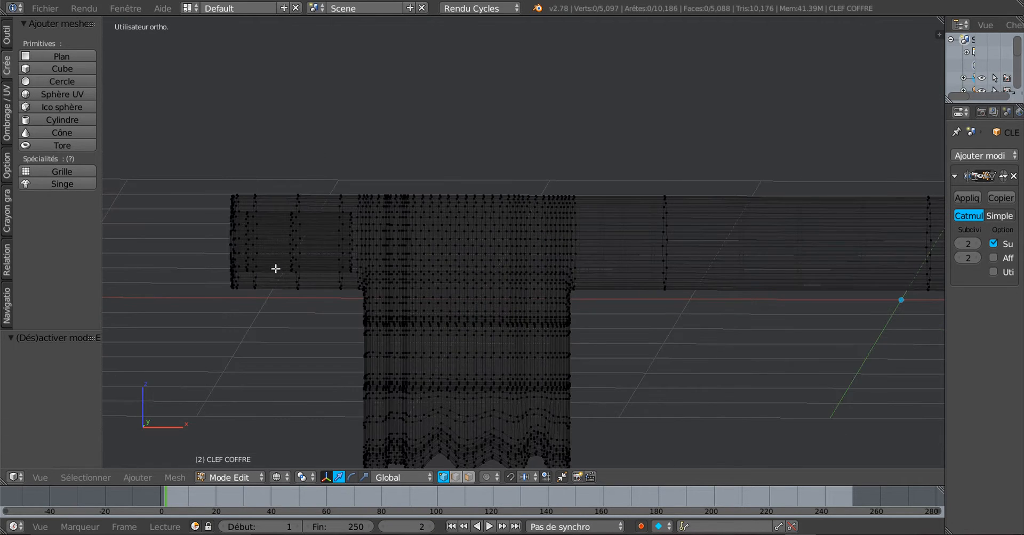
key(c)
mouse_move(340, 203)
mouse_down()
mouse_move(327, 297)
mouse_move(343, 238)
mouse_move(267, 203)
mouse_move(281, 278)
mouse_move(293, 187)
mouse_move(244, 265)
mouse_move(233, 166)
mouse_move(252, 290)
mouse_move(299, 205)
mouse_move(309, 264)
mouse_move(324, 267)
mouse_up()
right_click(309, 260)
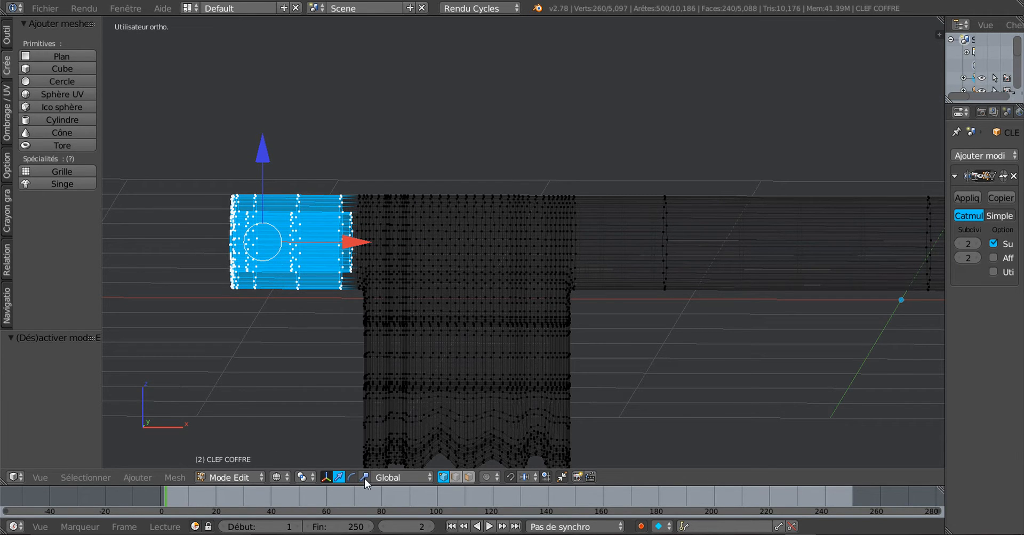
- Scale the shank's end to about 0.269 along X and move it about 0.282 along X toward the bit
key(s)
key(x)
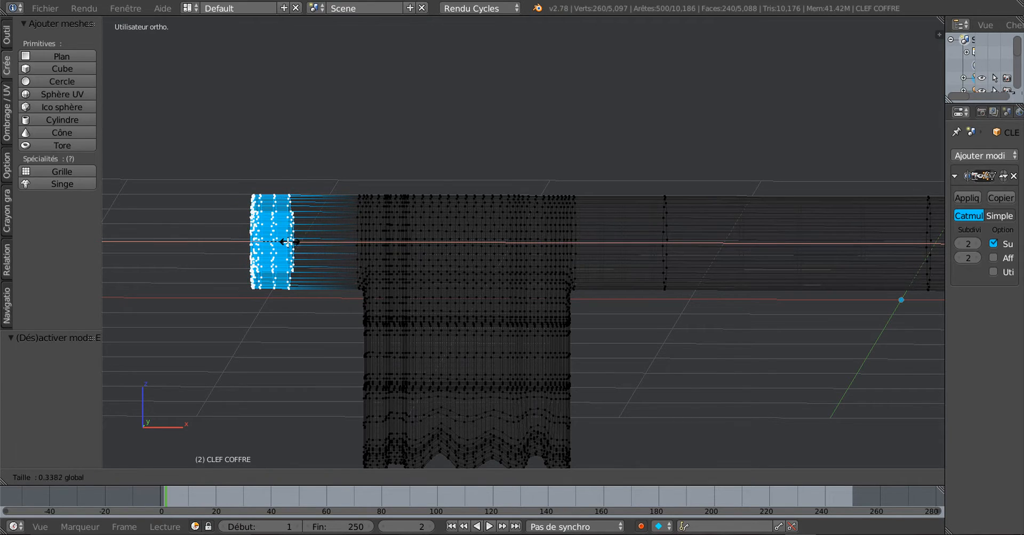
click(283, 242)
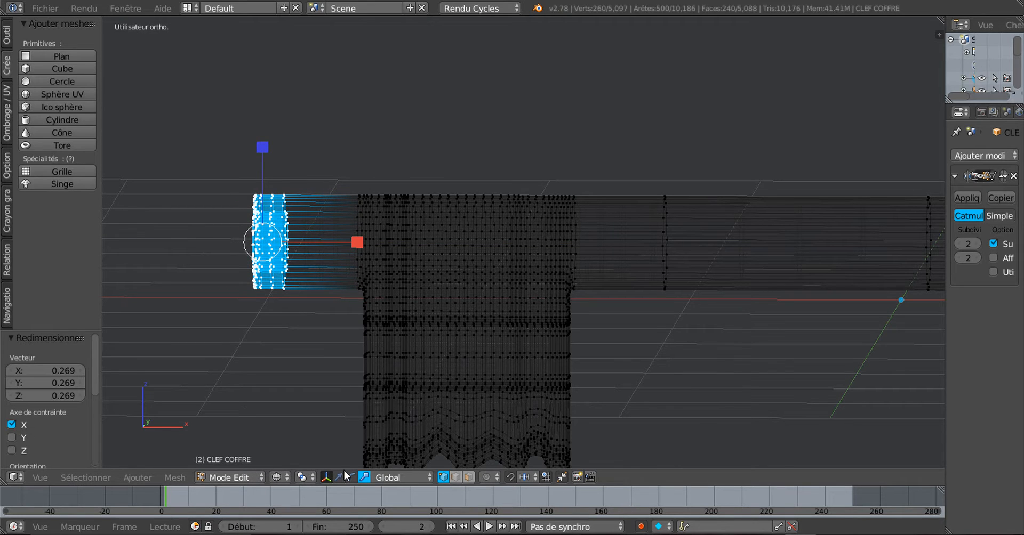
click(339, 476)
drag(356, 243, 416, 239)
- Examine the shortened shank end from the side and front, in solid shading and Object Mode
scroll(697, 398, down, 7)
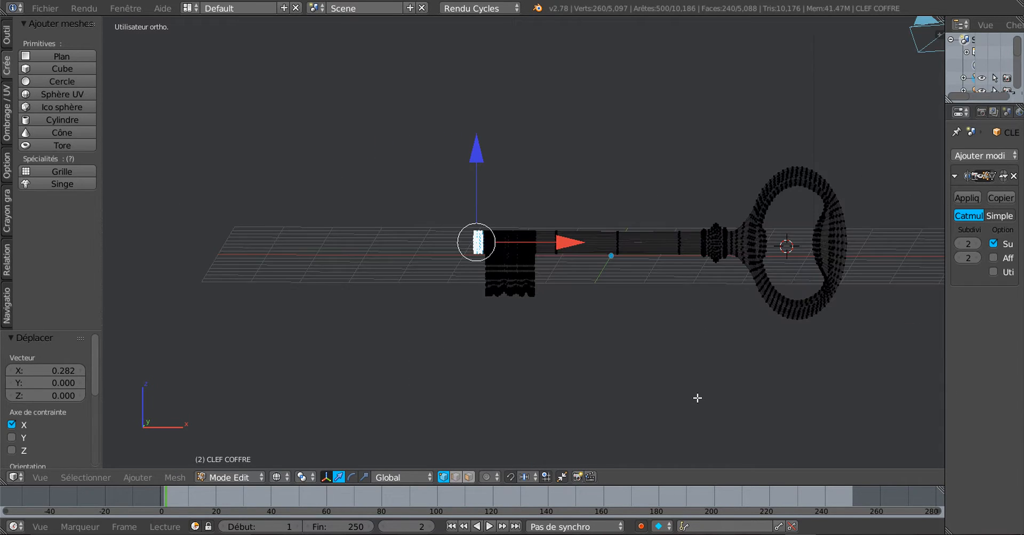
key(KP_3)
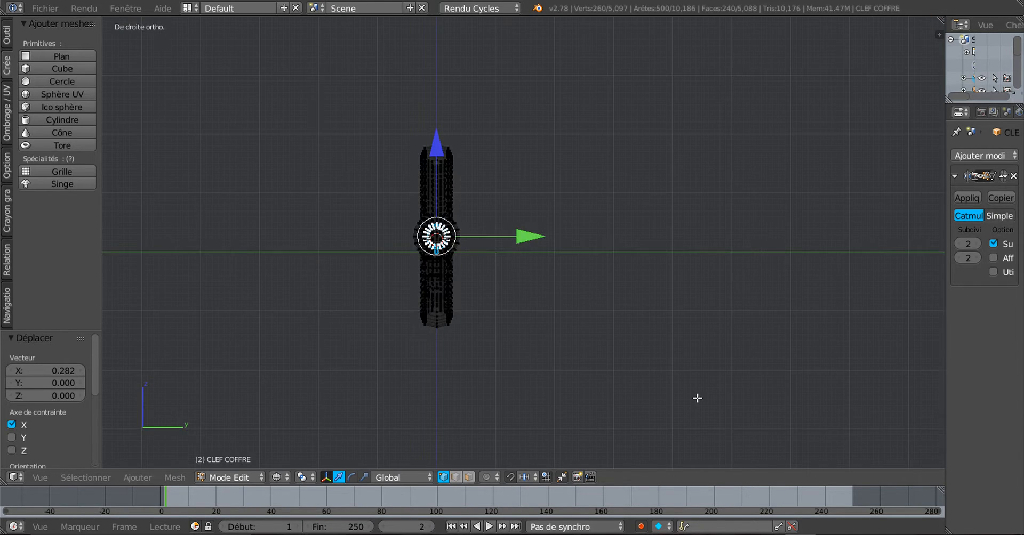
key(KP_1)
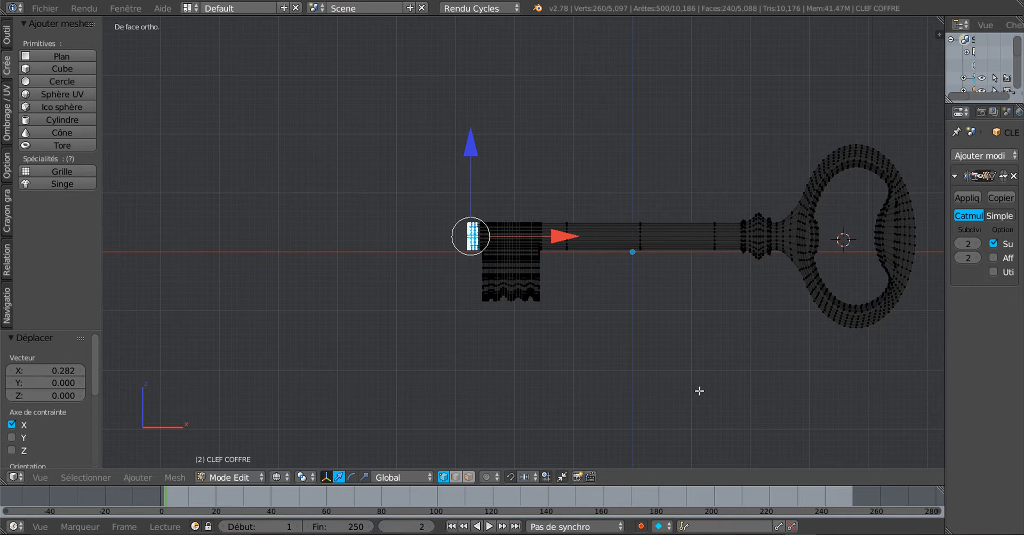
shift+middle_drag(670, 379, 621, 379)
key(Tab)
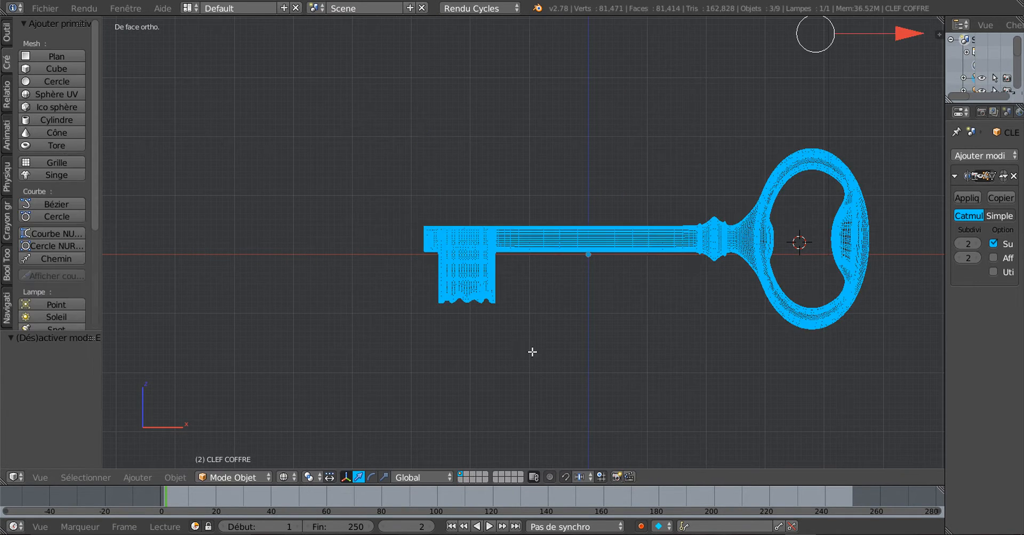
key(z)
scroll(389, 240, up, 3)
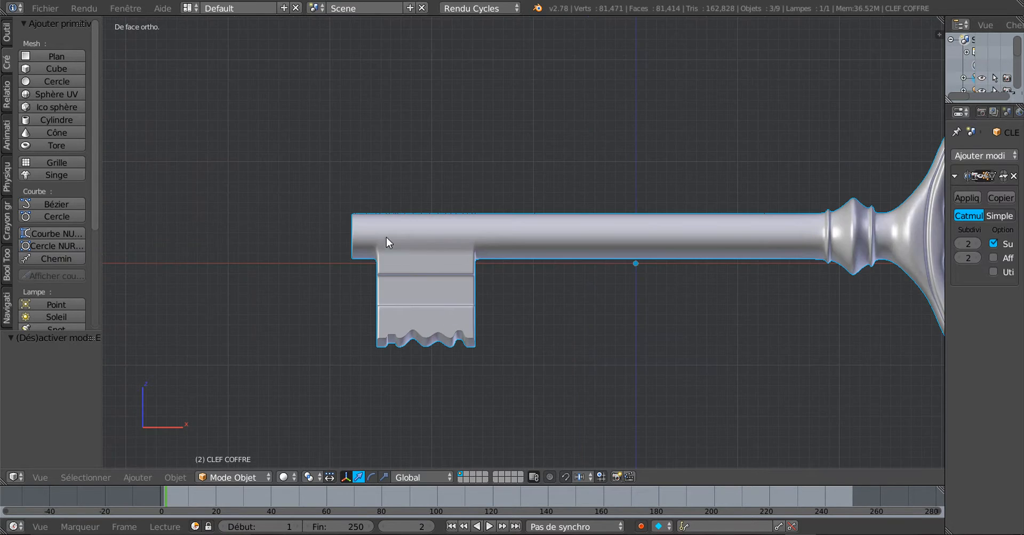
scroll(410, 274, down, 3)
scroll(459, 293, up, 1)
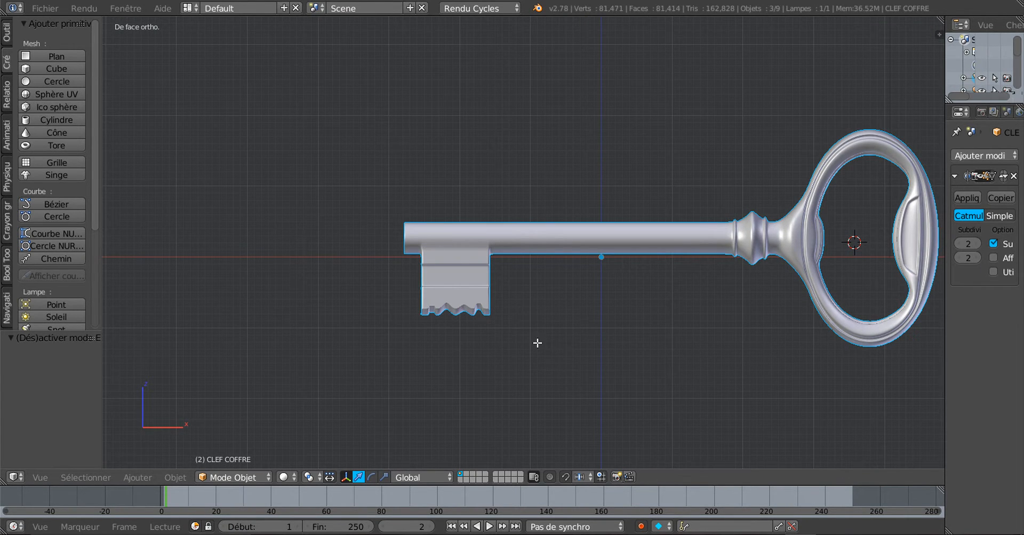
- In Edit Mode, clear the selection and box-select all vertices of the bit and its shank section in wireframe
key(Tab)
scroll(498, 341, up, 2)
shift+middle_drag(548, 340, 591, 347)
scroll(505, 331, up, 4)
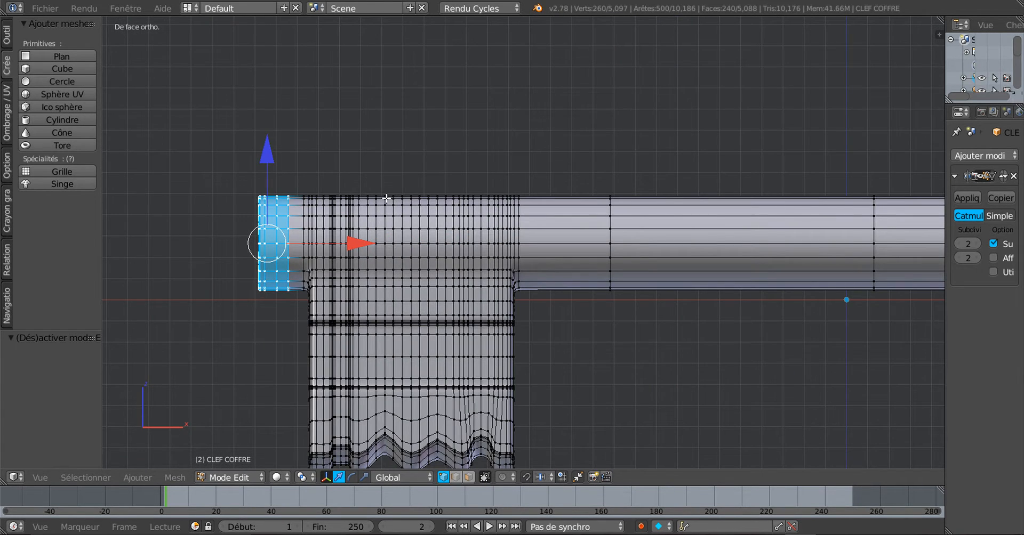
scroll(422, 268, down, 2)
key(a)
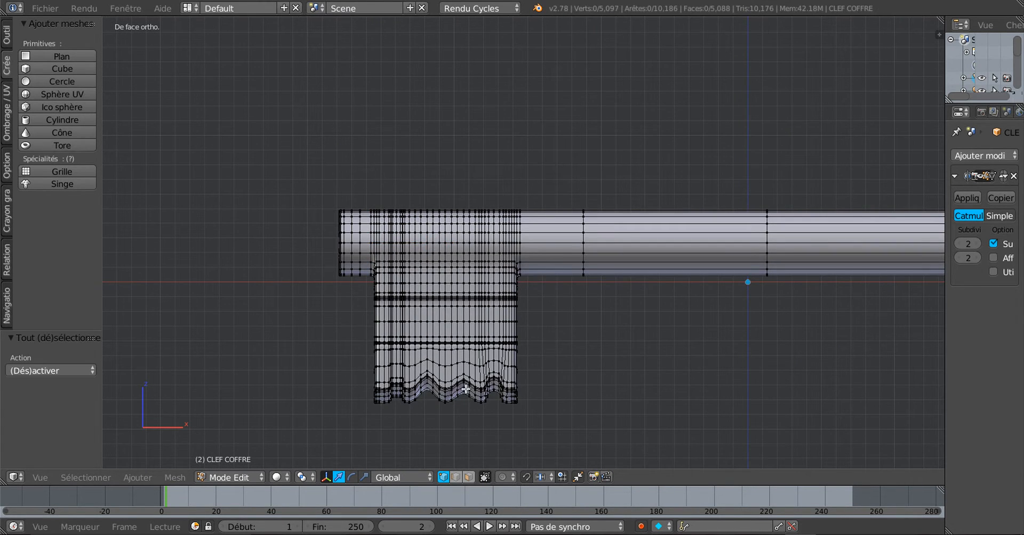
key(z)
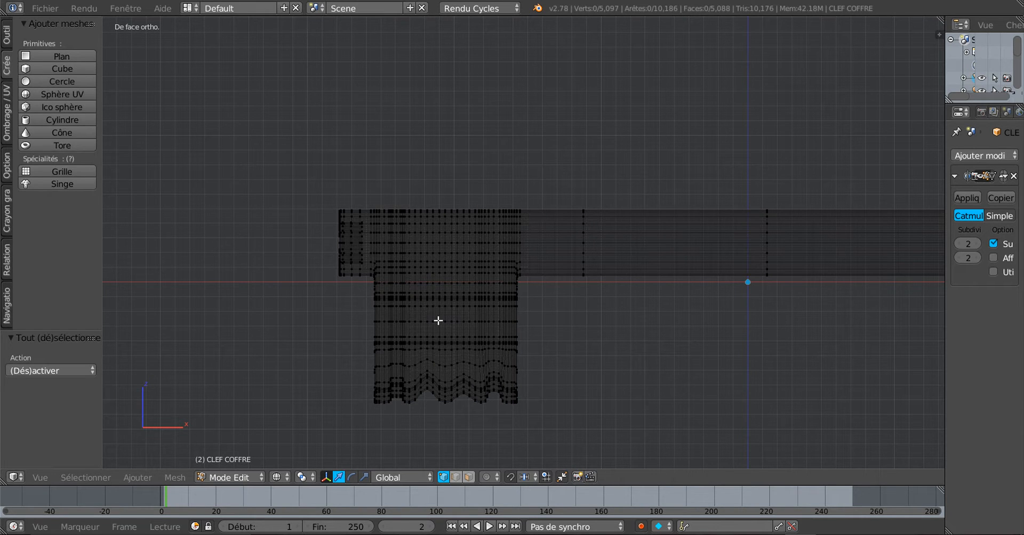
key(b)
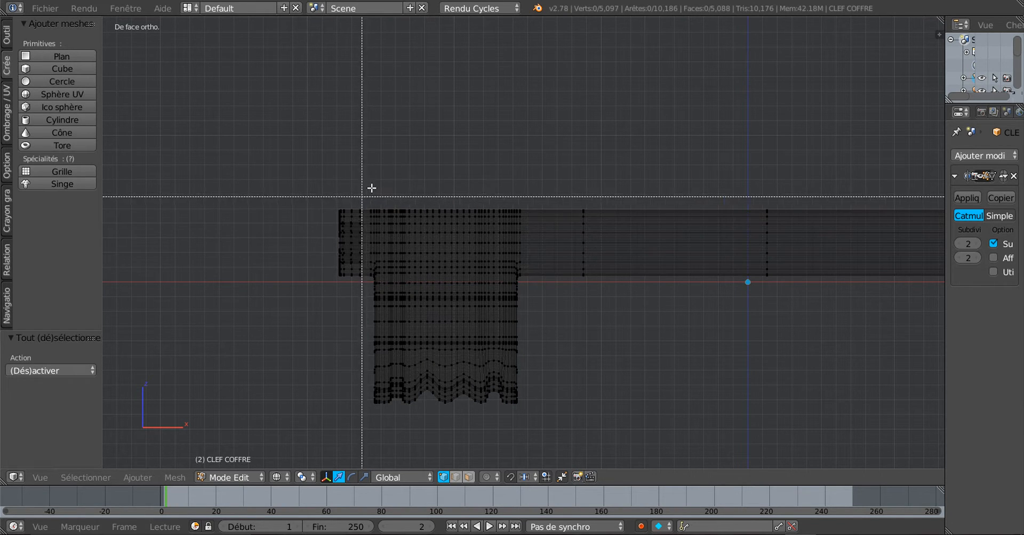
key(Escape)
key(b)
drag(365, 191, 524, 429)
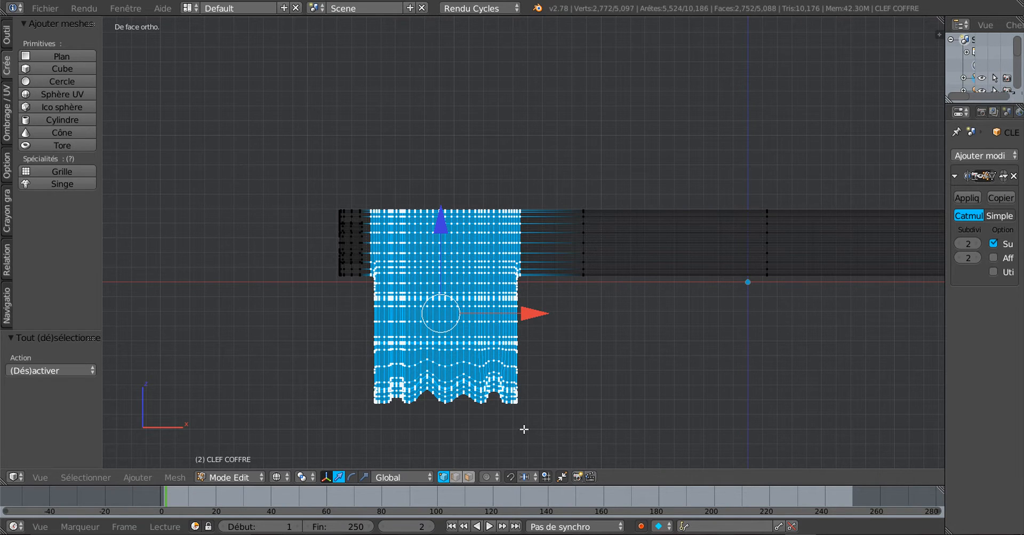
- Scale the bit section to about 0.672 along X and shift it along X toward the shank's tip
click(367, 476)
drag(535, 315, 504, 319)
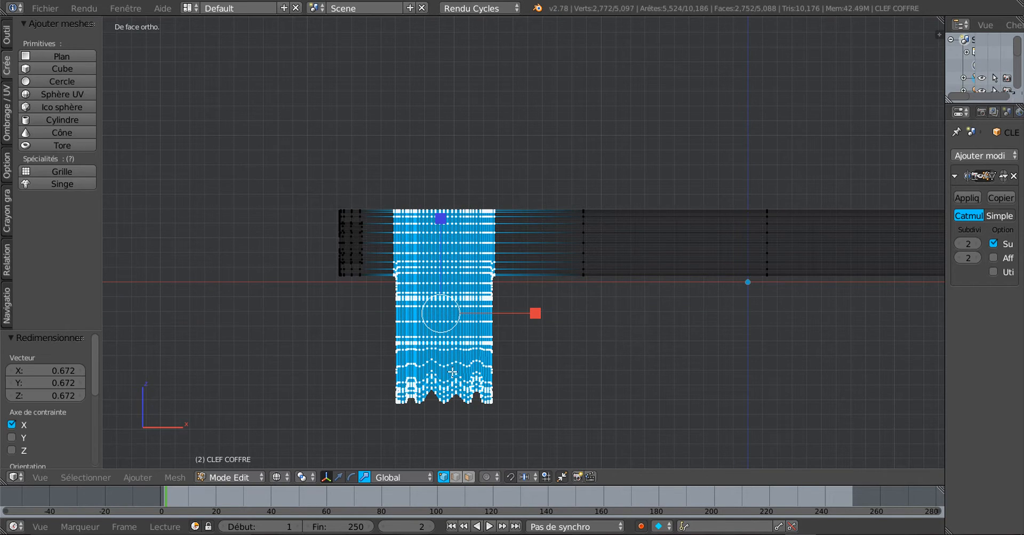
click(339, 477)
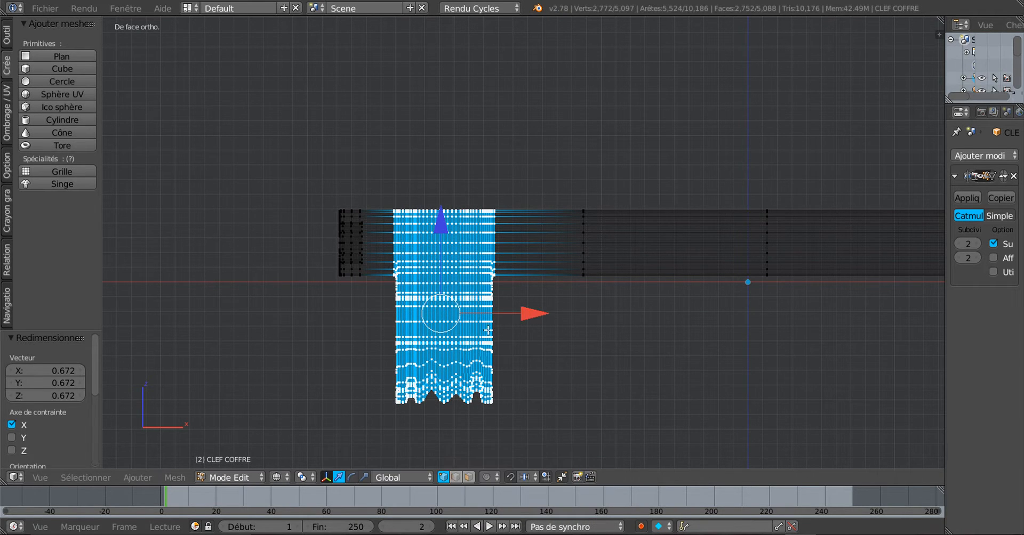
drag(533, 316, 513, 326)
- Examine the narrowed bit's proportions from the front and at an angle, in wireframe and solid shading
key(Tab)
scroll(513, 328, down, 3)
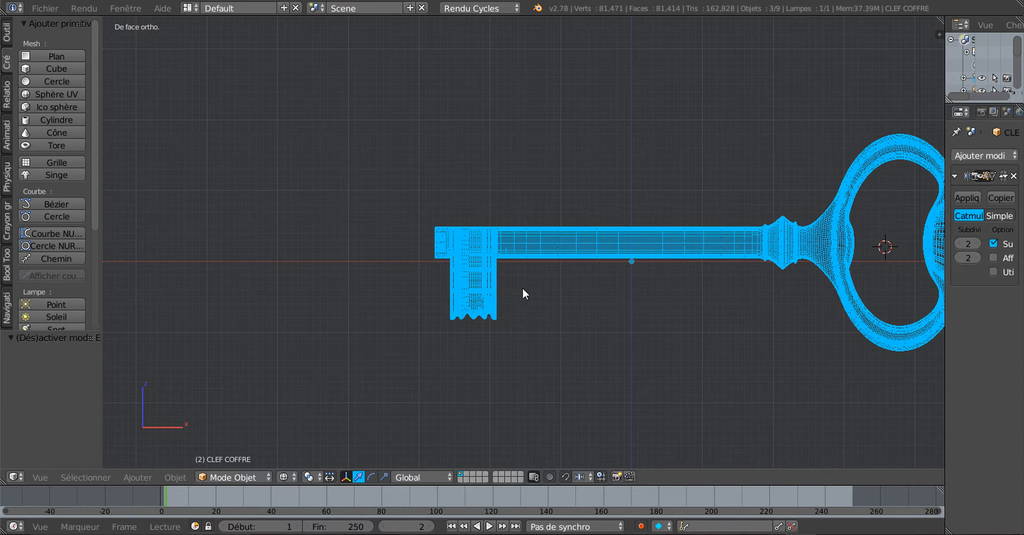
scroll(487, 363, up, 3)
key(Tab)
scroll(487, 361, up, 3)
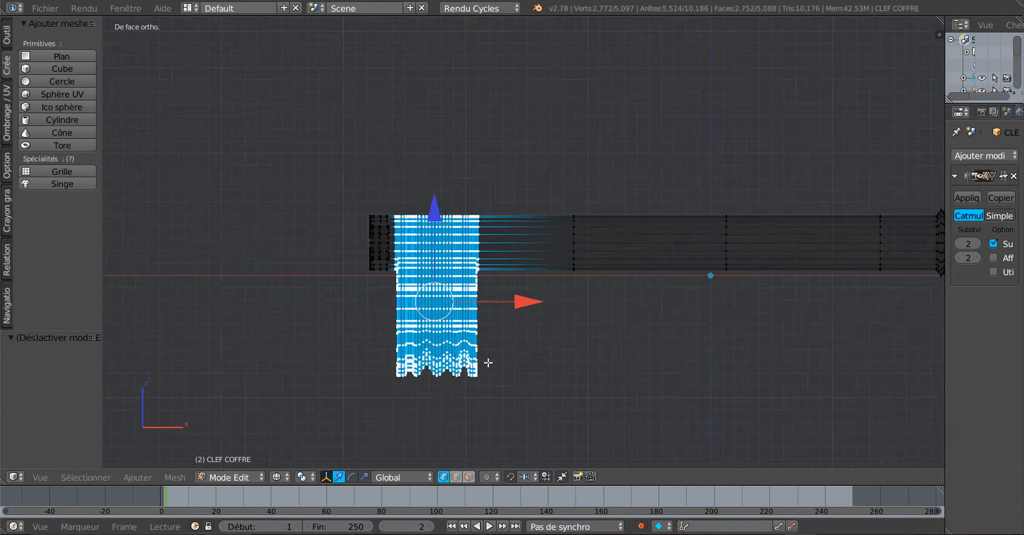
scroll(520, 352, down, 2)
middle_drag(523, 359, 494, 359)
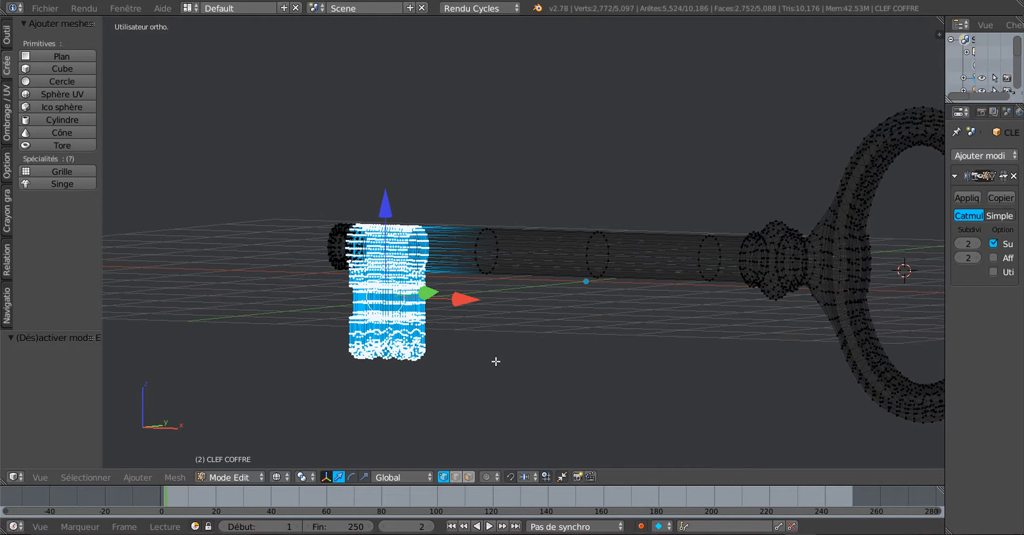
key(Tab)
key(z)
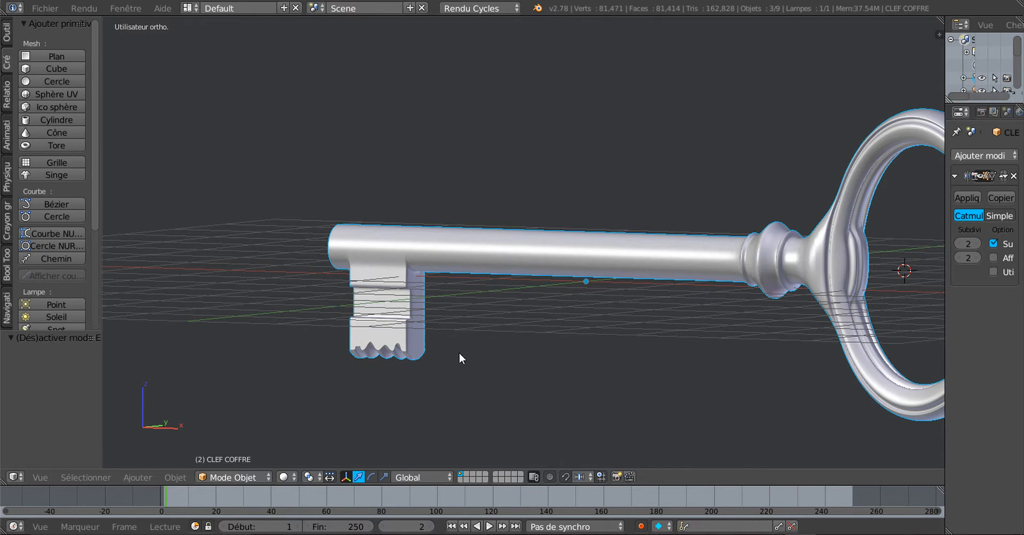
scroll(458, 353, up, 4)
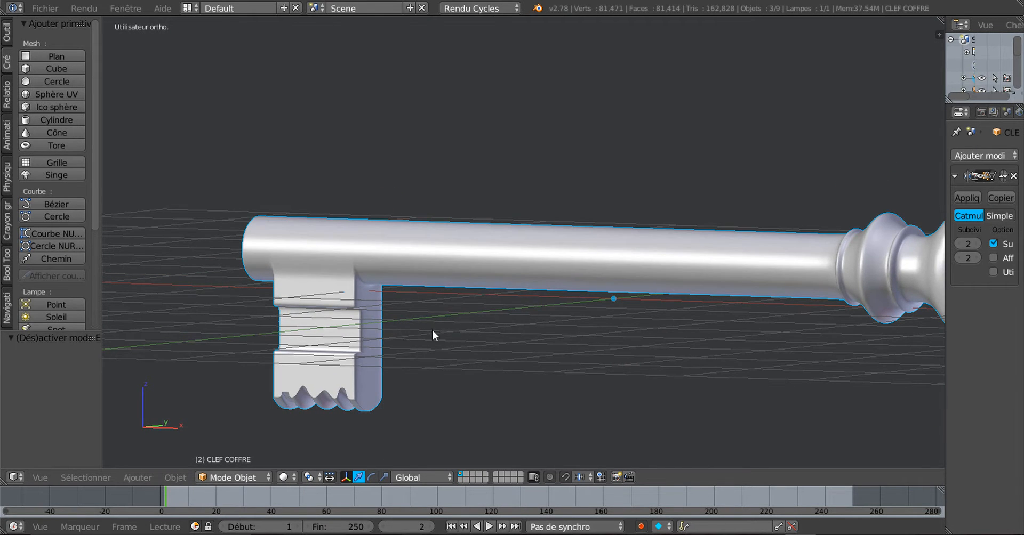
scroll(537, 320, up, 3)
- In Edit Mode, switch to face selection and select the horizontal face loop around the bit just below the shank
key(Tab)
scroll(530, 322, up, 2)
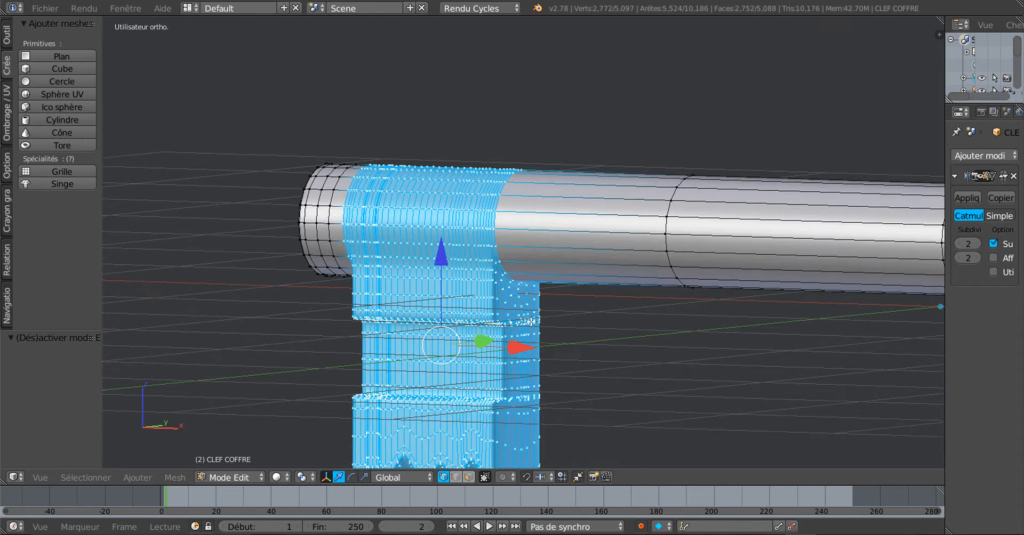
scroll(528, 323, up, 1)
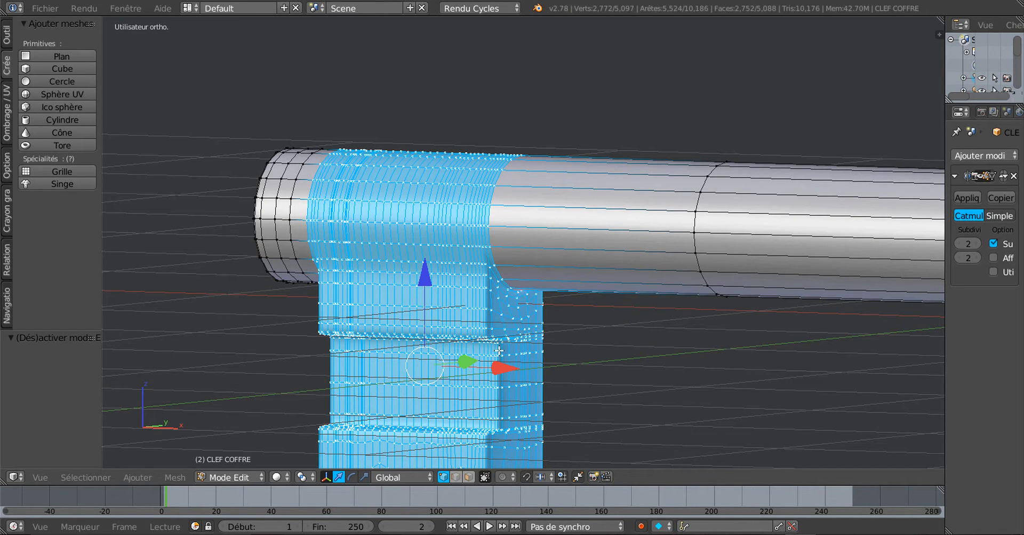
alt+right_click(489, 302)
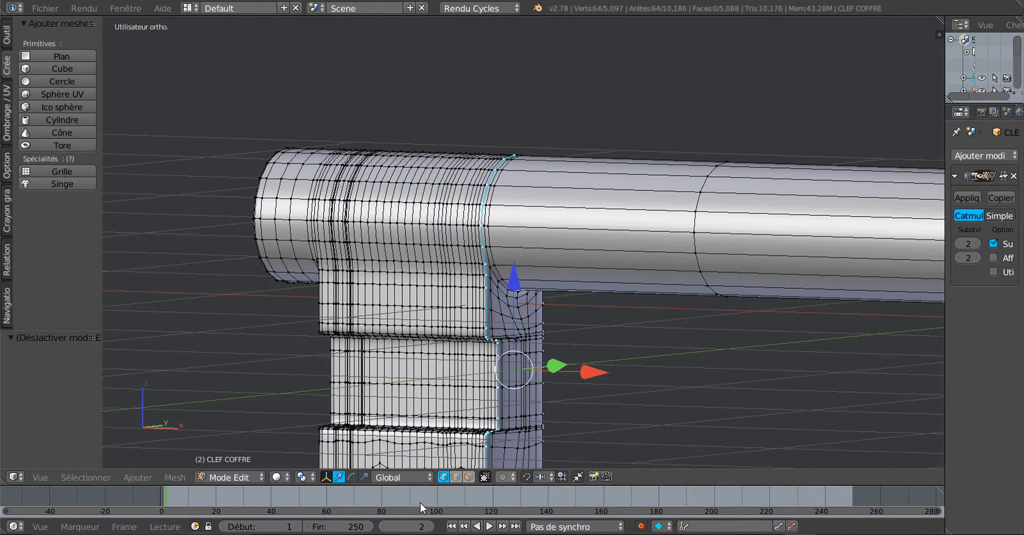
click(468, 477)
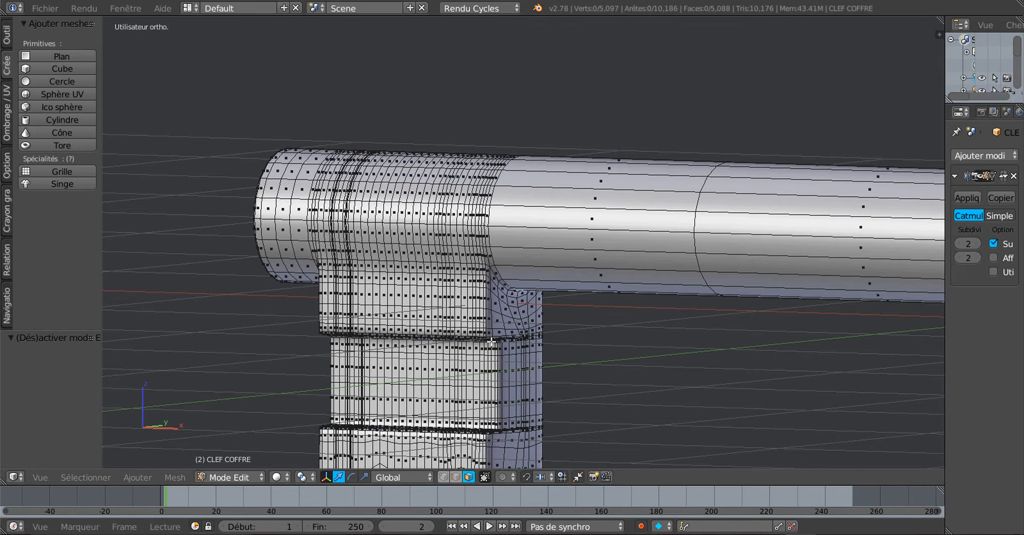
alt+right_click(490, 302)
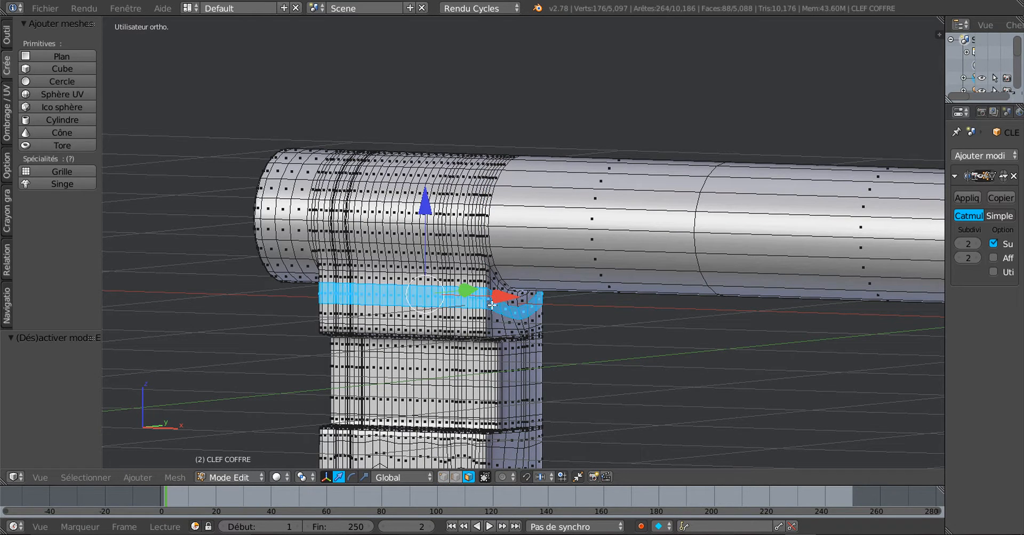
scroll(496, 341, up, 2)
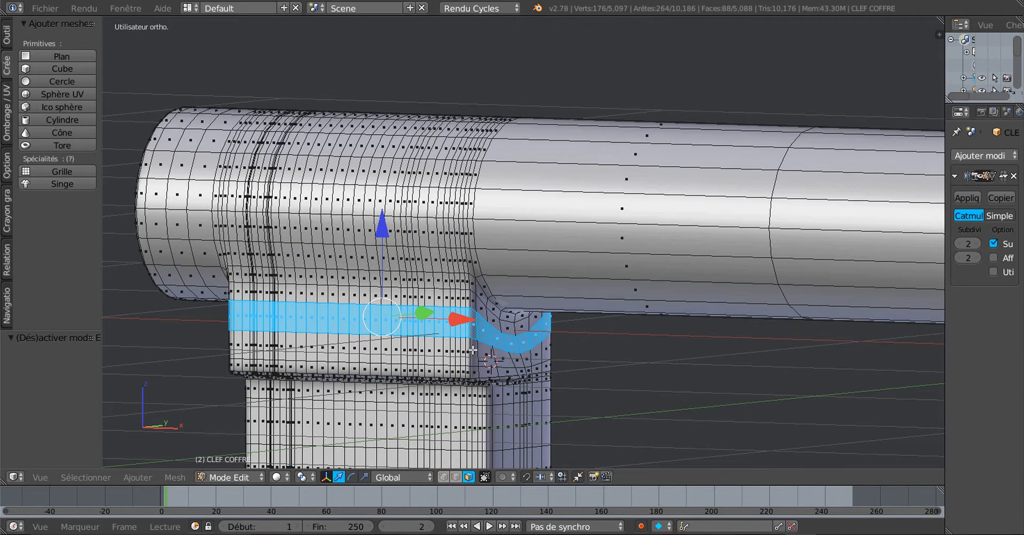
- Select the two adjacent horizontal face loops around the bit just below the shank
alt+right_click(476, 349)
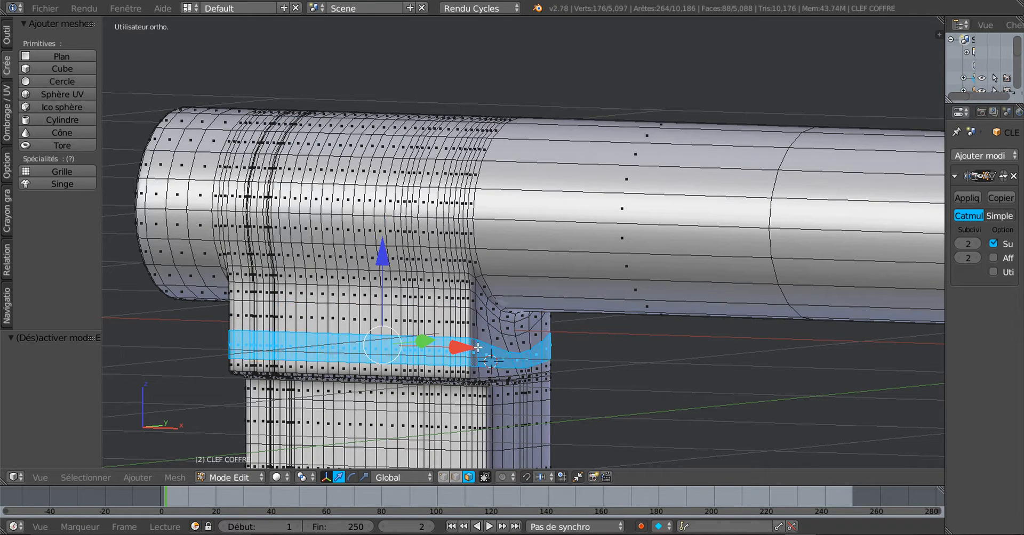
alt+shift+right_click(479, 330)
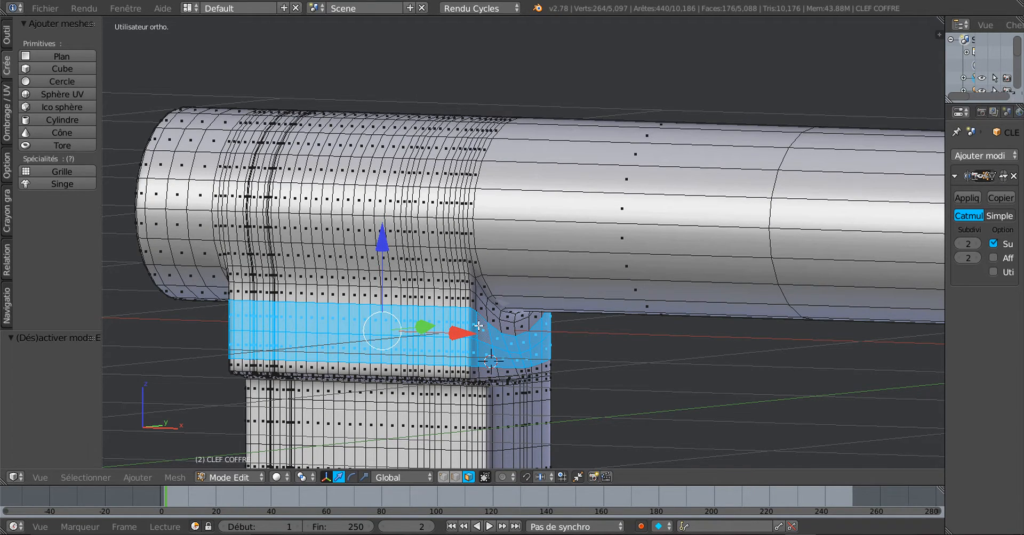
scroll(520, 261, up, 2)
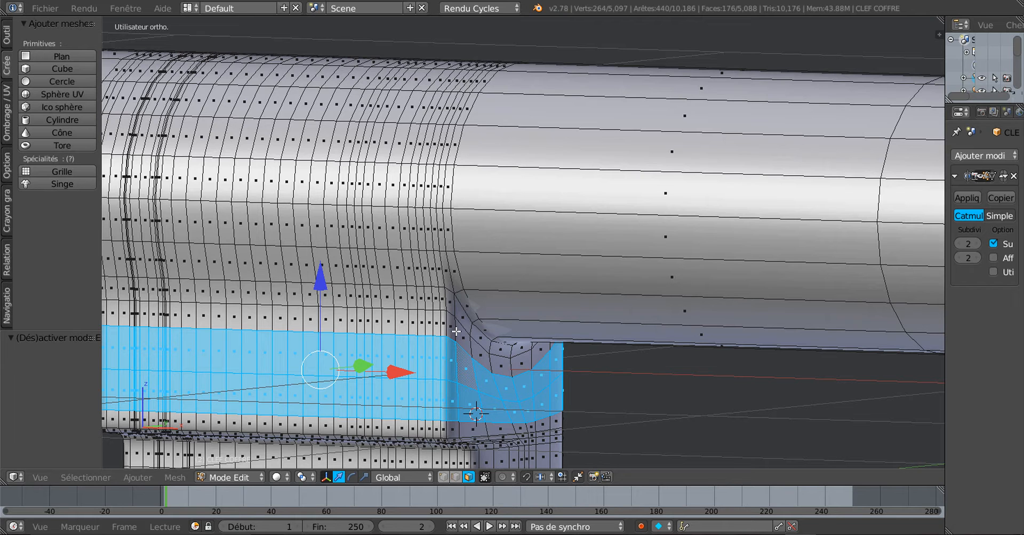
scroll(456, 332, down, 5)
middle_drag(459, 354, 460, 368)
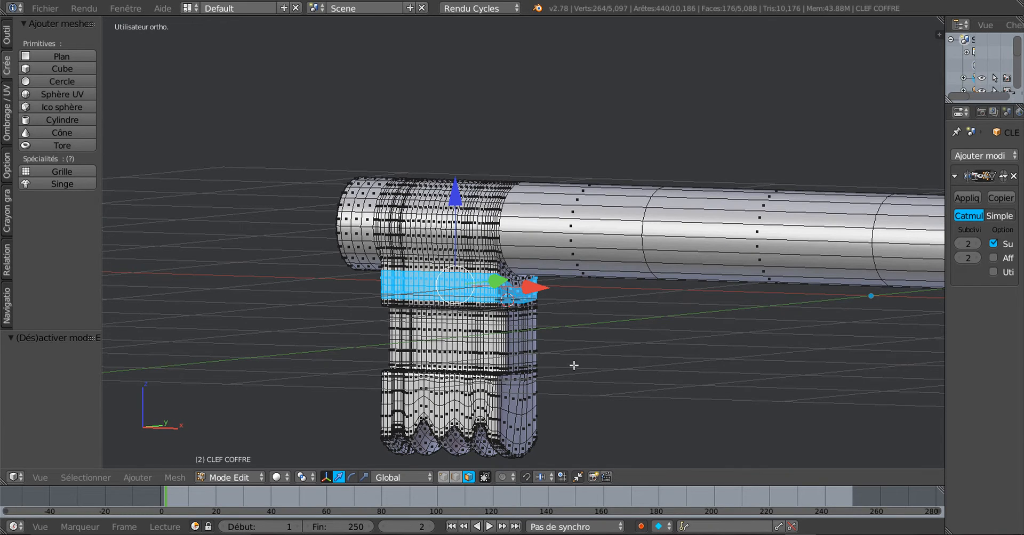
- In a front wireframe view, switch to vertex selection and circle-select the rest of the bit down to its teeth
key(KP_1)
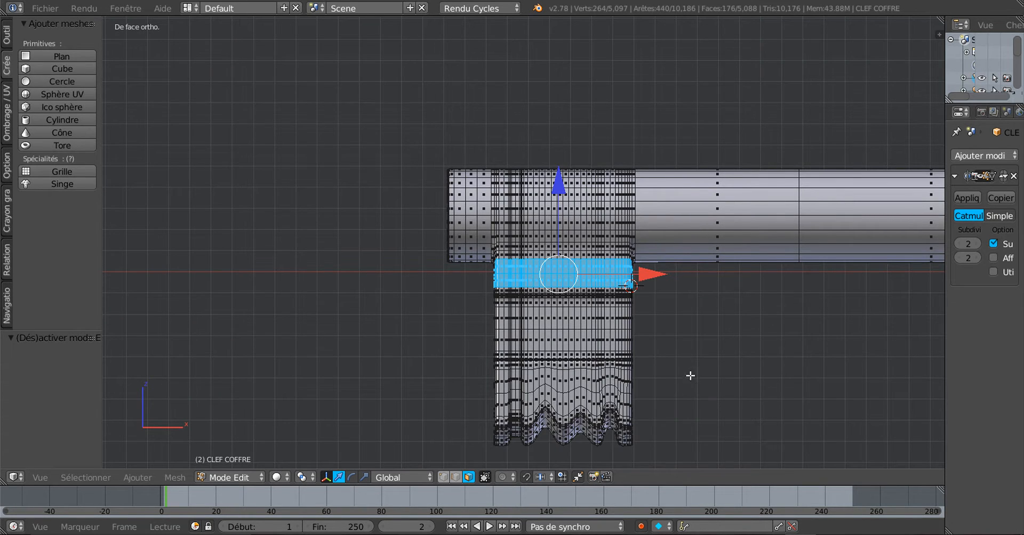
scroll(693, 368, up, 1)
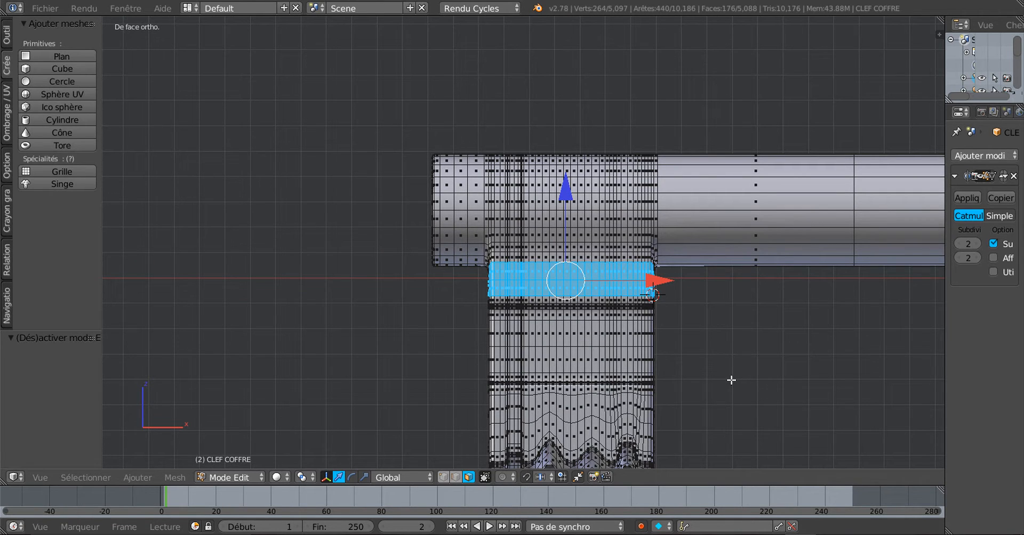
key(z)
scroll(723, 383, down, 1)
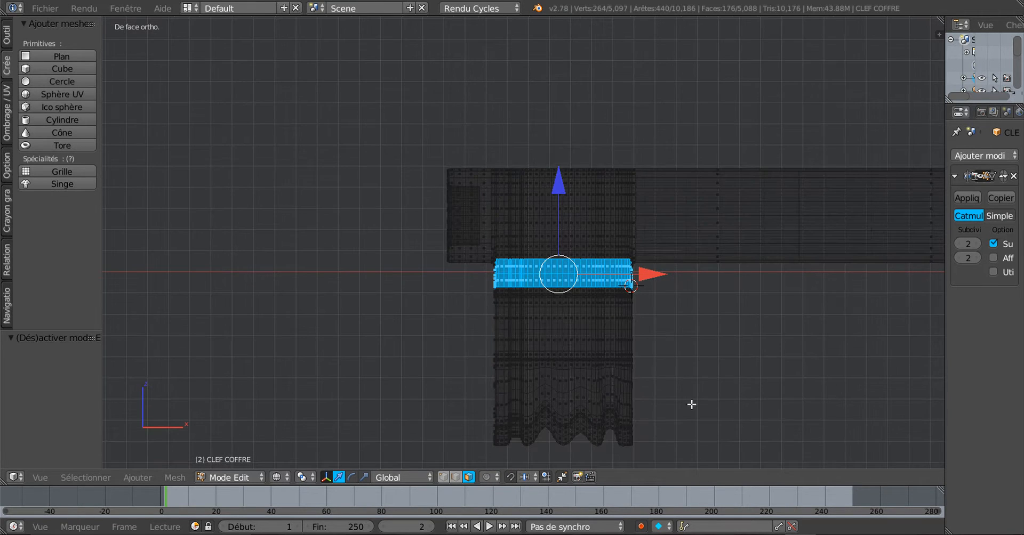
click(440, 477)
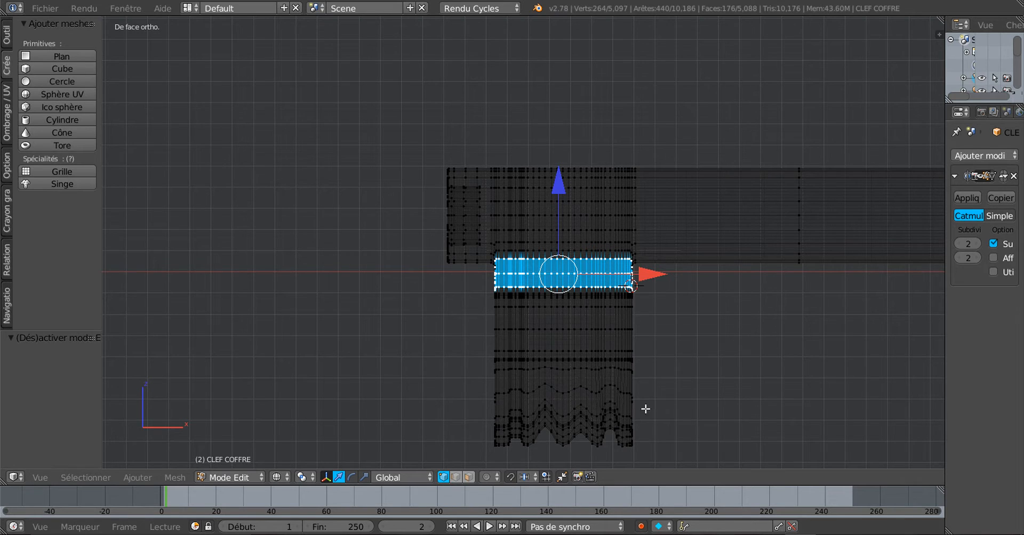
key(c)
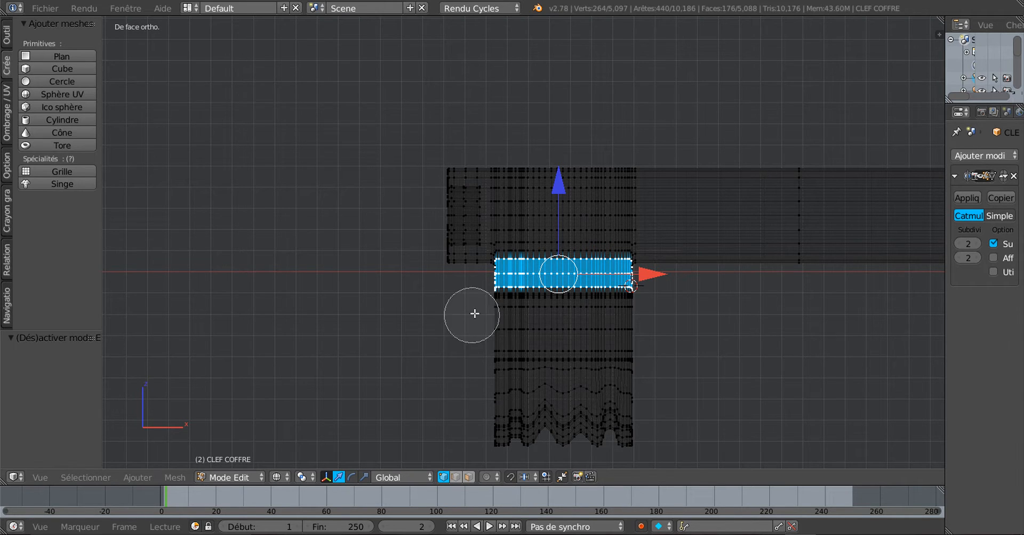
mouse_move(473, 313)
mouse_down()
mouse_move(635, 292)
mouse_move(473, 343)
mouse_move(555, 378)
mouse_move(640, 384)
mouse_move(487, 411)
mouse_move(665, 420)
mouse_move(614, 414)
mouse_up()
right_click(709, 321)
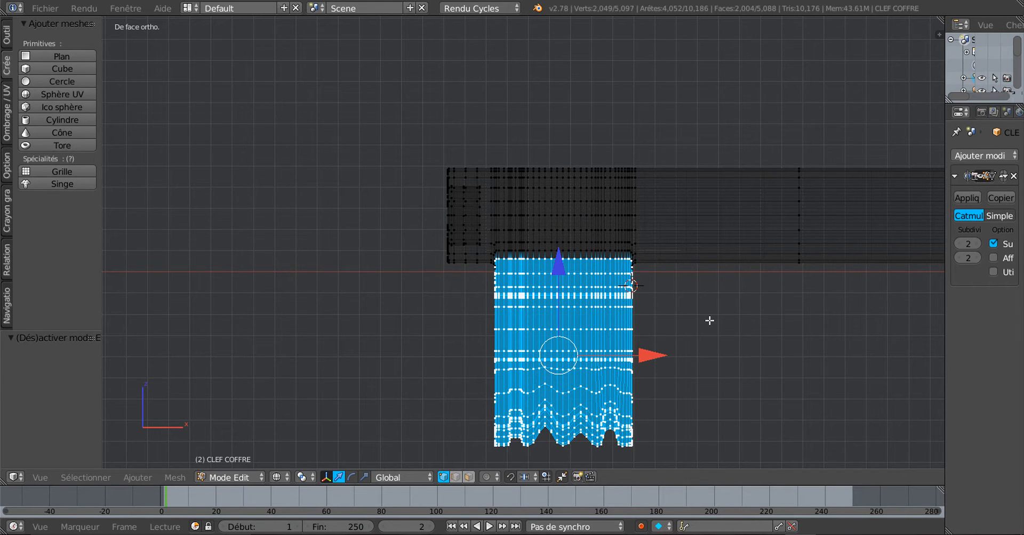
- Scale the selected bit to 0.538 along Z and move it up 0.248 along Z toward the shank
shift+middle_drag(712, 352, 666, 264)
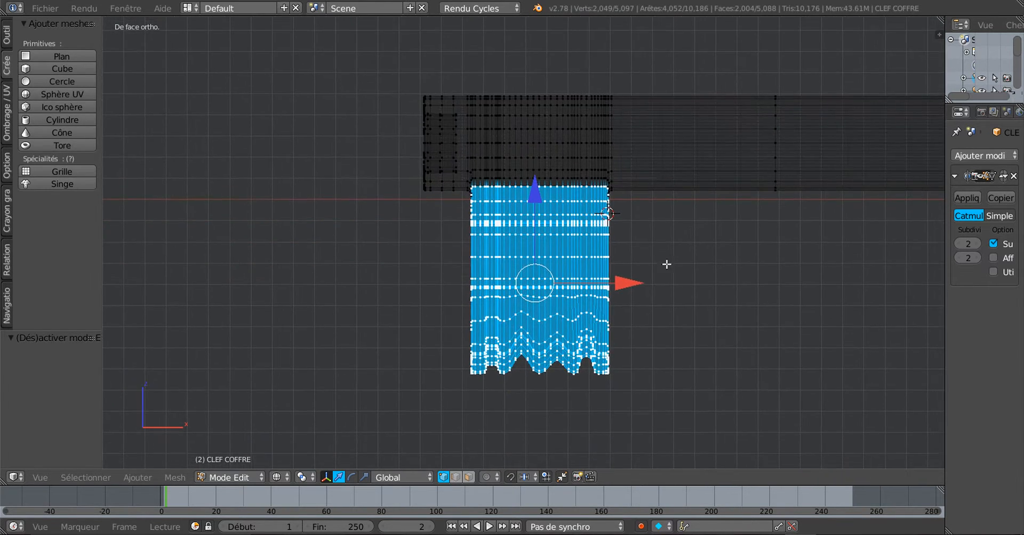
drag(541, 205, 539, 279)
click(363, 478)
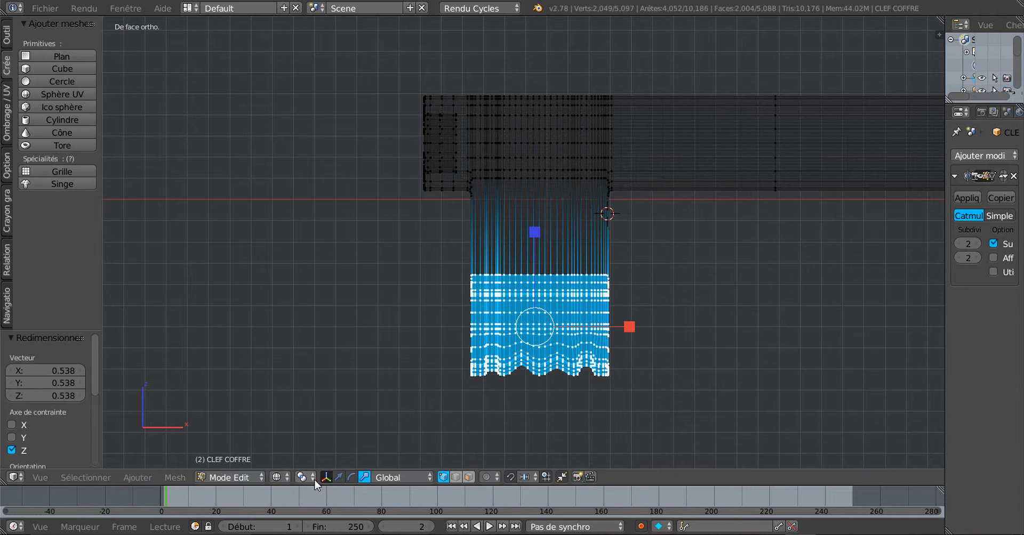
click(339, 477)
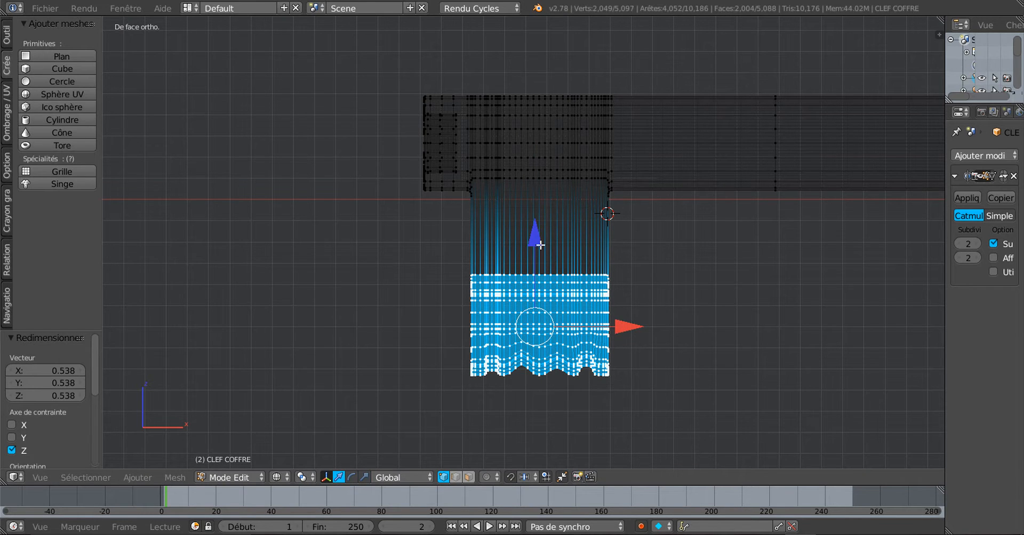
drag(540, 245, 556, 193)
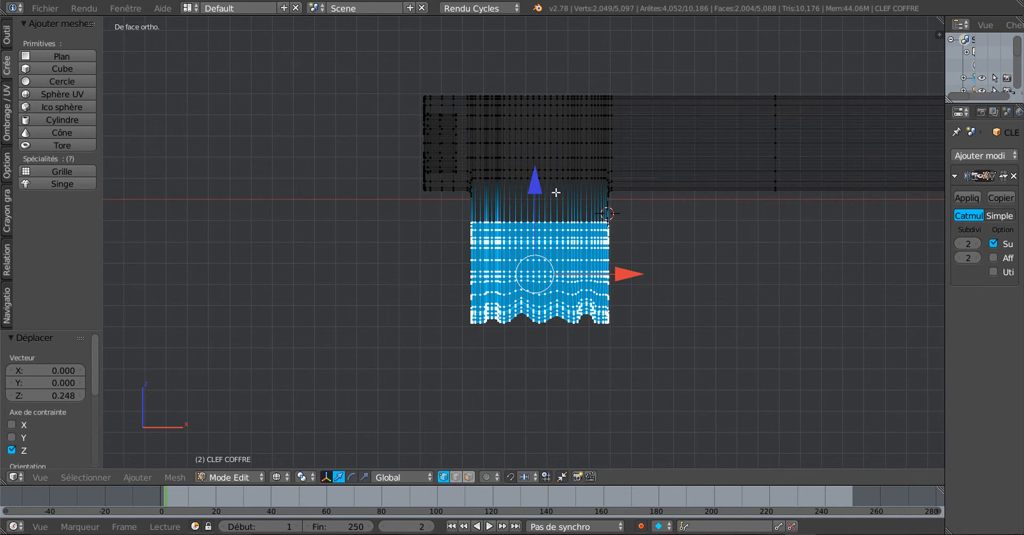
- In solid shading, thin the selected bit by scaling it to 0.569 along Y
middle_drag(556, 193, 567, 311)
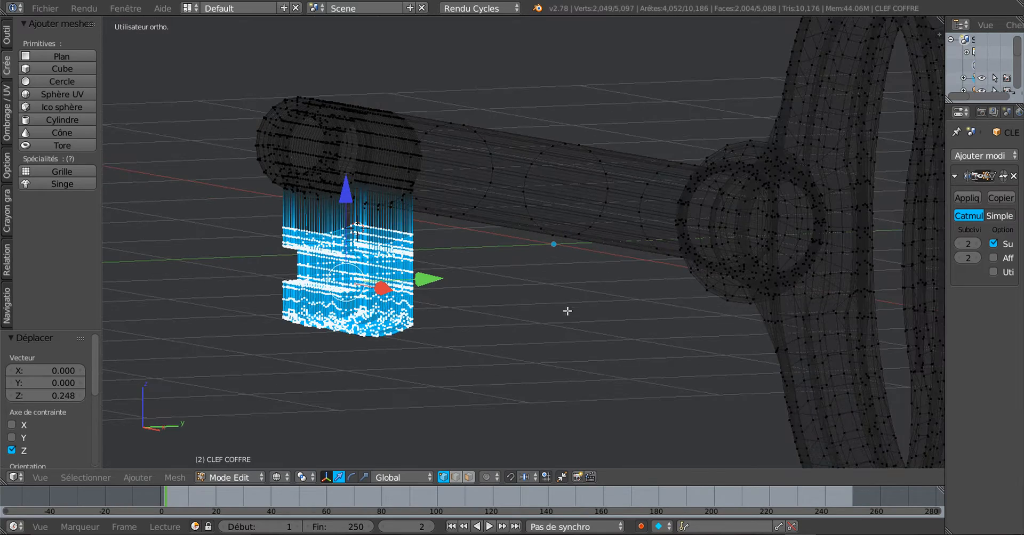
click(365, 477)
key(z)
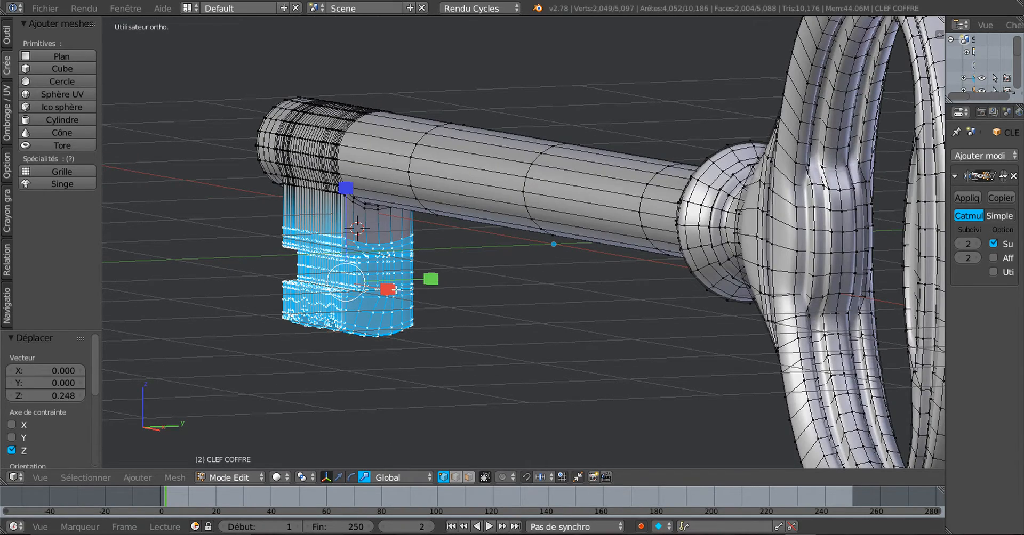
middle_drag(477, 377, 429, 397)
mouse_move(442, 352)
middle_down()
mouse_move(497, 358)
mouse_move(432, 347)
middle_up()
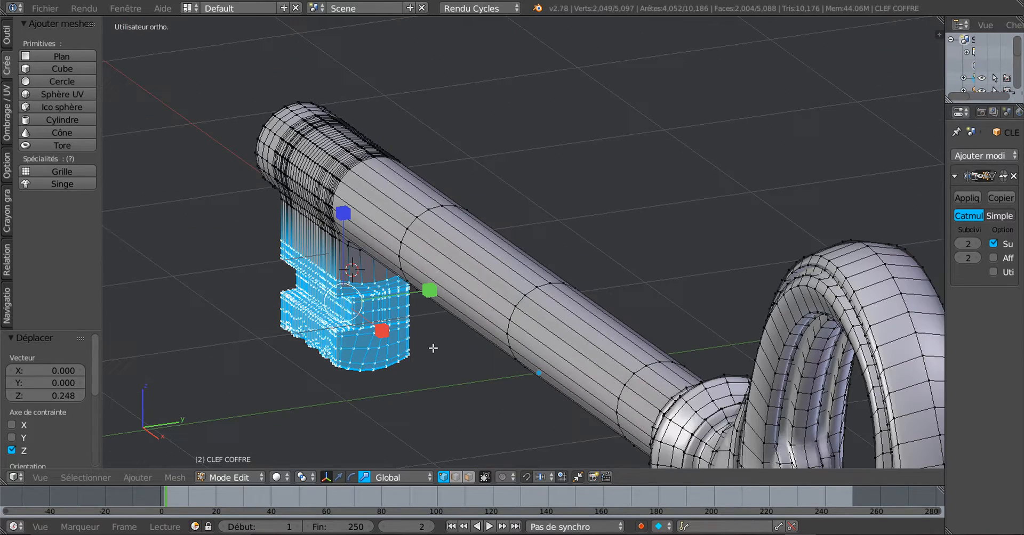
key(s)
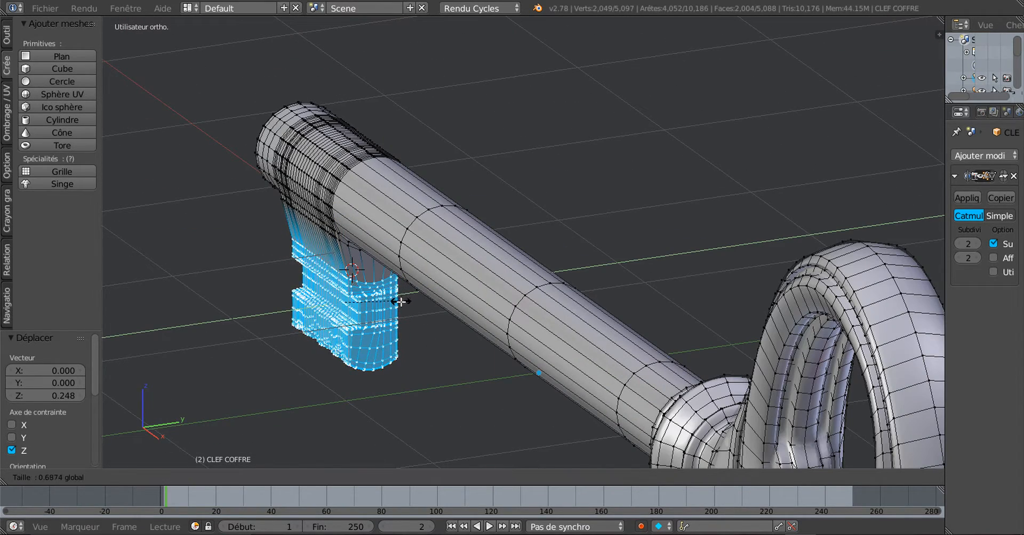
click(397, 342)
middle_drag(397, 343, 464, 331)
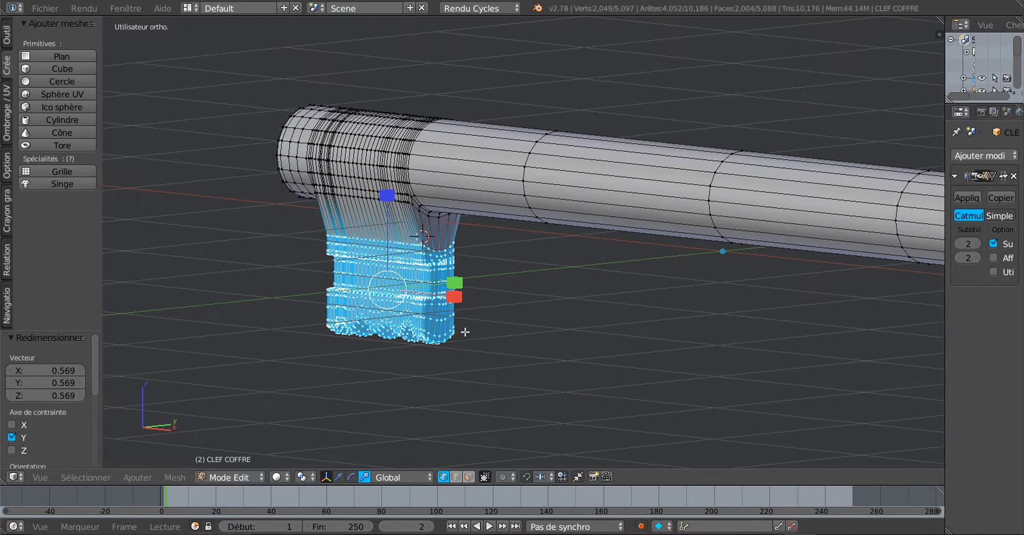
- Raise the thinned bit along Z closer to the shank and check the smoothed shape in Object Mode
click(339, 477)
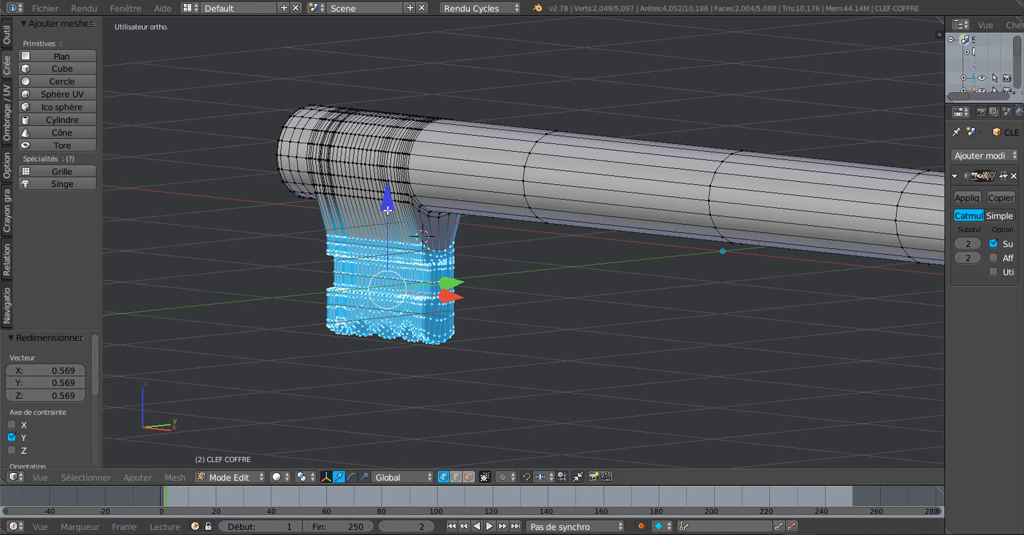
drag(388, 201, 395, 180)
key(Tab)
scroll(416, 271, down, 3)
middle_drag(416, 271, 487, 276)
scroll(594, 266, up, 3)
scroll(487, 276, up, 2)
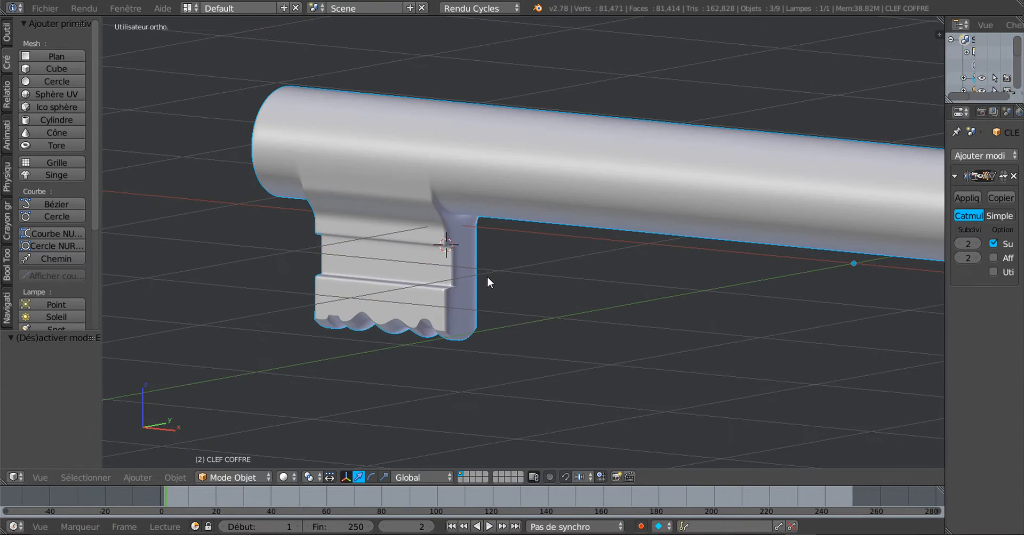
- Lower the bit slightly along Z in Edit Mode and check its junction with the shank in Object Mode
scroll(370, 210, down, 3)
middle_drag(369, 210, 598, 281)
key(Tab)
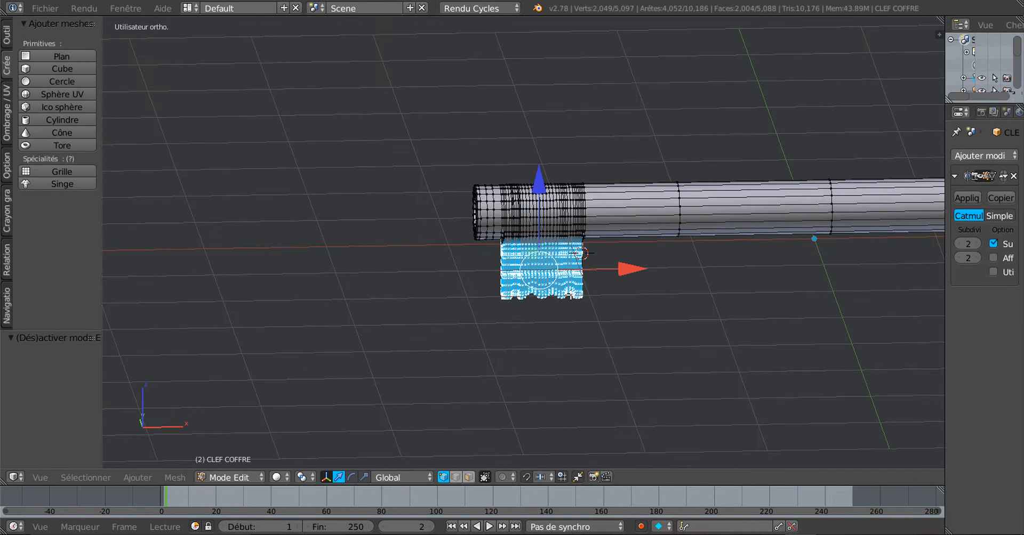
middle_drag(532, 300, 524, 294)
drag(537, 184, 537, 196)
key(Tab)
middle_drag(513, 323, 648, 310)
scroll(504, 320, up, 2)
scroll(663, 288, up, 1)
key(Tab)
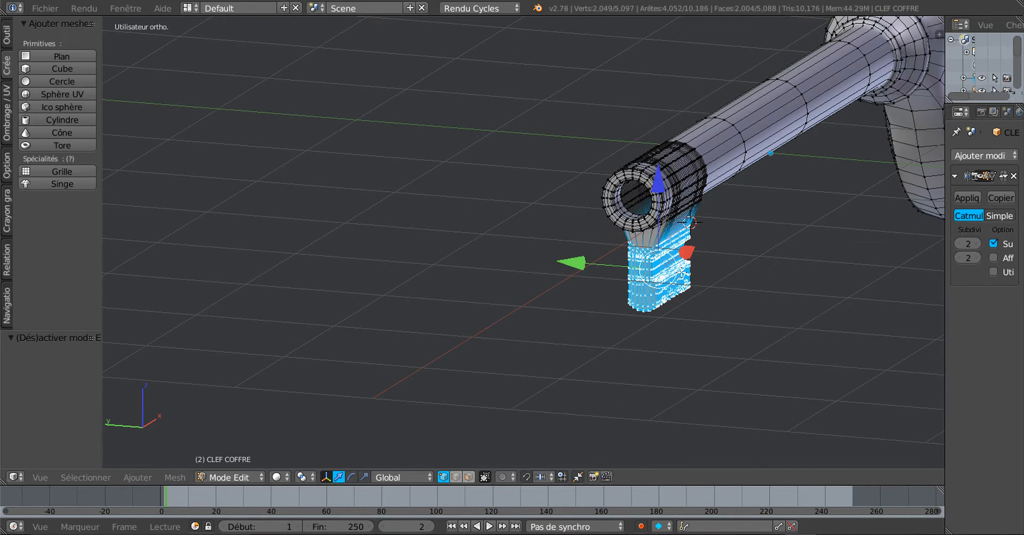
- Add a single horizontal loop cut around the tapered neck between the shank and the bit
middle_drag(692, 262, 624, 288)
scroll(599, 292, up, 2)
middle_drag(598, 293, 582, 283)
shift+middle_drag(659, 206, 596, 228)
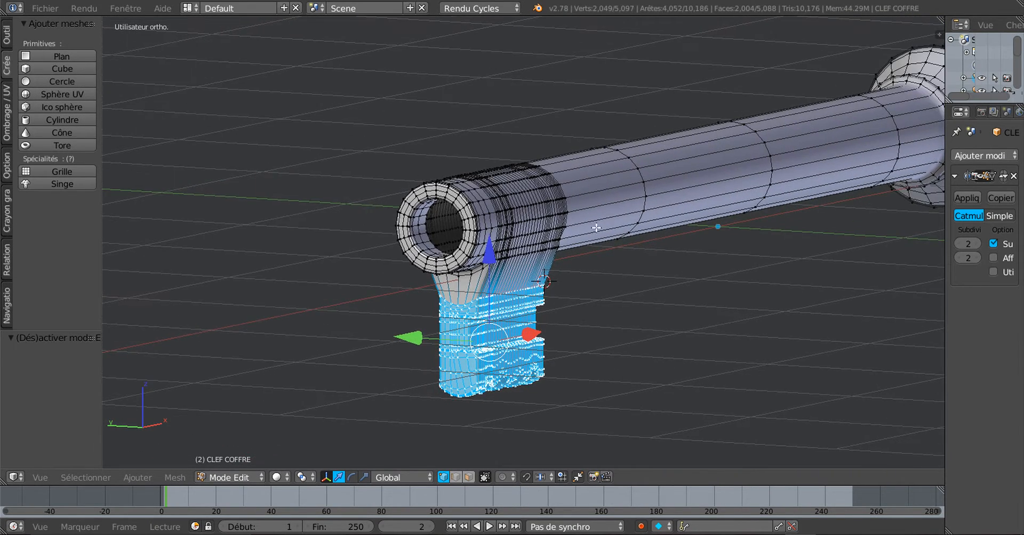
scroll(567, 272, up, 2)
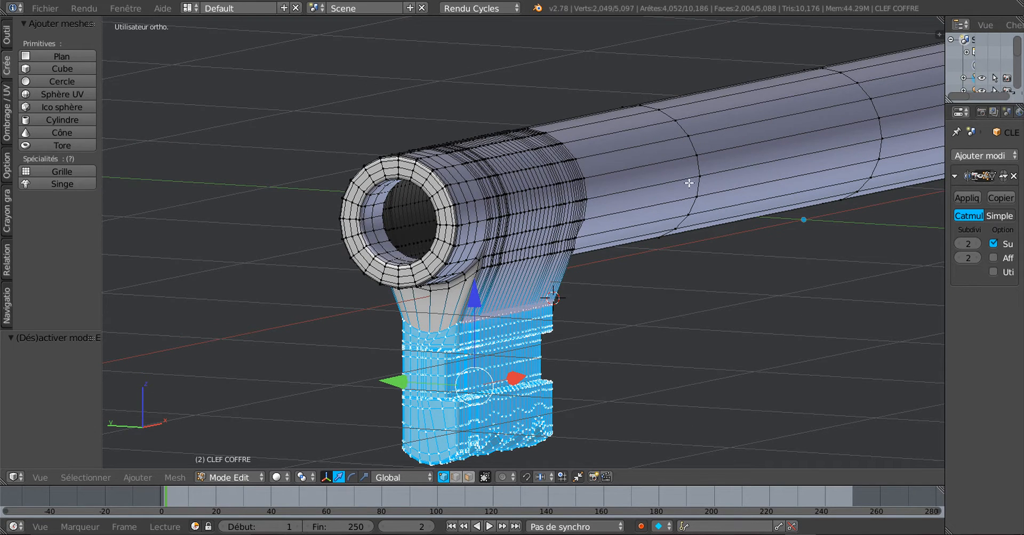
scroll(574, 294, up, 2)
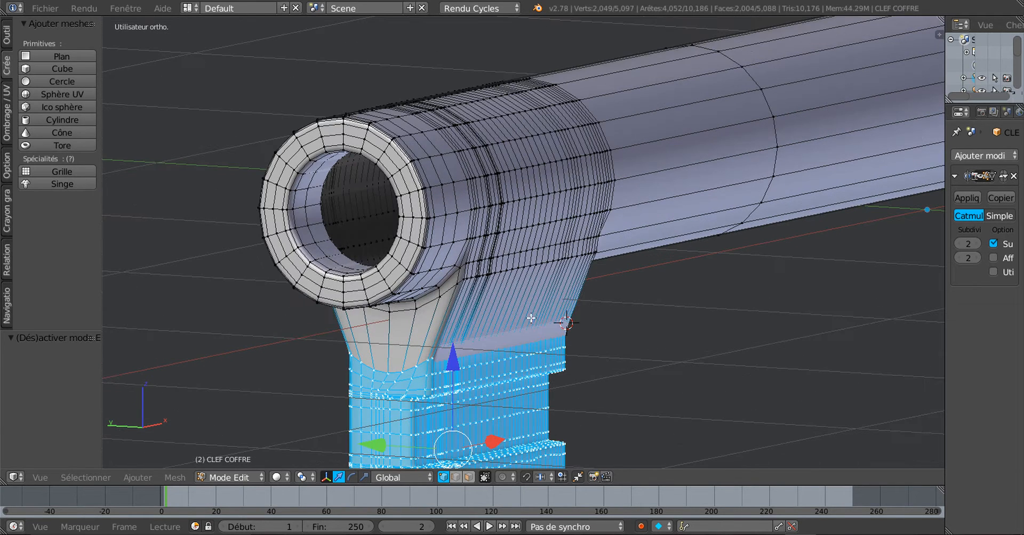
key(ctrl+r)
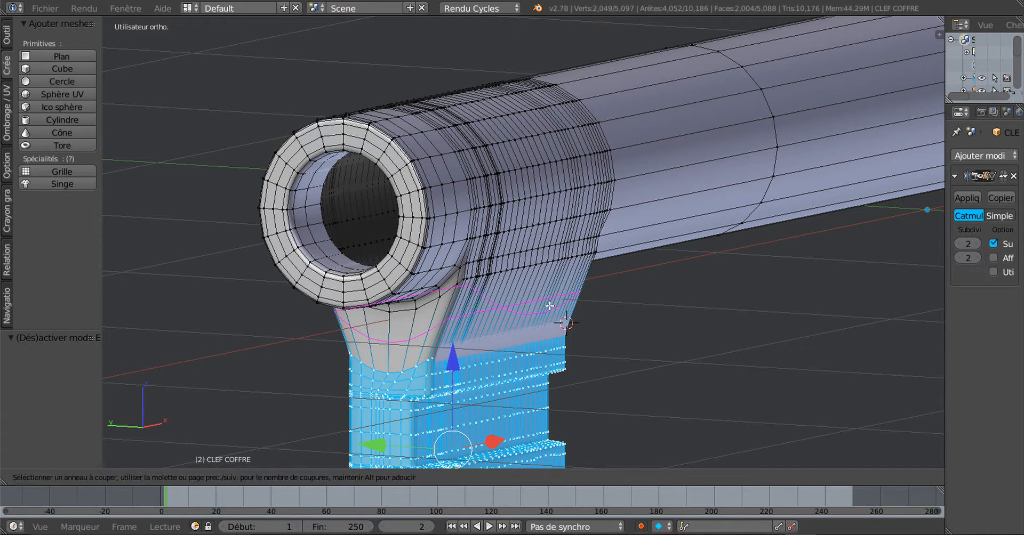
click(549, 306)
- Scale the neck's new edge loop inward along Y to narrow the transition into the bit
middle_drag(586, 313, 674, 309)
click(364, 477)
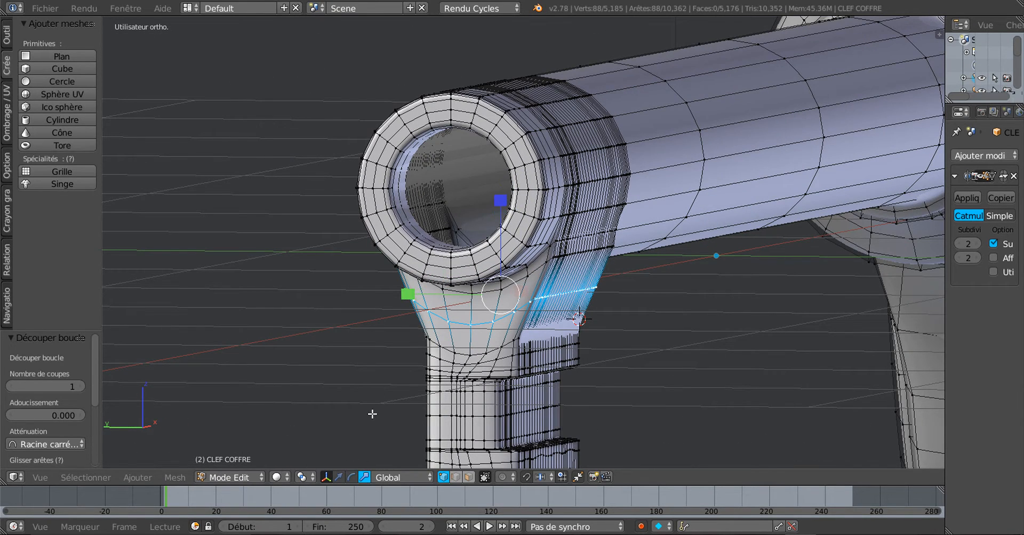
middle_drag(424, 339, 431, 335)
drag(410, 295, 438, 300)
- Examine the reshaped bit and the proportions of the whole key in Object Mode
key(Tab)
middle_drag(437, 336, 607, 343)
scroll(346, 340, down, 4)
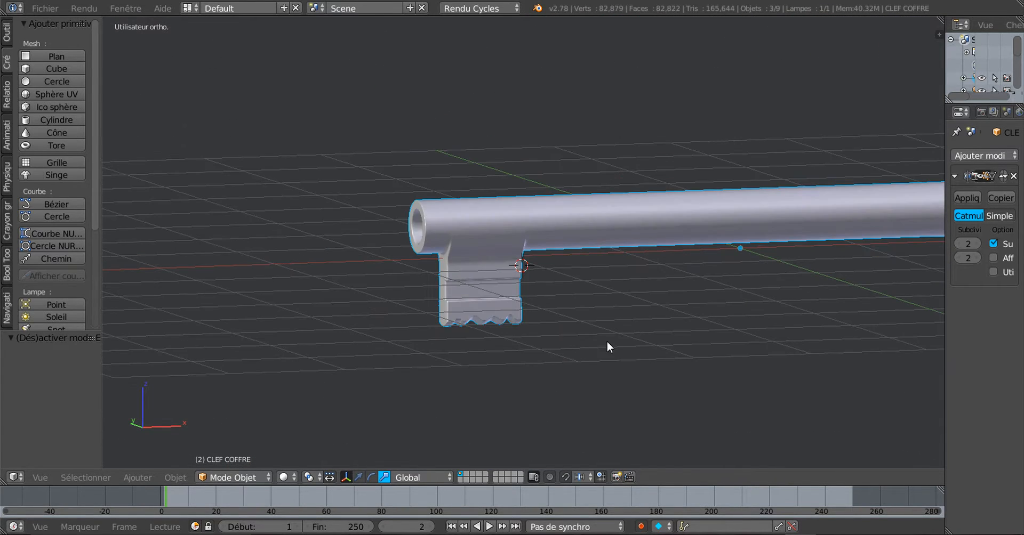
key(Tab)
scroll(665, 334, down, 1)
key(Tab)
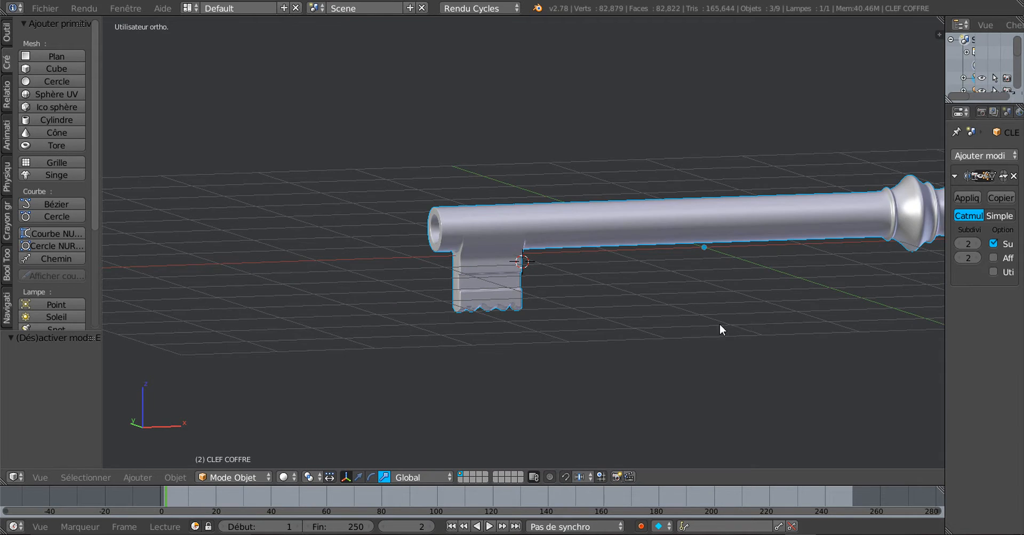
scroll(718, 324, up, 3)
scroll(576, 336, down, 2)
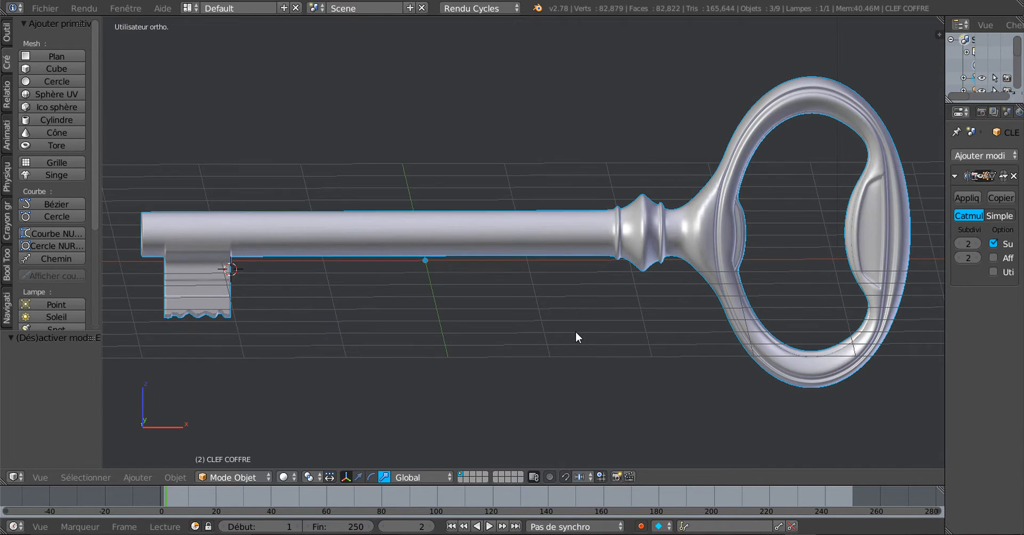
scroll(575, 331, down, 3)
- In Edit Mode, select the bow's vertices up to the collar in front wireframe view
key(Tab)
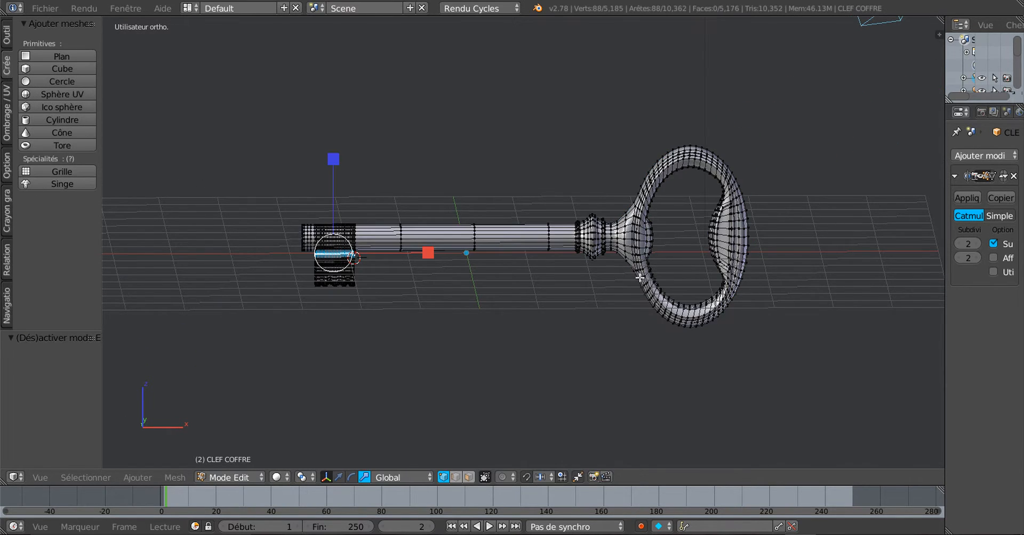
key(KP_1)
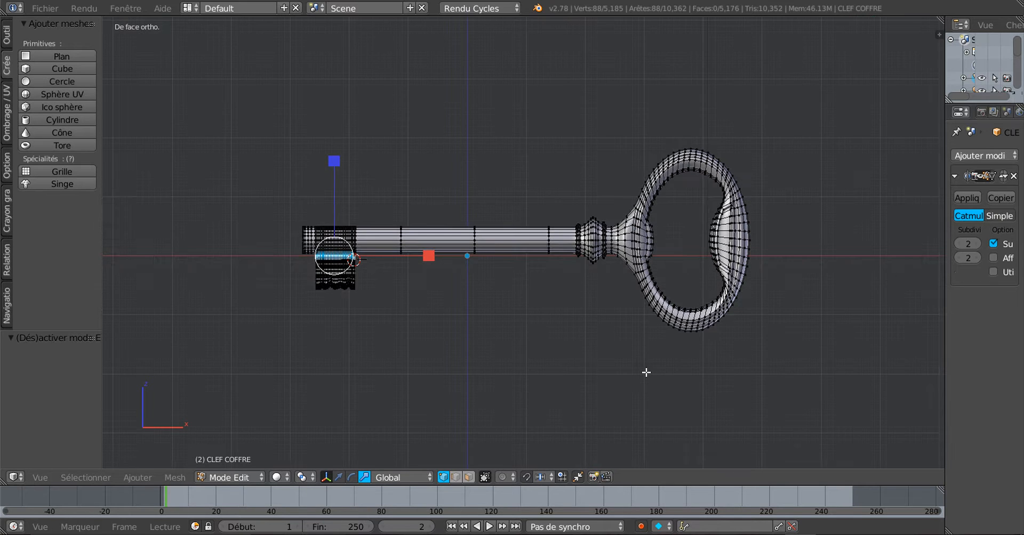
shift+middle_drag(725, 364, 642, 376)
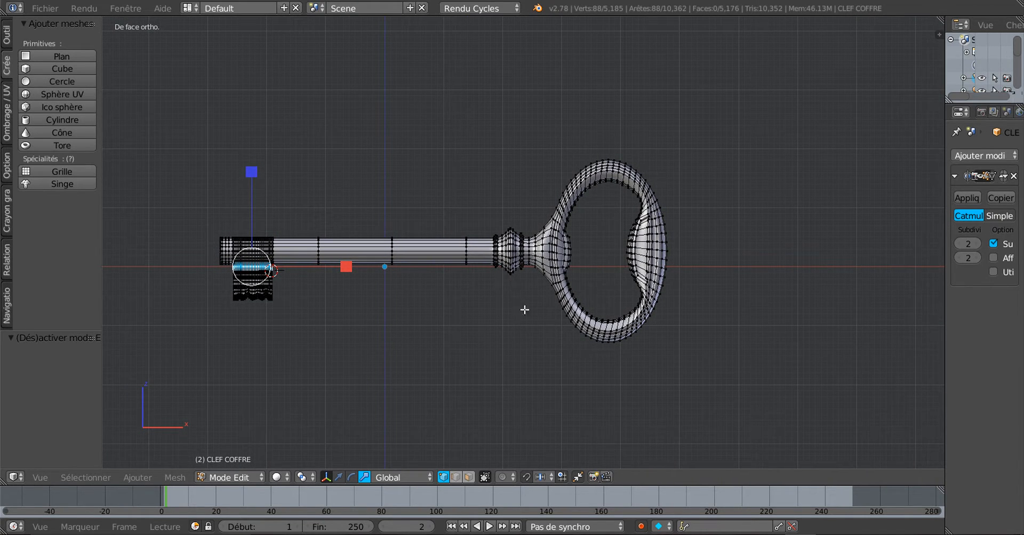
key(z)
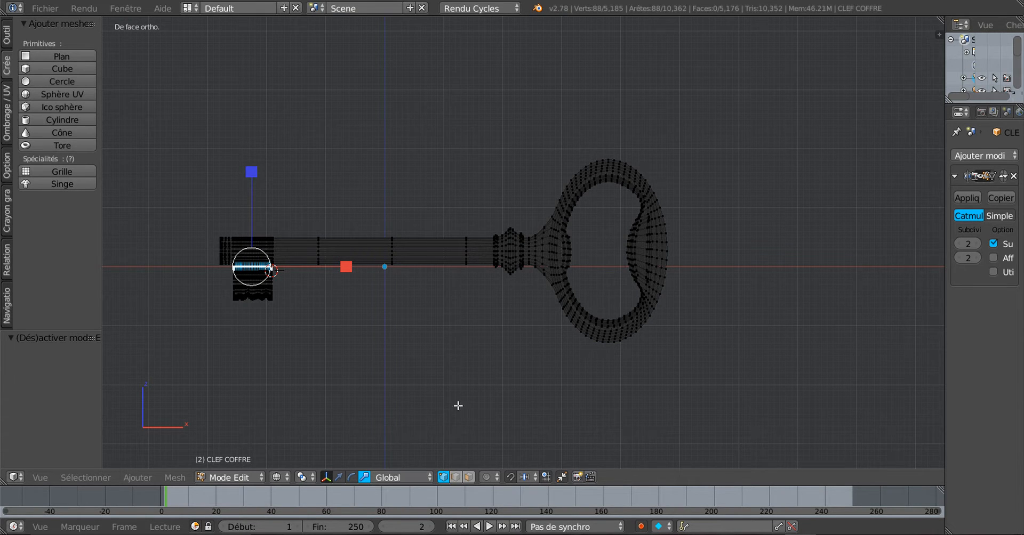
key(a)
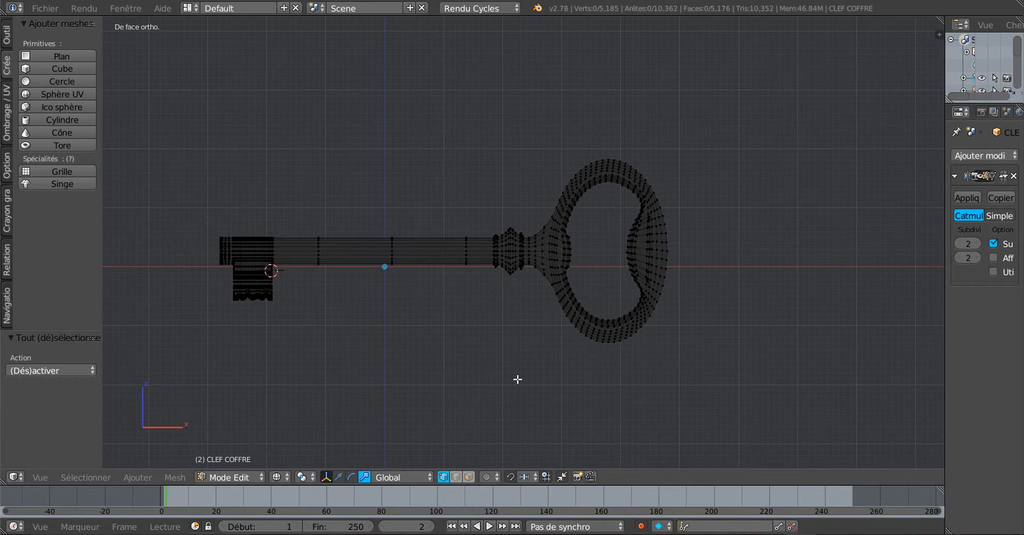
scroll(521, 373, down, 2)
scroll(530, 370, up, 4)
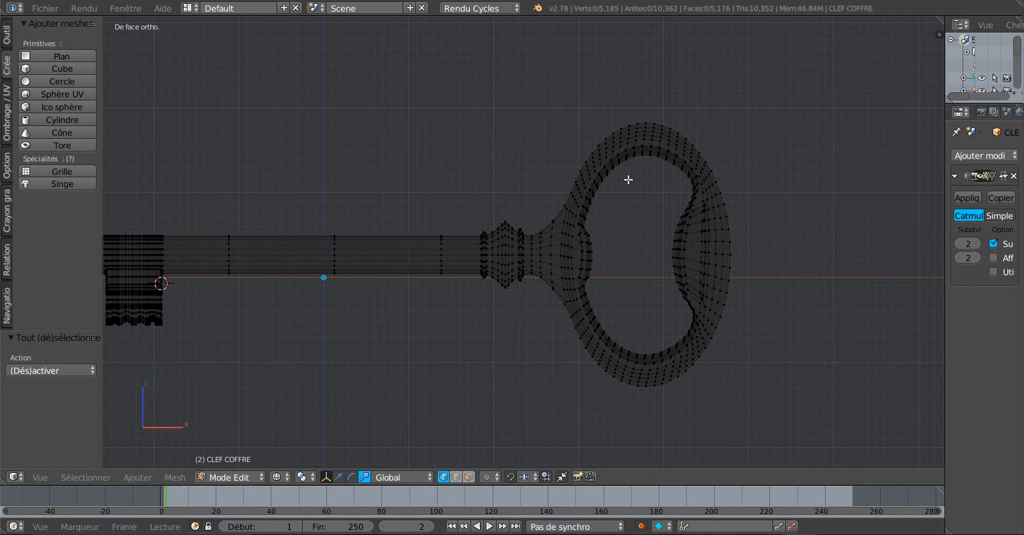
scroll(499, 277, up, 1)
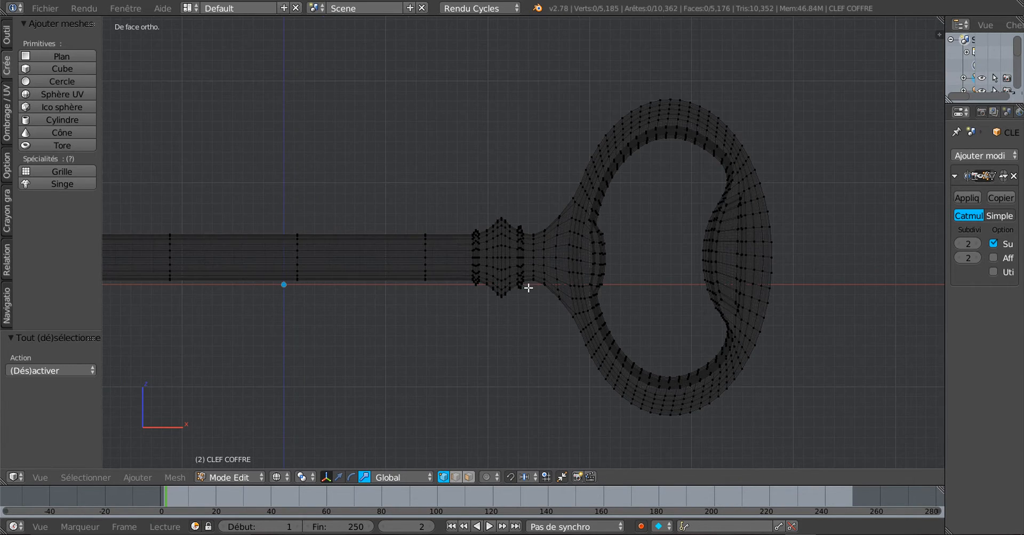
key(c)
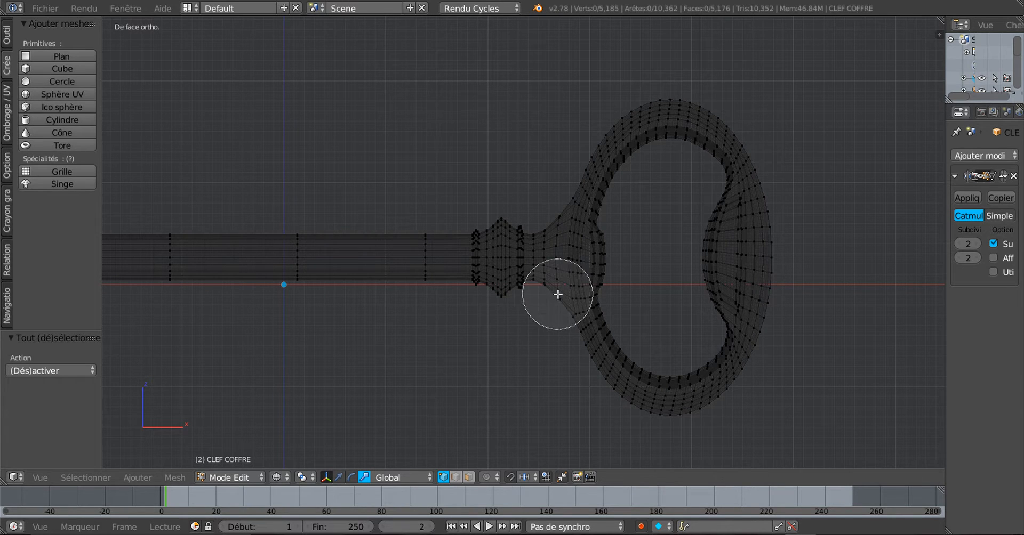
mouse_move(571, 269)
mouse_down()
mouse_move(563, 249)
mouse_move(587, 197)
mouse_move(683, 105)
mouse_move(745, 304)
mouse_move(619, 388)
mouse_move(608, 237)
mouse_up()
right_click(714, 249)
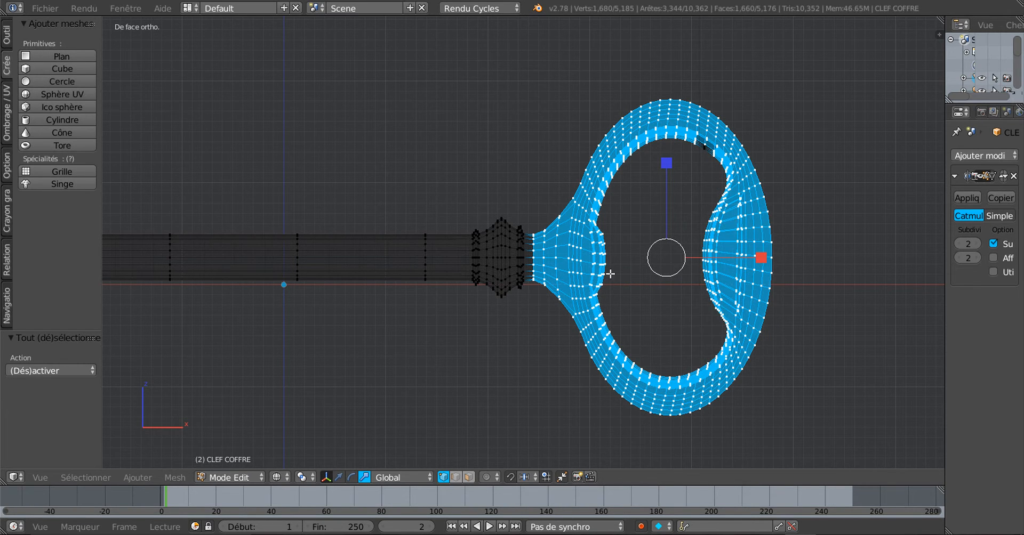
- Try to scale the bow uniformly to 0.782 and move it -0.272 along X toward the collar
scroll(677, 290, down, 1)
key(s)
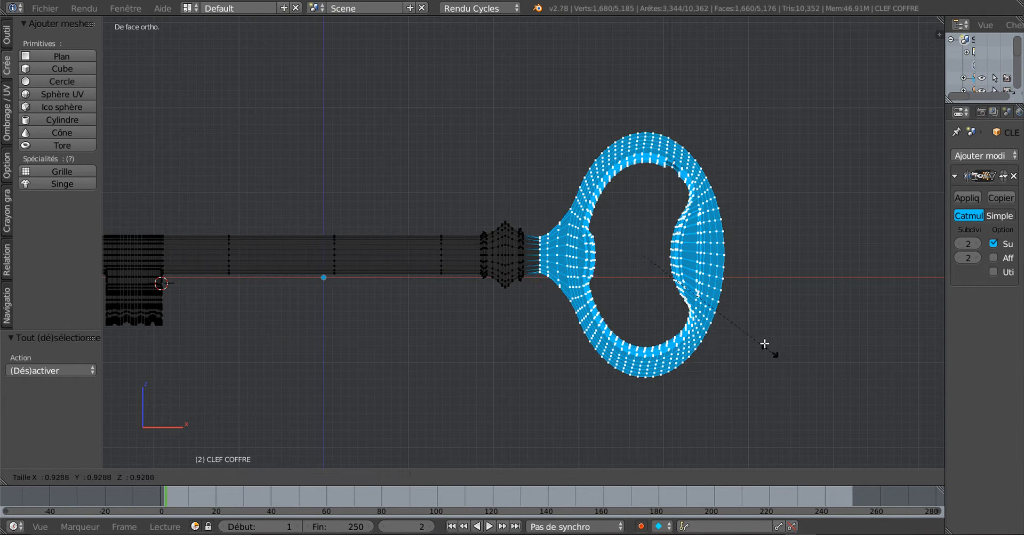
click(755, 334)
scroll(526, 299, up, 2)
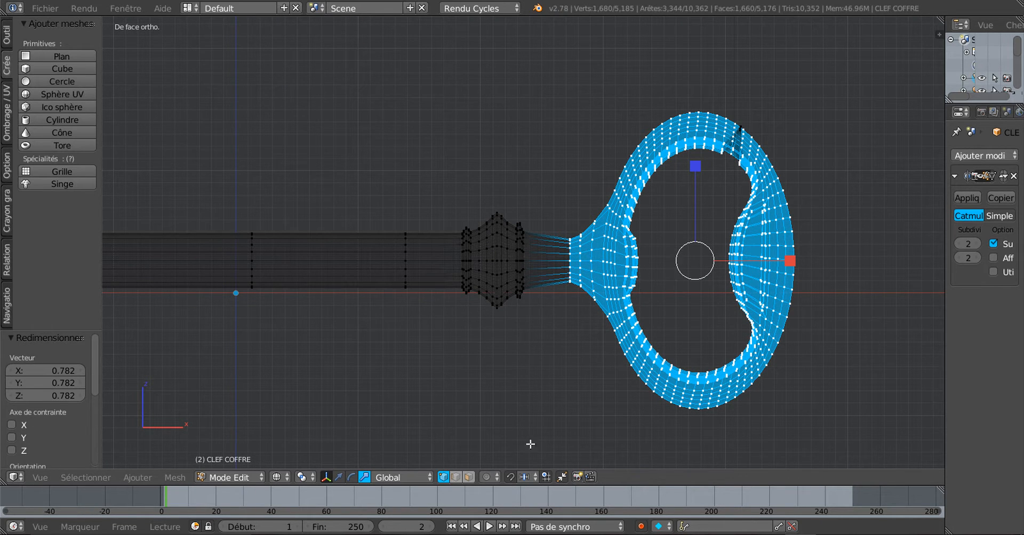
click(338, 478)
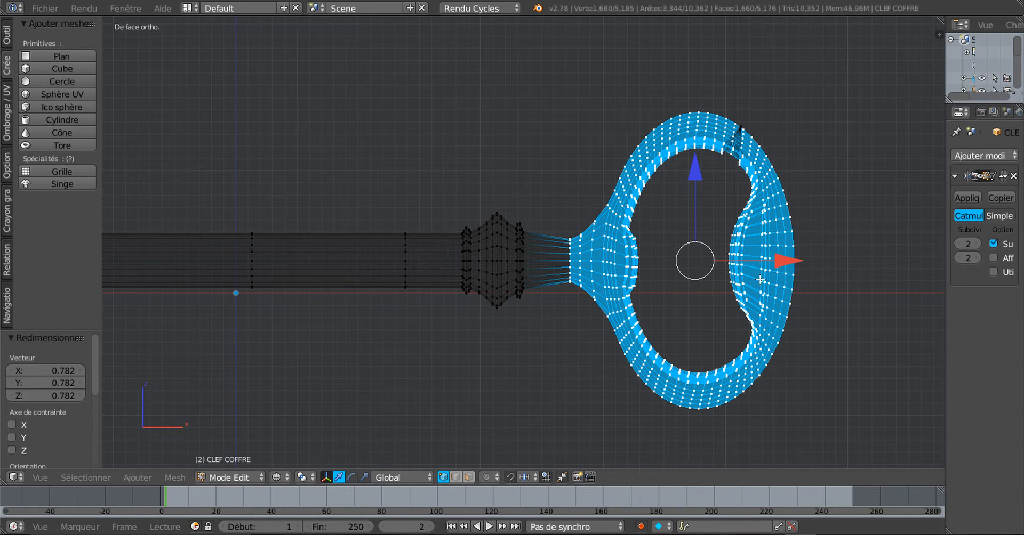
drag(784, 261, 748, 271)
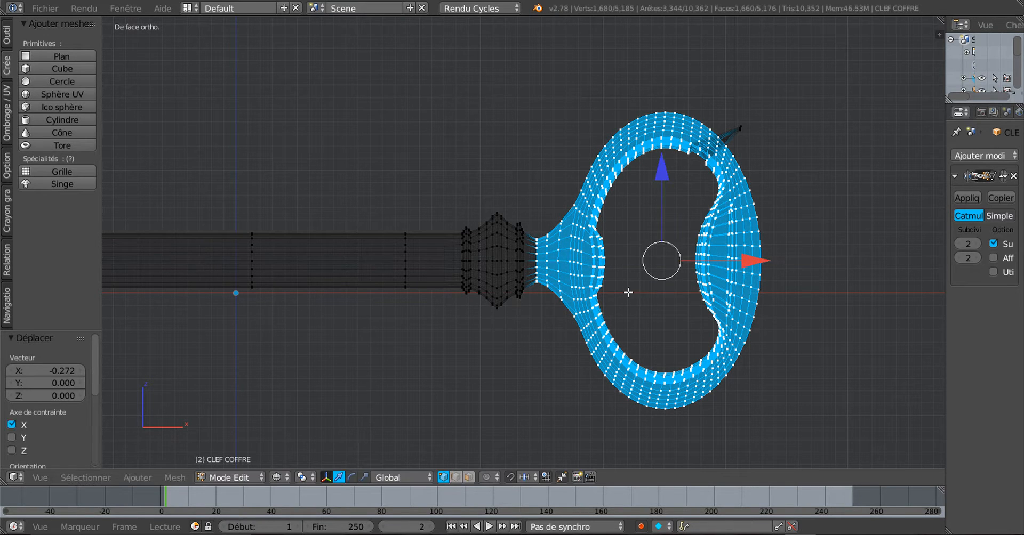
- Try to enlarge the narrow neck between the collar and the bow along Z
scroll(599, 296, up, 1)
key(a)
key(c)
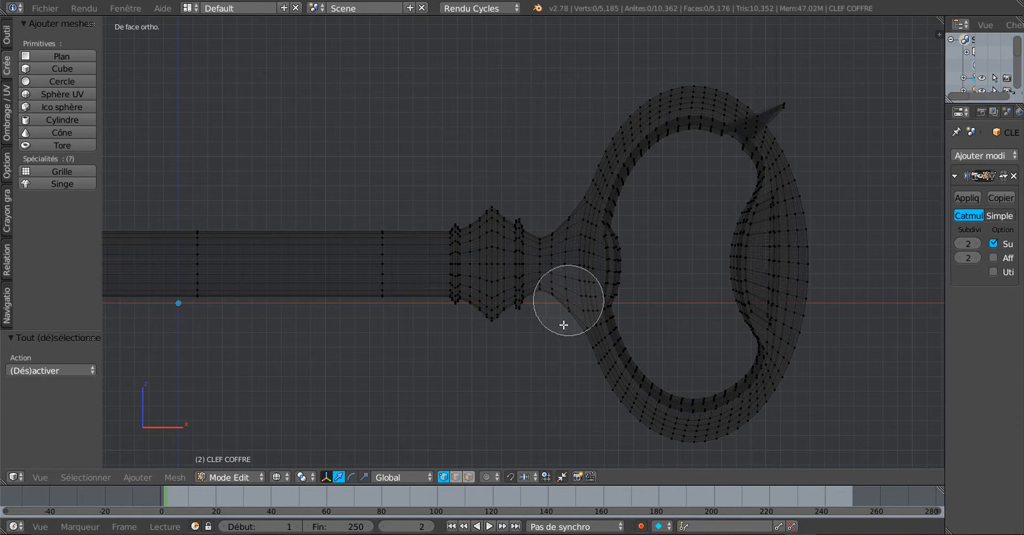
mouse_move(556, 225)
mouse_down()
mouse_move(557, 311)
mouse_move(557, 226)
mouse_move(548, 301)
mouse_move(546, 261)
mouse_up()
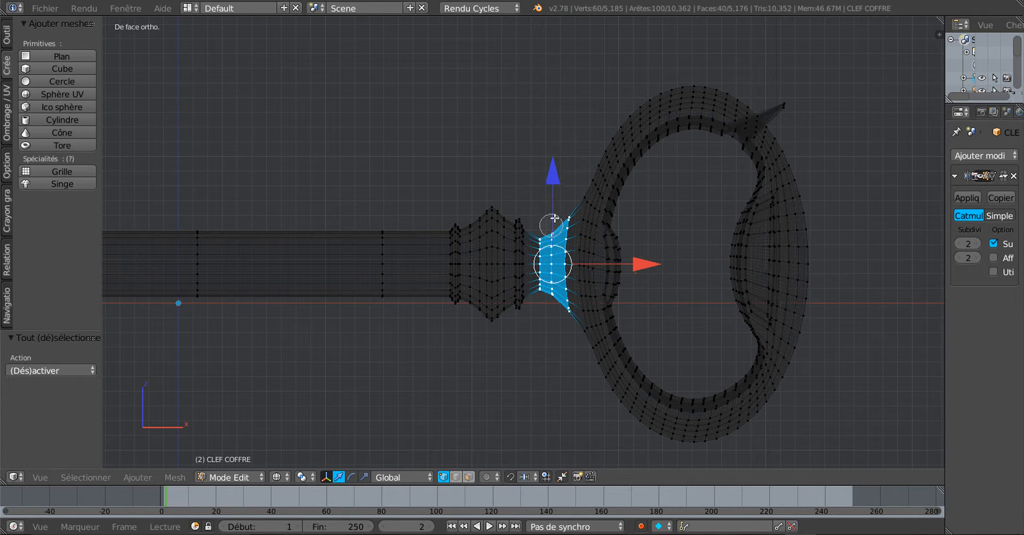
right_click(541, 361)
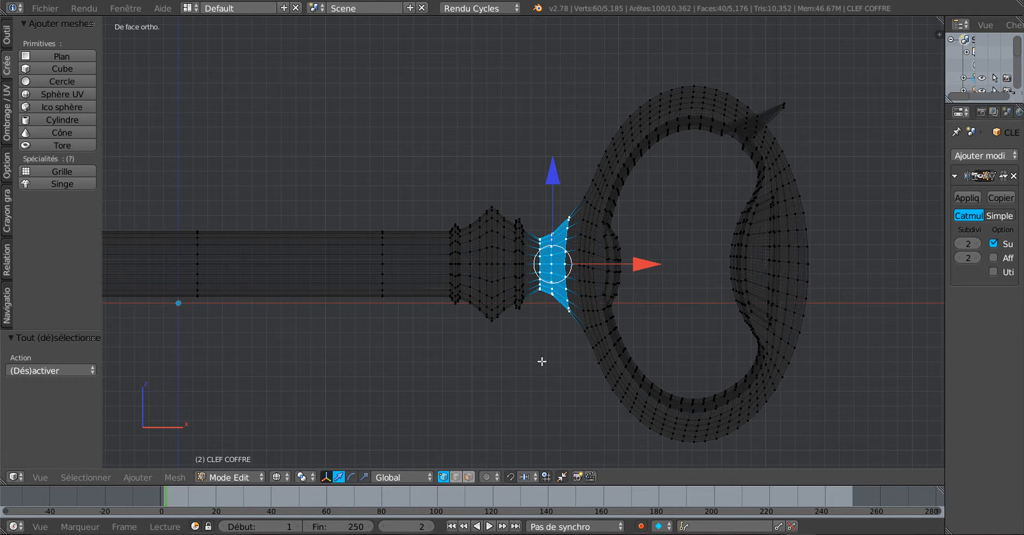
click(365, 476)
drag(552, 171, 555, 156)
key(a)
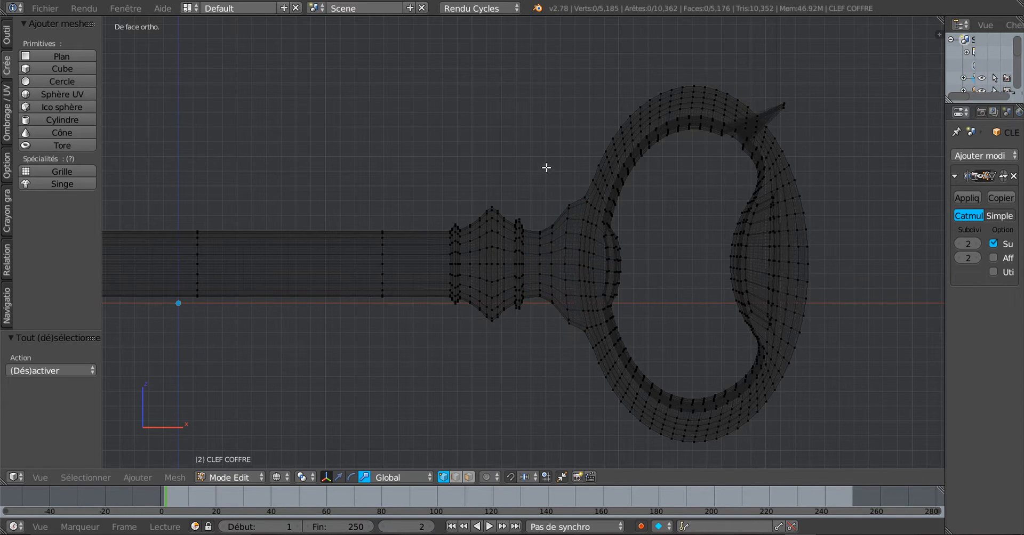
- Check the reshaped bow in Object Mode, and undo the neck scaling and the bow's move along X
key(Tab)
middle_drag(542, 244, 802, 174)
key(Tab)
key(ctrl+z)
key(ctrl+z)
key(ctrl+z)
key(ctrl+z)
key(ctrl+z)
key(ctrl+z)
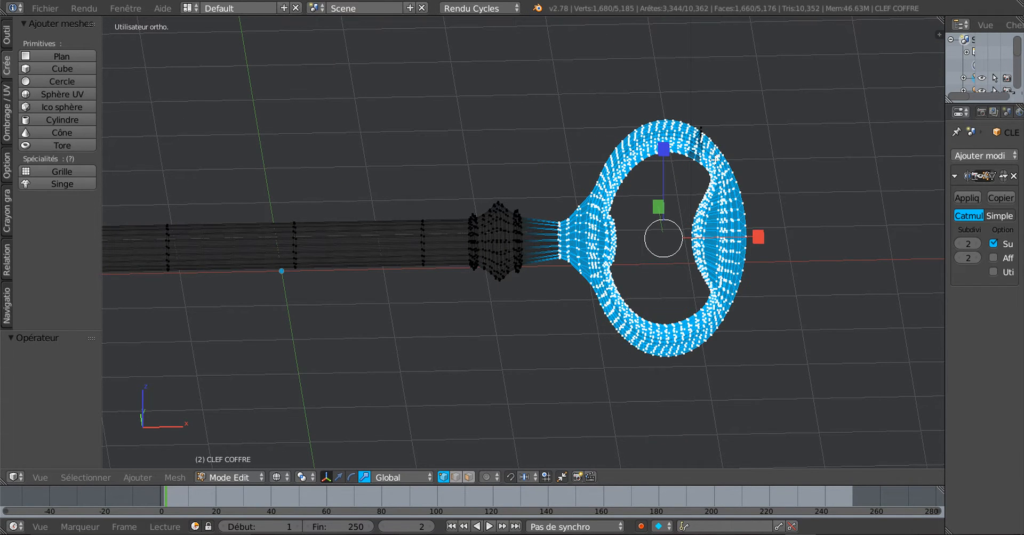
- Try to add the missed upper bow vertices to the selection, and undo that together with the bow's scaling
middle_drag(721, 196, 729, 178)
key(c)
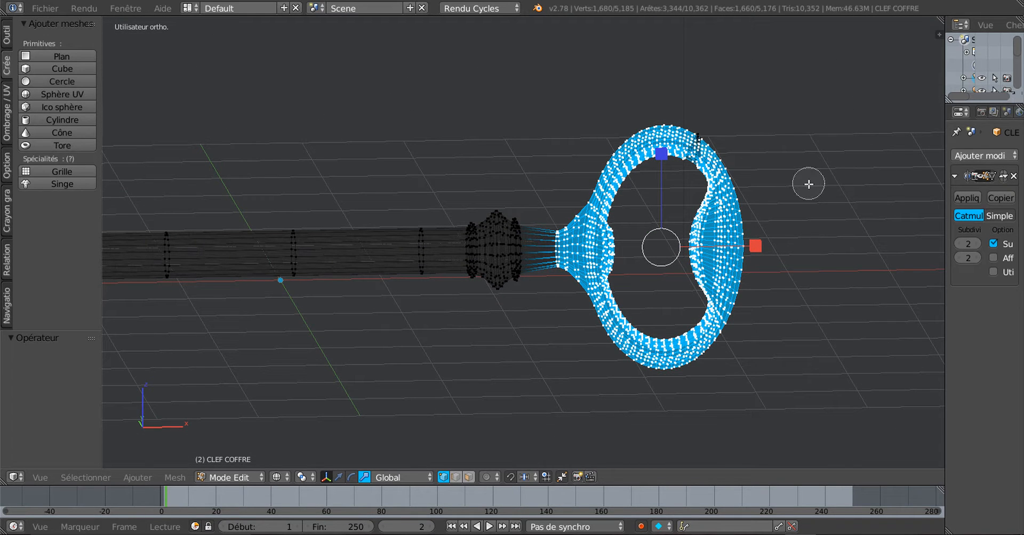
drag(709, 123, 691, 171)
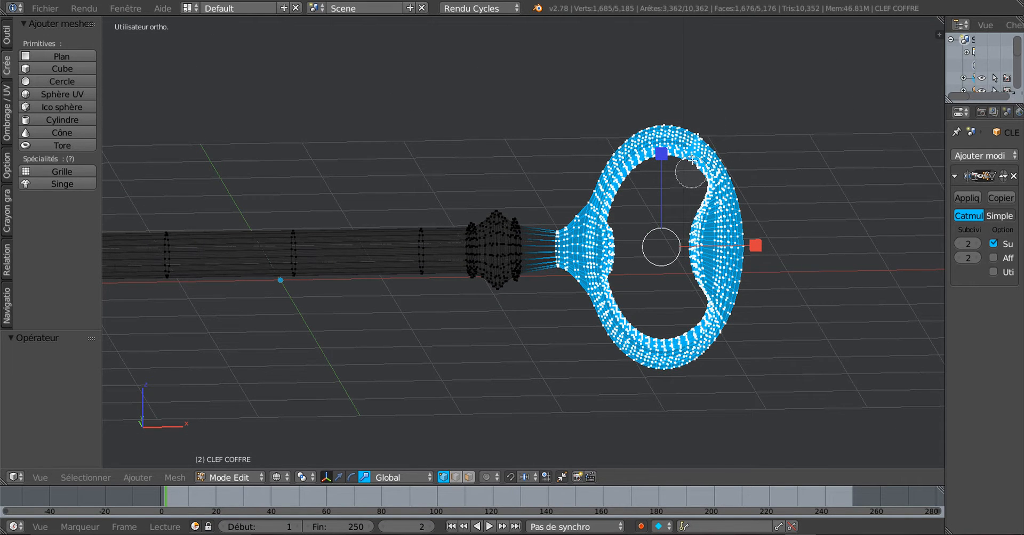
right_click(791, 202)
mouse_move(791, 308)
middle_down()
mouse_move(783, 302)
mouse_move(785, 316)
middle_up()
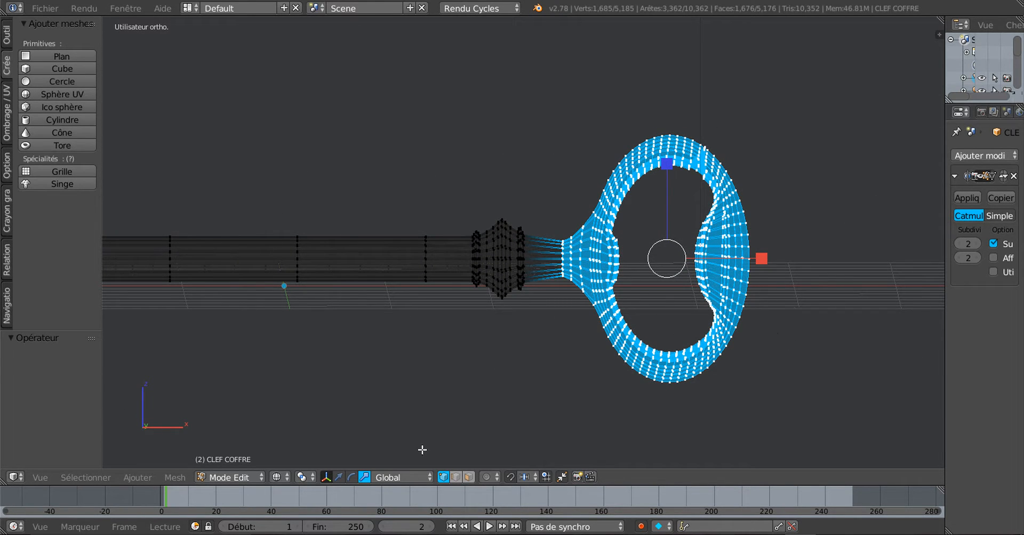
click(339, 478)
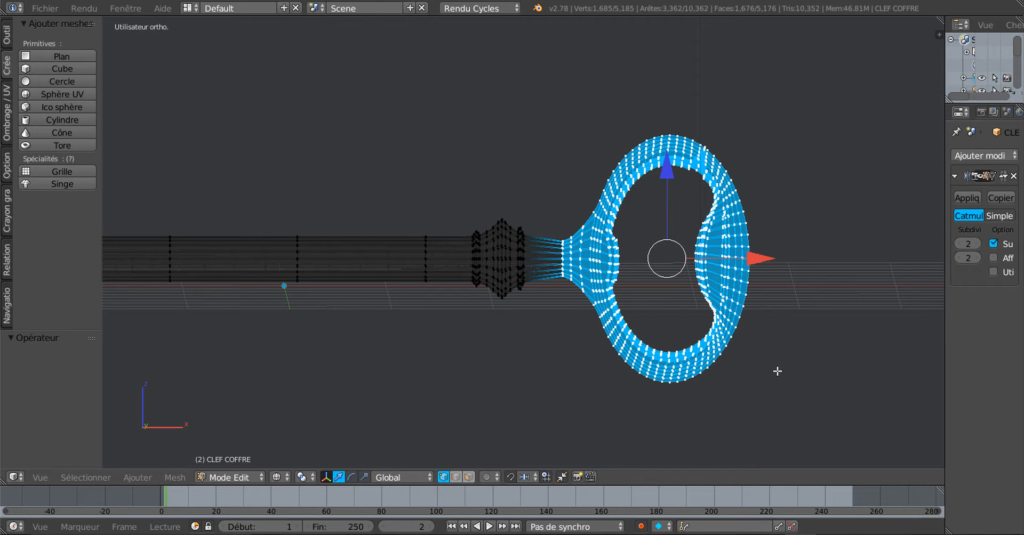
key(ctrl+z)
key(ctrl+z)
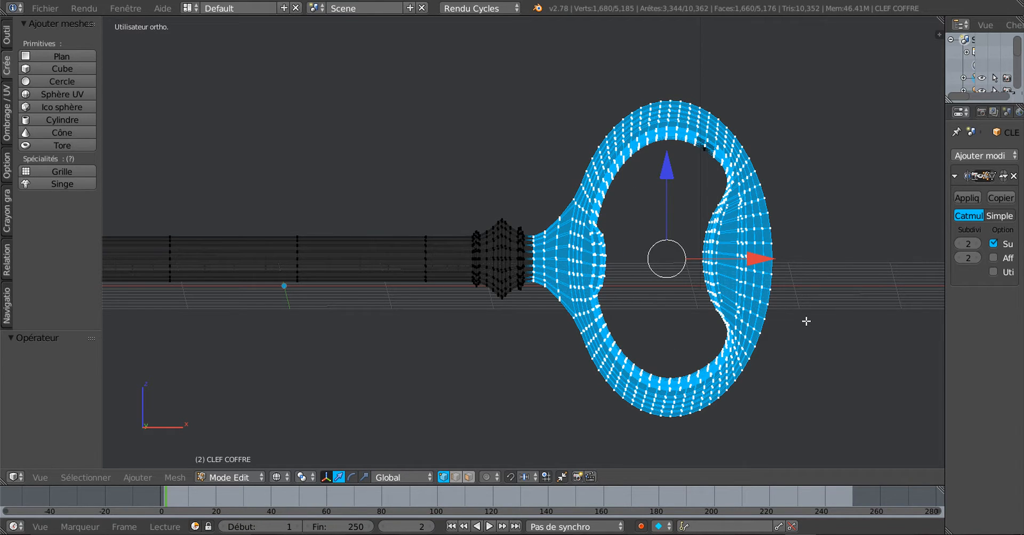
- Add the unselected vertices on the full-size bow's upper inner edge to the selection
key(c)
mouse_move(700, 137)
mouse_down()
mouse_move(704, 161)
mouse_move(708, 143)
mouse_up()
right_click(861, 253)
- Scale the complete bow down uniformly and move it -0.333 along X toward the collar
key(s)
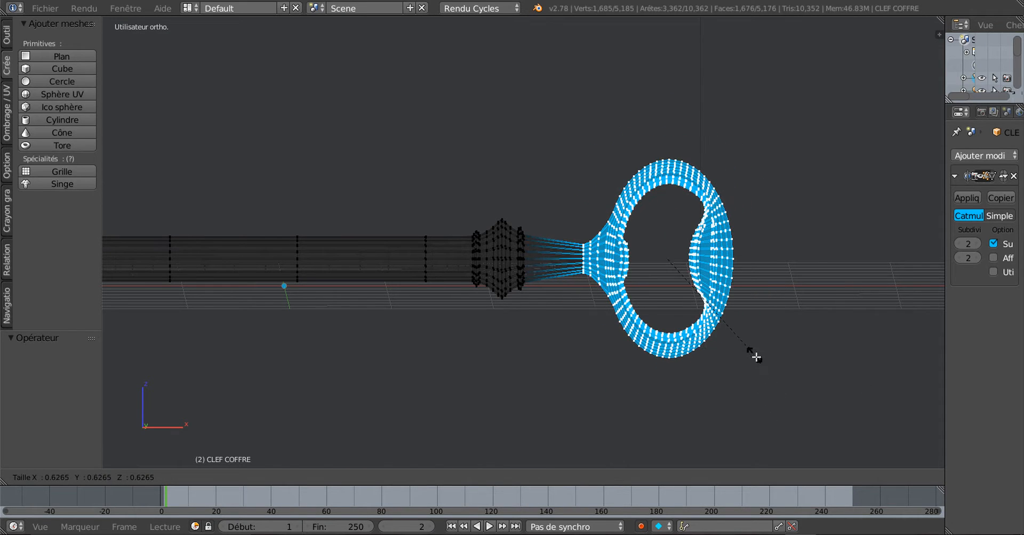
click(760, 365)
drag(759, 259, 726, 266)
- Select only the narrow neck vertices between the collar and the bow and scale them by 1.302 along Z
scroll(529, 329, up, 2)
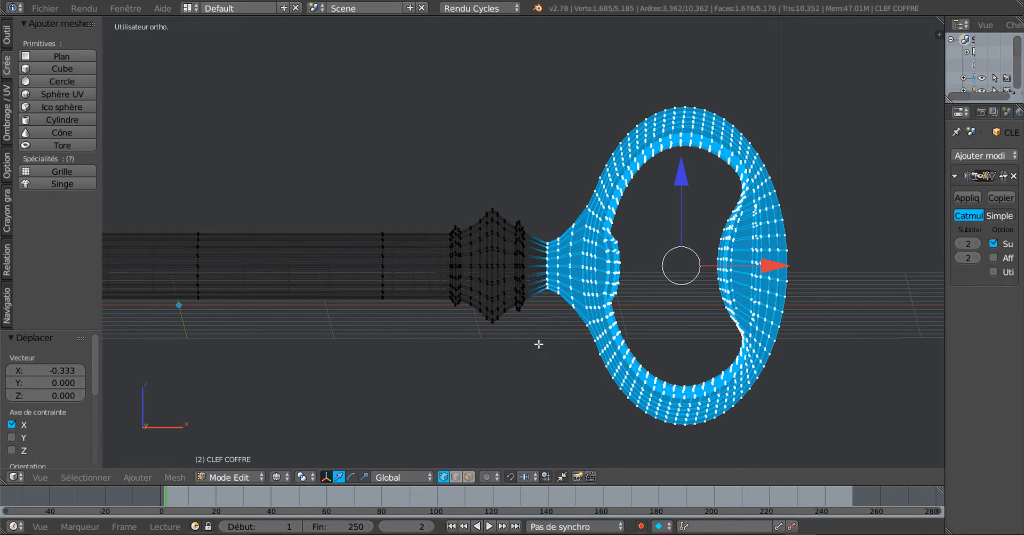
key(a)
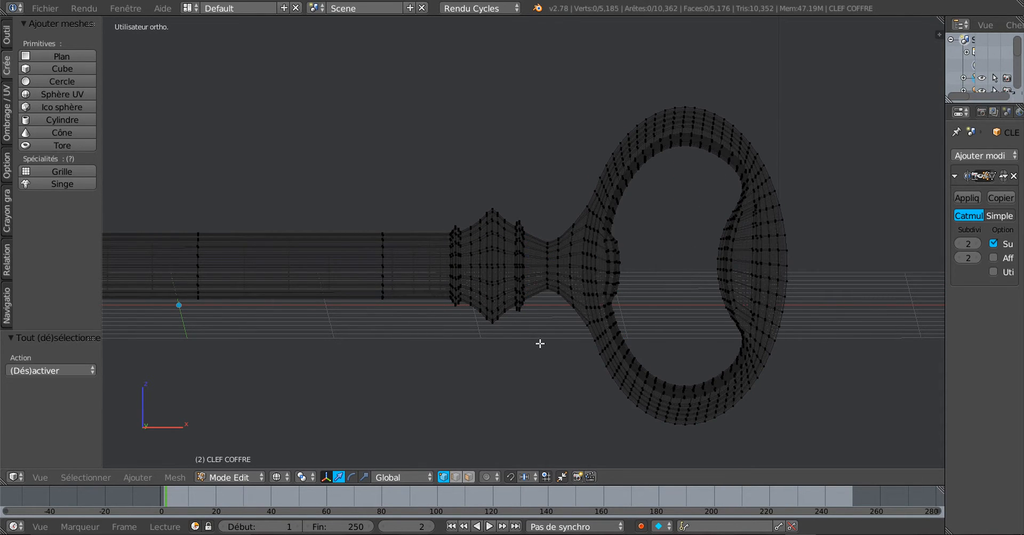
key(c)
mouse_move(555, 272)
mouse_down()
mouse_move(564, 231)
mouse_move(563, 315)
mouse_up()
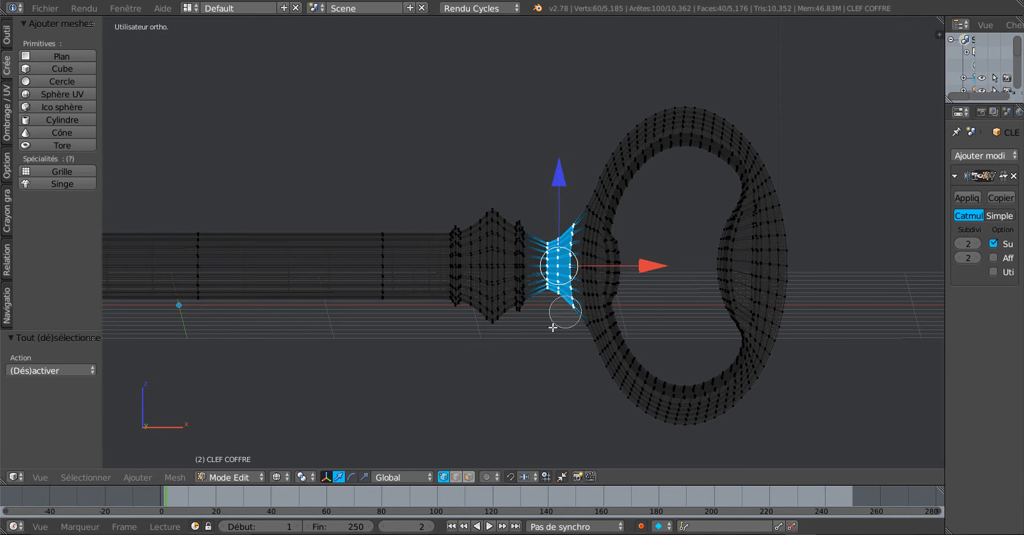
right_click(560, 320)
click(364, 477)
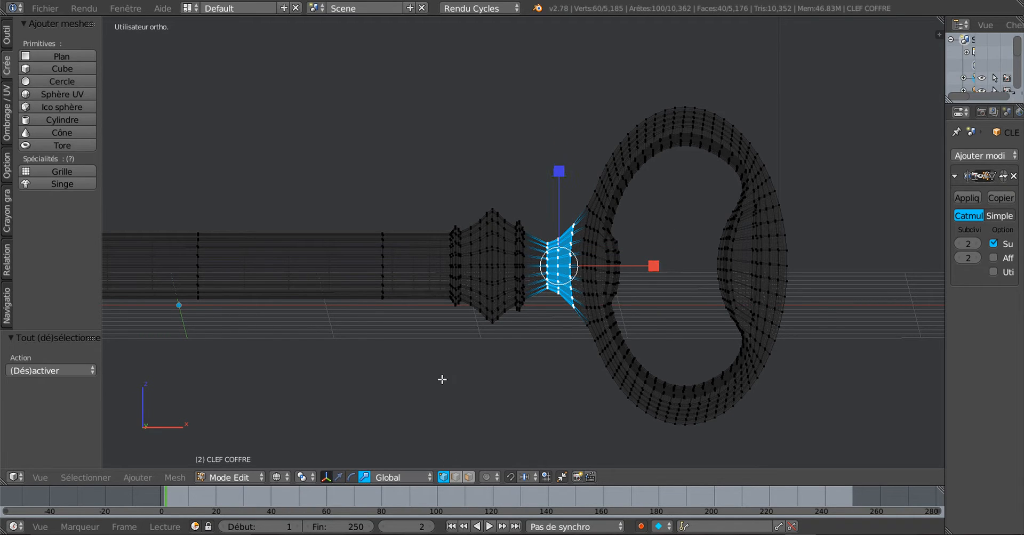
mouse_move(559, 171)
mouse_down()
mouse_move(568, 140)
mouse_move(564, 155)
mouse_up()
- Select the whole bow with its neck in top view, thicken it by 1.358 along Y, and check its shape
middle_drag(564, 156, 494, 349)
key(KP_7)
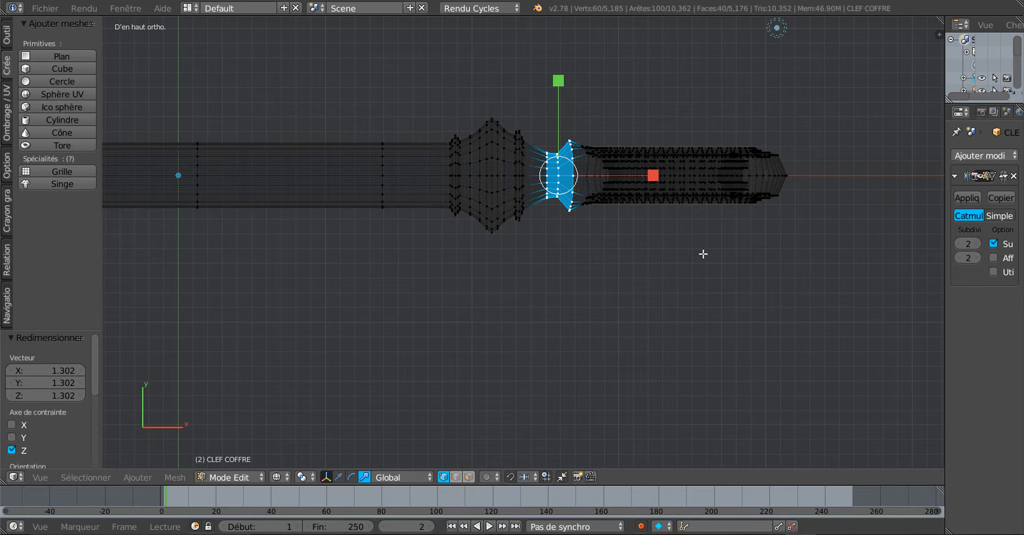
key(a)
key(c)
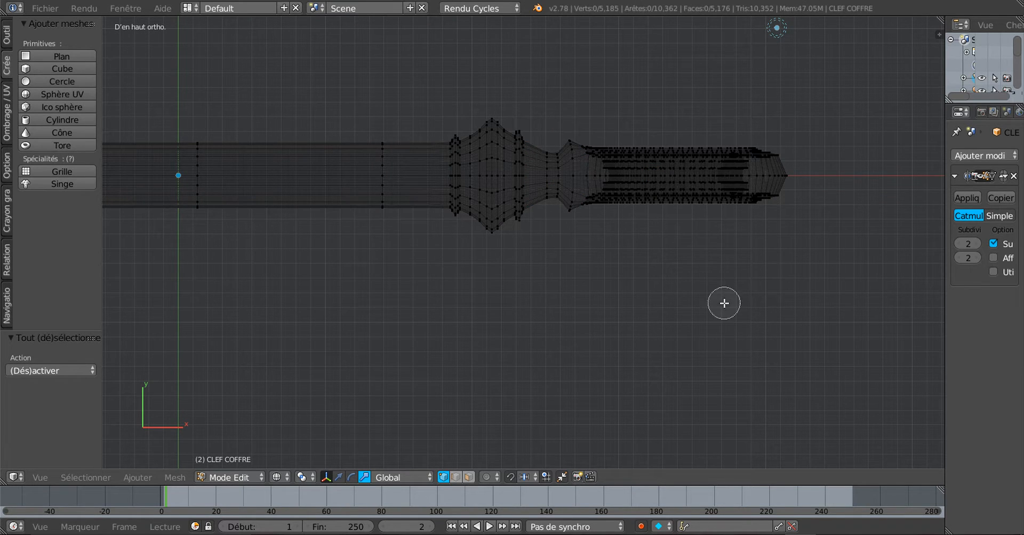
scroll(704, 283, down, 3)
mouse_move(598, 146)
mouse_down()
mouse_move(747, 142)
mouse_move(768, 168)
mouse_move(599, 142)
mouse_move(567, 155)
mouse_move(562, 201)
mouse_move(669, 201)
mouse_move(769, 144)
mouse_up()
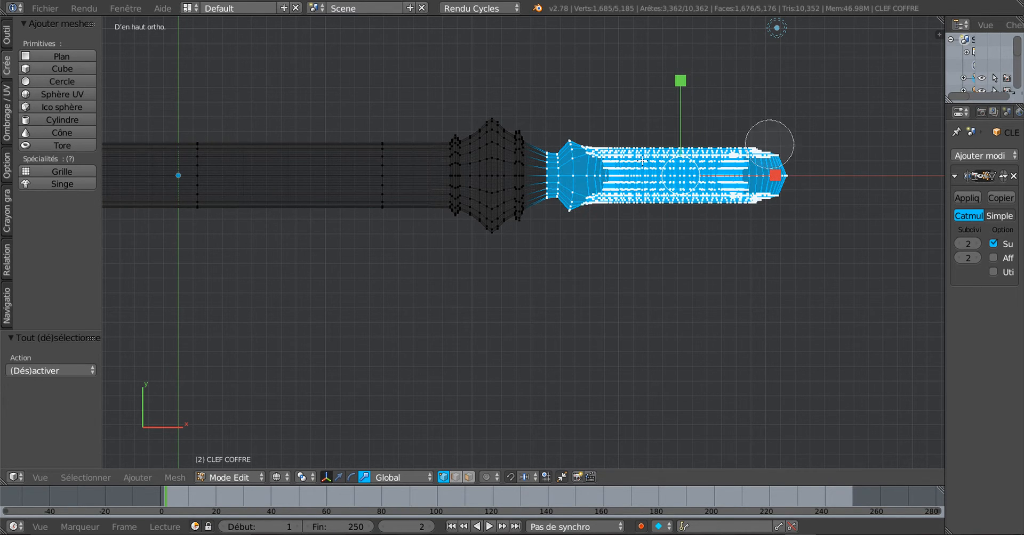
right_click(697, 272)
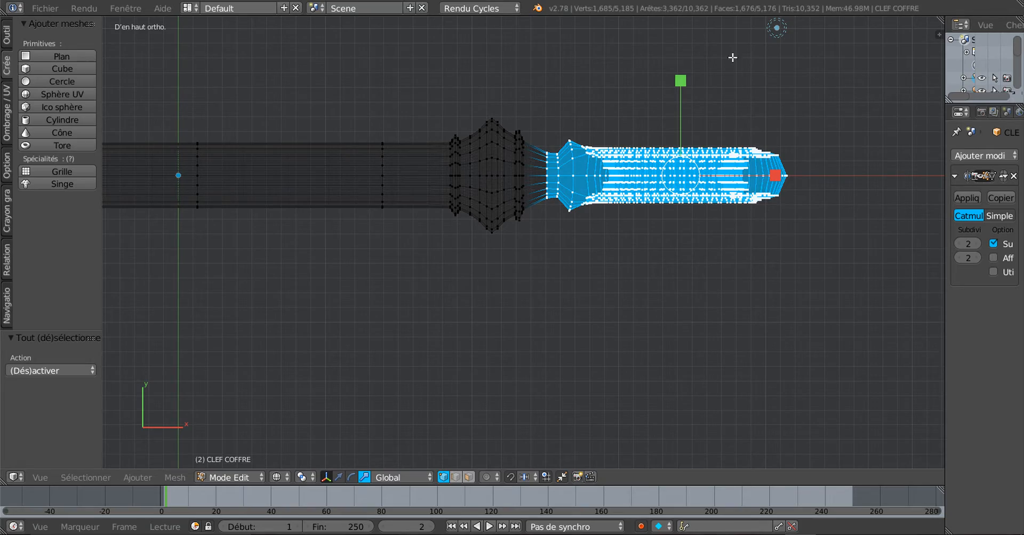
drag(680, 83, 688, 51)
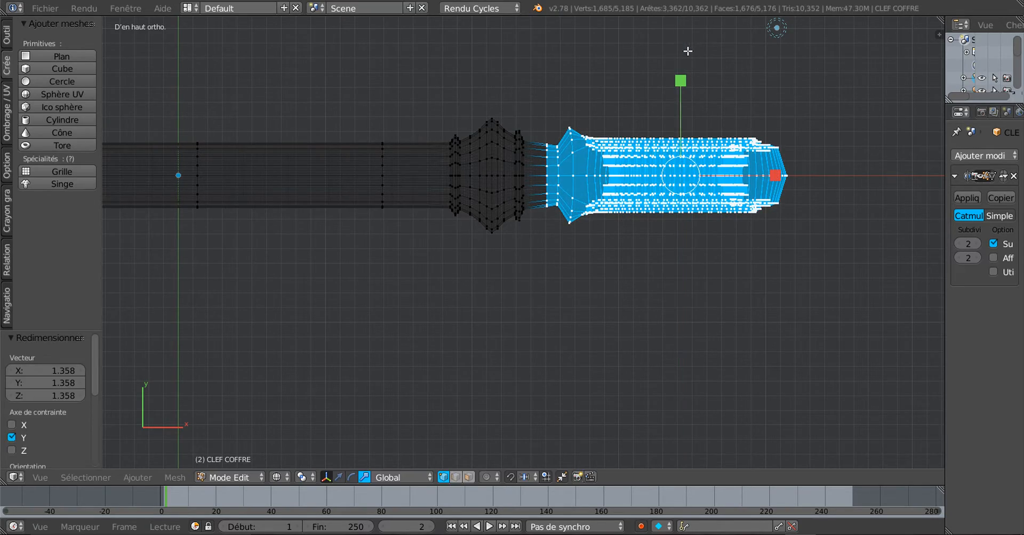
key(Tab)
middle_drag(657, 323, 585, 176)
key(Tab)
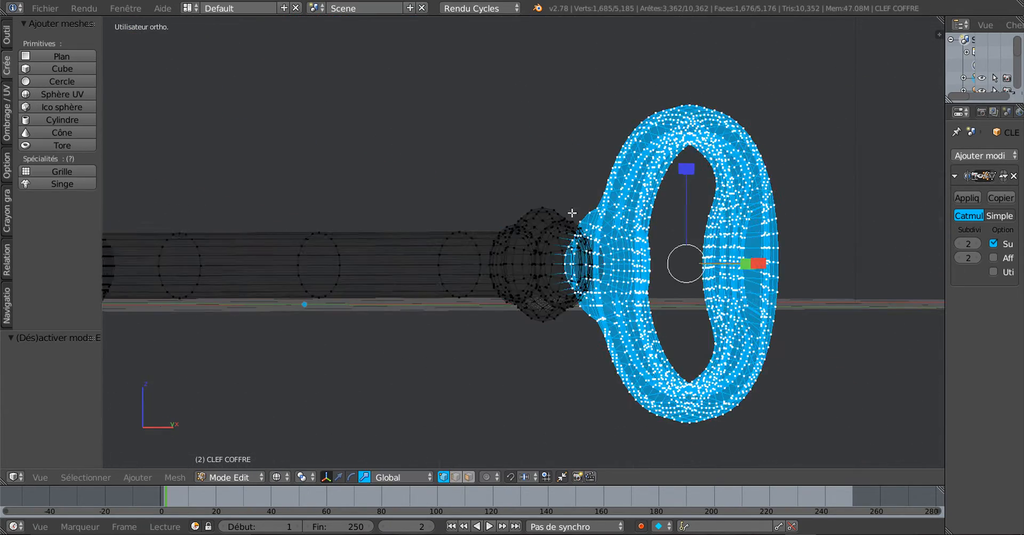
mouse_move(678, 253)
middle_down()
mouse_move(718, 266)
mouse_move(696, 256)
middle_up()
scroll(682, 251, down, 5)
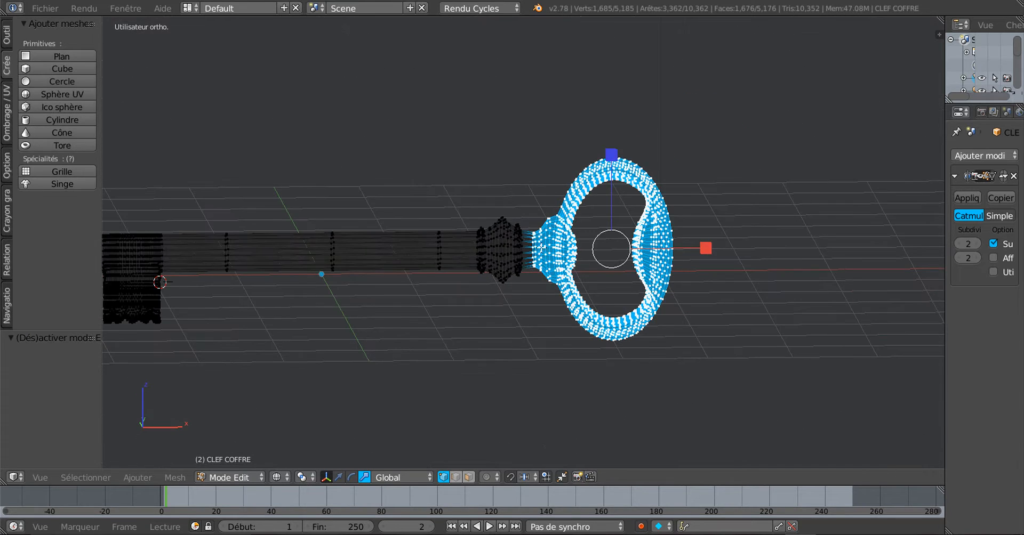
- Add the collar vertices to the bow and neck selection and move them -0.315 along X toward the bit
middle_drag(587, 261, 586, 256)
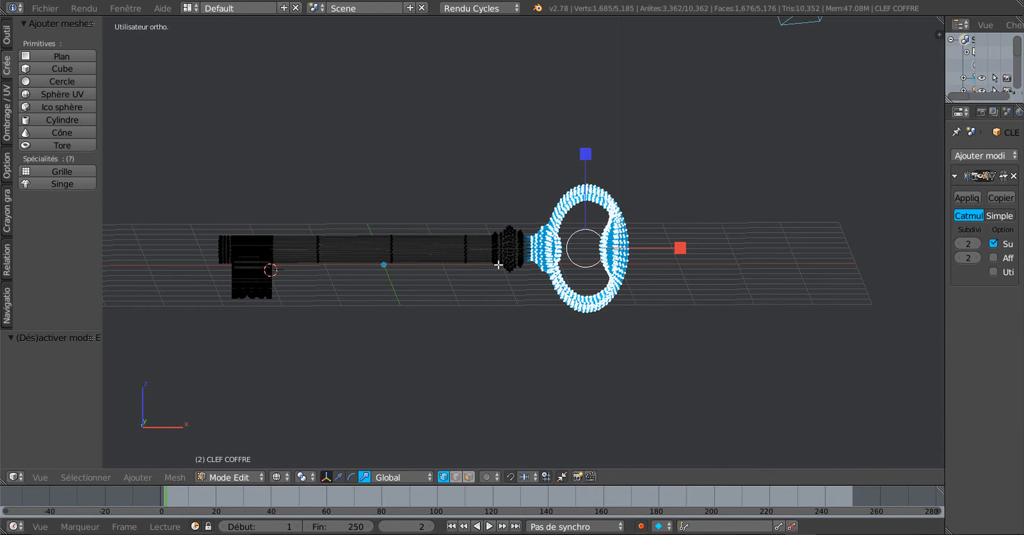
middle_drag(554, 320, 521, 320)
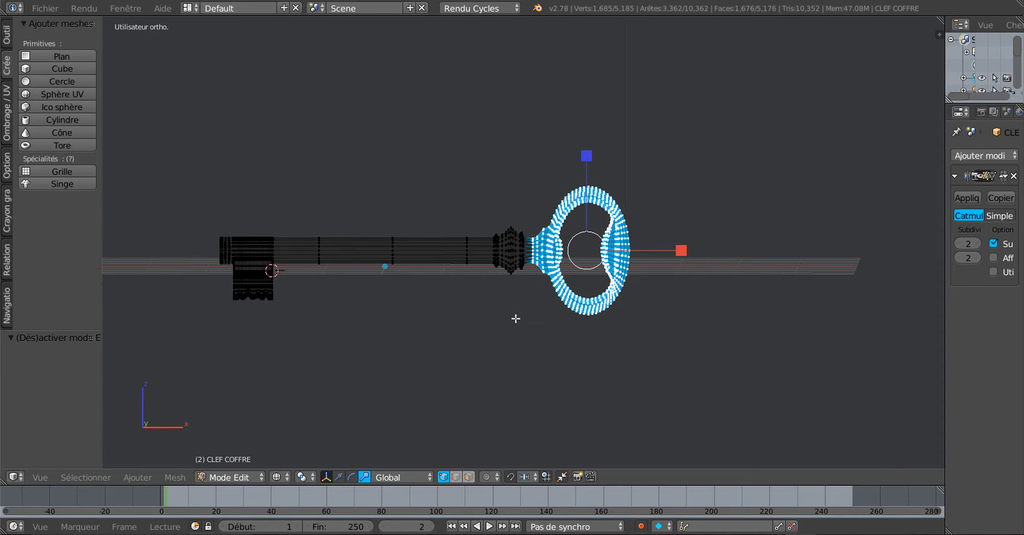
key(c)
drag(507, 240, 500, 276)
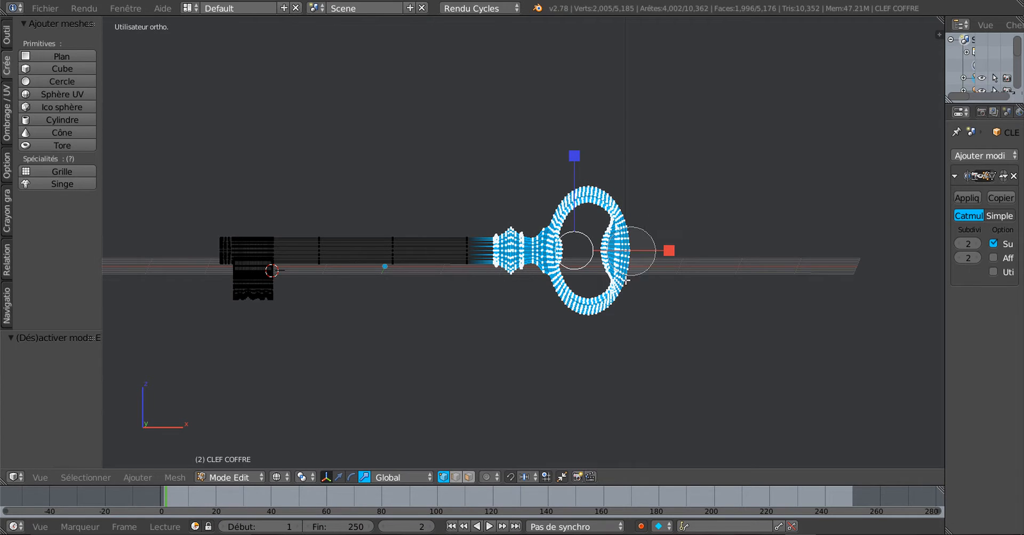
right_click(586, 223)
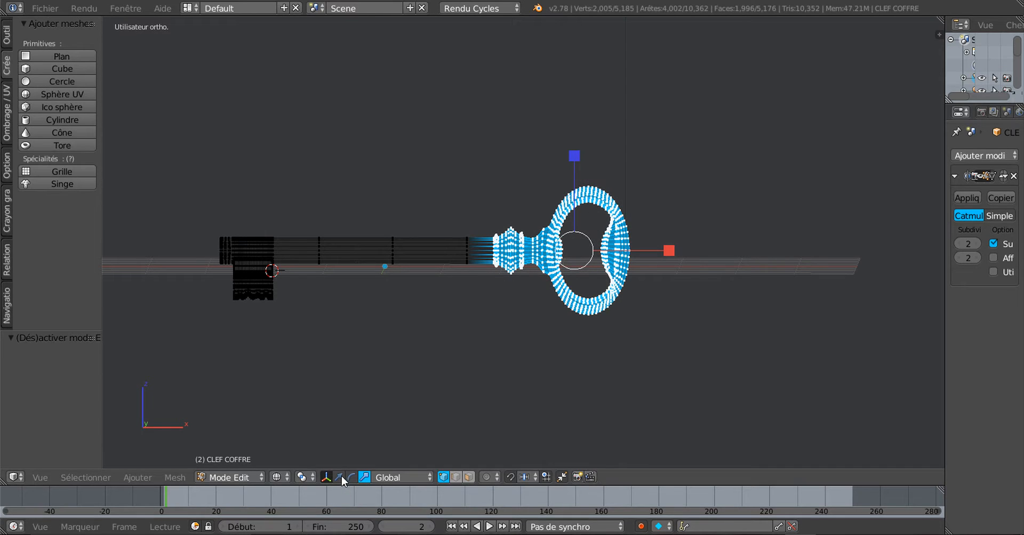
click(340, 477)
scroll(590, 390, up, 2)
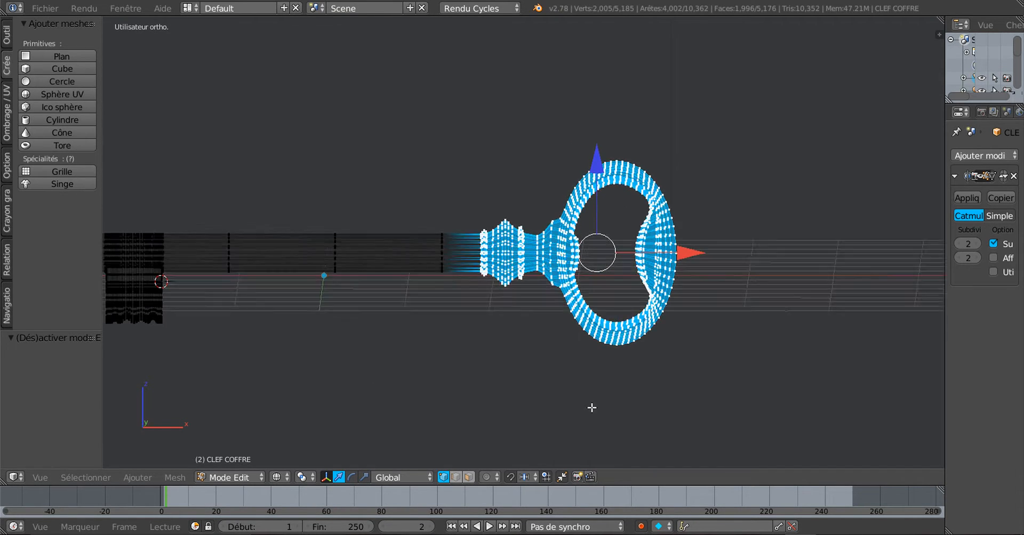
middle_drag(591, 406, 592, 425)
scroll(613, 349, up, 2)
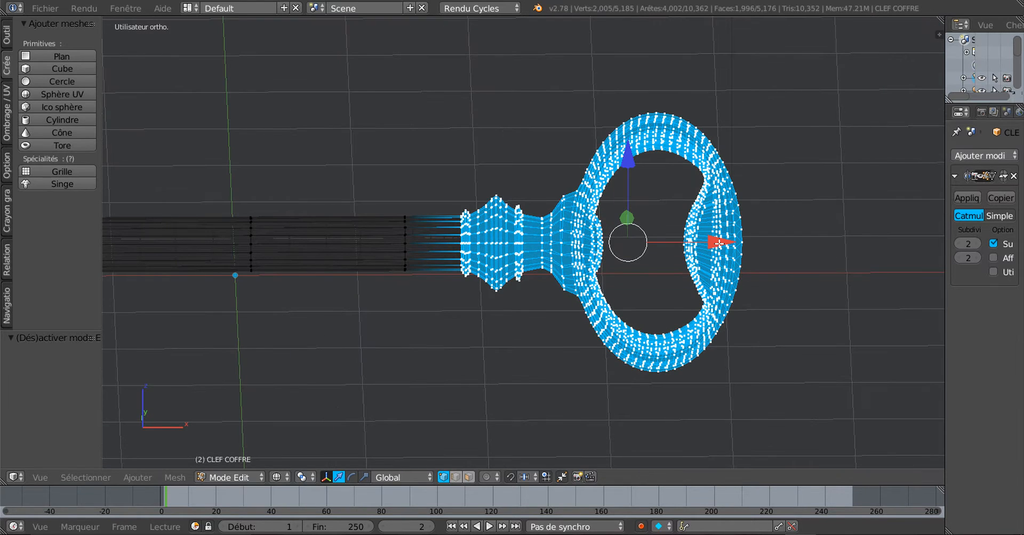
drag(718, 242, 672, 262)
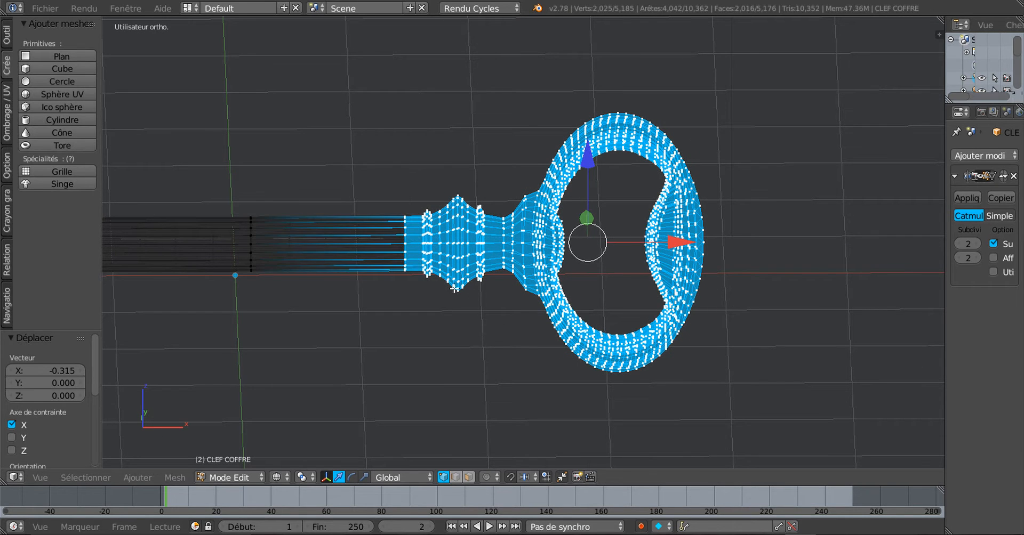
- Shorten the shank by adding its neighbouring rings to the selection one at a time, moving it -1.078 and then -0.678 along X
drag(671, 243, 550, 254)
scroll(543, 309, down, 4)
middle_drag(534, 320, 663, 315)
scroll(532, 320, up, 2)
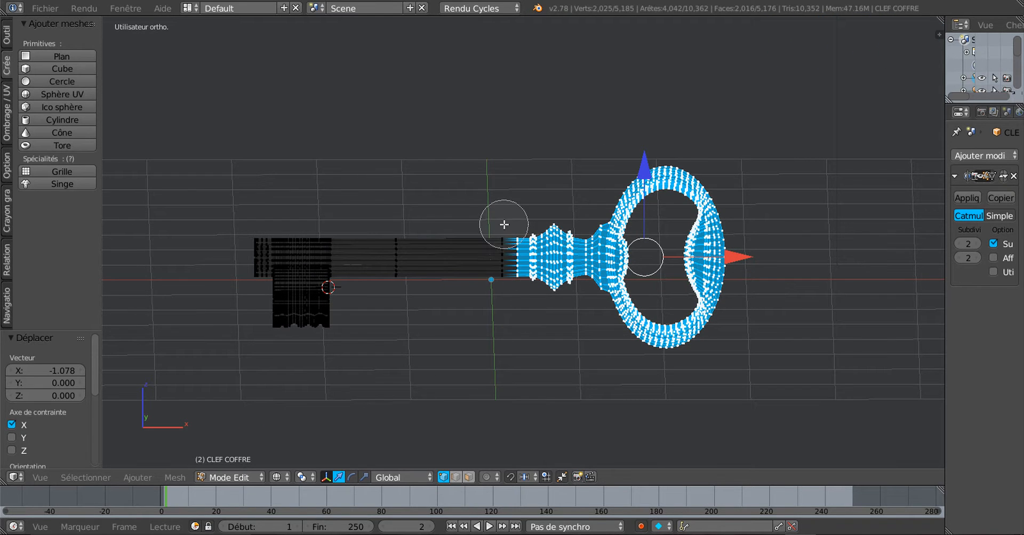
alt+shift+click(501, 250)
drag(704, 265, 673, 271)
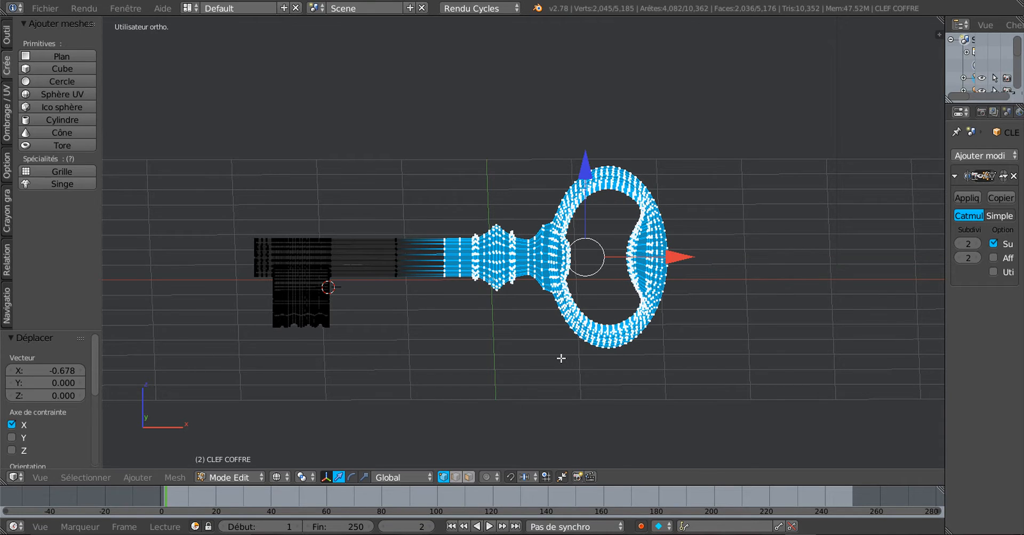
- Return to Object Mode with solid shading and examine the shortened key's overall proportions
key(Tab)
scroll(561, 358, down, 3)
mouse_move(561, 358)
middle_down()
mouse_move(471, 369)
mouse_move(623, 341)
mouse_move(572, 343)
mouse_move(633, 354)
mouse_move(566, 354)
mouse_move(737, 301)
middle_up()
key(z)
scroll(475, 366, up, 3)
scroll(670, 311, up, 3)
middle_drag(637, 321, 571, 320)
right_click(607, 243)
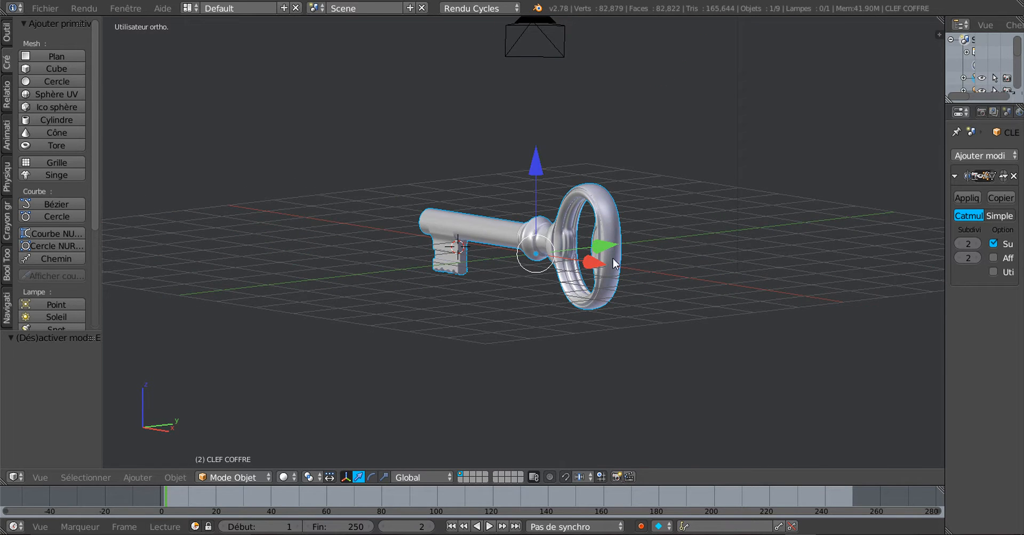
middle_drag(613, 258, 562, 310)
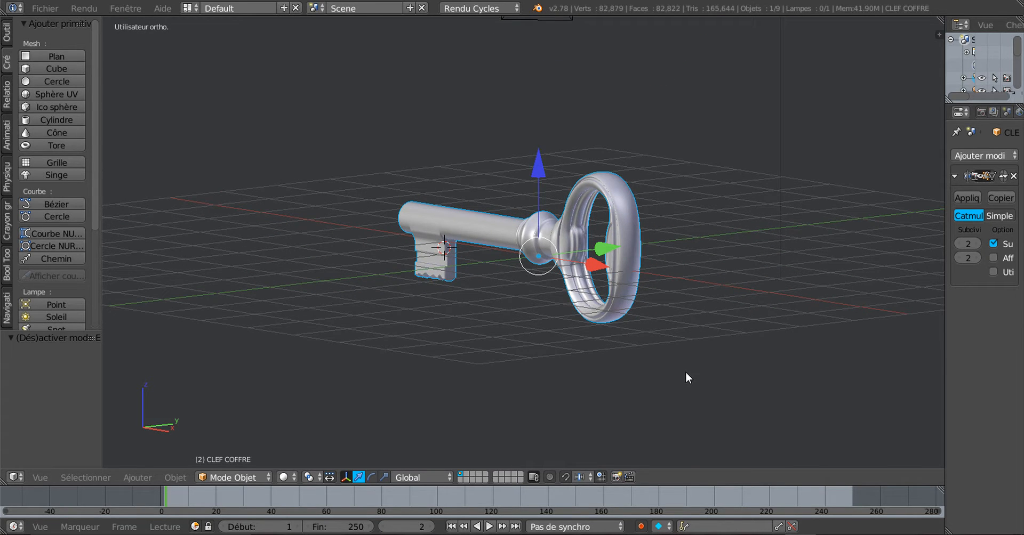
key(r)
key(x)
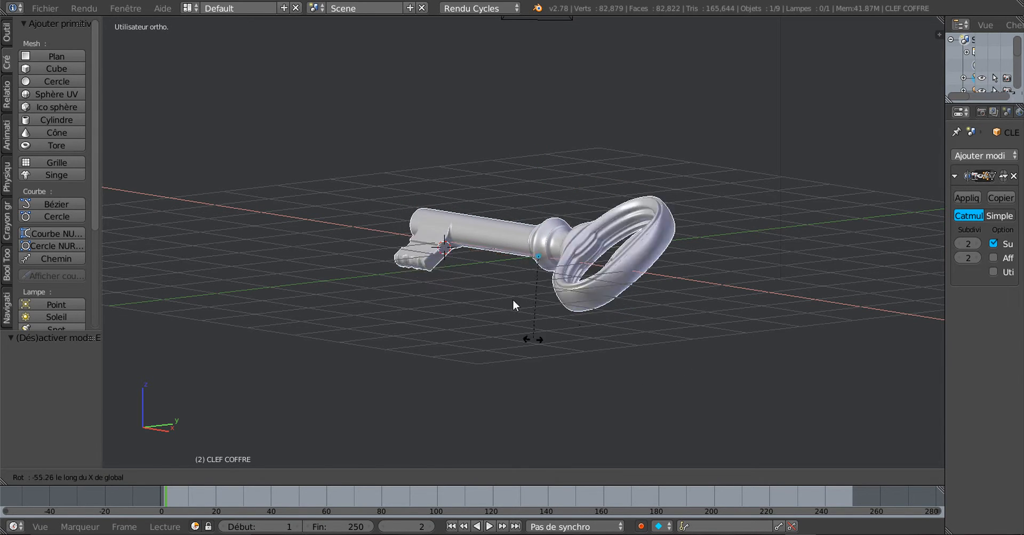
right_click(776, 194)
- Enter Edit Mode at the hollow shank tip and set the subdivision modifier's viewport level to 0
middle_drag(774, 190, 632, 291)
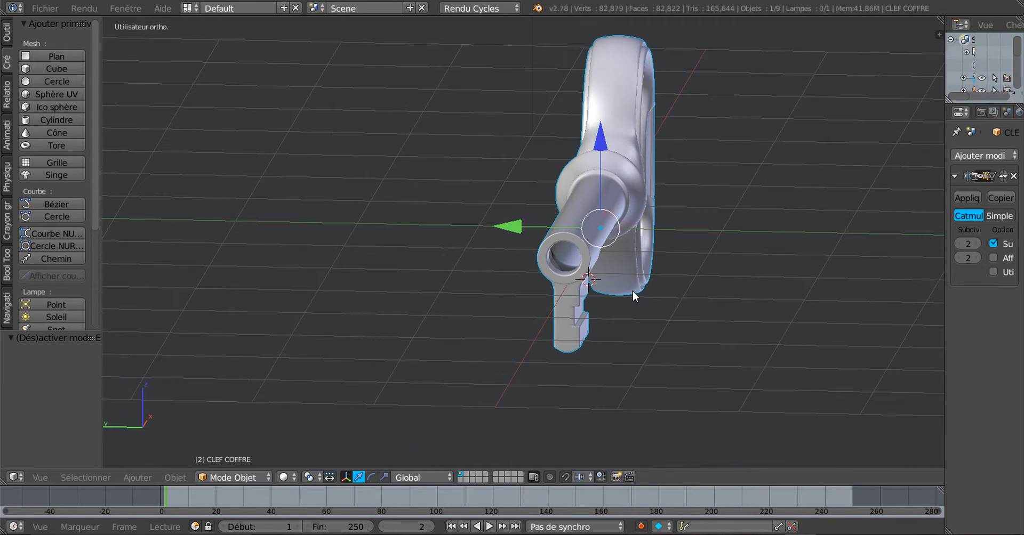
middle_drag(698, 292, 735, 283)
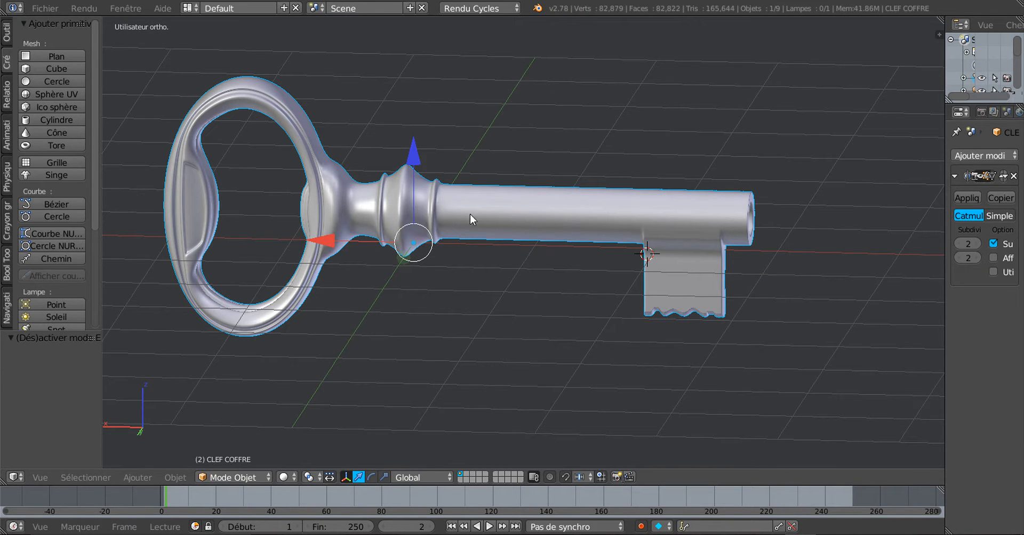
middle_drag(572, 232, 576, 252)
scroll(533, 241, up, 2)
key(Tab)
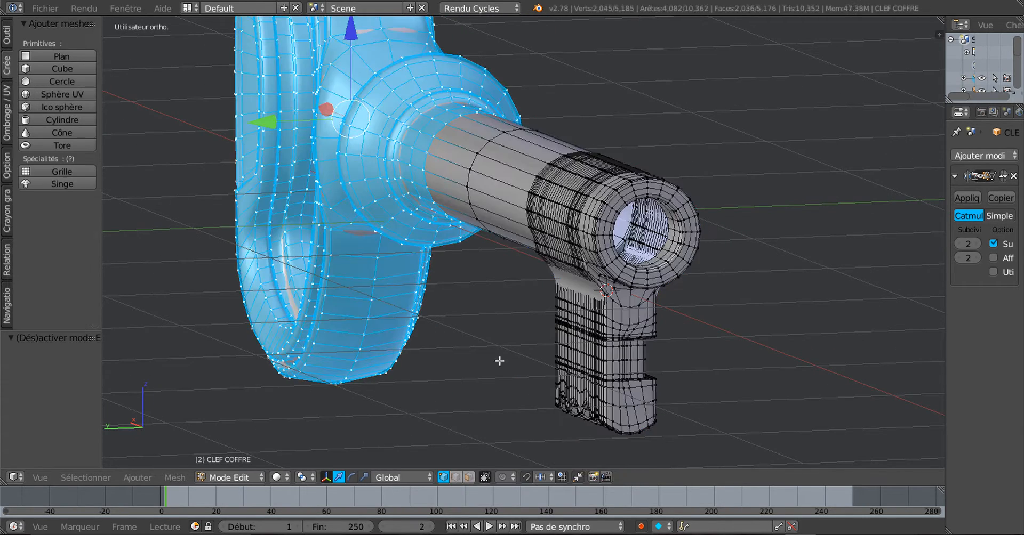
scroll(635, 286, up, 2)
middle_drag(697, 288, 704, 309)
shift+middle_drag(746, 337, 627, 210)
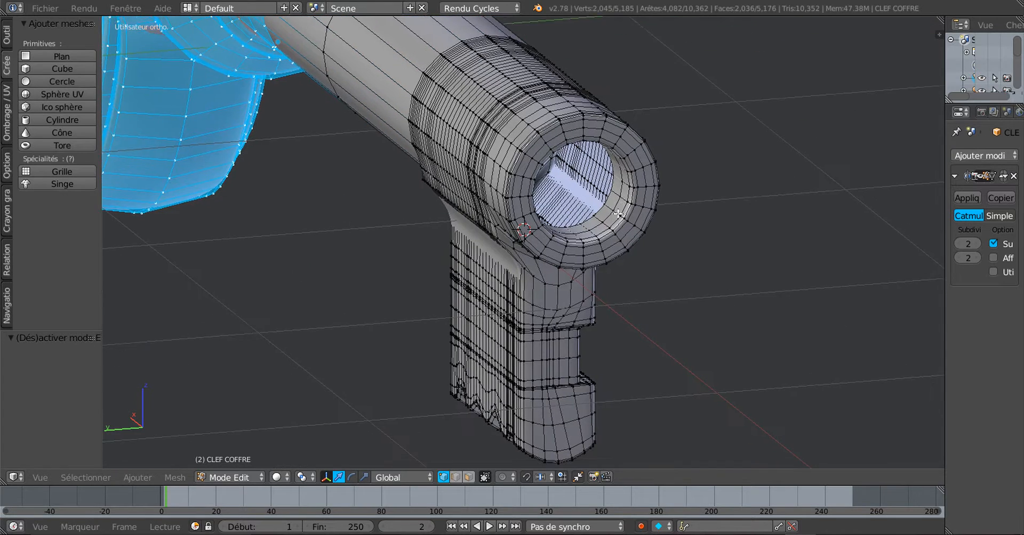
scroll(596, 233, up, 1)
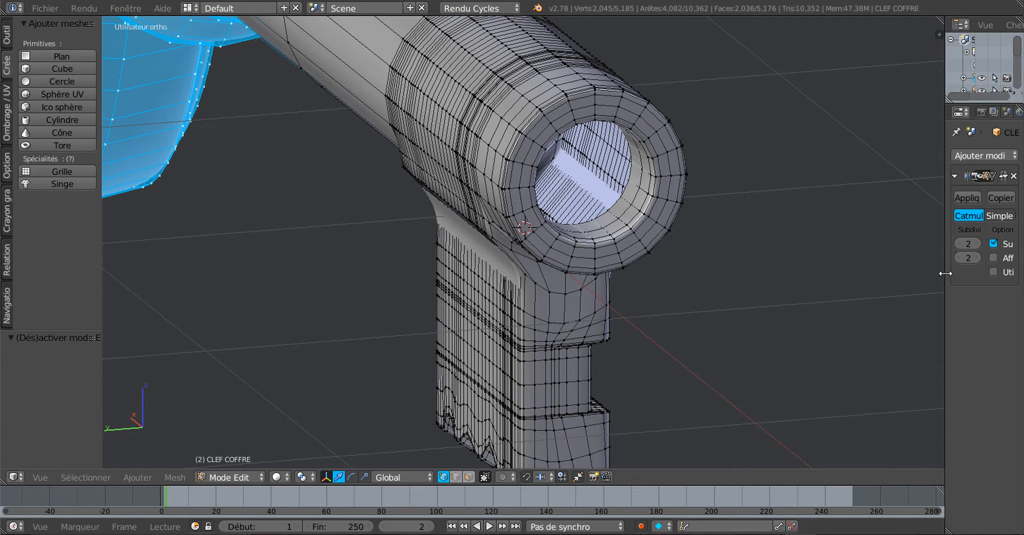
drag(967, 244, 953, 243)
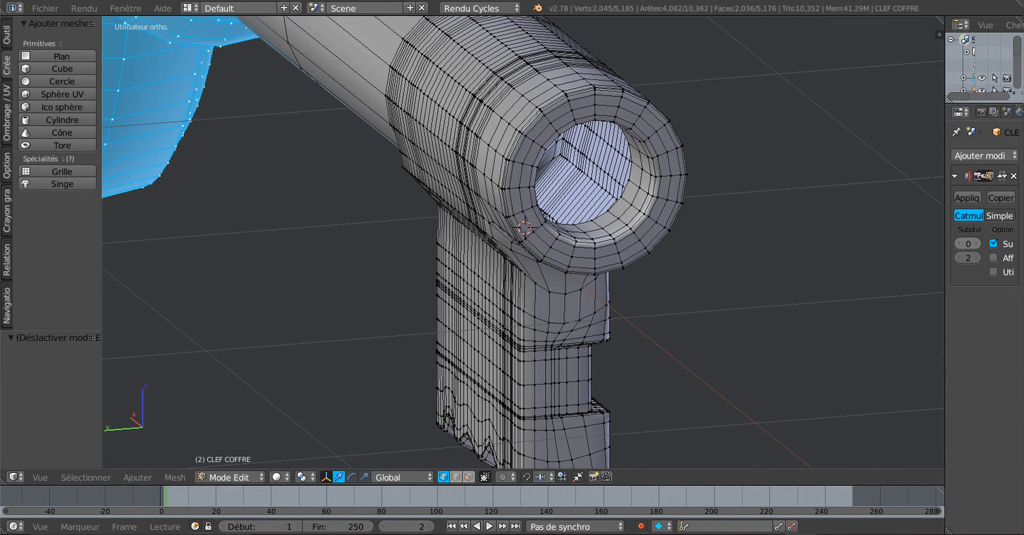
- Select the inner edge loop at the open end of the tip's bore and move it 0.397 along X into the shank
scroll(687, 288, up, 1)
mouse_move(702, 270)
middle_down()
mouse_move(718, 271)
mouse_move(710, 260)
middle_up()
alt+right_click(688, 191)
middle_drag(617, 243, 668, 194)
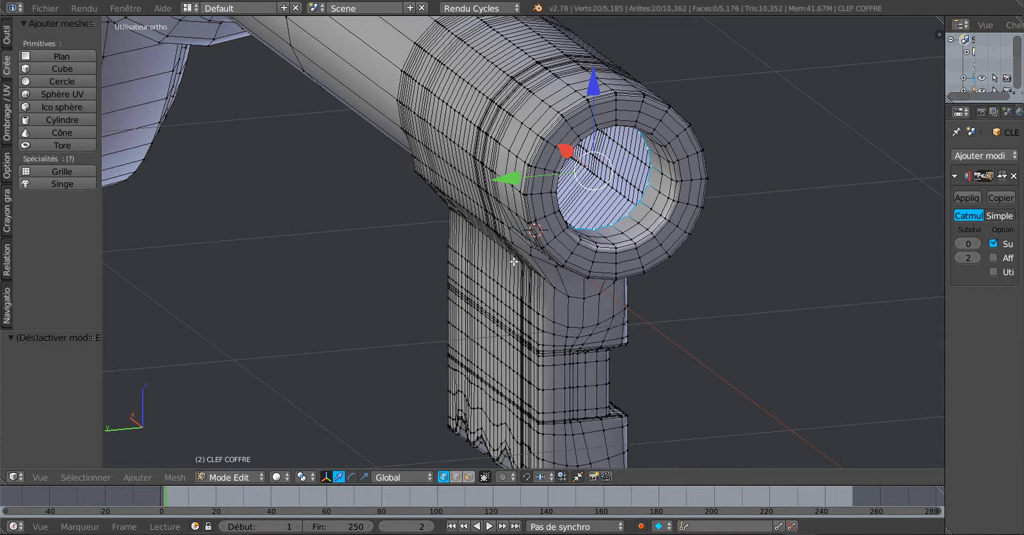
middle_drag(477, 258, 501, 257)
scroll(544, 251, up, 2)
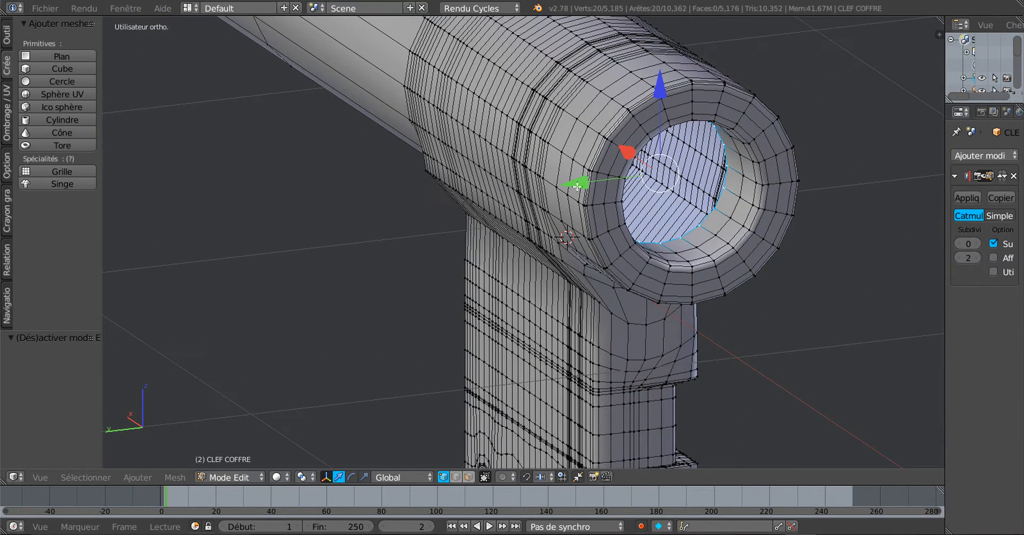
key(g)
key(x)
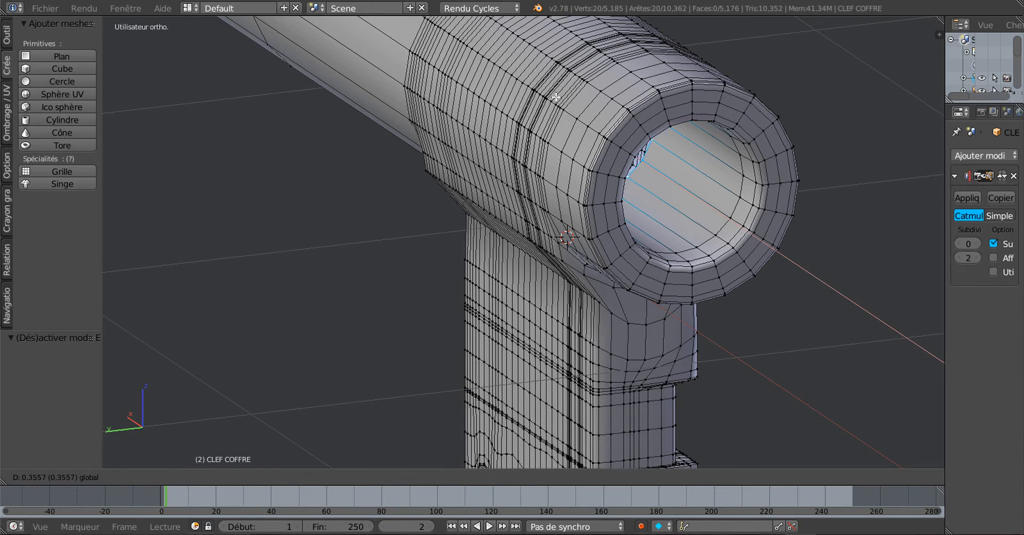
click(554, 94)
middle_drag(662, 259, 657, 290)
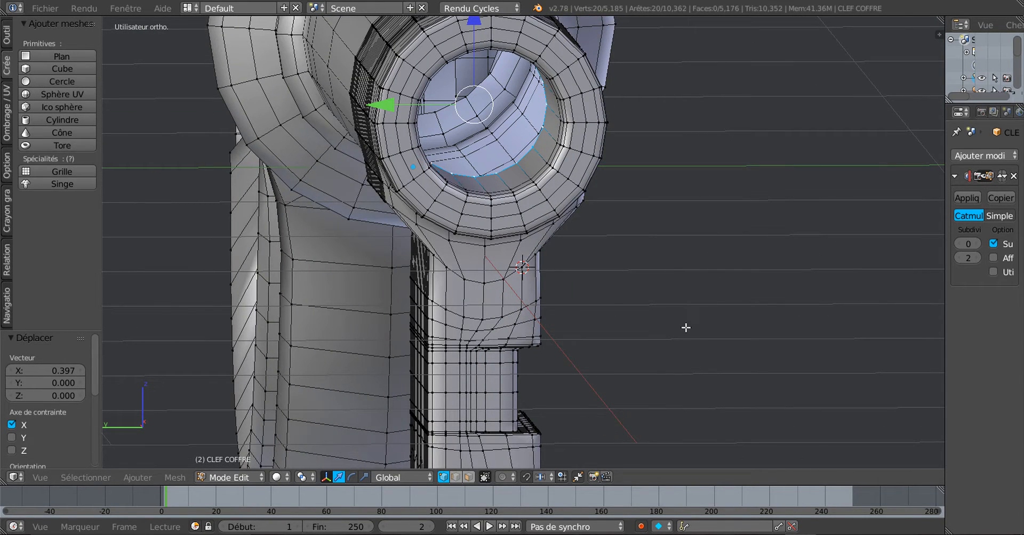
- Set the pivot point to the median (Barycentre), then extrude the bore's edge loop and scale it to 0 to close the hole
click(307, 478)
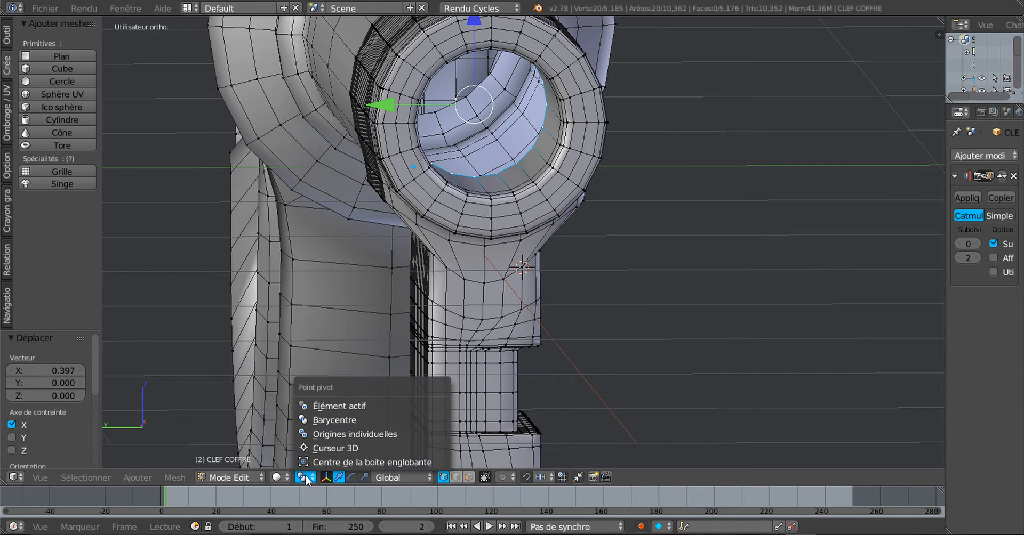
click(320, 419)
key(e)
key(s)
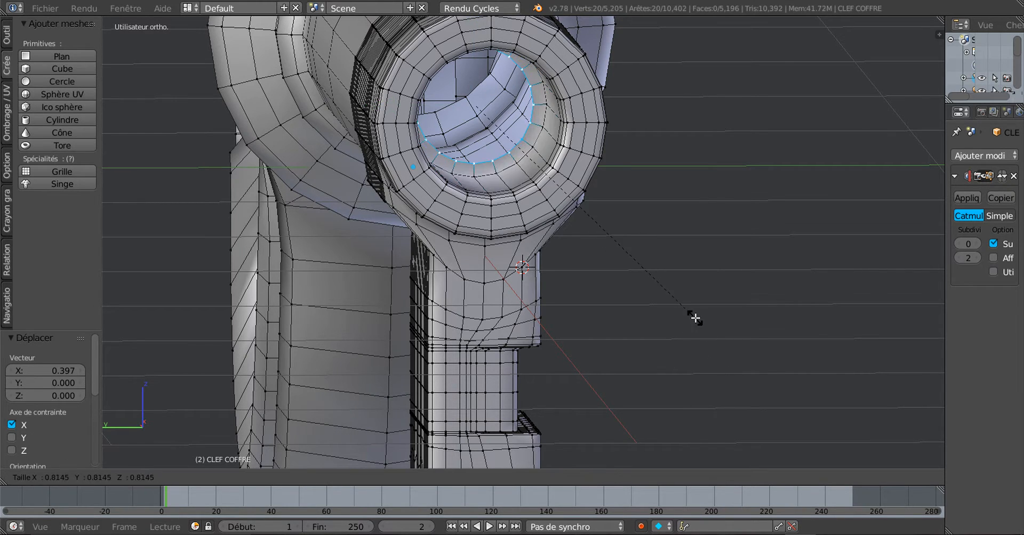
key(0)
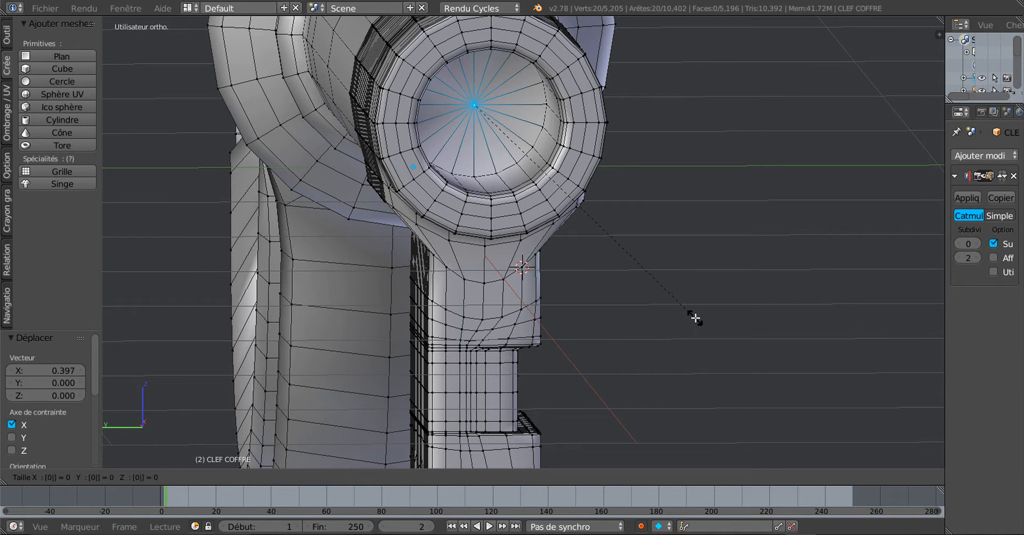
key(Return)
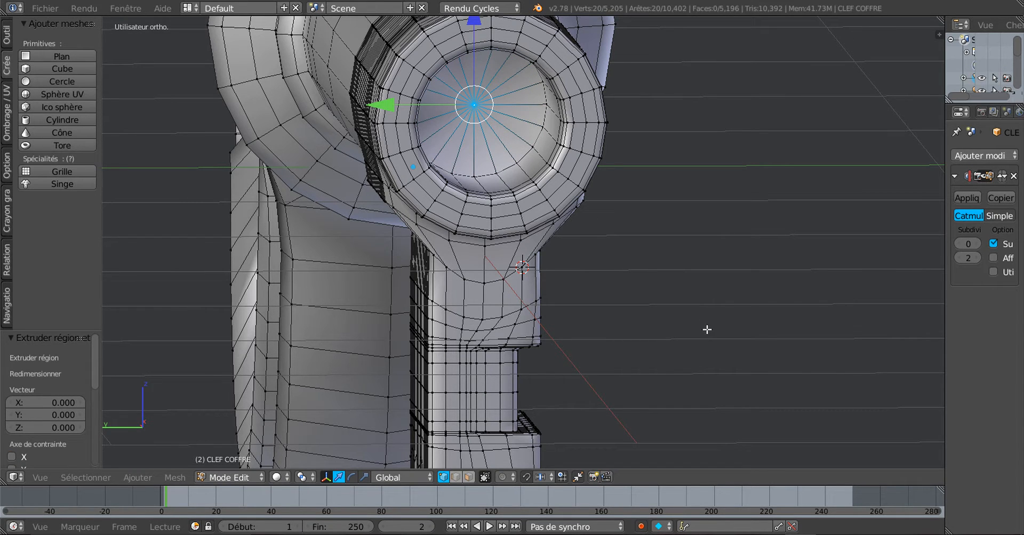
- Select the whole key mesh and remove its duplicate vertices with a merge distance of 0.0001
shift+middle_drag(709, 331, 738, 376)
scroll(712, 350, down, 3)
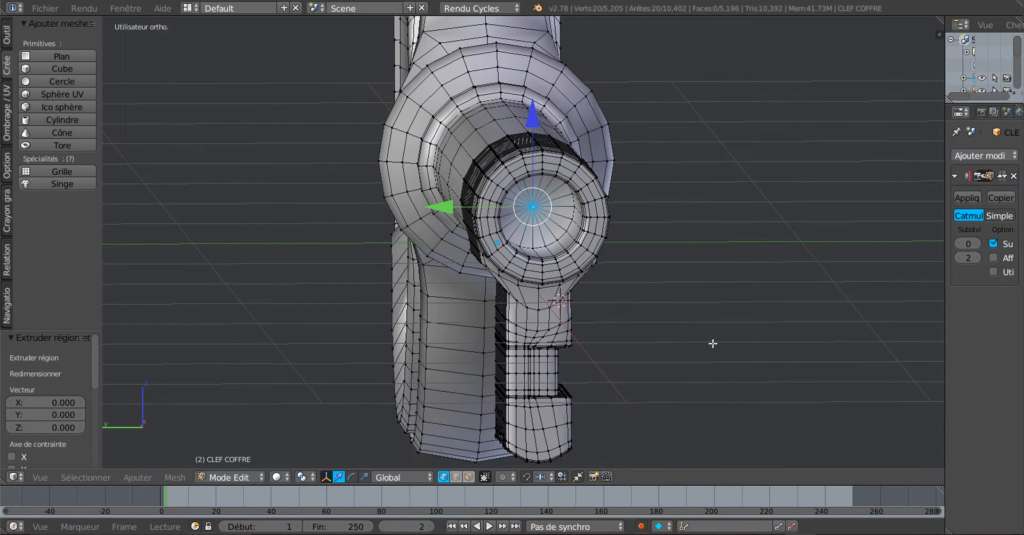
middle_drag(712, 344, 722, 347)
scroll(722, 347, up, 2)
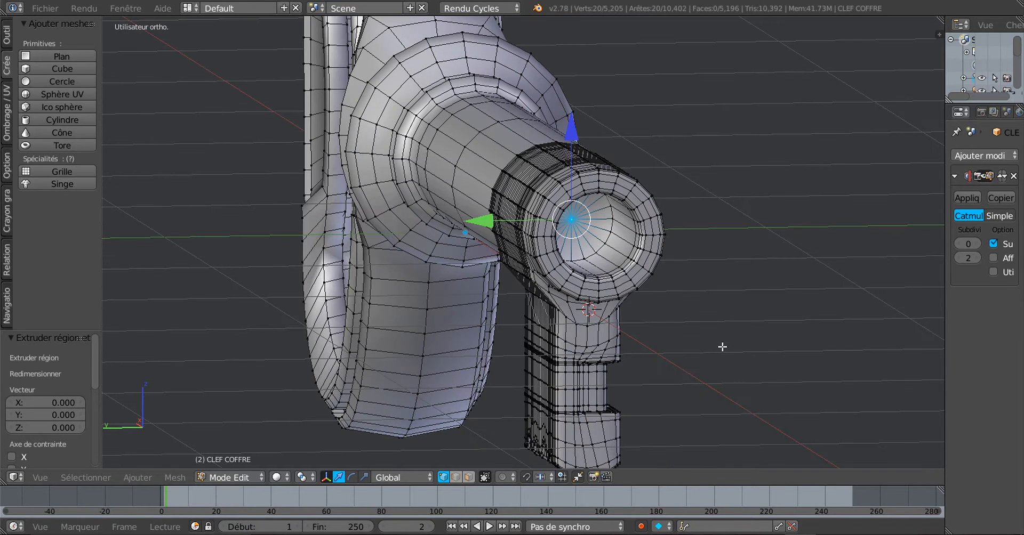
key(a)
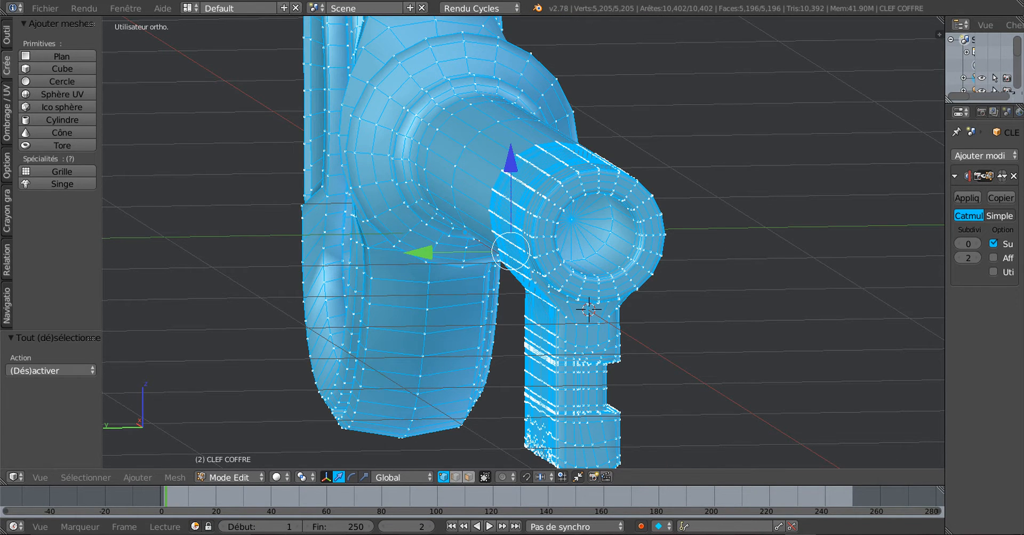
click(7, 35)
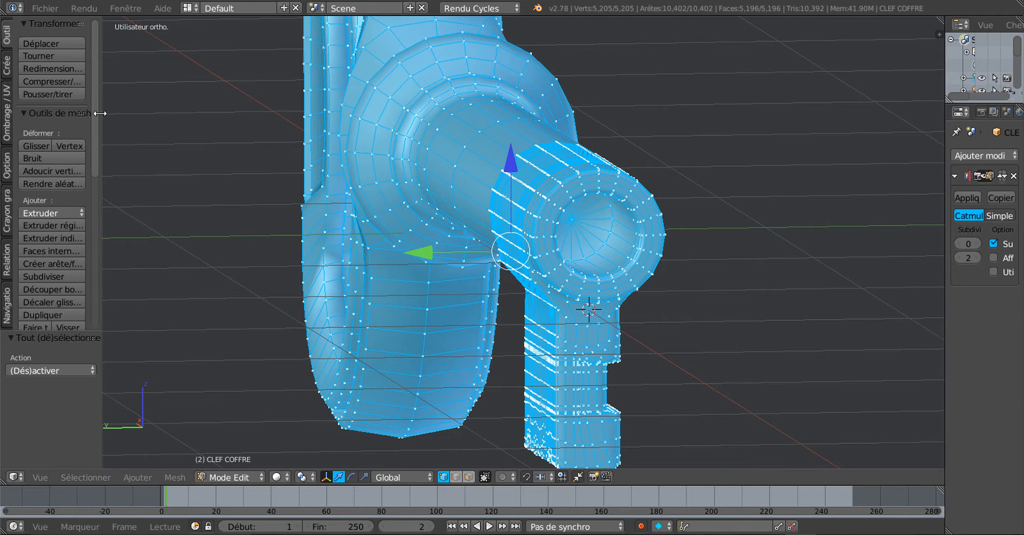
drag(100, 113, 175, 114)
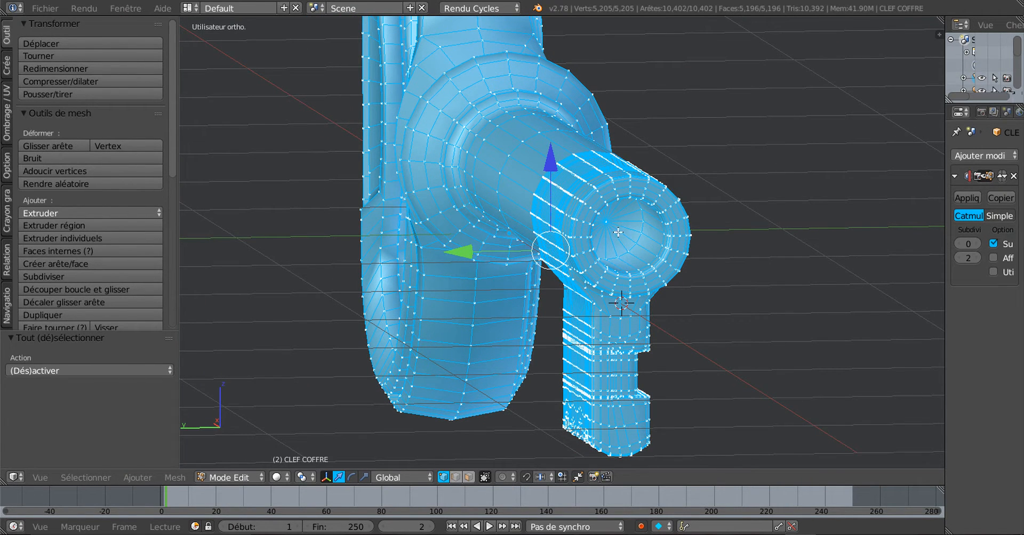
scroll(600, 258, up, 5)
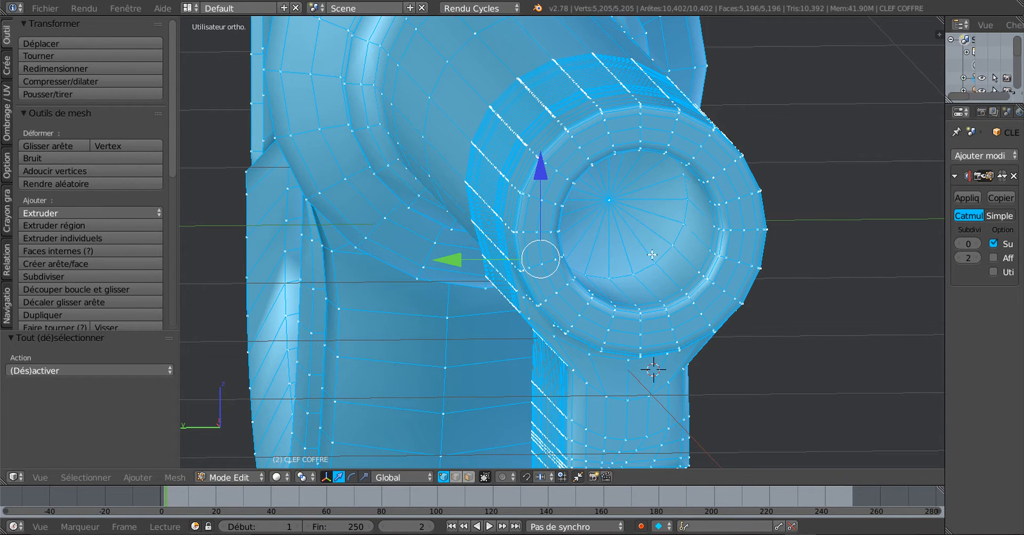
scroll(621, 212, up, 3)
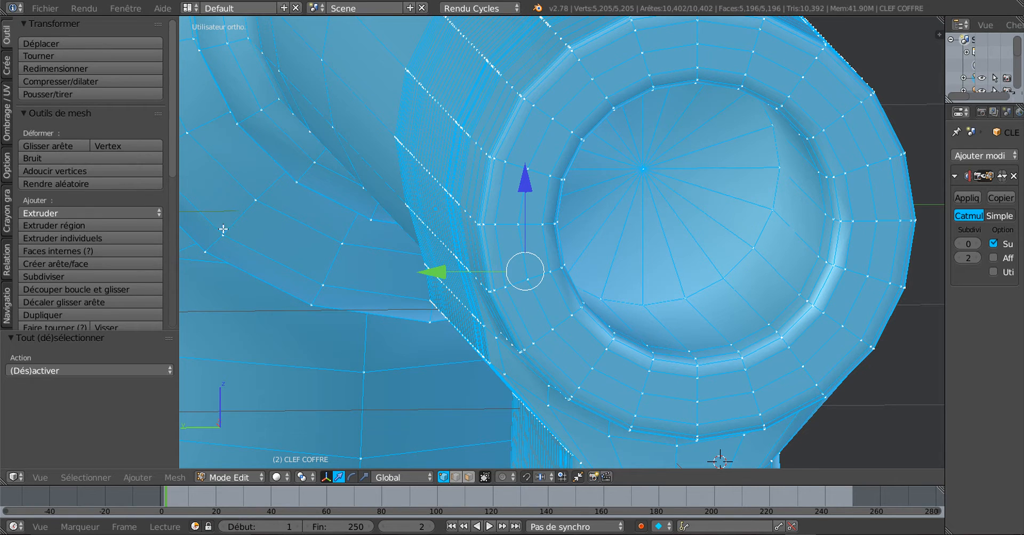
scroll(122, 267, down, 6)
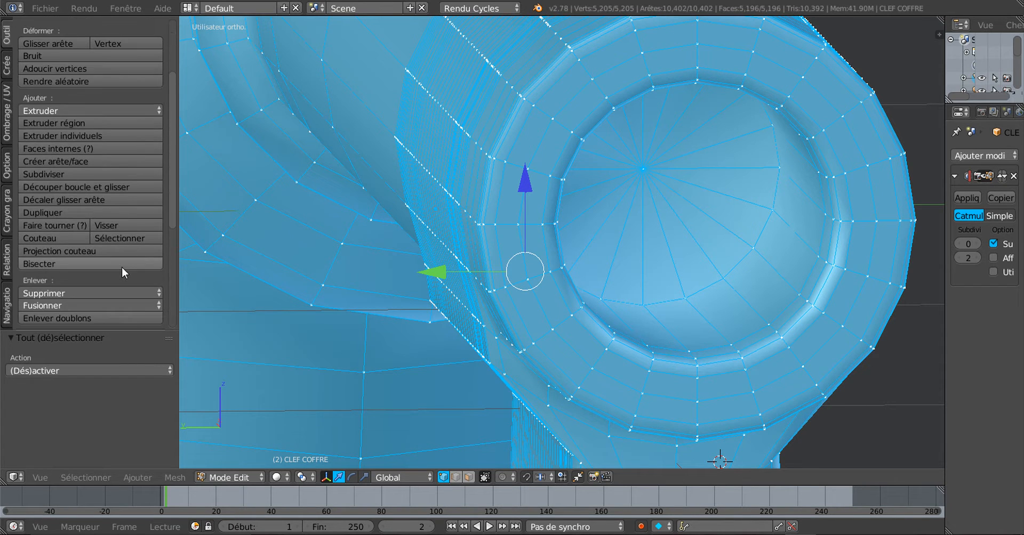
click(73, 267)
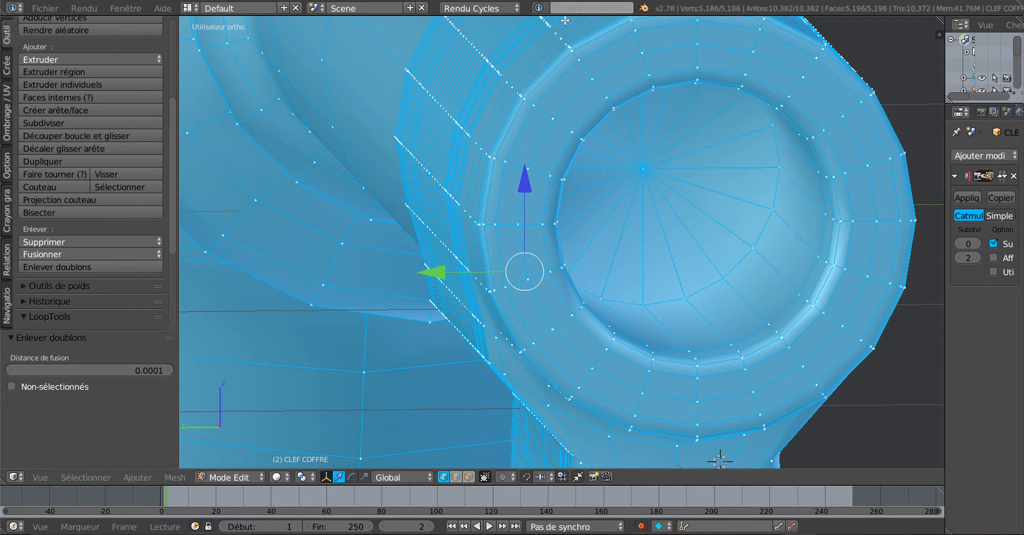
- Select only the centre vertex of the closed hole inside the shank's bore
click(647, 172)
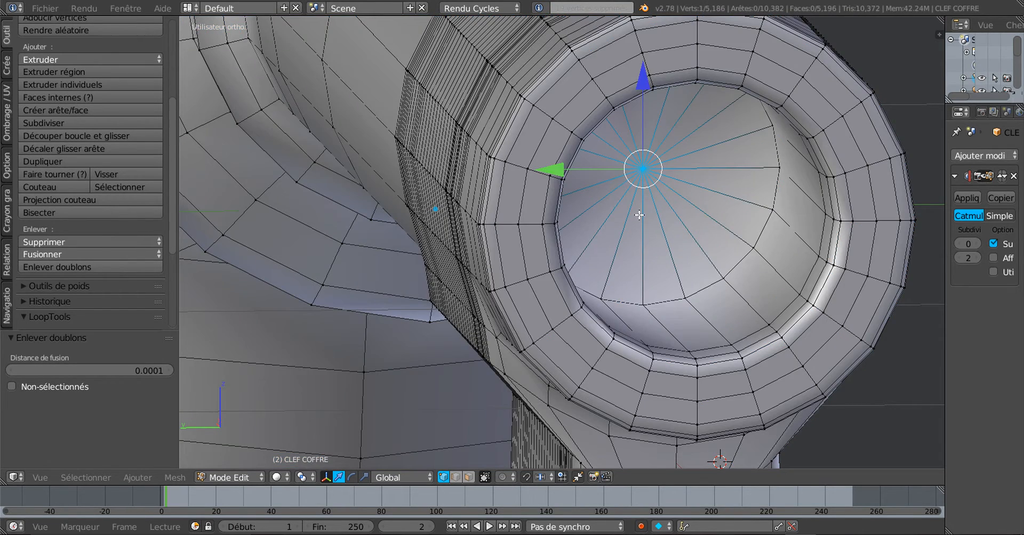
scroll(639, 211, up, 4)
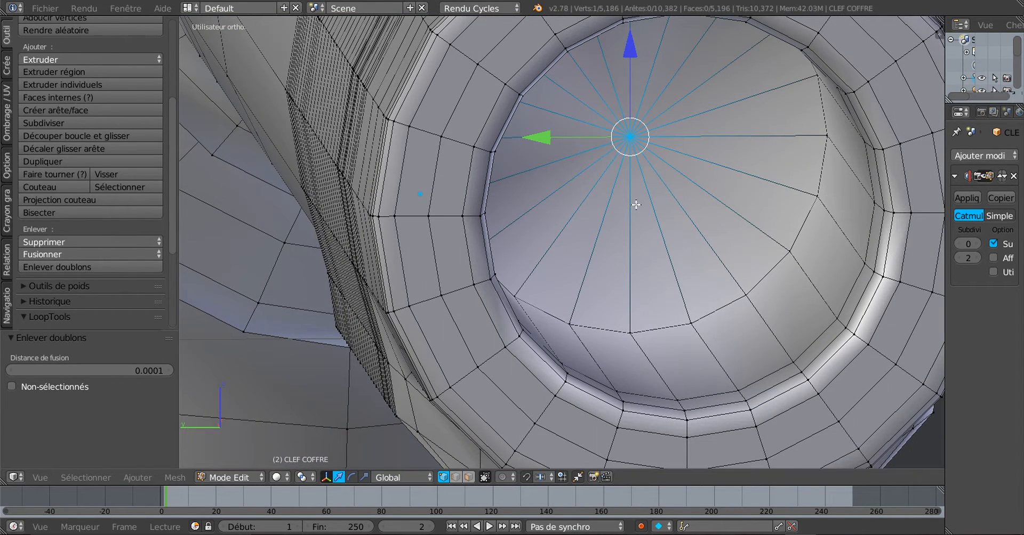
middle_drag(669, 202, 672, 203)
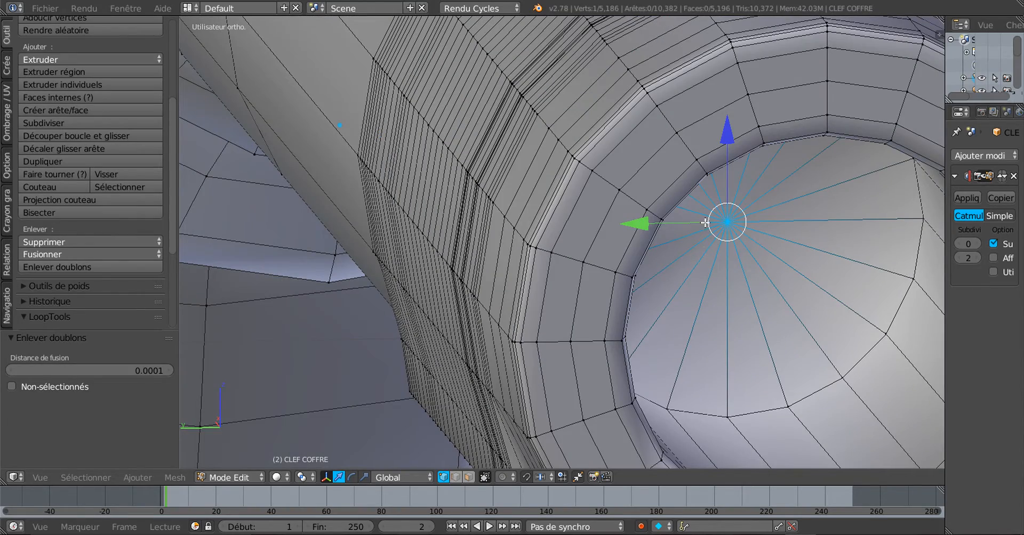
scroll(697, 248, down, 5)
middle_drag(653, 268, 679, 250)
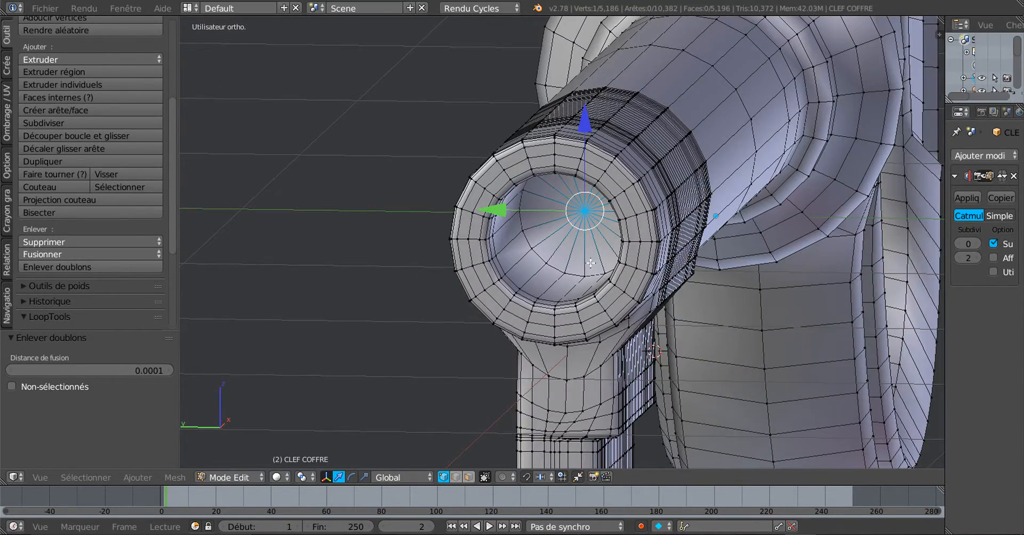
middle_drag(591, 263, 593, 210)
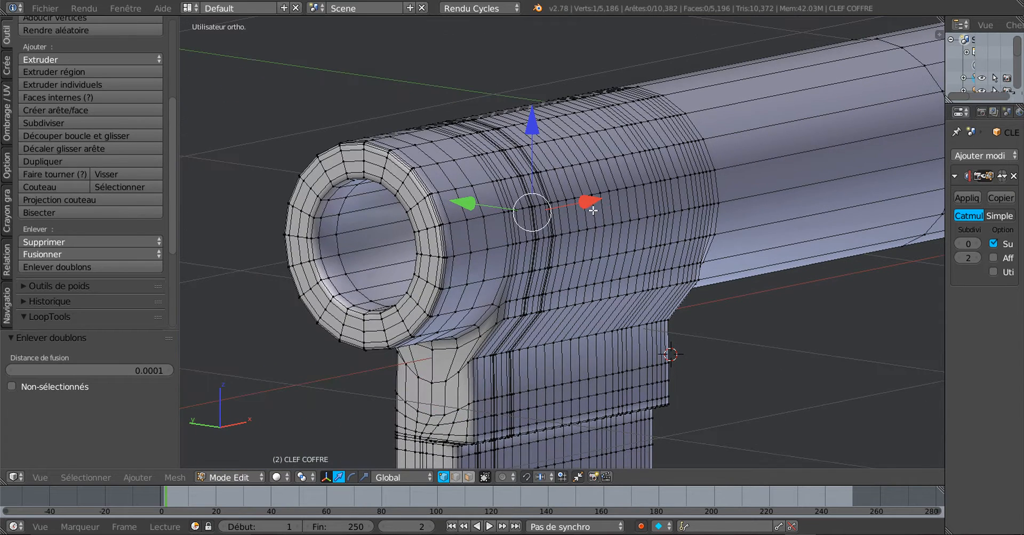
drag(560, 206, 511, 242)
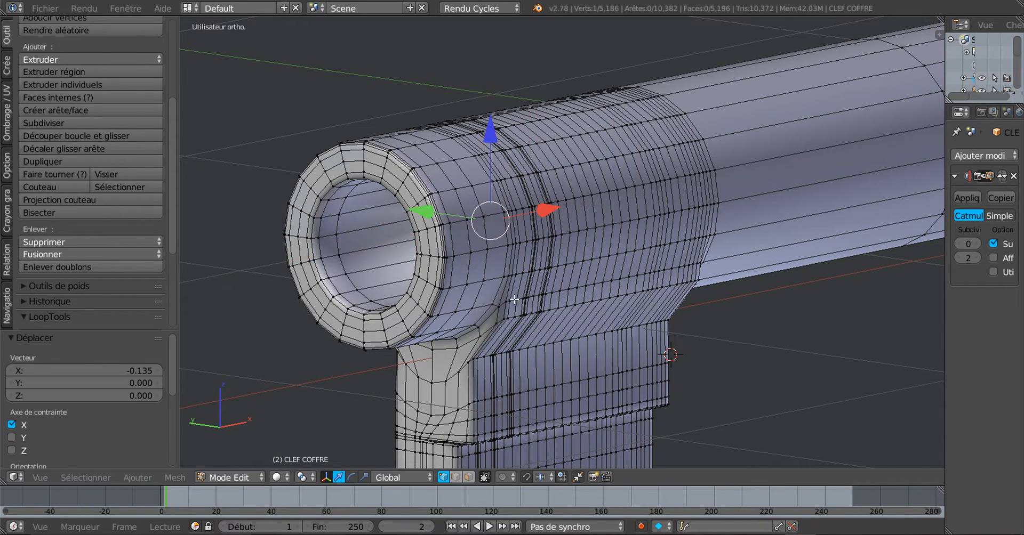
middle_drag(514, 299, 736, 346)
key(ctrl+z)
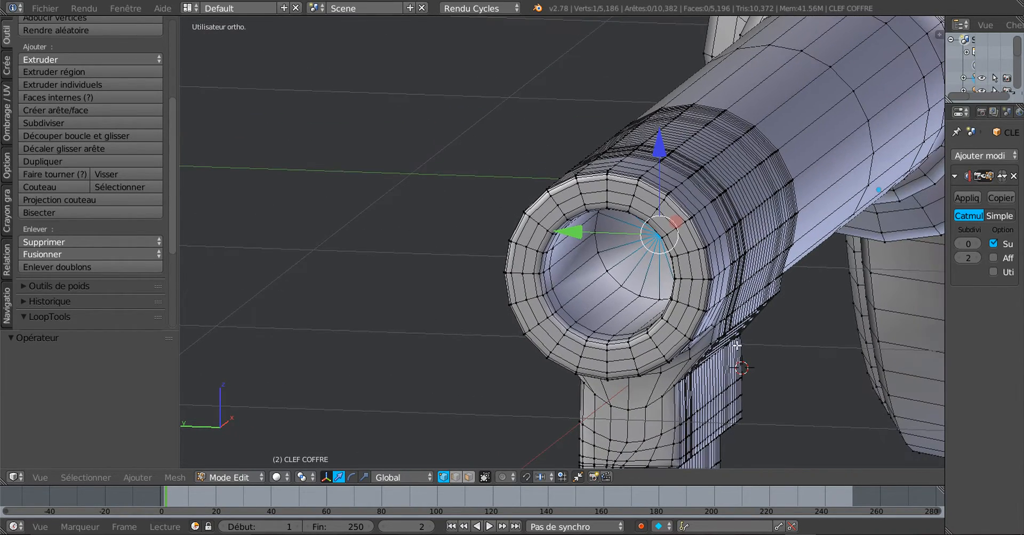
- In a front wireframe view, extrude the bore's centre vertex and move the new vertex along X to the base of the bow
key(KP_1)
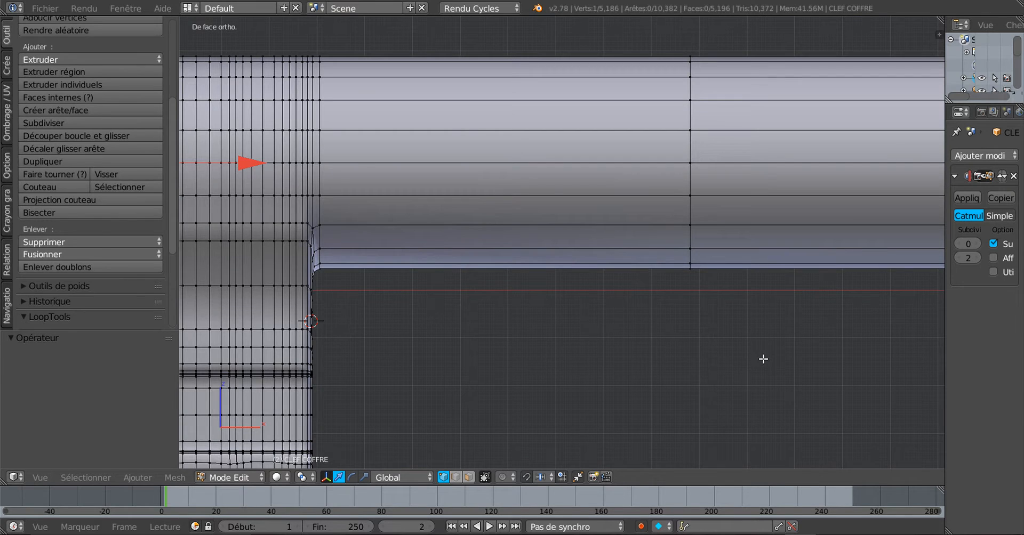
key(z)
scroll(763, 358, down, 4)
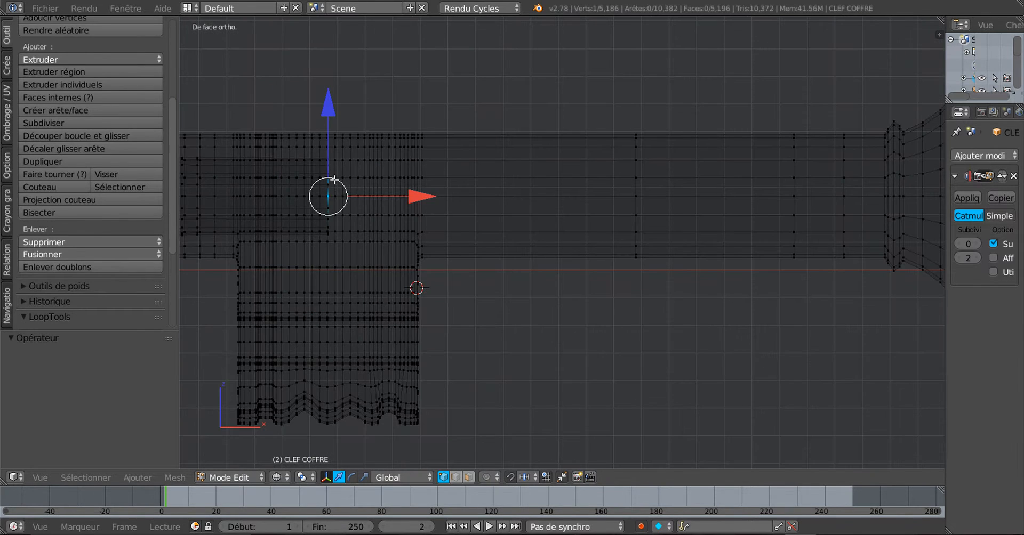
scroll(341, 194, down, 4)
scroll(585, 297, up, 2)
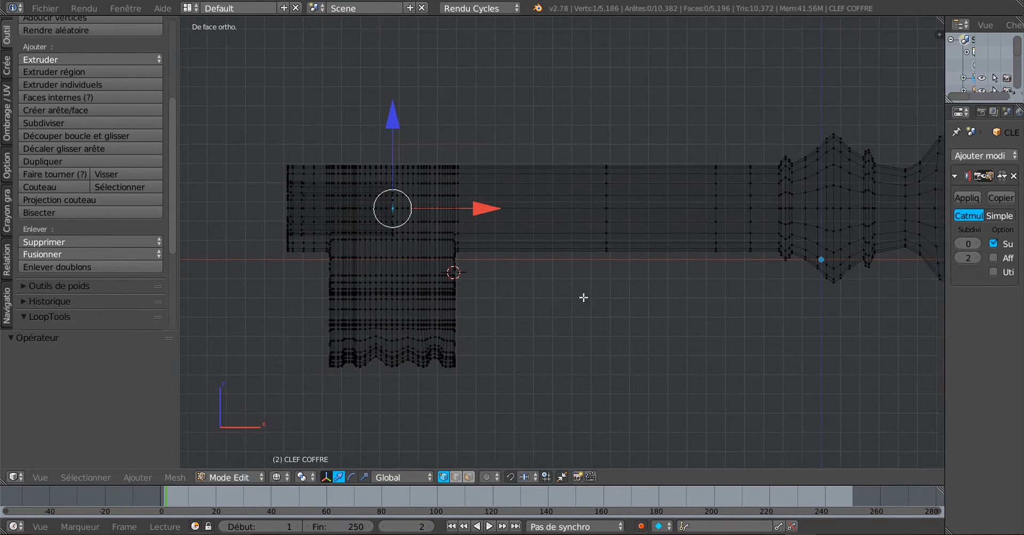
key(e)
right_click(534, 303)
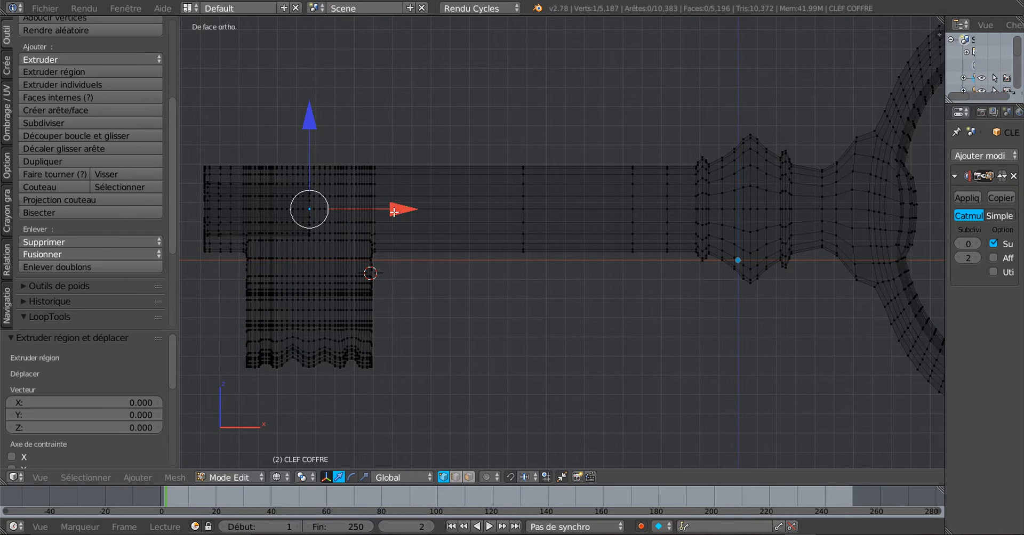
drag(399, 209, 890, 227)
shift+middle_drag(776, 275, 581, 291)
drag(707, 225, 773, 221)
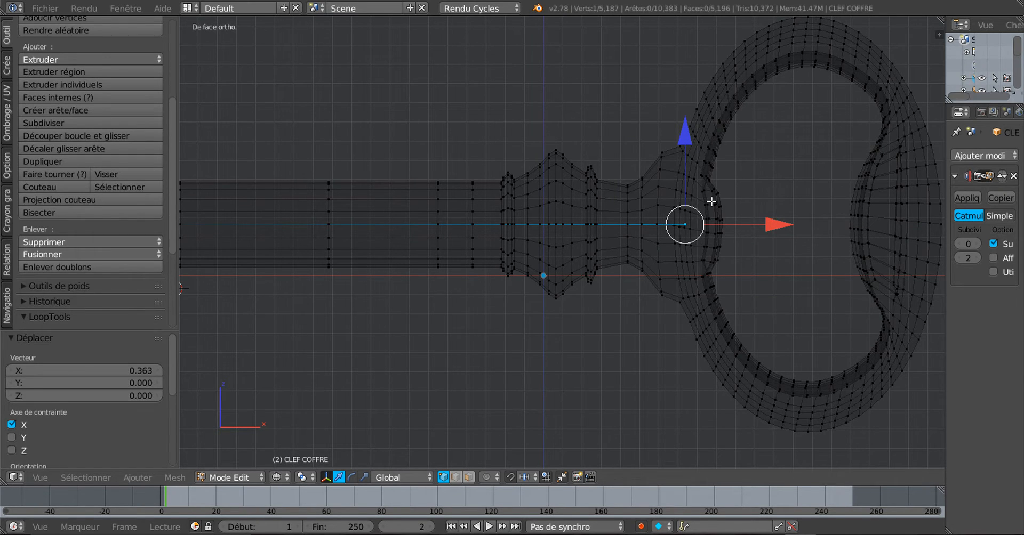
shift+middle_drag(694, 225, 624, 236)
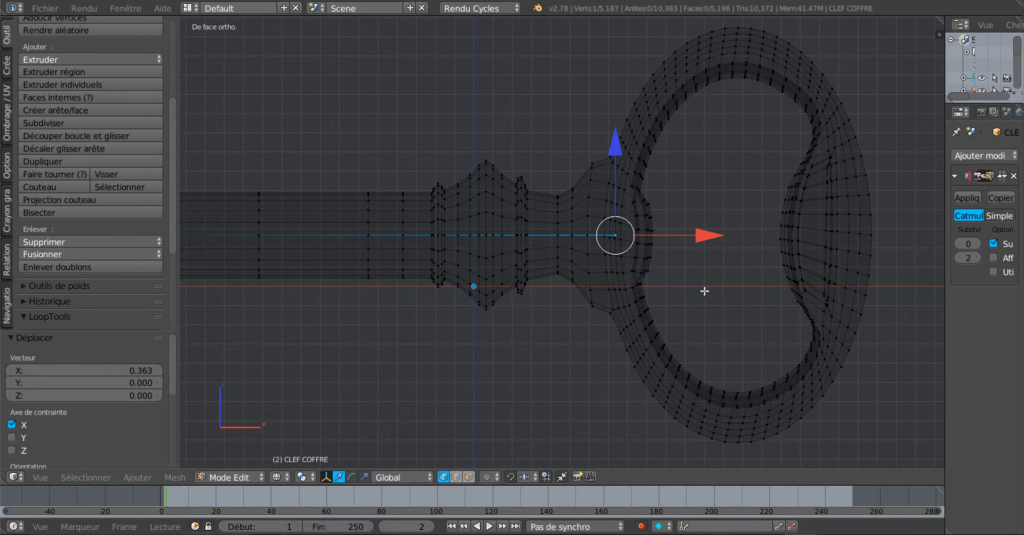
- Set the pivot point to the 3D cursor (Curseur 3D)
scroll(665, 233, up, 5)
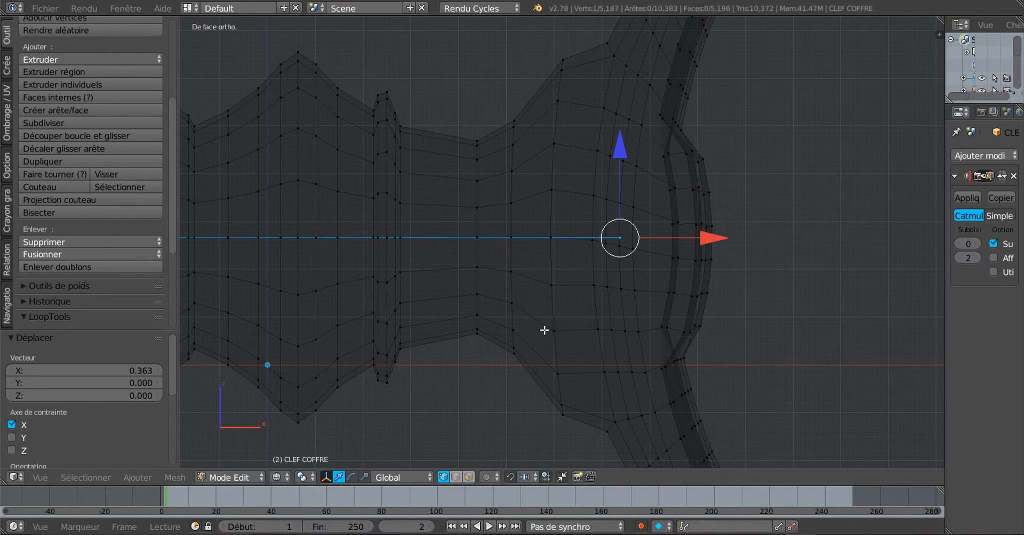
shift+middle_drag(544, 331, 559, 316)
scroll(558, 317, down, 1)
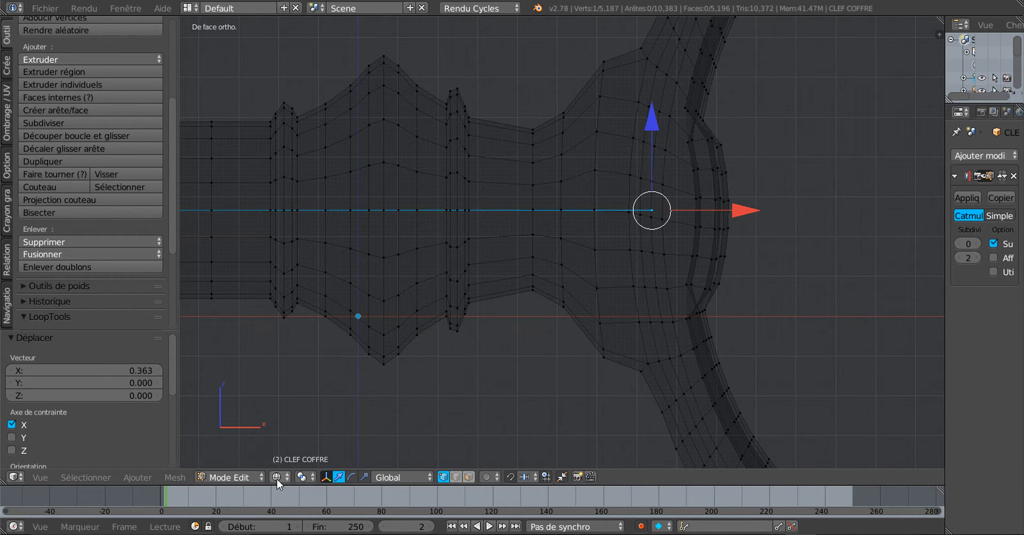
click(300, 478)
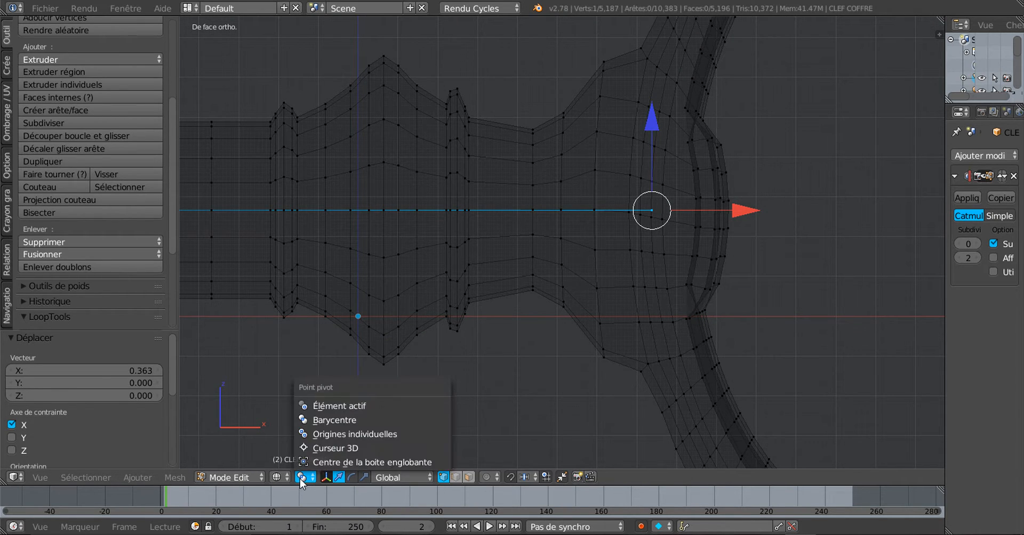
click(309, 448)
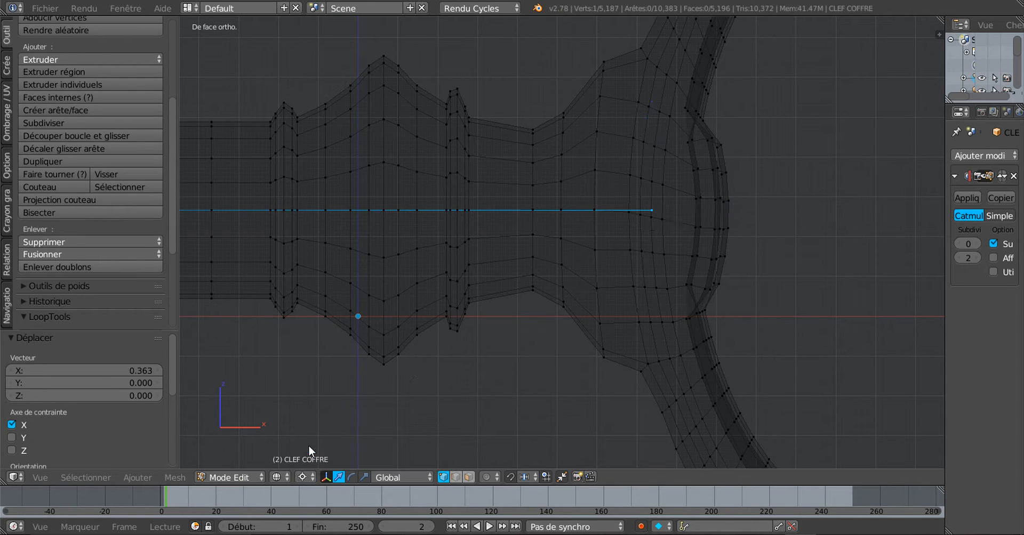
- Place the 3D cursor freehand at several spots around the key, ending just inside the bow's opening near the shank
scroll(521, 230, down, 6)
click(447, 348)
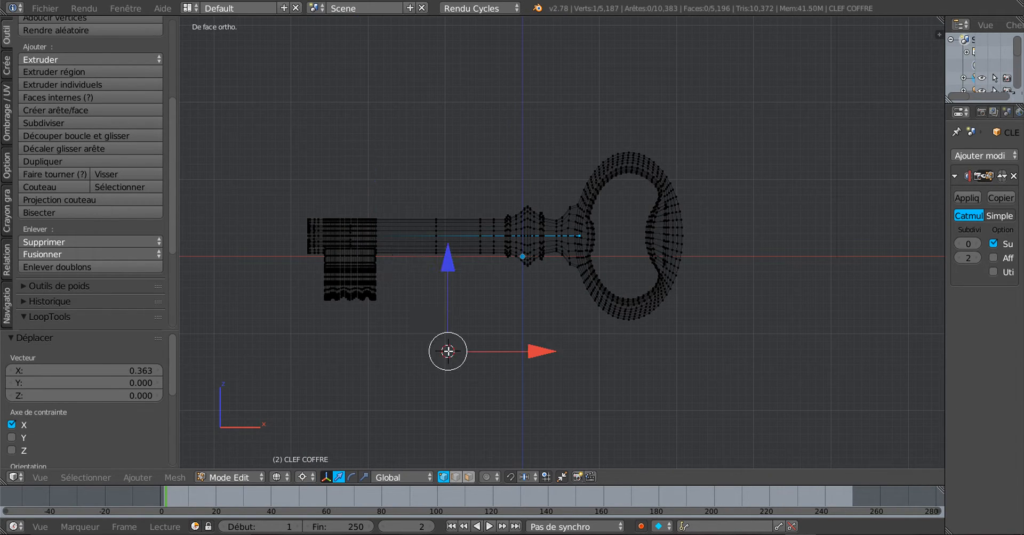
click(705, 343)
click(811, 113)
click(501, 97)
click(309, 121)
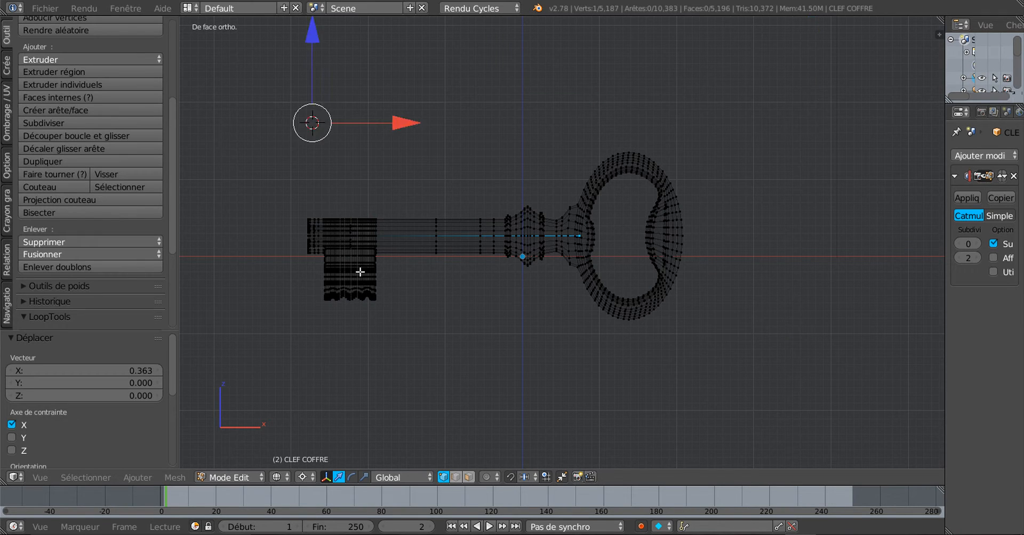
click(414, 343)
click(801, 272)
scroll(783, 277, up, 3)
scroll(783, 277, down, 3)
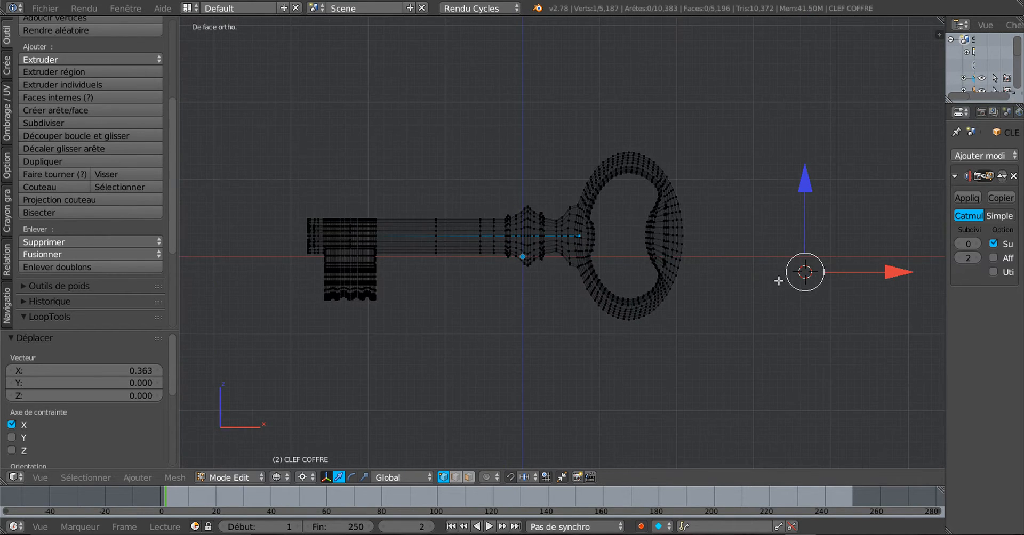
click(694, 307)
scroll(694, 329, up, 3)
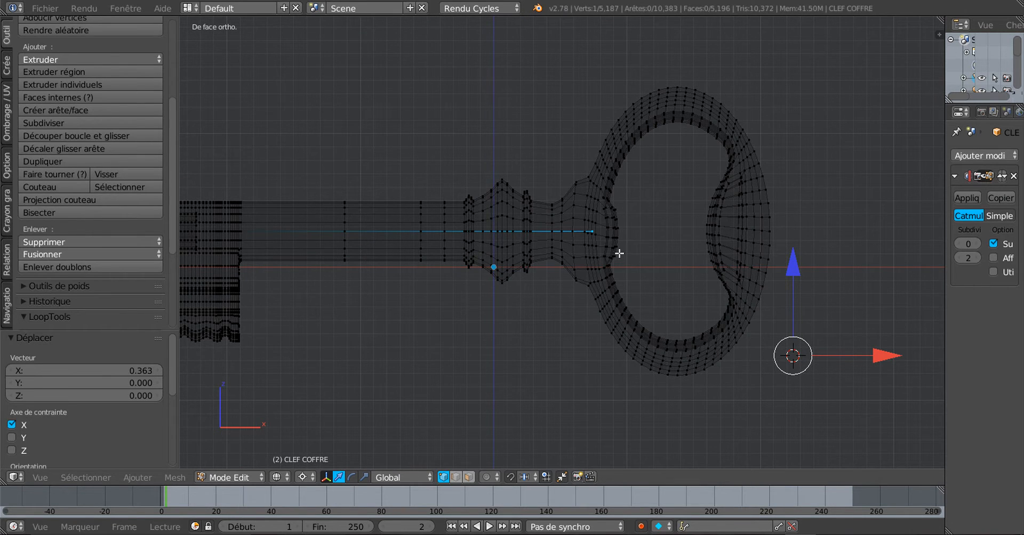
scroll(623, 250, up, 4)
scroll(709, 234, up, 2)
scroll(565, 276, up, 6)
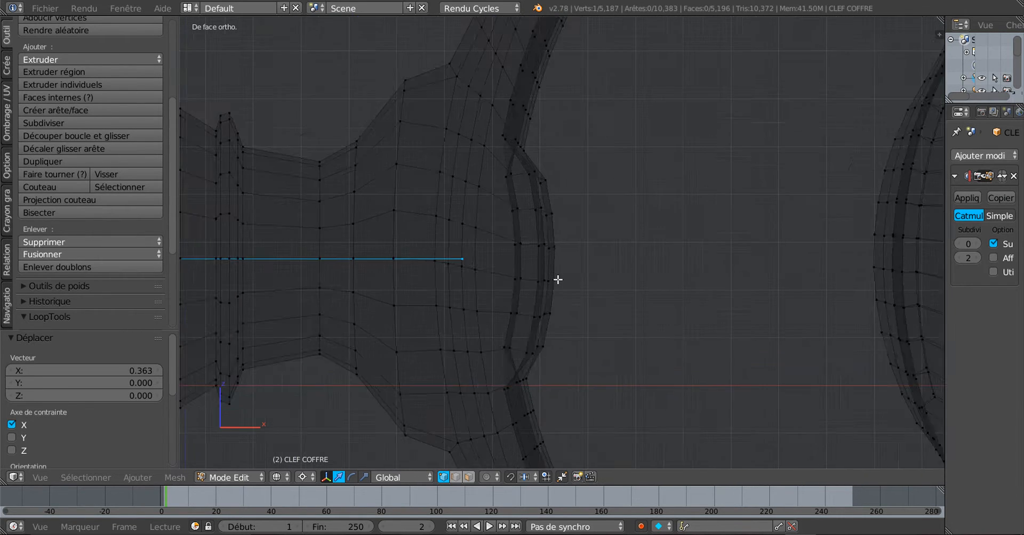
click(560, 275)
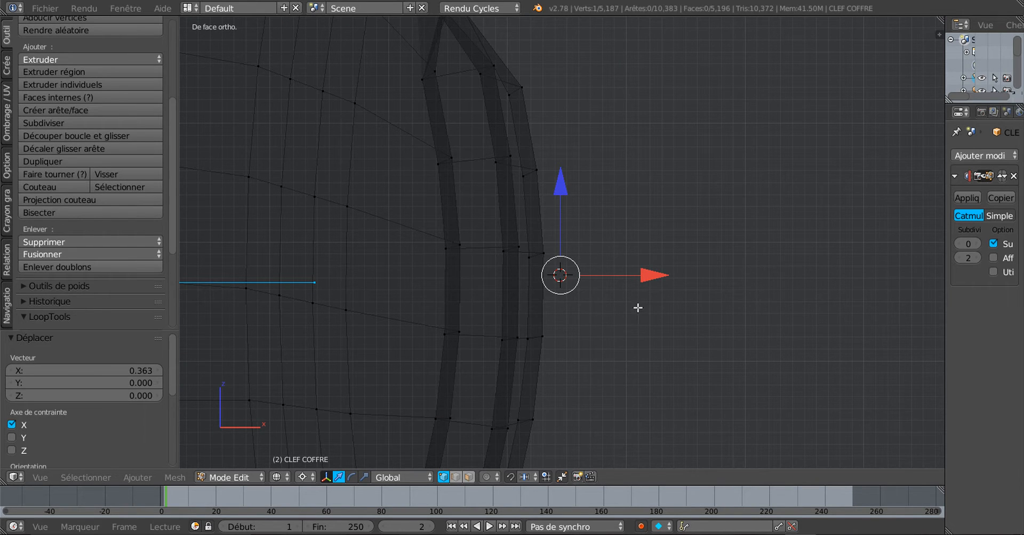
- Start the Screencast Keys display and hide the view properties again
shift+middle_drag(638, 306, 753, 283)
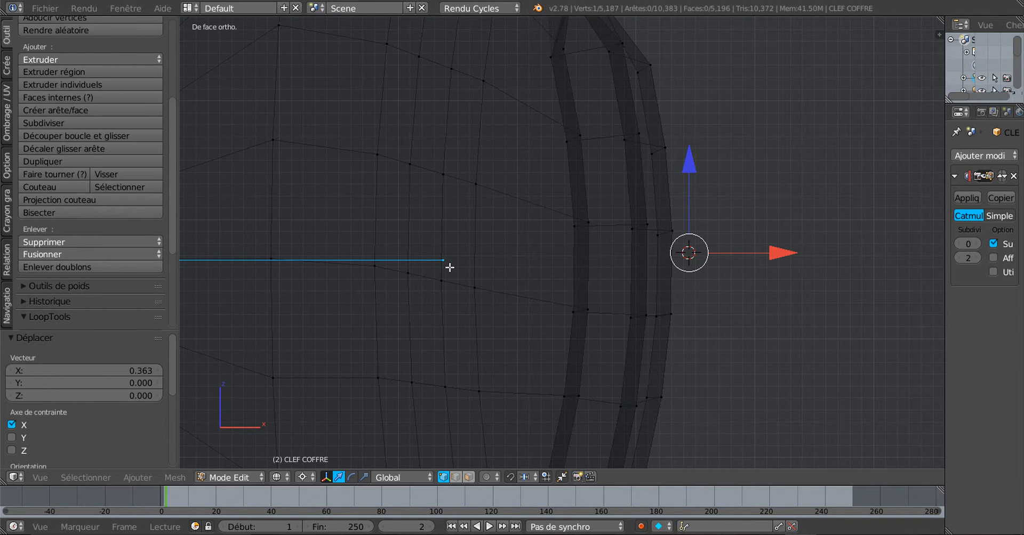
scroll(449, 267, down, 2)
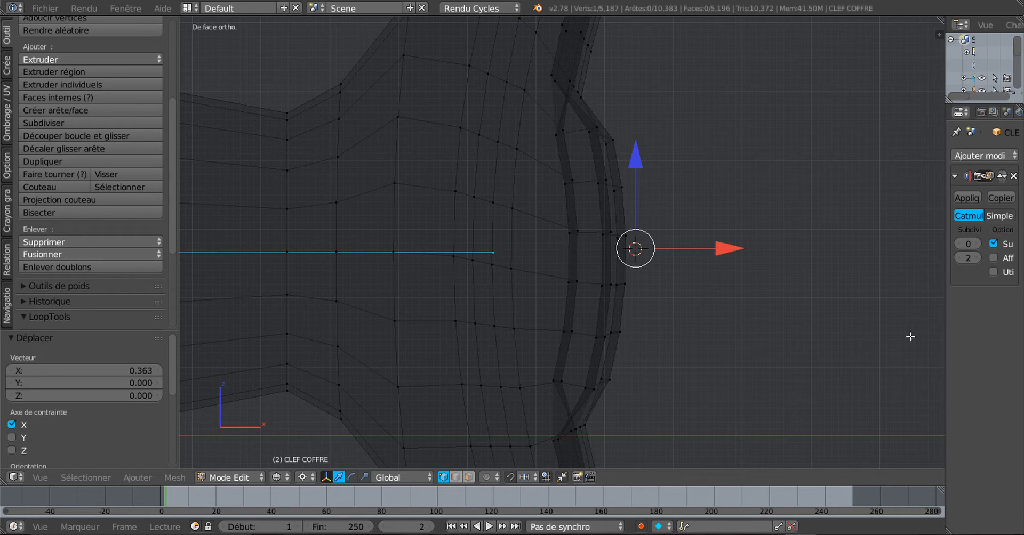
key(n)
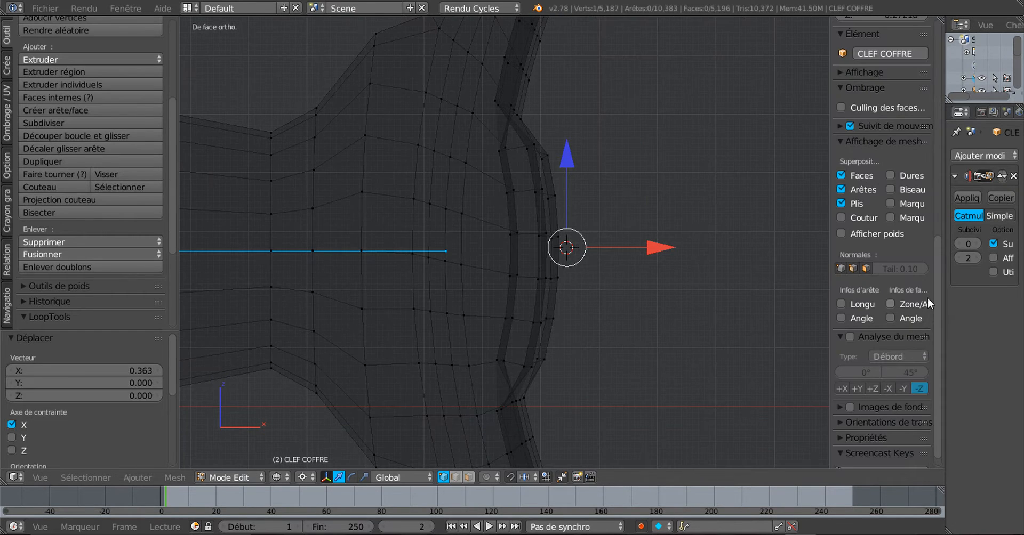
scroll(866, 404, down, 1)
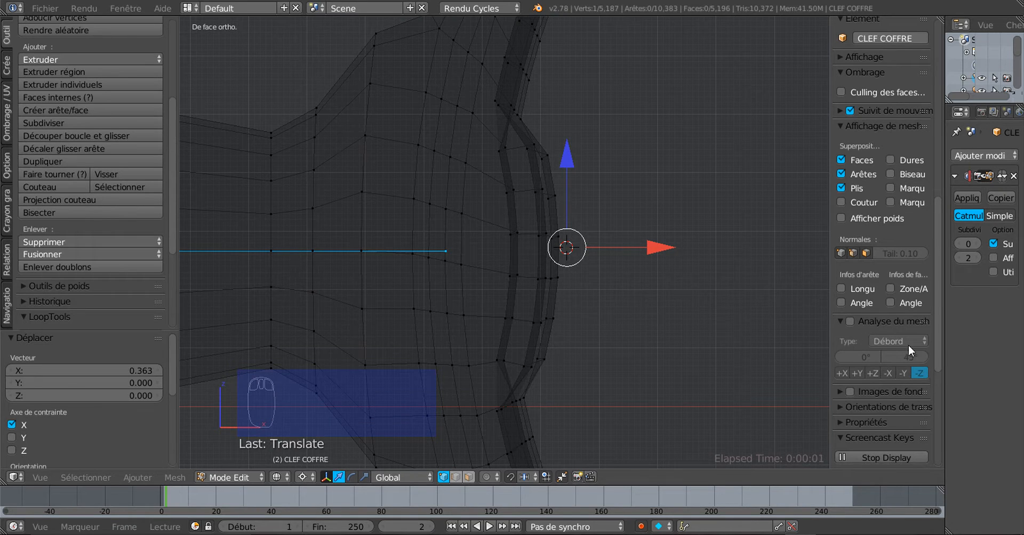
drag(828, 311, 843, 299)
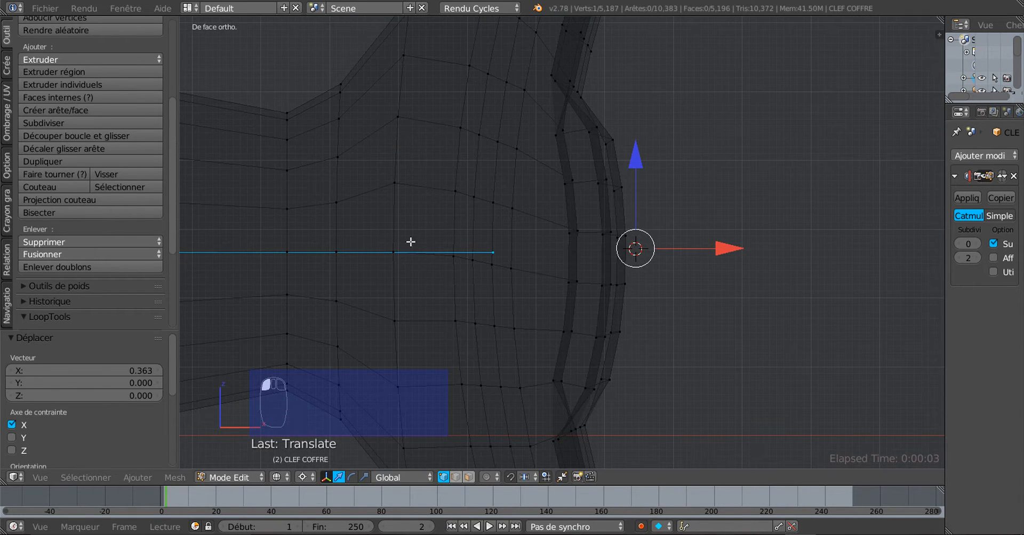
- Snap the 3D cursor to the selected end vertex of the extruded edge (Curseur vers sélection)
scroll(457, 254, up, 2)
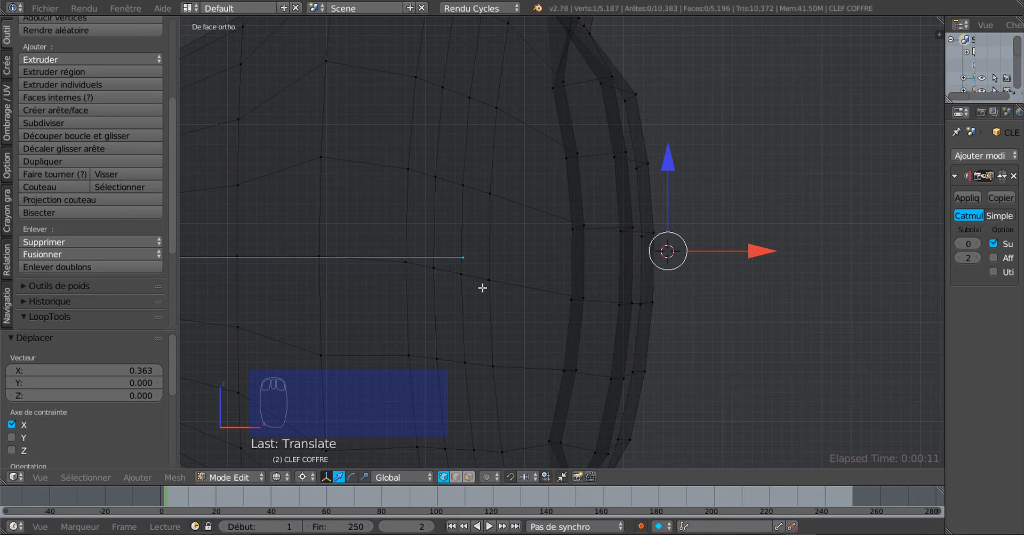
key(shift+s)
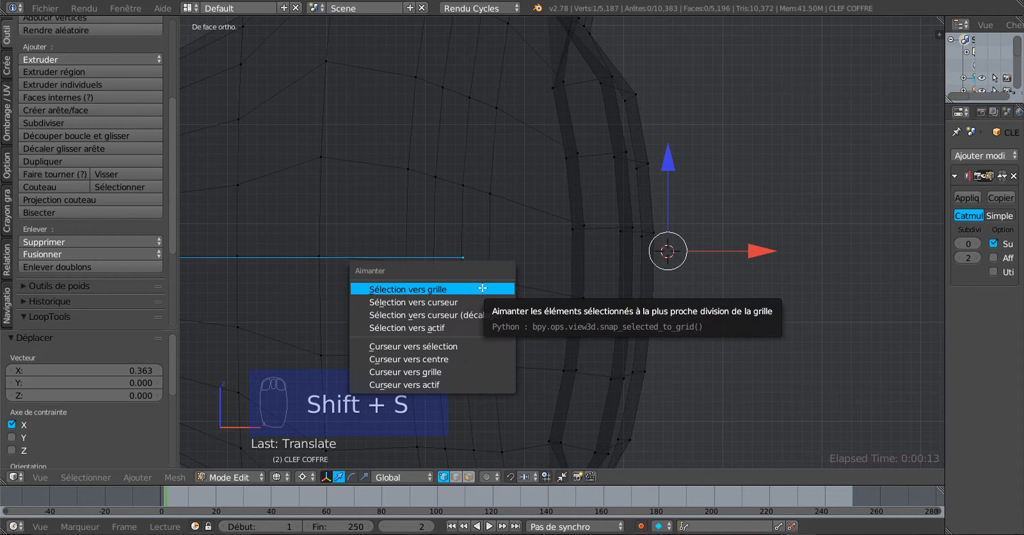
click(449, 347)
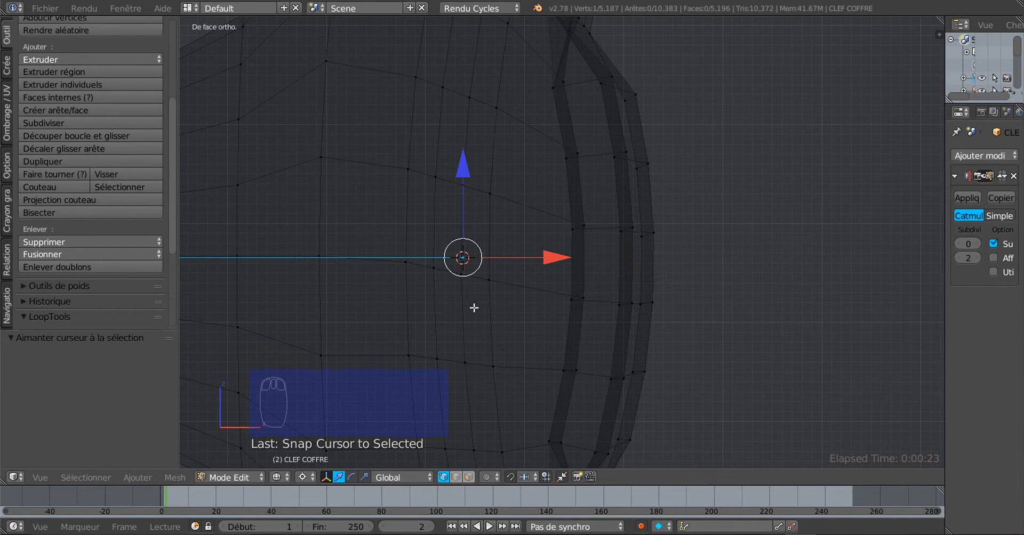
shift+middle_drag(474, 309, 562, 284)
scroll(544, 251, up, 2)
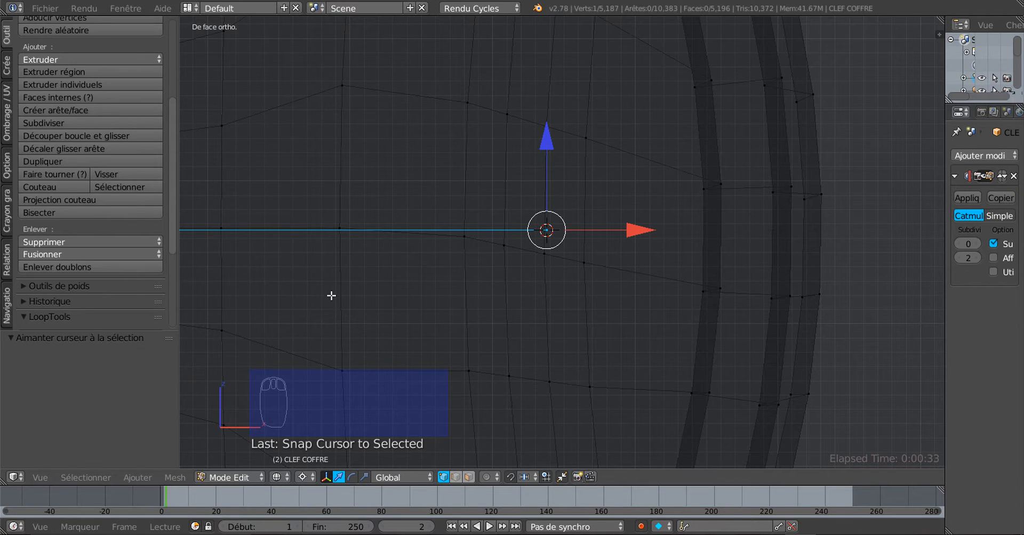
- Return to Object mode and set the key's origin to the 3D cursor (Origine vers curseur 3D)
key(Tab)
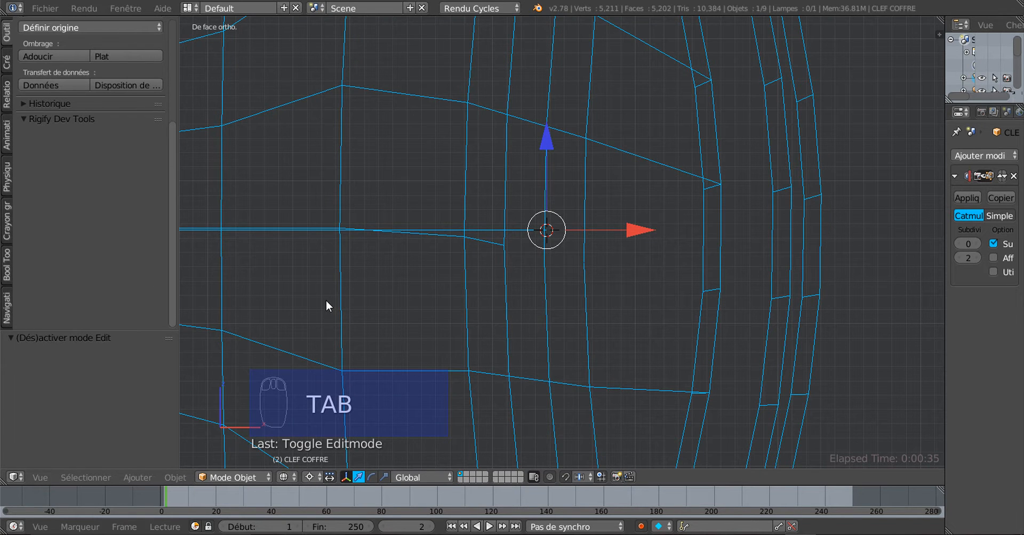
scroll(449, 260, down, 3)
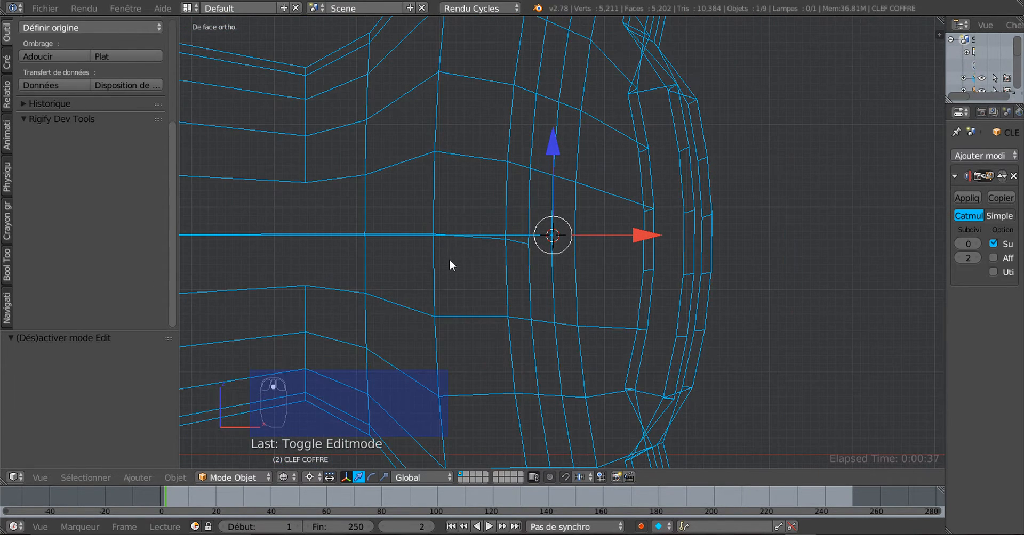
drag(171, 175, 166, 63)
click(4, 28)
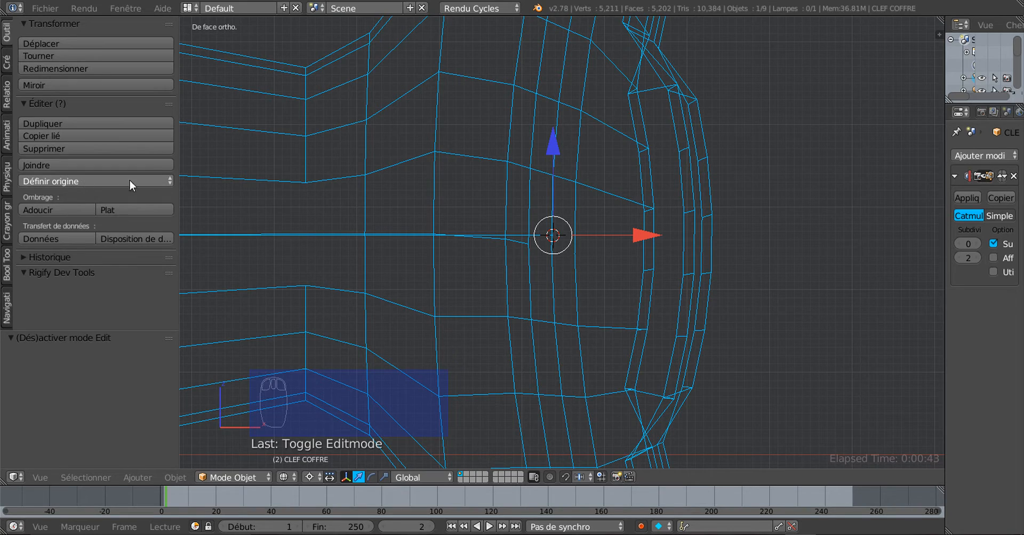
drag(177, 190, 304, 183)
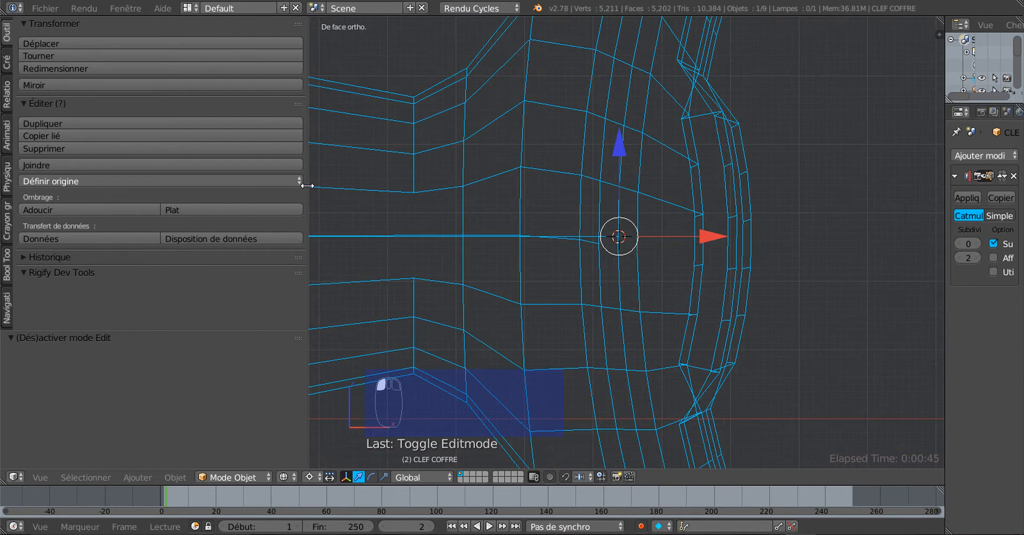
scroll(510, 219, down, 6)
scroll(559, 222, down, 4)
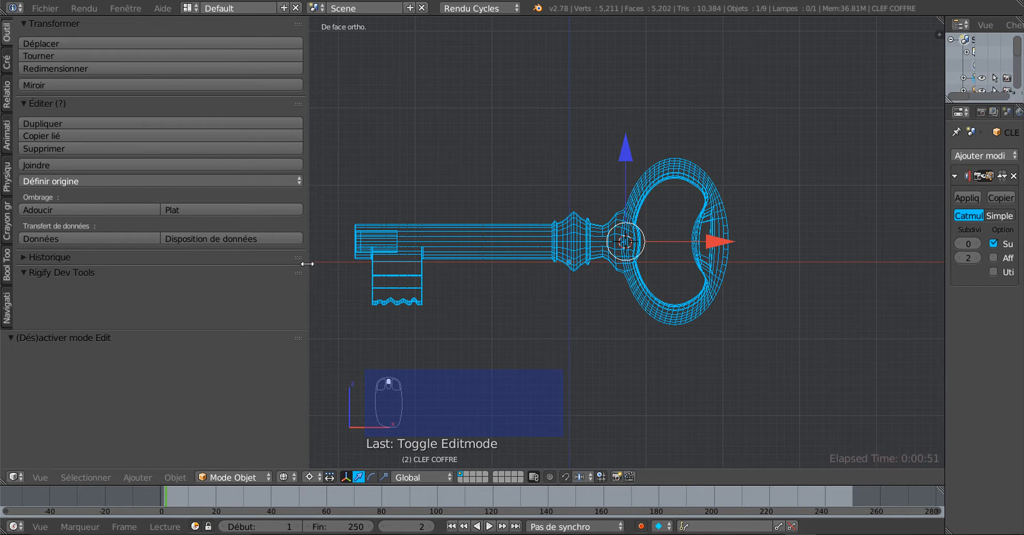
click(88, 181)
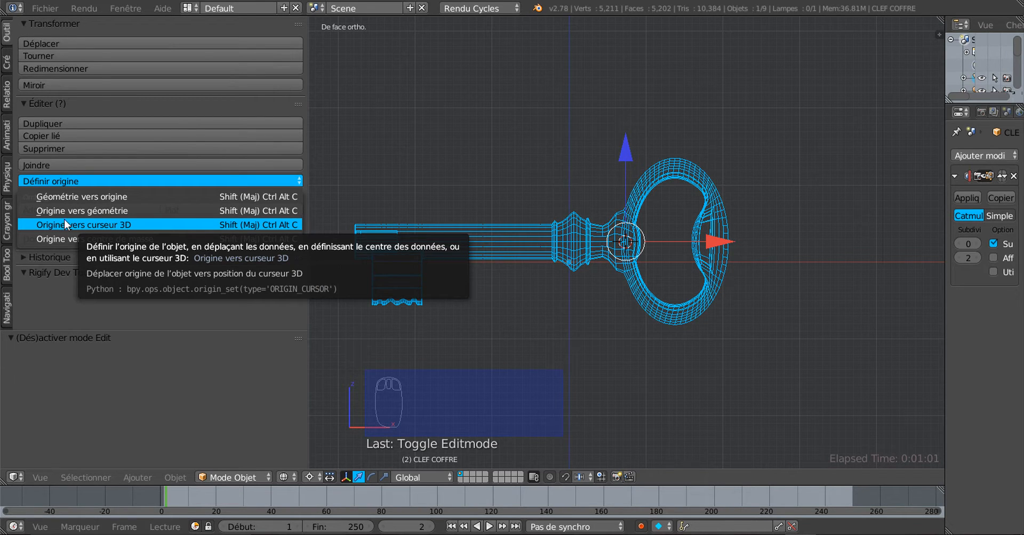
click(113, 226)
- Check the new origin near the bow up close and set the pivot point to Barycentre
scroll(612, 273, up, 8)
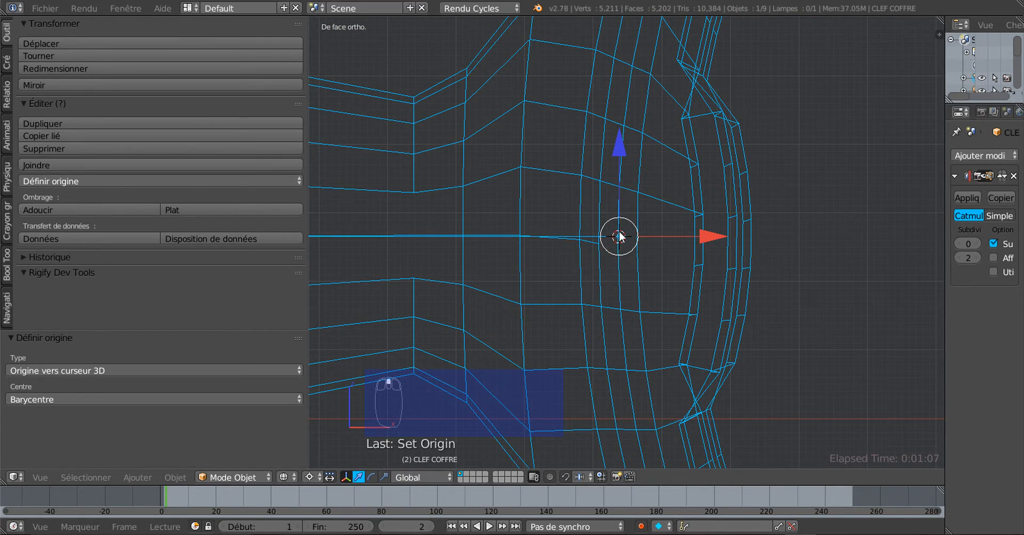
scroll(620, 248, down, 4)
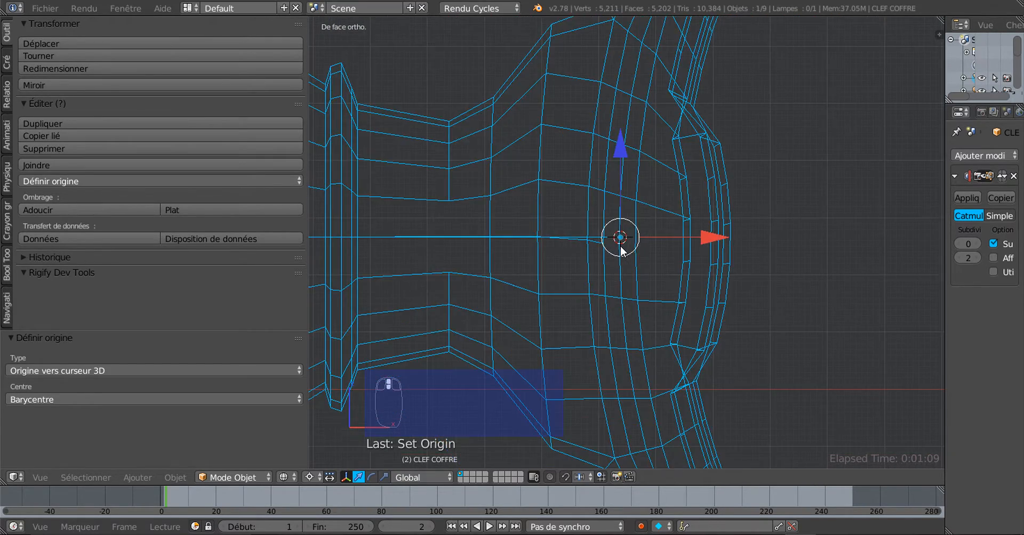
scroll(622, 247, up, 5)
scroll(622, 248, up, 3)
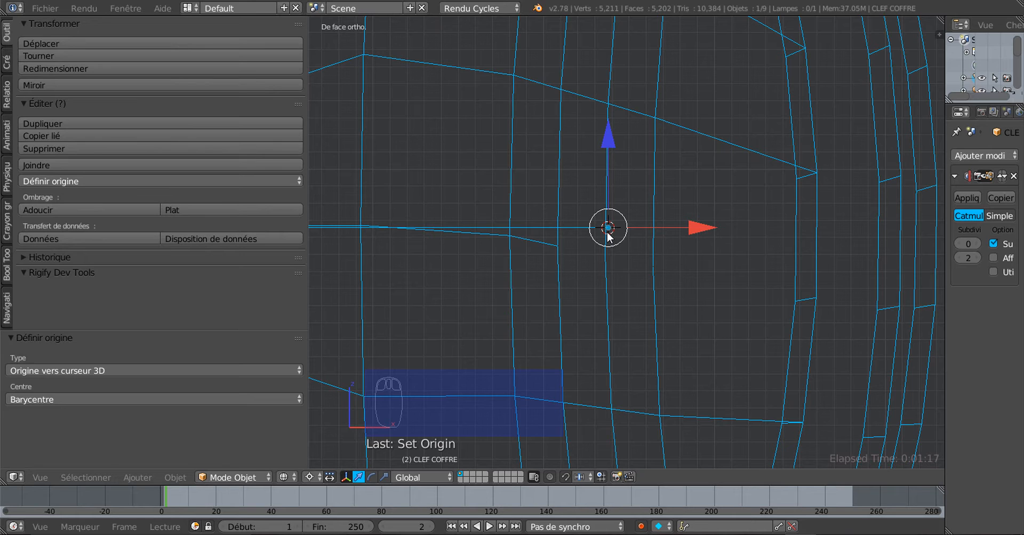
click(309, 477)
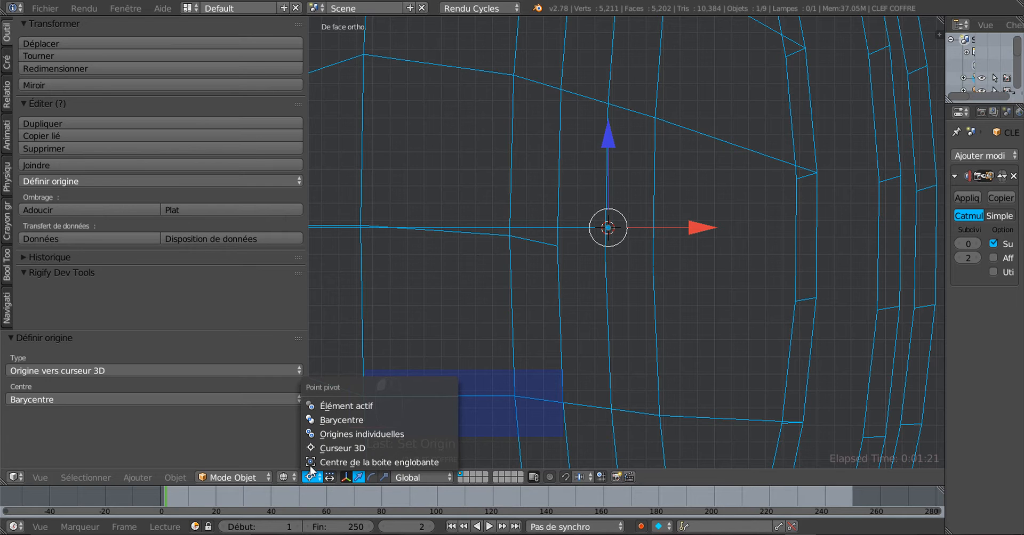
click(331, 421)
scroll(487, 347, down, 5)
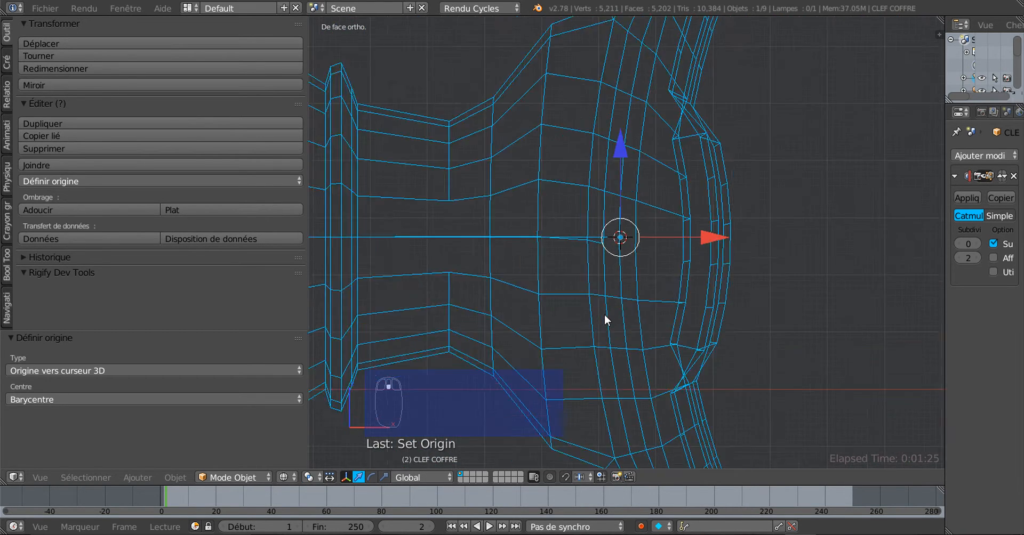
- Switch the viewport from wireframe to solid shading and view the whole key in Object mode
key(Tab)
scroll(604, 314, down, 5)
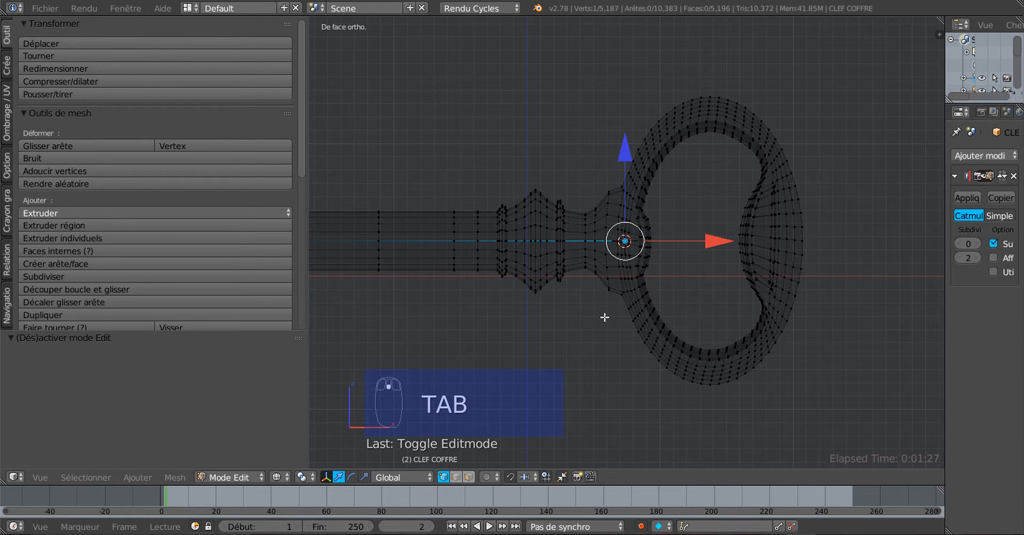
key(z)
middle_drag(594, 343, 576, 315)
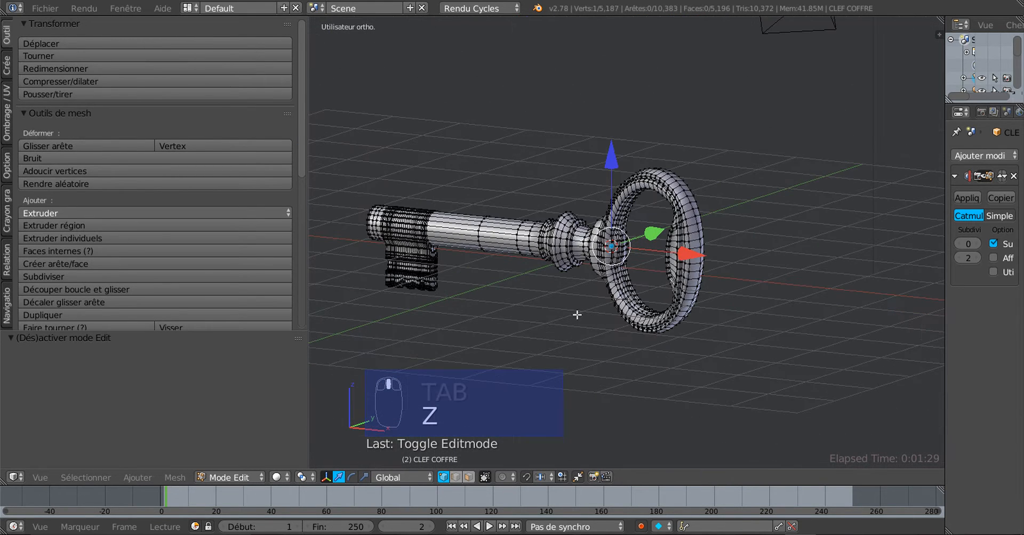
scroll(597, 267, up, 2)
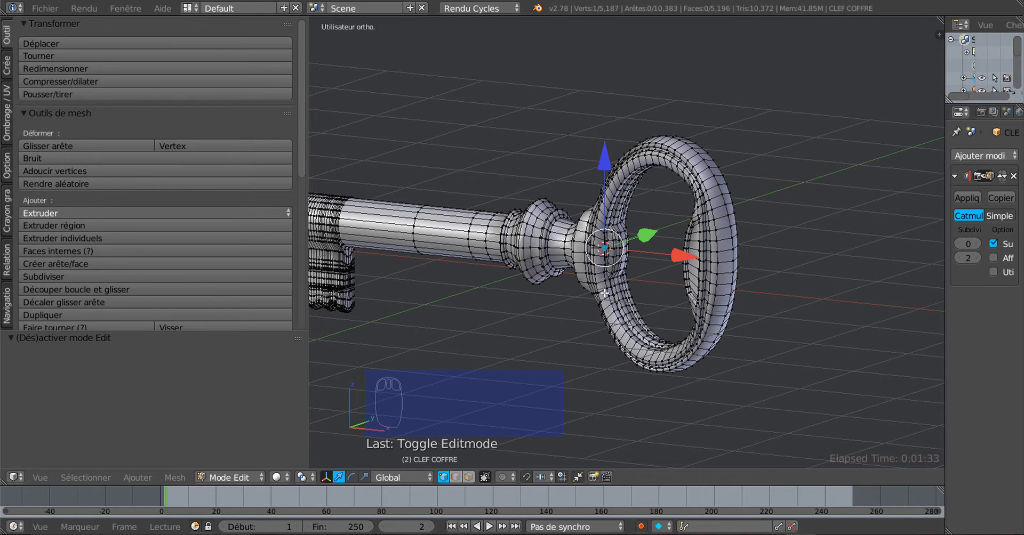
key(Tab)
scroll(607, 330, down, 3)
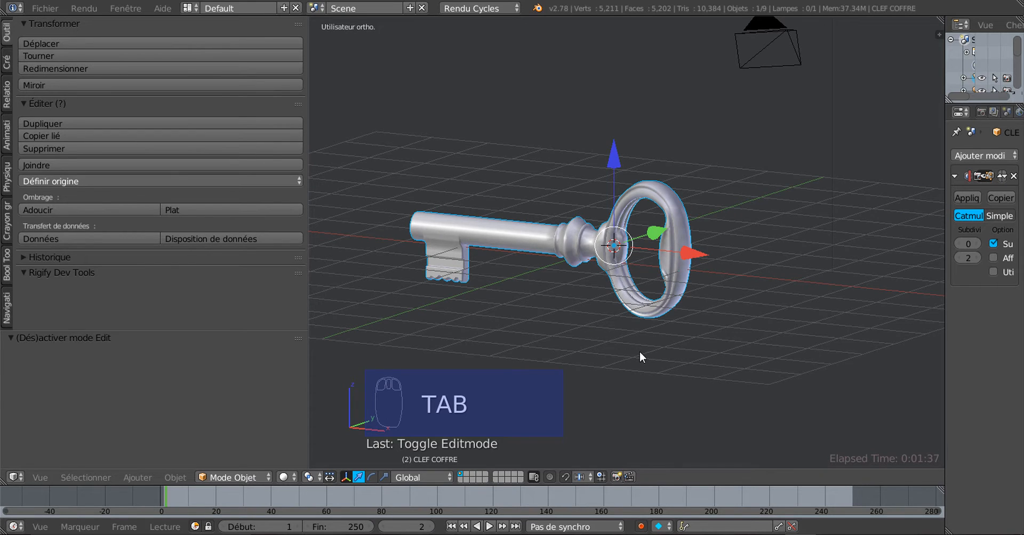
scroll(652, 370, up, 2)
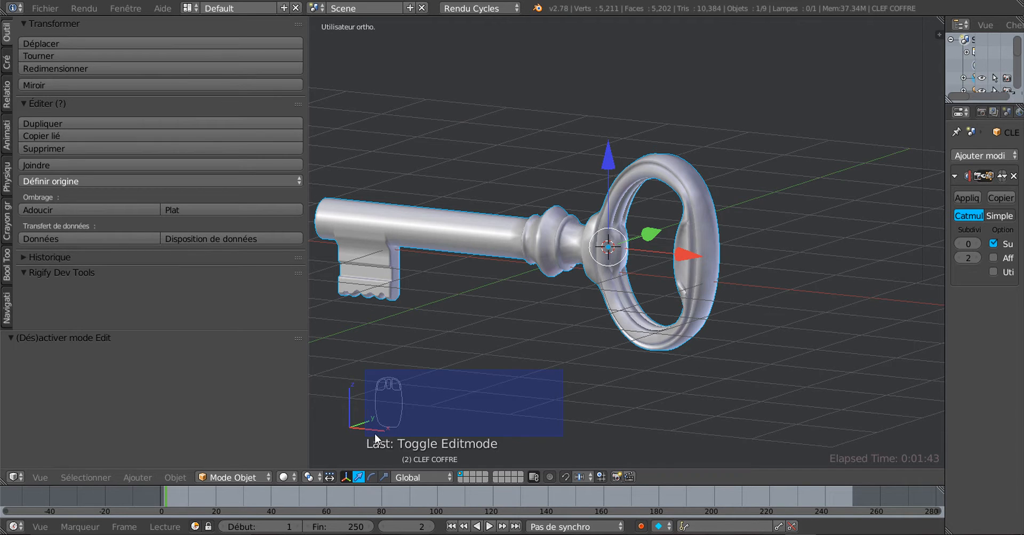
middle_drag(438, 410, 449, 403)
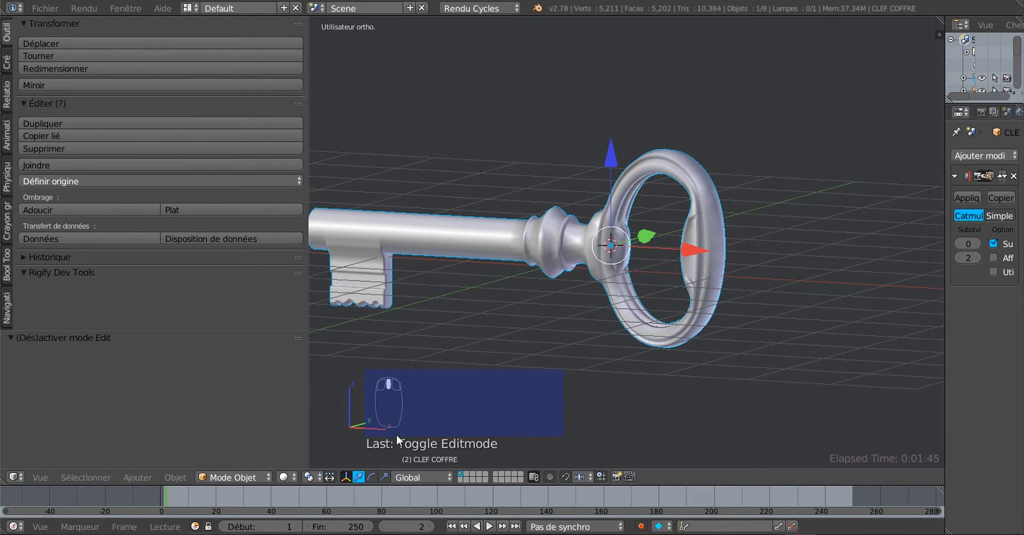
shift+middle_drag(396, 434, 438, 388)
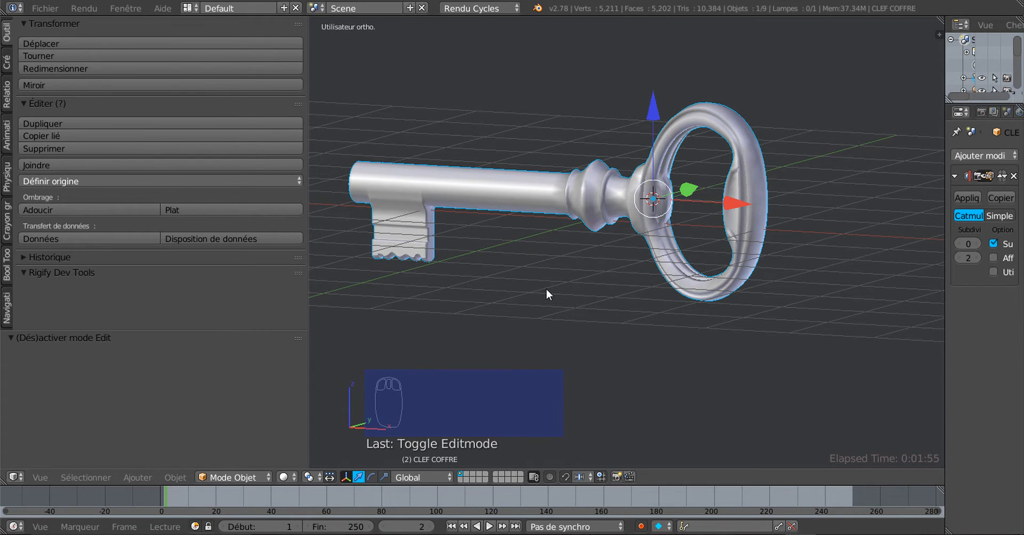
- Try rotating the key around the global X axis to test its new origin
key(r)
key(x)
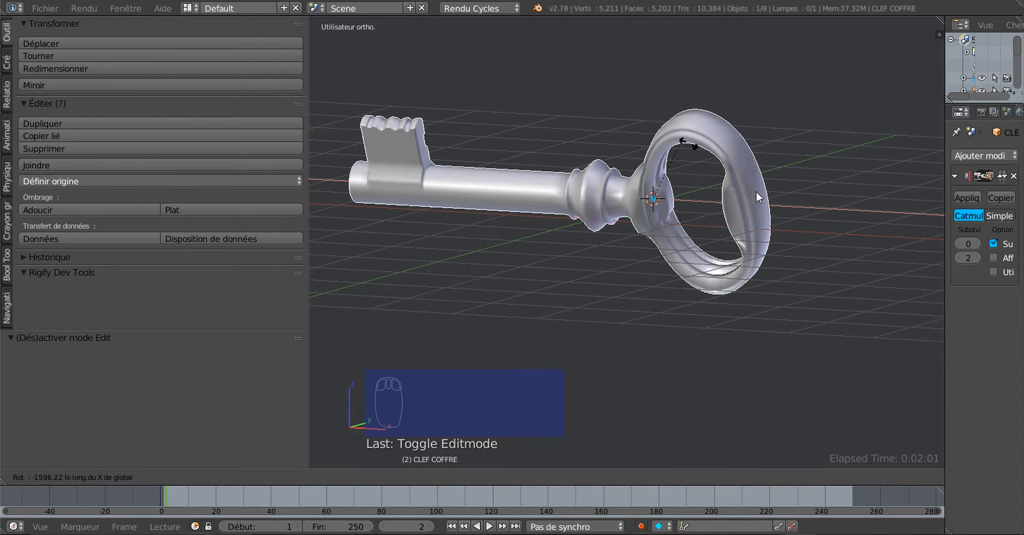
right_click(741, 142)
middle_drag(744, 170, 735, 335)
key(r)
key(x)
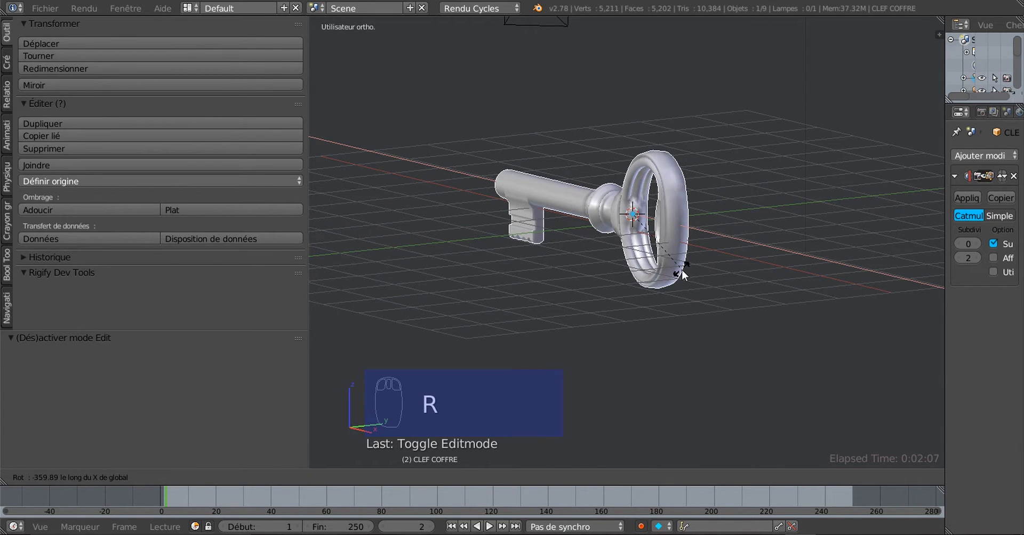
right_click(670, 252)
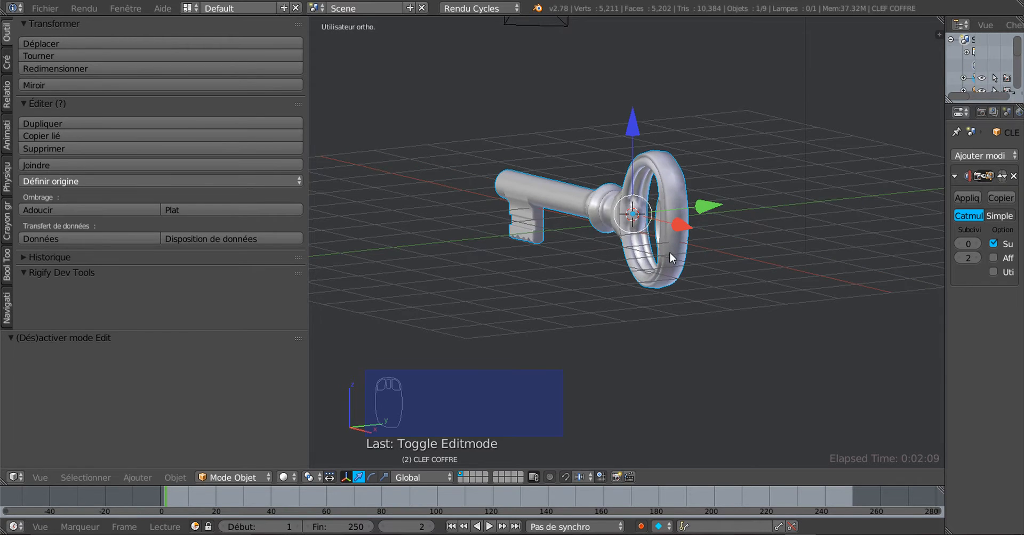
scroll(692, 286, down, 2)
middle_drag(692, 286, 624, 343)
scroll(795, 313, up, 2)
scroll(625, 344, up, 1)
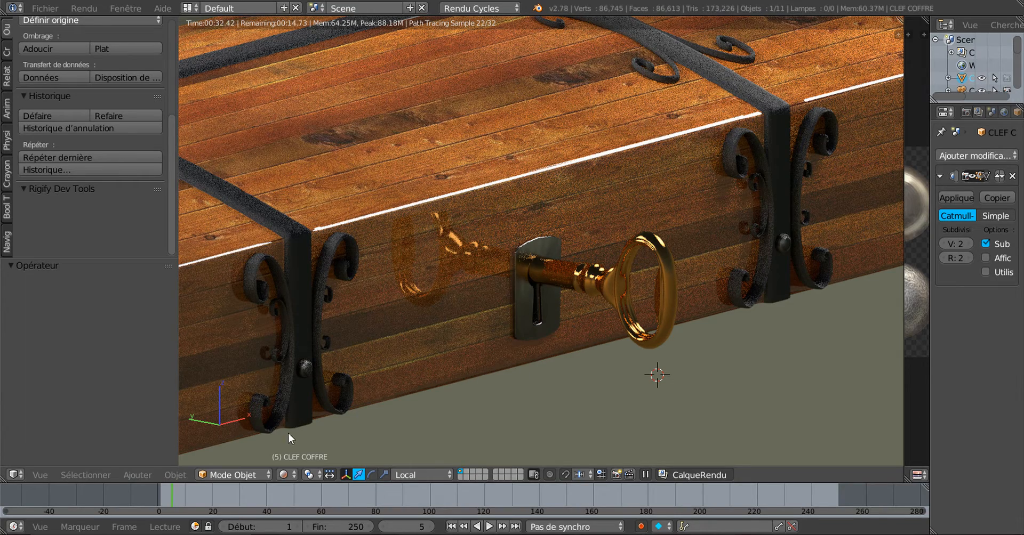
- Set the viewport shading to Matériau and view the lock's box on the inside of the chest's front
click(286, 475)
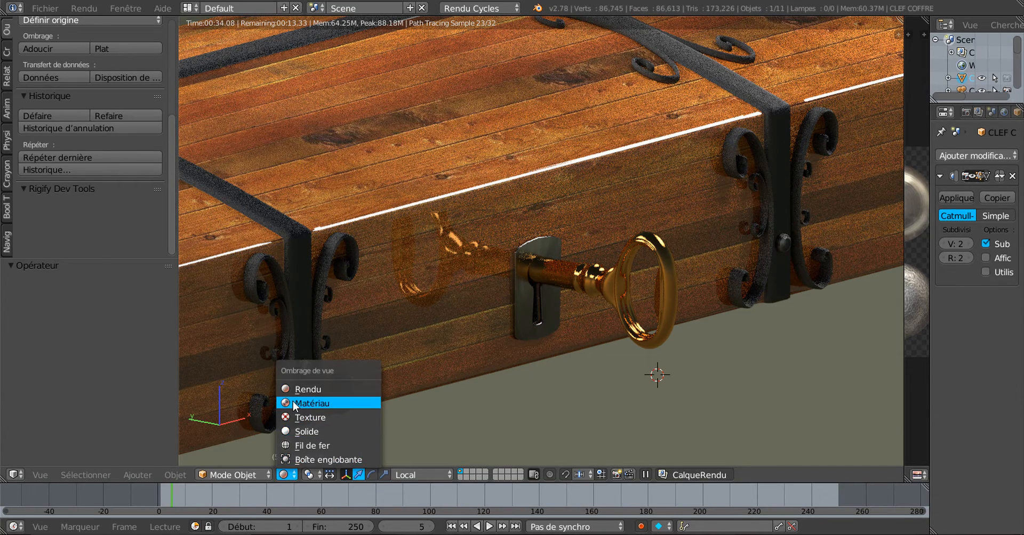
click(294, 403)
scroll(584, 353, down, 5)
middle_drag(584, 359, 686, 254)
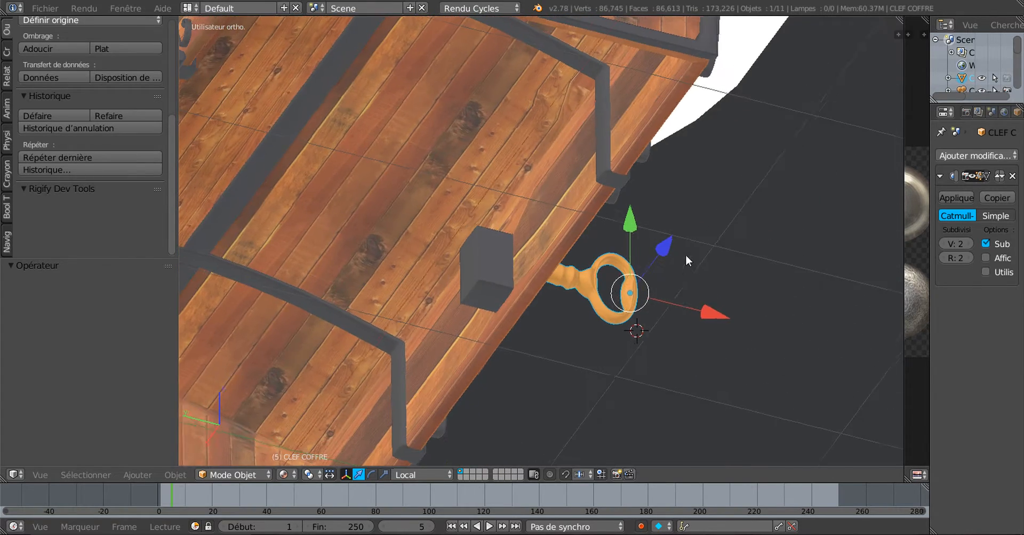
scroll(511, 315, up, 2)
middle_drag(503, 331, 487, 299)
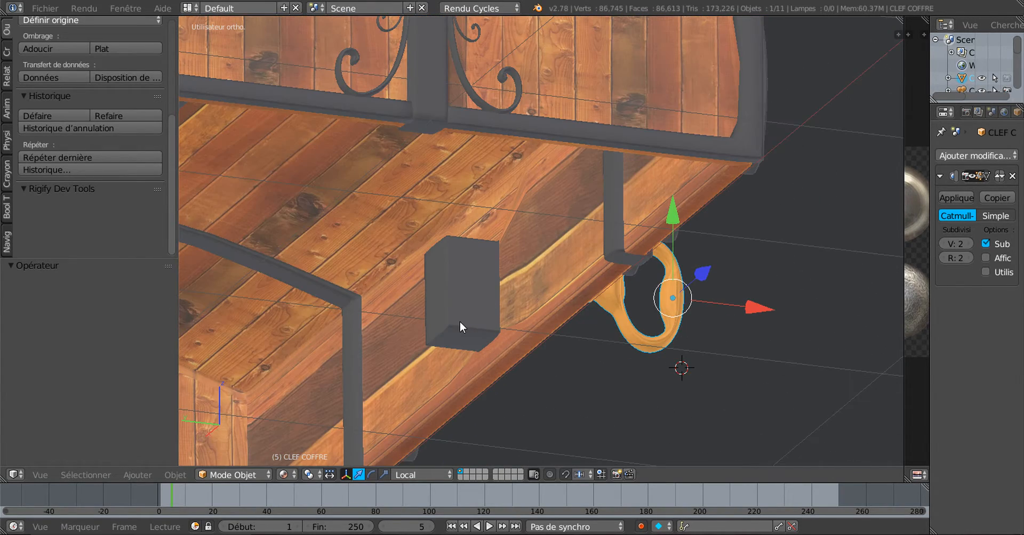
- Select the chest and examine the lock box's mesh in Edit mode
key(Tab)
key(Tab)
right_click(463, 305)
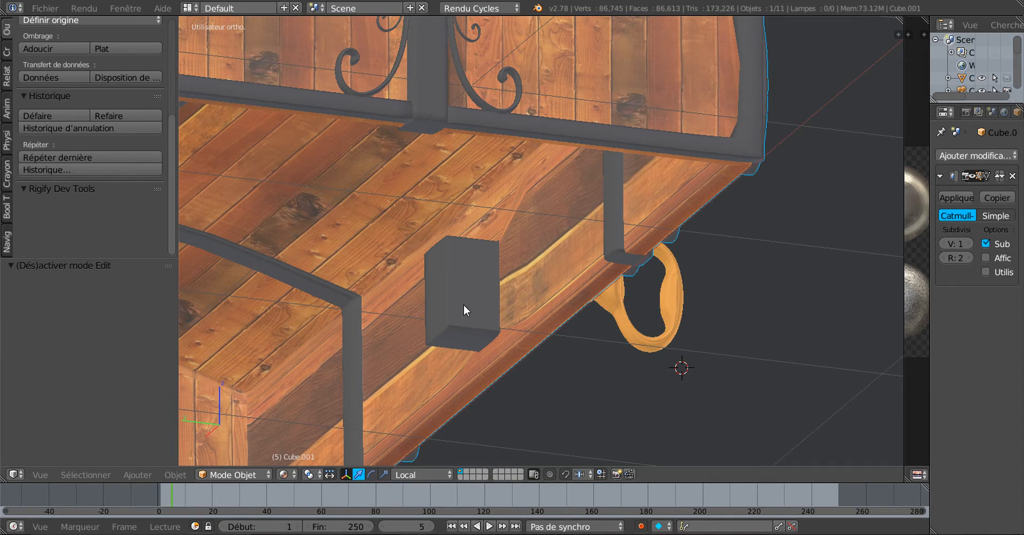
key(Tab)
scroll(463, 305, up, 4)
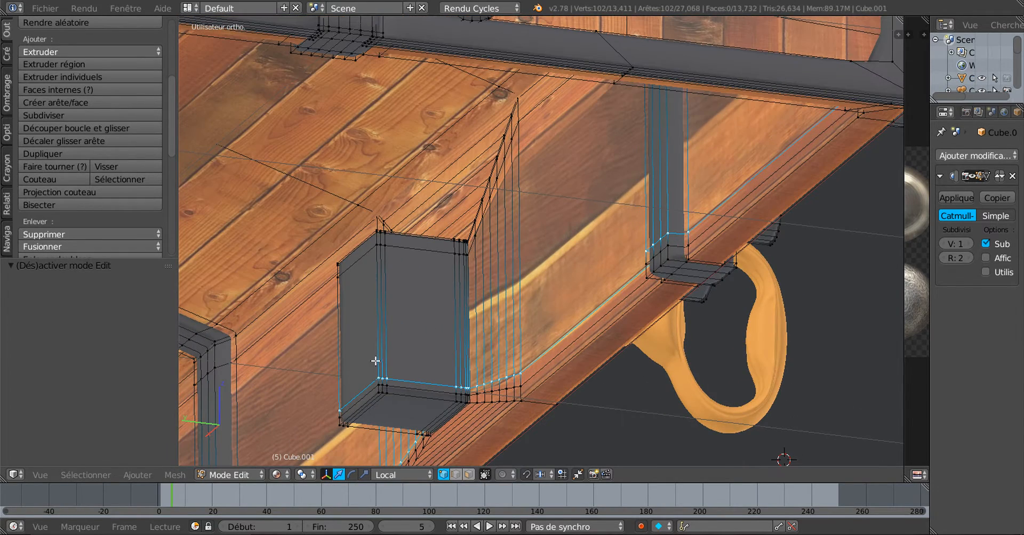
scroll(422, 340, down, 4)
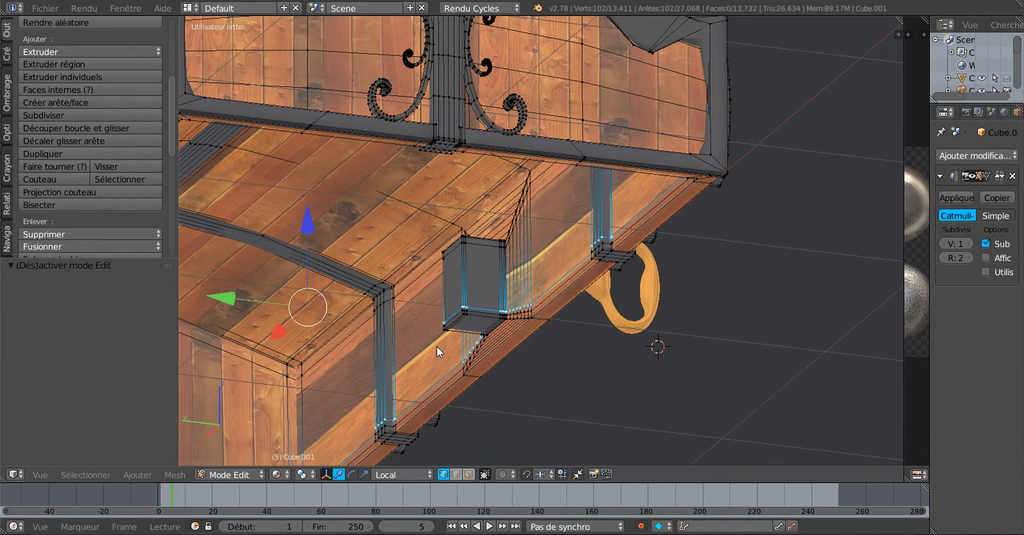
- Examine the keyhole plate's mesh from the outside front of the chest in Edit mode
key(Tab)
middle_drag(544, 374, 440, 394)
scroll(440, 395, up, 2)
key(Tab)
scroll(498, 348, up, 1)
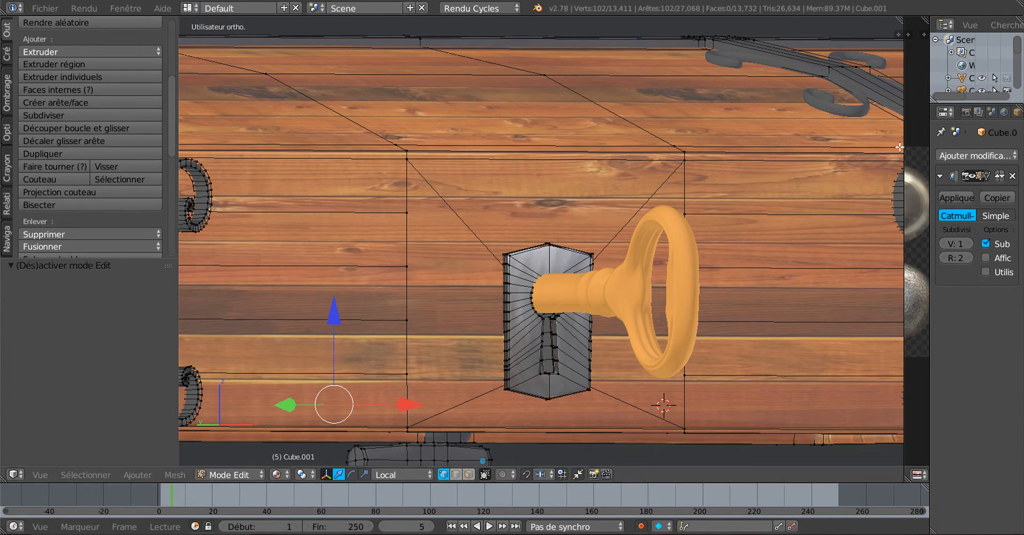
- Widen the image editor holding the rivet textures and examine the rivet on the chest's metal strap
drag(903, 136, 775, 160)
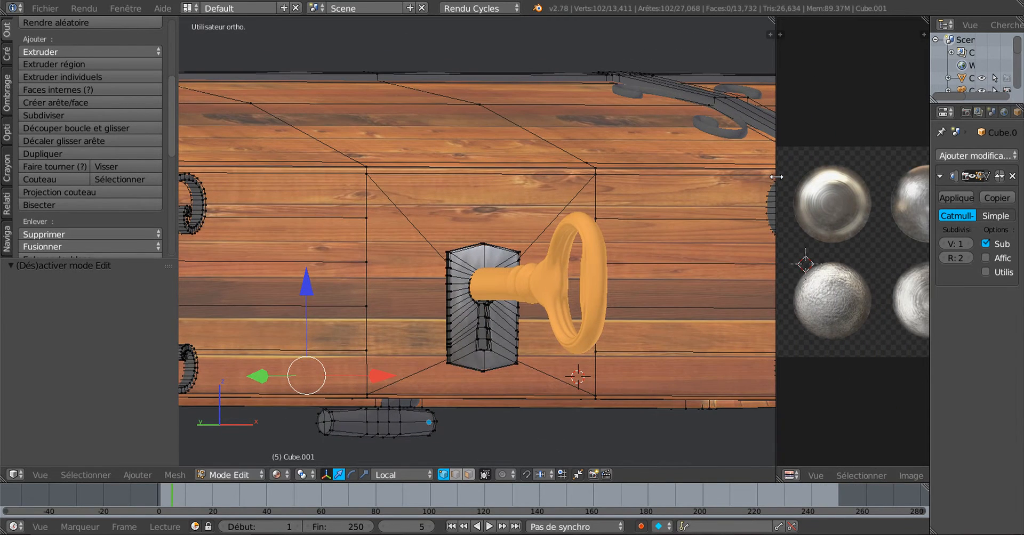
middle_drag(581, 361, 558, 351)
scroll(648, 363, up, 2)
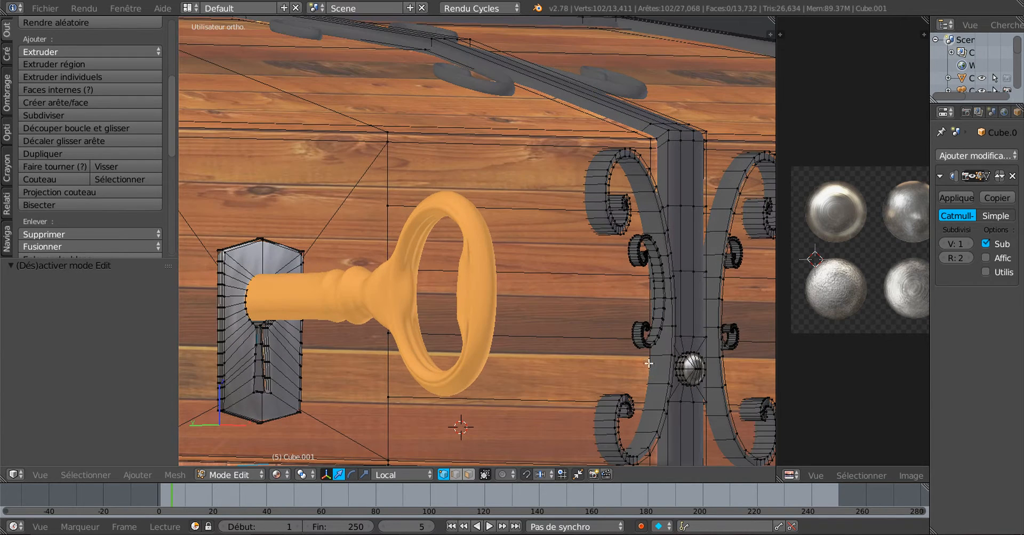
shift+middle_drag(695, 369, 601, 296)
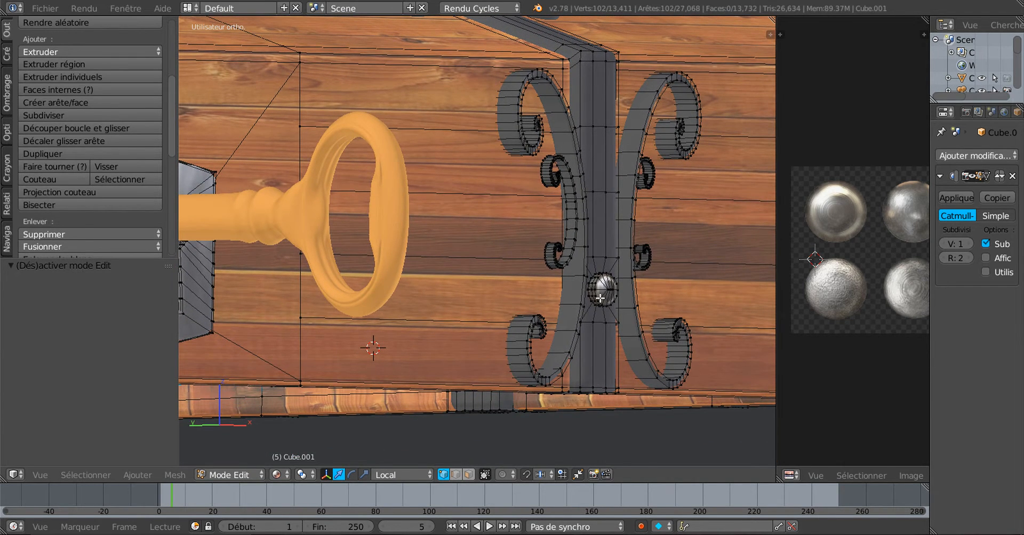
- Return the chest to Object mode and set the viewport shading to Rendu
key(Tab)
scroll(600, 298, down, 2)
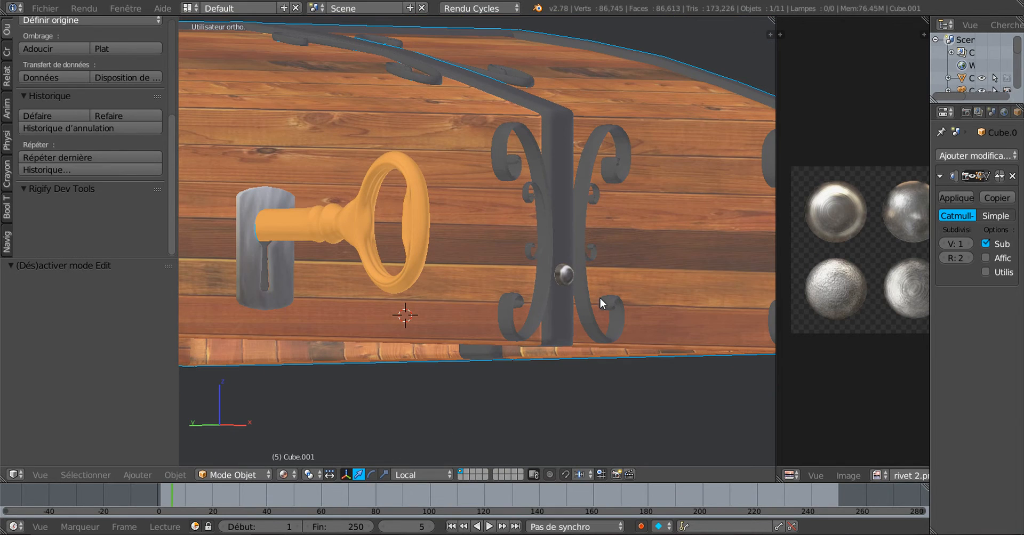
click(286, 475)
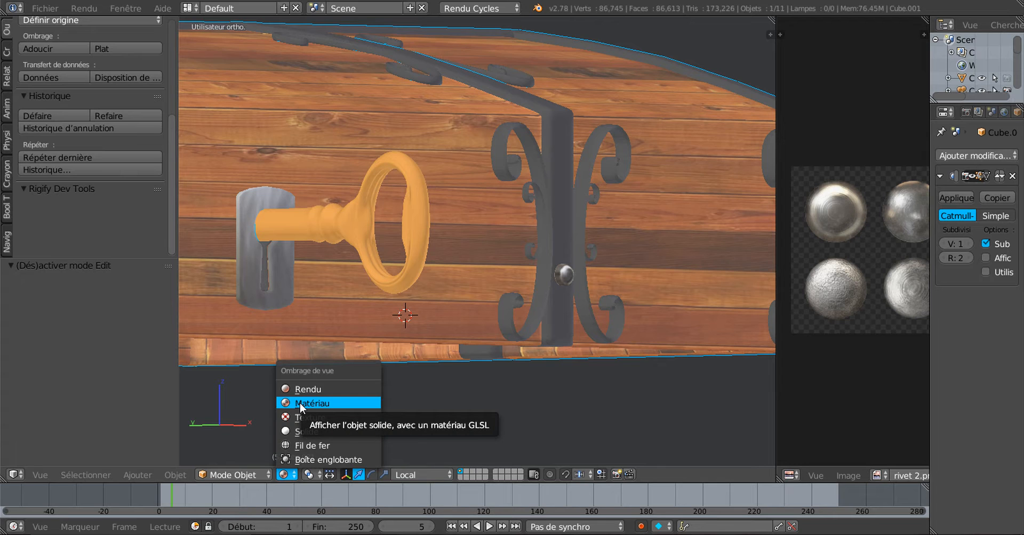
click(306, 389)
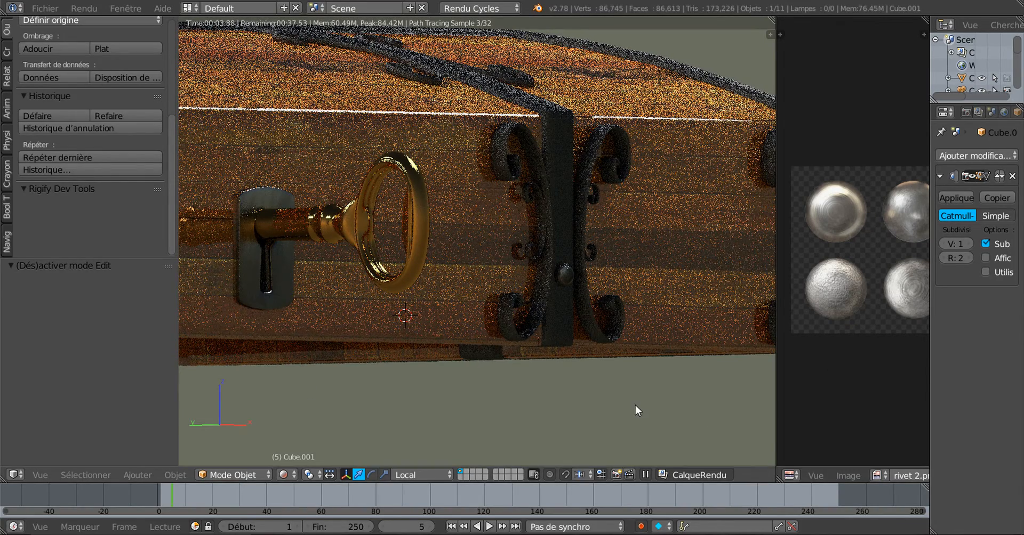
- Switch the viewport shading of the chest from the rendered preview to Matériau
scroll(636, 403, down, 3)
middle_drag(616, 403, 576, 395)
scroll(600, 404, up, 1)
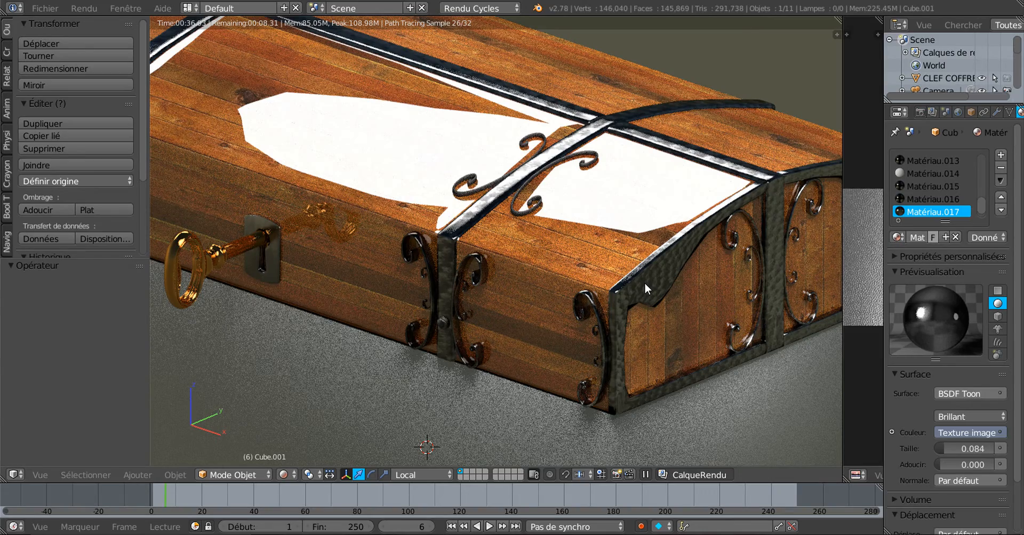
scroll(644, 282, down, 1)
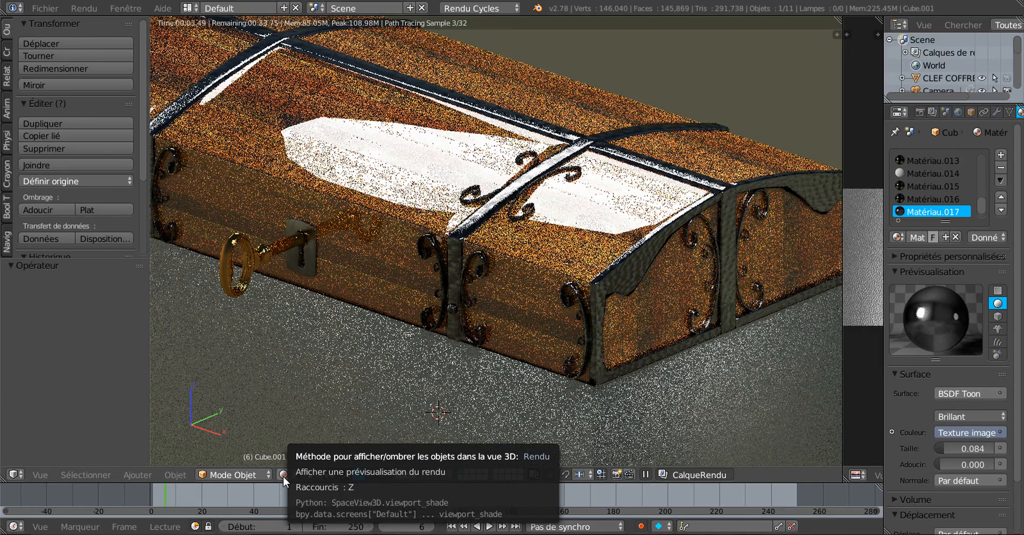
click(283, 475)
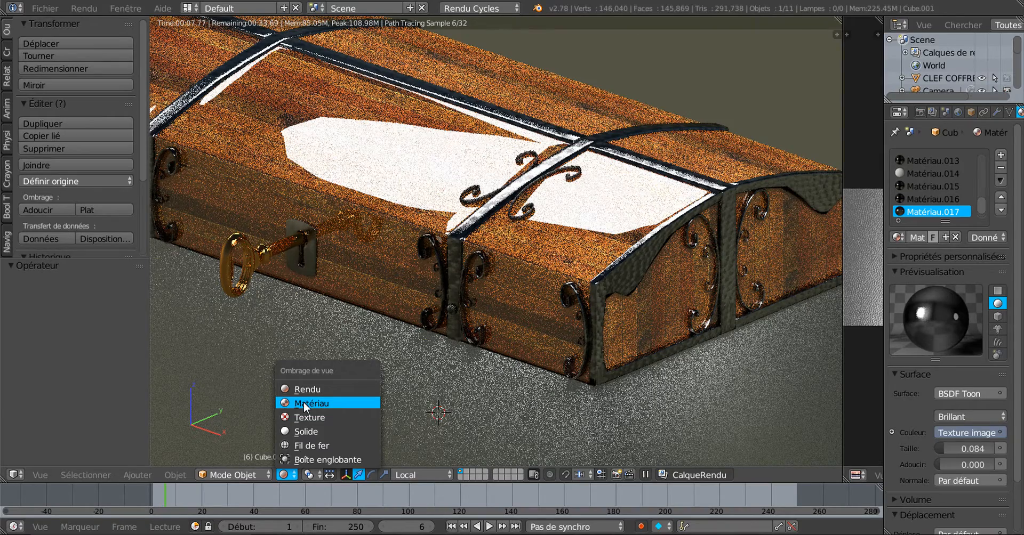
click(306, 404)
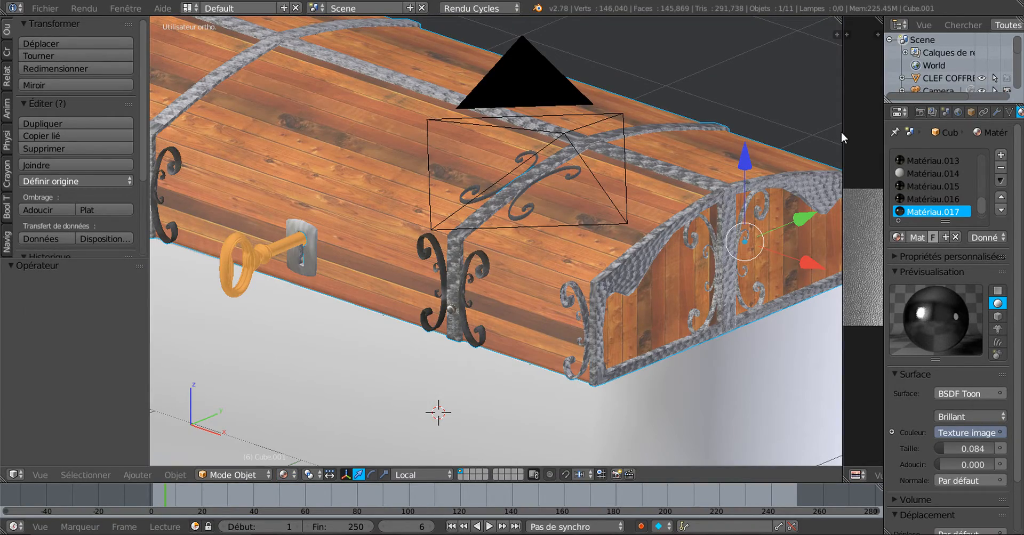
- Widen the image editor, put the chest in Edit mode and examine the selected metal edging at its end corner
drag(843, 127, 596, 144)
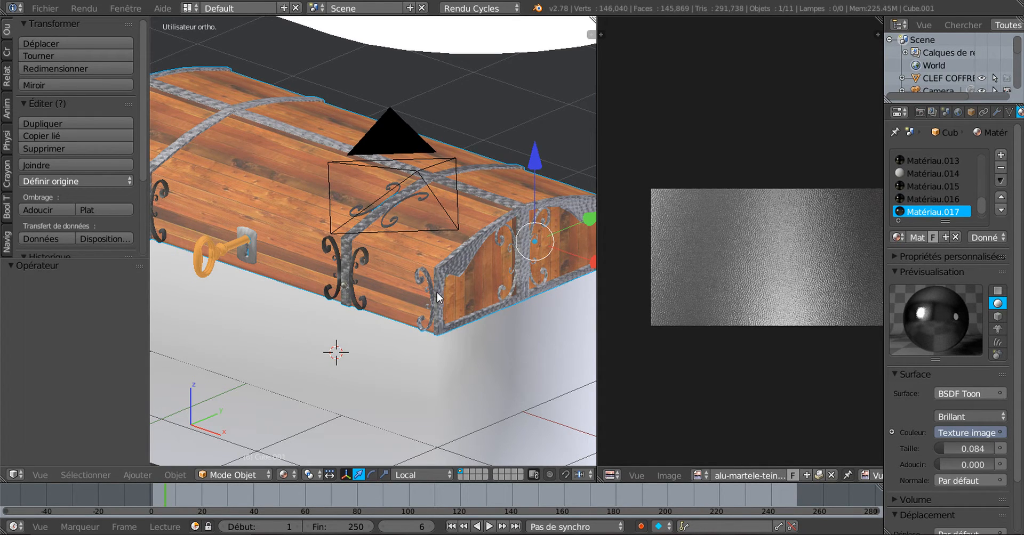
key(Tab)
scroll(454, 269, down, 2)
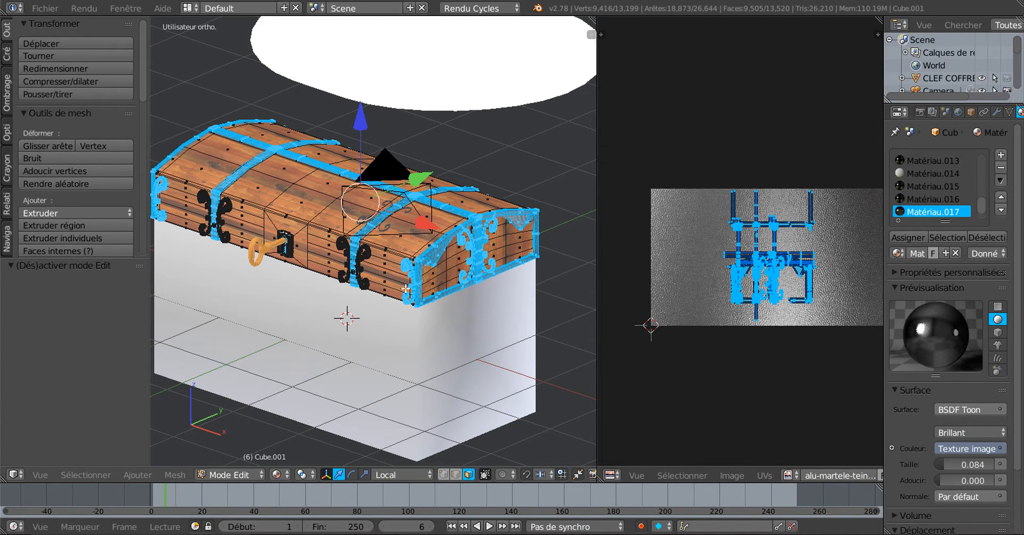
scroll(416, 253, up, 2)
scroll(479, 271, down, 1)
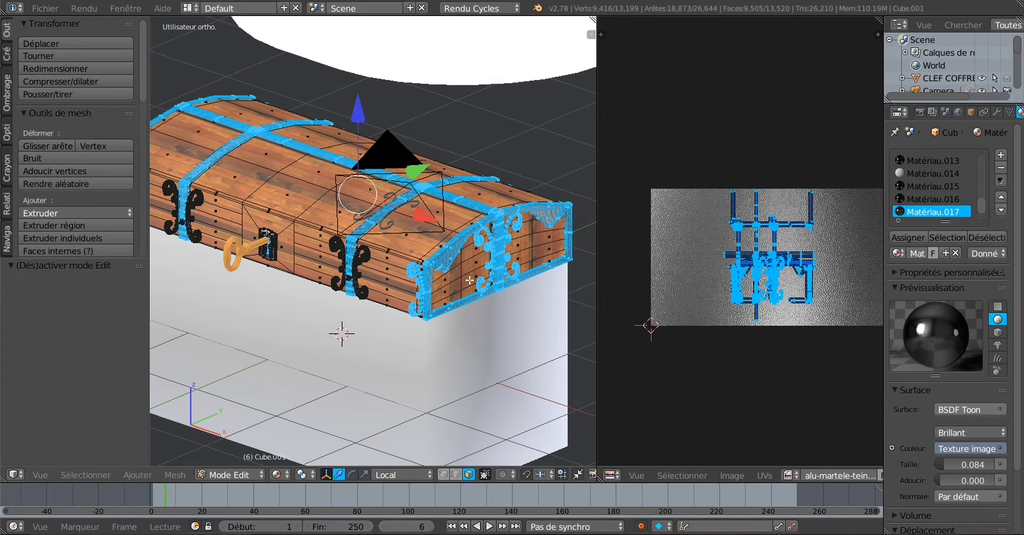
middle_drag(380, 276, 451, 298)
scroll(451, 298, up, 10)
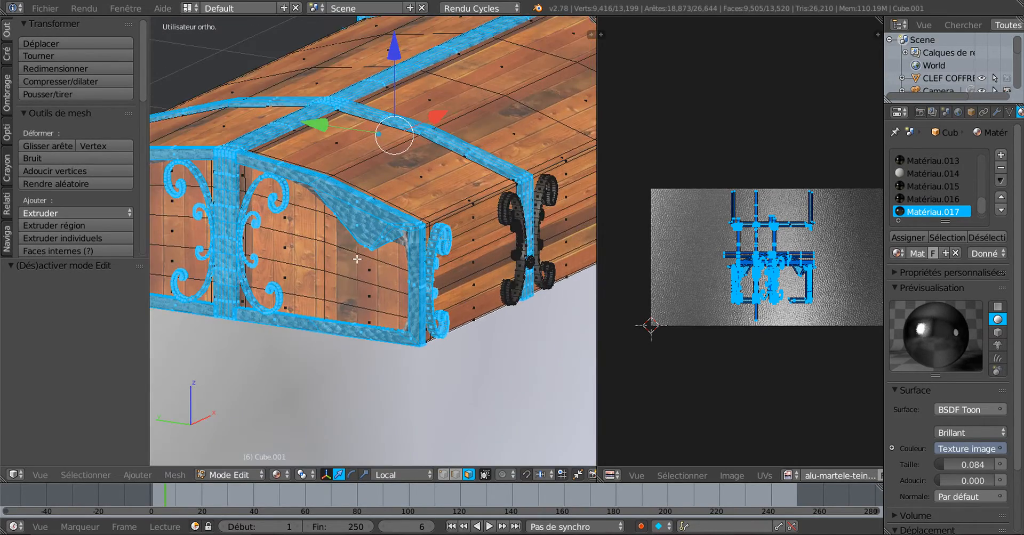
scroll(351, 190, up, 2)
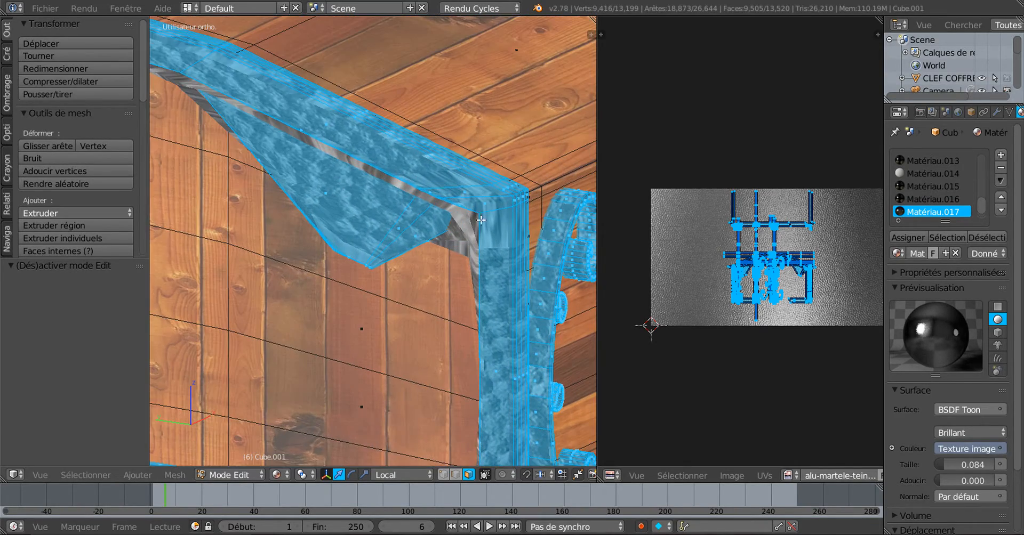
scroll(400, 198, down, 5)
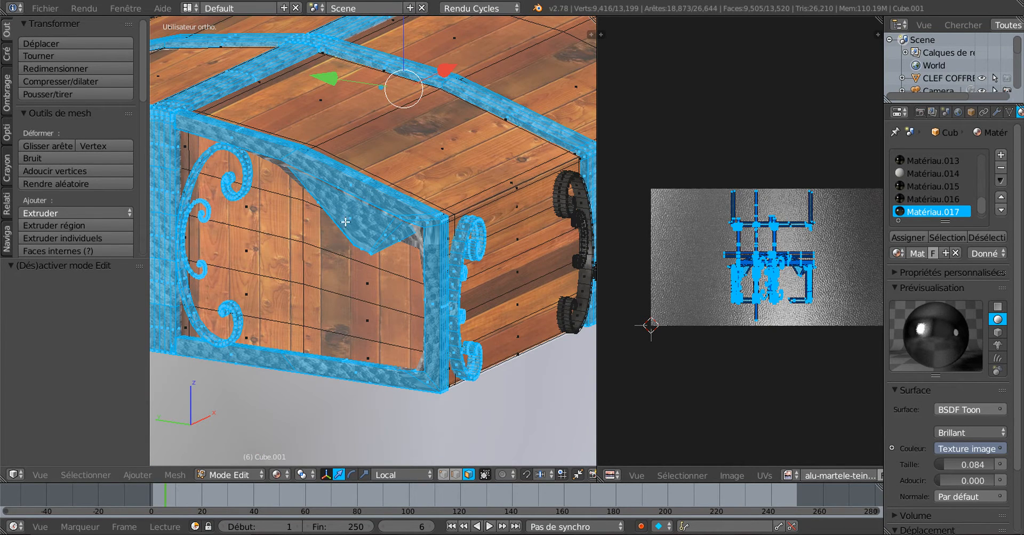
- Review the UV unwrapping options, including Projection cubique, and examine the metal parts' UV layout over the hammered-metal texture
click(175, 475)
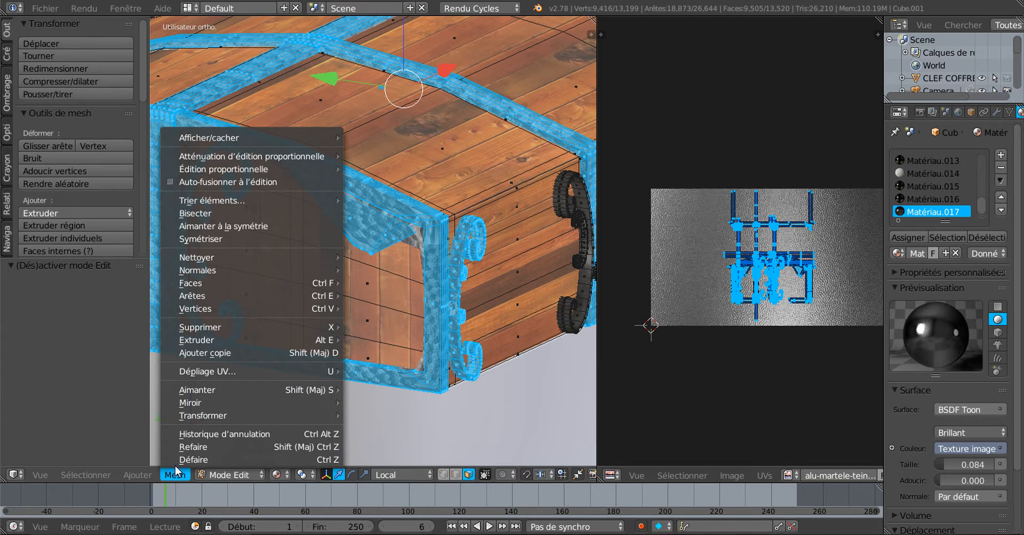
mouse_move(194, 368)
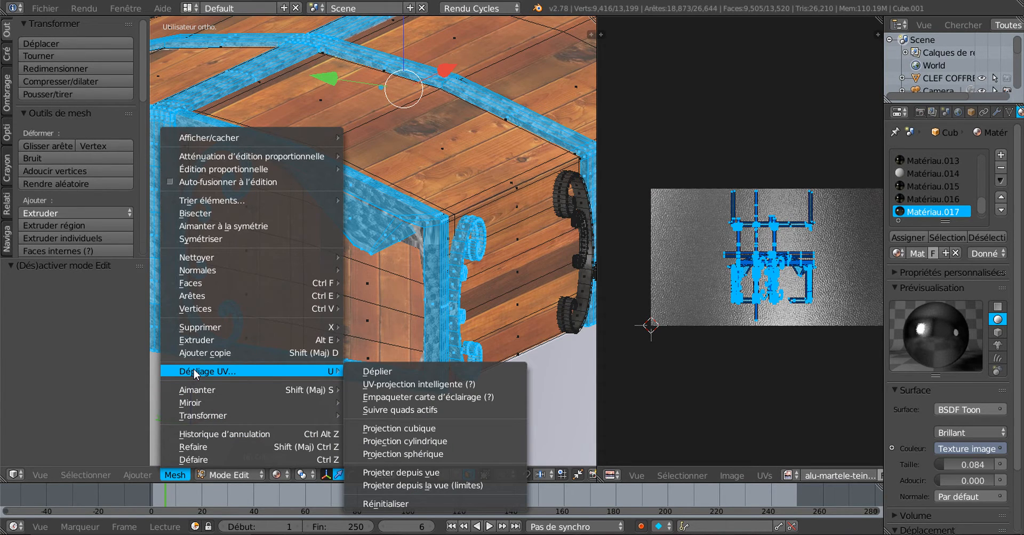
click(404, 429)
scroll(868, 357, up, 4)
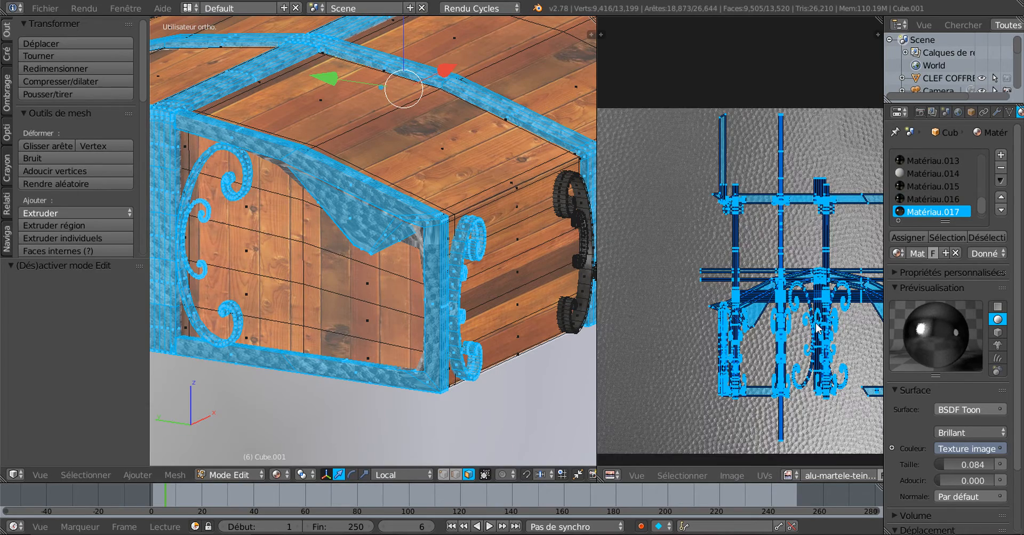
middle_drag(818, 328, 729, 298)
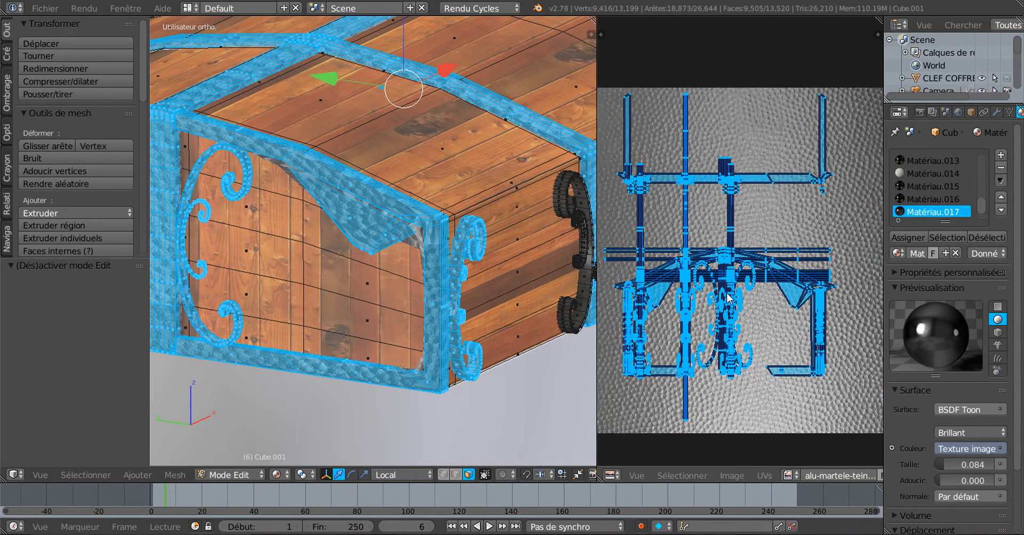
scroll(737, 286, up, 3)
scroll(507, 227, down, 2)
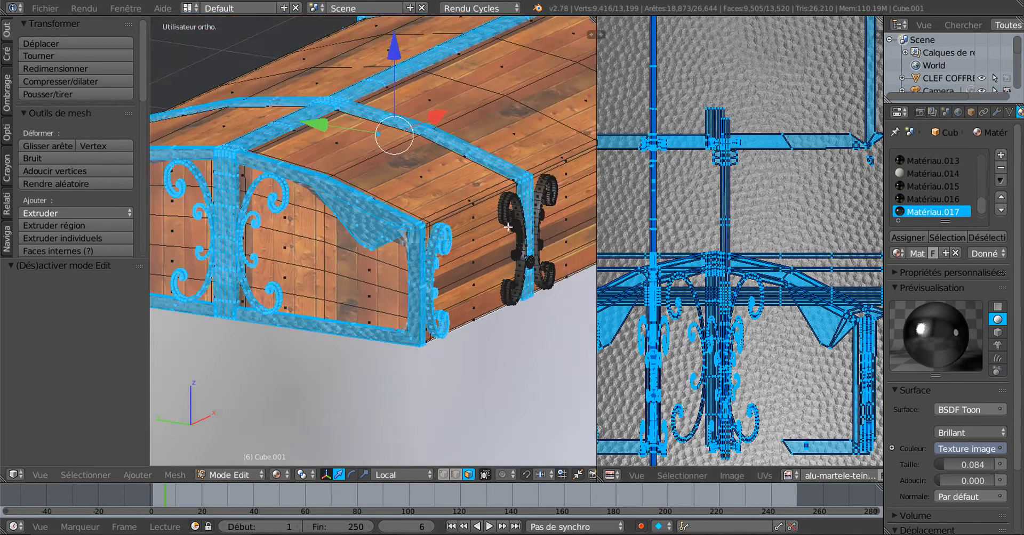
- Return the chest to Object mode, fit the whole hammered-metal texture in the image editor and narrow that editor
middle_drag(376, 293, 311, 285)
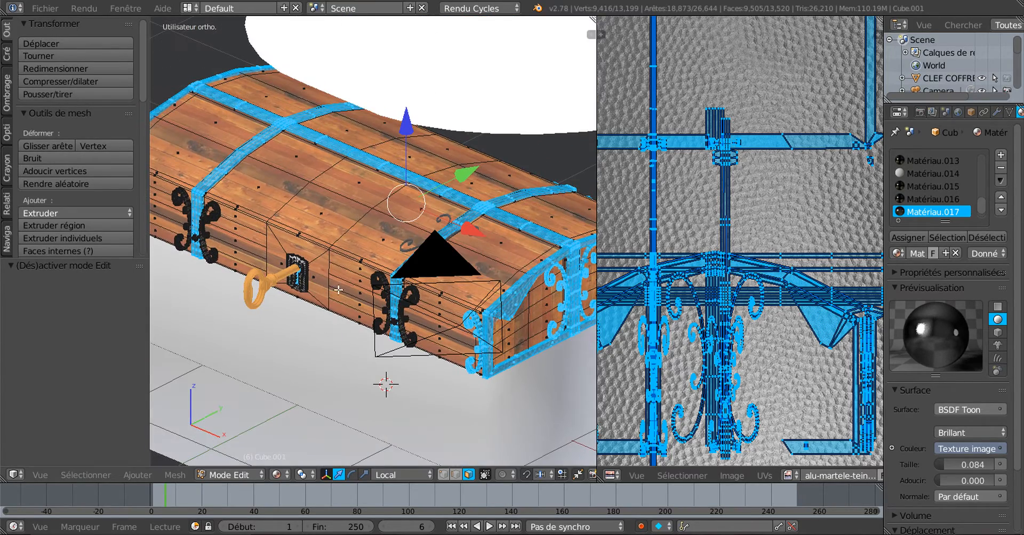
key(Tab)
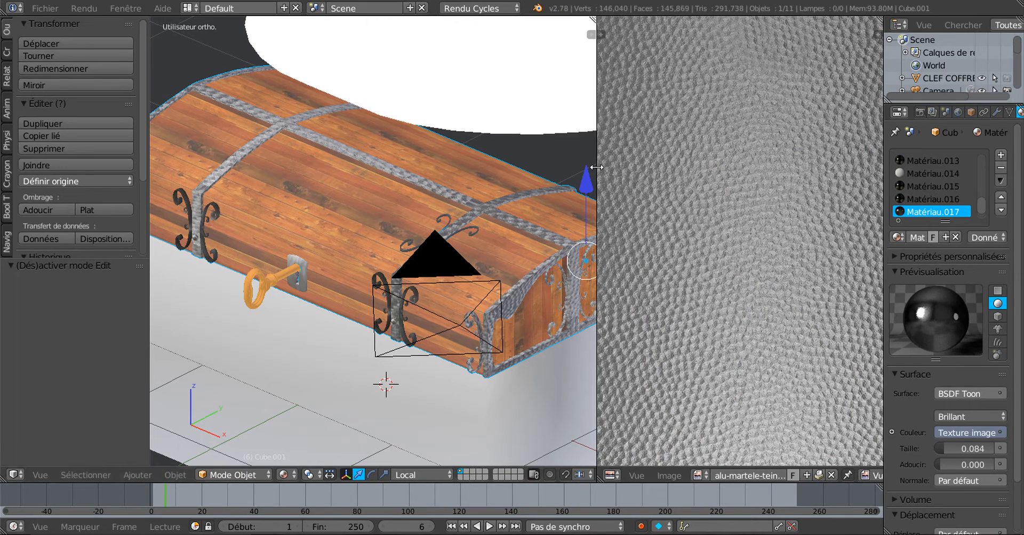
drag(600, 166, 617, 166)
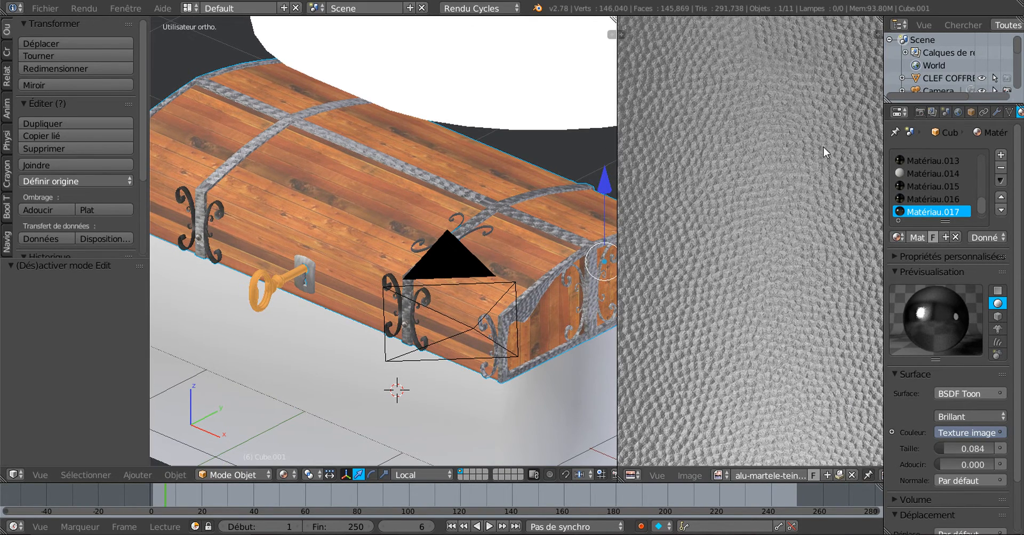
key(Home)
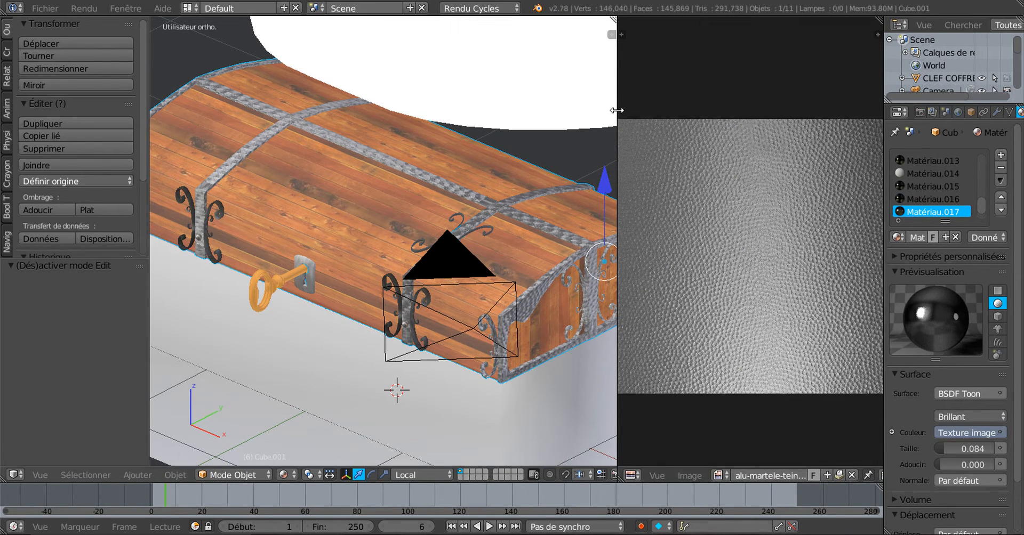
drag(615, 107, 748, 114)
- Select the chest near the rivet on its front metal strap and enter Edit mode
key(KP_1)
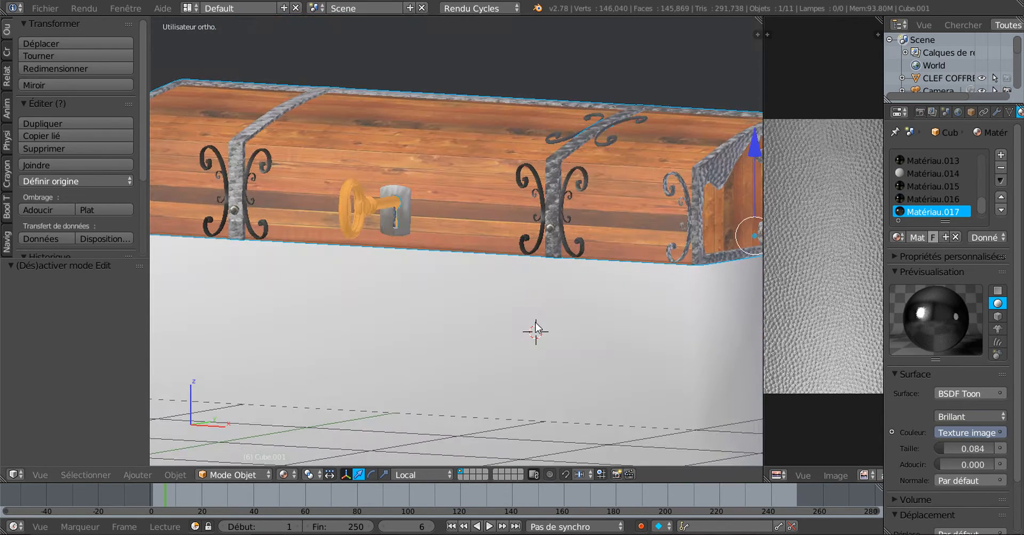
scroll(546, 238, up, 5)
right_click(654, 213)
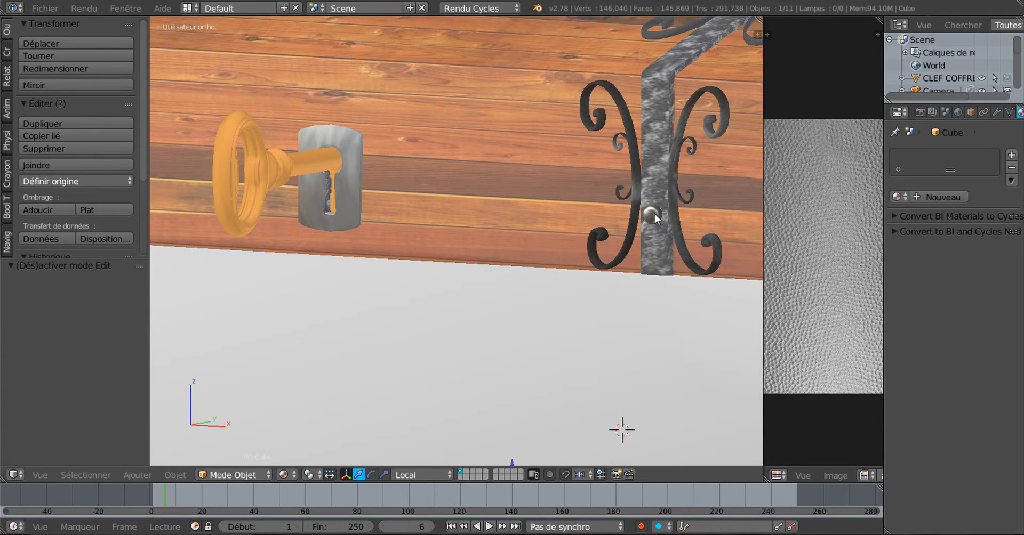
right_click(648, 219)
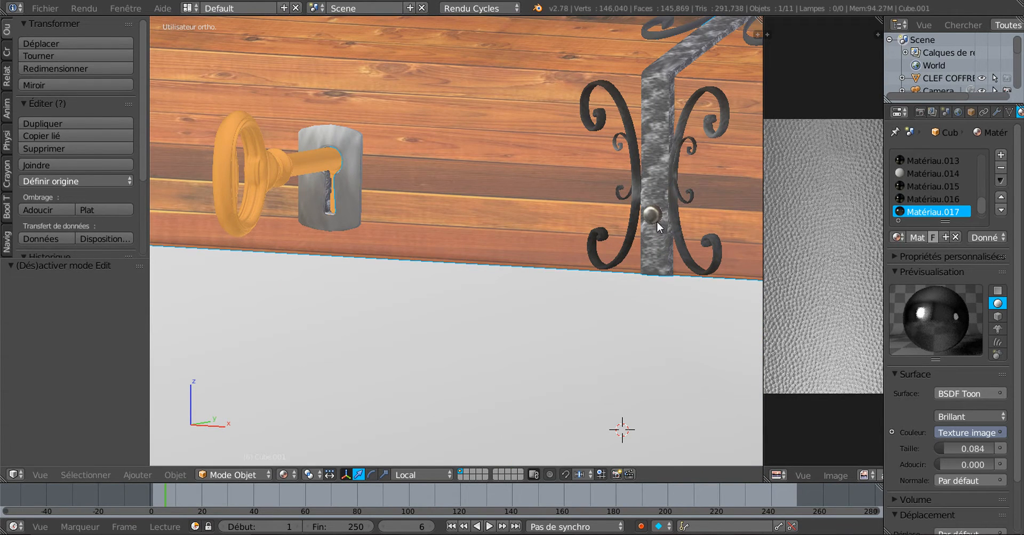
key(Tab)
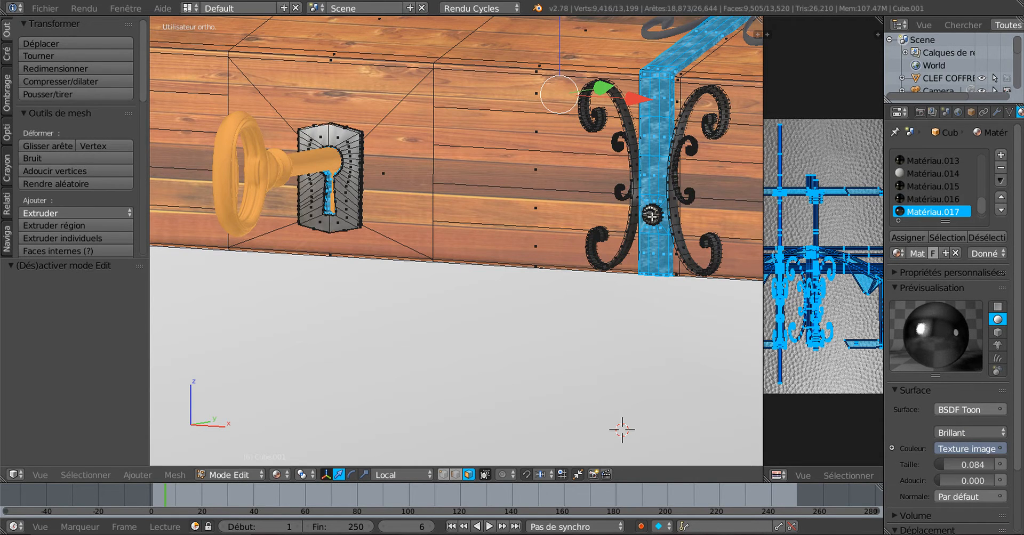
- Select a single face of the rivet on the front metal strap to display its assigned material
scroll(646, 244, up, 3)
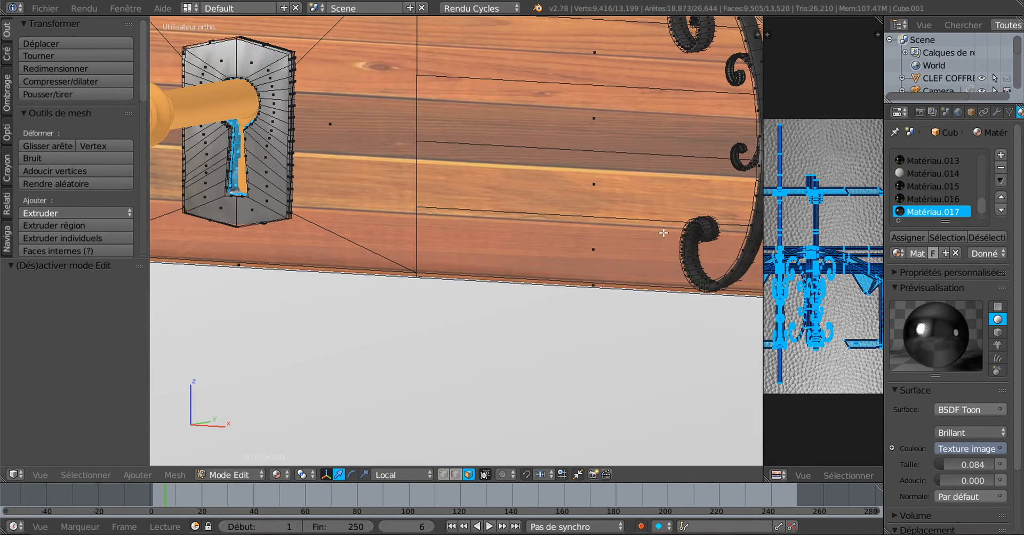
shift+middle_drag(651, 257, 454, 275)
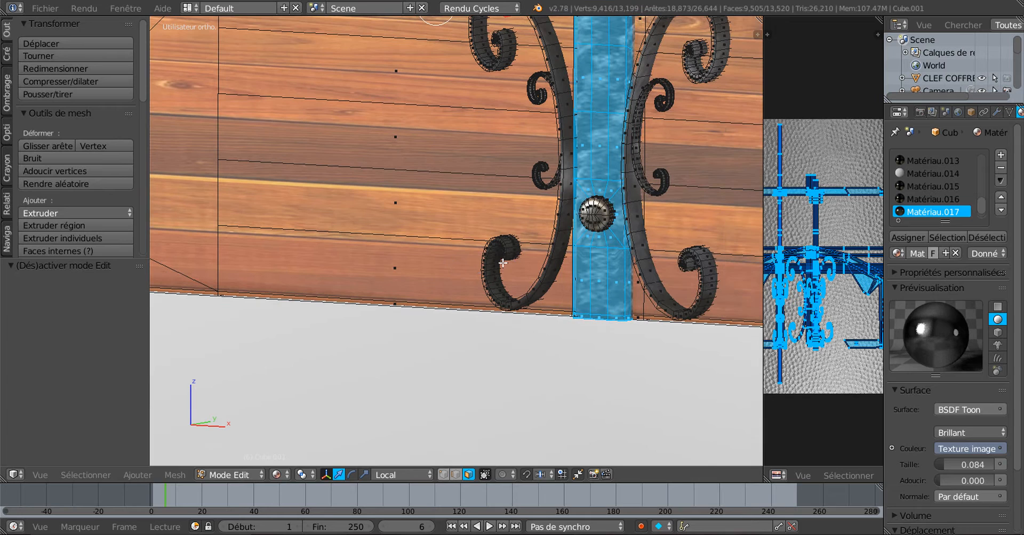
right_click(593, 209)
scroll(594, 210, up, 2)
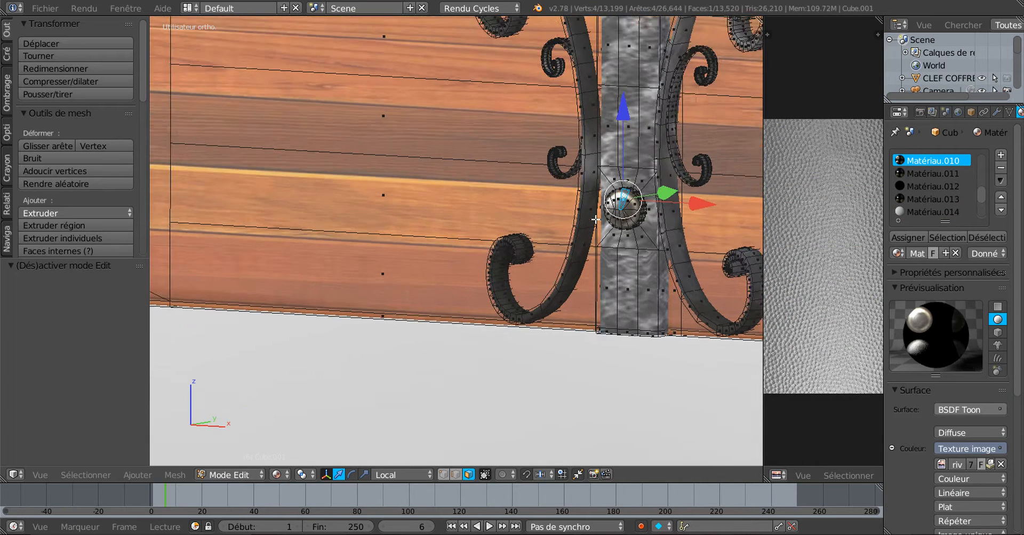
right_click(652, 210)
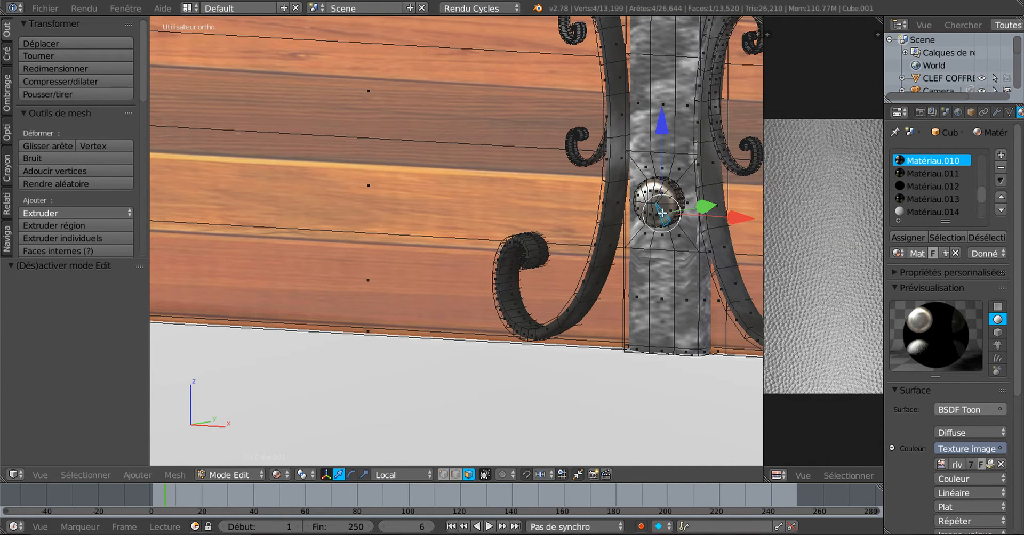
right_click(659, 204)
right_click(655, 196)
right_click(641, 210)
right_click(652, 197)
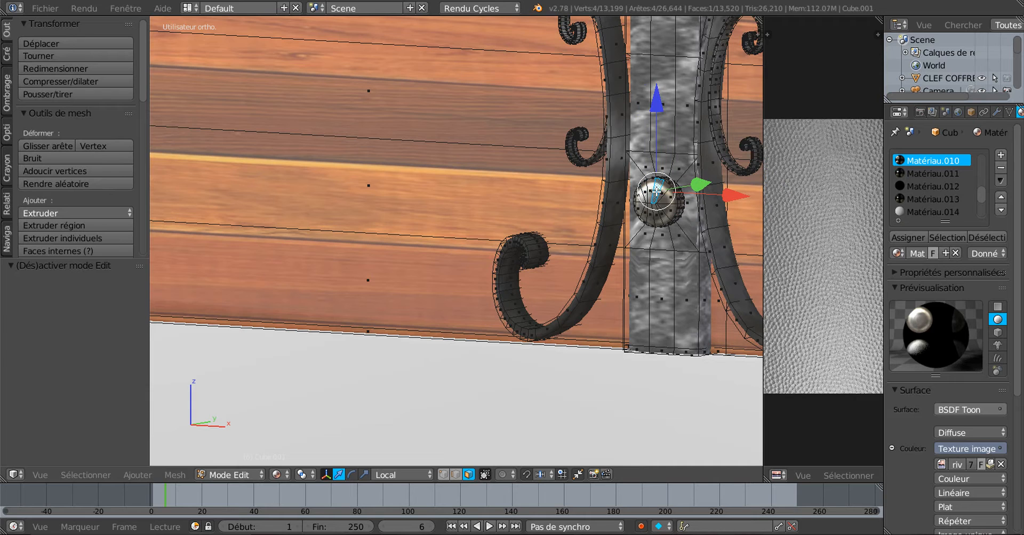
- Widen the image editor slightly and examine the chest's front straps, scrollwork, rivets and corner edging in Edit mode
scroll(536, 280, down, 2)
middle_drag(536, 280, 518, 306)
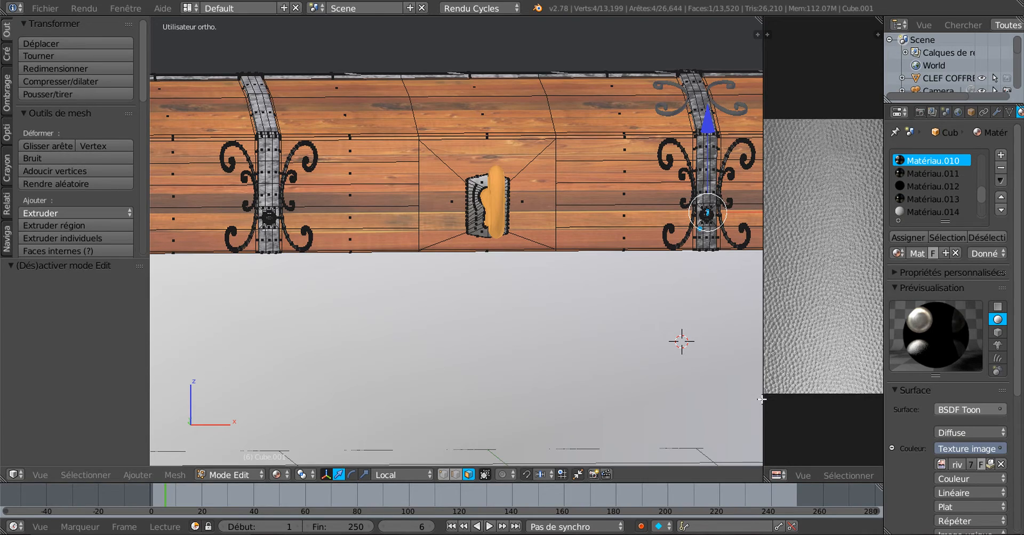
middle_drag(480, 261, 431, 266)
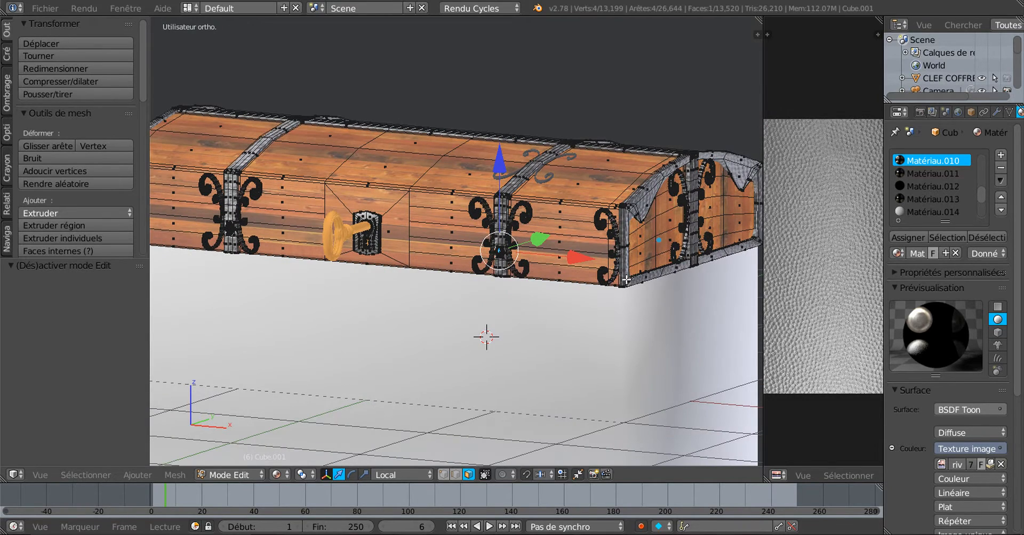
shift+middle_drag(626, 280, 551, 288)
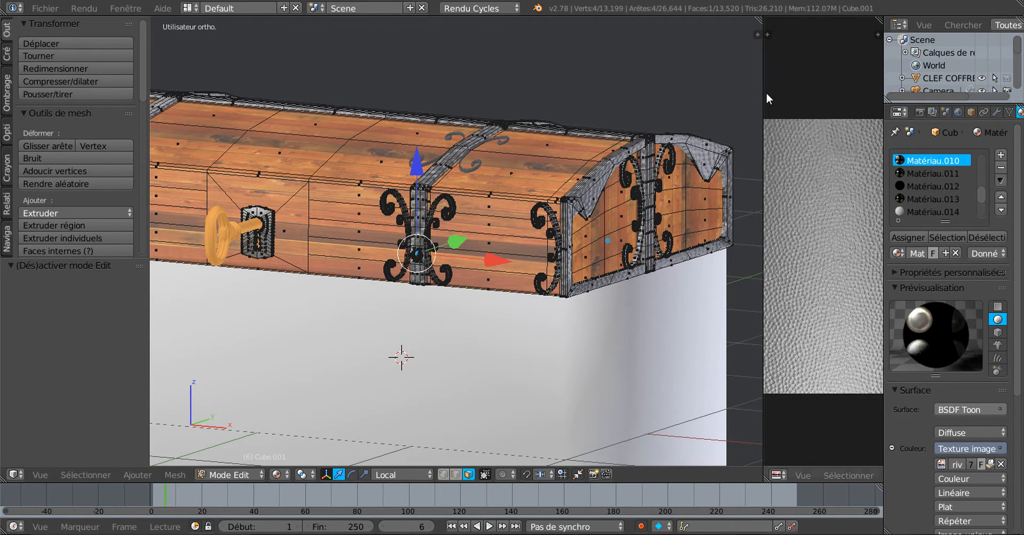
drag(763, 96, 708, 97)
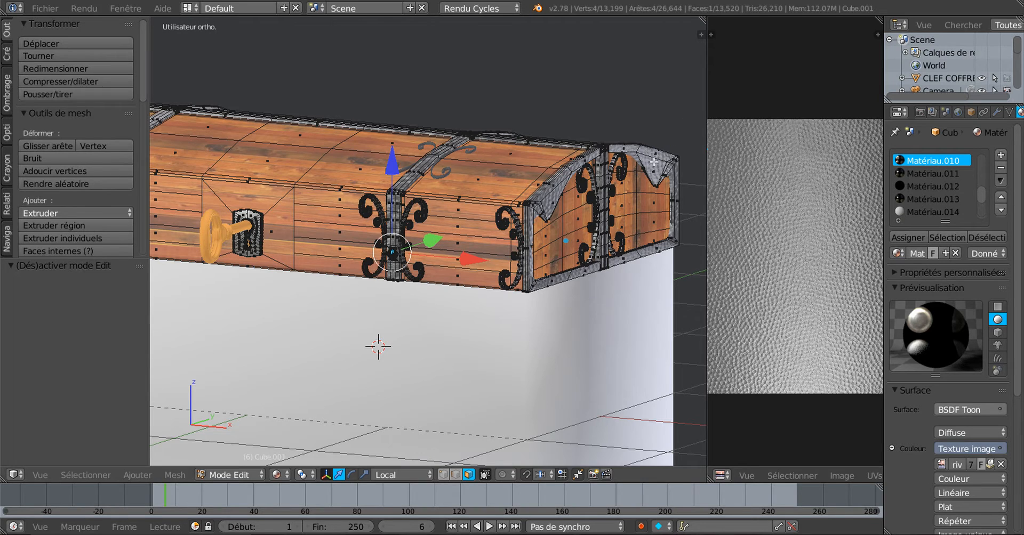
scroll(531, 246, up, 1)
scroll(531, 247, down, 1)
scroll(532, 247, up, 1)
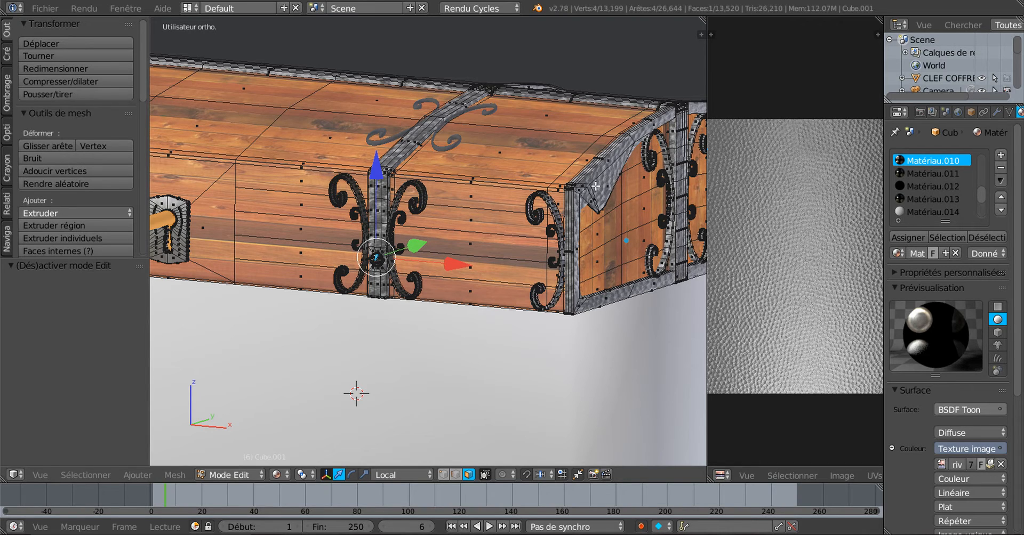
scroll(386, 308, up, 6)
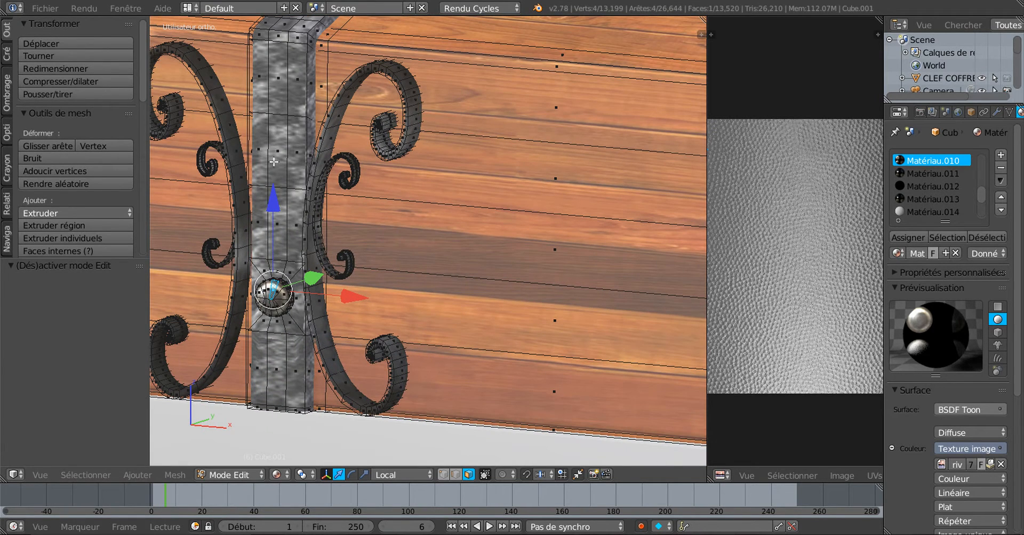
scroll(291, 222, down, 5)
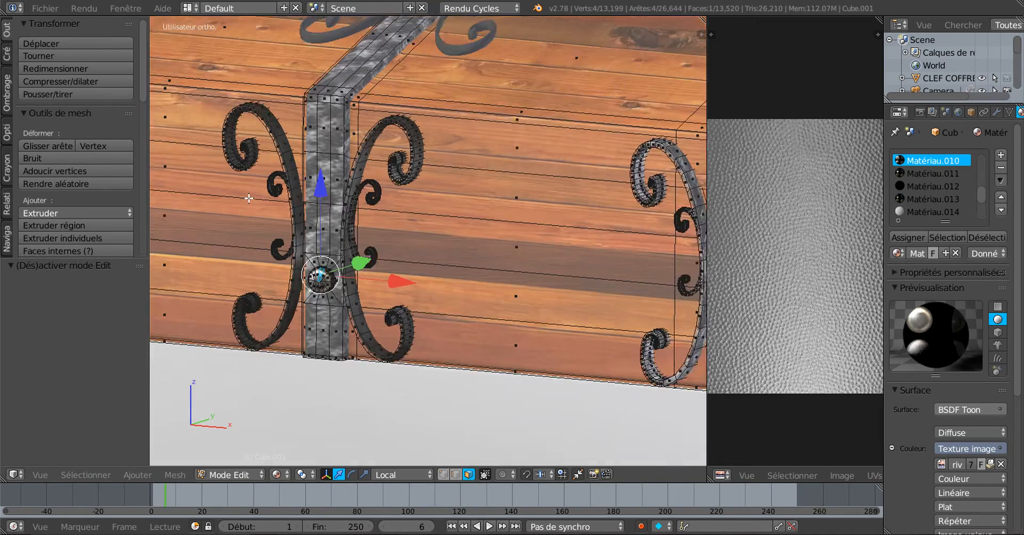
- Select one face of the large scroll beside the front strap's rivet and widen the image editor to show its UVs
scroll(291, 222, up, 4)
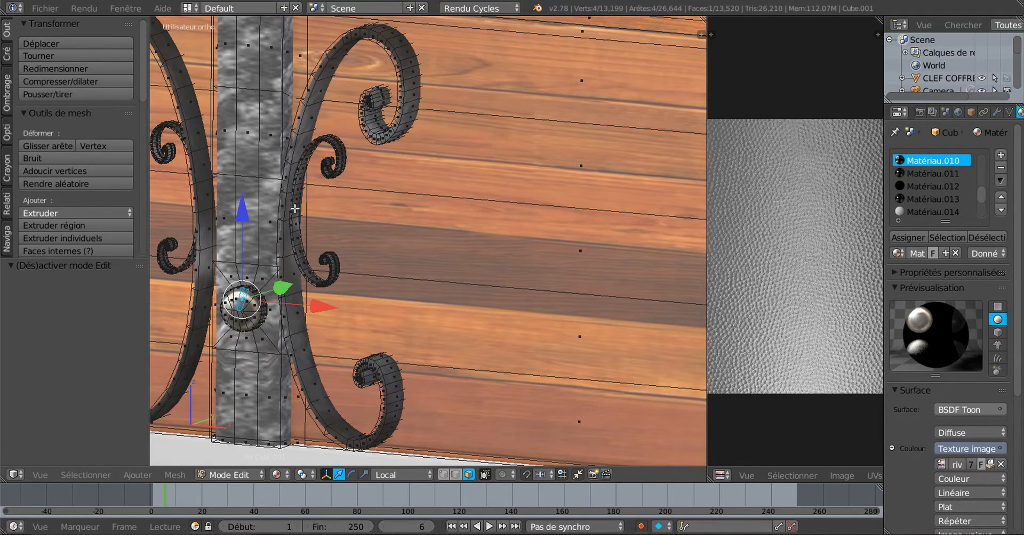
right_click(313, 120)
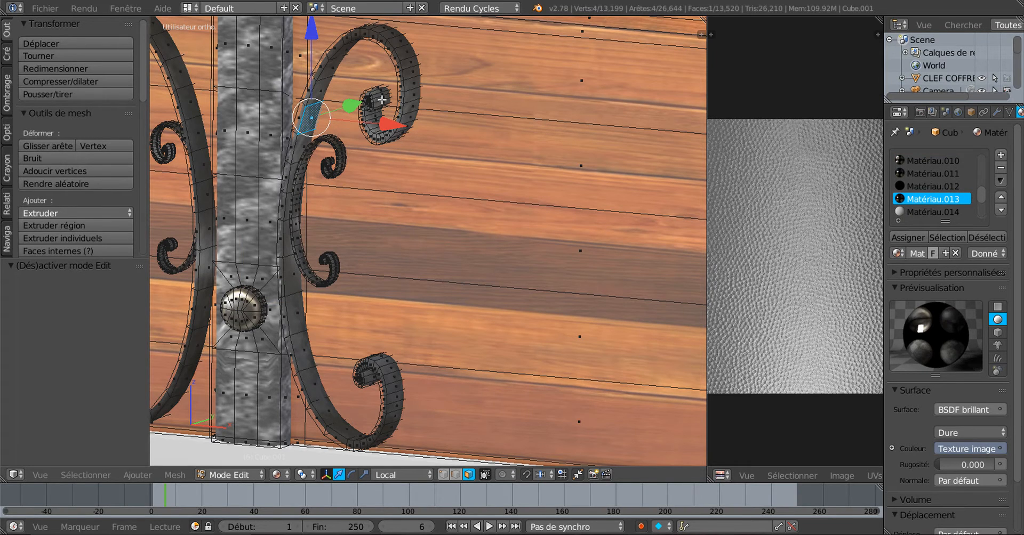
scroll(334, 280, down, 2)
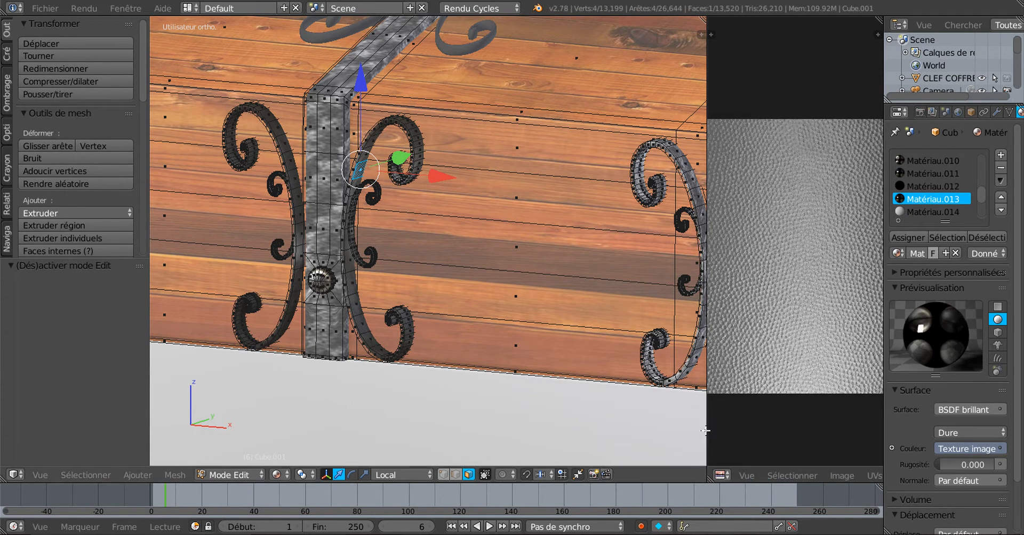
drag(706, 427, 553, 427)
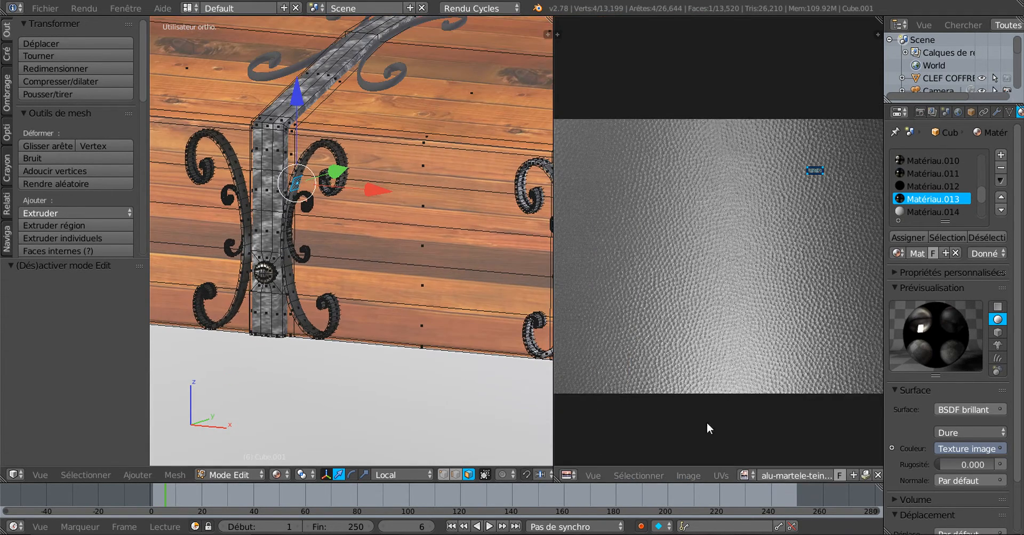
- Display the rivet 2.png texture behind the selected scroll face's UVs in the image editor
scroll(830, 440, down, 4)
scroll(829, 440, up, 1)
click(744, 475)
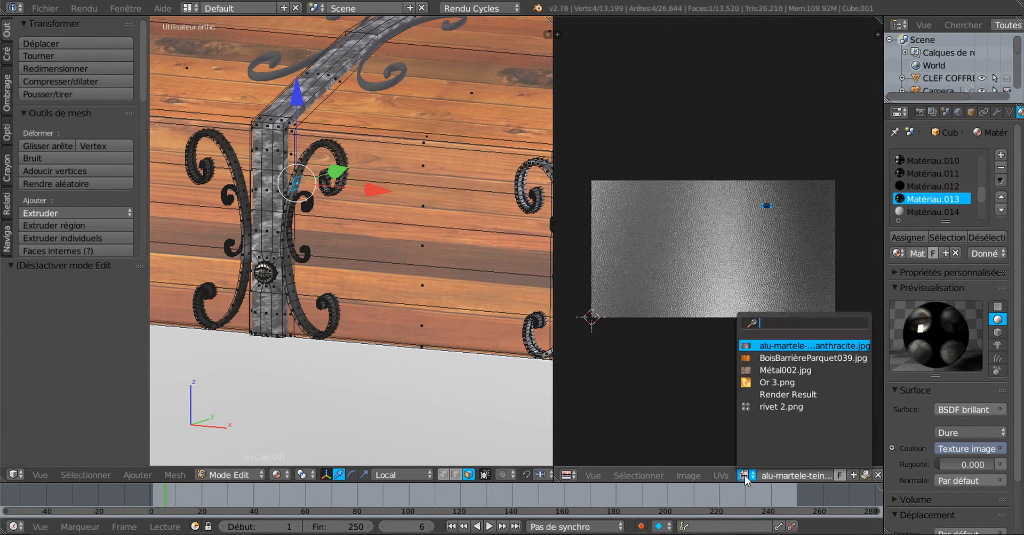
click(761, 413)
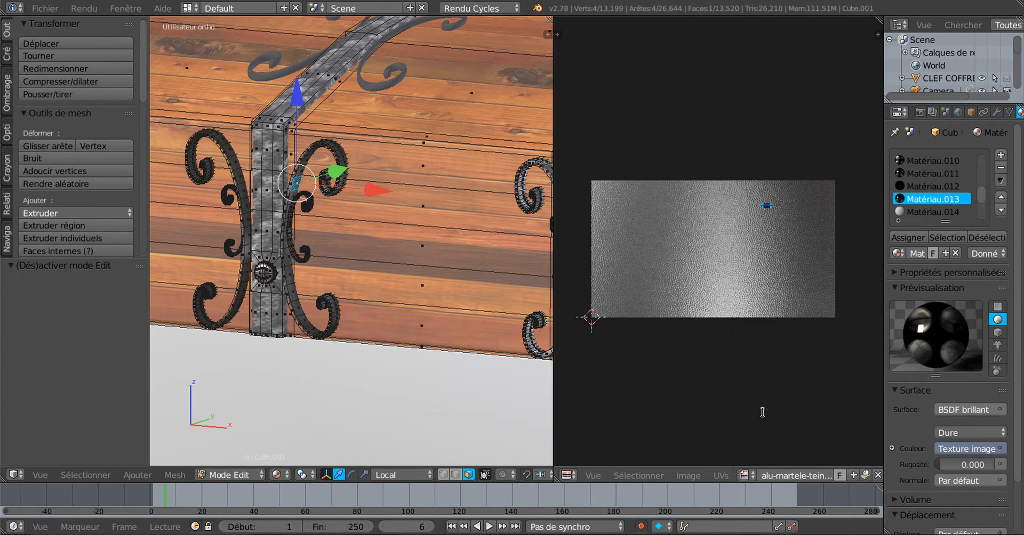
click(745, 475)
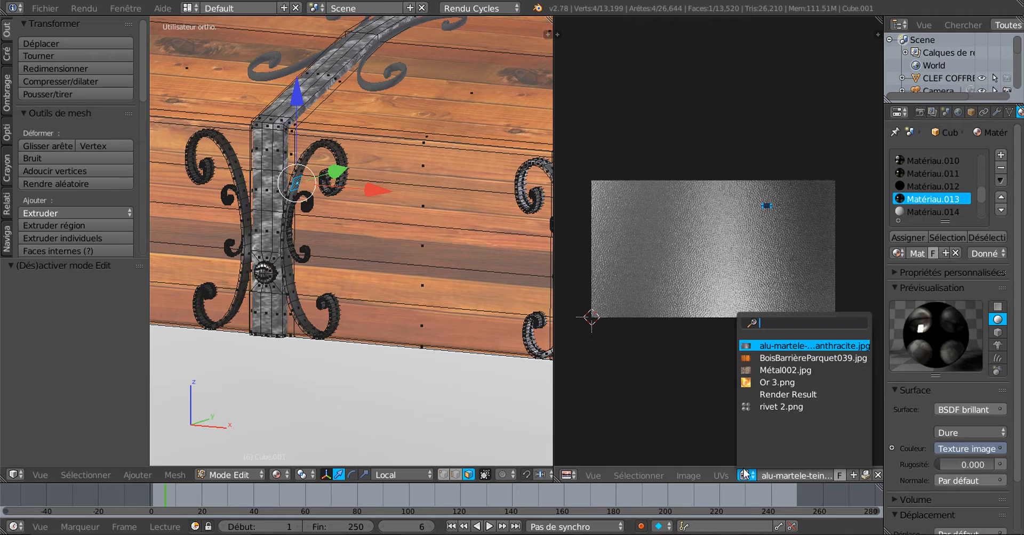
click(755, 406)
scroll(721, 354, up, 8)
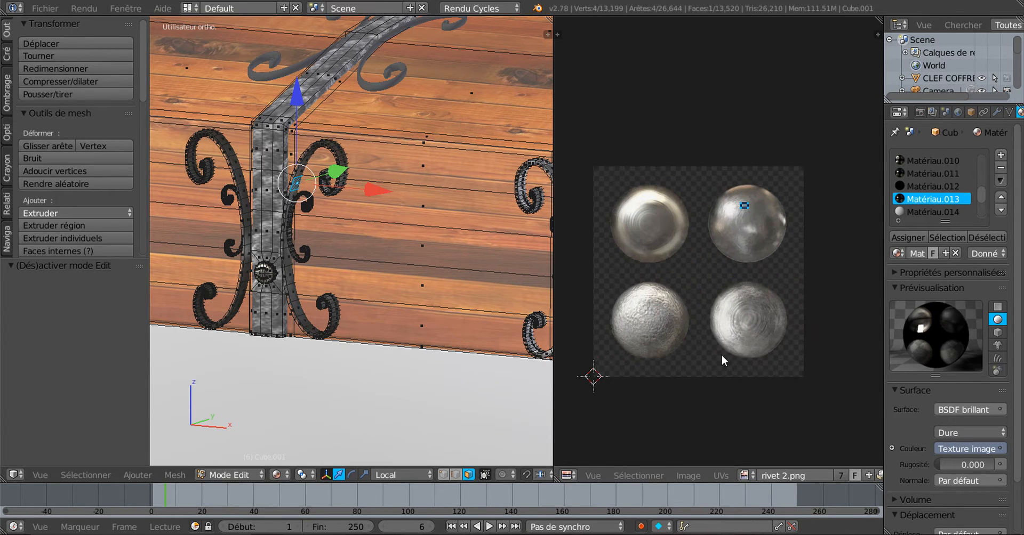
scroll(273, 275, up, 2)
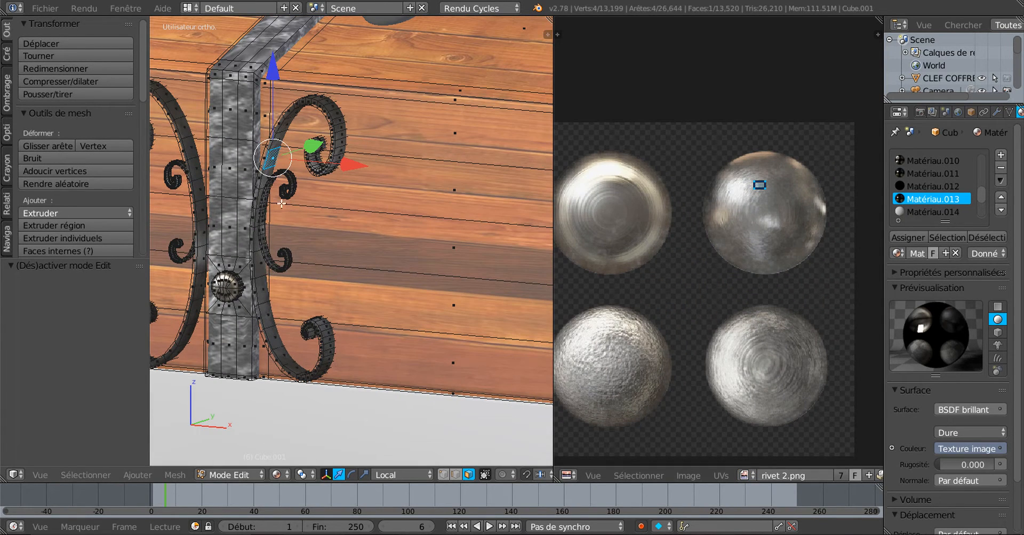
scroll(706, 188, up, 1)
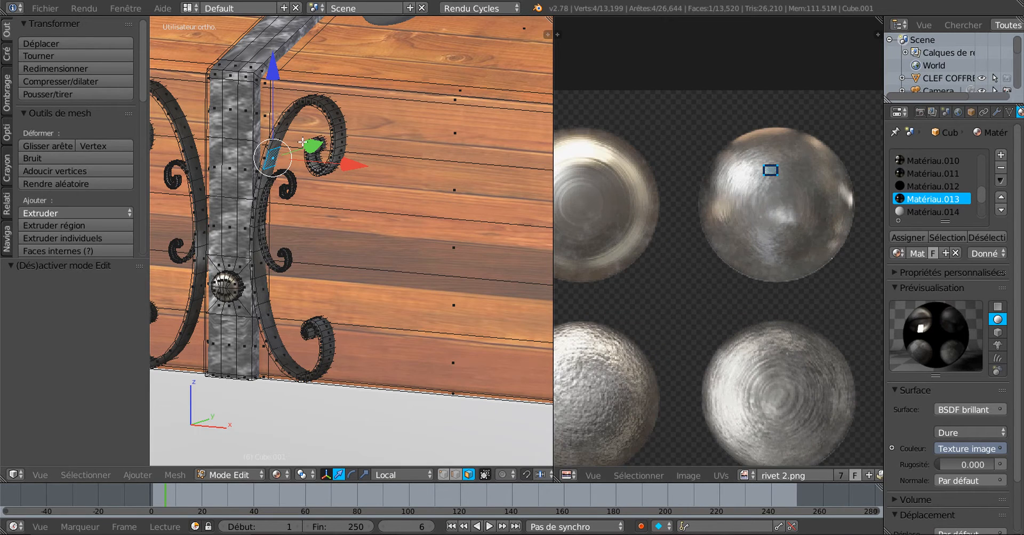
- Select the whole linked scroll, delimited by seam, and move its UVs onto the texture's lower-left hammered sphere
key(ctrl+l)
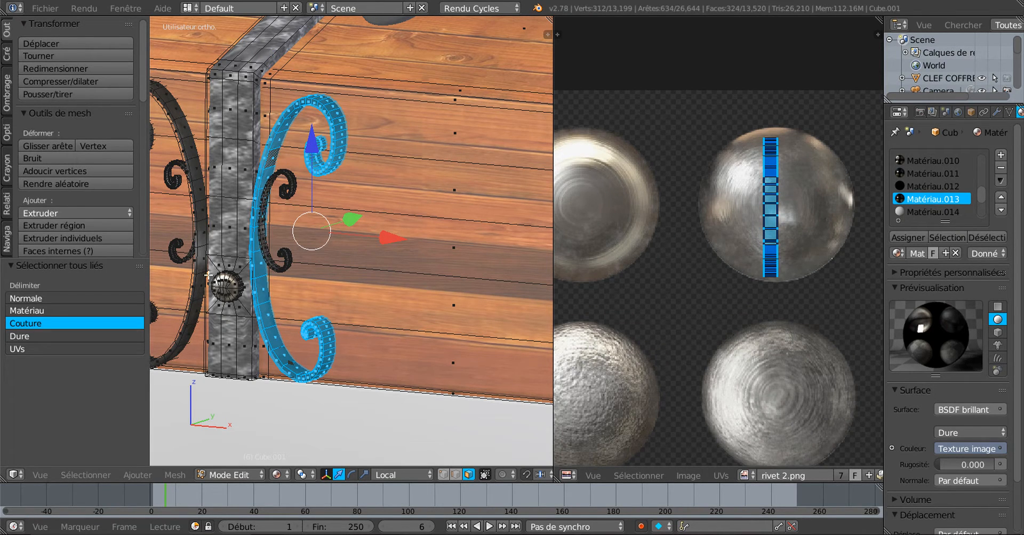
scroll(735, 215, down, 4)
scroll(761, 235, up, 2)
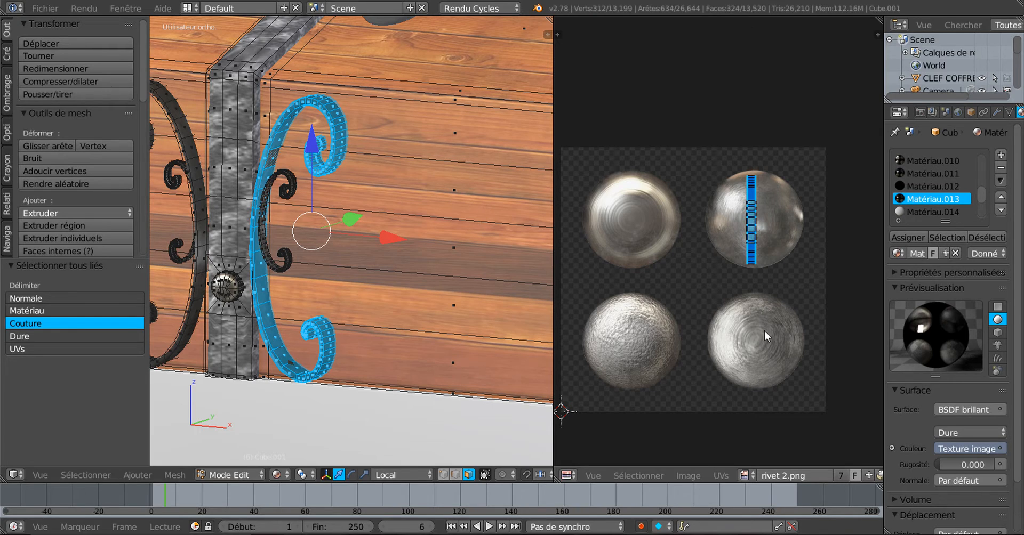
key(g)
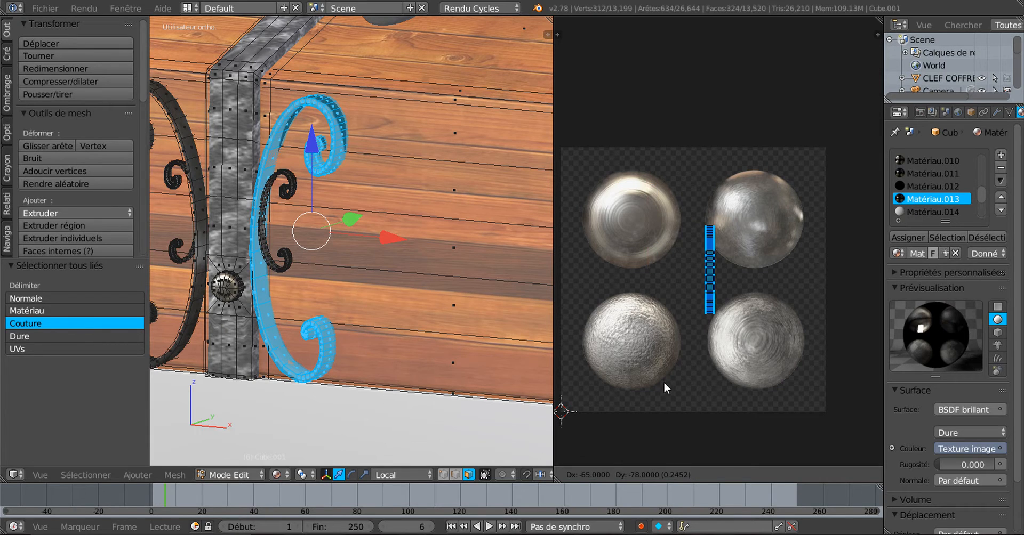
click(665, 417)
- Return the chest to Object mode and compare the remapped scroll with the other scrolls around the front strap
scroll(283, 195, up, 1)
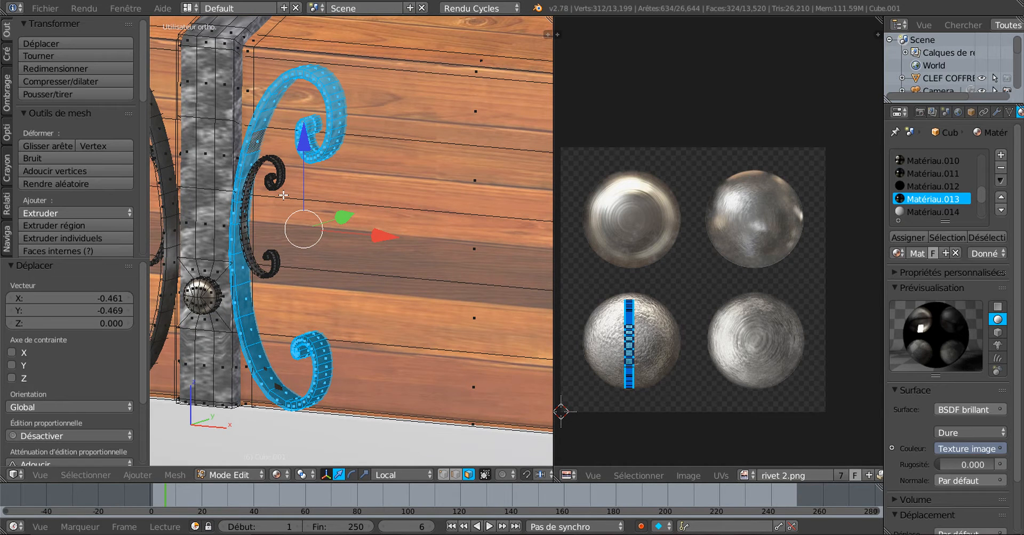
key(Tab)
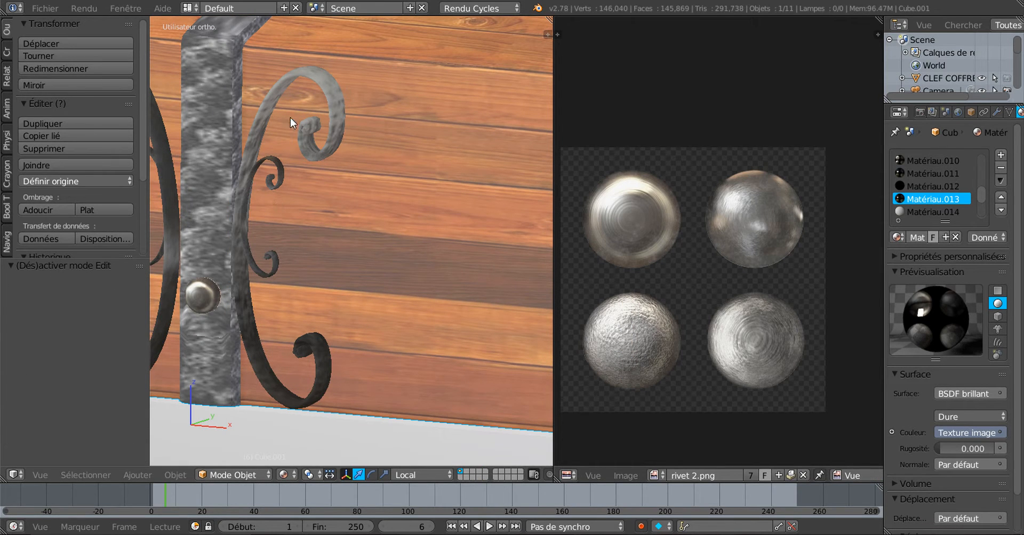
scroll(313, 123, up, 2)
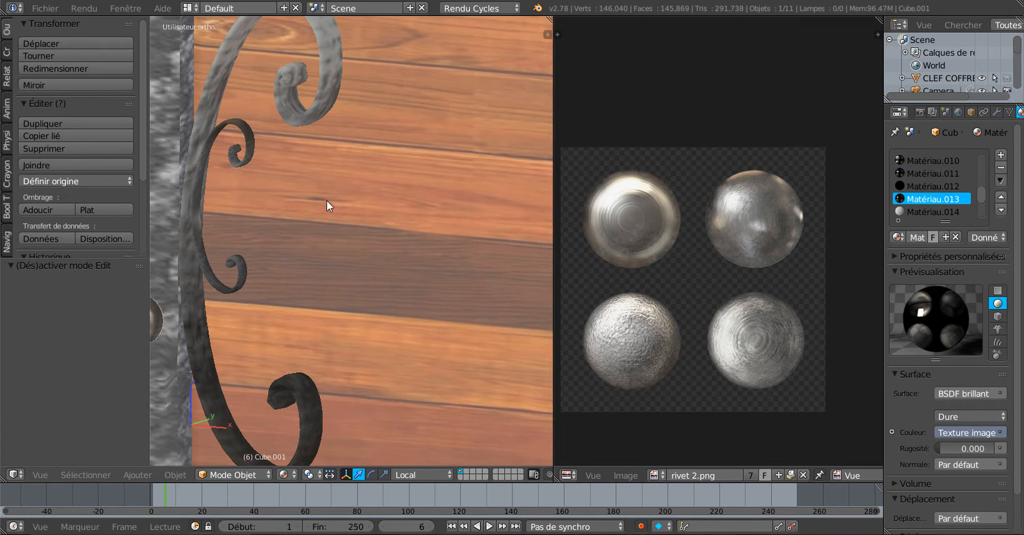
scroll(326, 200, down, 3)
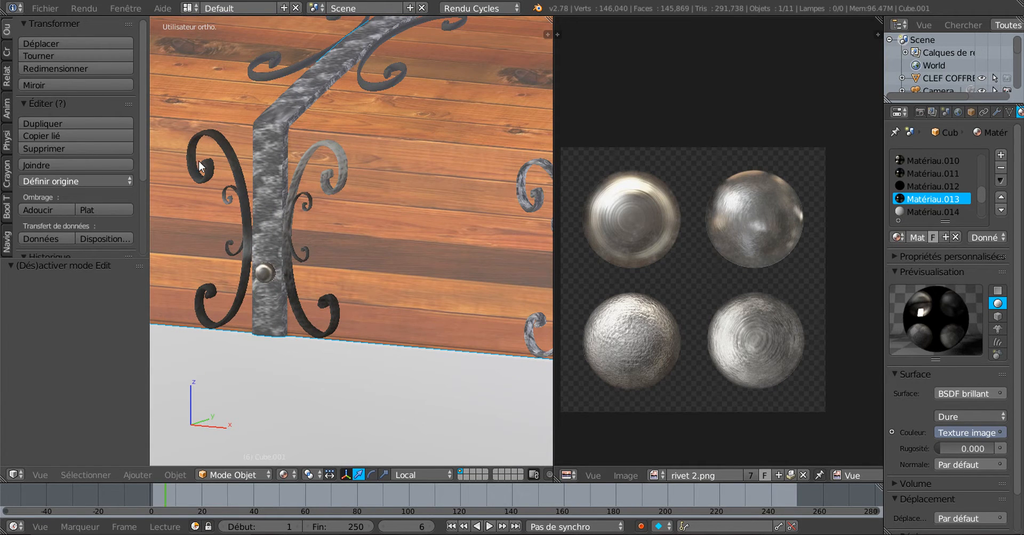
shift+middle_drag(200, 166, 328, 175)
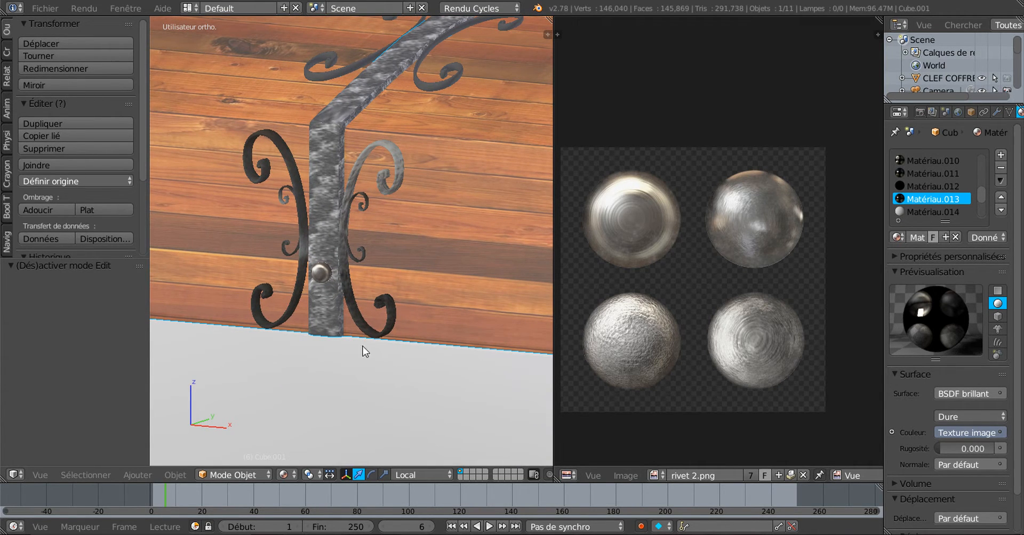
- Switch the viewport shading to Rendu and examine the scrolls on both sides of the front strap
click(314, 475)
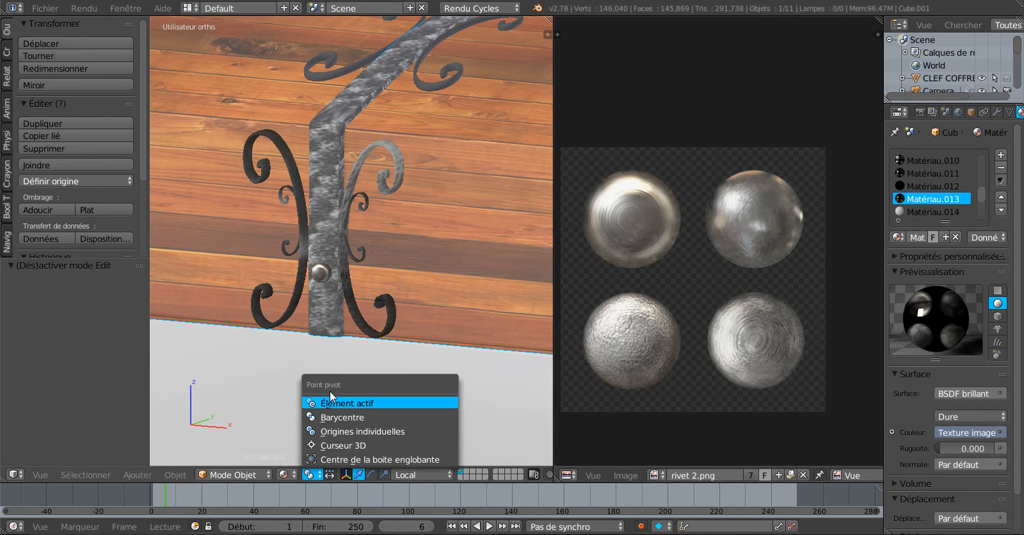
click(284, 475)
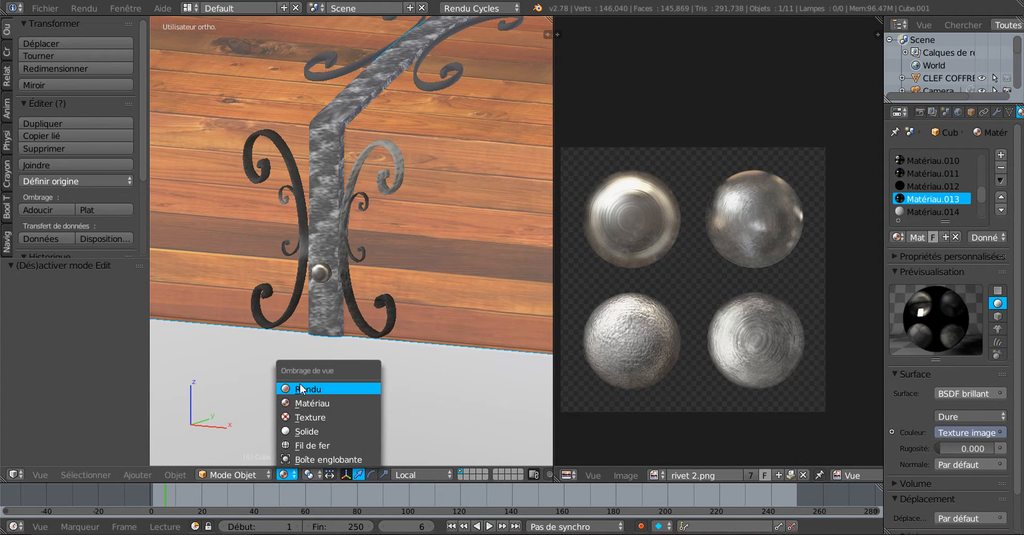
click(300, 385)
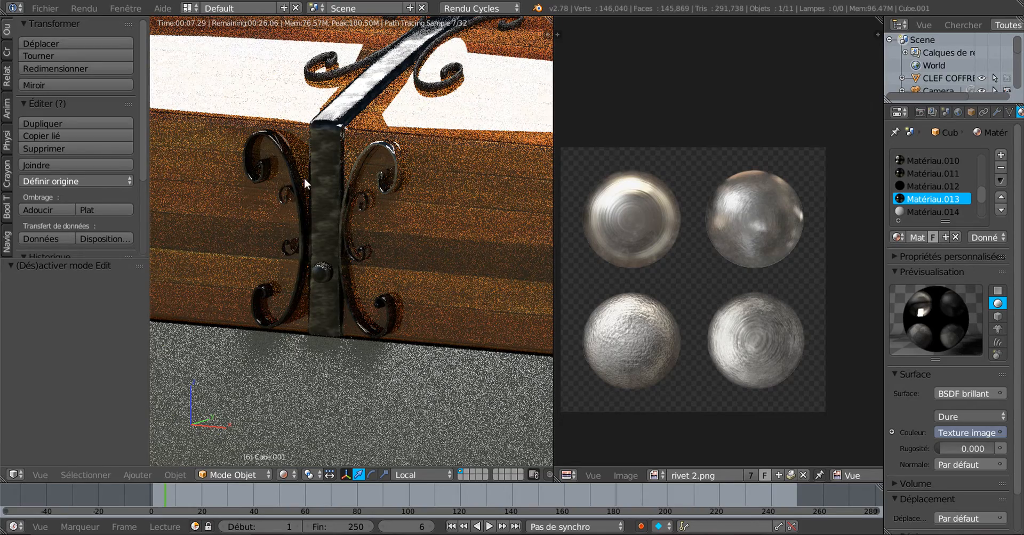
scroll(350, 171, up, 2)
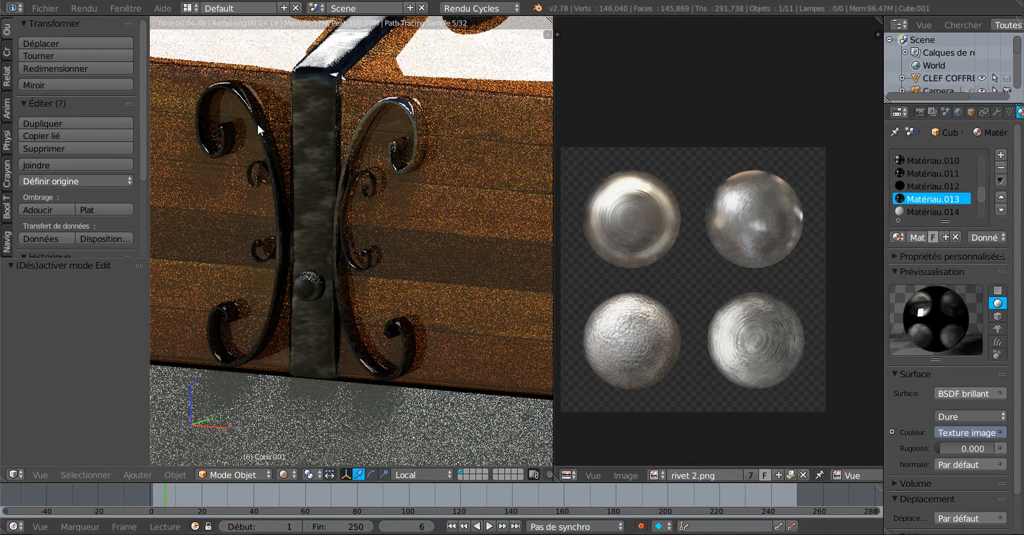
scroll(384, 129, down, 1)
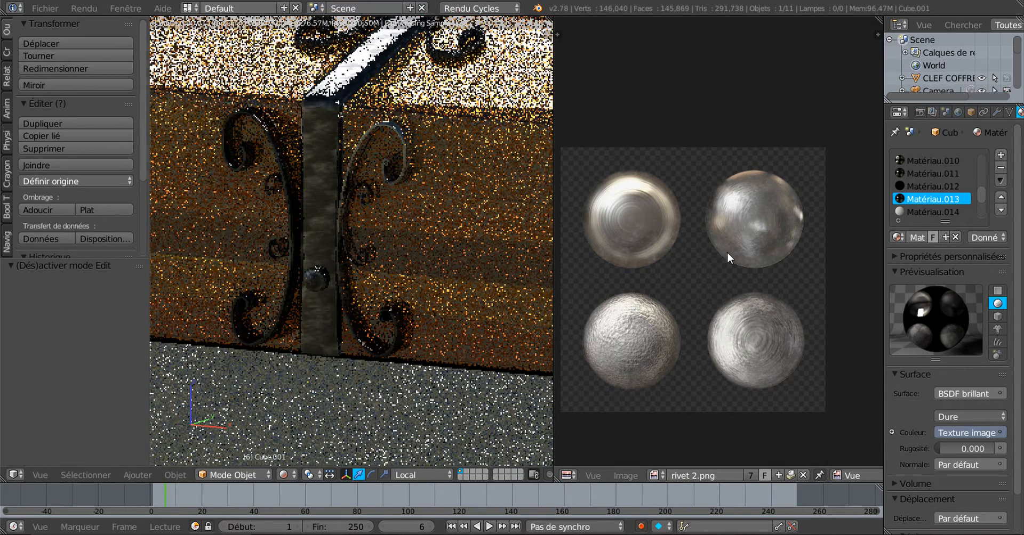
- Enter Edit mode and move the scroll's UVs onto the texture's upper-right sphere by about 0.447 in X and 0.466 in Y
key(Tab)
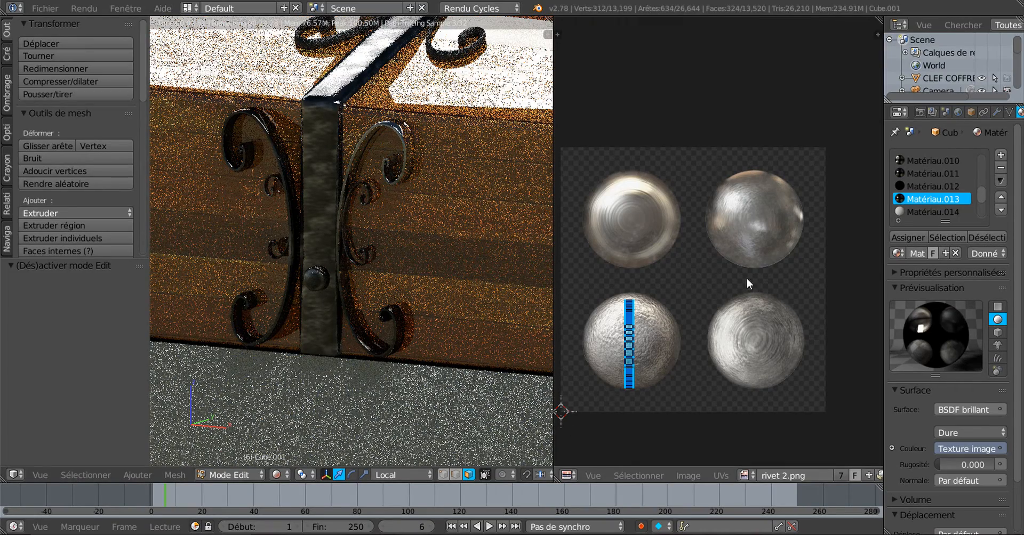
key(g)
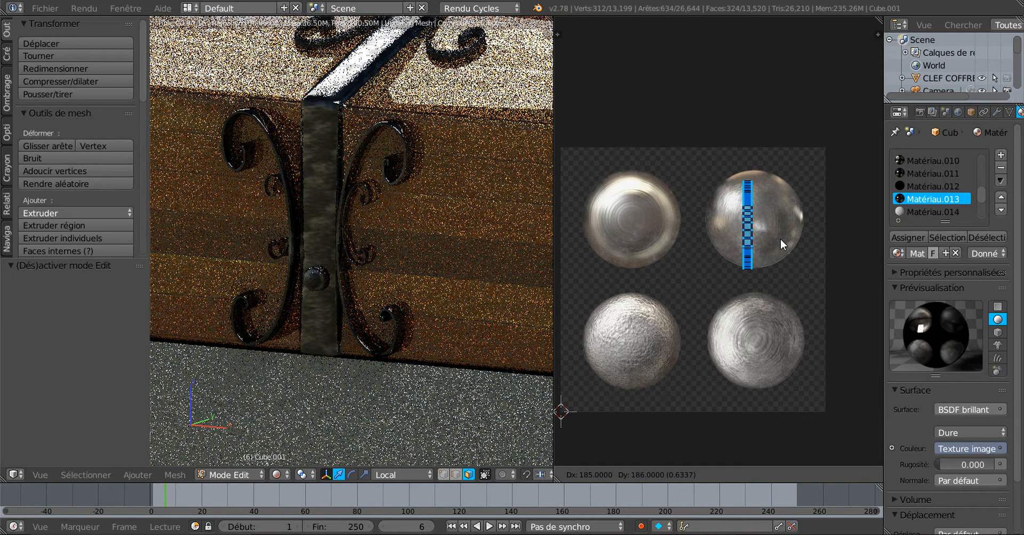
click(937, 135)
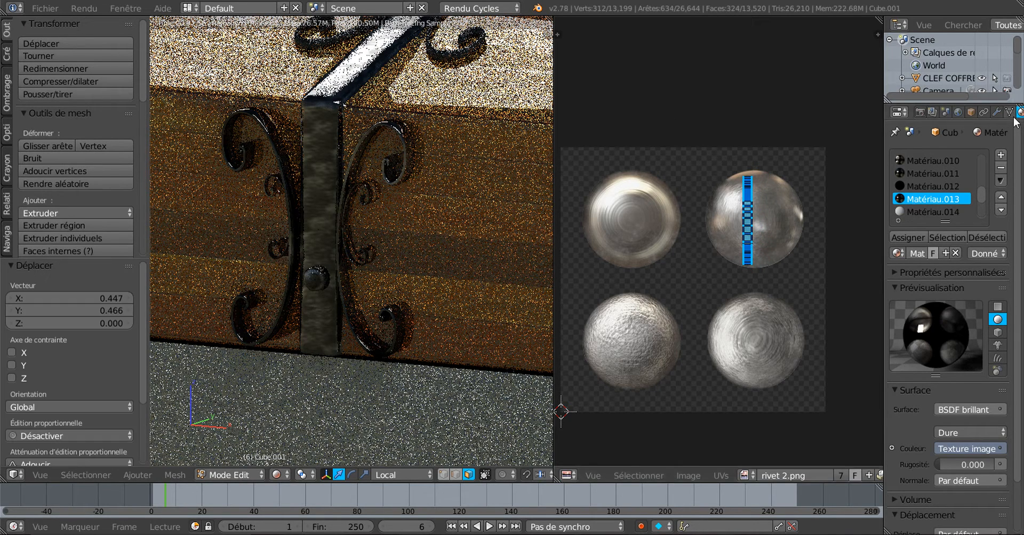
- Set the chest's subdivision modifier view level to 0 and shift the scroll's UVs about 0.034 in X toward the sphere's centre
click(997, 112)
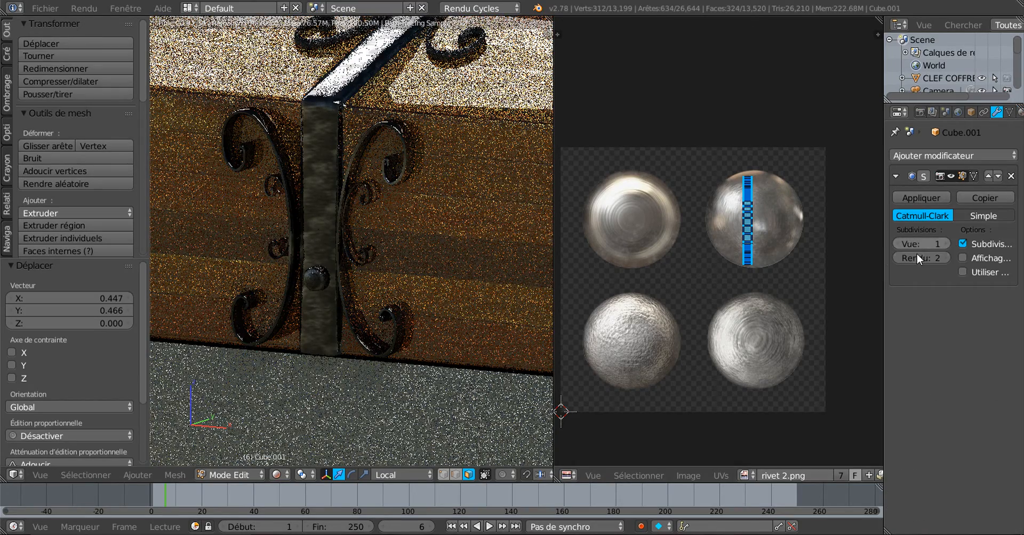
click(894, 244)
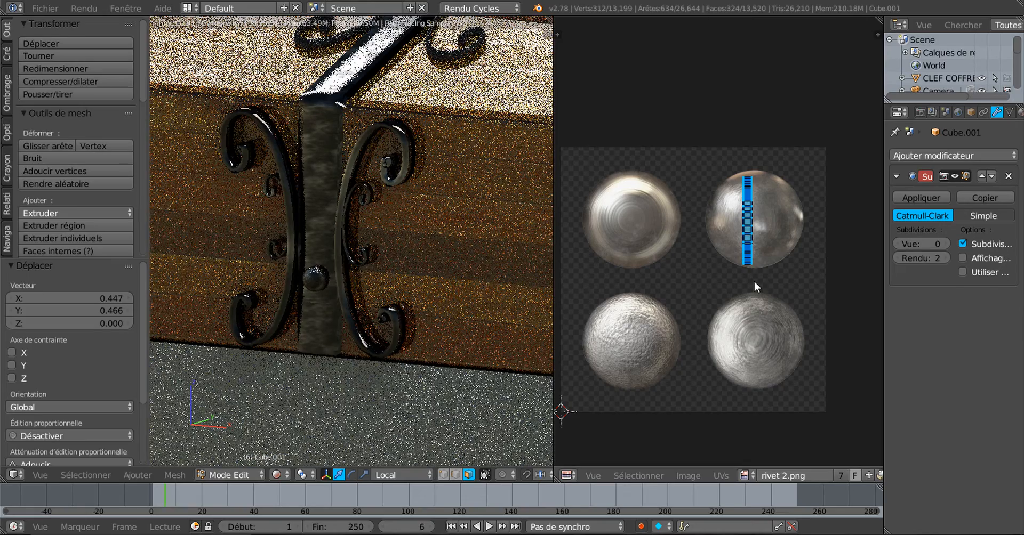
key(g)
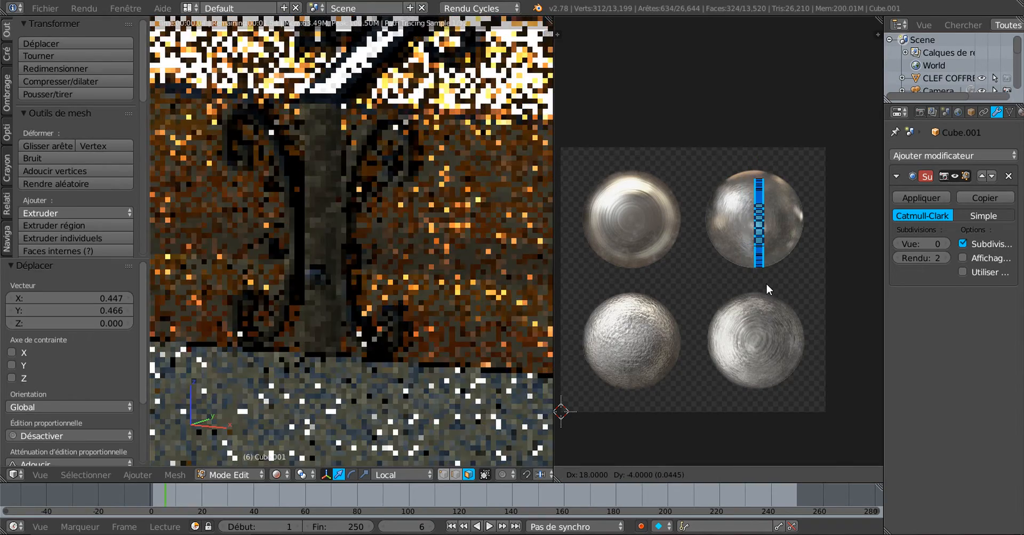
click(763, 283)
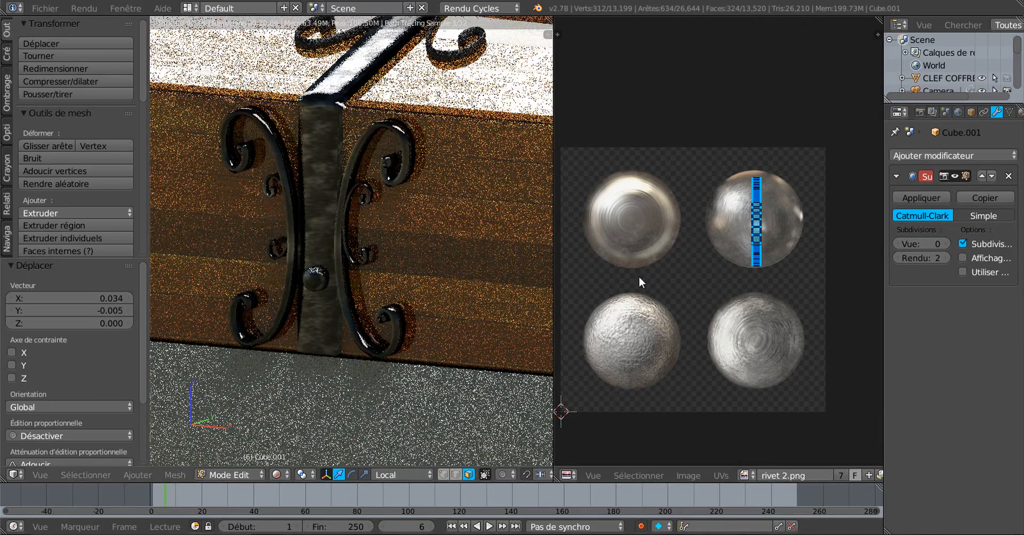
- Move the scroll's UVs onto the texture's upper-left sphere and scale them by about 0.587
key(g)
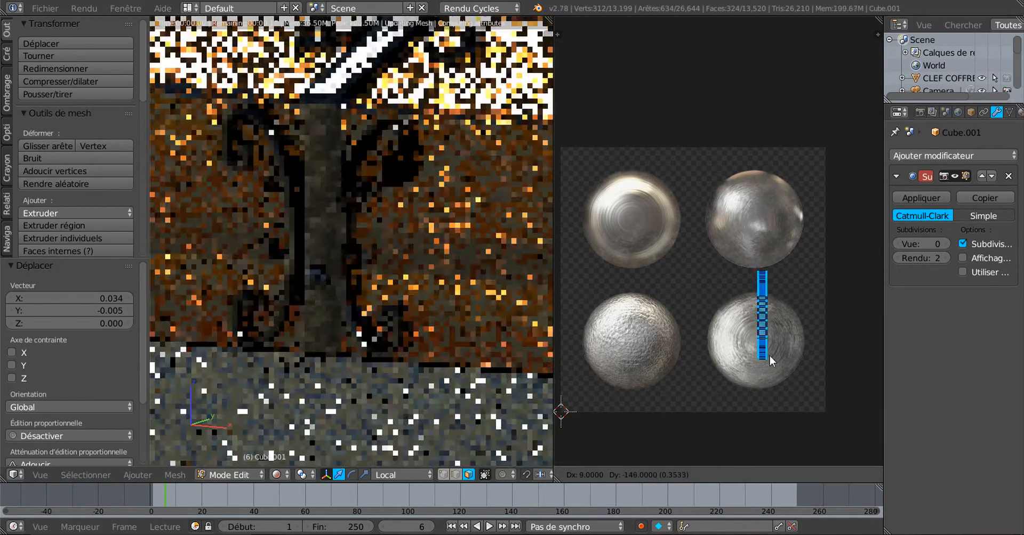
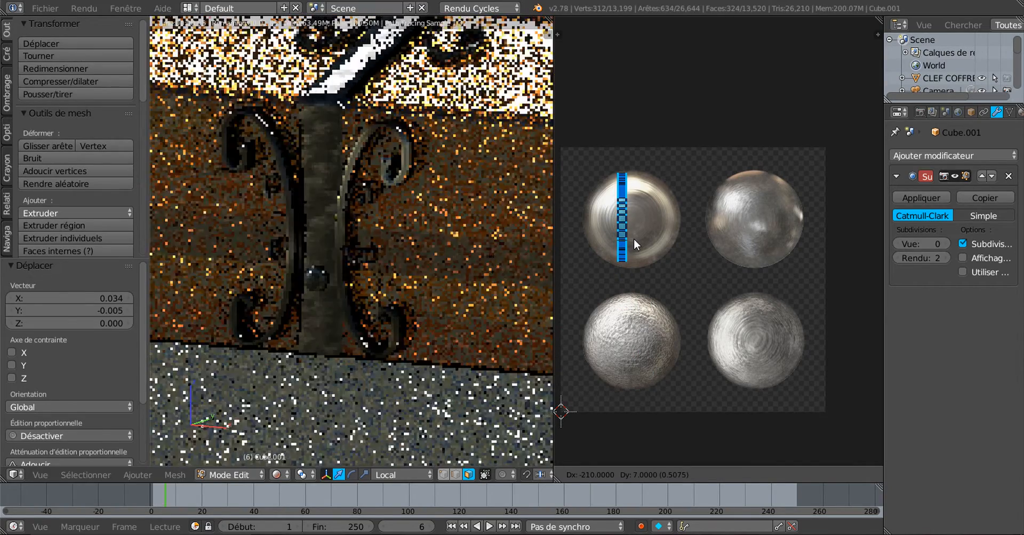
click(635, 242)
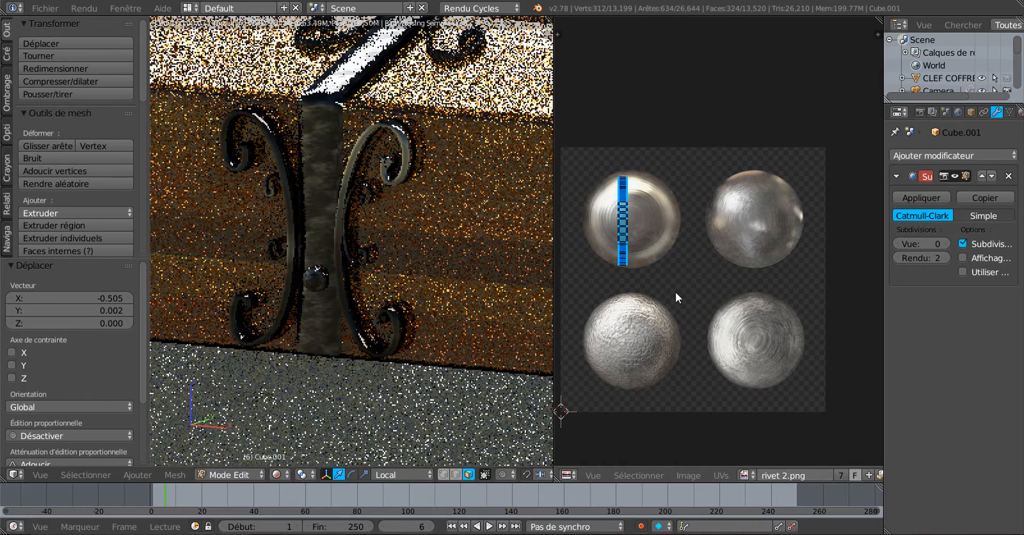
key(s)
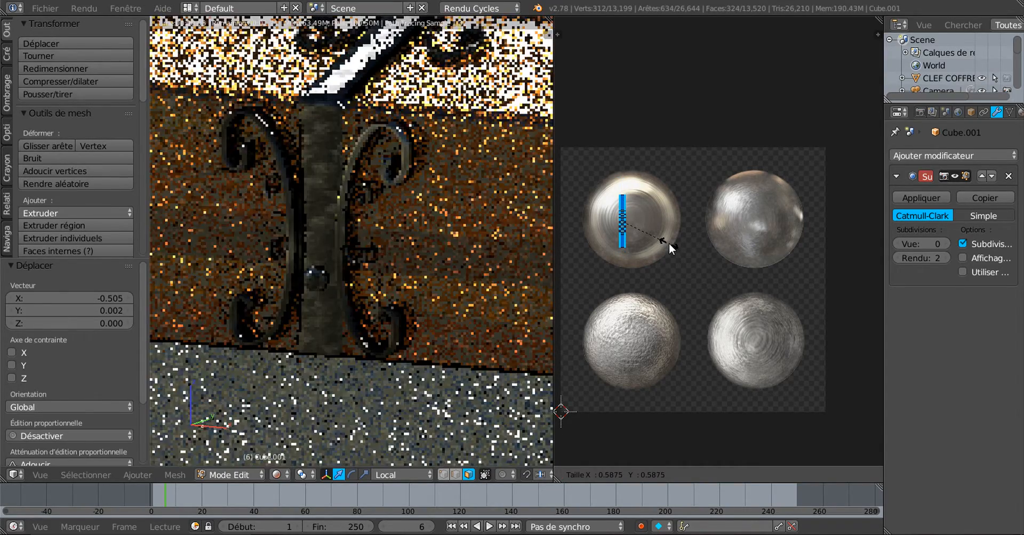
click(668, 243)
- Move the scroll's UVs onto the texture's lower-left hammered sphere and scale them by about 1.784
key(g)
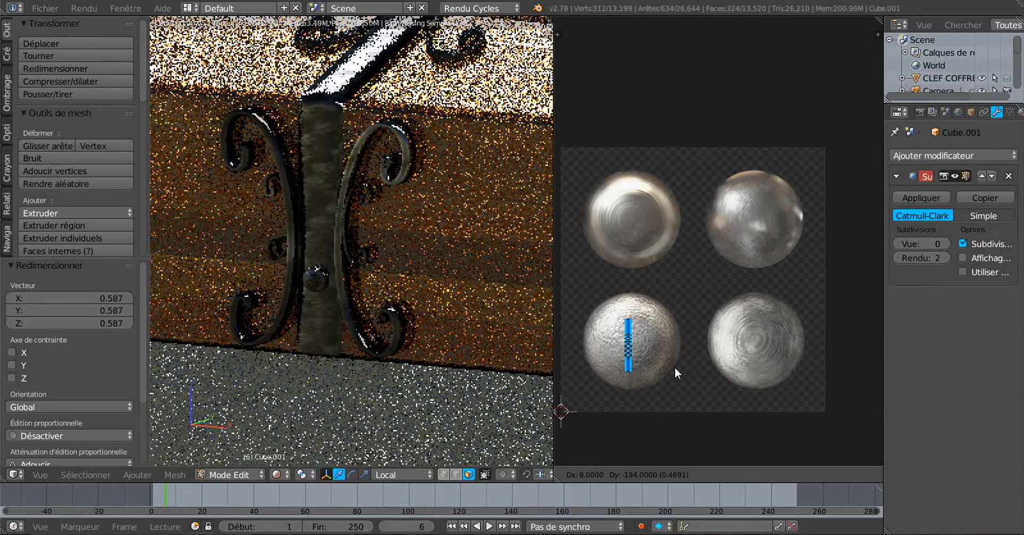
click(673, 367)
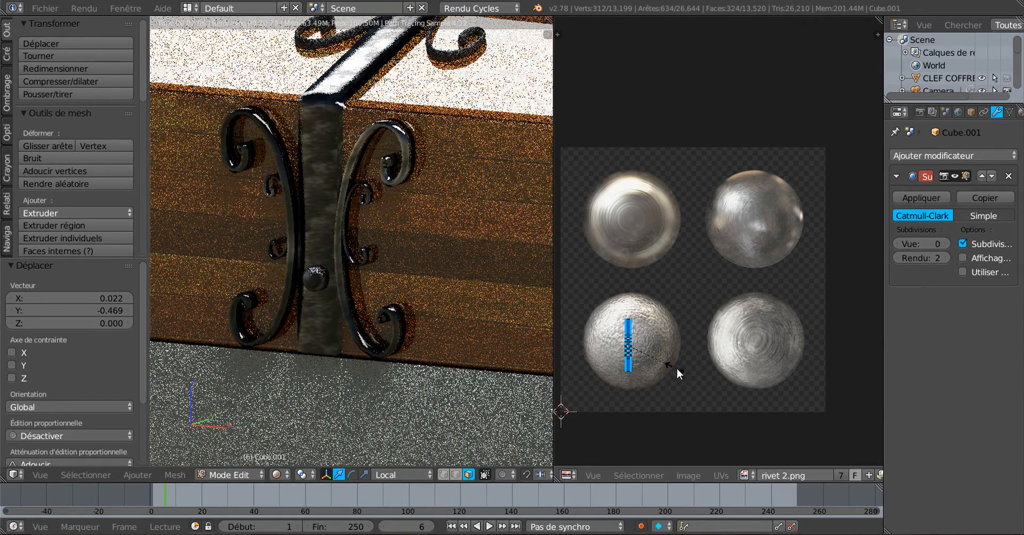
key(s)
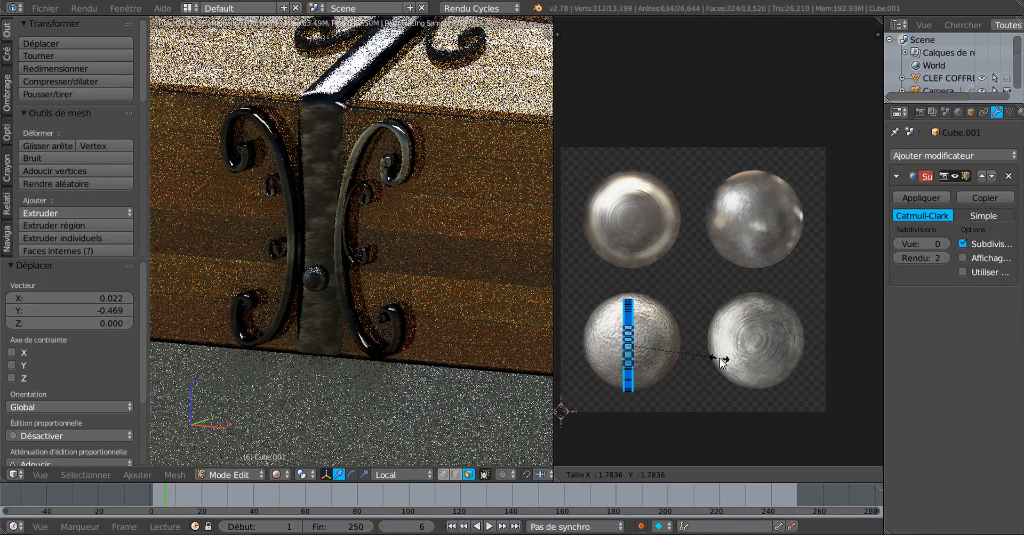
click(720, 360)
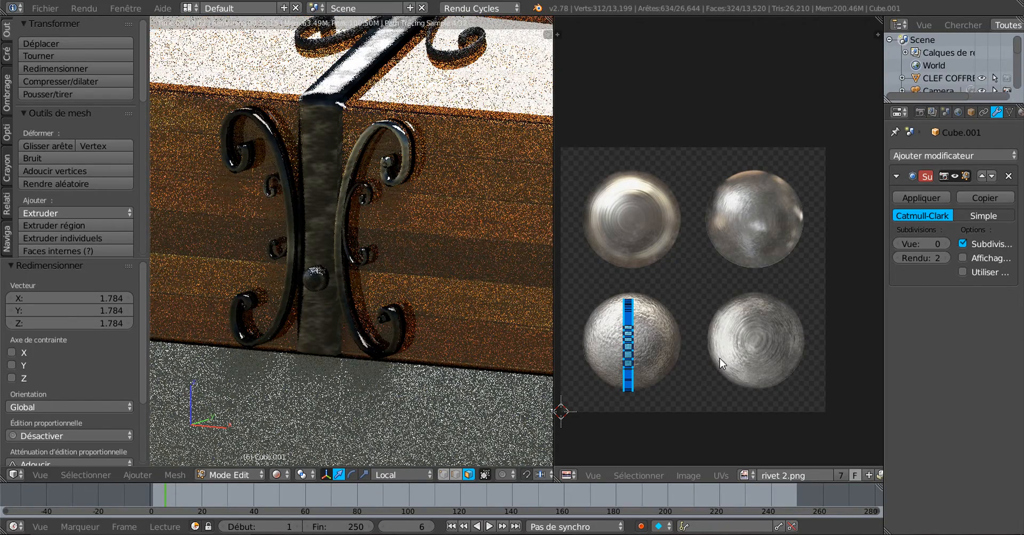
- Move the enlarged scroll UVs onto the texture's upper-right sphere
key(g)
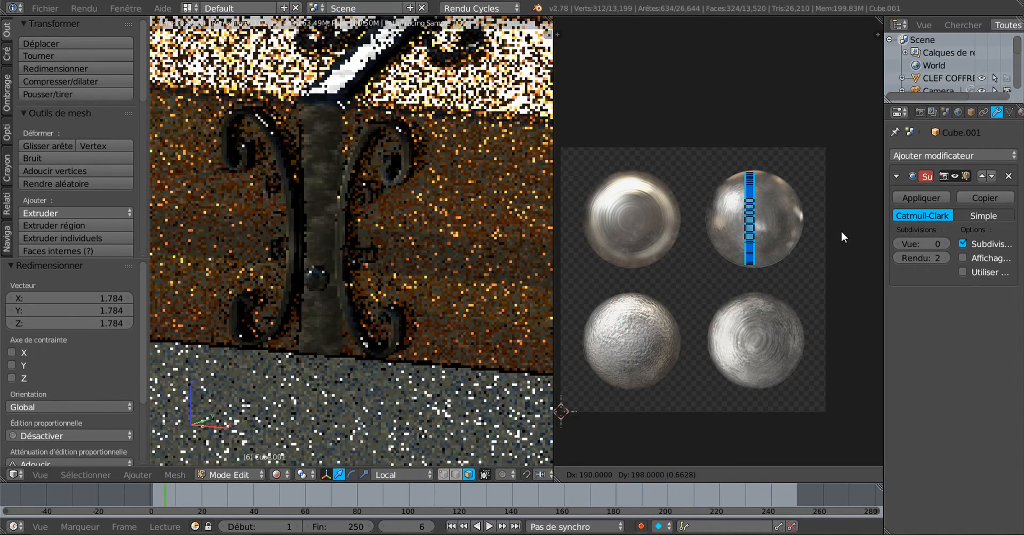
- Place the selected scroll UVs on the upper-right metal sphere of the rivet 2.png texture
click(840, 232)
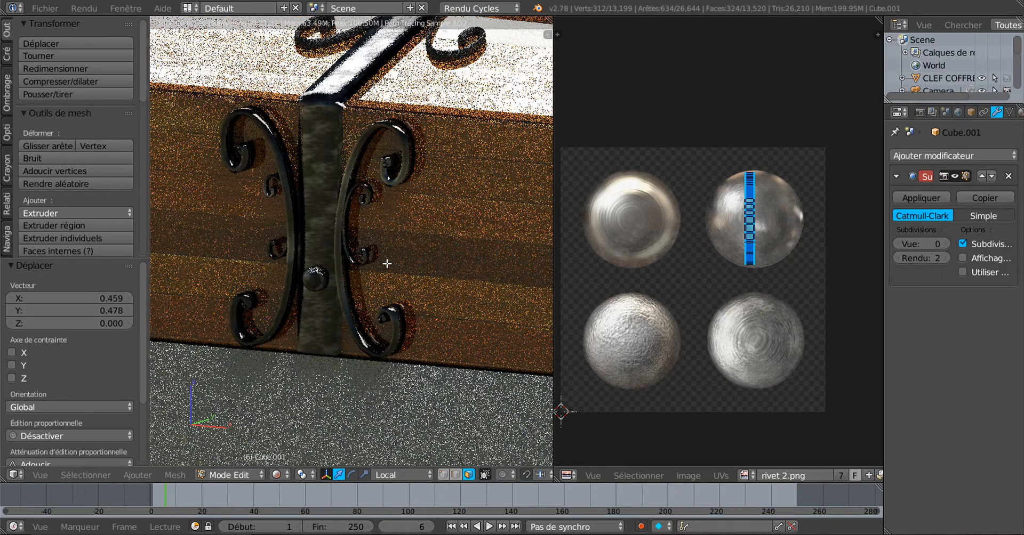
scroll(328, 297, down, 3)
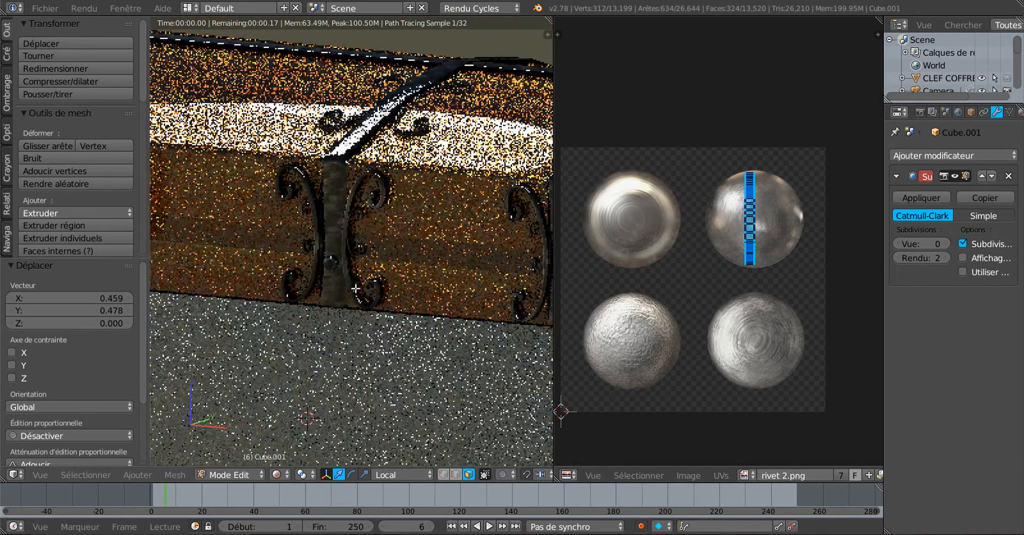
scroll(313, 288, up, 4)
scroll(313, 289, up, 1)
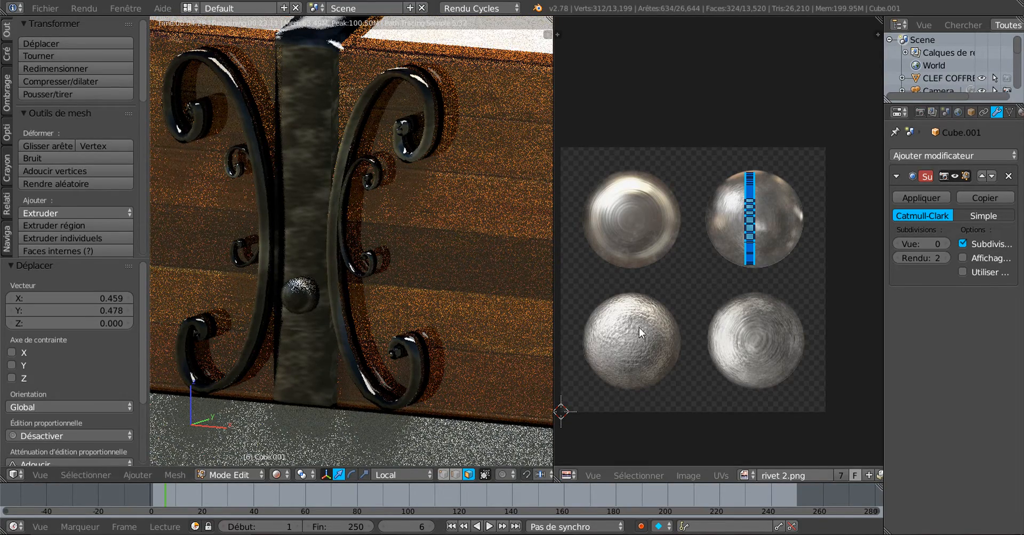
- Examine the rendered chest's scroll ornaments, straps and rivets from the front and the end
scroll(633, 333, down, 1)
scroll(354, 309, down, 7)
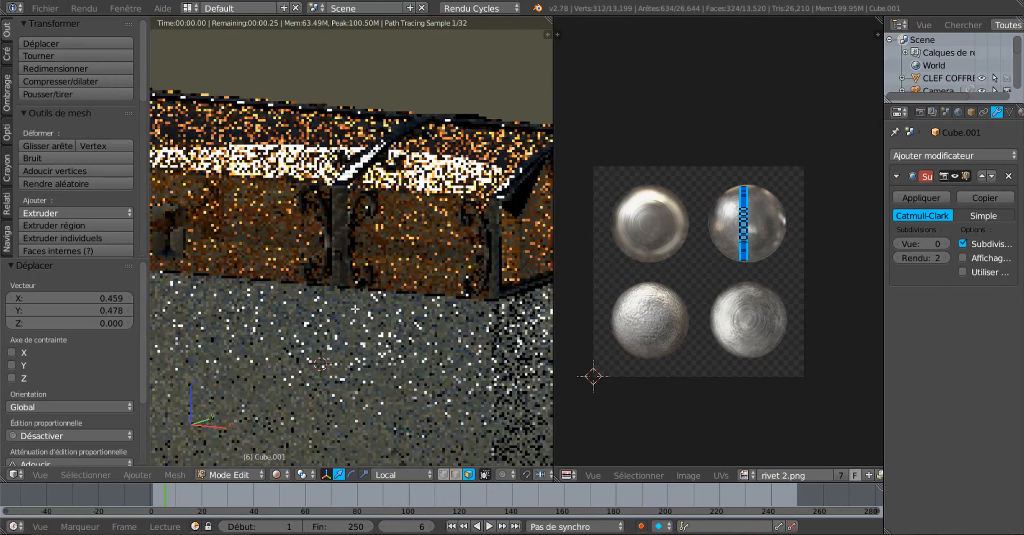
scroll(330, 314, down, 1)
middle_drag(299, 335, 326, 350)
scroll(327, 351, up, 2)
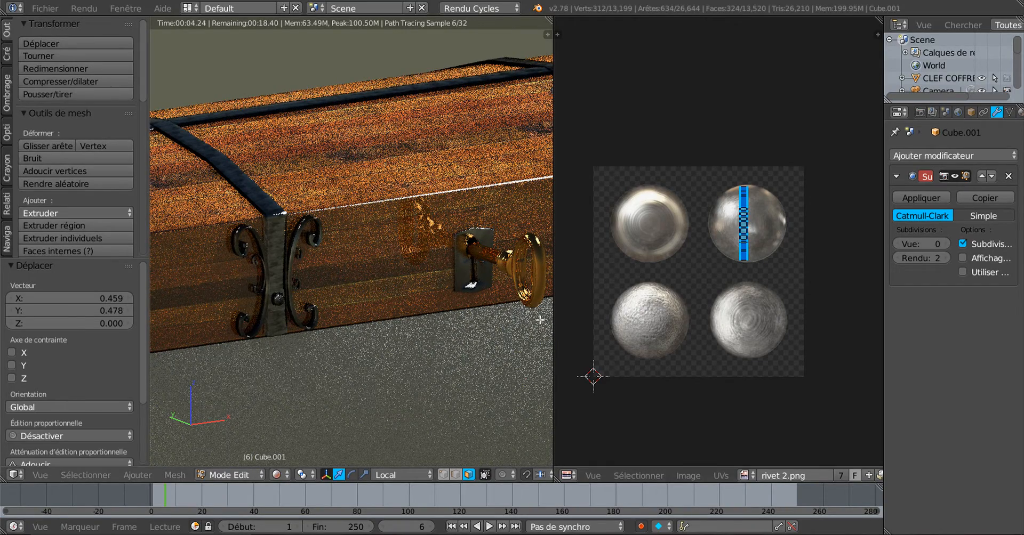
scroll(421, 390, down, 1)
scroll(422, 390, down, 2)
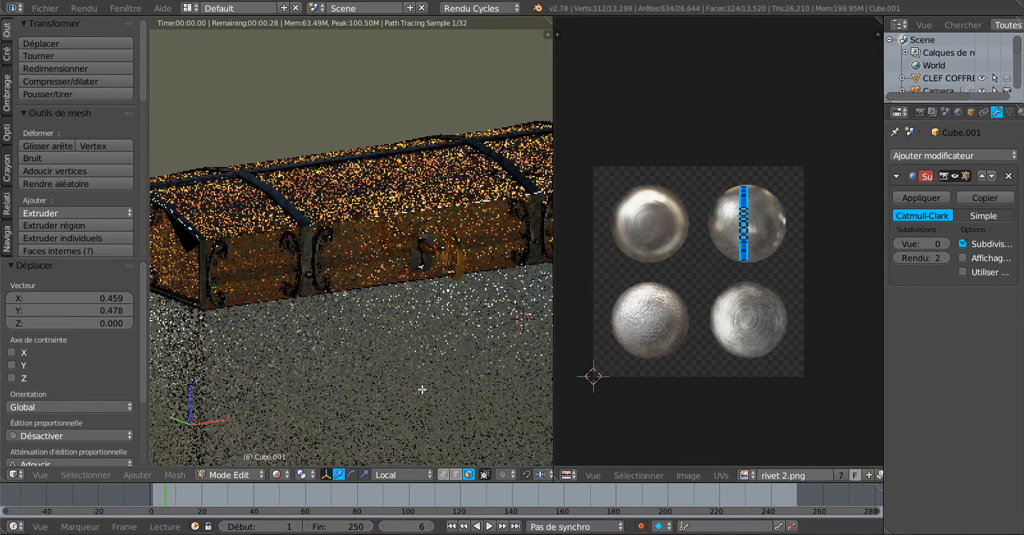
middle_drag(412, 366, 334, 321)
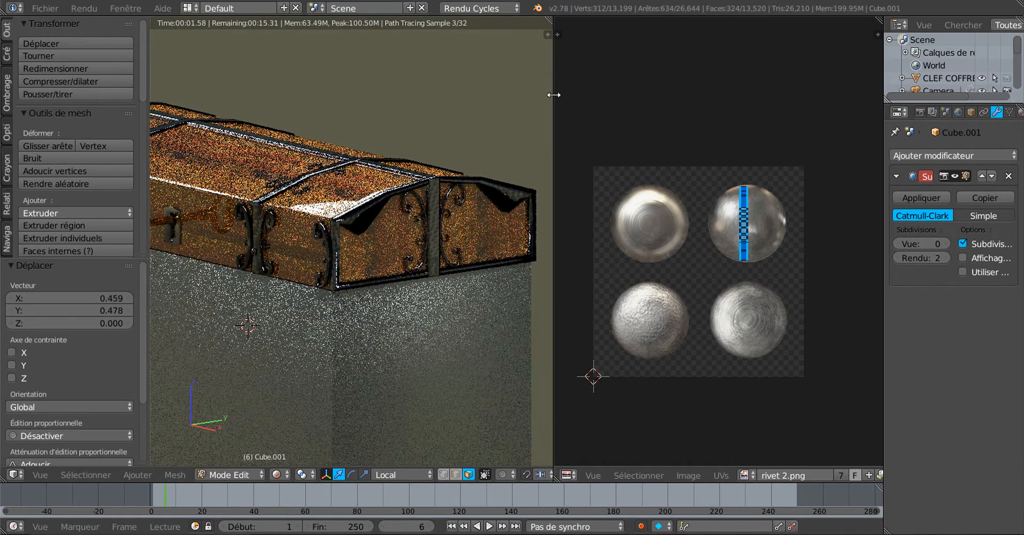
- Enlarge the 3D view to absorb the UV image editor and slightly widen the properties area
drag(553, 96, 670, 97)
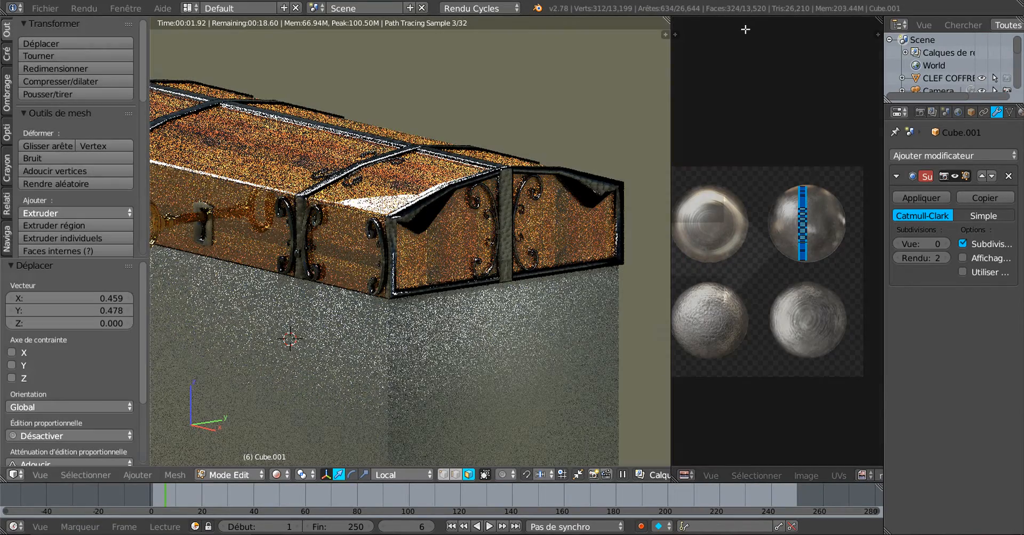
drag(667, 21, 674, 103)
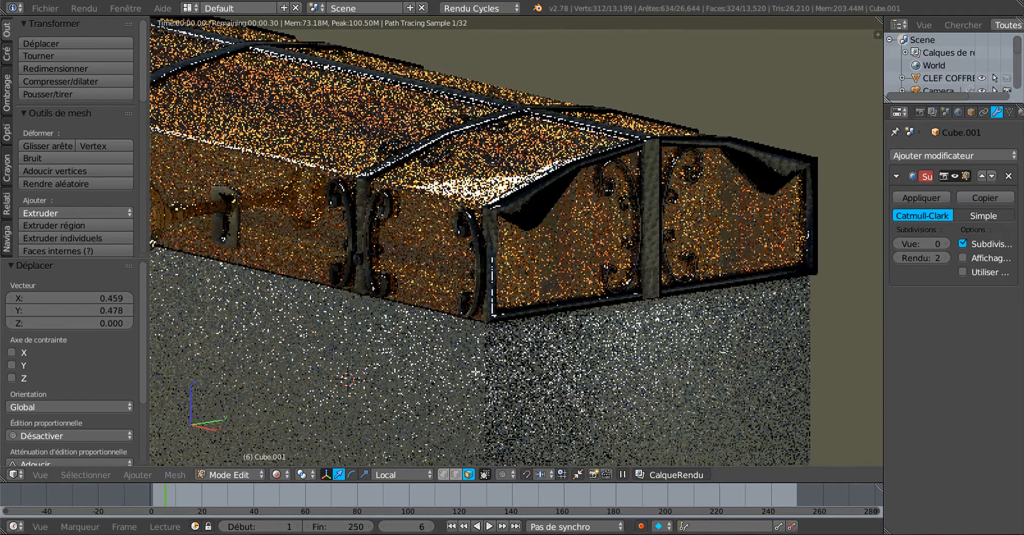
scroll(419, 347, down, 2)
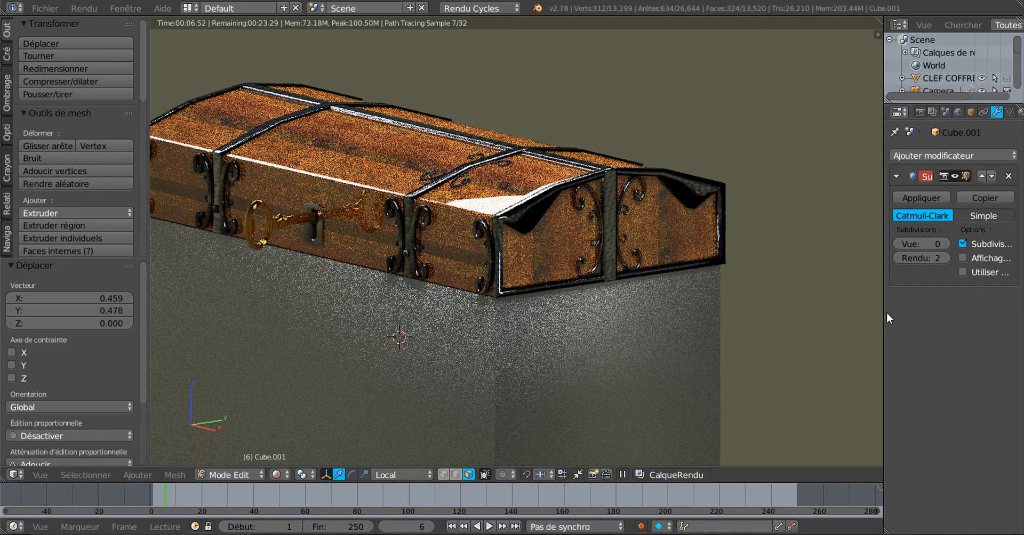
drag(882, 303, 863, 303)
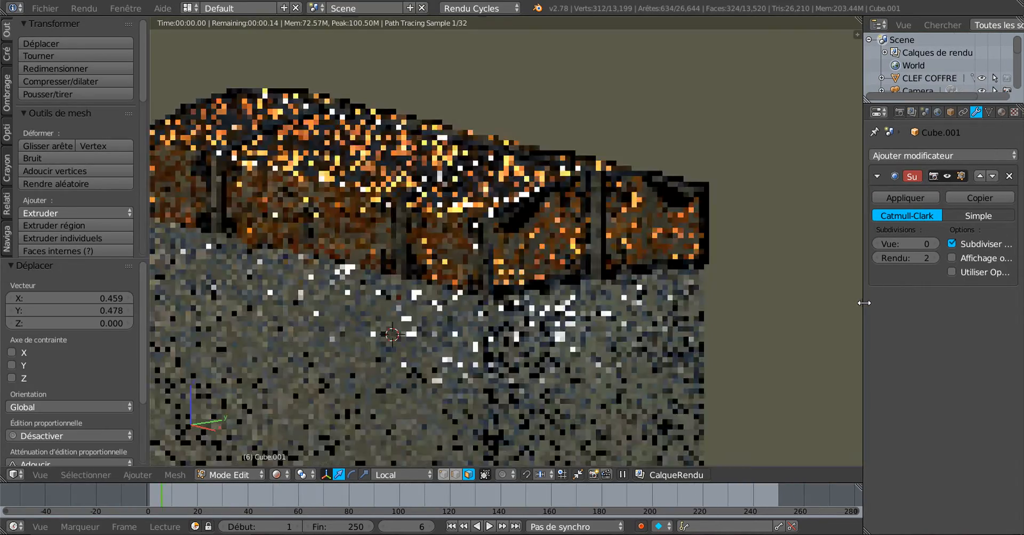
scroll(531, 338, up, 2)
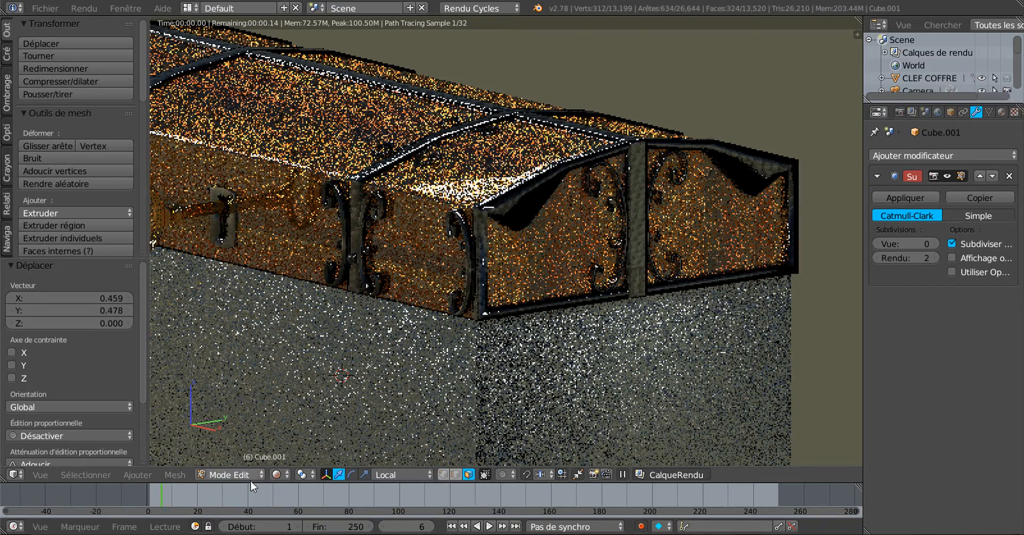
- Switch the 3D view's shading from rendered to Solid
click(276, 475)
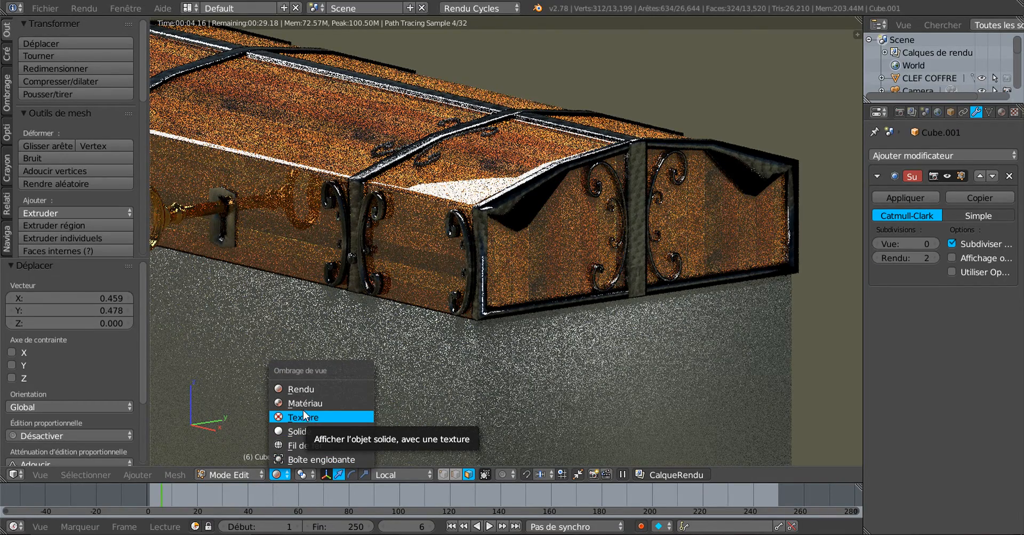
click(297, 432)
scroll(544, 380, up, 2)
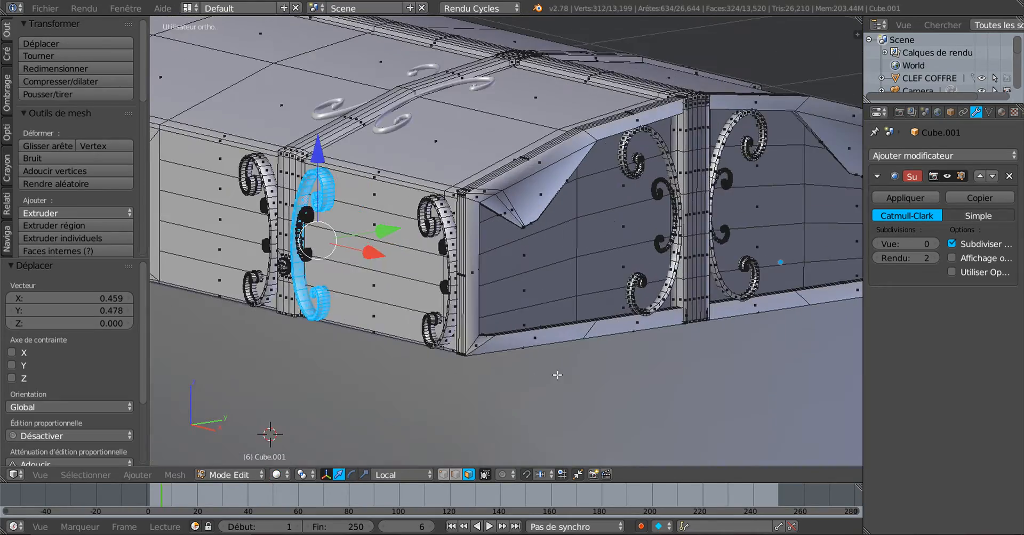
- Select the six adjoining front faces near the base of the central strap on one end of the chest
scroll(551, 374, down, 3)
middle_drag(509, 376, 481, 369)
scroll(462, 358, up, 2)
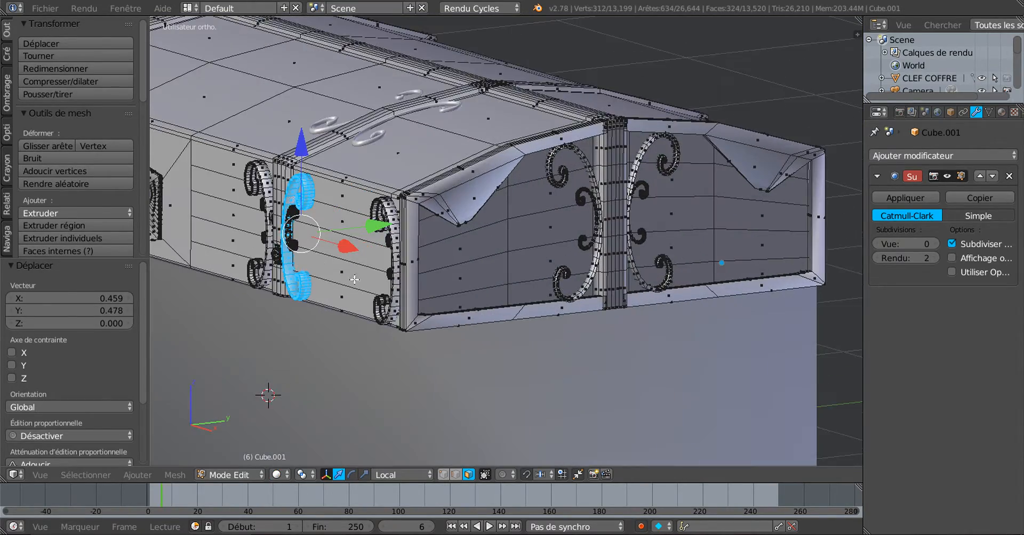
middle_drag(392, 295, 408, 297)
middle_drag(517, 303, 446, 303)
scroll(445, 303, up, 3)
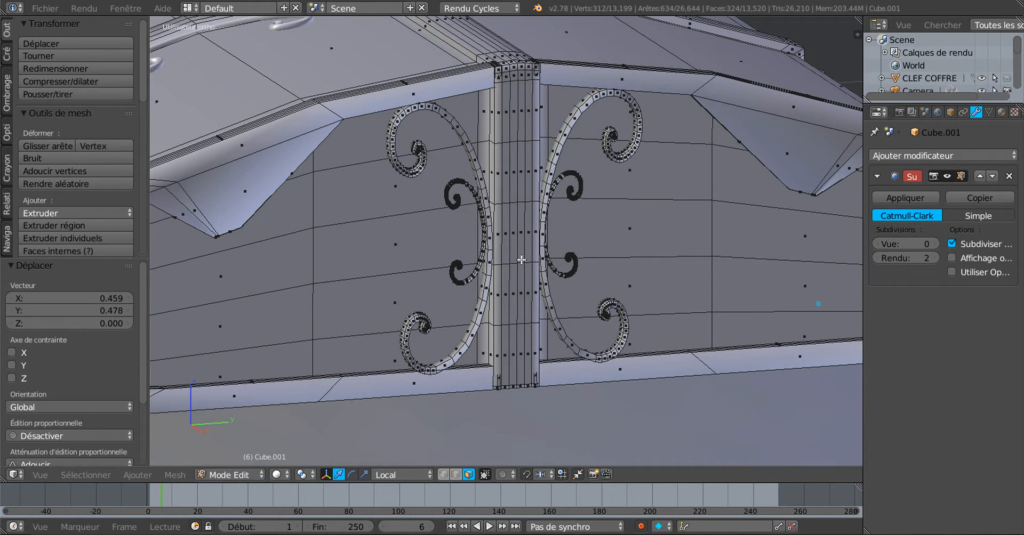
shift+middle_drag(526, 309, 537, 261)
scroll(536, 262, up, 2)
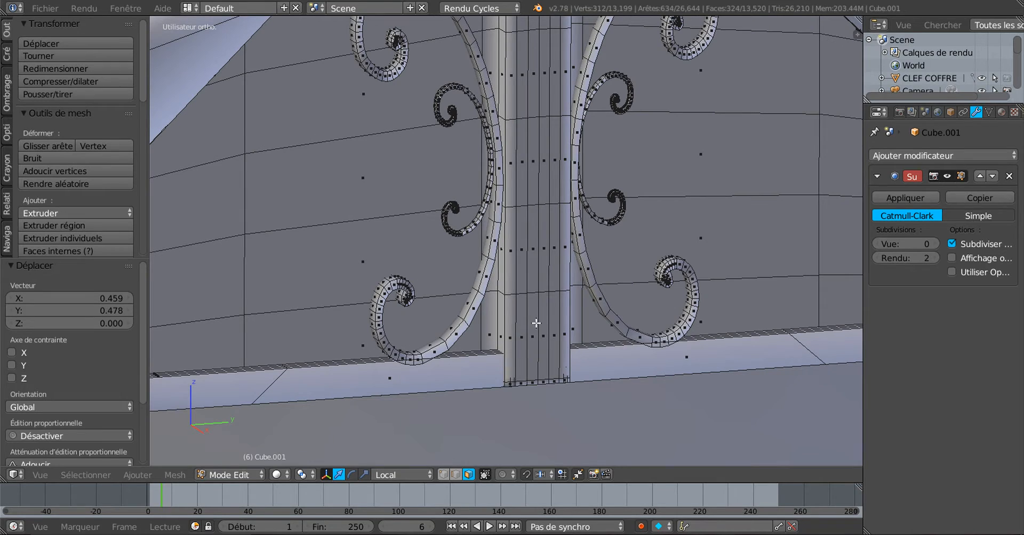
click(467, 473)
click(514, 328)
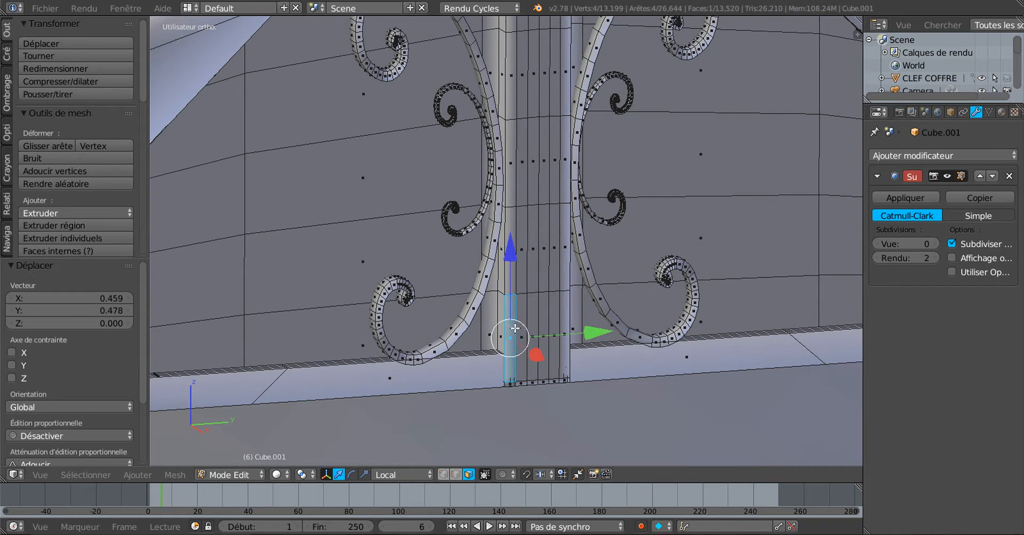
shift+click(527, 323)
shift+click(519, 324)
shift+click(544, 324)
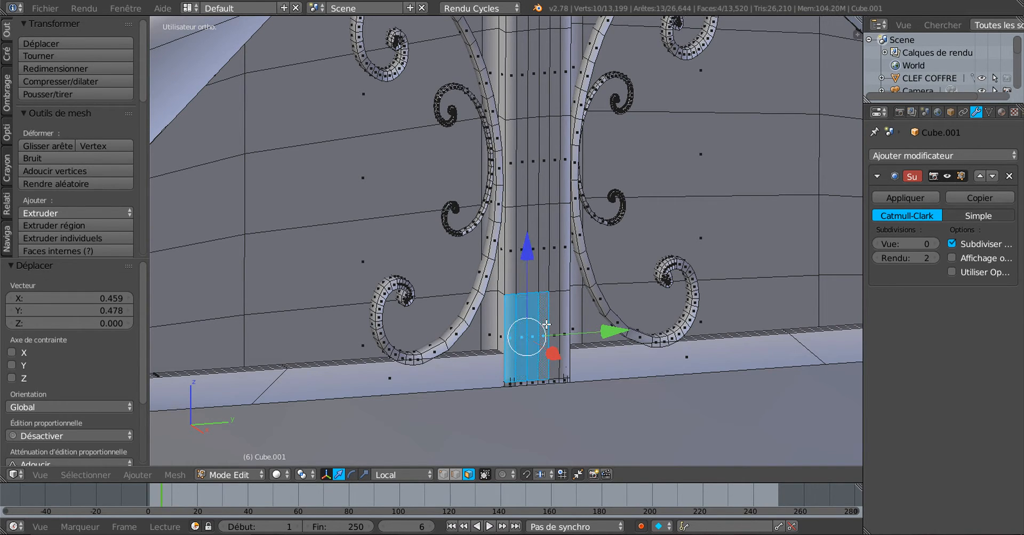
shift+click(555, 323)
shift+click(563, 324)
scroll(555, 331, down, 4)
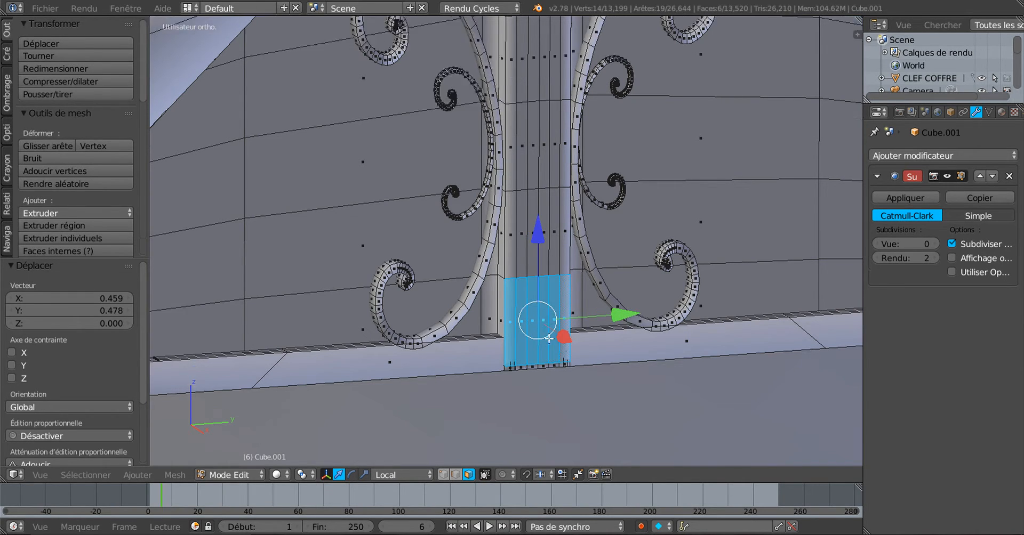
- Add the six matching faces near the base of the opposite end's central strap to the selection
scroll(481, 349, down, 1)
middle_drag(462, 349, 549, 369)
scroll(549, 347, up, 6)
shift+click(585, 230)
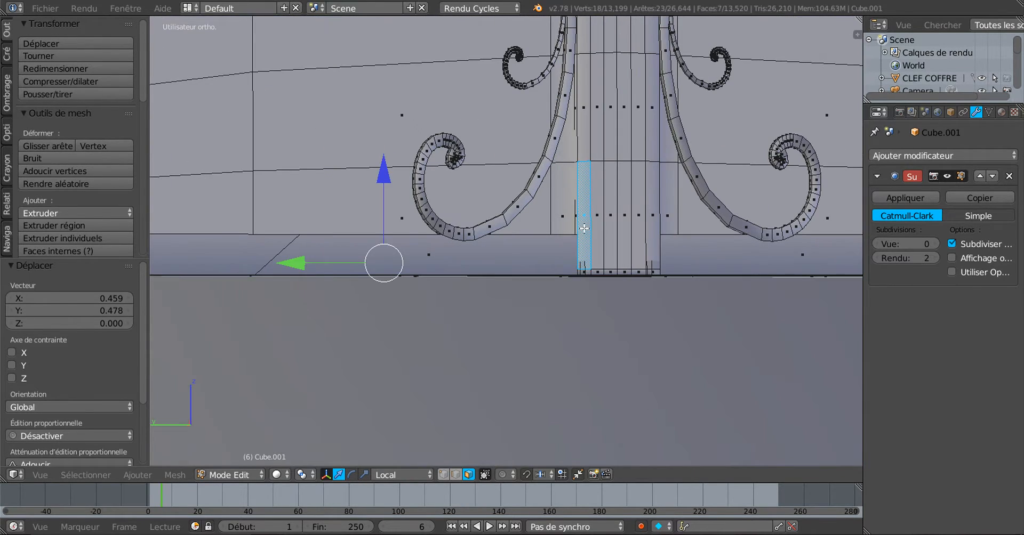
shift+click(597, 223)
shift+click(611, 220)
shift+click(625, 221)
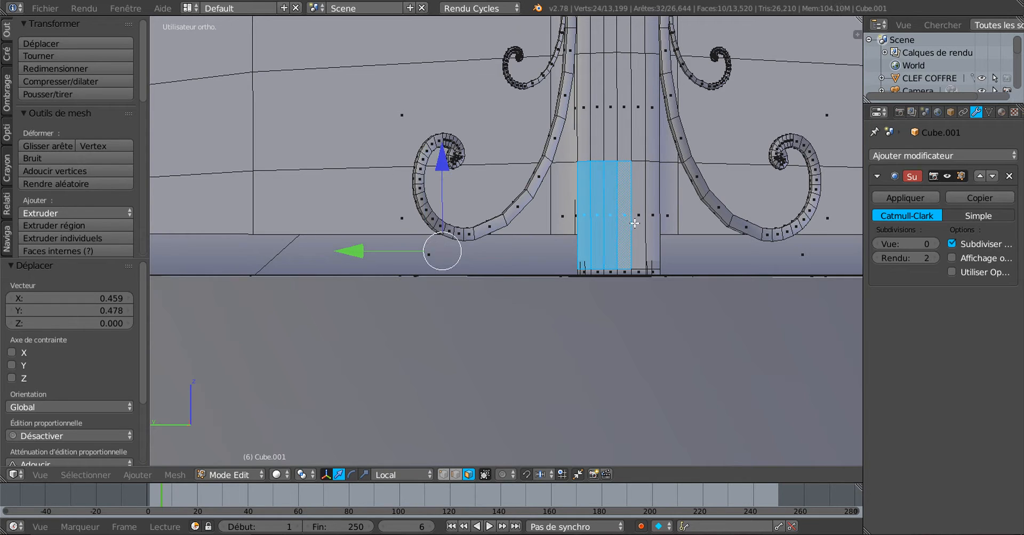
shift+click(638, 222)
shift+click(653, 221)
scroll(654, 222, down, 5)
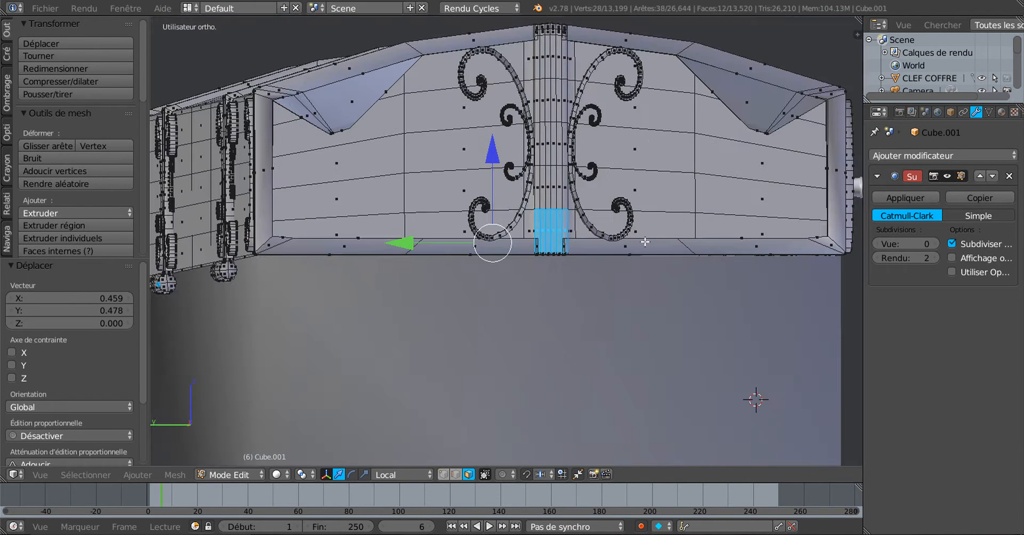
- Set the 3D view's pivot point to individual origins (Origines individuelles)
middle_drag(589, 280, 559, 288)
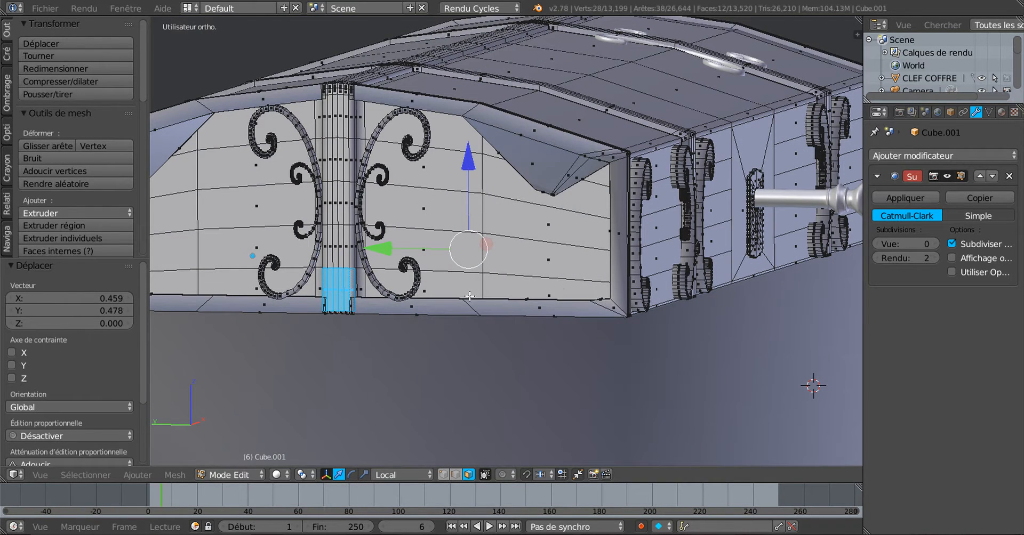
middle_drag(469, 296, 551, 274)
scroll(427, 286, up, 2)
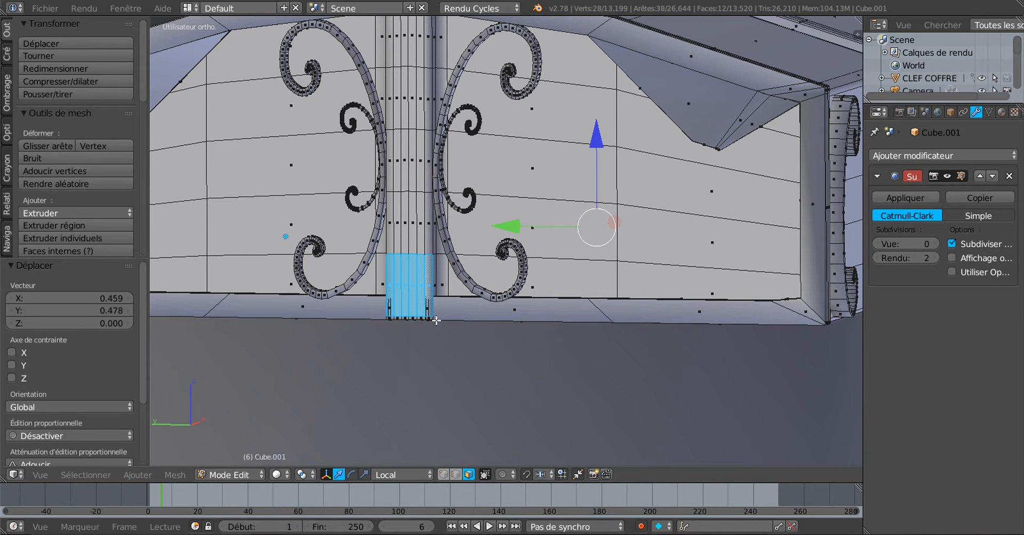
middle_drag(436, 320, 493, 317)
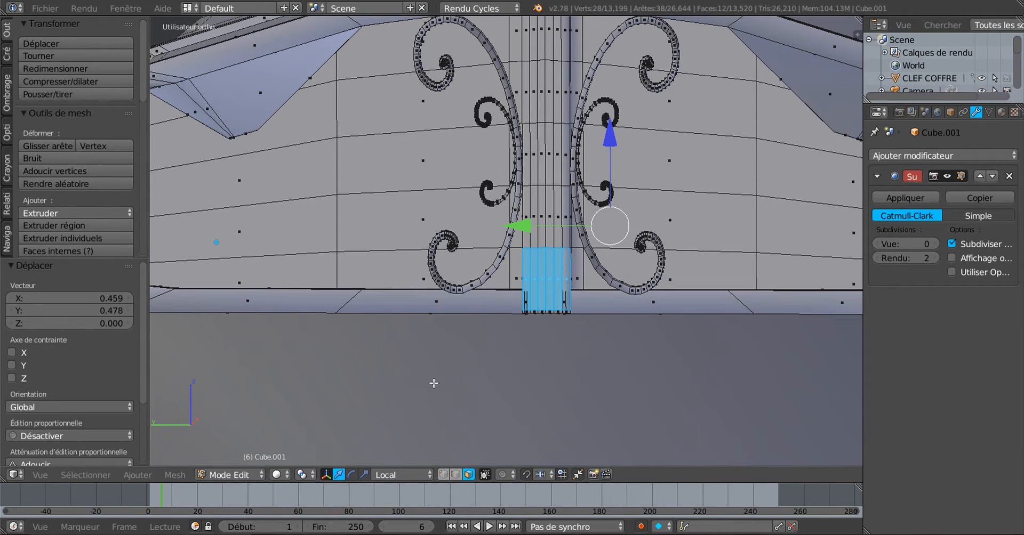
click(304, 475)
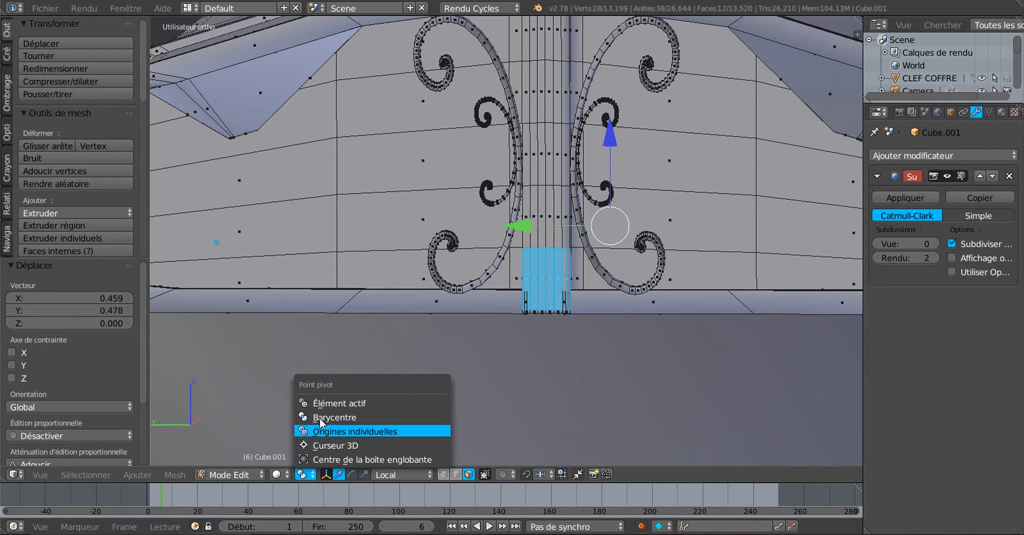
click(325, 432)
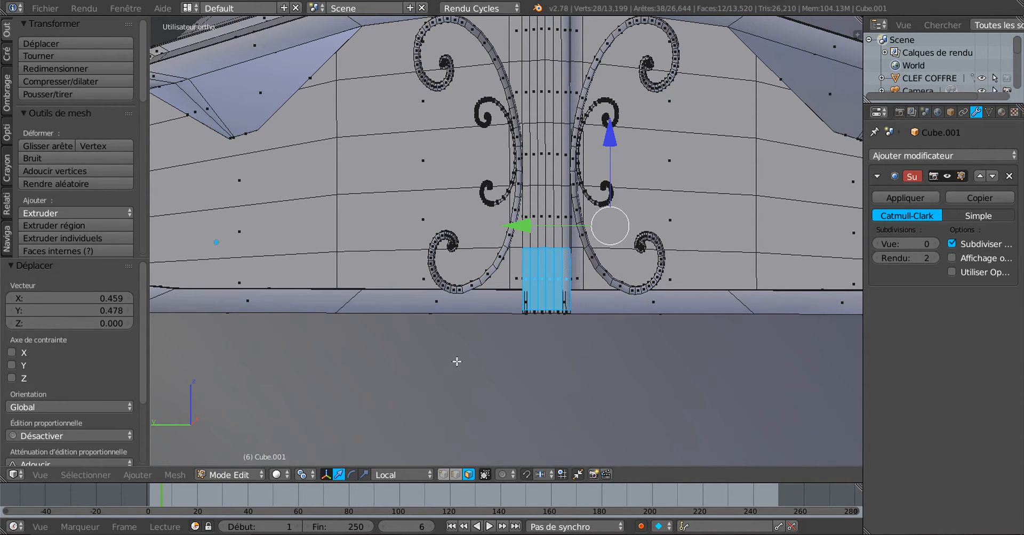
- Inset the selected strap faces on both ends of the chest with a thickness of 0.0345
scroll(487, 339, down, 4)
middle_drag(401, 315, 340, 312)
shift+middle_drag(528, 302, 451, 317)
scroll(482, 312, up, 3)
scroll(592, 332, up, 3)
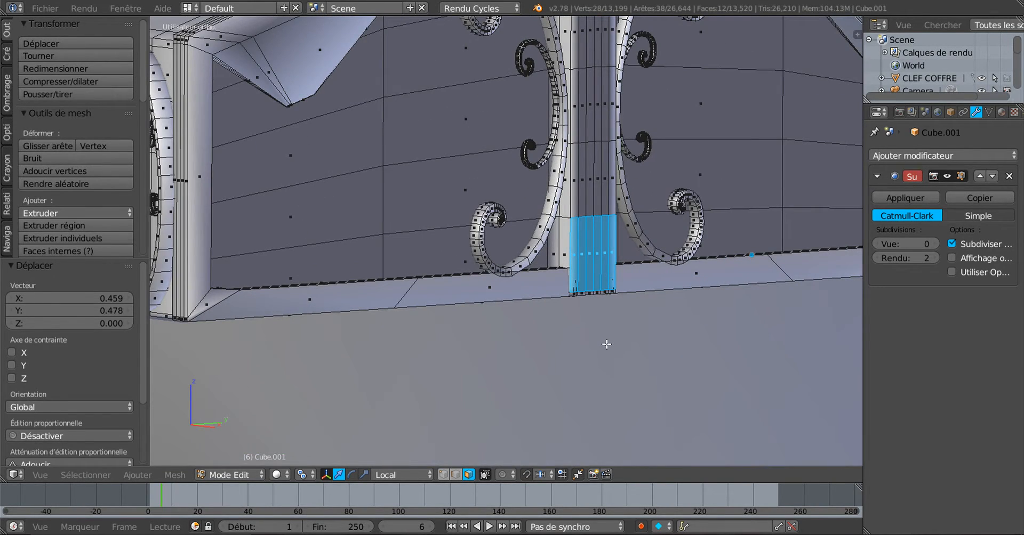
key(i)
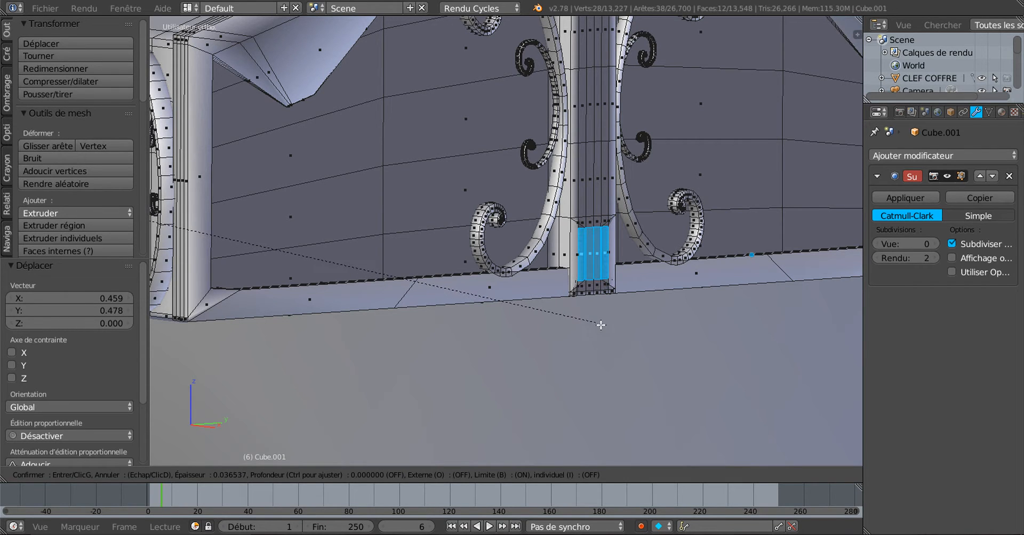
click(599, 325)
scroll(599, 324, up, 4)
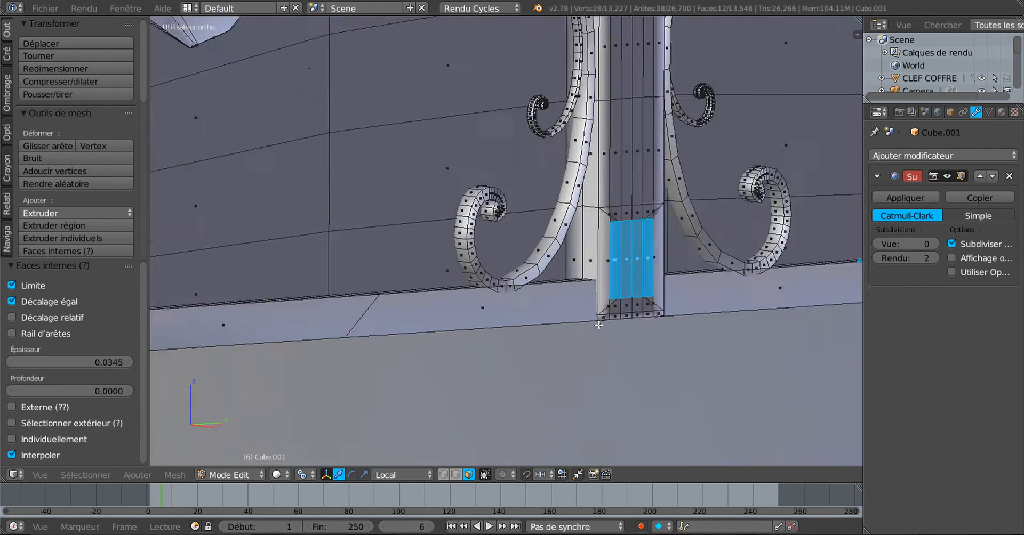
- Examine the inset faces at the strap bases on both ends of the chest
middle_drag(599, 324, 560, 321)
key(KP_Decimal)
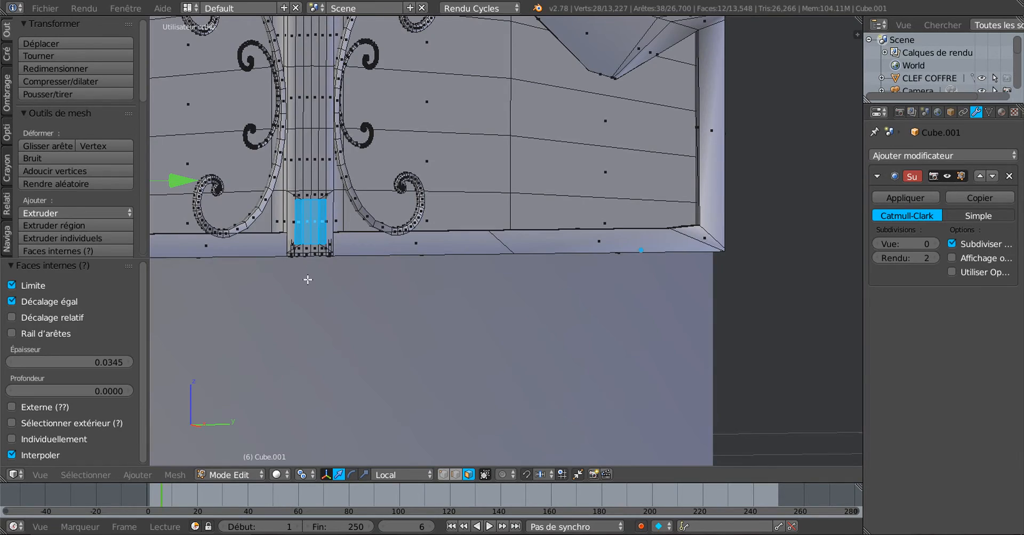
scroll(308, 280, down, 4)
middle_drag(323, 330, 553, 329)
scroll(496, 321, up, 6)
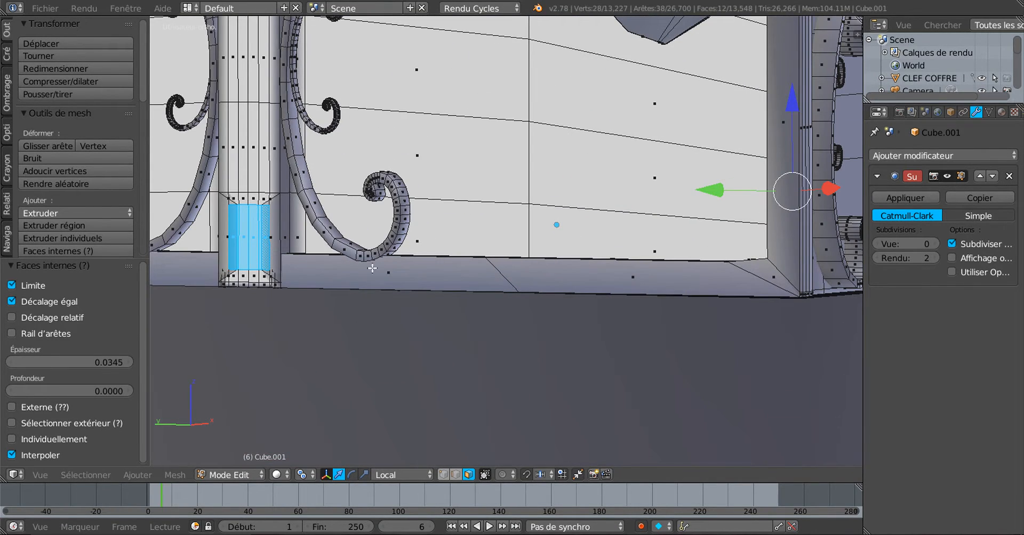
middle_drag(372, 268, 471, 268)
shift+middle_drag(613, 268, 435, 284)
scroll(513, 275, up, 1)
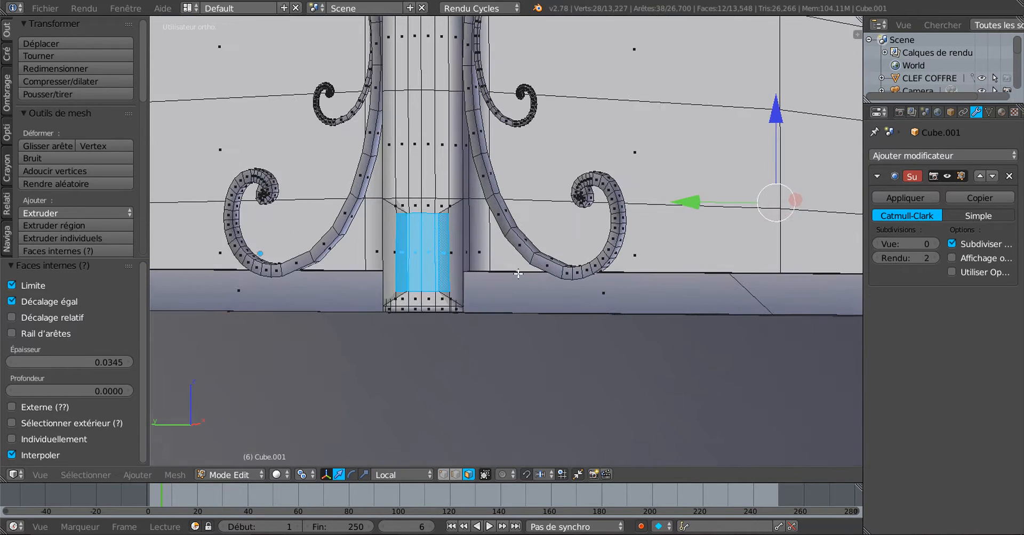
middle_drag(520, 274, 543, 272)
shift+middle_drag(643, 277, 411, 291)
scroll(541, 217, up, 4)
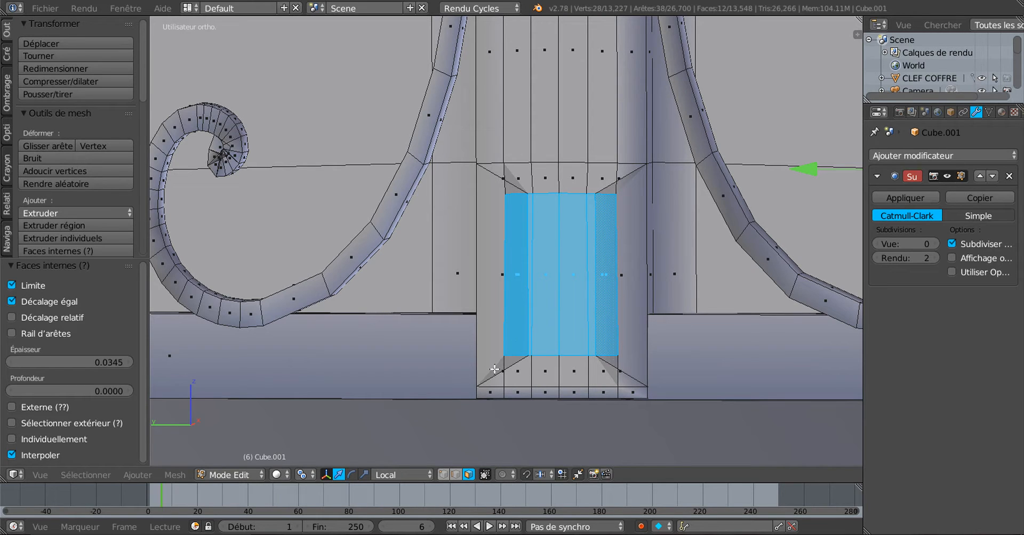
- Undo the last inset and inset the strap faces on both ends again with a thickness of 0.01
scroll(507, 196, up, 1)
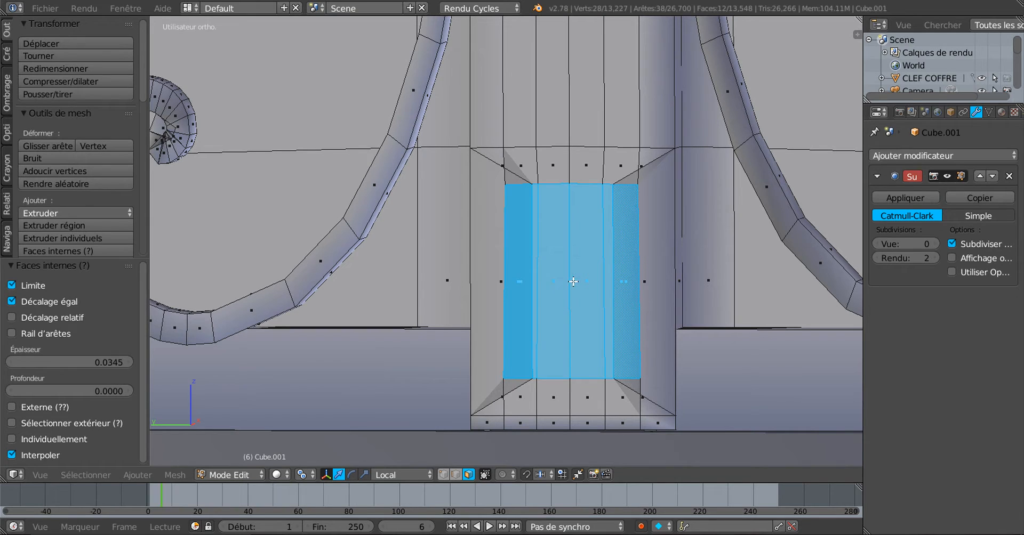
key(ctrl+z)
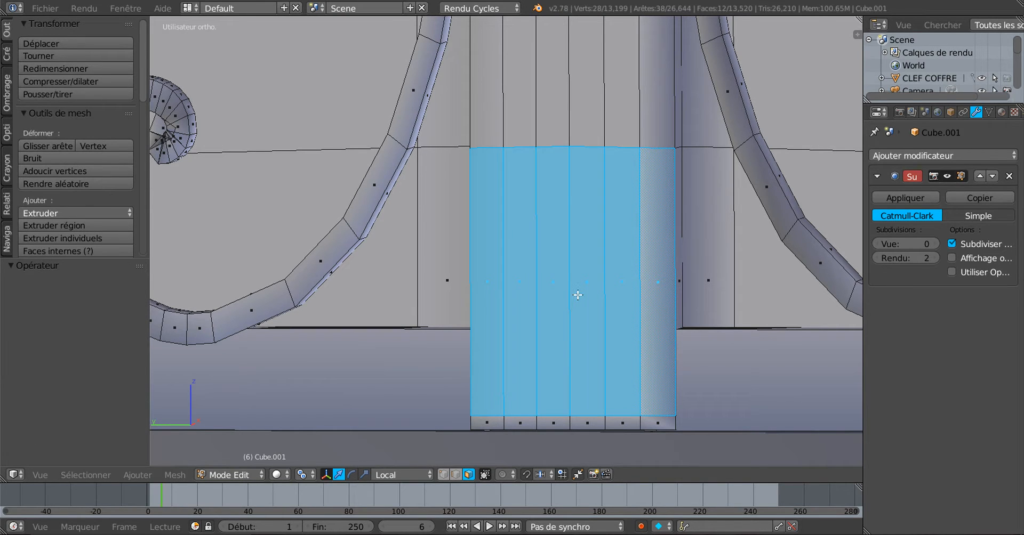
key(i)
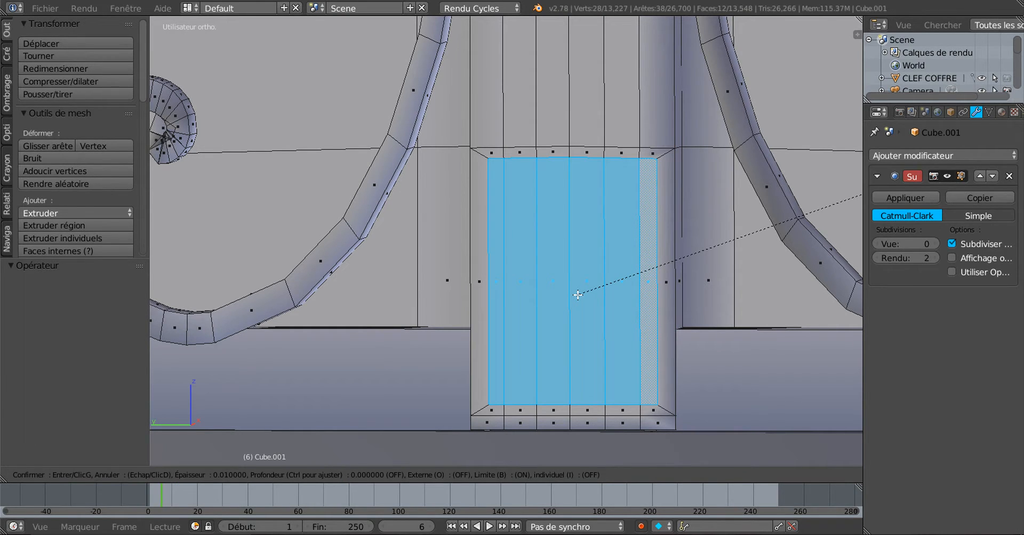
click(577, 295)
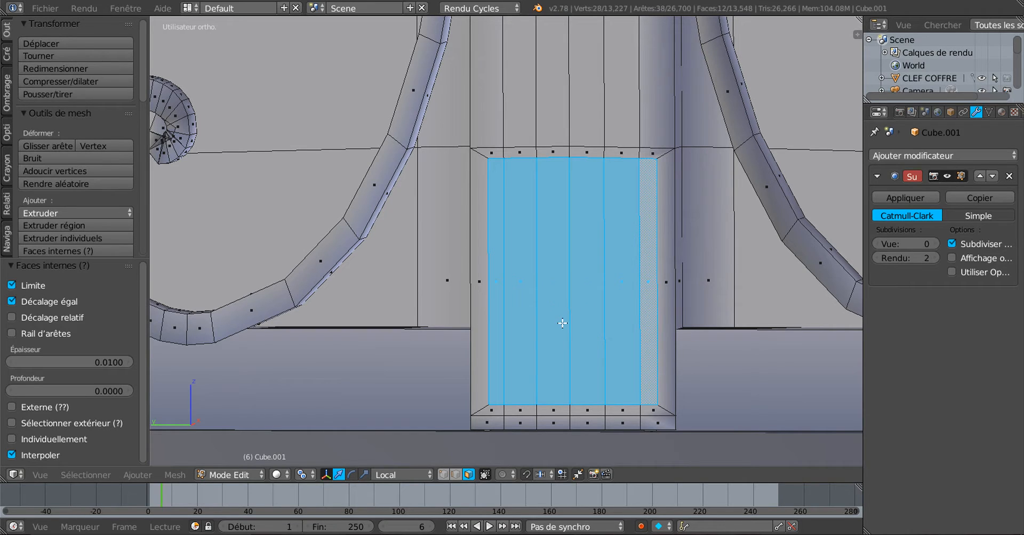
- Switch to the scale manipulator and leave the pivot point on individual origins (Origines individuelles)
click(364, 474)
scroll(608, 258, down, 5)
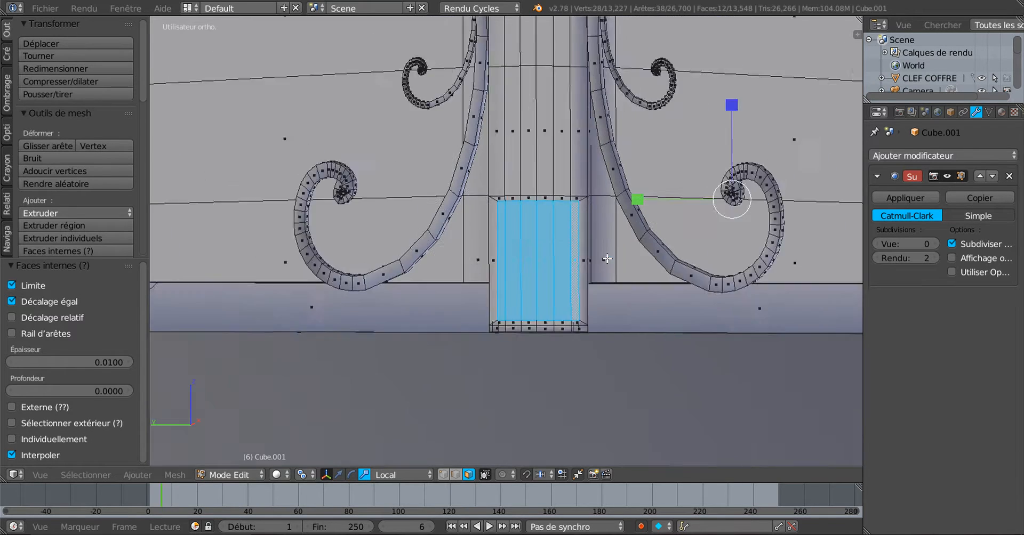
click(304, 475)
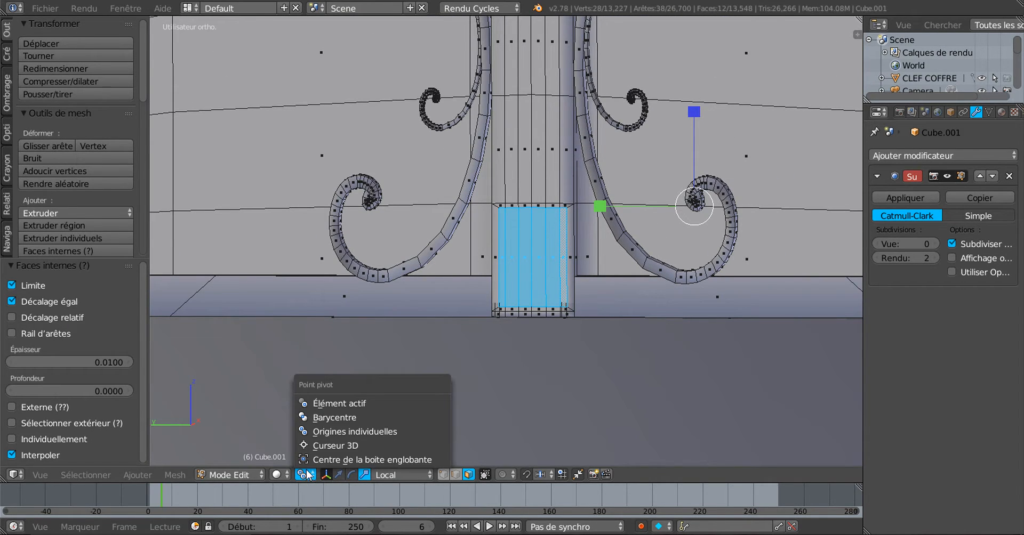
click(323, 417)
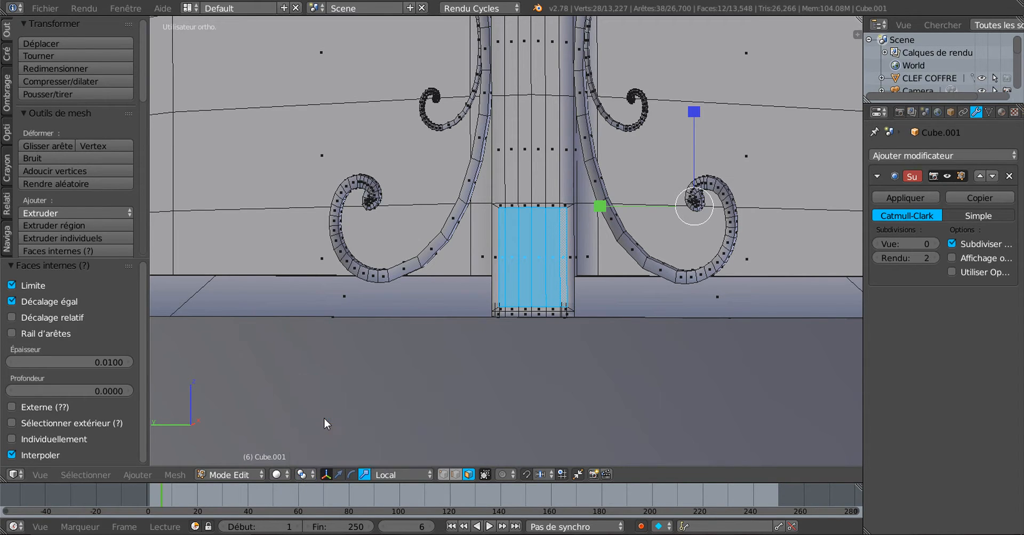
click(303, 475)
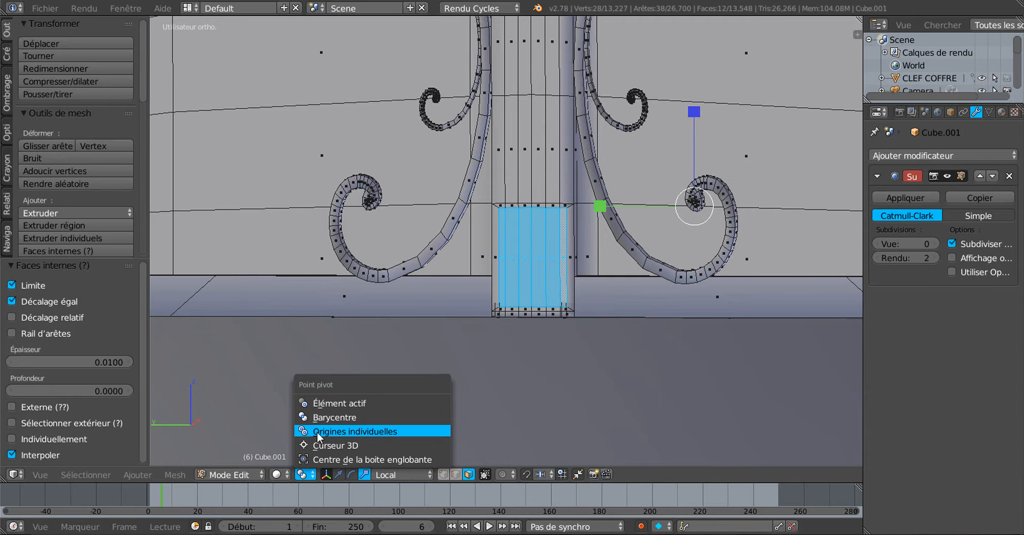
click(317, 433)
- Scale the inset strap faces on both ends by 0.684 along the local Z axis
scroll(457, 369, down, 3)
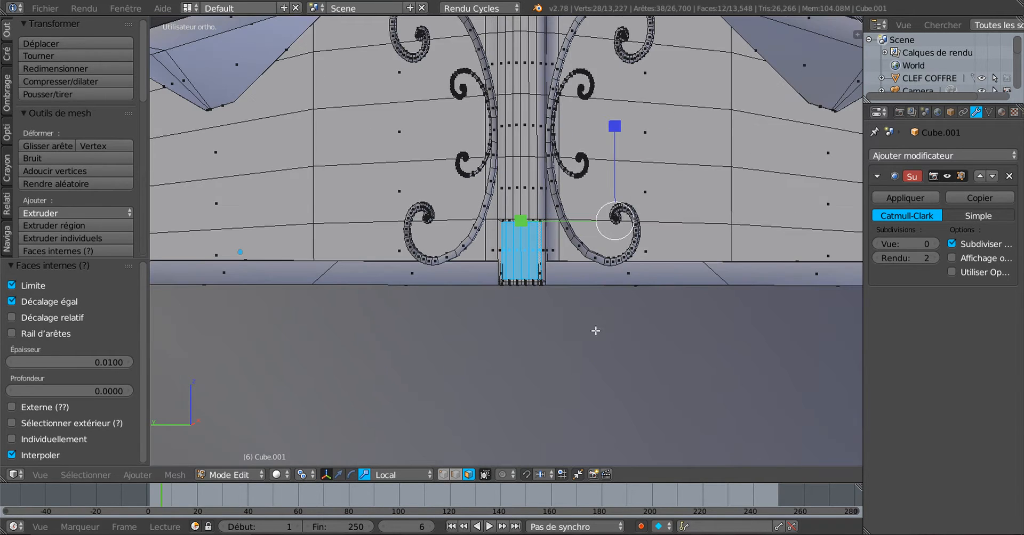
middle_drag(595, 331, 602, 331)
middle_drag(676, 310, 630, 322)
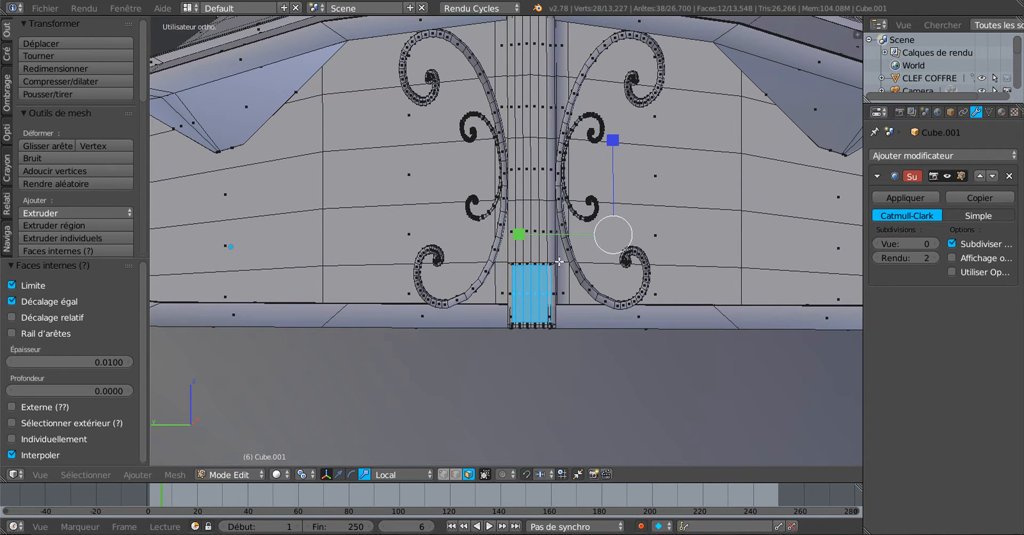
scroll(558, 261, up, 2)
drag(662, 140, 665, 170)
scroll(587, 266, up, 3)
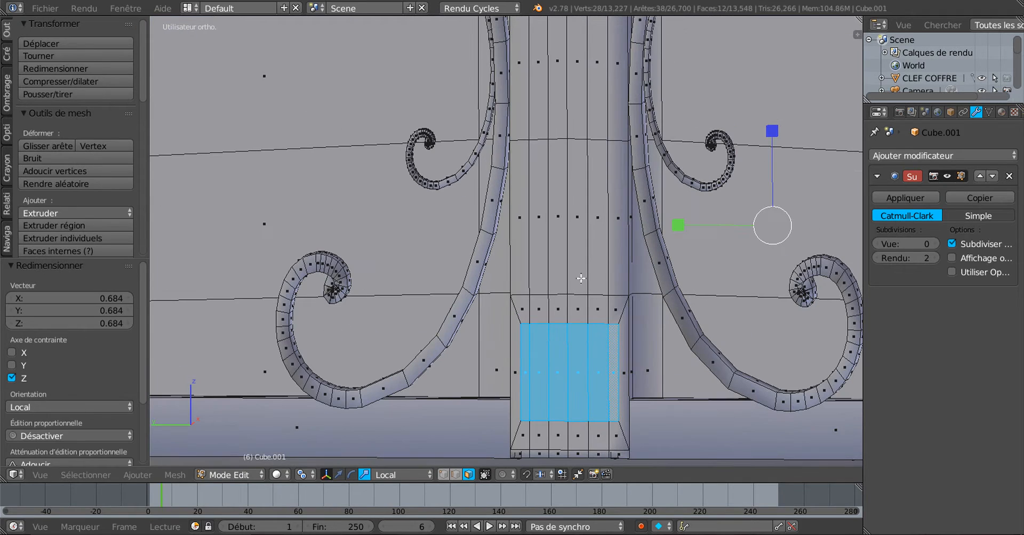
- Shrink the inset faces further along local Y by 0.851, local Z by 0.899 and local Y by 0.986
mouse_move(676, 224)
mouse_down()
mouse_move(690, 226)
mouse_move(681, 229)
mouse_up()
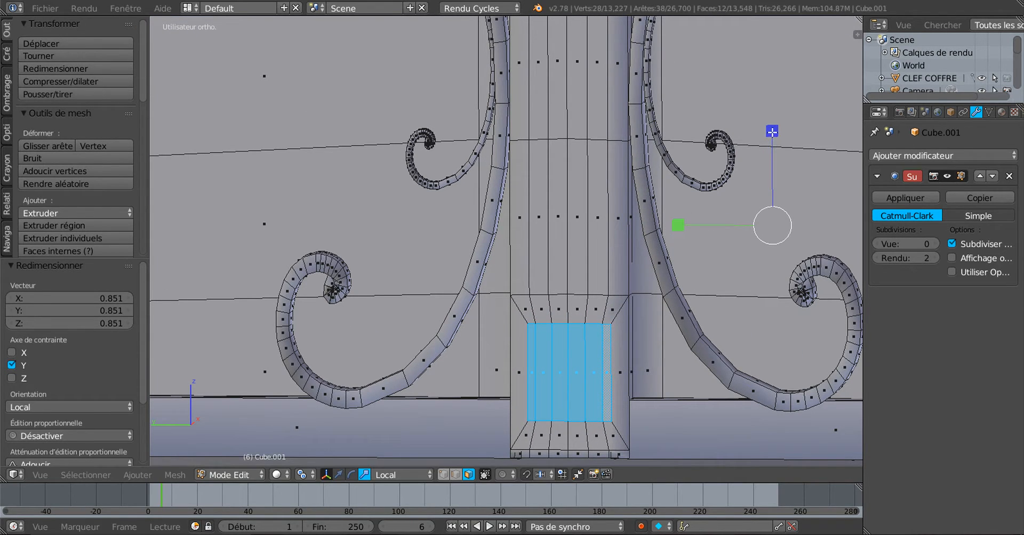
mouse_move(772, 131)
mouse_down()
mouse_move(779, 152)
mouse_move(776, 142)
mouse_up()
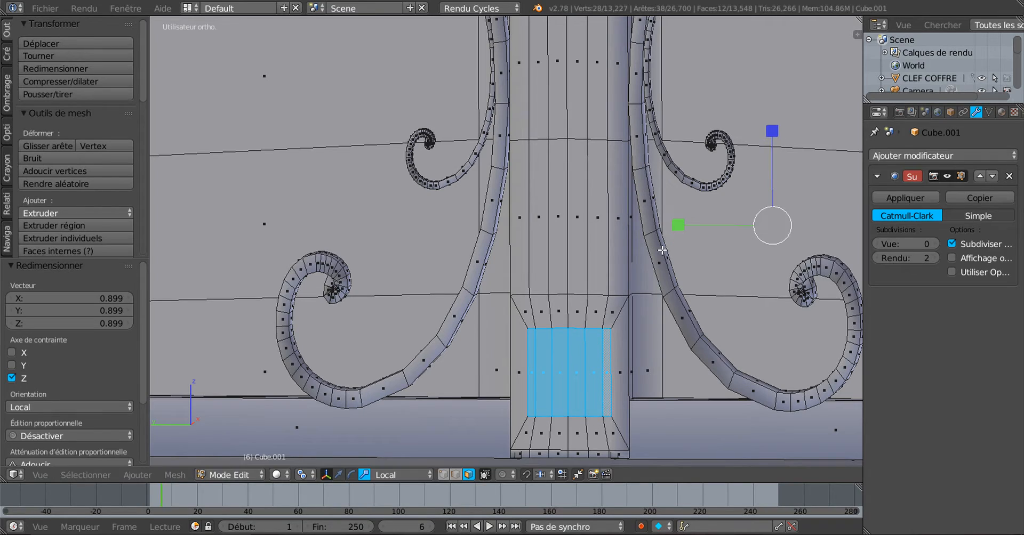
drag(677, 225, 678, 226)
- Try to turn the inset faces on both ends into circles with the LoopTools Circle (Cercle) operation, using Best fit
scroll(607, 292, down, 6)
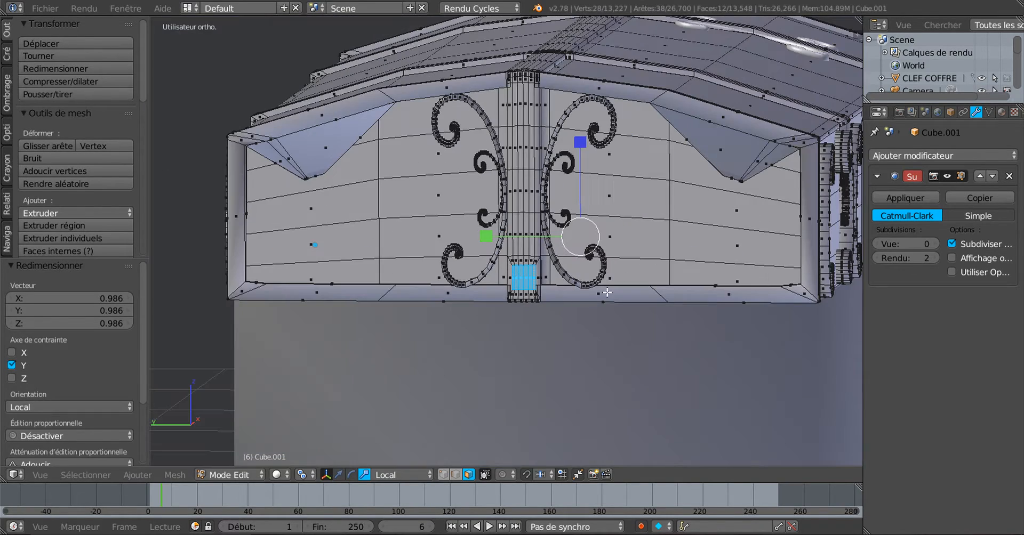
middle_drag(728, 270, 486, 267)
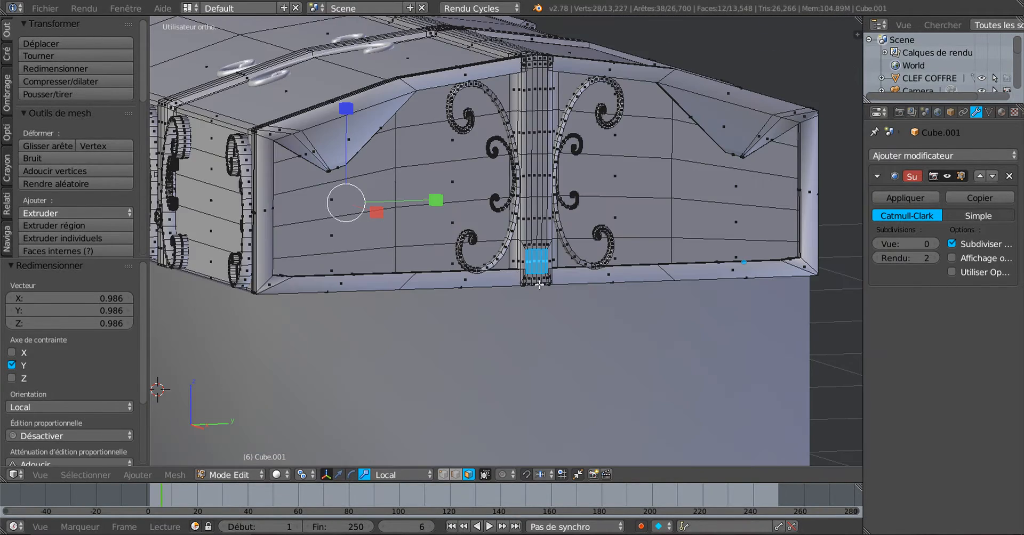
scroll(540, 285, up, 5)
scroll(544, 291, up, 1)
scroll(596, 293, down, 3)
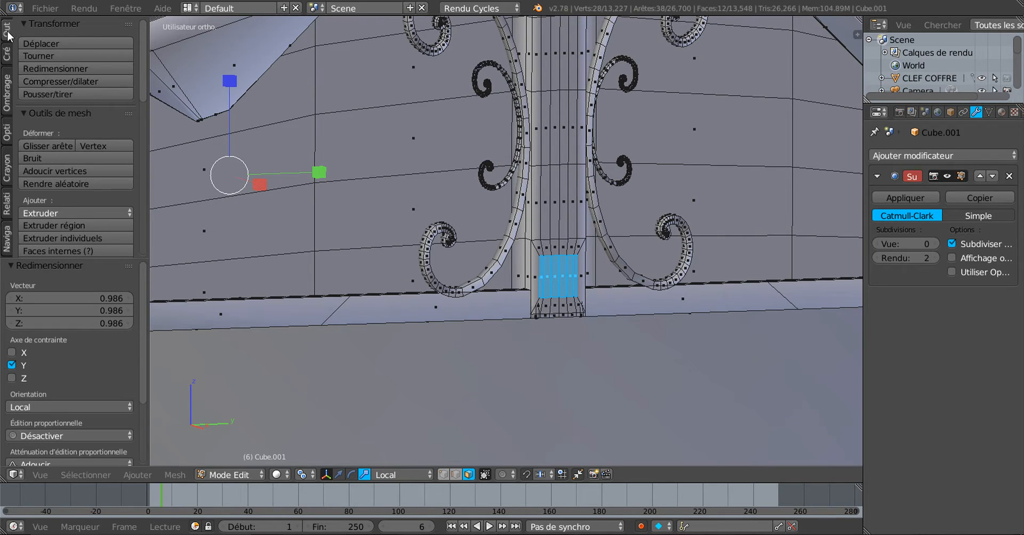
drag(144, 73, 148, 226)
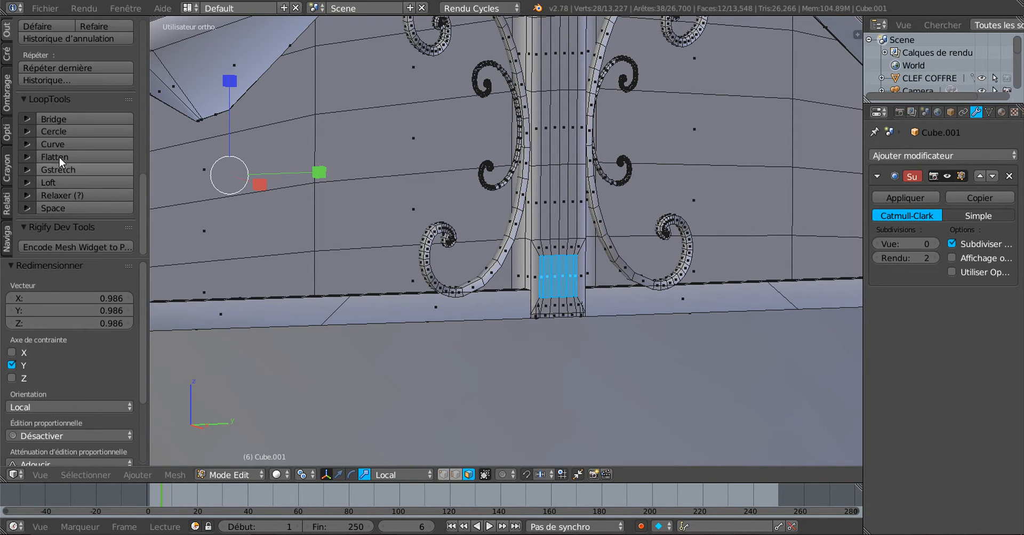
click(57, 132)
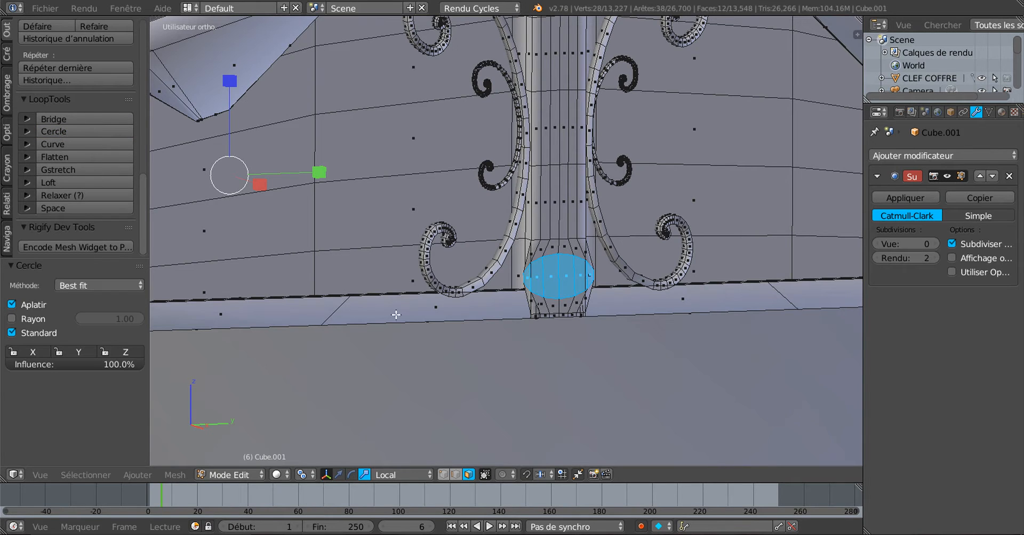
- Check the rounded faces from the front and right orthographic views and undo the circle operation
middle_drag(534, 333, 591, 338)
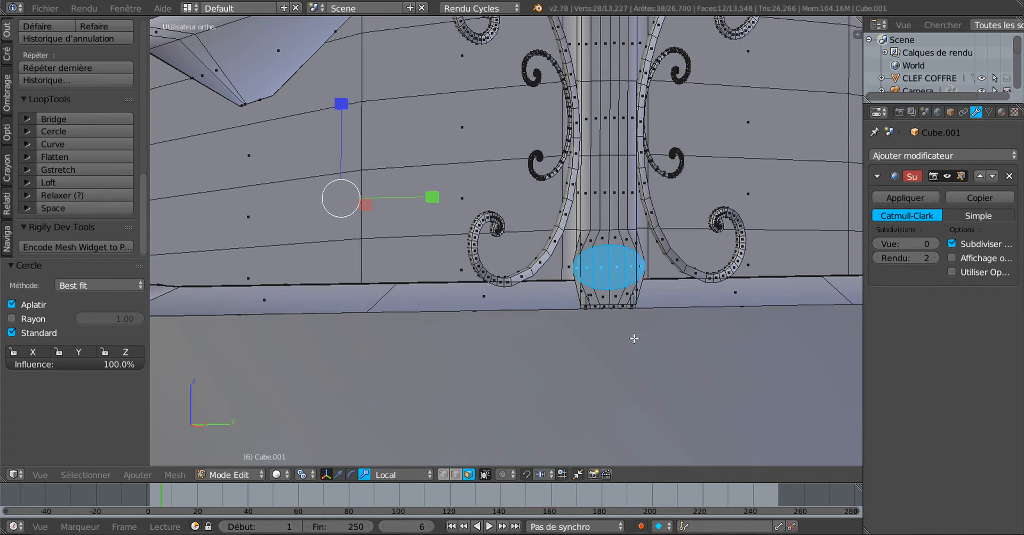
key(KP_1)
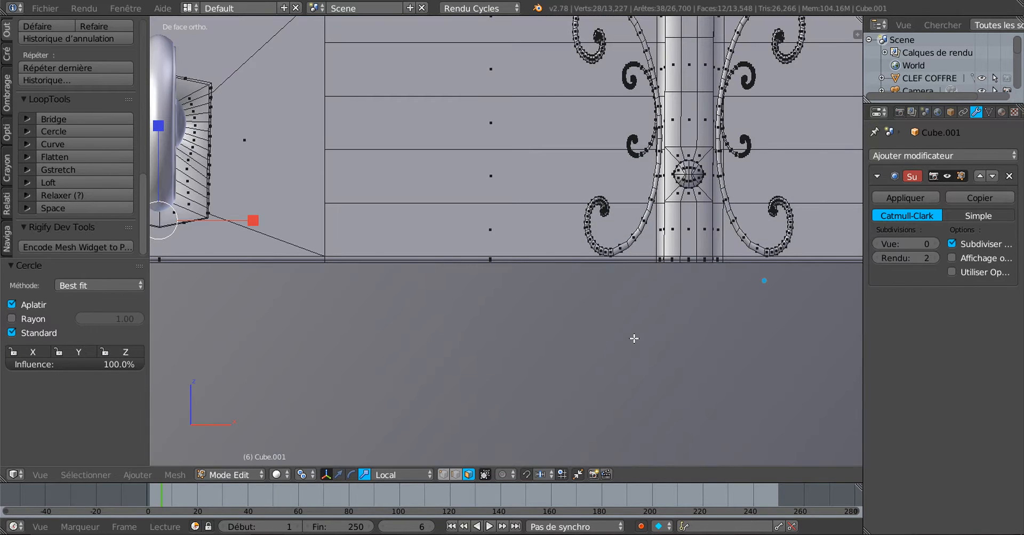
key(KP_3)
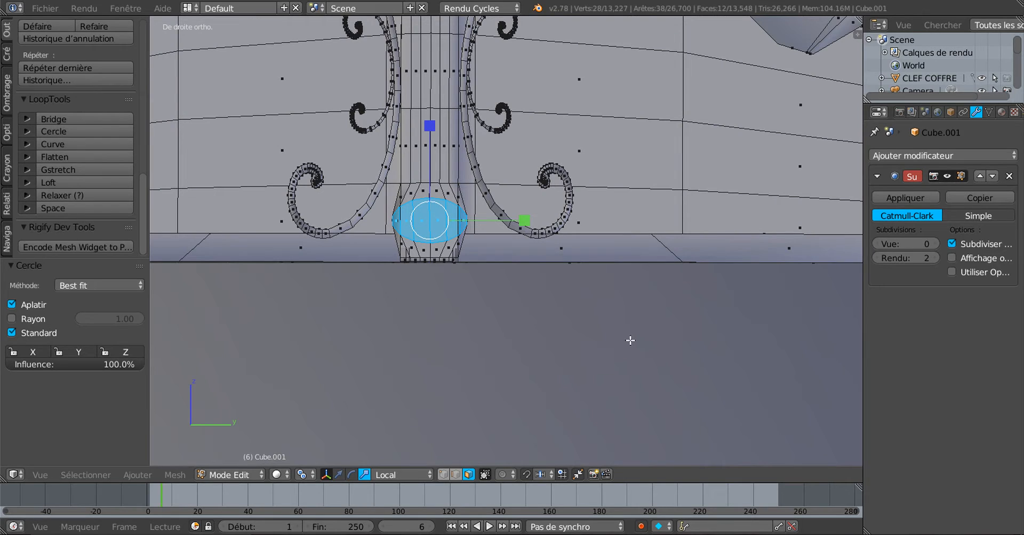
key(ctrl+z)
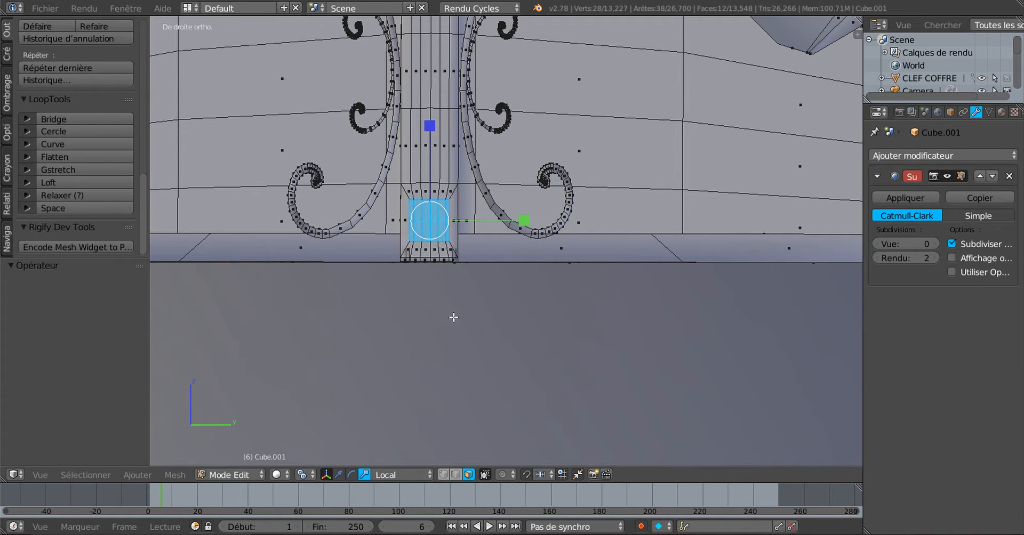
- Apply LoopTools Circle (Cercle) to the inset faces and adjust their width along local Y, finishing with a factor of 1.028
scroll(447, 308, up, 1)
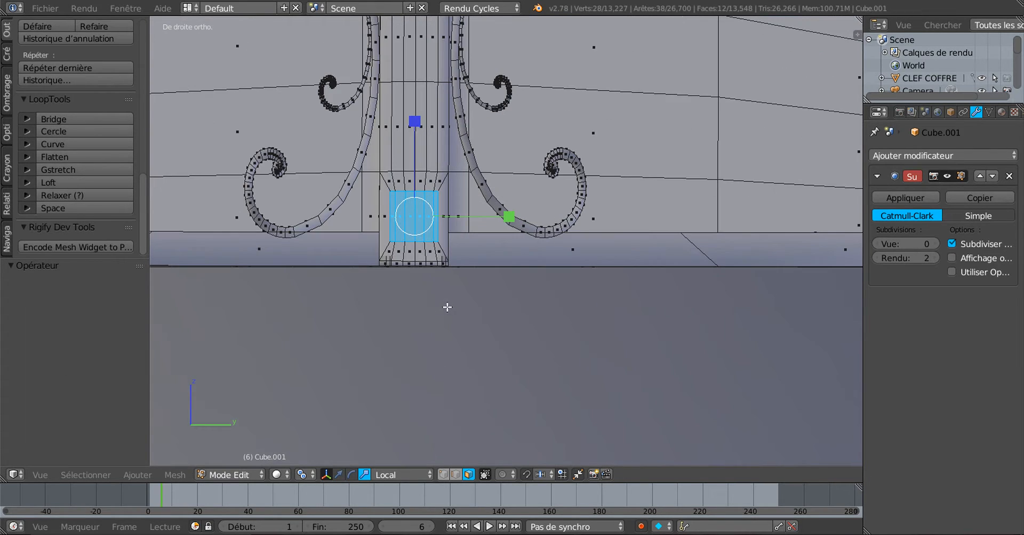
click(85, 133)
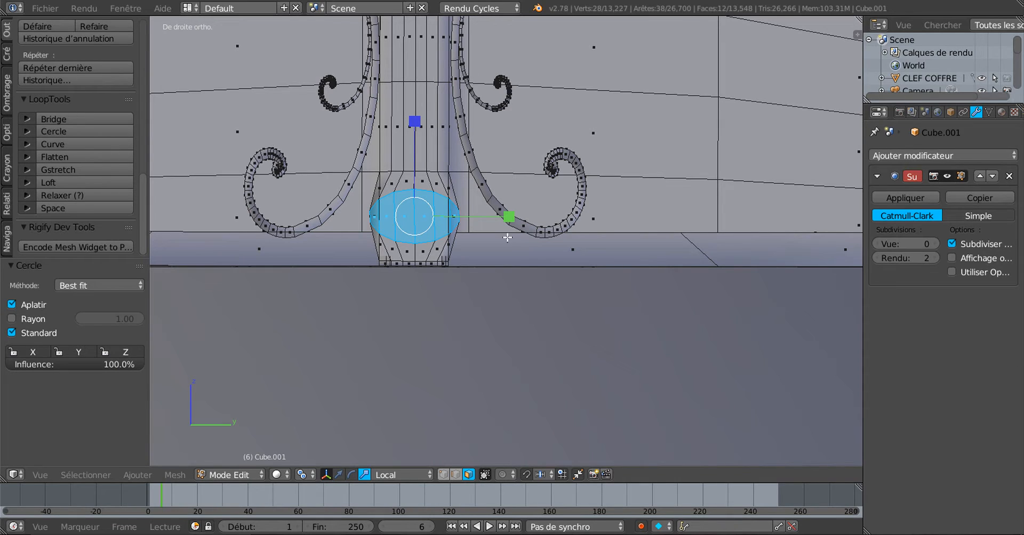
drag(509, 216, 442, 199)
scroll(403, 261, up, 3)
scroll(437, 259, down, 3)
- Extrude the round faces in place on both ends and scale them by 1.353 along the local X axis
middle_drag(423, 291, 638, 308)
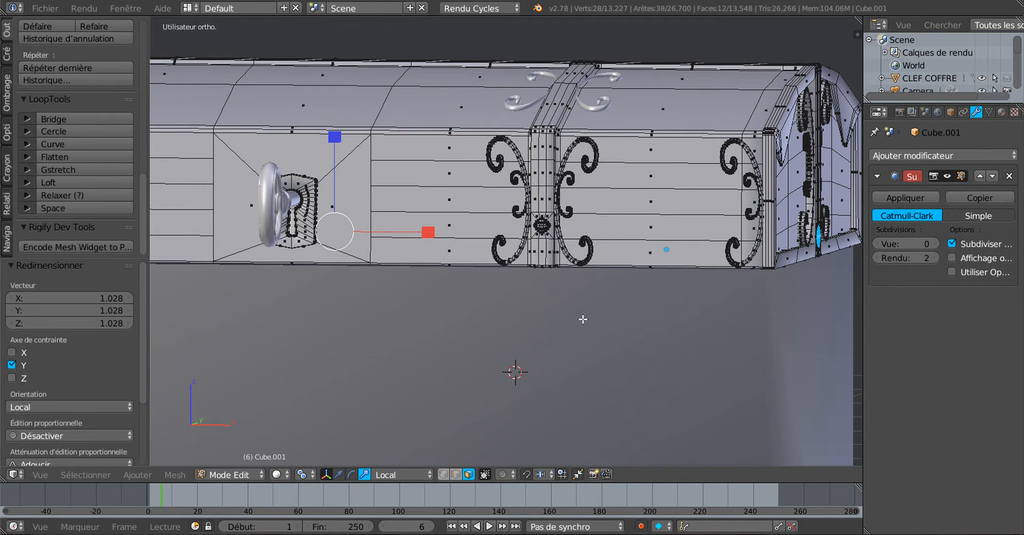
middle_drag(583, 320, 562, 317)
key(e)
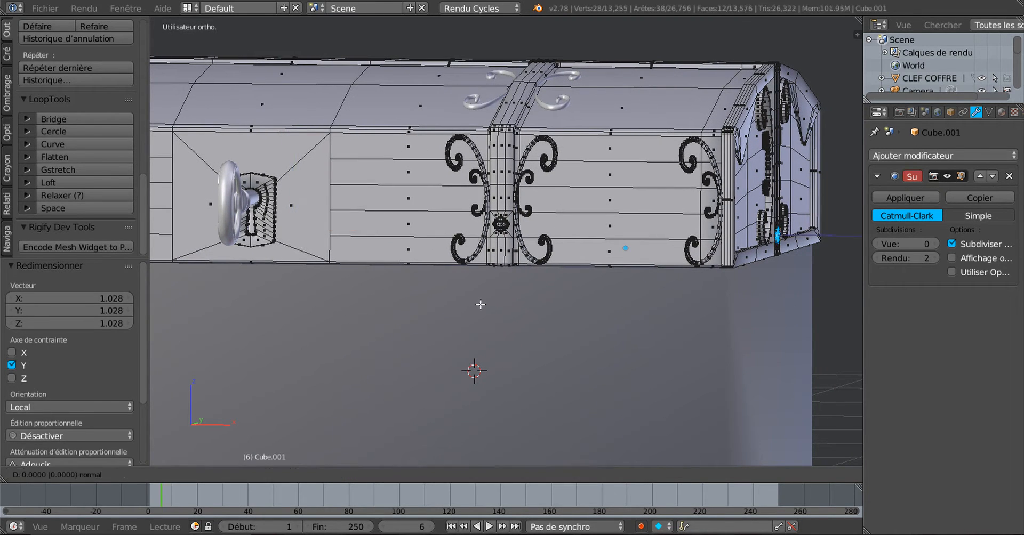
right_click(480, 304)
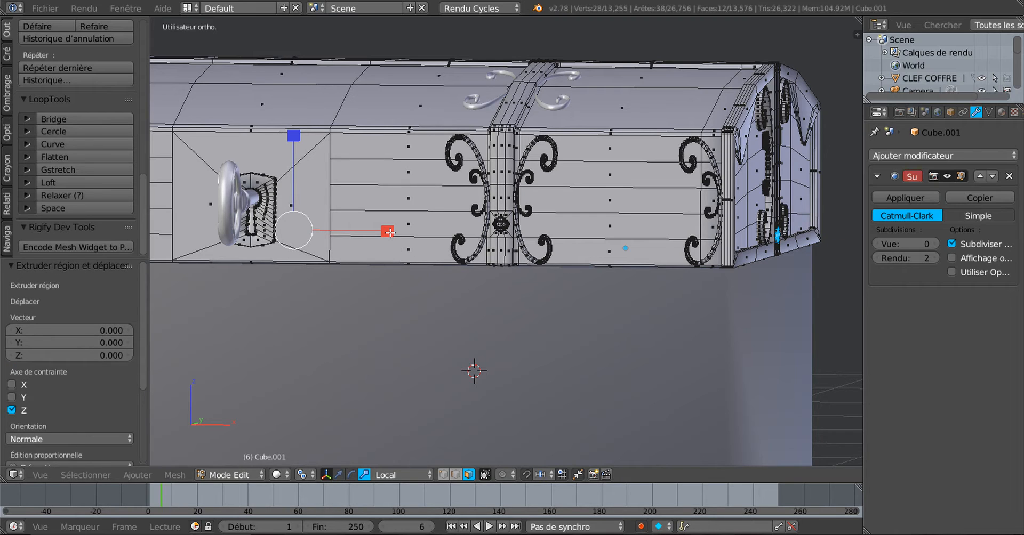
drag(390, 232, 425, 233)
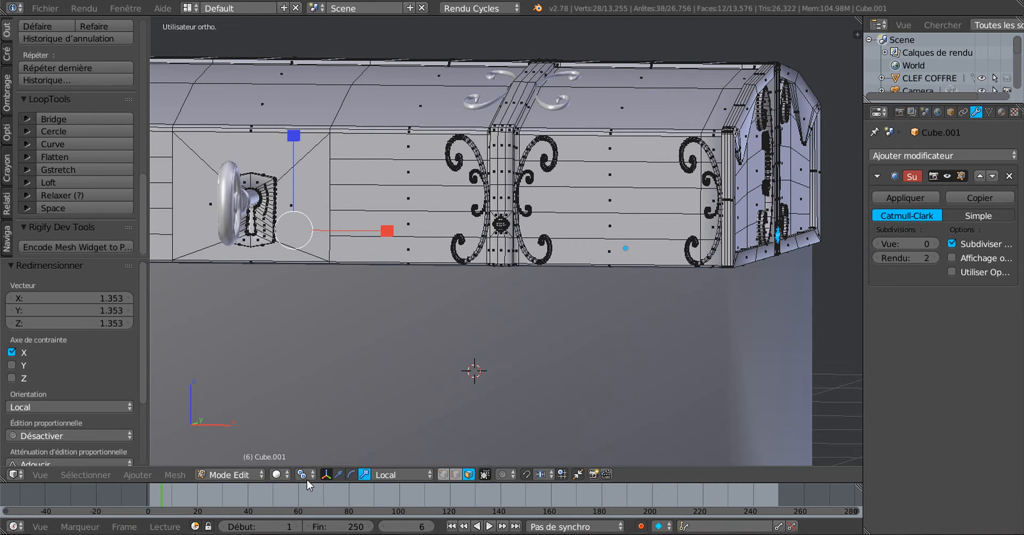
- Set the pivot point to Barycentre and push the extruded faces outward from both ends by scaling 1.057 along local X
click(279, 475)
click(301, 415)
scroll(363, 382, down, 2)
scroll(459, 299, up, 2)
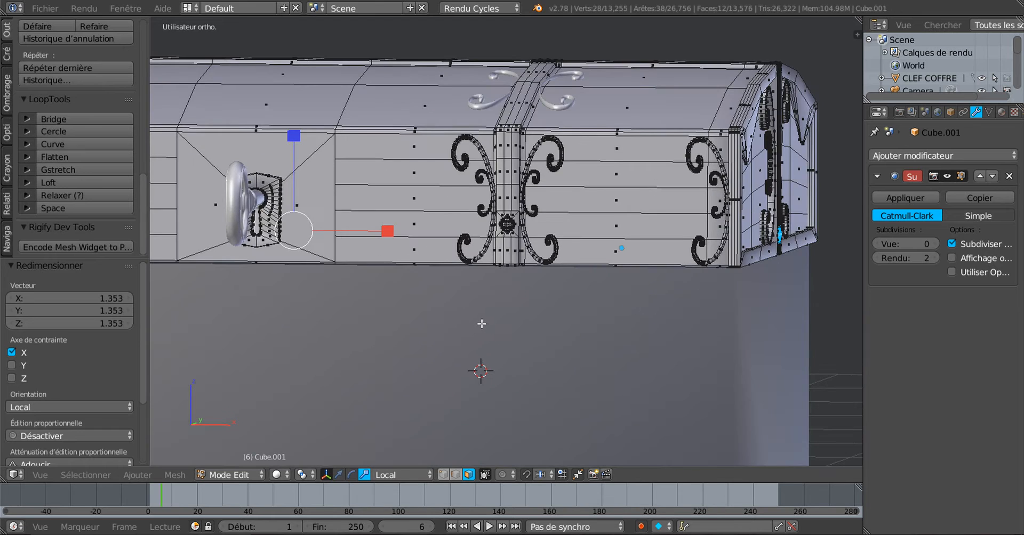
middle_drag(482, 323, 472, 320)
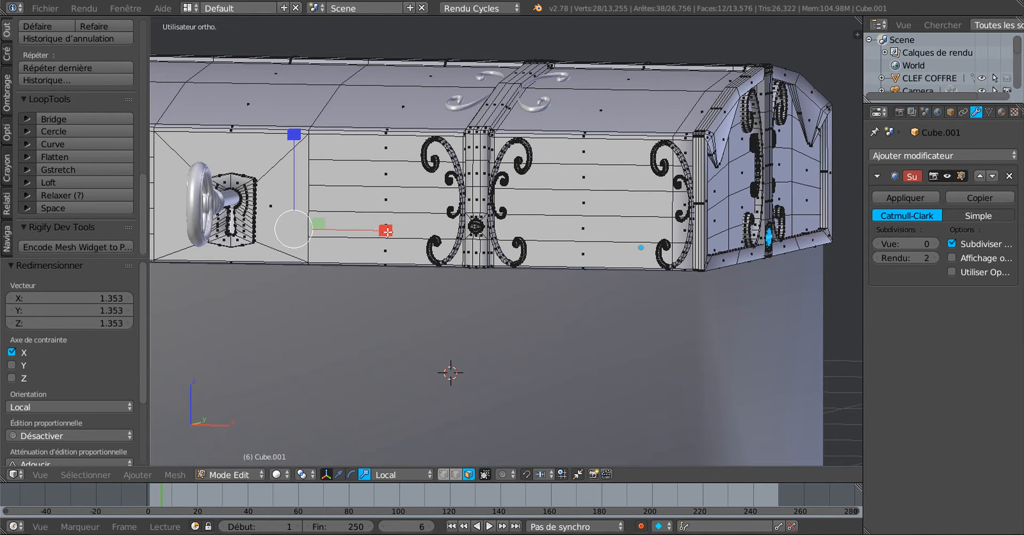
drag(386, 231, 390, 232)
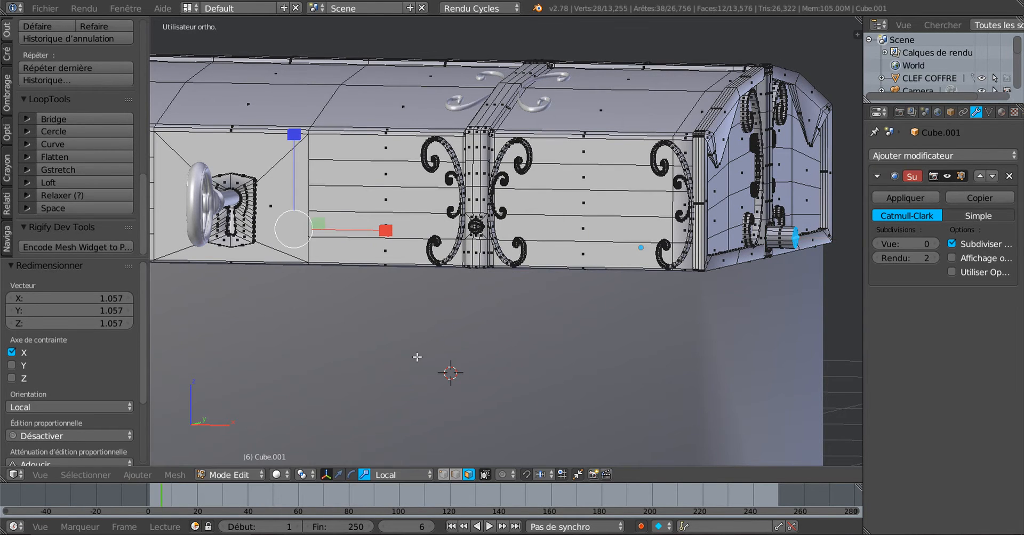
- Set the pivot point to Curseur 3D and place the 3D cursor just outside the chest's +X end in top view
scroll(418, 357, down, 4)
middle_drag(426, 360, 472, 366)
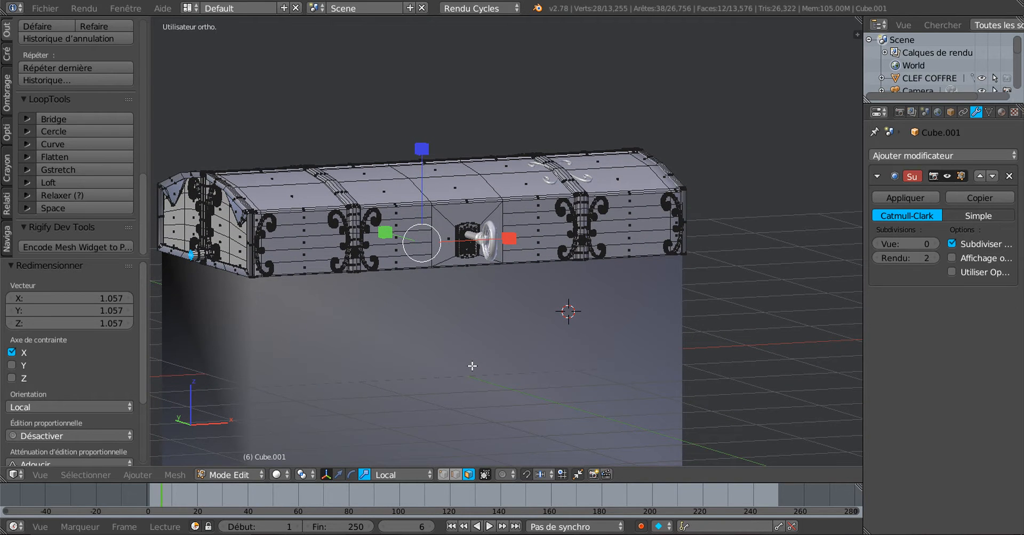
key(KP_7)
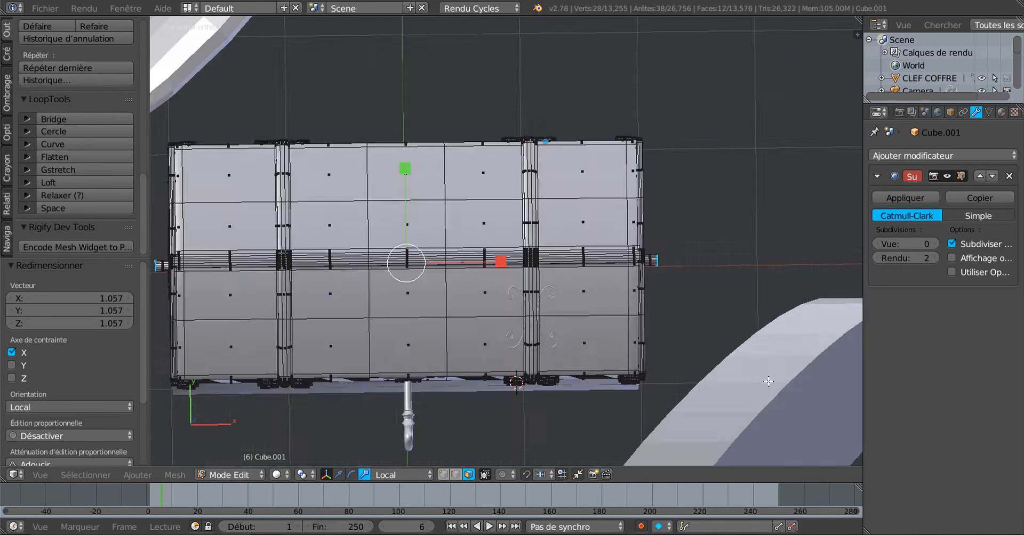
scroll(767, 378, up, 3)
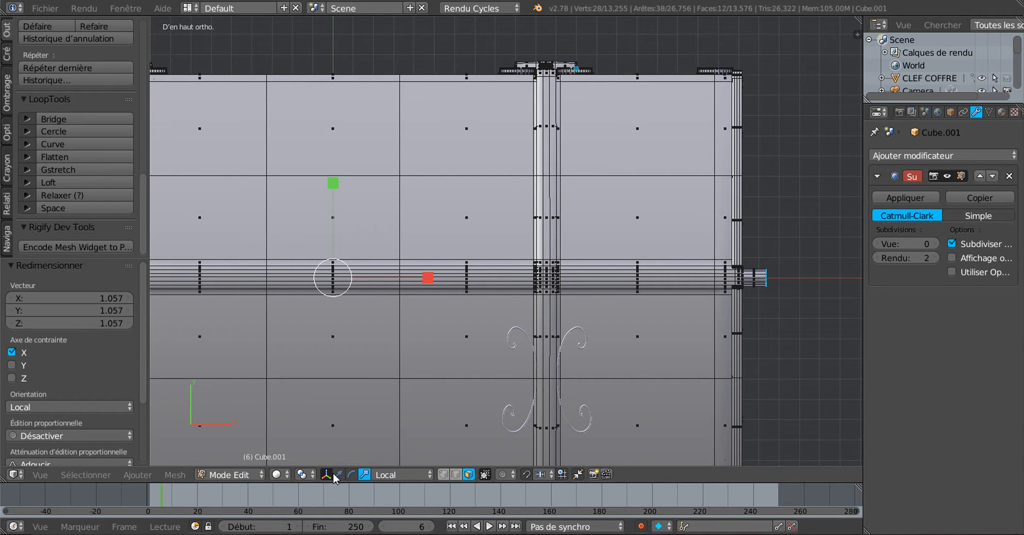
click(302, 475)
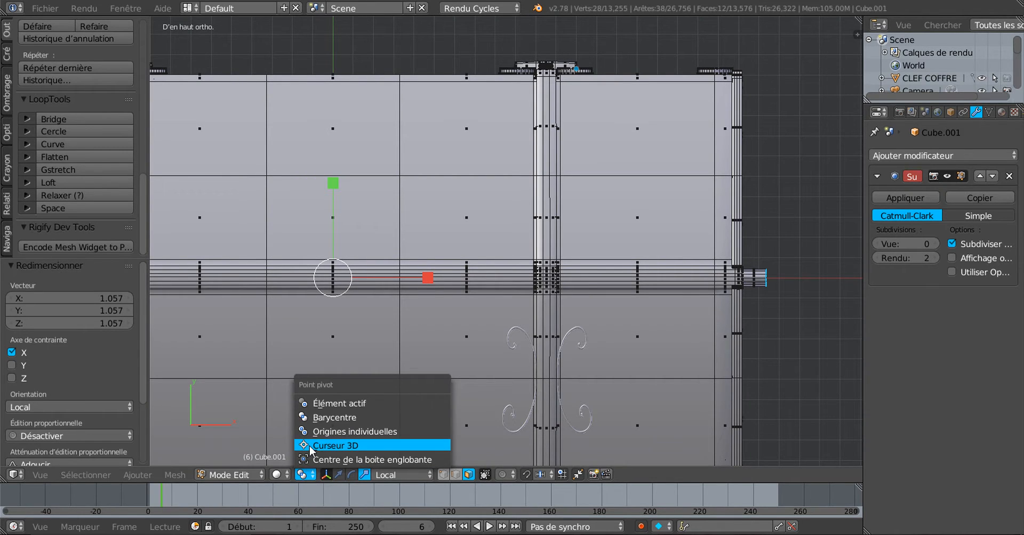
click(318, 445)
scroll(614, 342, up, 2)
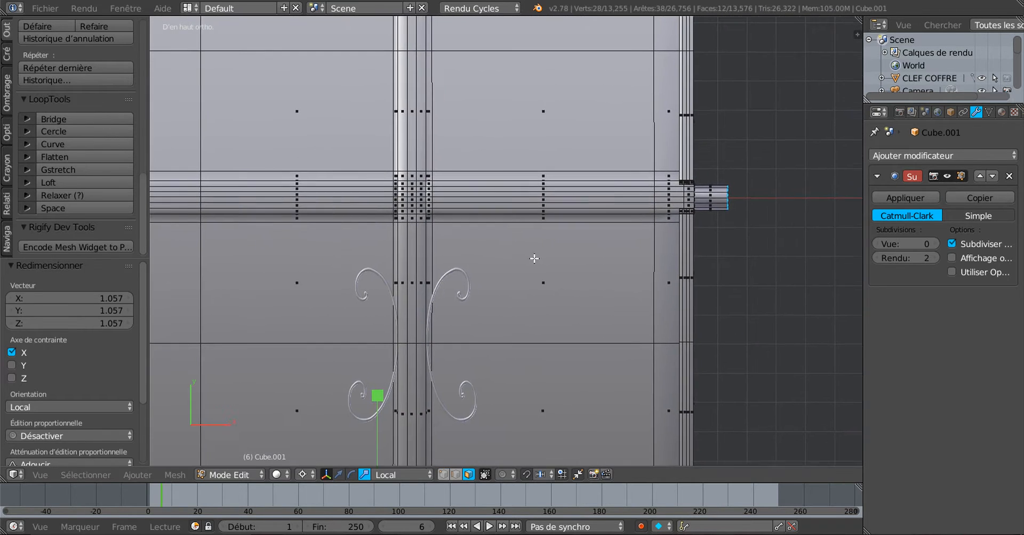
scroll(534, 258, up, 4)
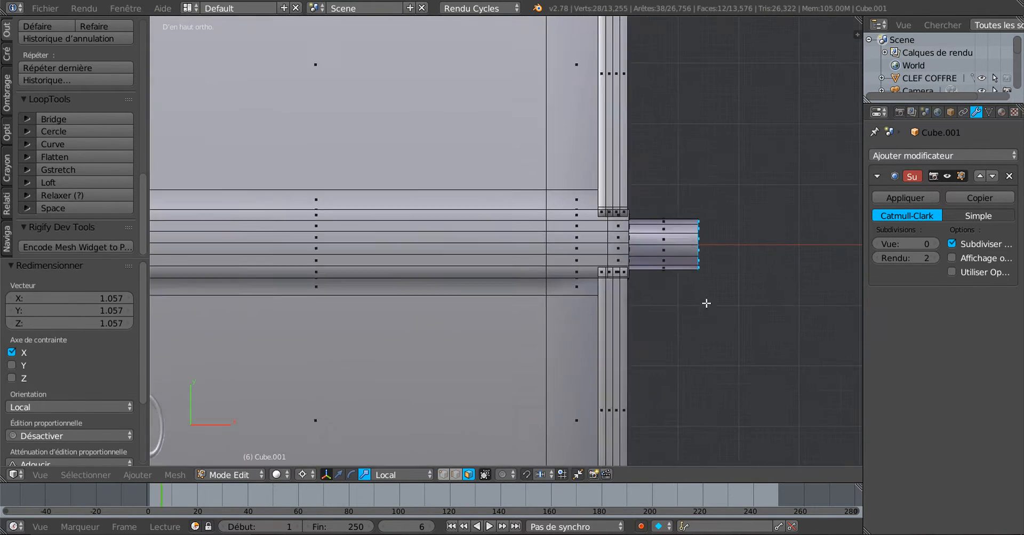
scroll(646, 304, up, 2)
click(646, 313)
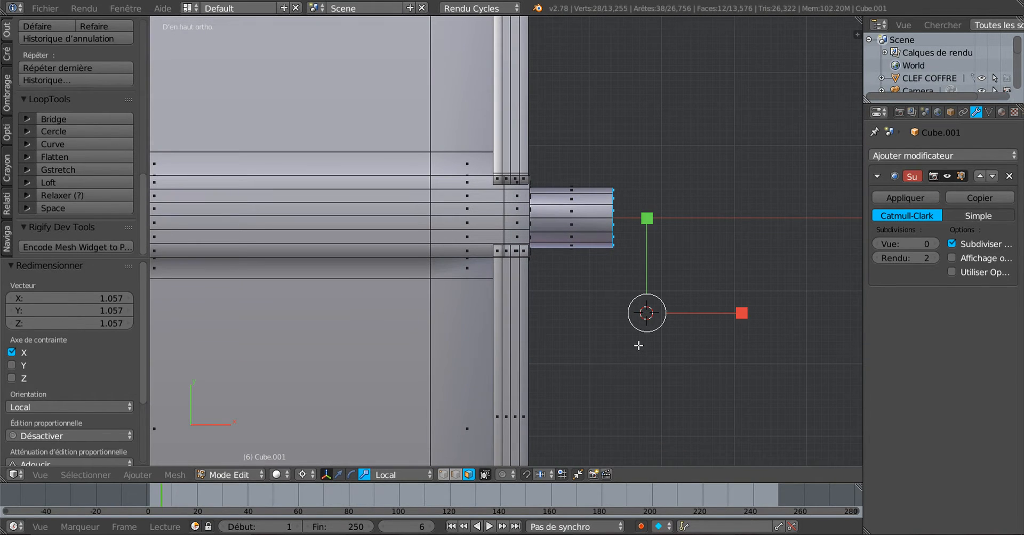
- Try scaling the round faces by 3.215 along local X about the 3D cursor, and undo the outward scaling on both ends
scroll(614, 343, up, 3)
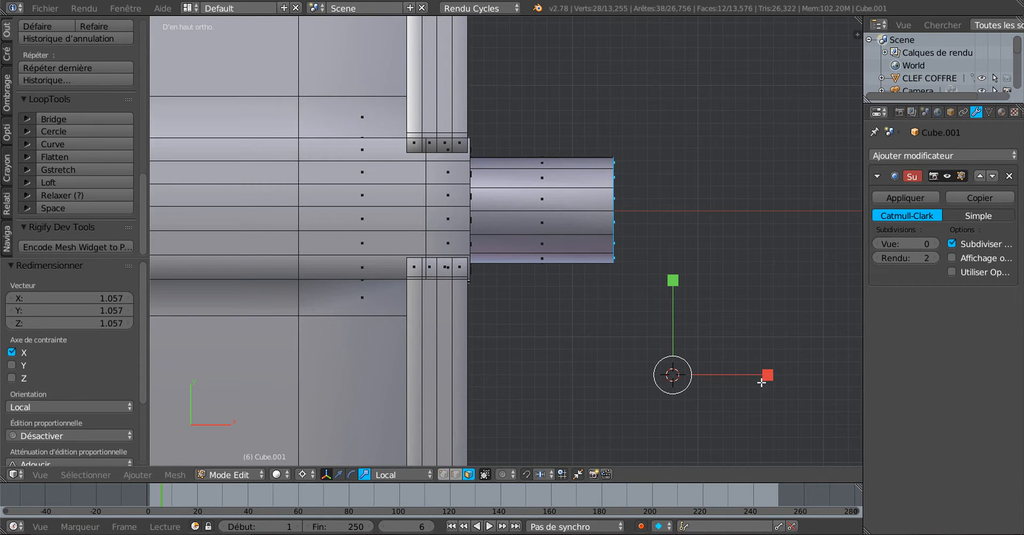
drag(763, 378, 281, 380)
scroll(396, 291, down, 4)
scroll(341, 352, down, 6)
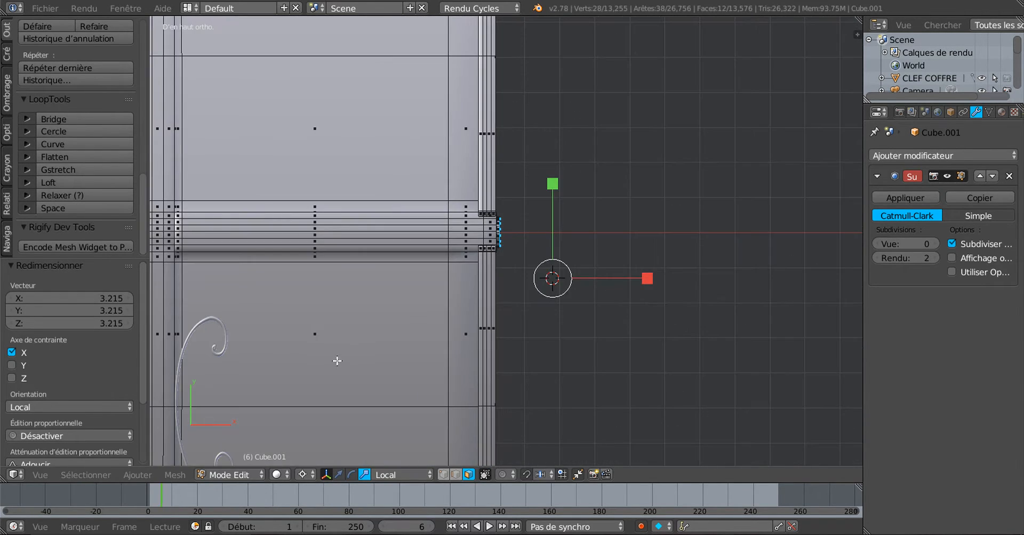
scroll(688, 332, up, 2)
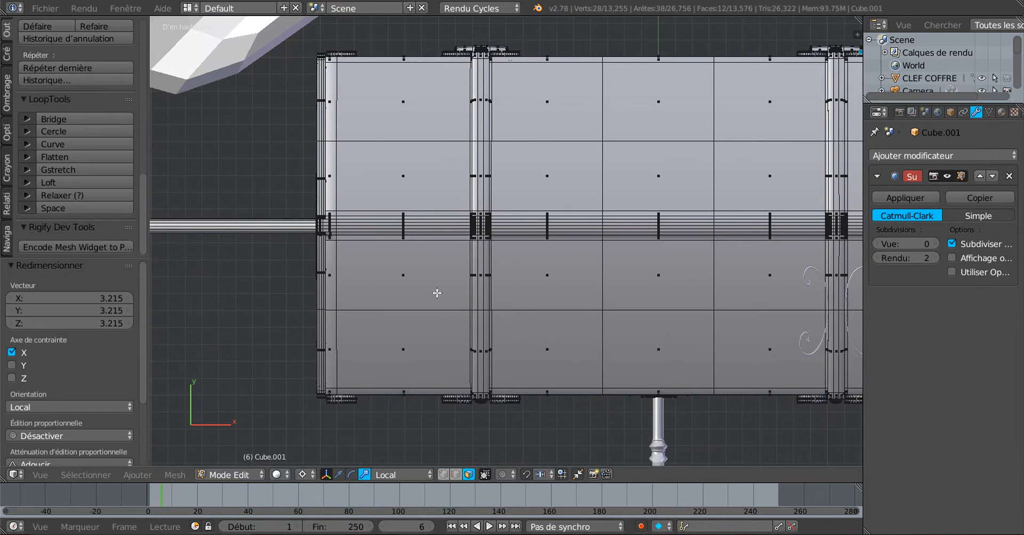
scroll(599, 322, down, 2)
scroll(553, 331, up, 3)
scroll(552, 327, down, 3)
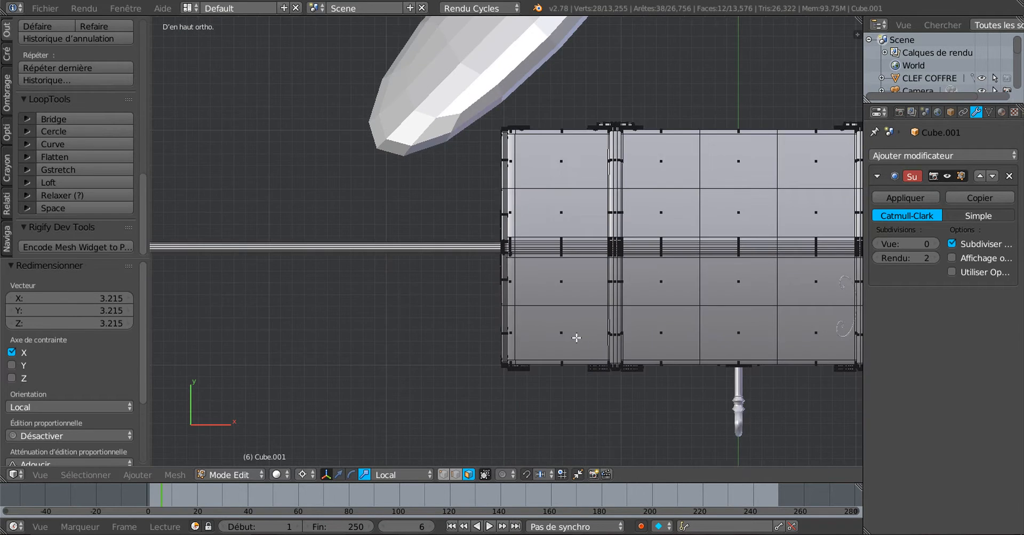
scroll(586, 337, down, 3)
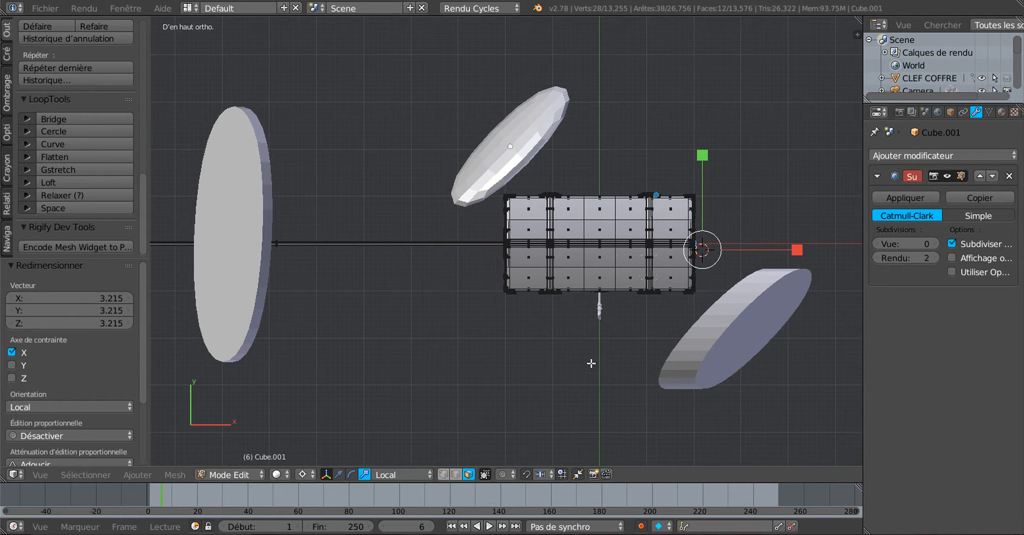
key(ctrl+z)
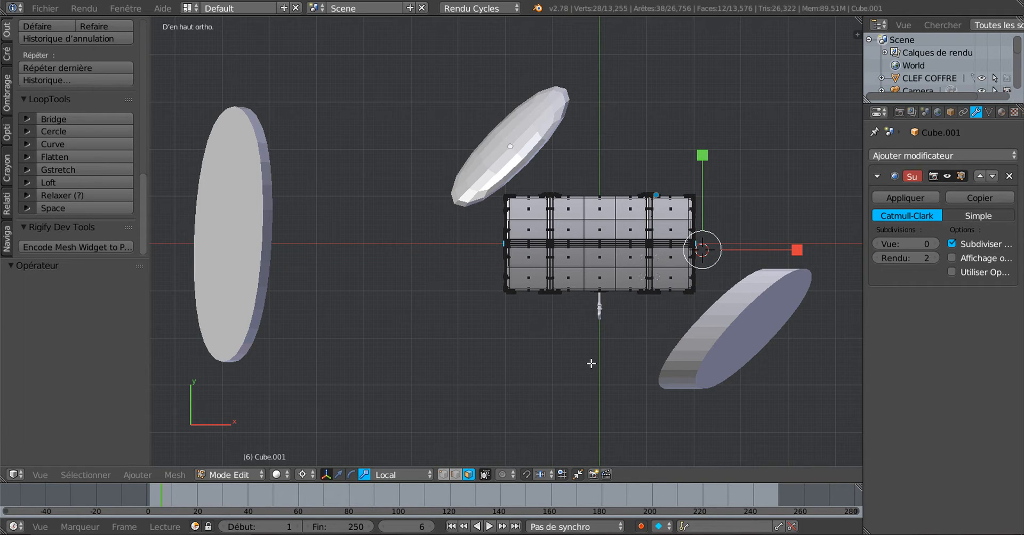
- Set the pivot point back to Barycentre and push the round faces slightly outward from both ends by scaling 1.011 along local X
click(304, 475)
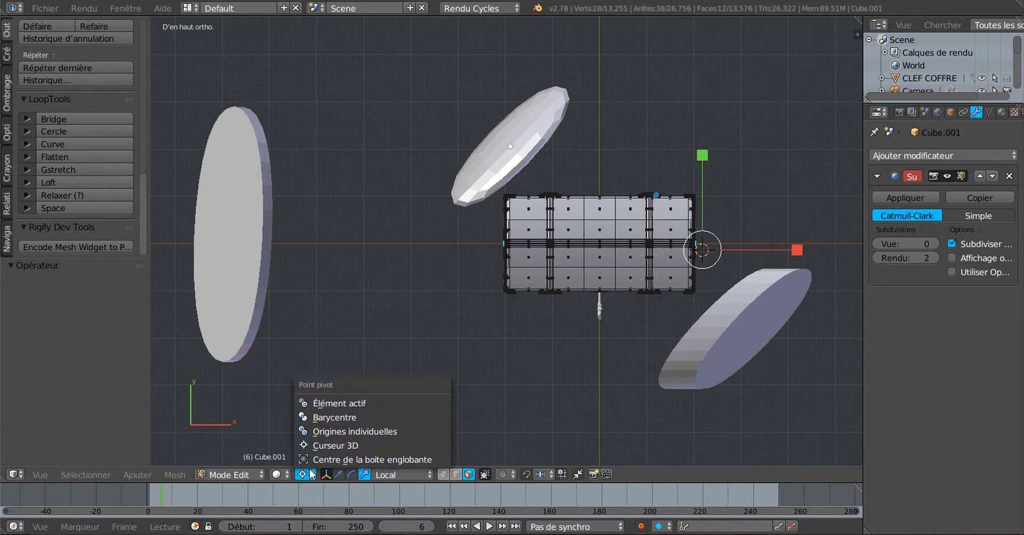
click(320, 418)
scroll(582, 360, up, 3)
shift+middle_drag(557, 367, 353, 437)
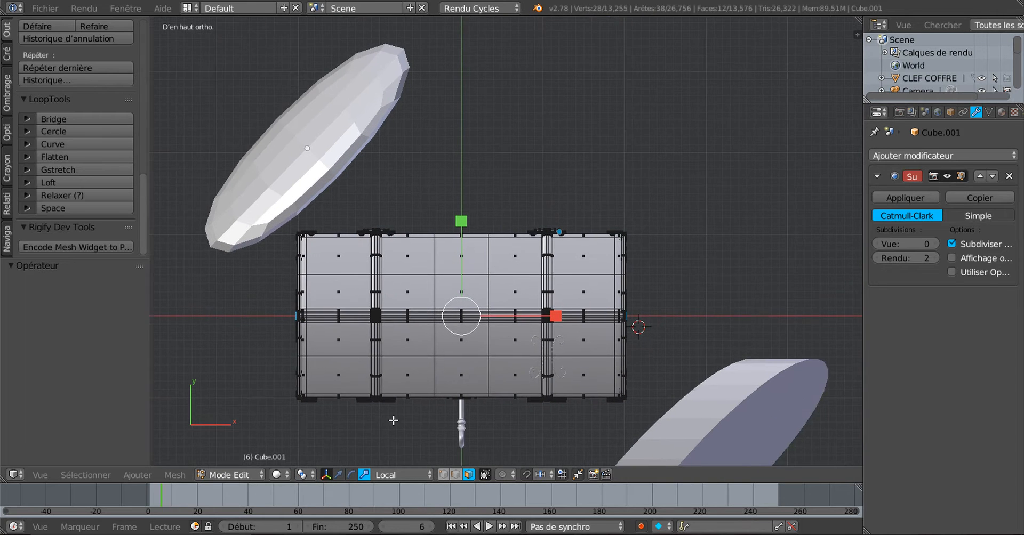
scroll(512, 418, up, 3)
shift+middle_drag(508, 396, 477, 319)
scroll(464, 336, up, 3)
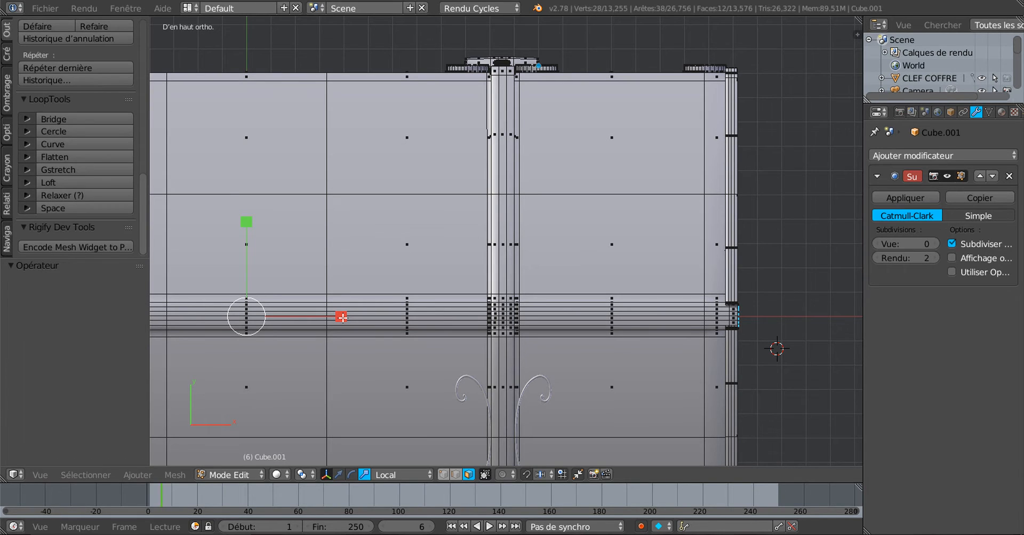
drag(342, 317, 353, 319)
scroll(768, 324, up, 2)
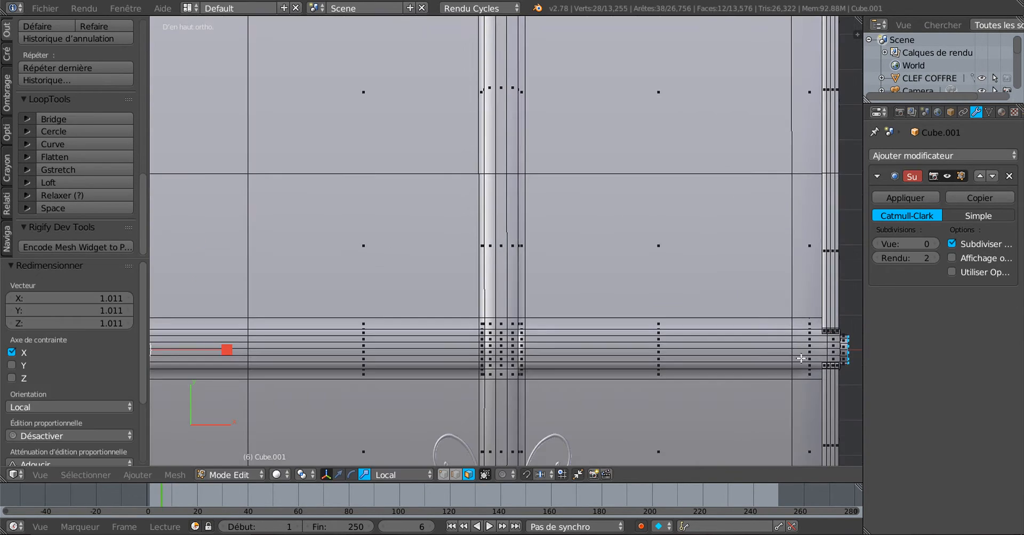
- Examine from the top view how far the extruded round faces protrude at both ends of the chest
shift+middle_drag(801, 359, 521, 261)
scroll(538, 245, up, 4)
scroll(540, 244, down, 10)
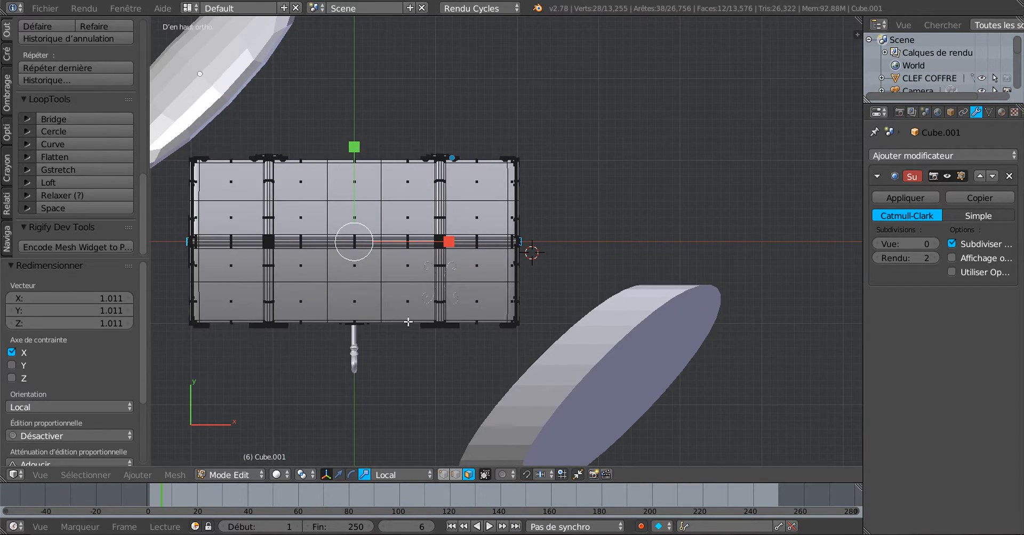
shift+middle_drag(408, 322, 674, 316)
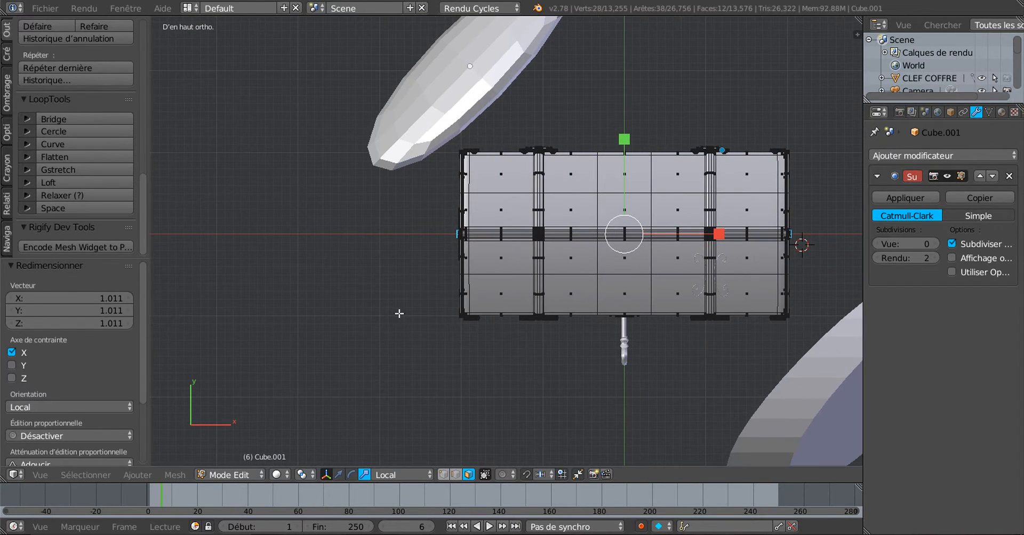
scroll(467, 195, up, 8)
scroll(464, 263, down, 5)
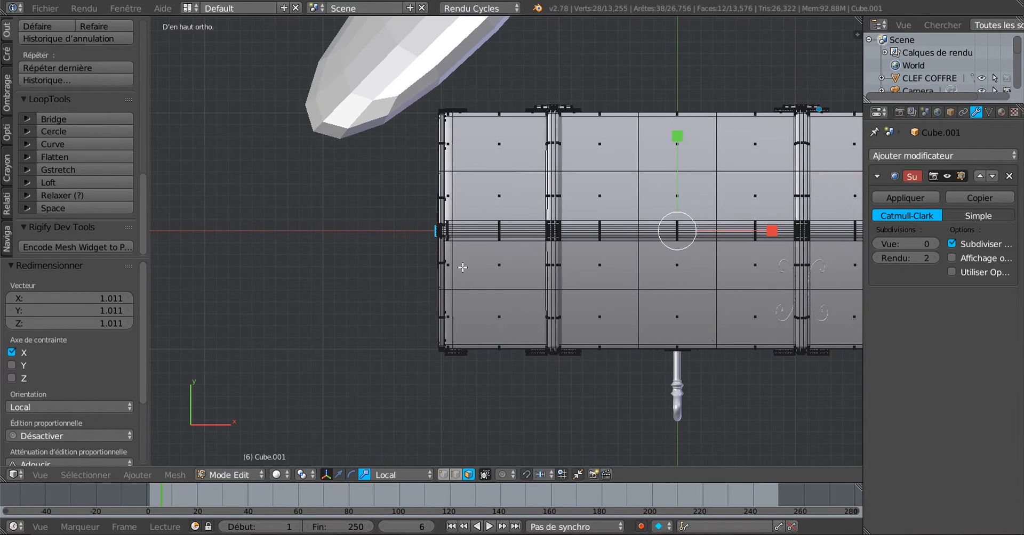
shift+middle_drag(497, 262, 336, 264)
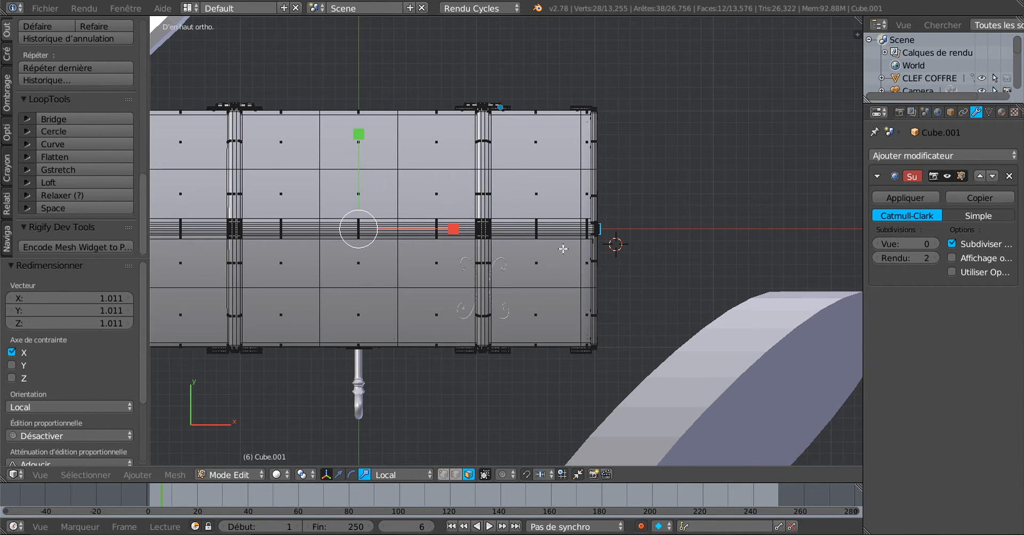
shift+middle_drag(563, 250, 498, 278)
scroll(589, 291, up, 8)
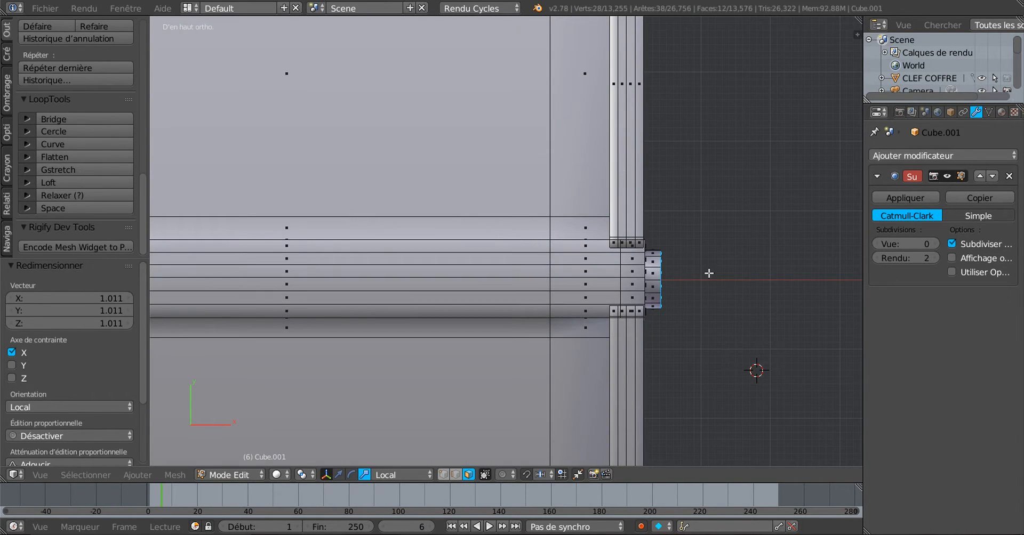
shift+middle_drag(709, 273, 614, 210)
scroll(613, 210, up, 3)
scroll(601, 259, down, 4)
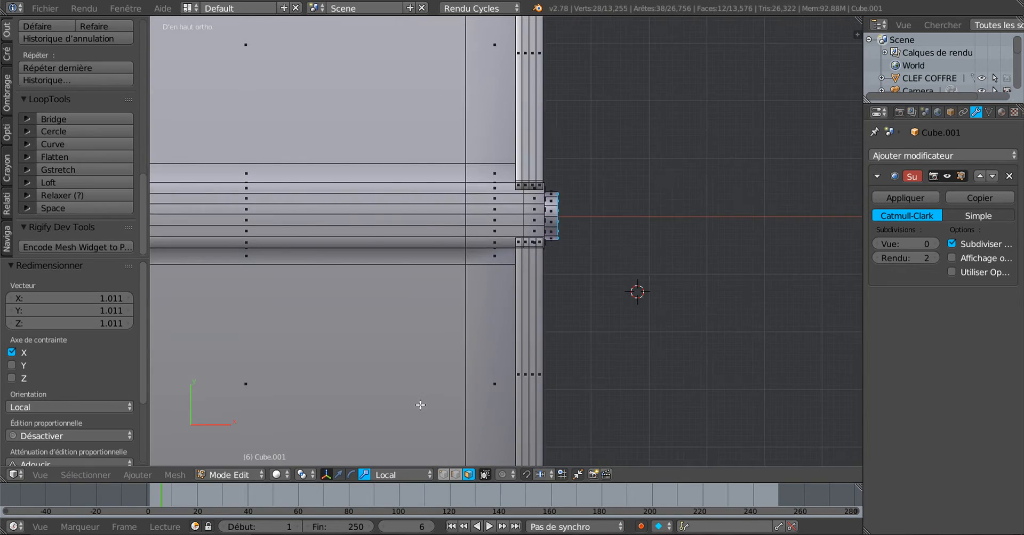
- Inspect the extruded rivet at the base of the end strap from oblique angles, up close and with the whole chest end
middle_drag(420, 405, 334, 339)
scroll(396, 329, up, 3)
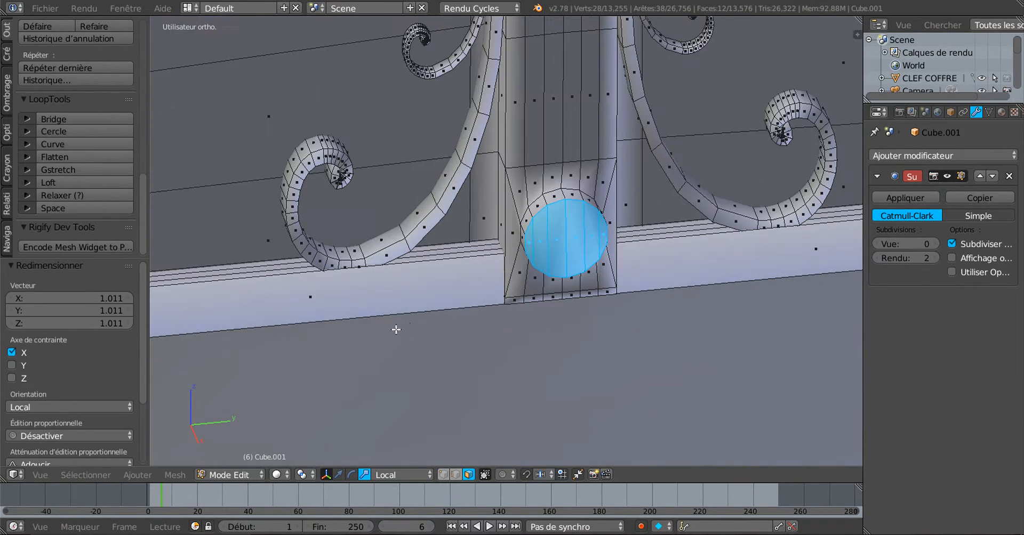
middle_drag(486, 317, 498, 316)
scroll(499, 316, down, 8)
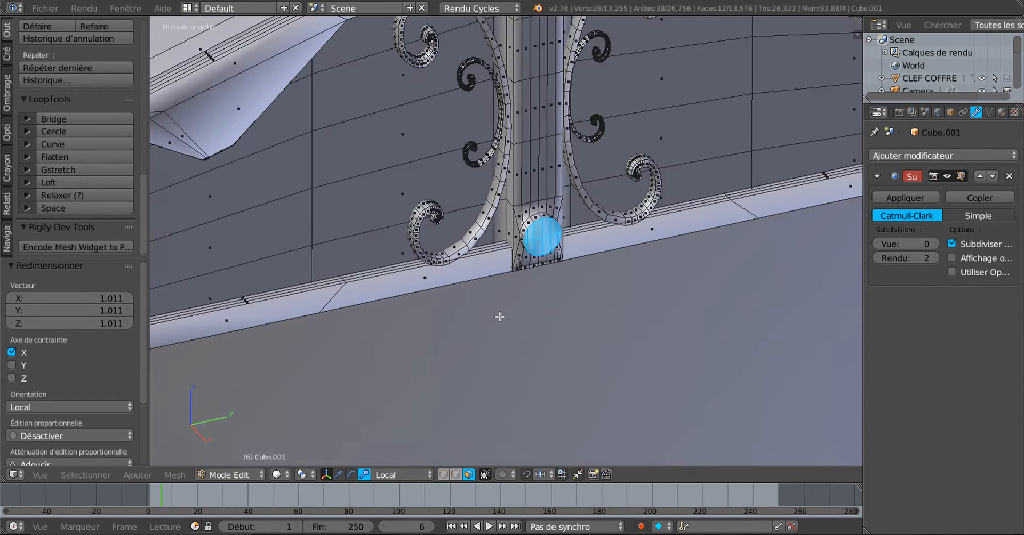
scroll(499, 317, down, 4)
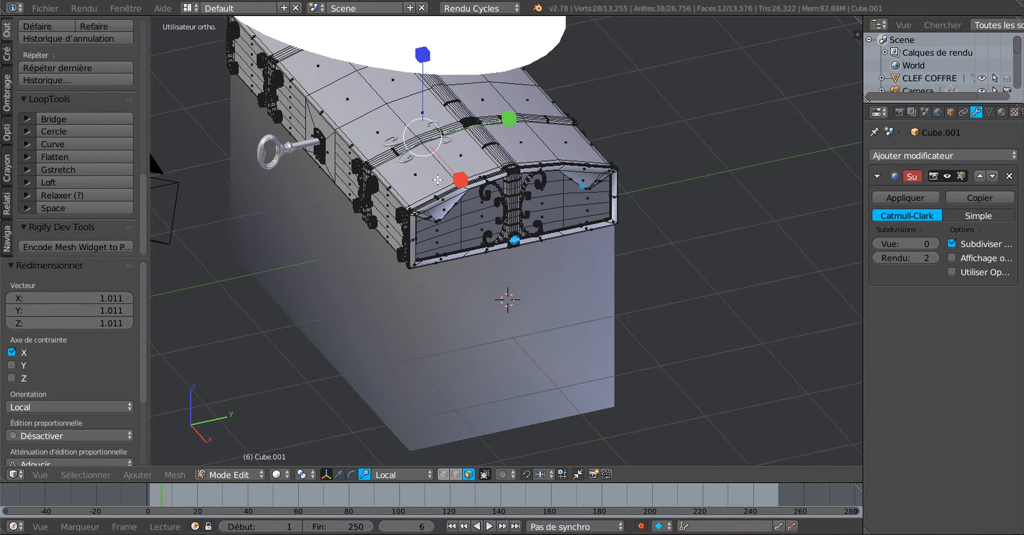
scroll(486, 224, up, 3)
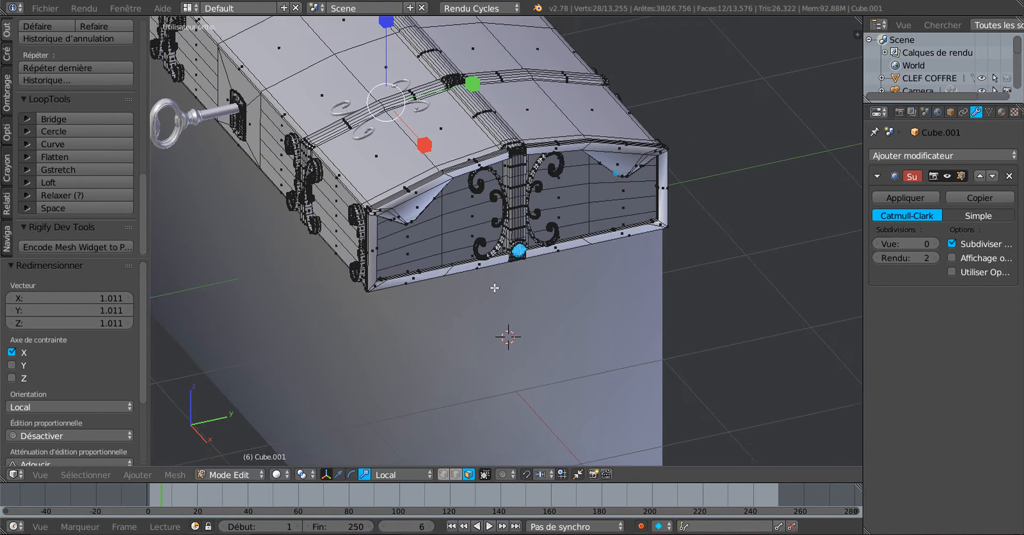
shift+middle_drag(486, 253, 494, 287)
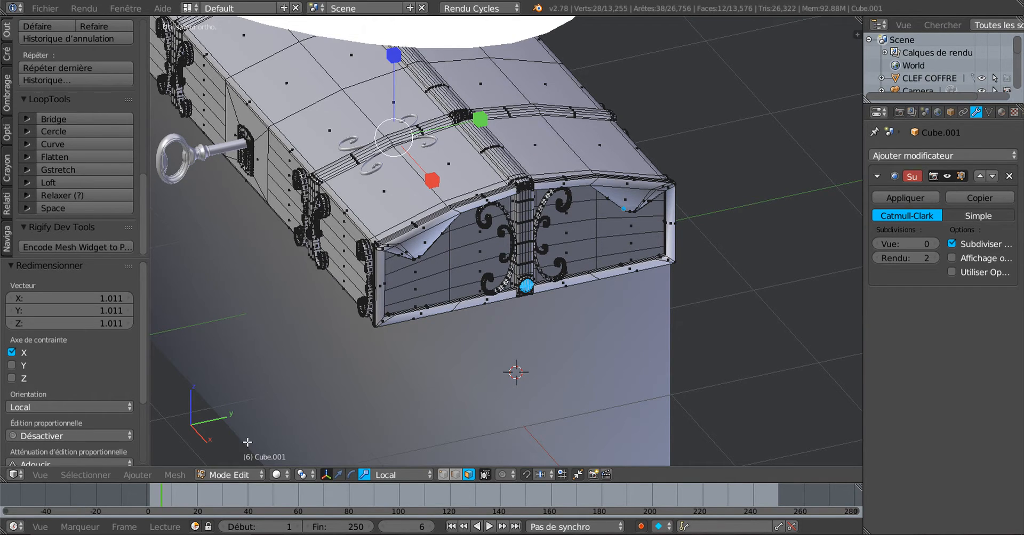
click(276, 474)
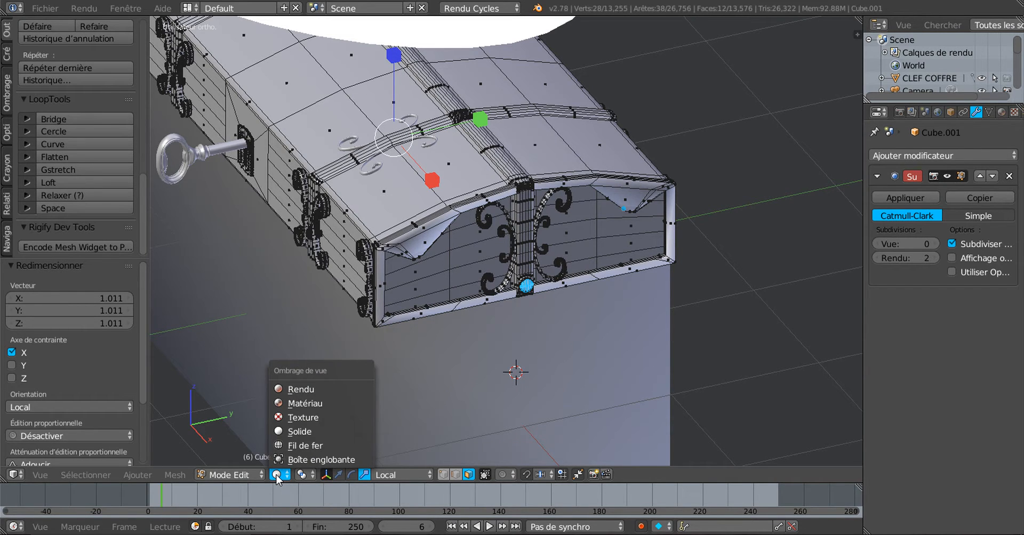
scroll(610, 340, up, 5)
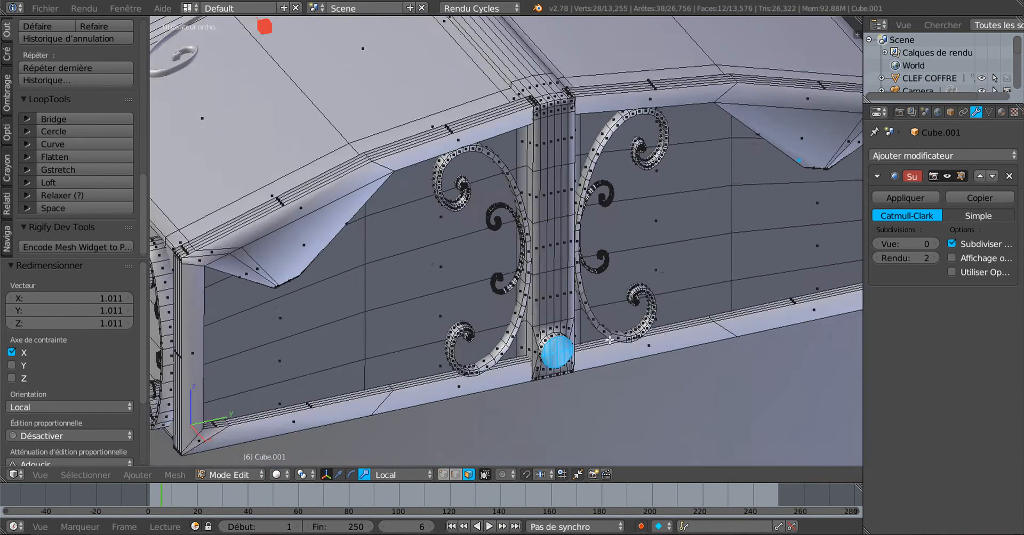
scroll(608, 340, up, 3)
- Check the rivet's shading in Object Mode against its mesh in Edit Mode, and examine the round face up close
key(Tab)
scroll(599, 341, up, 2)
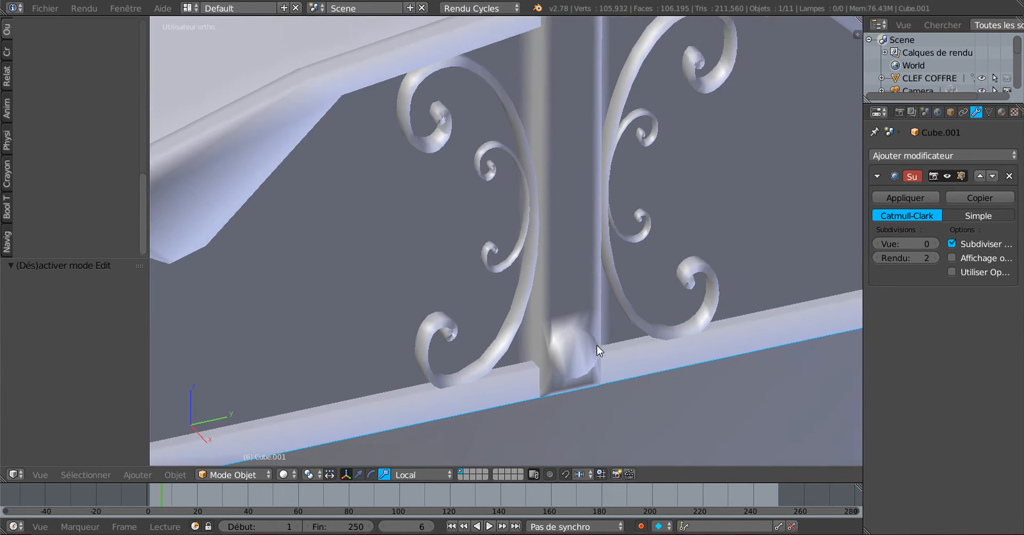
scroll(597, 345, down, 2)
scroll(565, 331, up, 2)
key(Tab)
scroll(560, 352, up, 1)
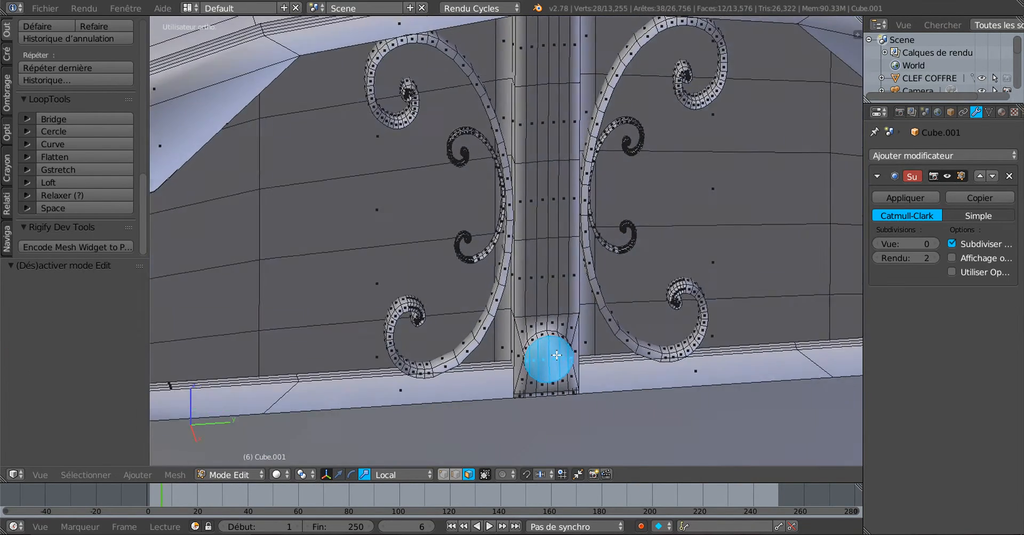
middle_drag(556, 355, 550, 337)
key(Tab)
scroll(549, 341, down, 2)
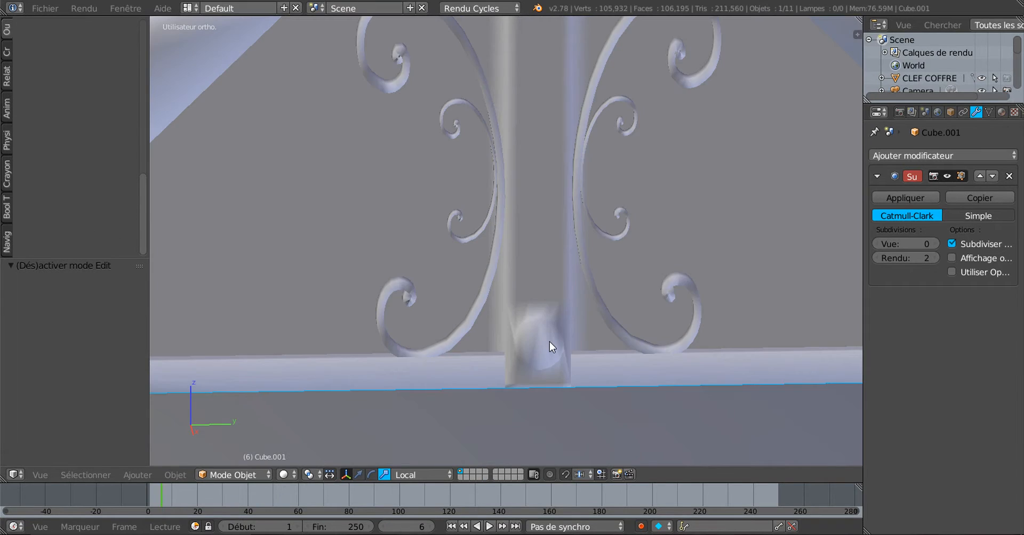
scroll(550, 342, up, 1)
key(Tab)
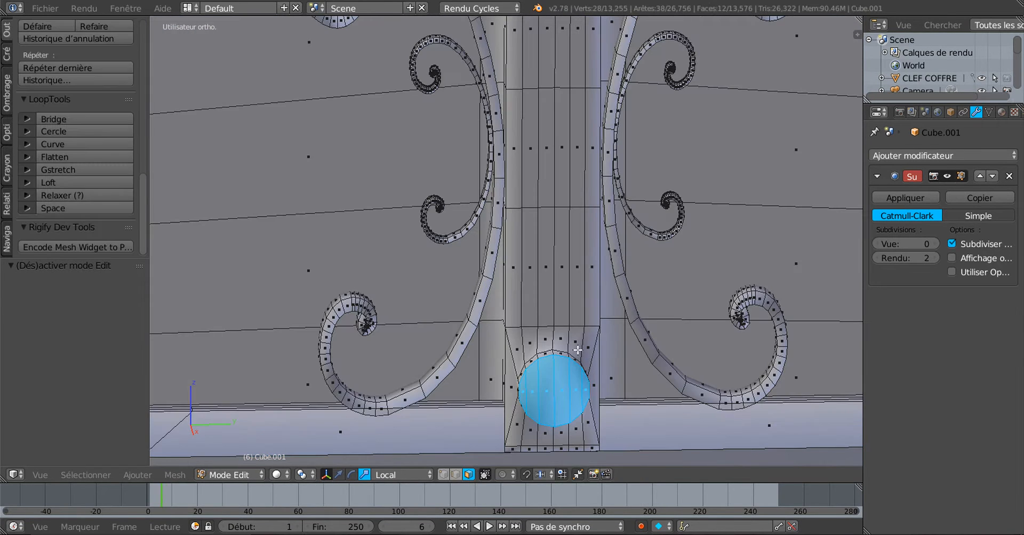
scroll(568, 341, up, 3)
middle_drag(567, 326, 603, 257)
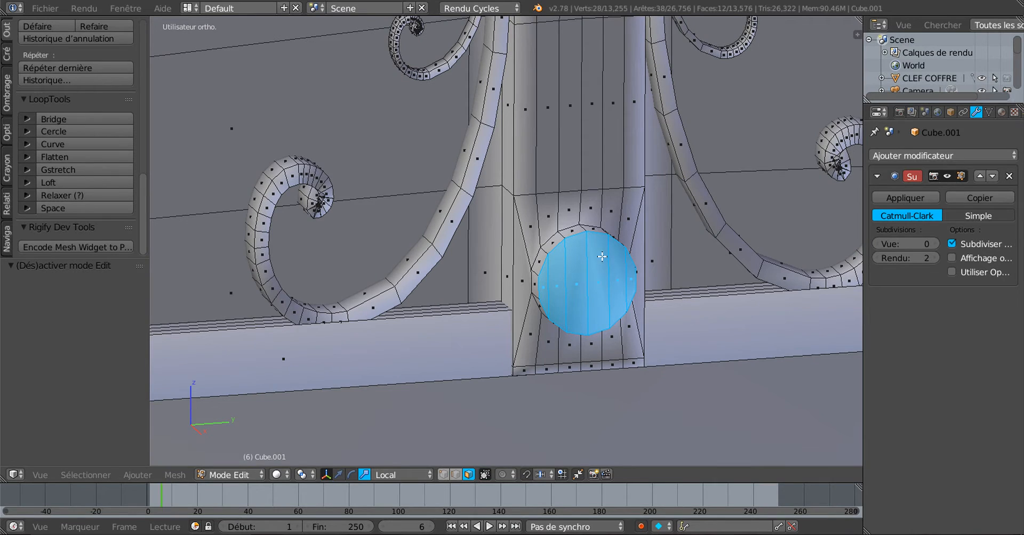
- Select the complete ring of strap faces surrounding the round rivet at the base of the end strap
right_click(532, 228)
shift+right_click(521, 271)
shift+right_click(552, 213)
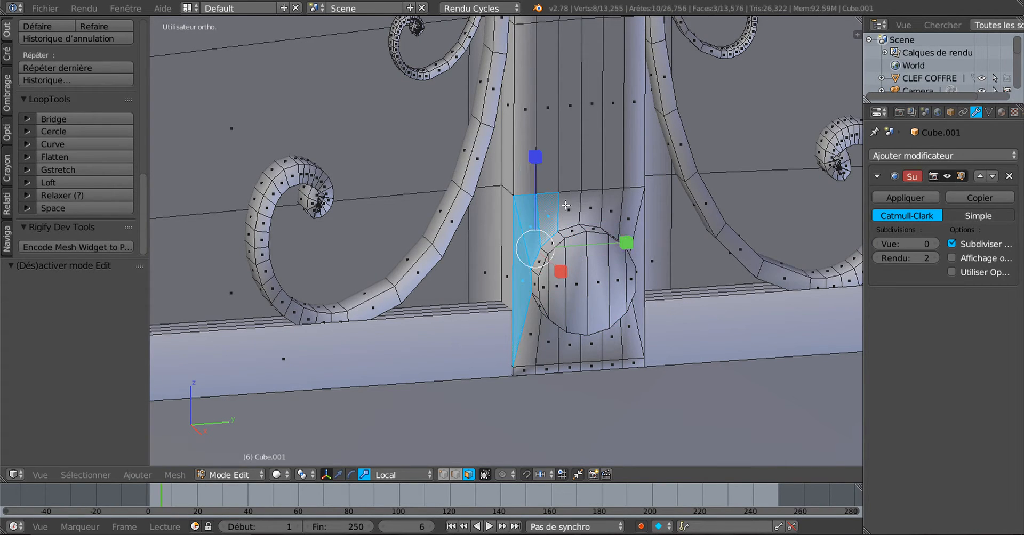
shift+right_click(576, 208)
shift+right_click(592, 209)
shift+right_click(610, 212)
shift+right_click(632, 235)
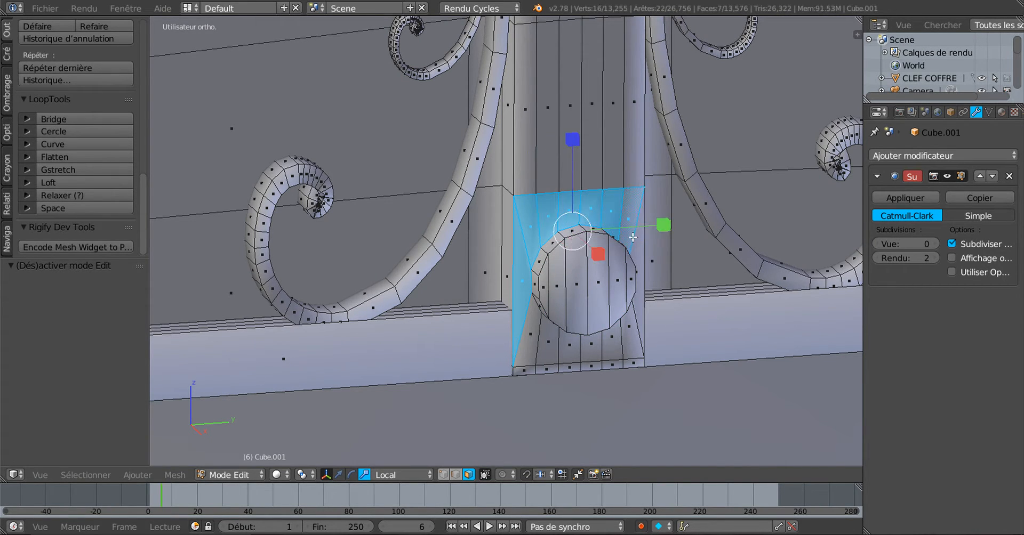
shift+right_click(636, 271)
shift+right_click(630, 334)
shift+right_click(614, 345)
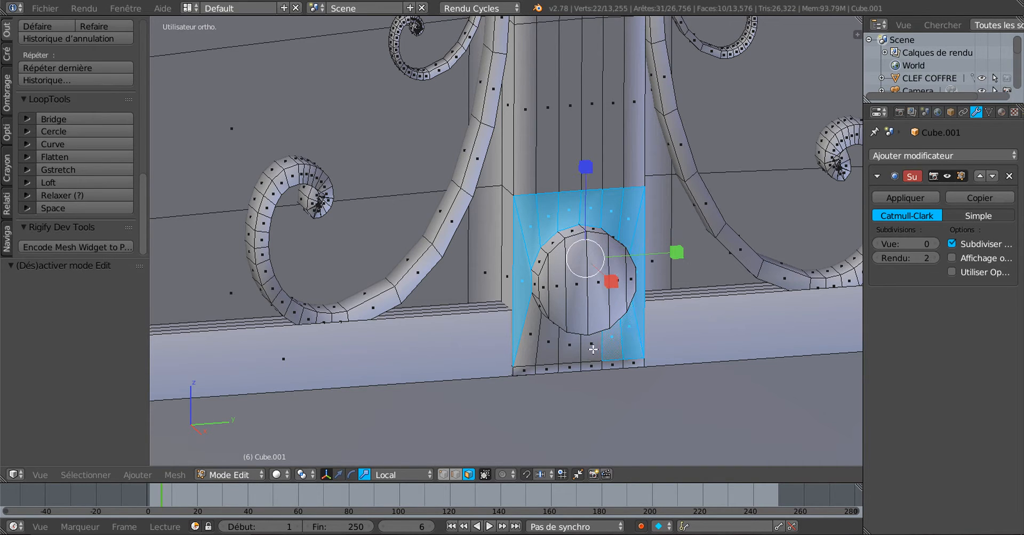
shift+right_click(589, 349)
shift+right_click(566, 349)
shift+right_click(547, 343)
shift+right_click(528, 338)
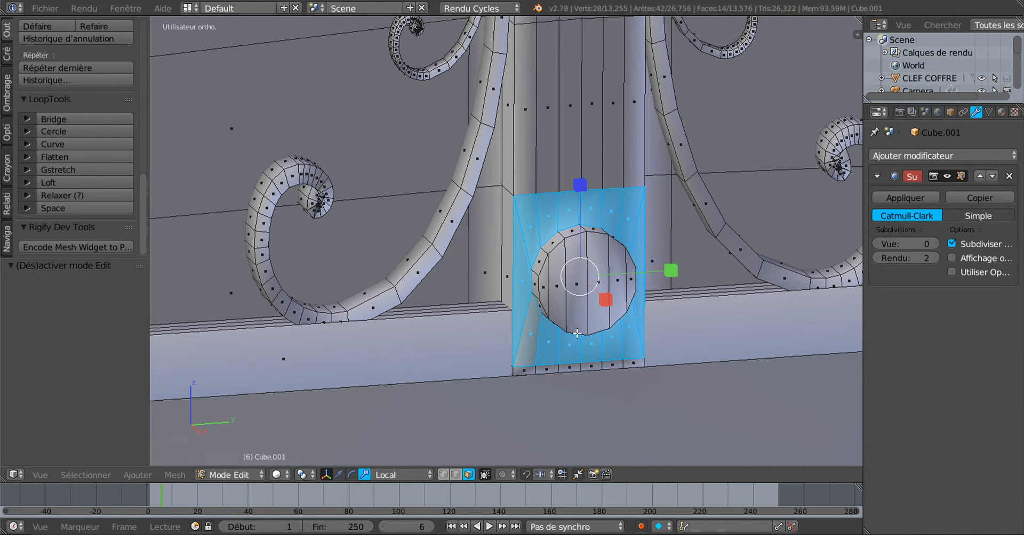
- Add the narrow row of faces along the strap's lower edge to the selection
scroll(561, 326, down, 2)
middle_drag(561, 326, 547, 297)
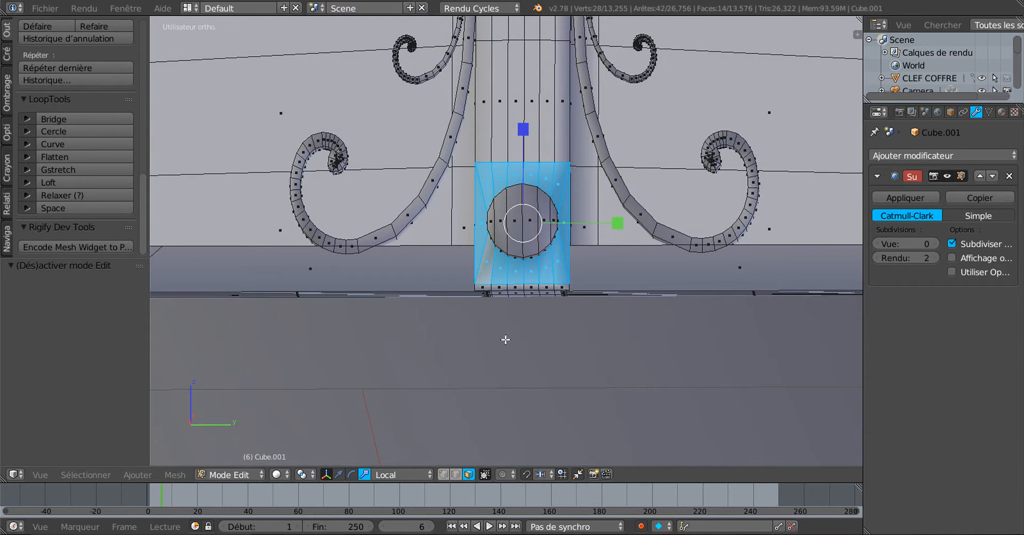
scroll(506, 339, up, 5)
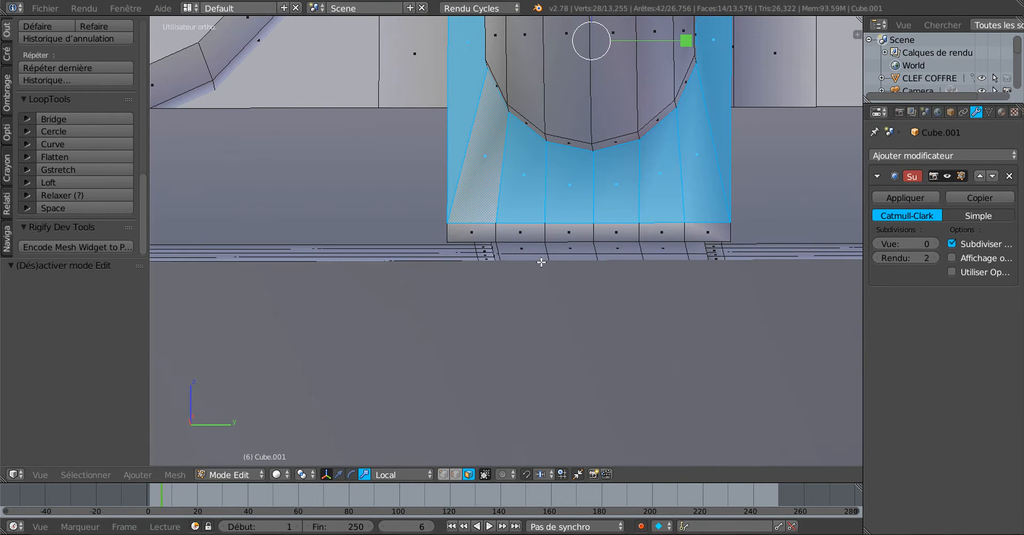
middle_drag(541, 262, 545, 272)
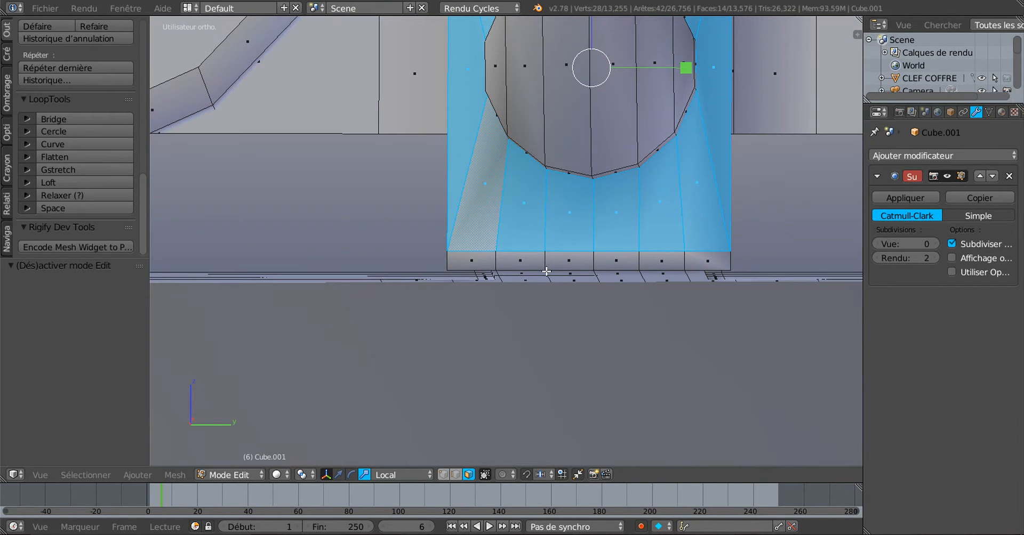
shift+right_click(478, 262)
shift+right_click(521, 260)
shift+right_click(569, 258)
shift+right_click(631, 256)
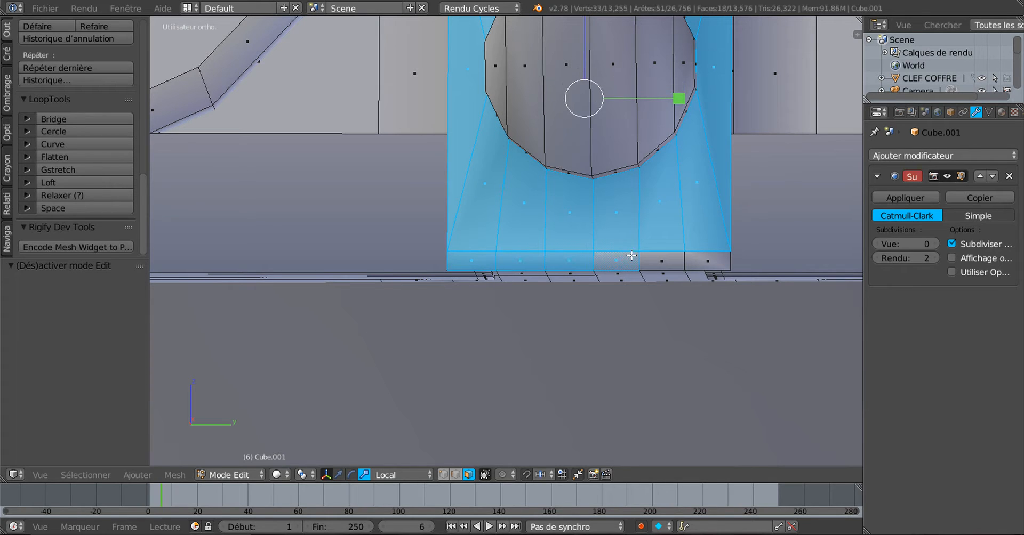
shift+right_click(652, 257)
shift+right_click(699, 259)
- Inset the selected faces around the rivet with a thickness of 0.0100
scroll(699, 253, down, 3)
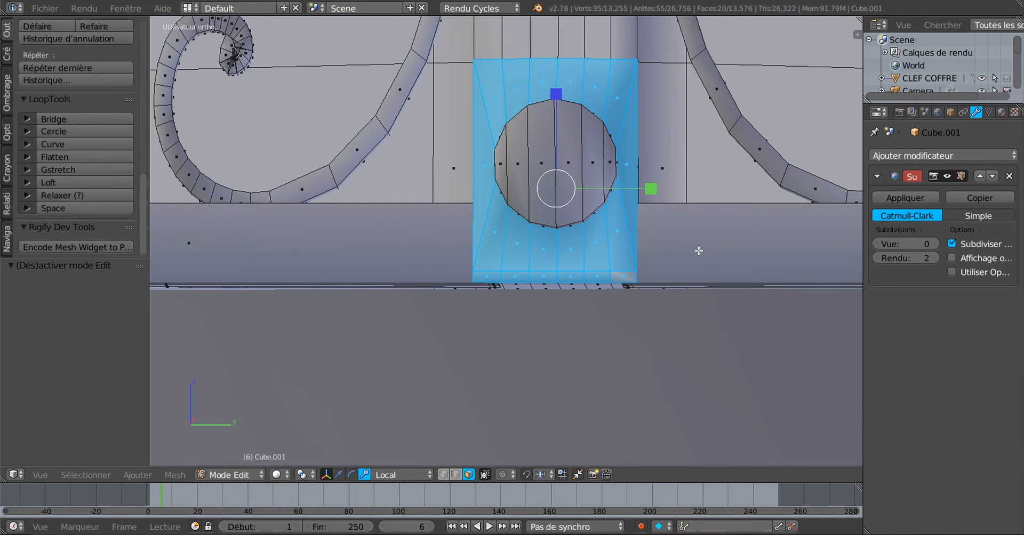
middle_drag(697, 274, 647, 309)
scroll(652, 301, up, 1)
scroll(652, 301, down, 1)
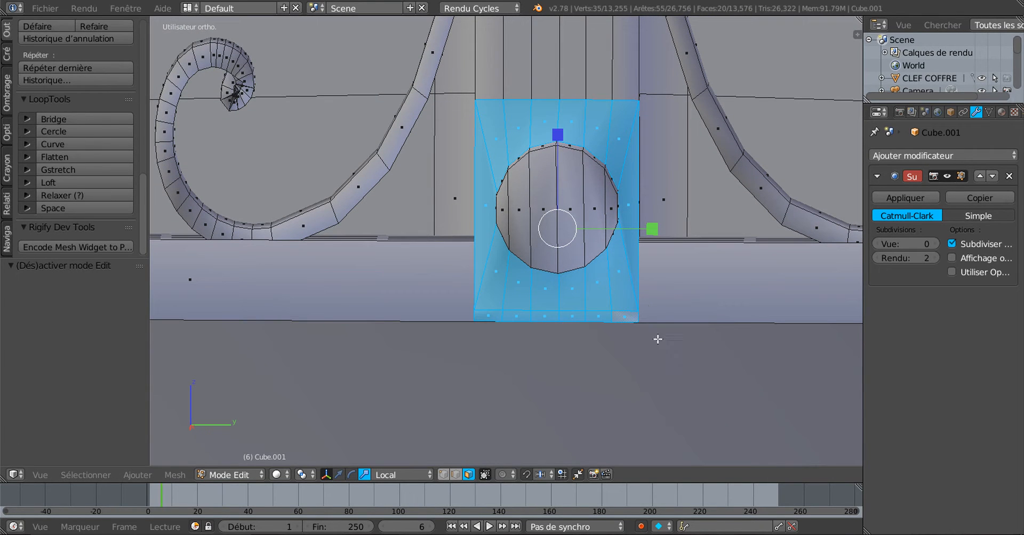
key(i)
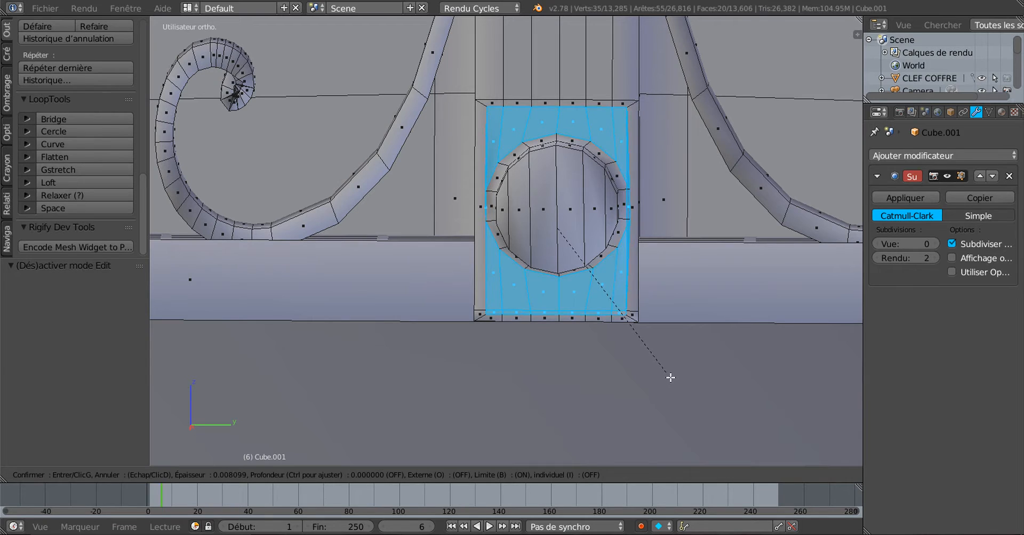
key(Escape)
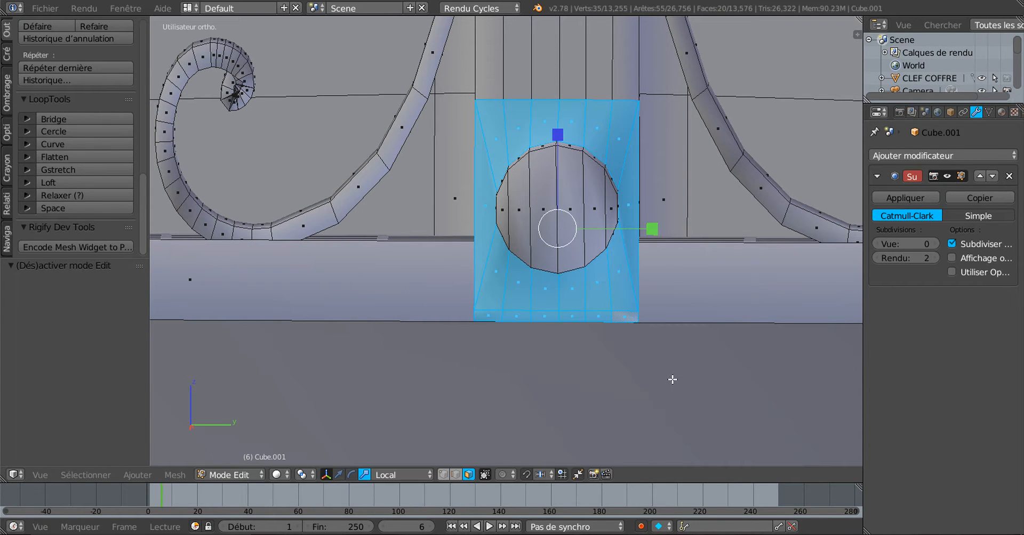
key(i)
click(672, 380)
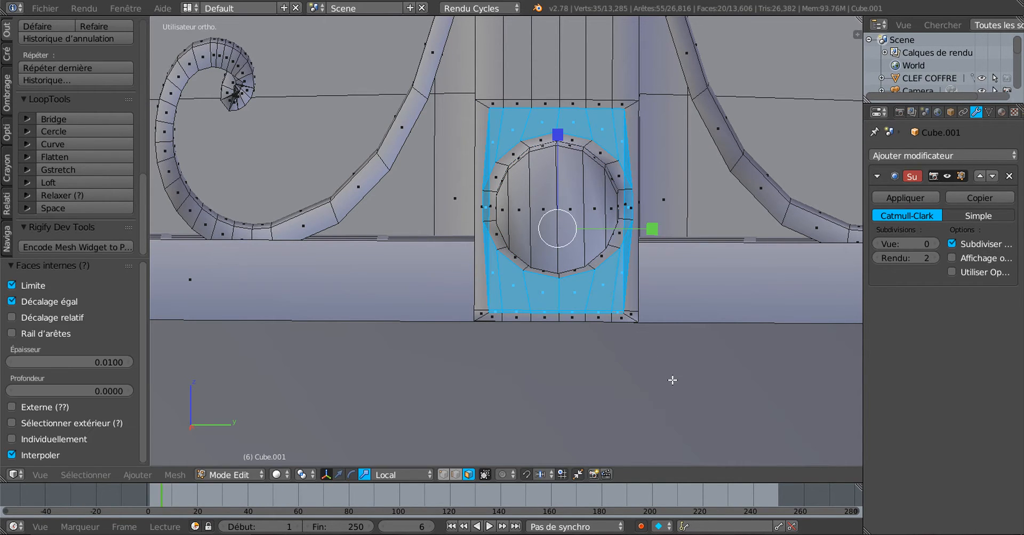
- Scale the inset faces by 0.690 along local Y and shrink them along local Z towards the rivet
key(s)
key(y)
key(y)
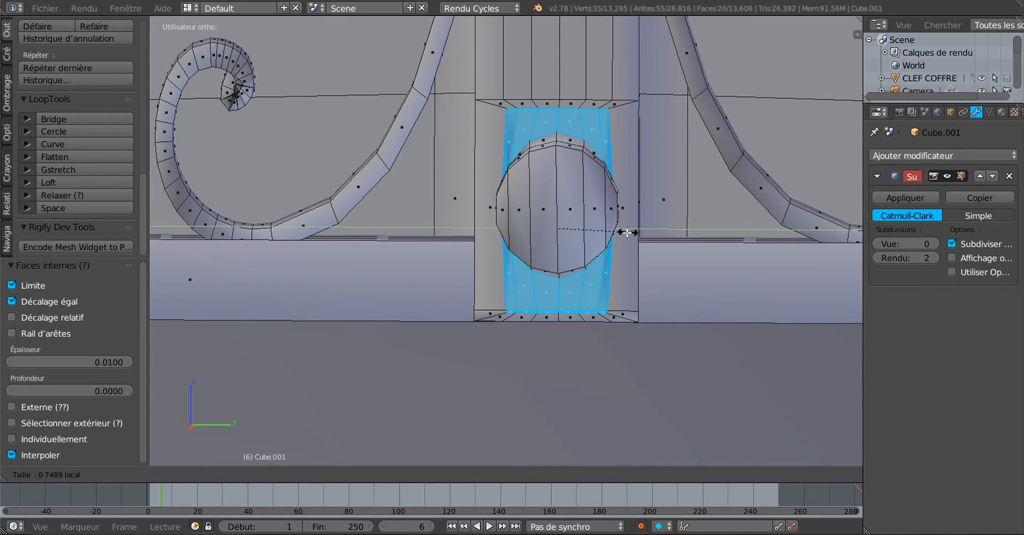
click(620, 234)
key(s)
key(z)
key(z)
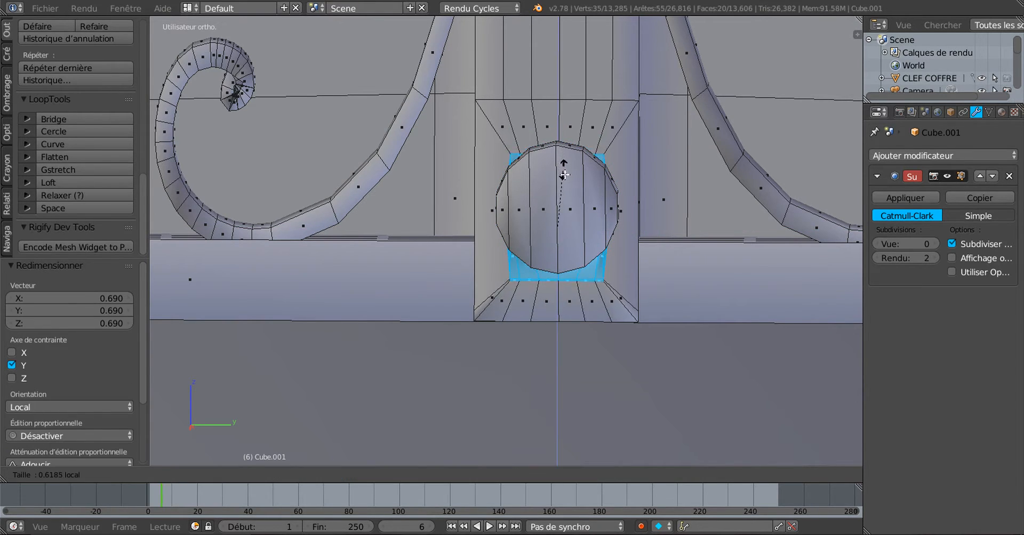
click(568, 207)
- Compare the rivet's shading in Object Mode with its inset mesh in Edit Mode from an oblique angle
key(Tab)
scroll(560, 213, down, 3)
middle_drag(560, 212, 657, 259)
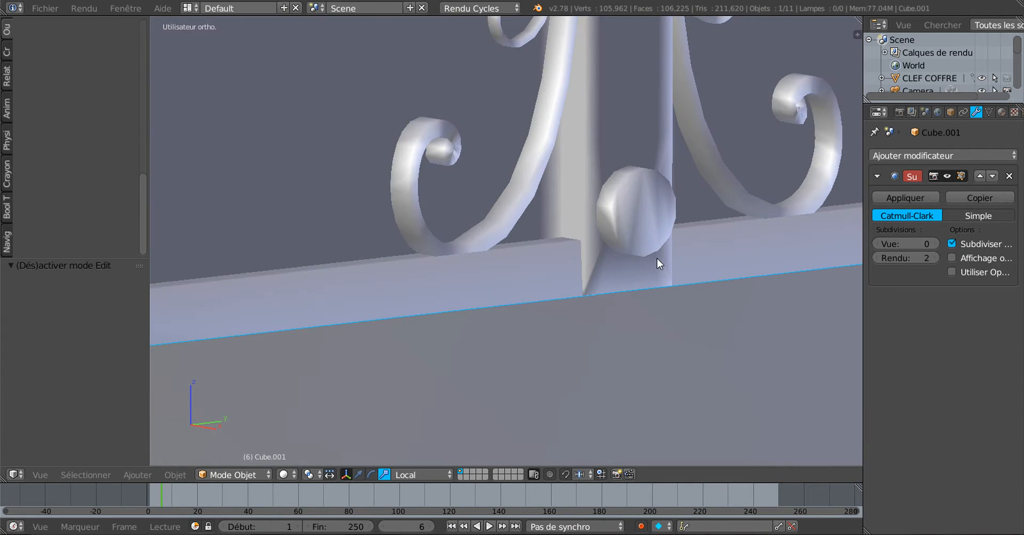
key(Tab)
scroll(657, 258, up, 2)
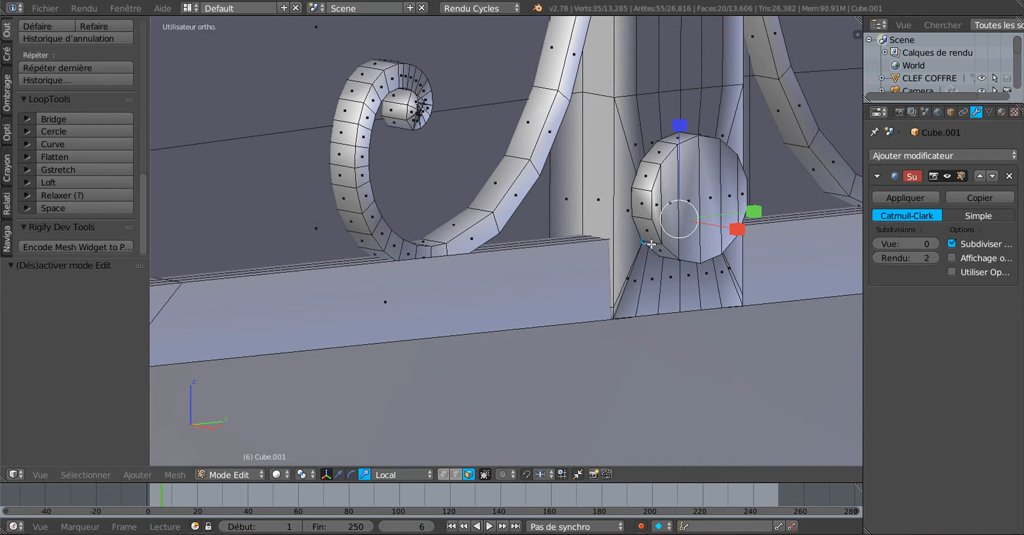
key(Tab)
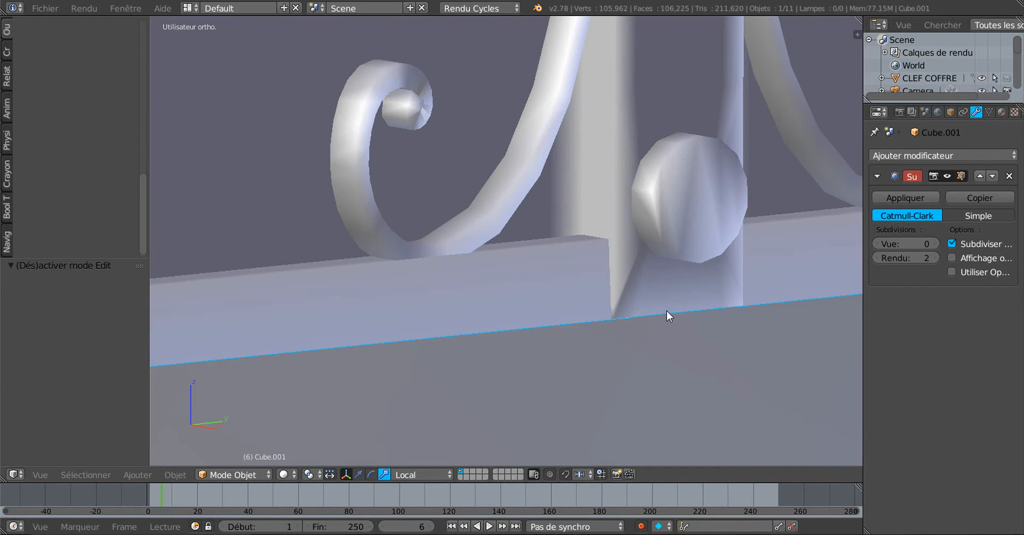
- Undo the two scalings and the inset of the faces around the rivet
key(Tab)
key(l)
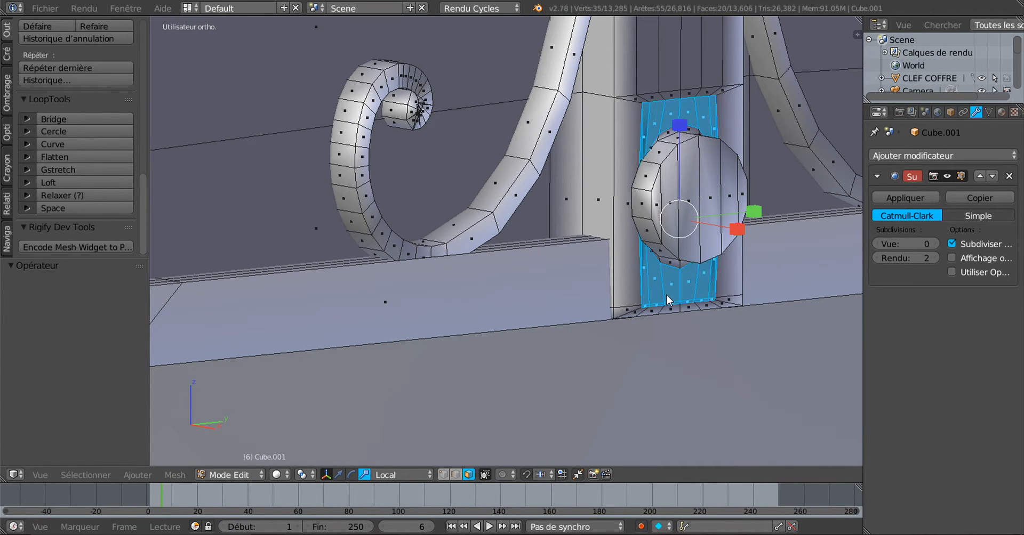
middle_drag(658, 327, 651, 324)
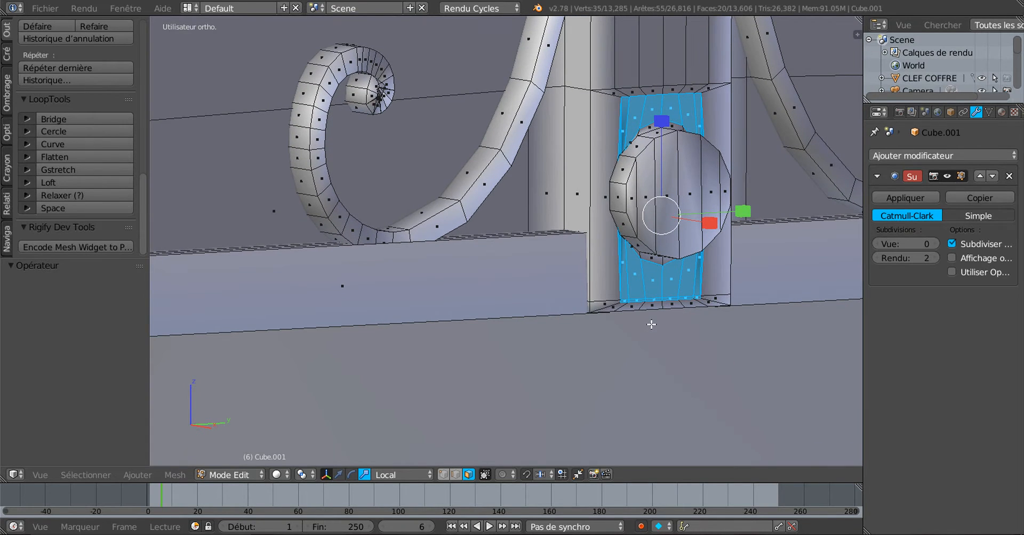
key(ctrl+z)
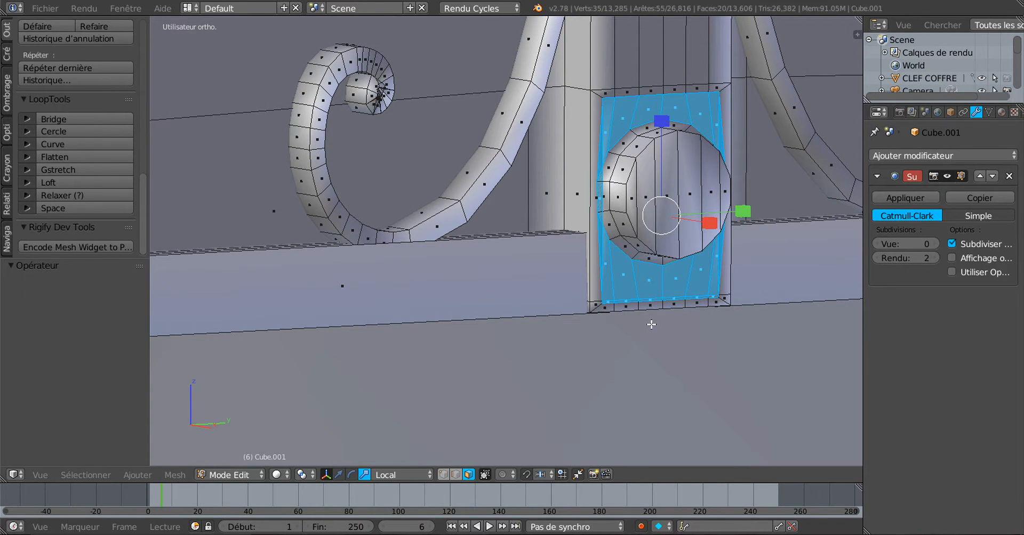
shift+middle_drag(645, 326, 640, 261)
scroll(639, 261, up, 2)
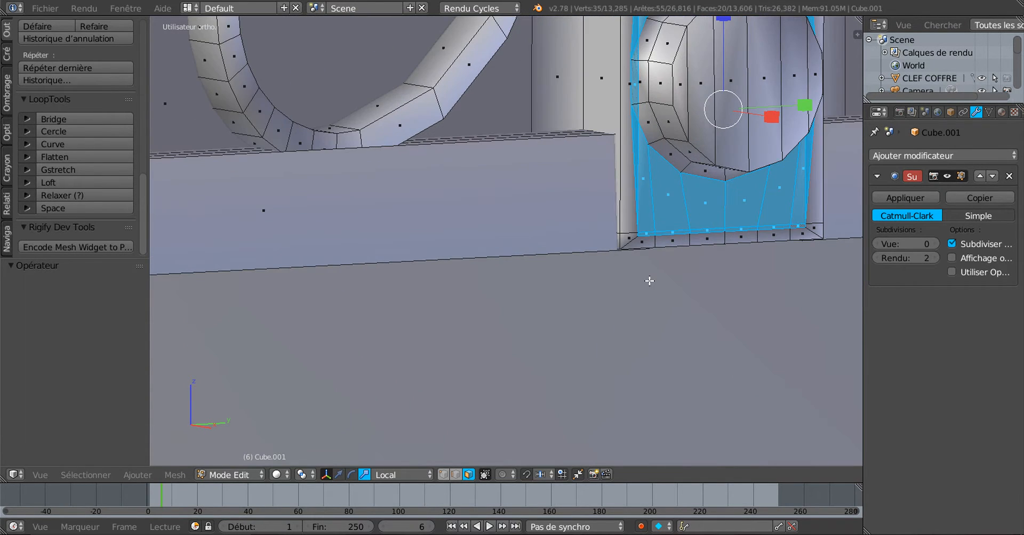
key(ctrl+z)
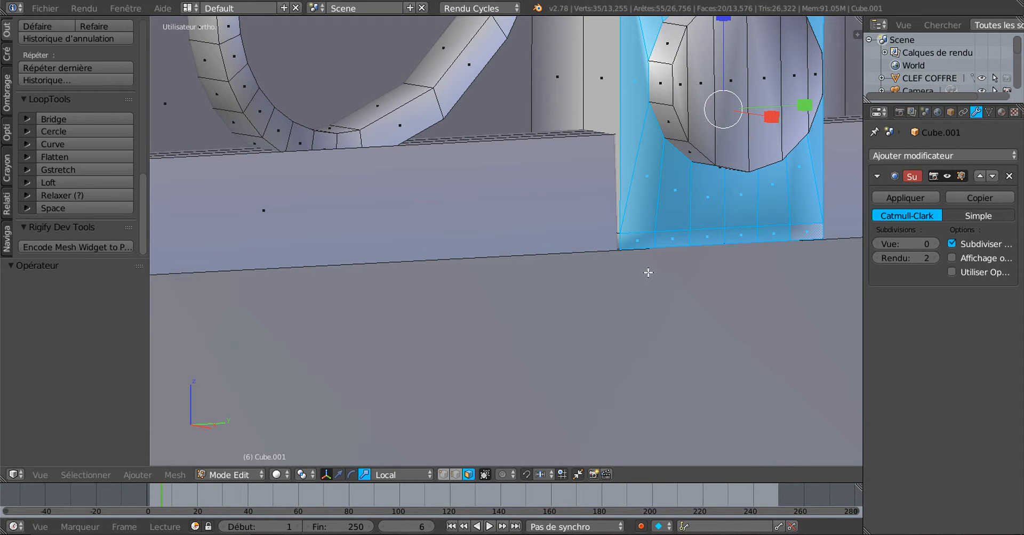
- Deselect the row of faces along the strap's lower edge and inset the remaining faces around the rivet by 0.0046
shift+right_click(644, 240)
shift+right_click(673, 238)
shift+right_click(709, 236)
shift+right_click(740, 235)
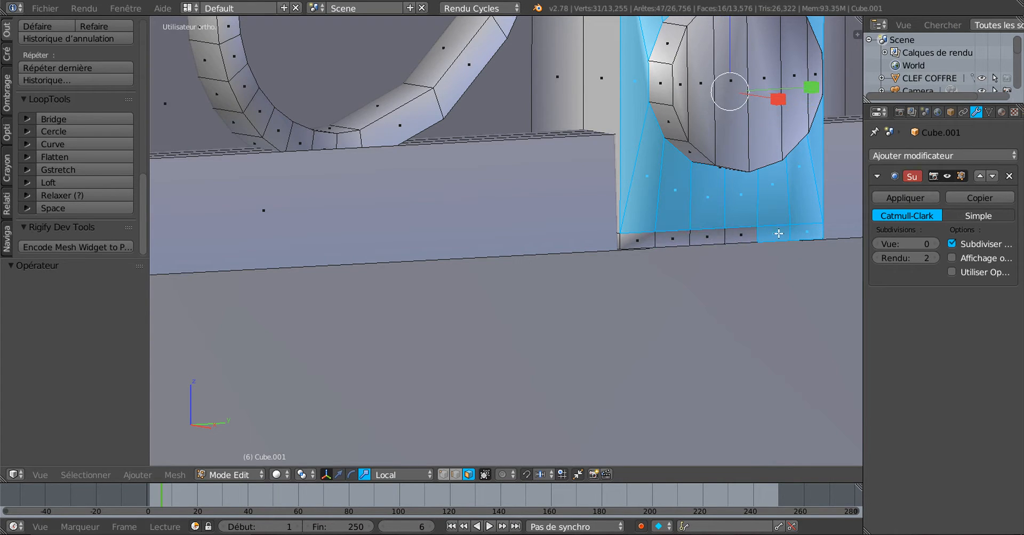
shift+right_click(774, 235)
shift+right_click(805, 230)
scroll(759, 284, down, 4)
middle_drag(704, 283, 676, 281)
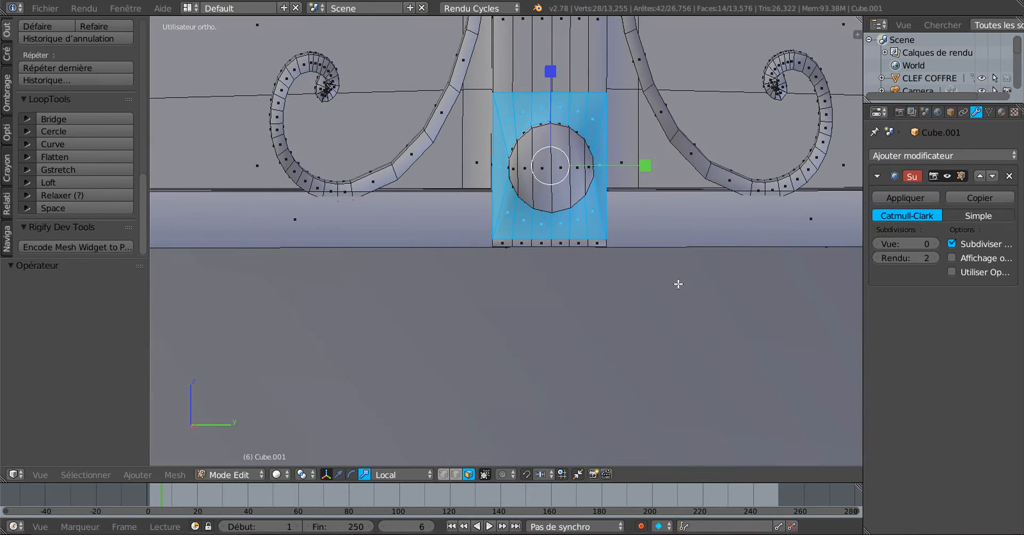
key(i)
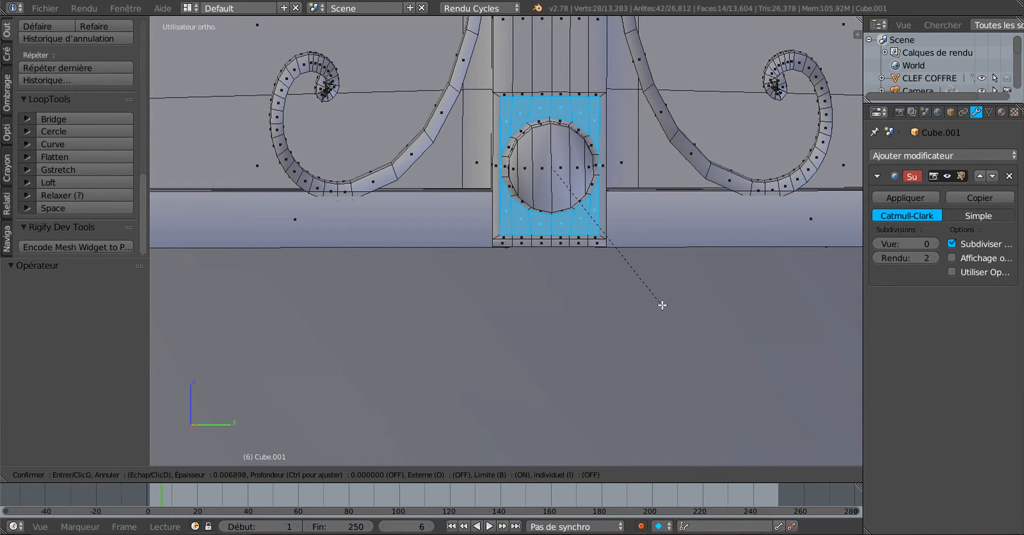
click(655, 304)
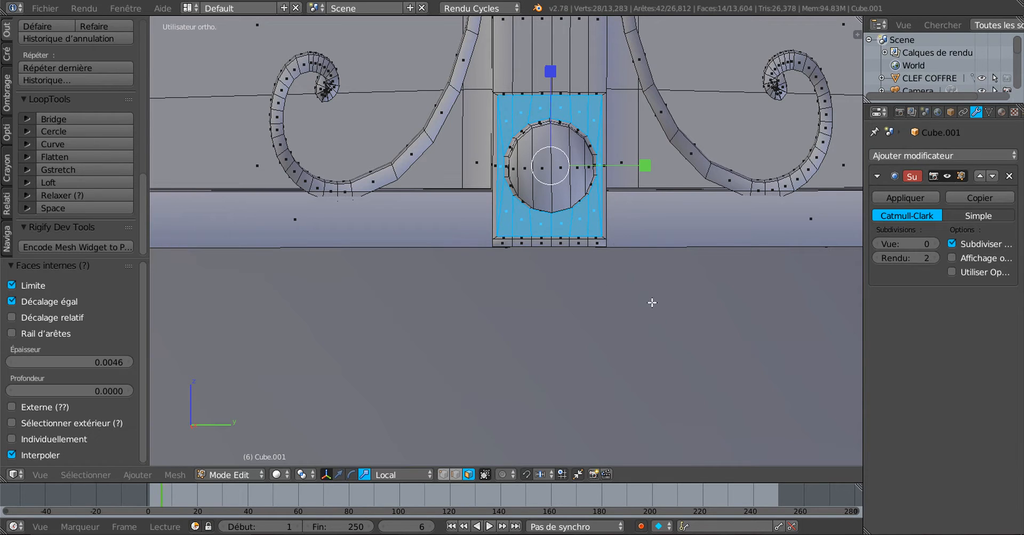
- Scale the inset faces by 0.794 along local Y and shrink them along local Z to hug the rivet's outline
scroll(559, 183, up, 3)
shift+middle_drag(573, 208, 551, 304)
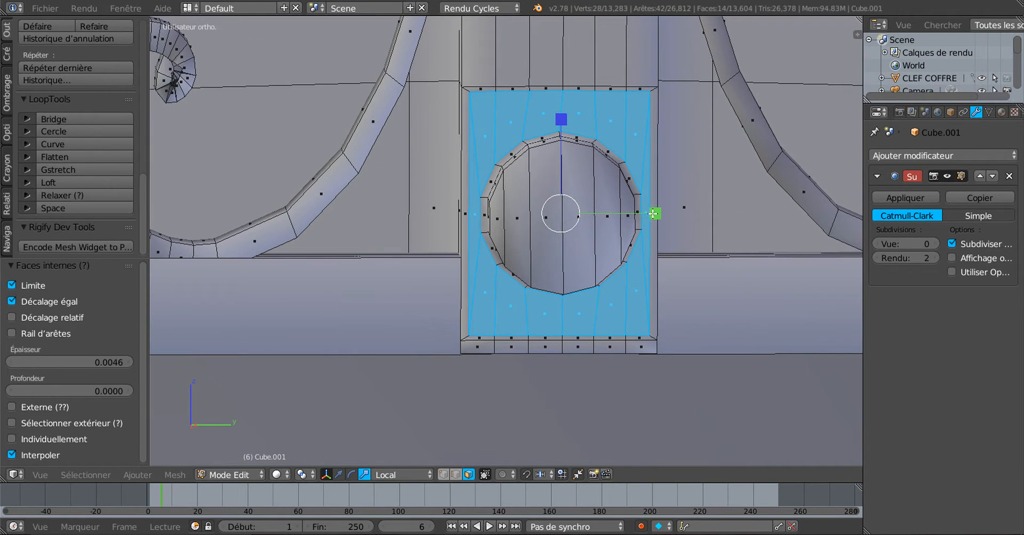
drag(650, 212, 625, 218)
drag(564, 129, 570, 177)
drag(655, 213, 634, 217)
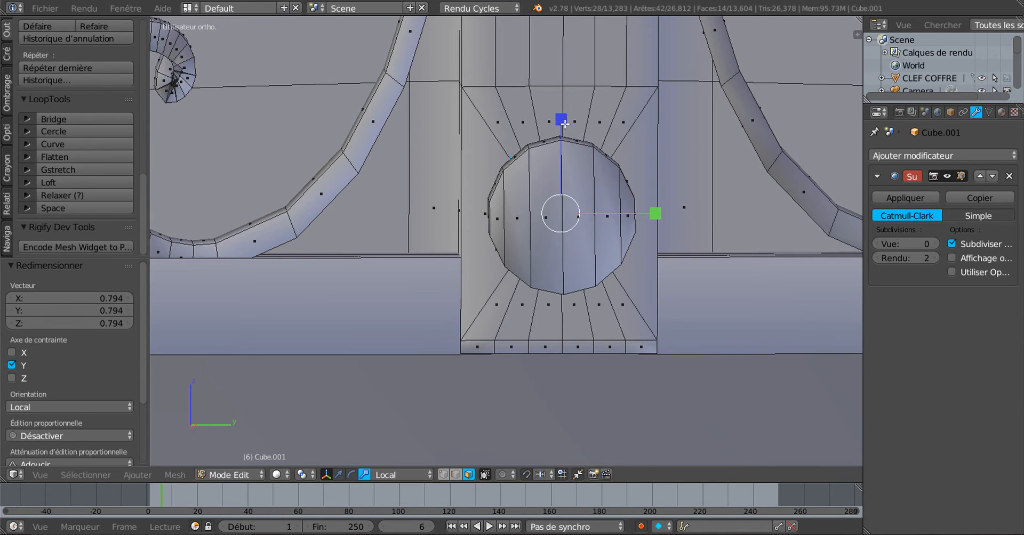
drag(564, 124, 565, 132)
- Set the subdivision modifier's viewport level to 2 and view the smoothed rivet in Object Mode
key(Tab)
scroll(523, 226, down, 3)
middle_drag(523, 226, 588, 227)
key(Tab)
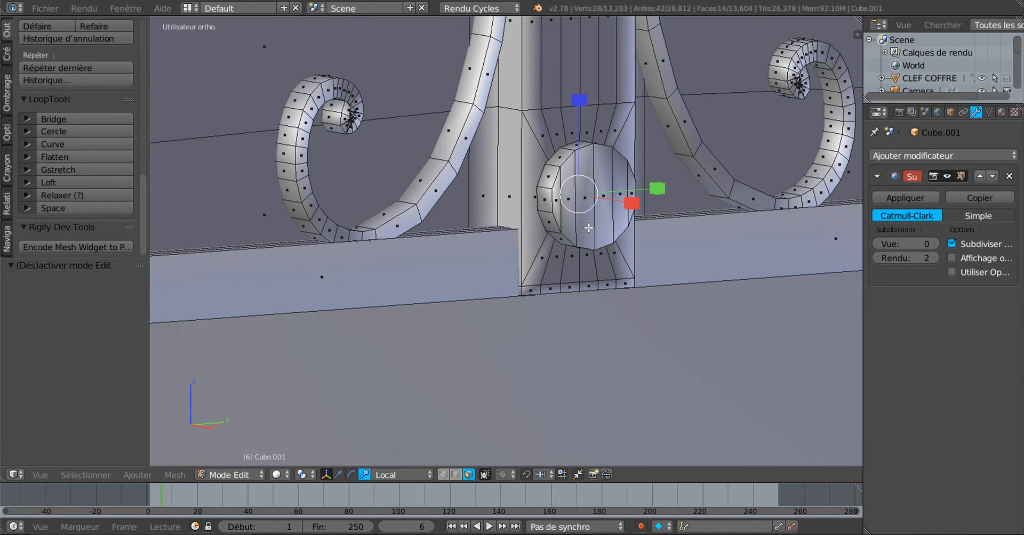
click(932, 242)
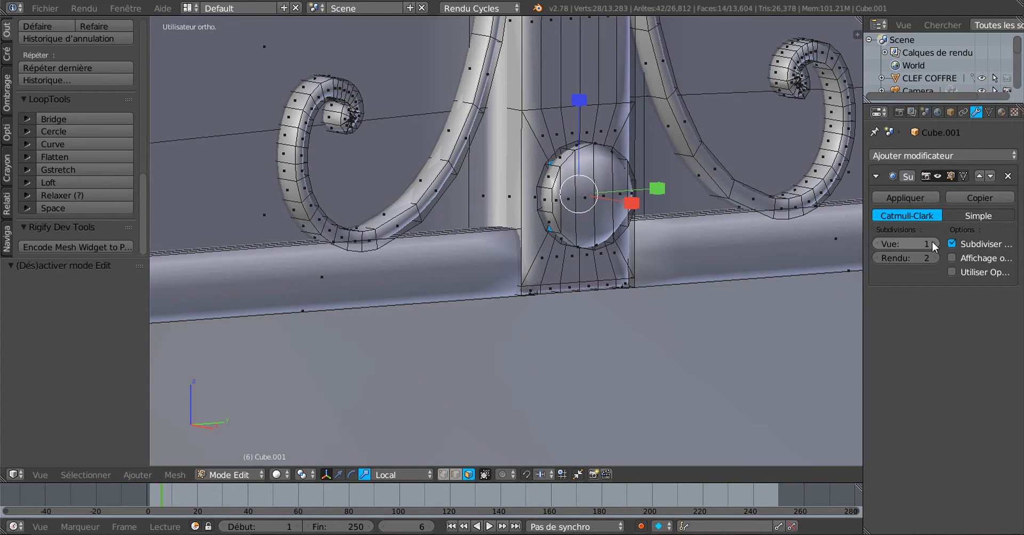
click(934, 243)
key(Tab)
scroll(631, 270, up, 2)
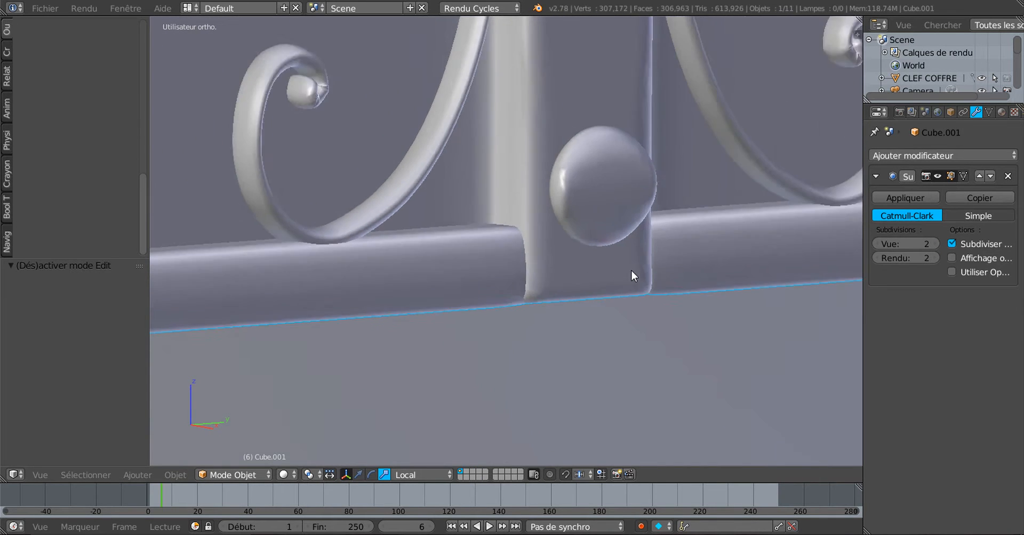
- Add two edge loops around the rivet's side wall in Edit Mode, slid by factors of 0.676 and -0.280
middle_drag(632, 270, 667, 158)
key(Tab)
key(Tab)
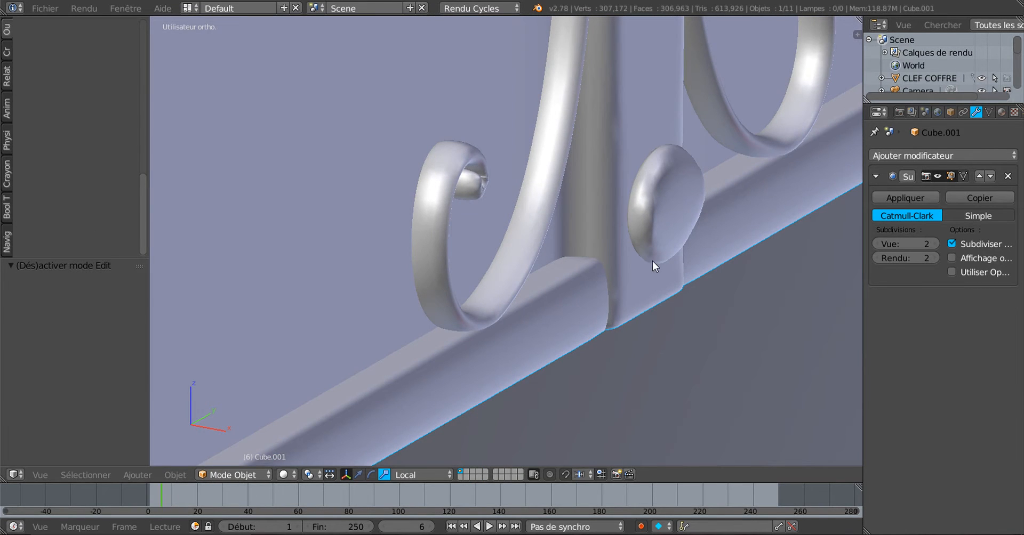
middle_drag(631, 194, 614, 254)
key(Tab)
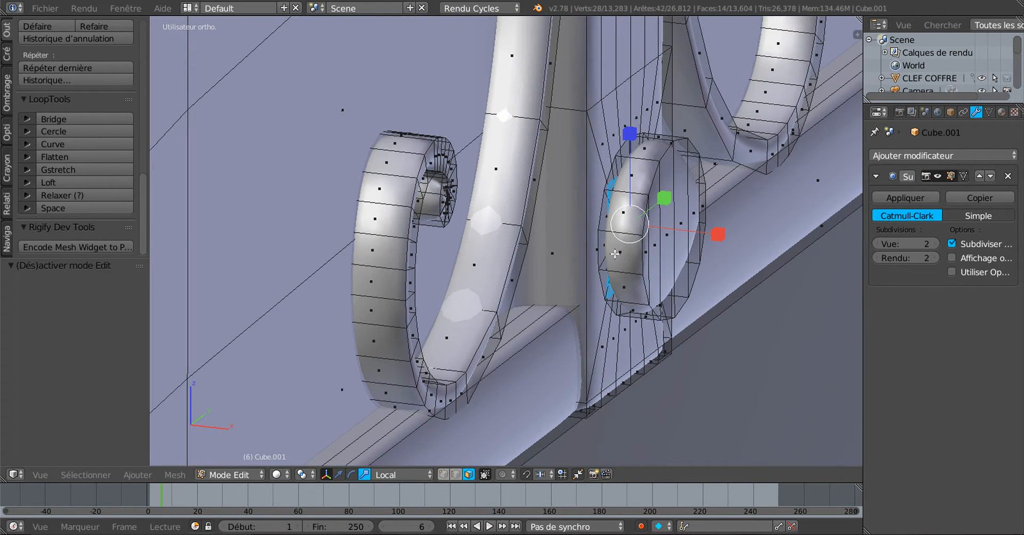
key(ctrl+r)
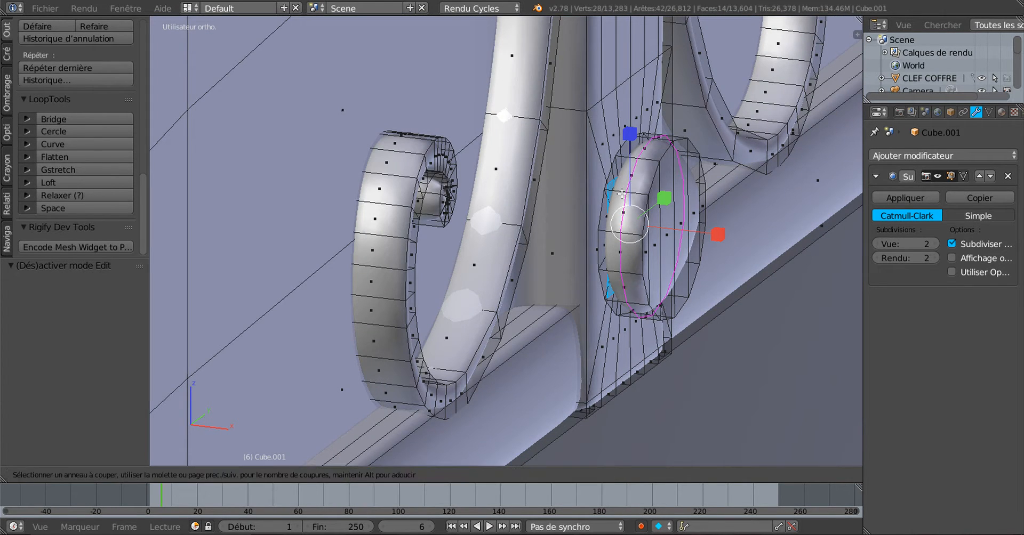
click(620, 195)
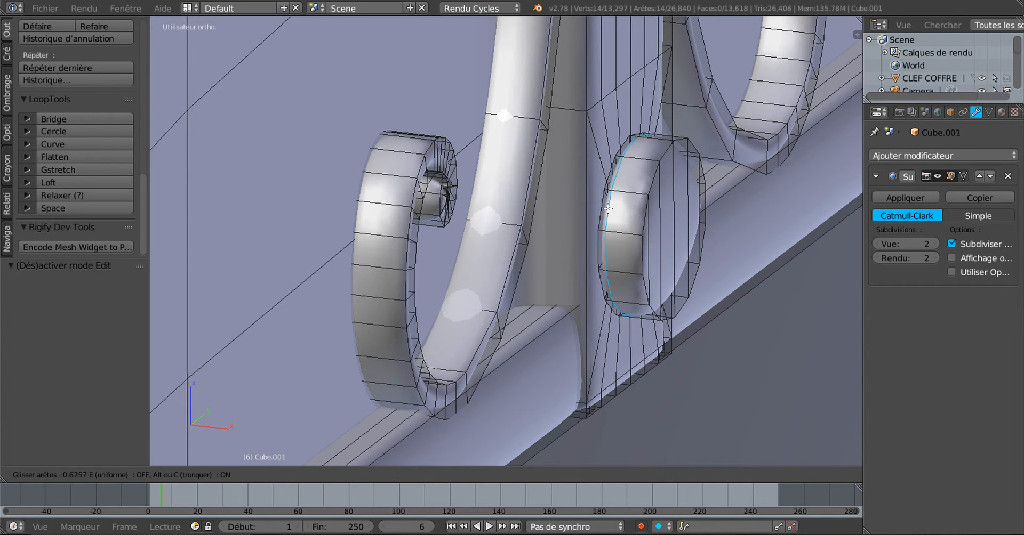
click(618, 200)
key(ctrl+r)
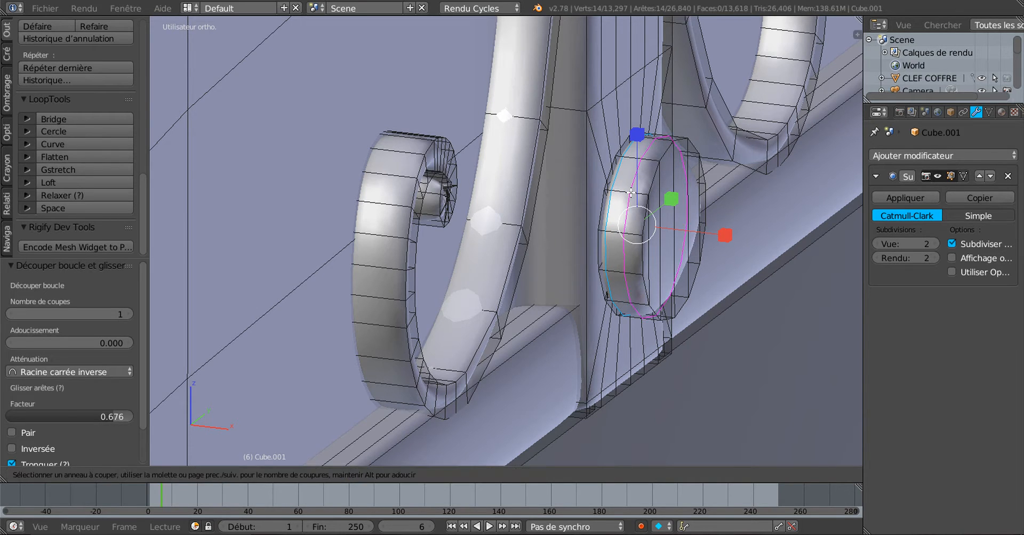
click(631, 193)
click(634, 193)
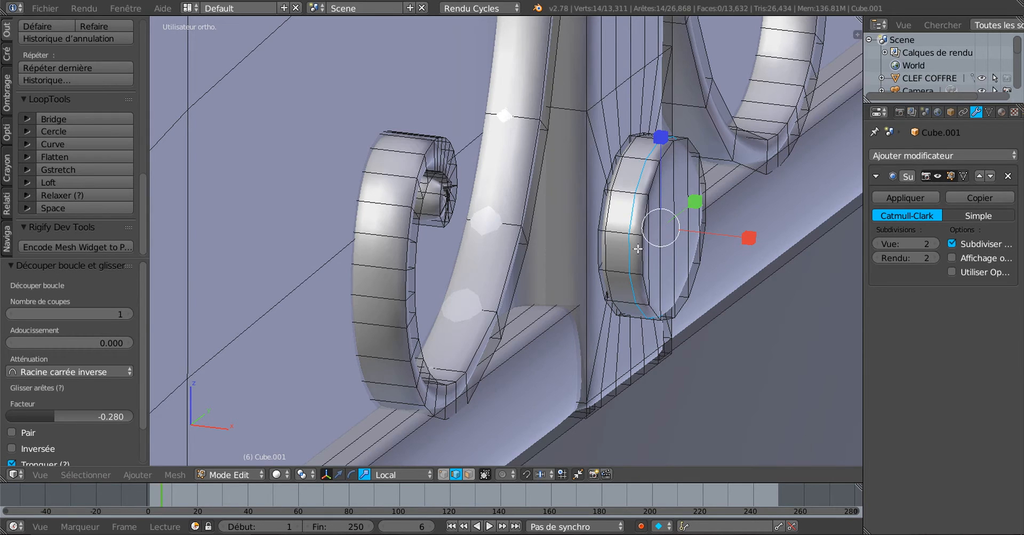
- Select all six faces of the rivet's flat front cap in face select mode and delete them as faces
middle_drag(637, 249, 616, 248)
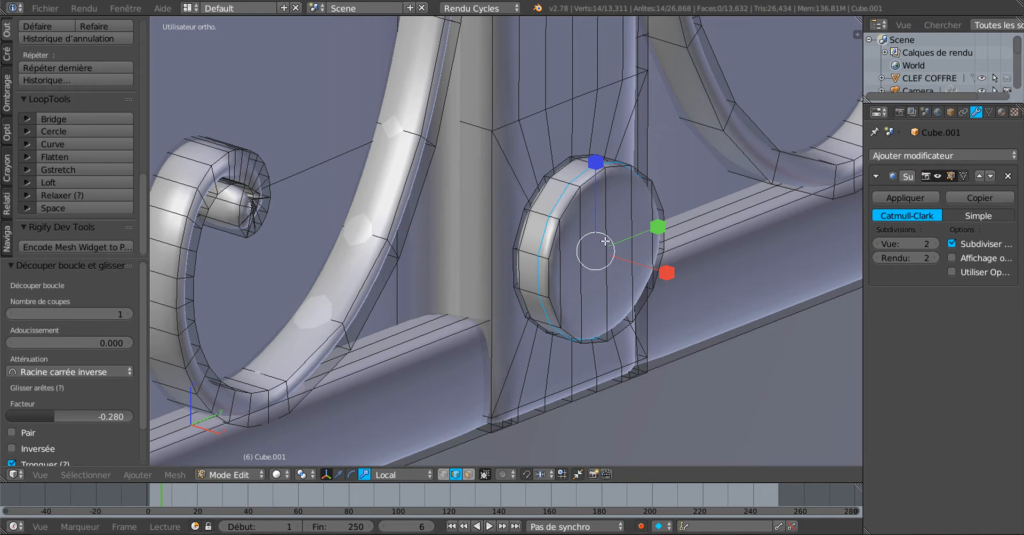
click(468, 474)
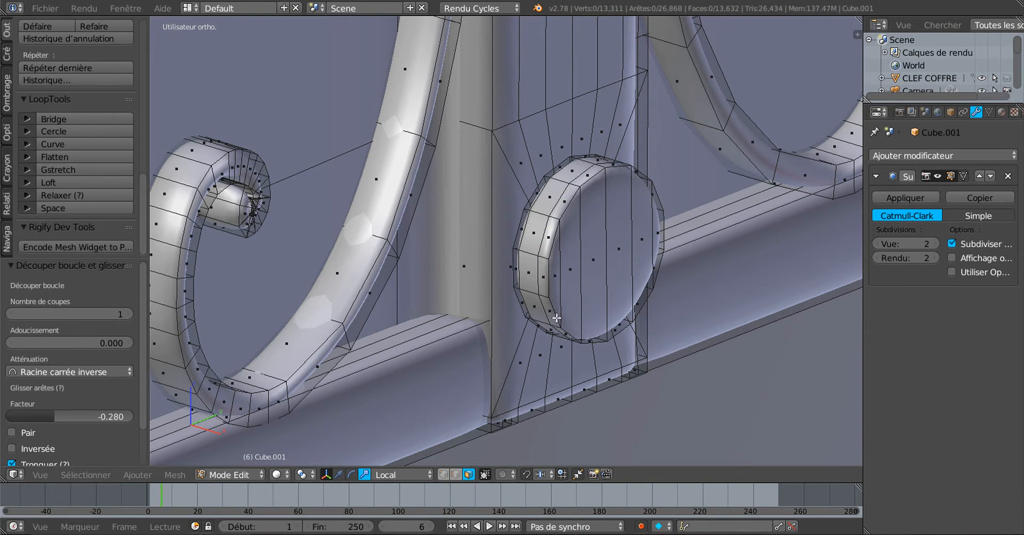
right_click(560, 272)
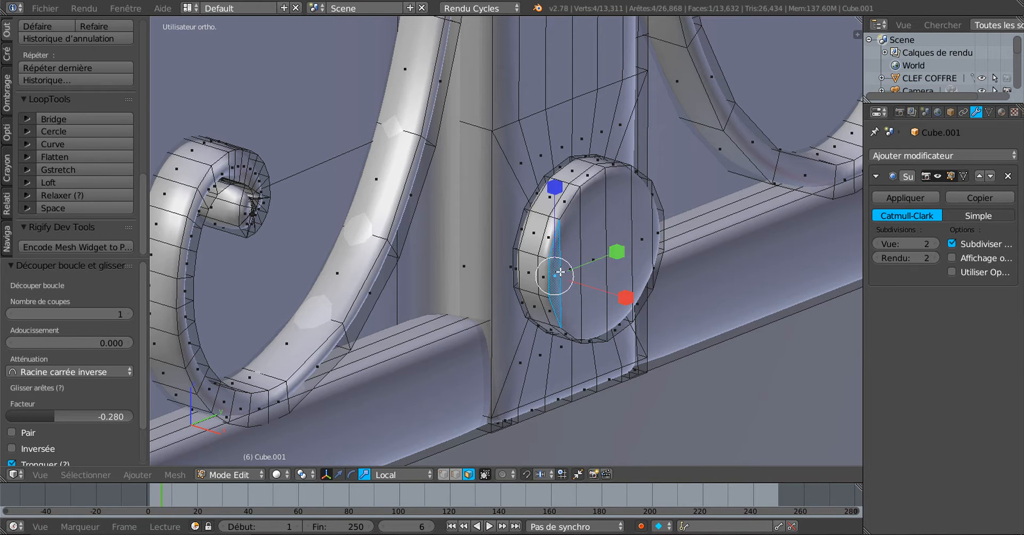
shift+right_click(572, 264)
shift+right_click(589, 256)
shift+right_click(617, 240)
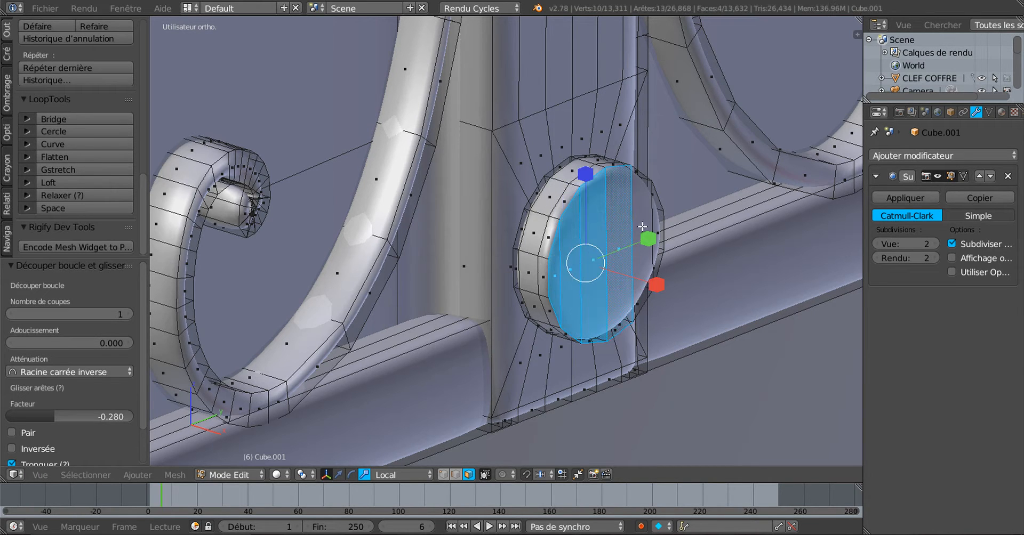
shift+right_click(642, 227)
middle_drag(600, 283, 563, 266)
shift+right_click(568, 243)
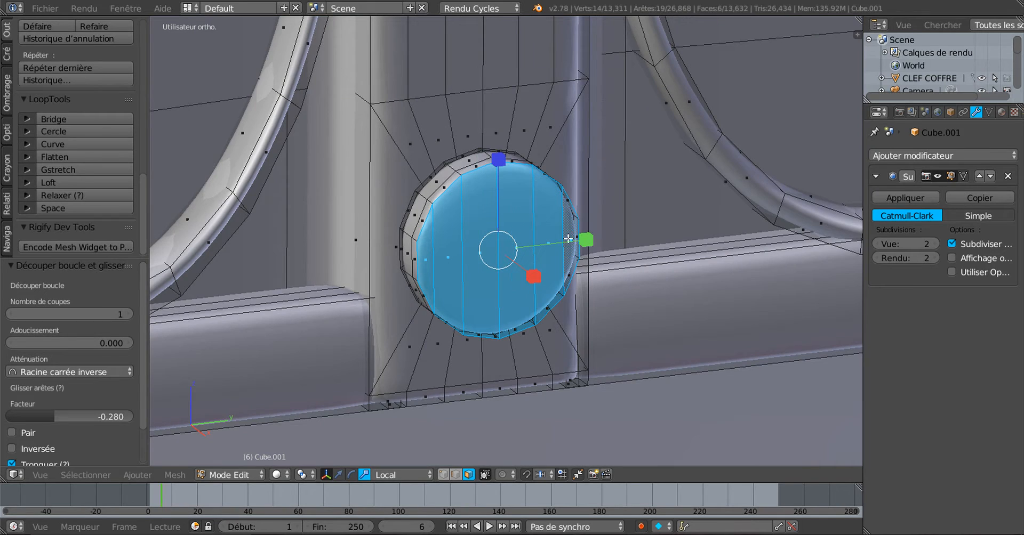
scroll(536, 261, down, 2)
key(x)
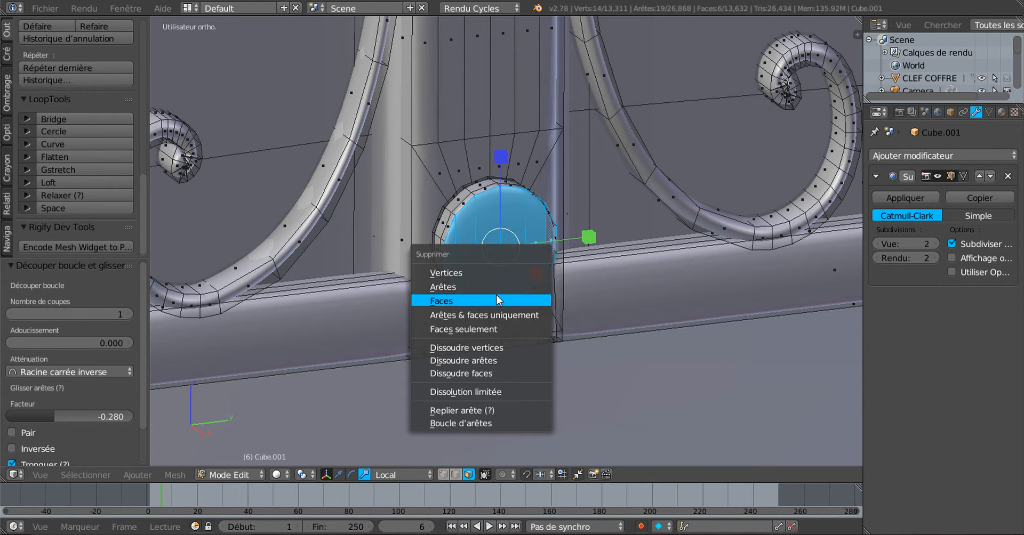
click(496, 300)
- Select the edge loop around the rivet's open front rim in edge select mode and enable the translate manipulator
middle_drag(600, 285, 638, 292)
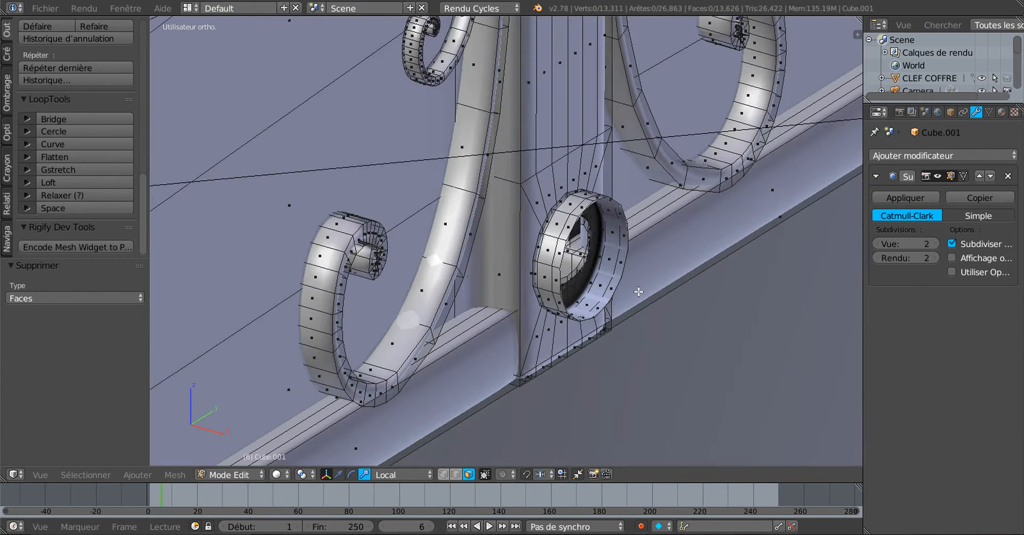
click(455, 474)
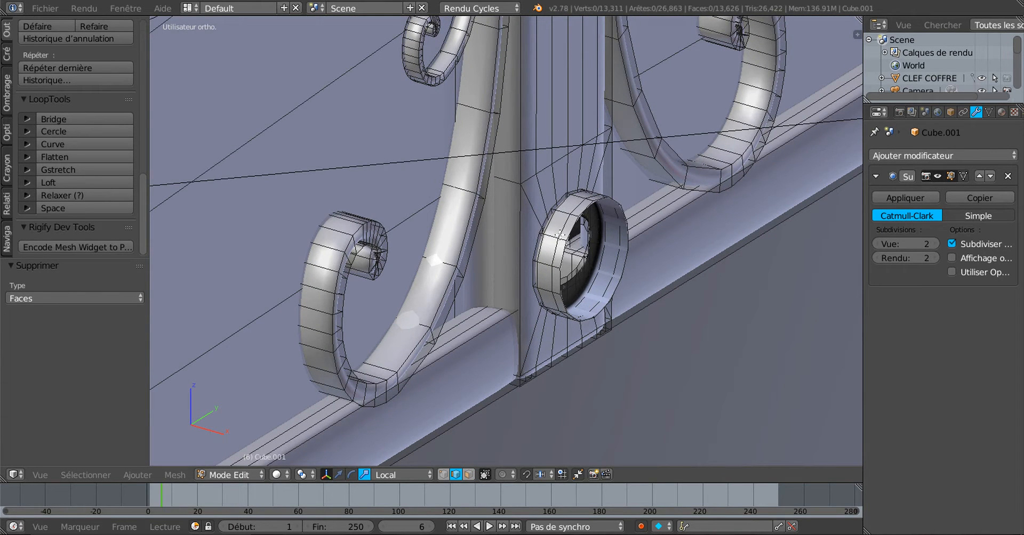
alt+right_click(572, 223)
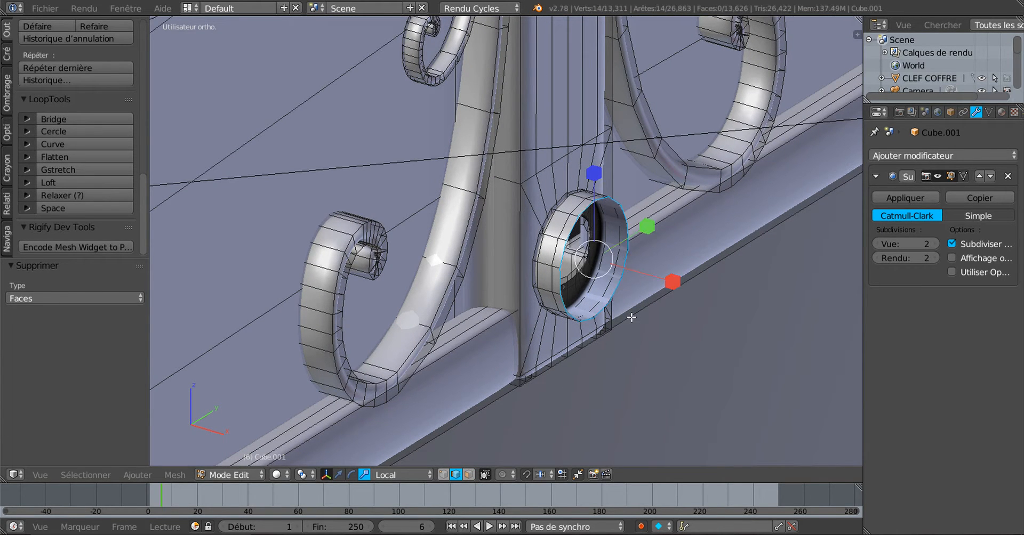
middle_drag(690, 374, 648, 374)
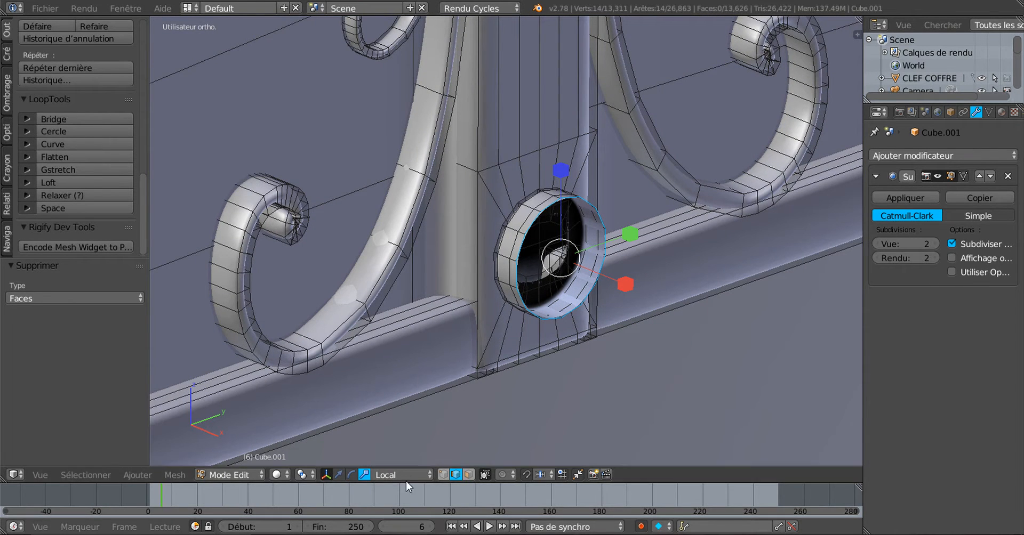
click(341, 474)
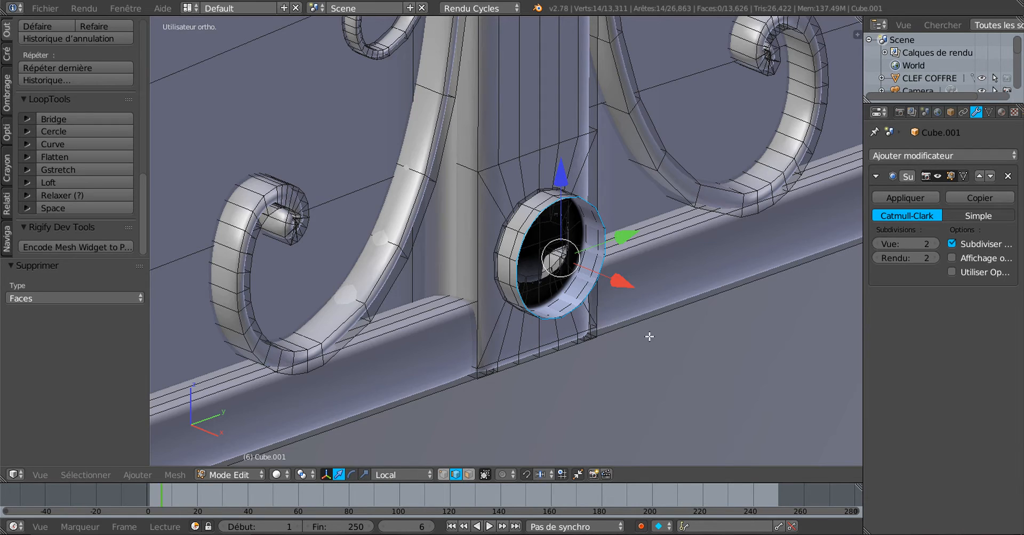
- Extrude the rivet's front rim with a scale of 0.878 and move it outward 0.004 along local X
middle_drag(648, 339, 667, 279)
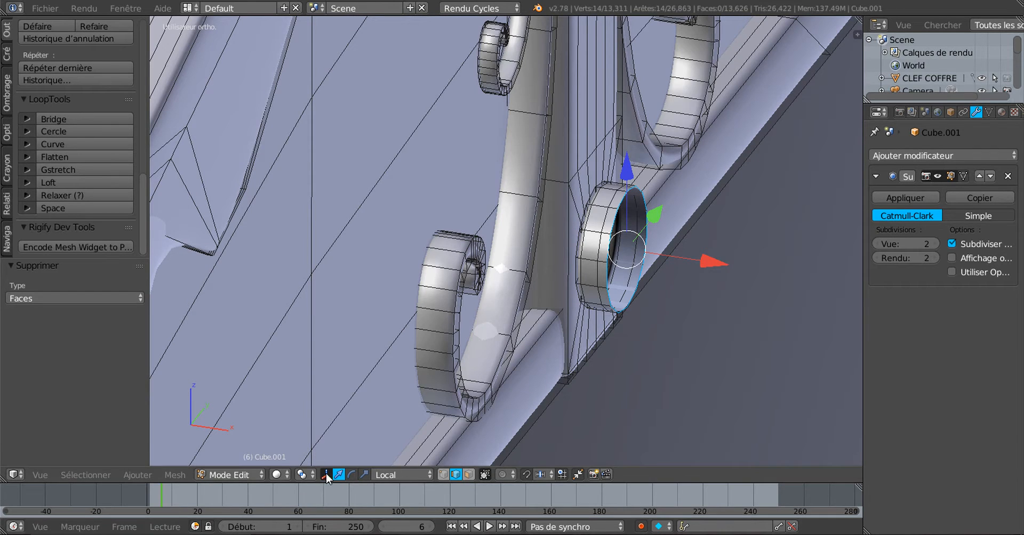
scroll(634, 342, up, 1)
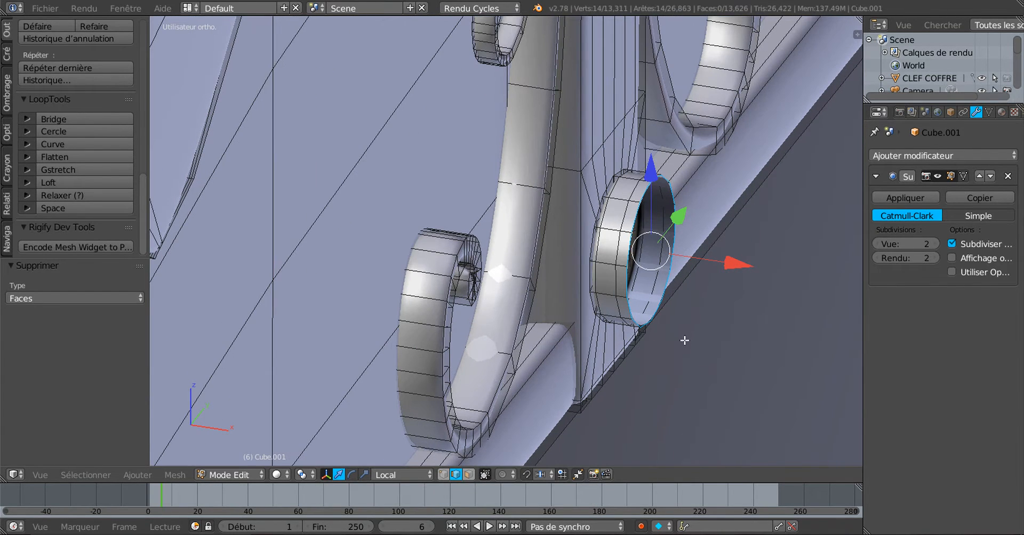
shift+middle_drag(721, 356, 619, 366)
scroll(626, 352, up, 1)
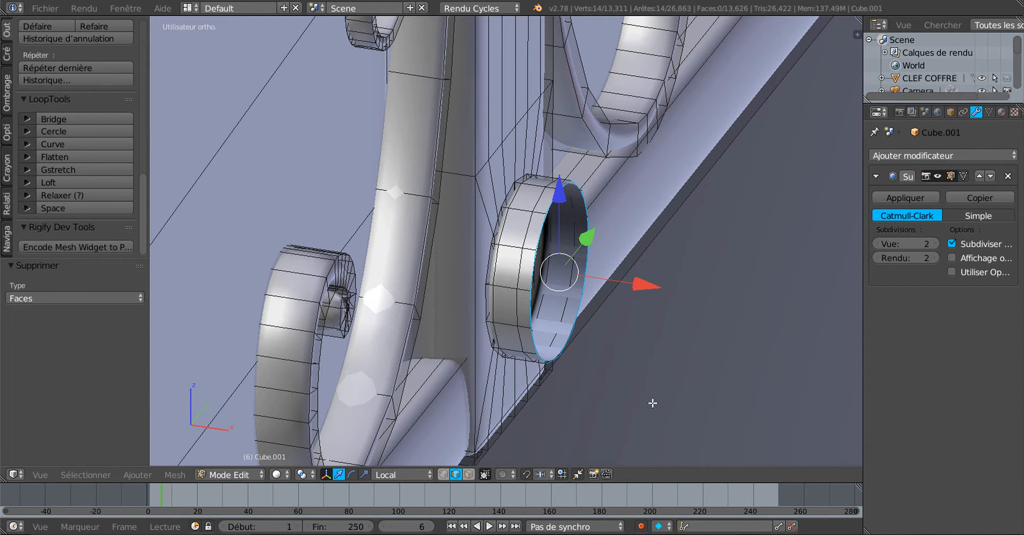
key(e)
key(s)
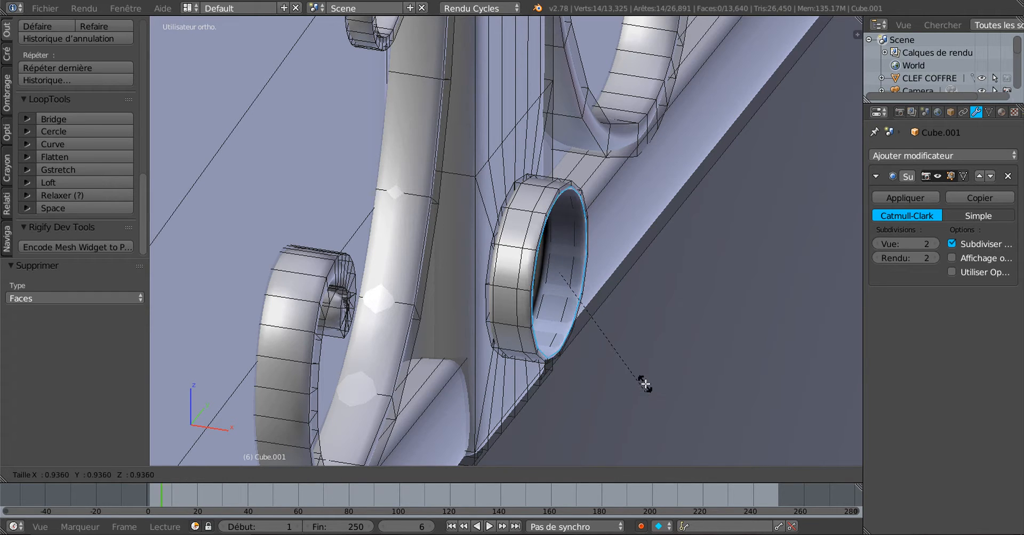
click(645, 383)
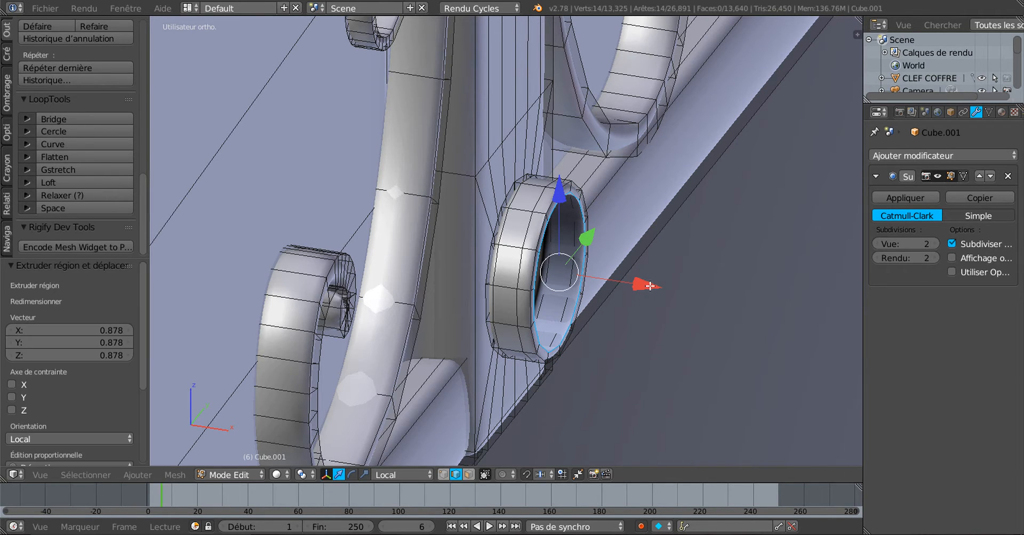
drag(649, 286, 696, 291)
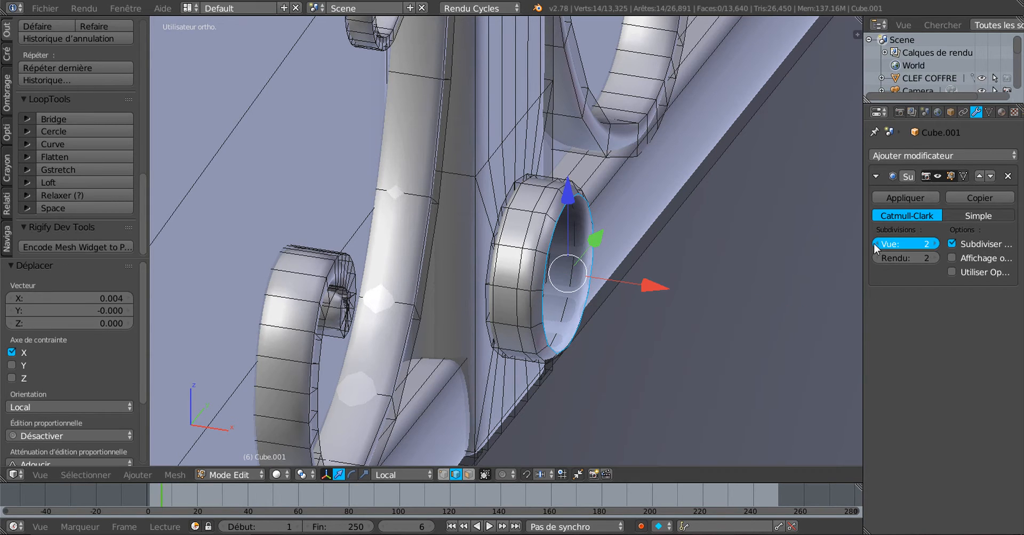
- Set the subdivision viewport level to 0, extrude the rim inward again with a slight shrink, and move it outward along local X
click(873, 243)
click(873, 243)
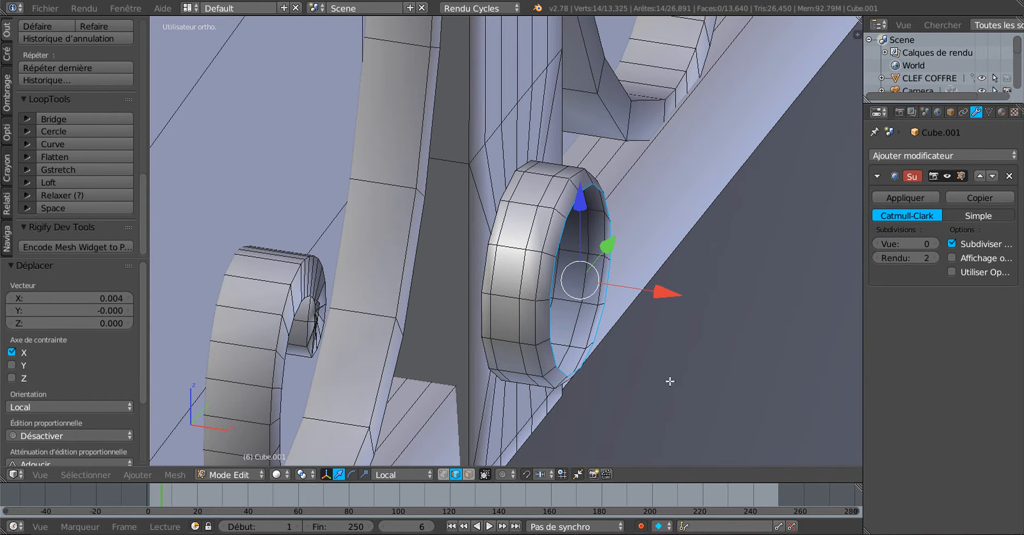
key(e)
key(s)
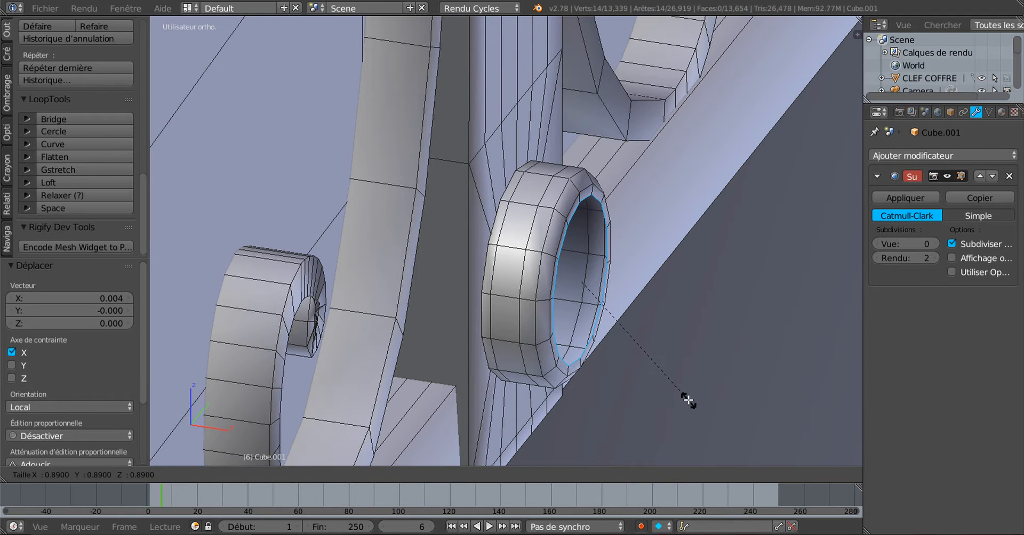
click(687, 401)
drag(670, 296, 686, 299)
- Extrude two more shrinking rings inward on the rivet's front, the second scaled 0.741 and moved about 0.0006 along local X
key(e)
key(s)
click(743, 423)
key(e)
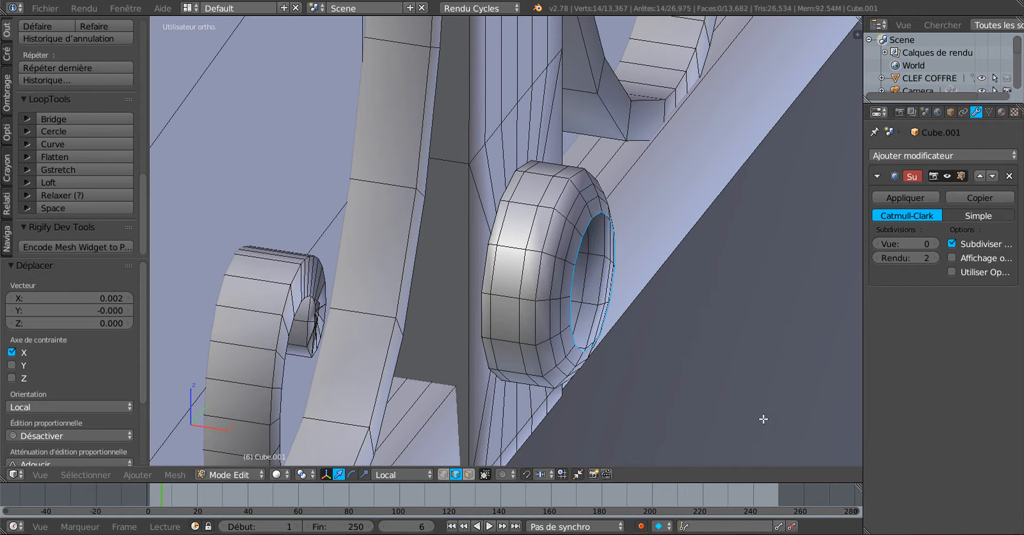
key(s)
click(729, 379)
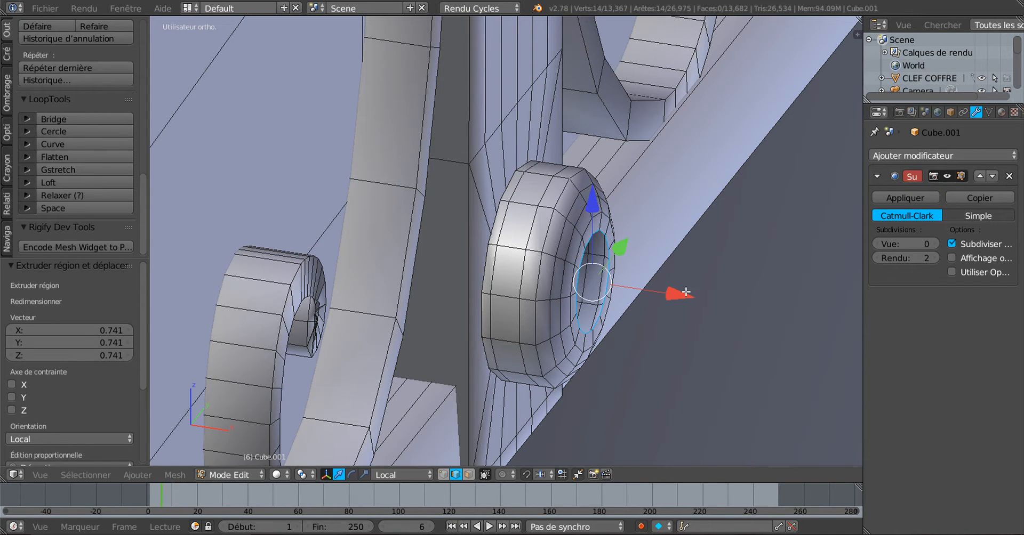
drag(686, 292, 687, 292)
- Extrude the innermost ring with a scale of 0.563 and move it outward about 0.0003 along local X
key(e)
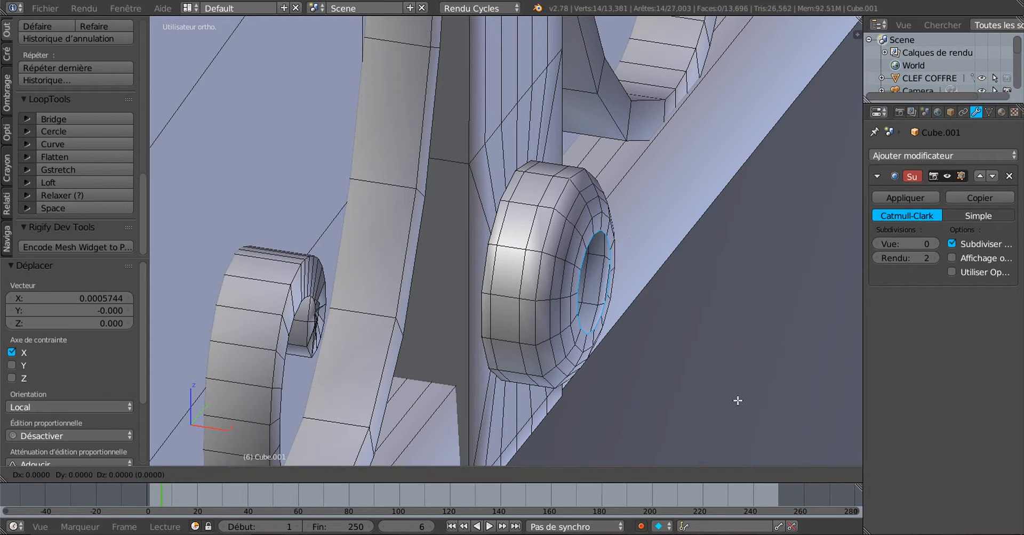
key(s)
click(683, 341)
key(g)
key(x)
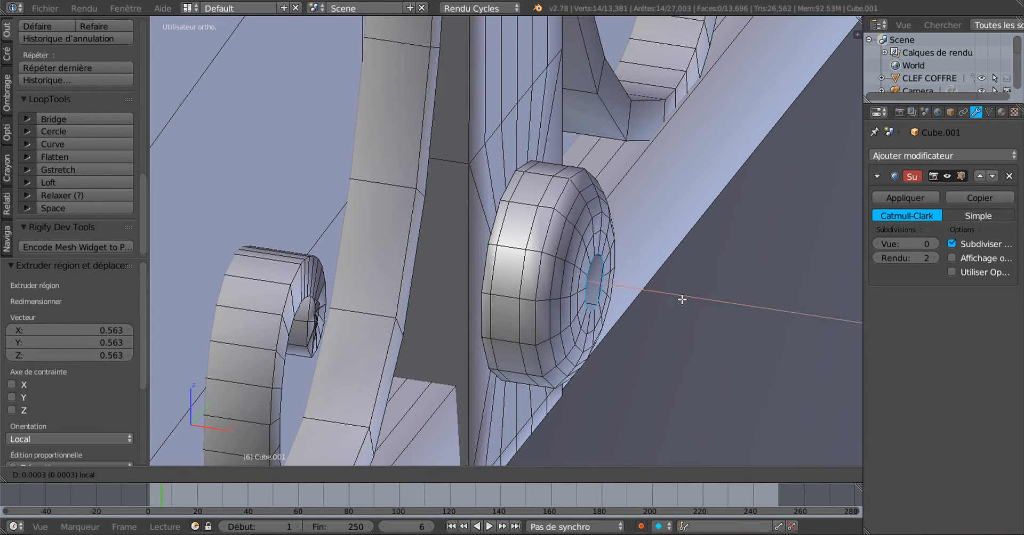
click(681, 316)
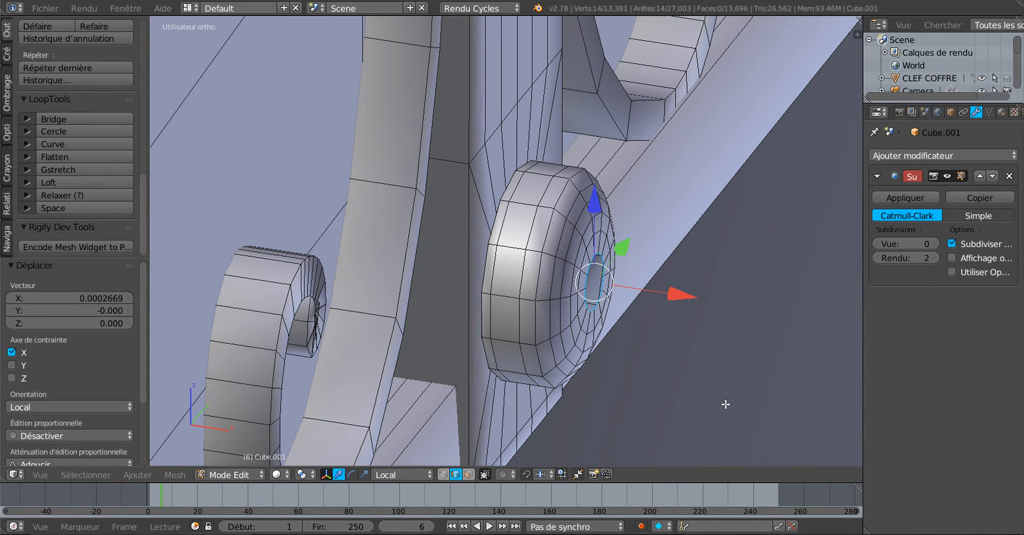
- Extrude the last small opening and scale it to 0 at the rivet's centre to close the dome
key(e)
key(s)
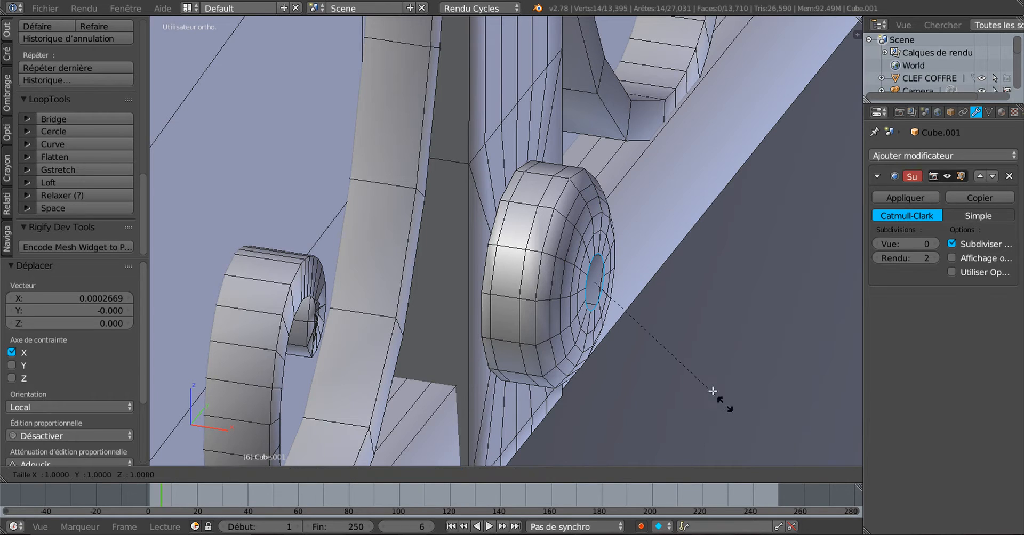
right_click(694, 370)
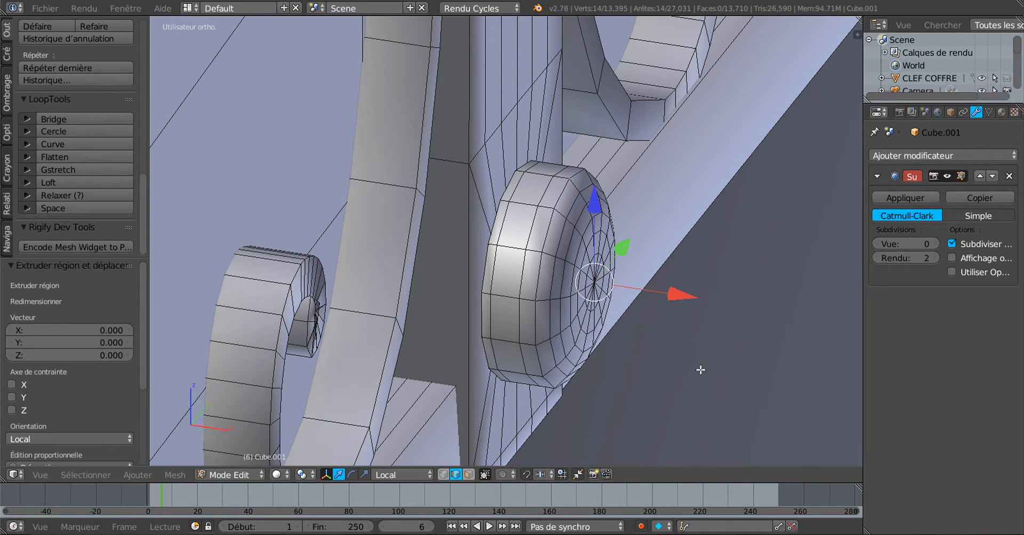
- Start the Screencast Keys display from the 3D view's properties and hide those properties again
scroll(827, 344, down, 1)
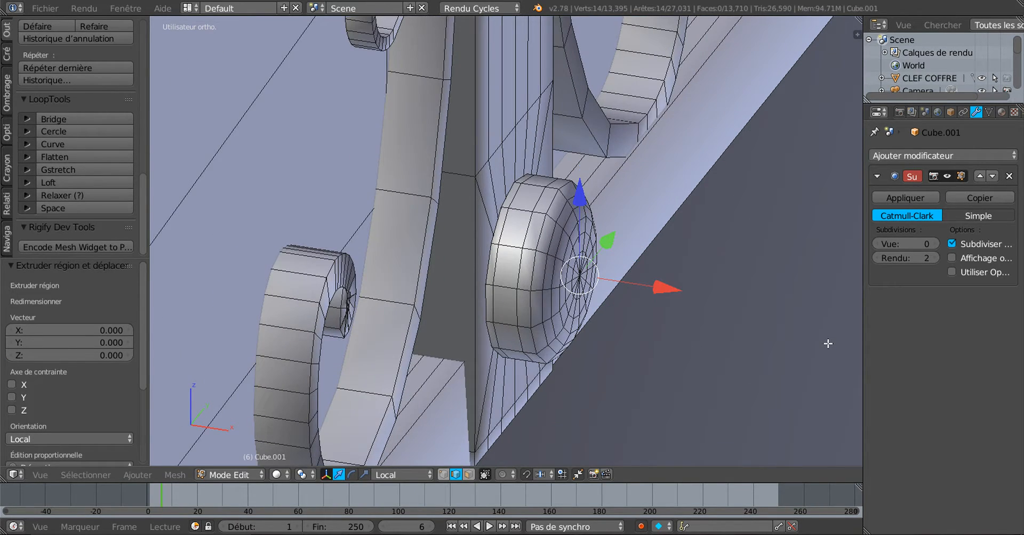
key(n)
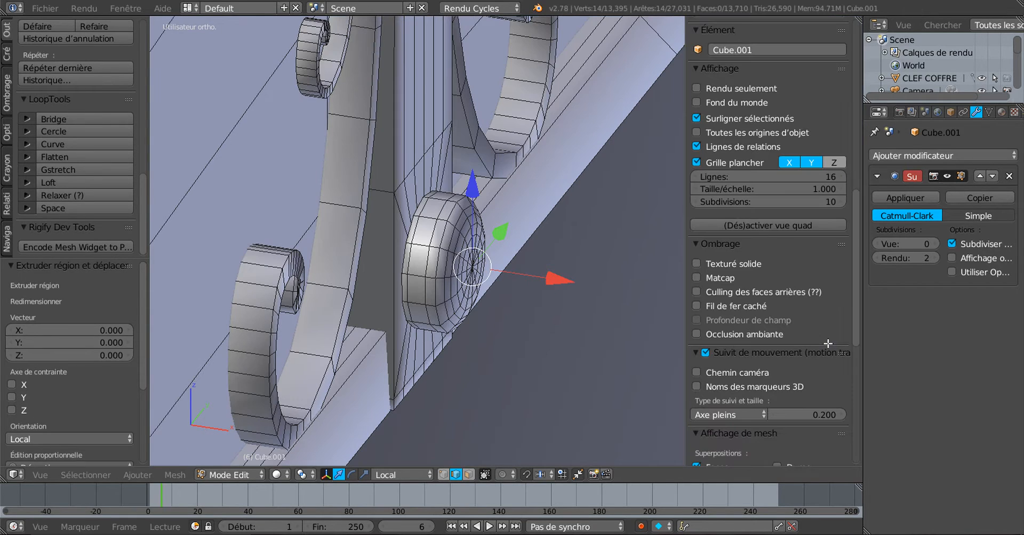
drag(852, 279, 853, 427)
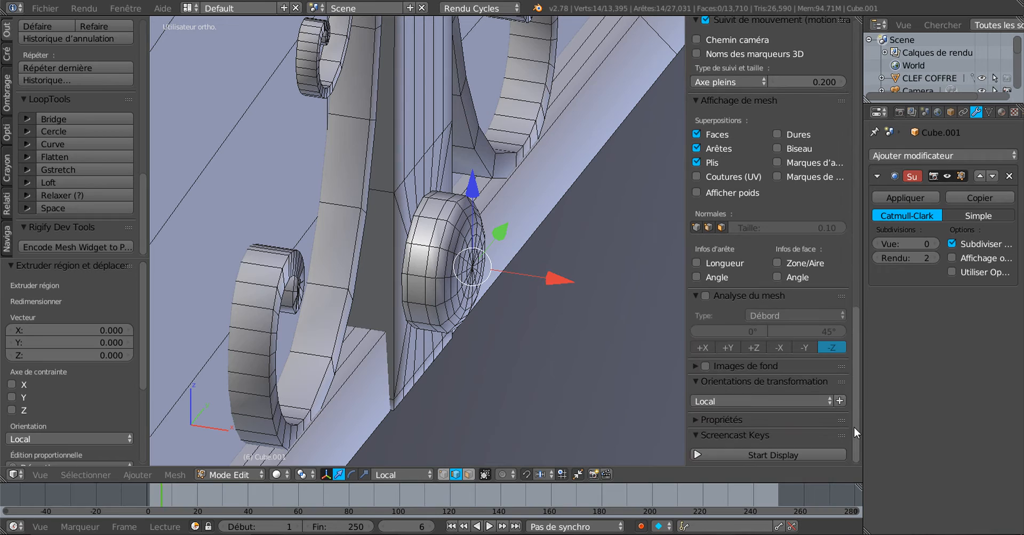
click(739, 454)
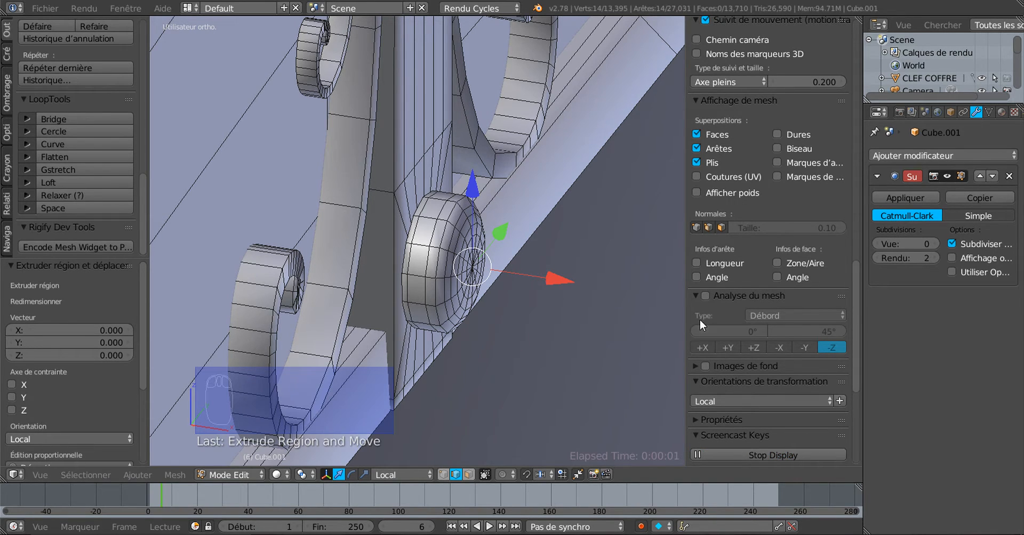
drag(685, 311, 905, 312)
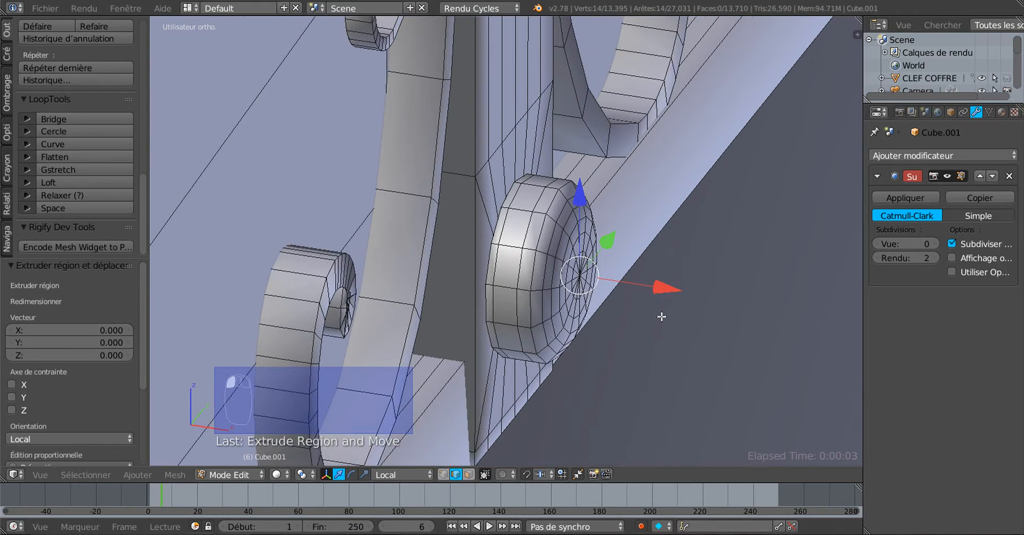
- Set the subdivision modifier's viewport level to 2 and check the smoothed rivet from several angles
middle_drag(664, 335, 557, 328)
click(933, 244)
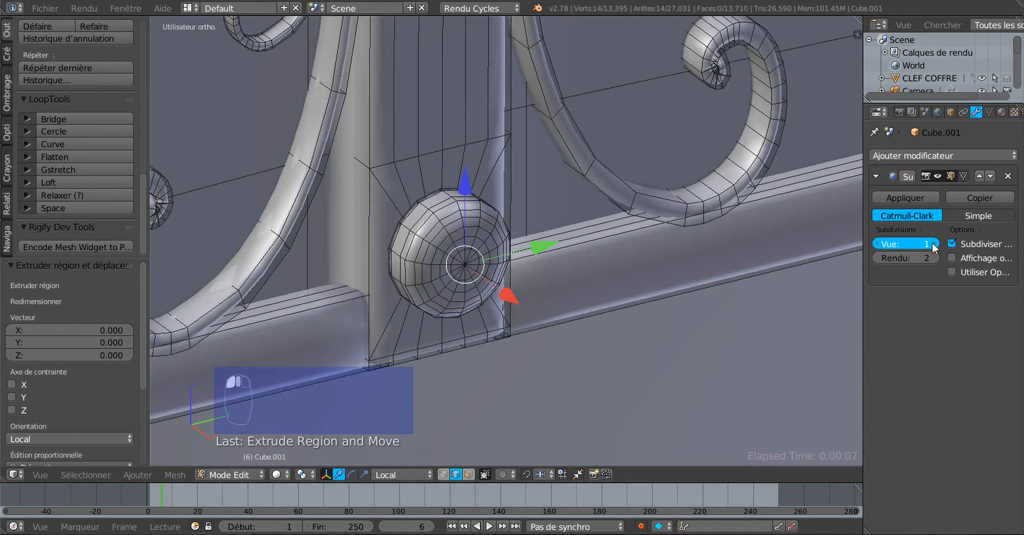
click(933, 245)
scroll(487, 339, up, 1)
scroll(491, 339, down, 3)
mouse_move(525, 339)
middle_down()
mouse_move(512, 358)
mouse_move(535, 334)
middle_up()
scroll(503, 368, up, 4)
scroll(643, 340, down, 2)
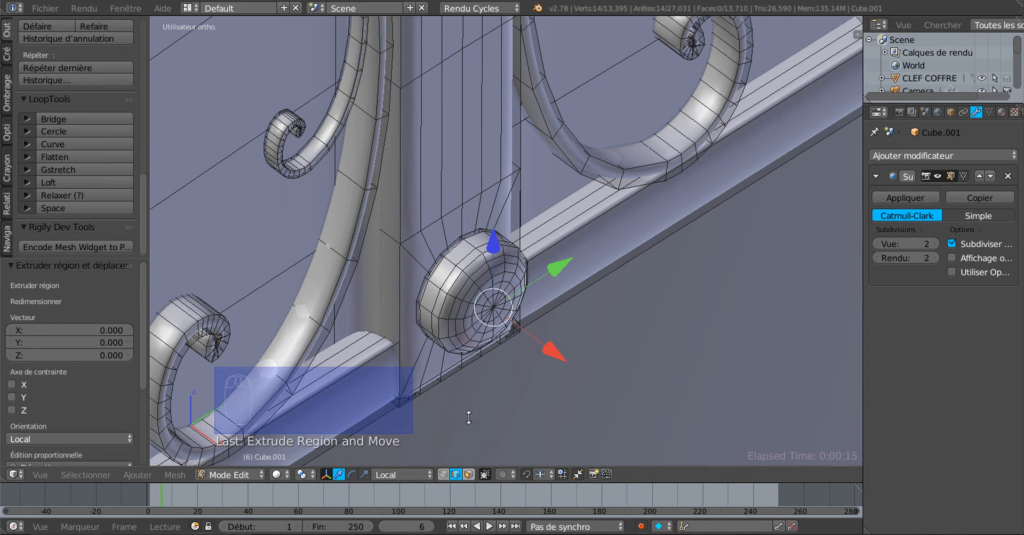
scroll(452, 299, up, 2)
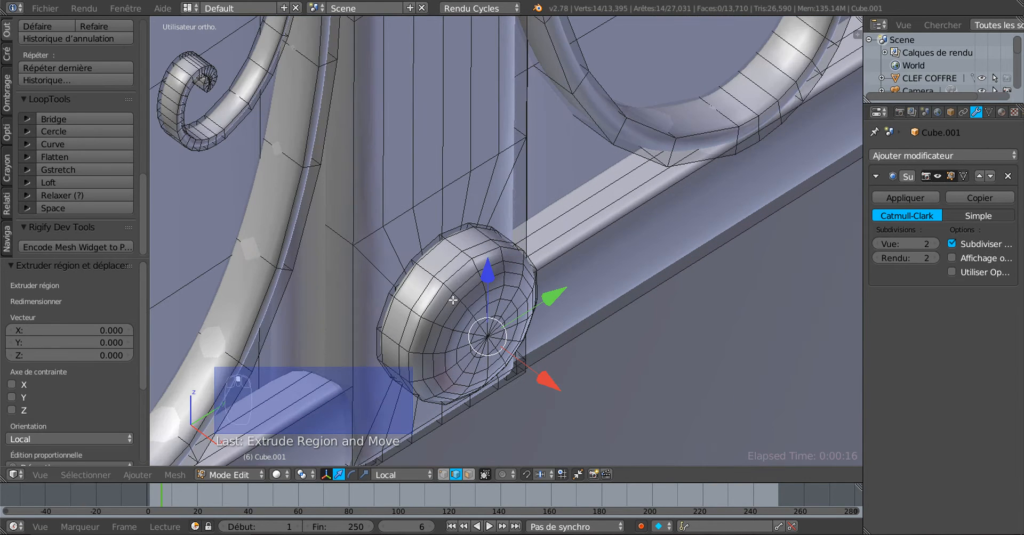
- Switch to face selection and select all faces of the domed rivet, from the outer face loops to the centre
click(468, 474)
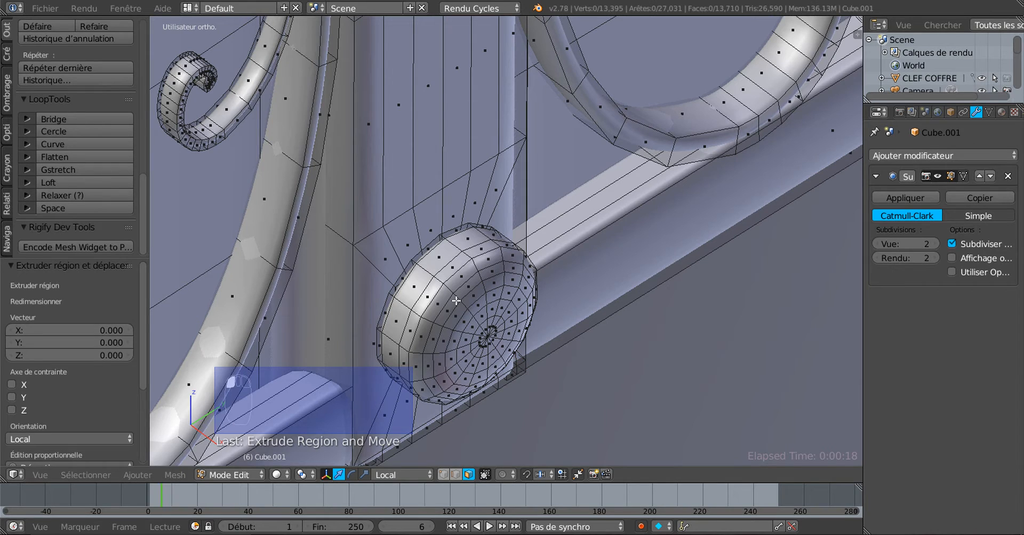
alt+right_click(426, 272)
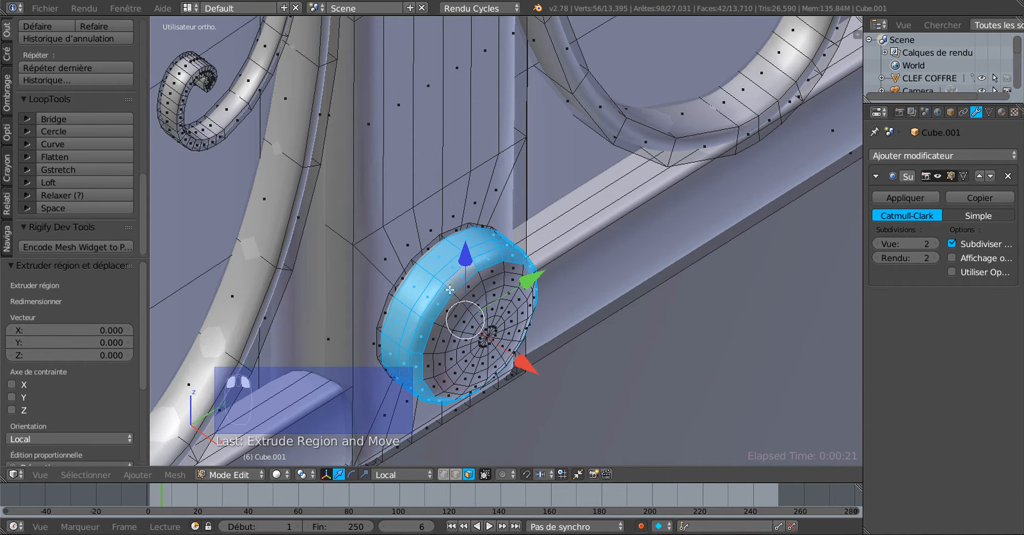
alt+shift+right_click(459, 296)
middle_drag(515, 372, 482, 353)
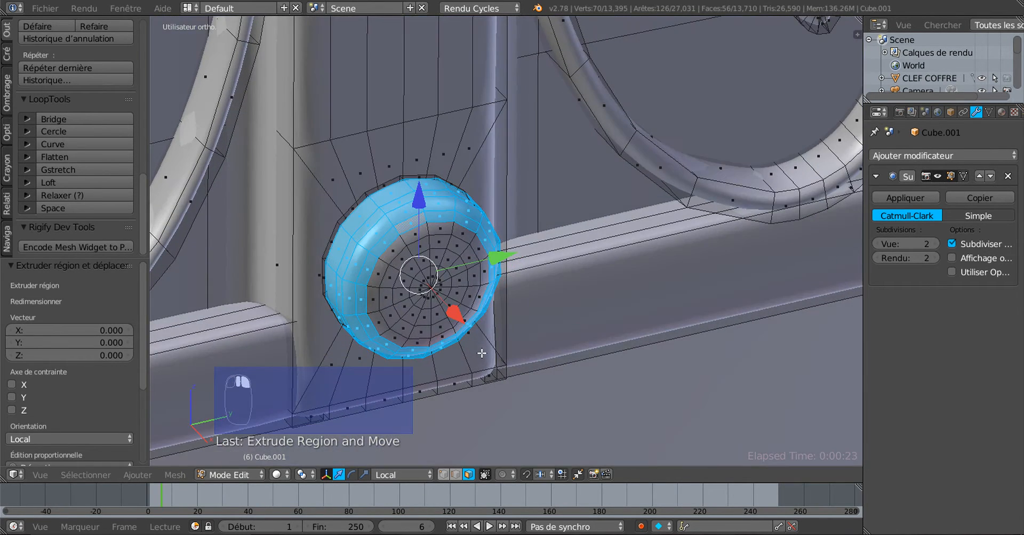
key(c)
mouse_move(421, 277)
mouse_down()
mouse_move(427, 245)
mouse_move(453, 240)
mouse_move(465, 296)
mouse_move(421, 325)
mouse_move(389, 299)
mouse_move(426, 282)
mouse_move(435, 324)
mouse_move(395, 292)
mouse_up()
right_click(426, 251)
mouse_move(484, 284)
middle_down()
mouse_move(634, 341)
mouse_move(608, 328)
middle_up()
scroll(493, 293, down, 5)
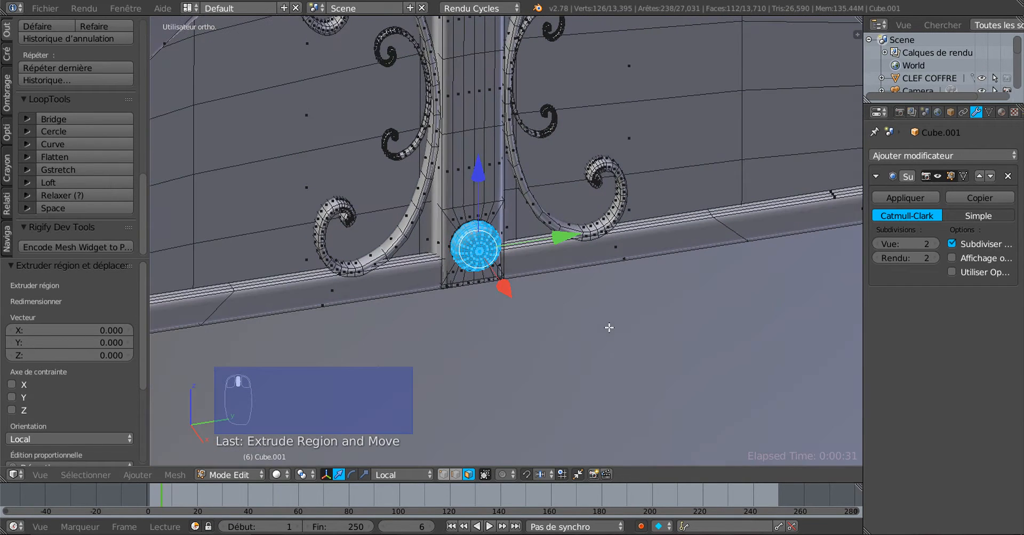
- Show the rivet in the right side view, split off a UV/Image editor beside it and widen the properties editor
key(KP_3)
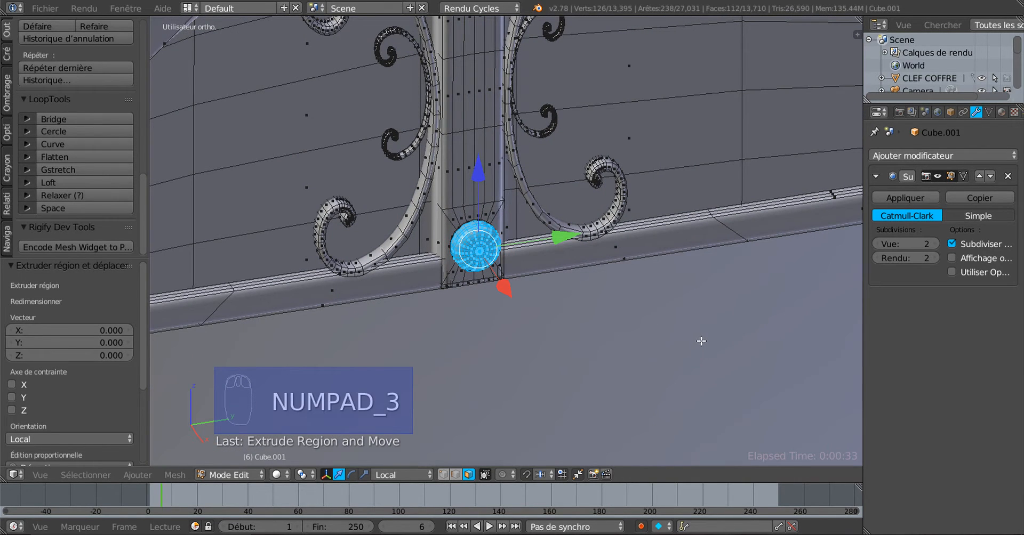
scroll(717, 330, down, 1)
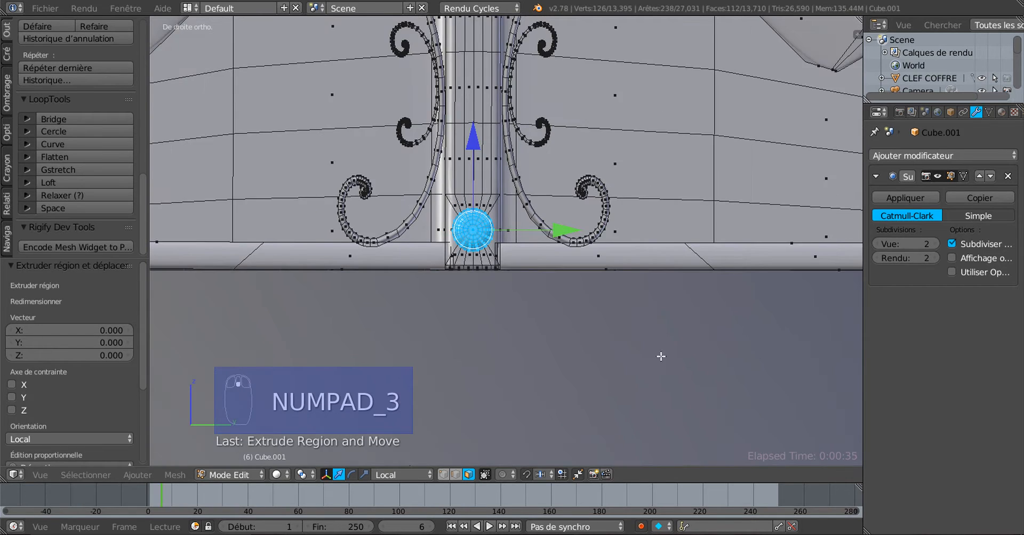
shift+middle_drag(634, 372, 581, 423)
scroll(470, 304, up, 2)
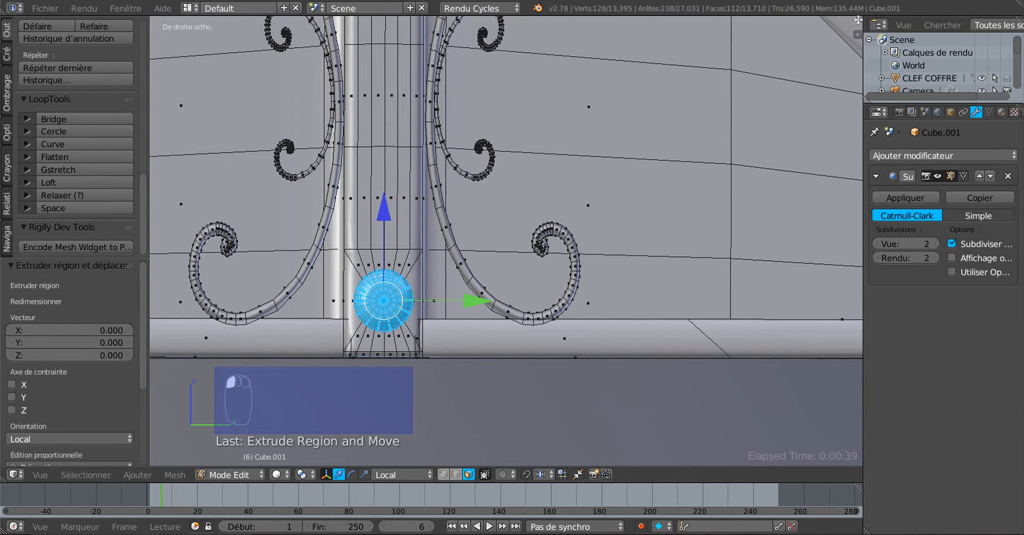
drag(856, 20, 614, 60)
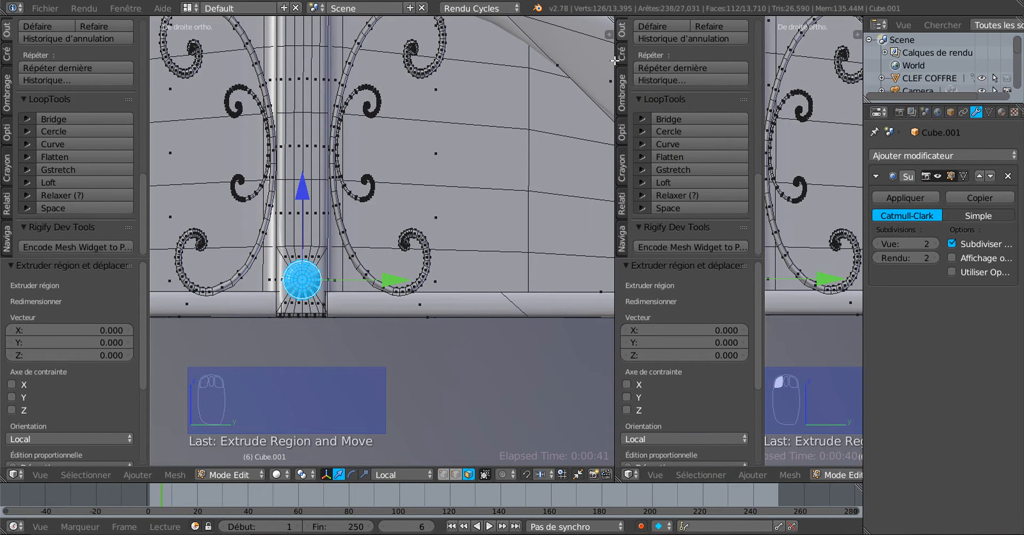
click(629, 474)
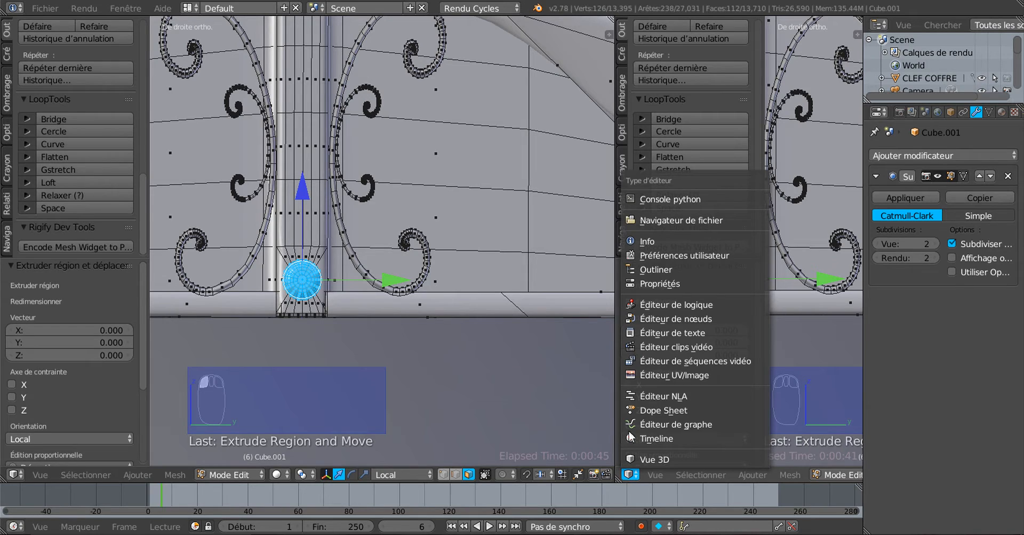
click(653, 374)
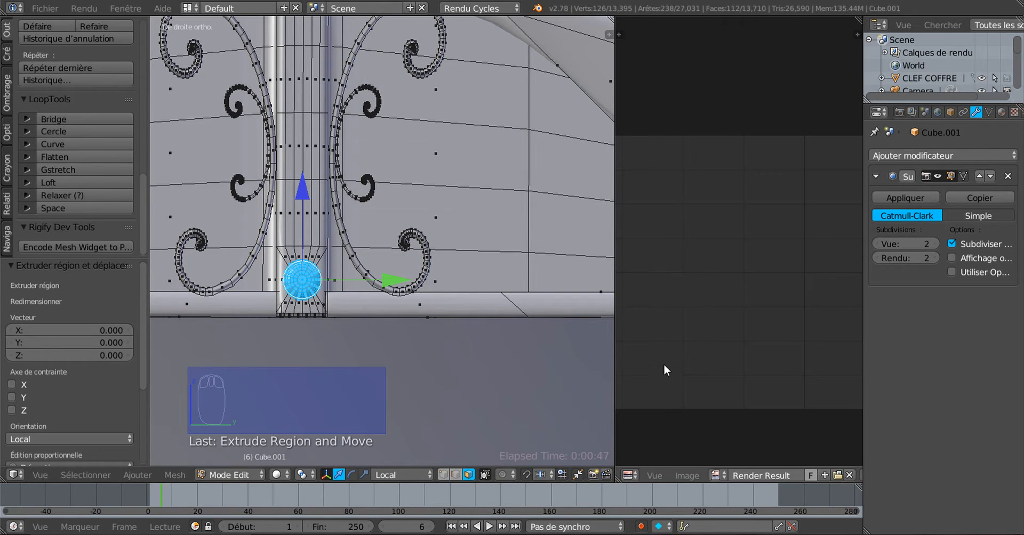
scroll(664, 364, down, 2)
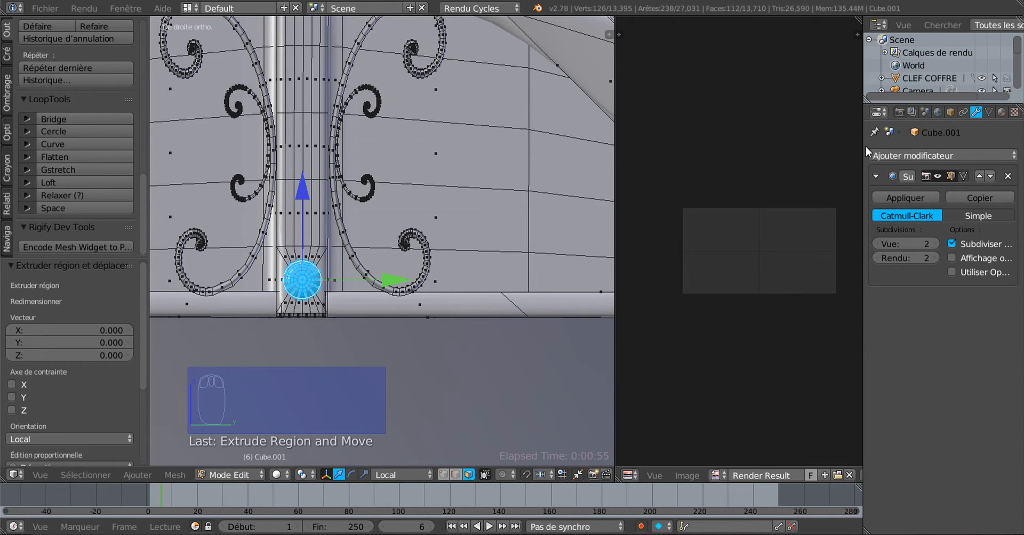
drag(861, 145, 817, 144)
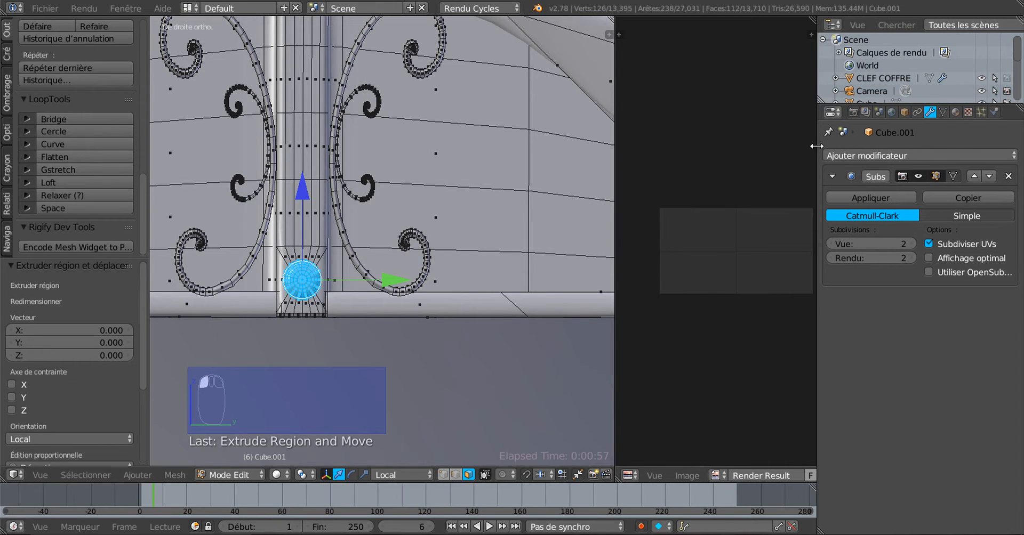
- Add a new material slot with a new material on the fittings mesh and set its surface shader to BSDF Toon
click(954, 112)
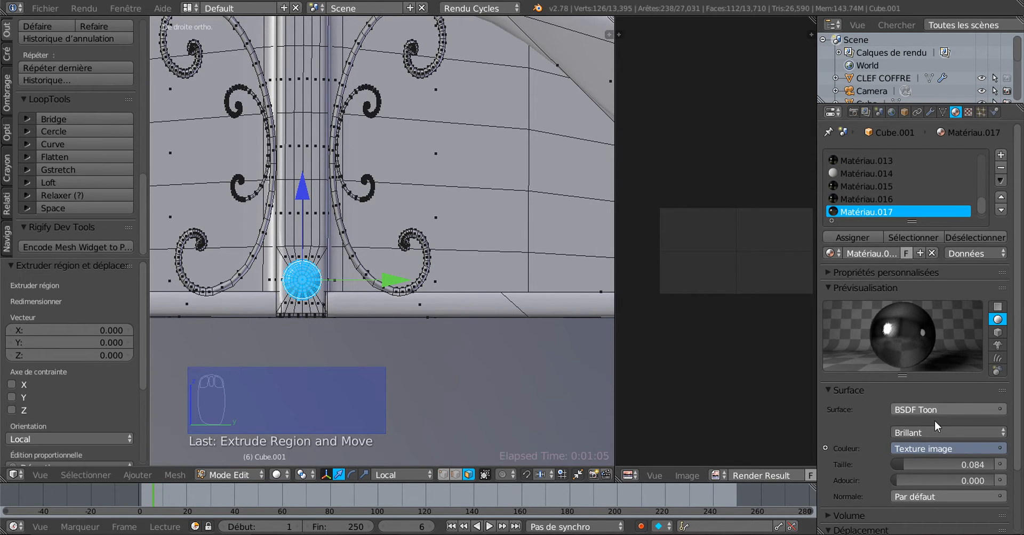
click(998, 155)
click(899, 254)
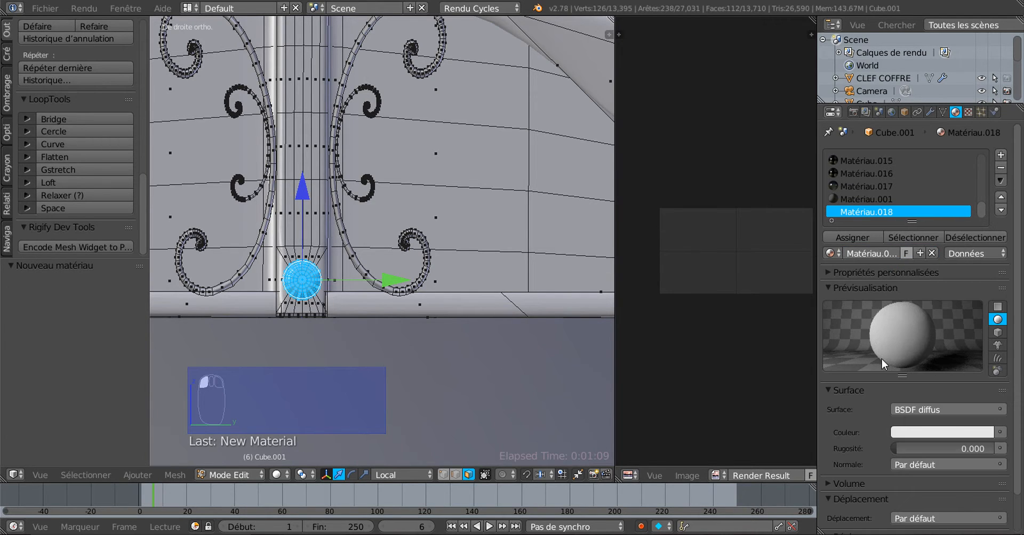
click(962, 409)
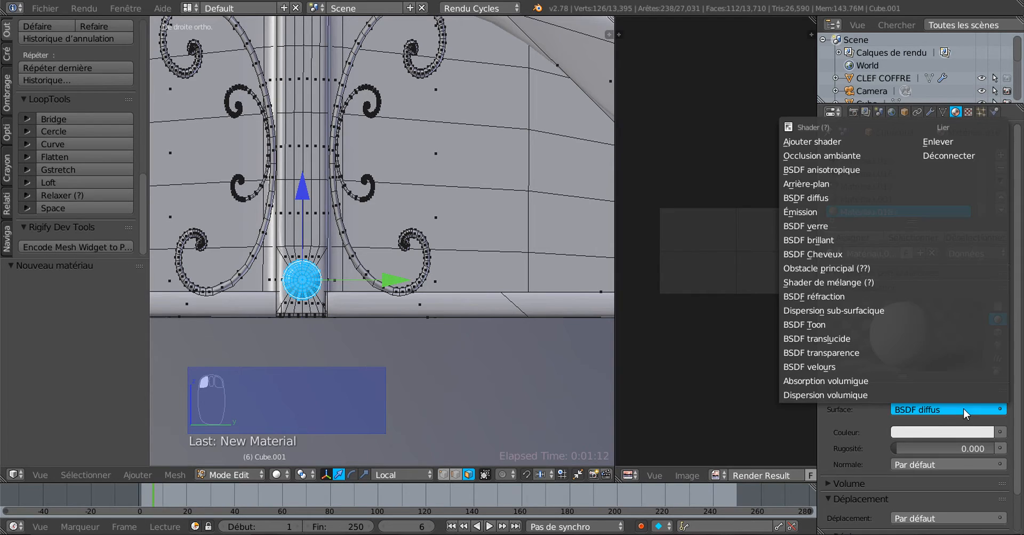
click(833, 324)
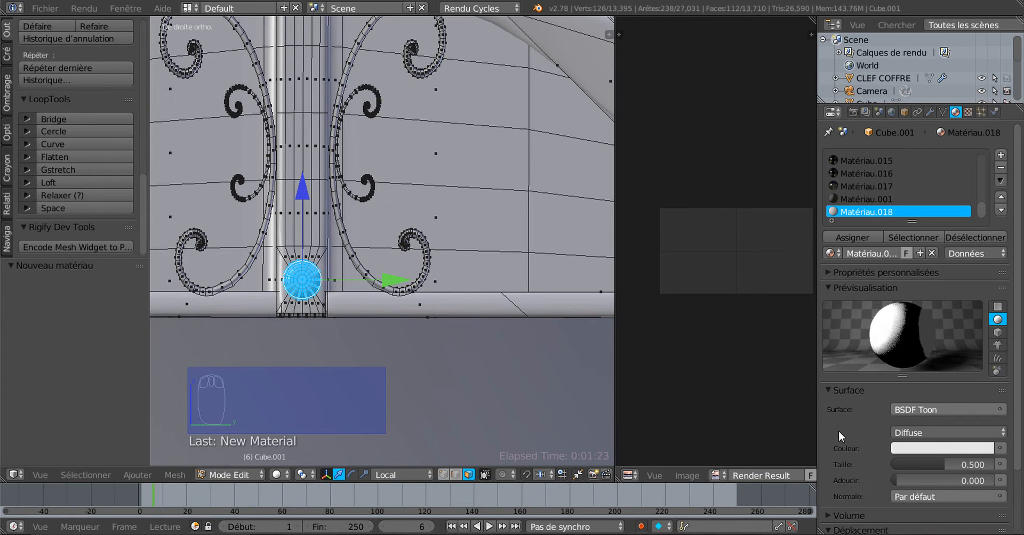
- Feed the Toon shader's colour from an image texture and set the texture's vector to UV texture coordinates
click(1001, 449)
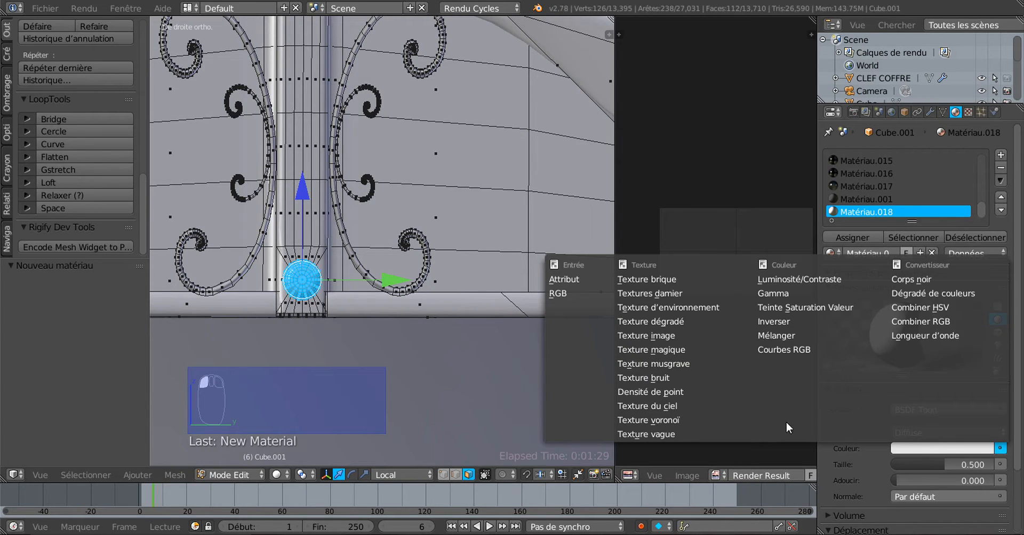
click(648, 335)
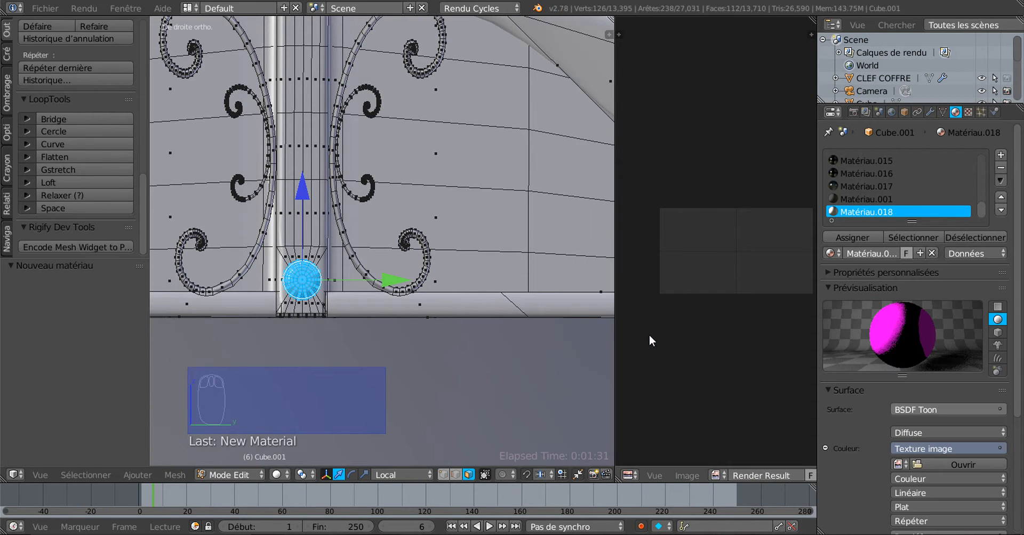
scroll(849, 417, down, 2)
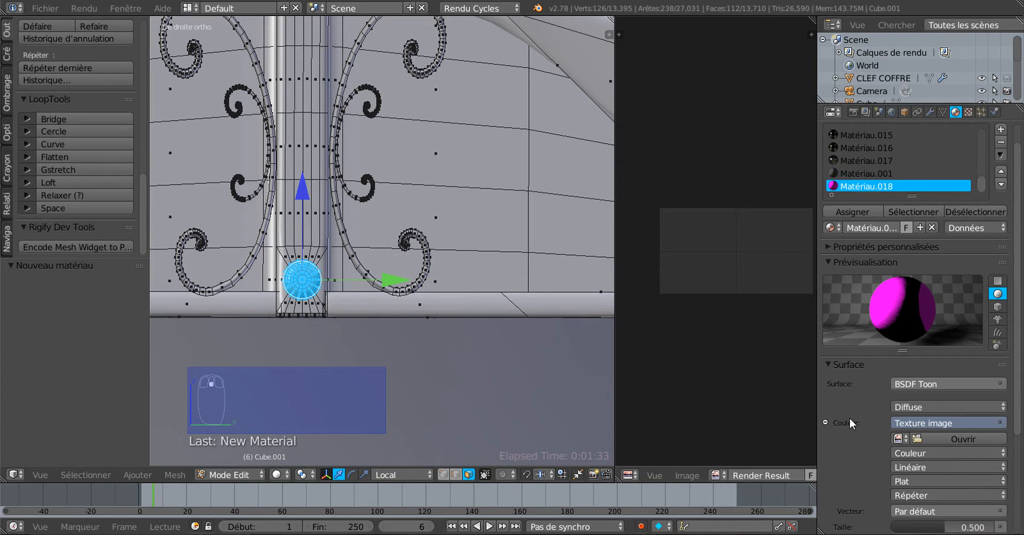
scroll(848, 418, down, 5)
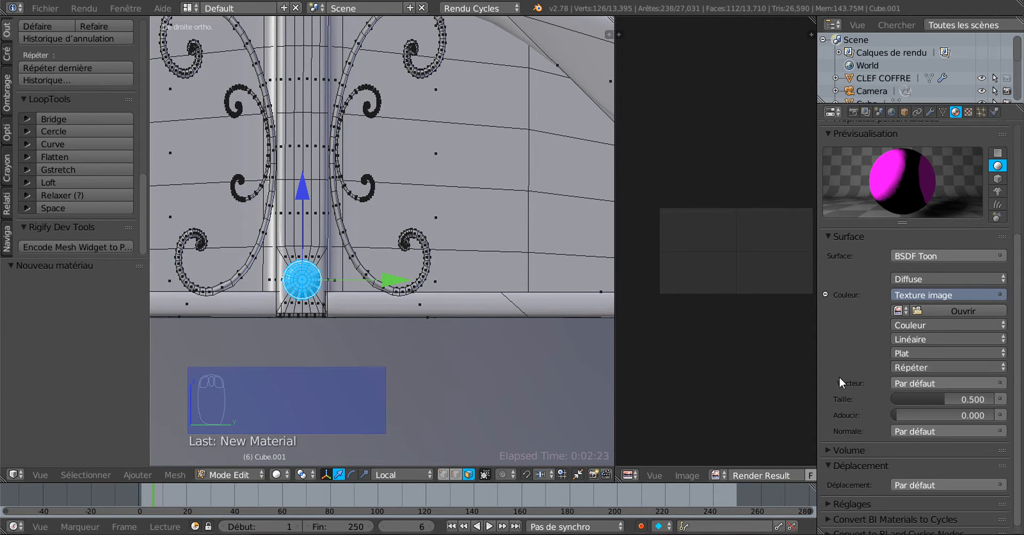
click(989, 383)
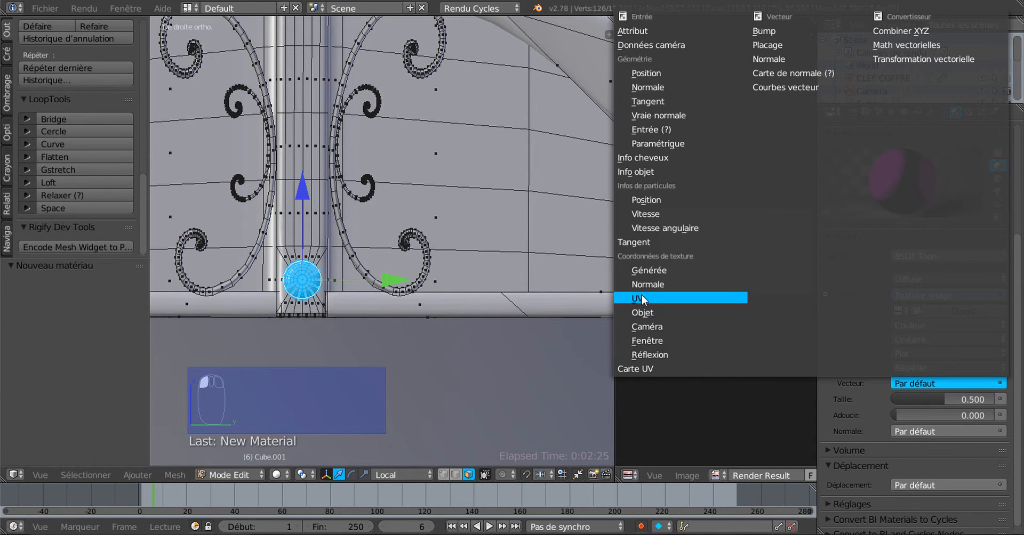
click(661, 298)
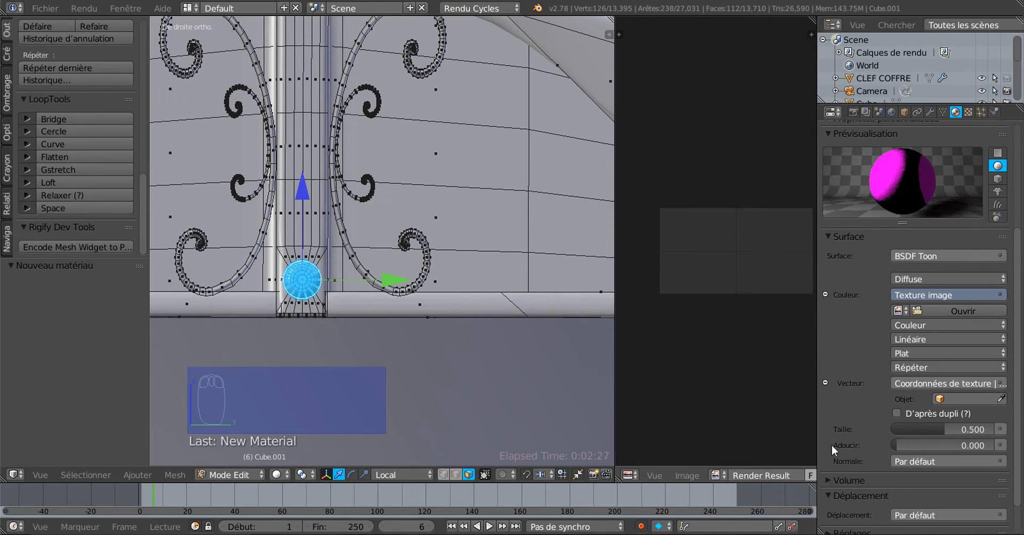
- Browse the Métal, Texture Blender and Métal texture folders for a rivet image for the Toon colour, showing files as thumbnails
click(951, 310)
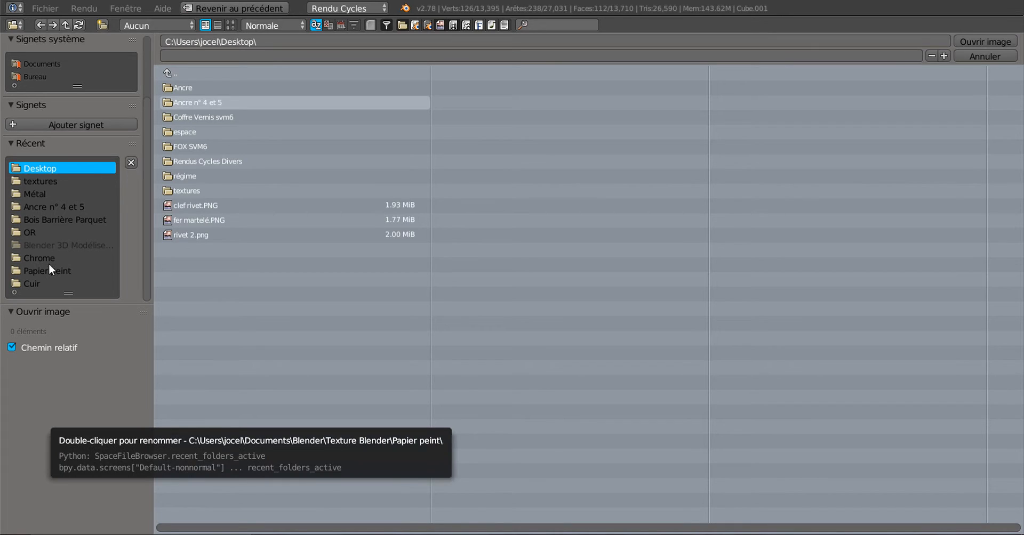
click(32, 195)
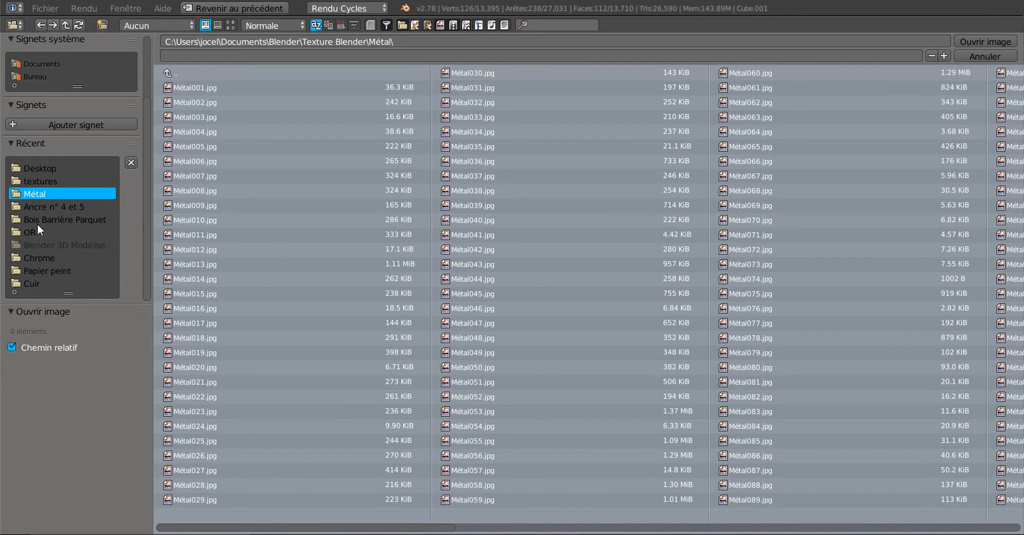
click(32, 65)
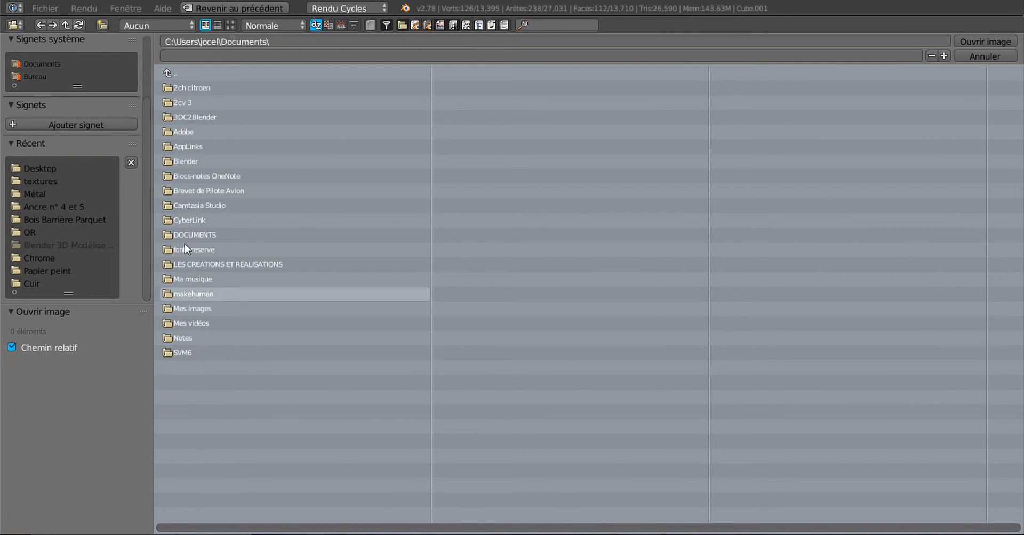
click(178, 160)
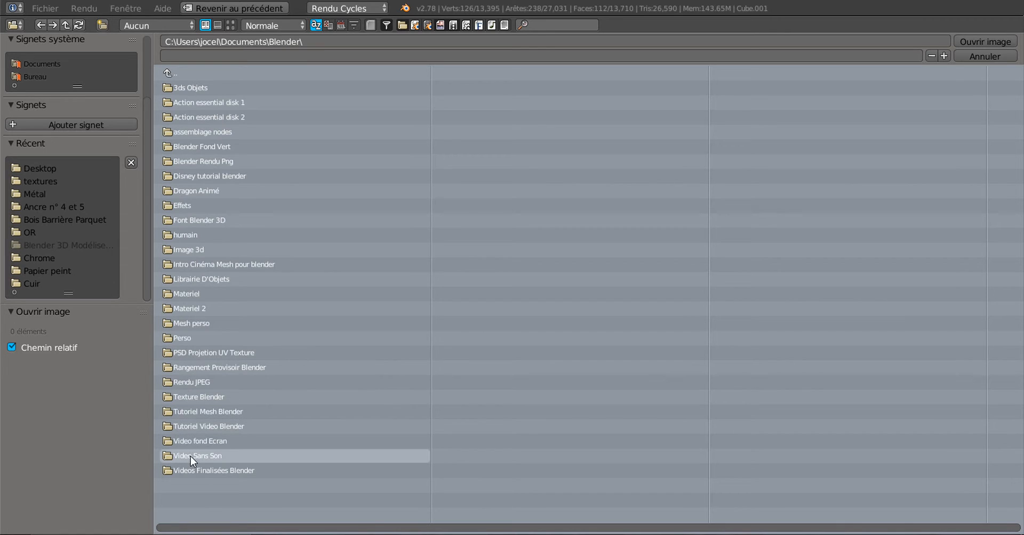
click(188, 398)
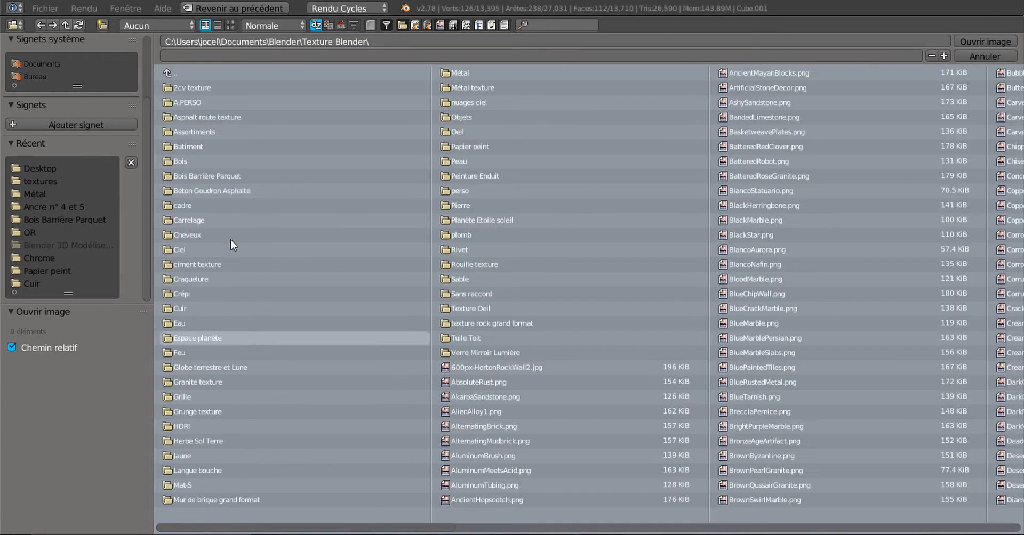
click(230, 25)
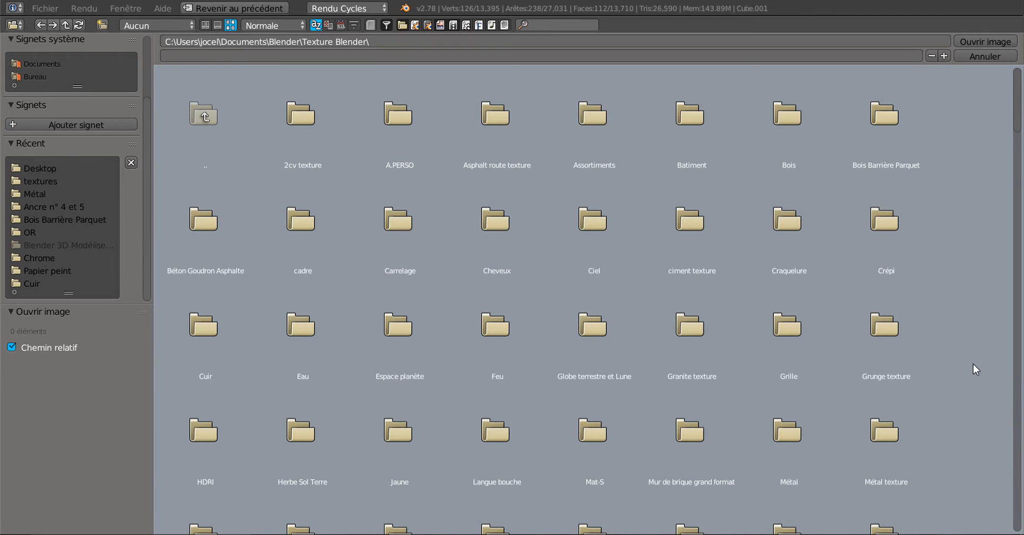
scroll(383, 328, down, 3)
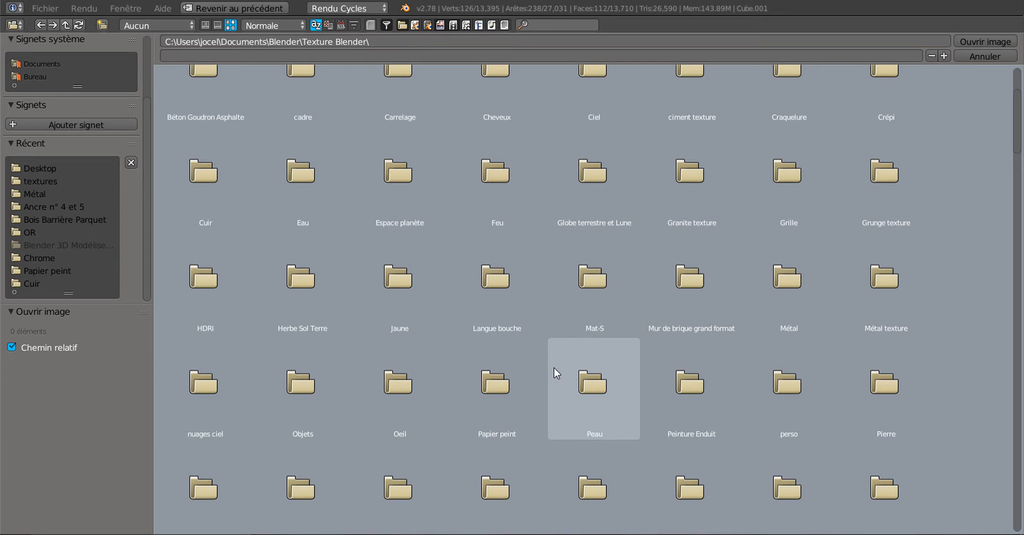
double_click(888, 305)
double_click(202, 132)
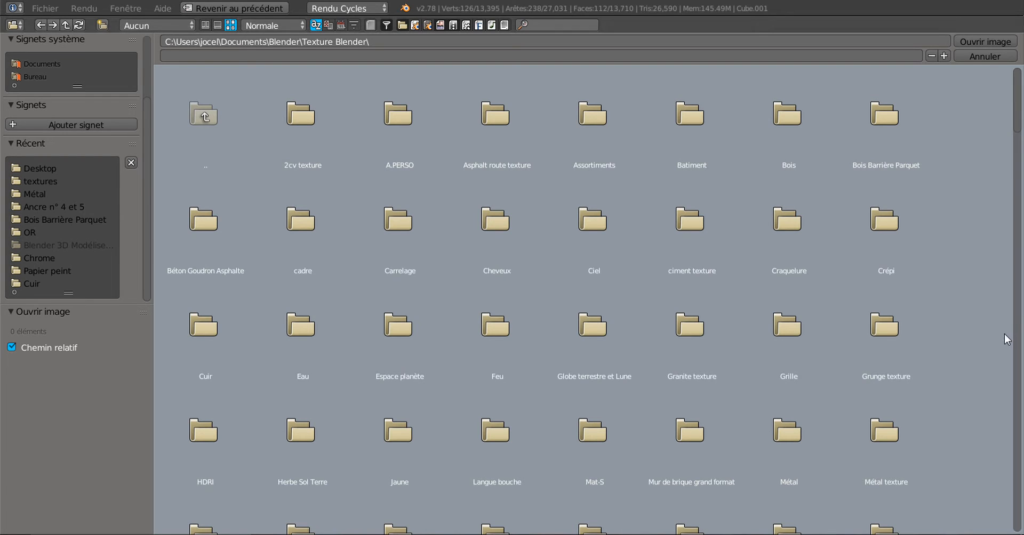
scroll(1007, 339, down, 4)
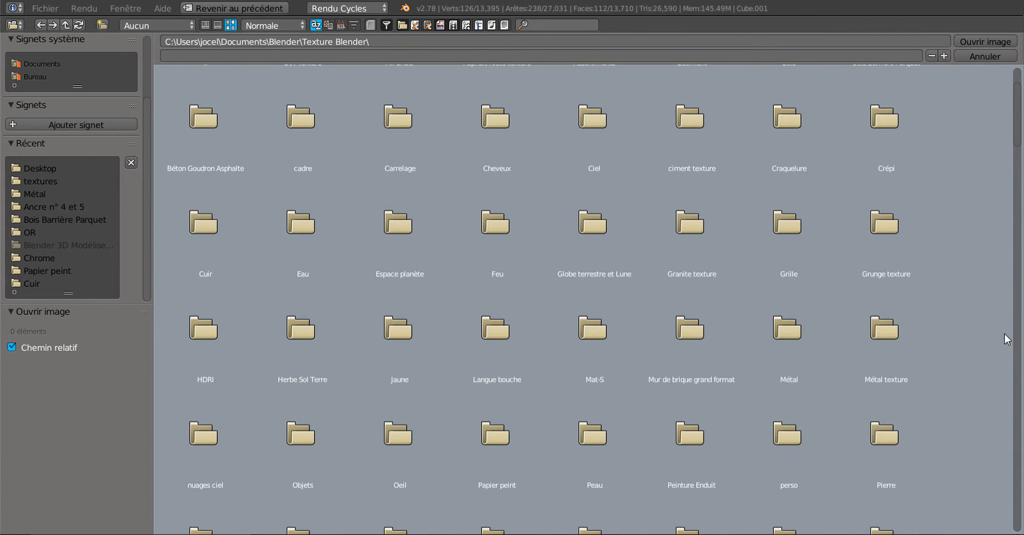
- Load rivet 2.png from the desktop's textures folder as the Toon shader's image texture
click(27, 77)
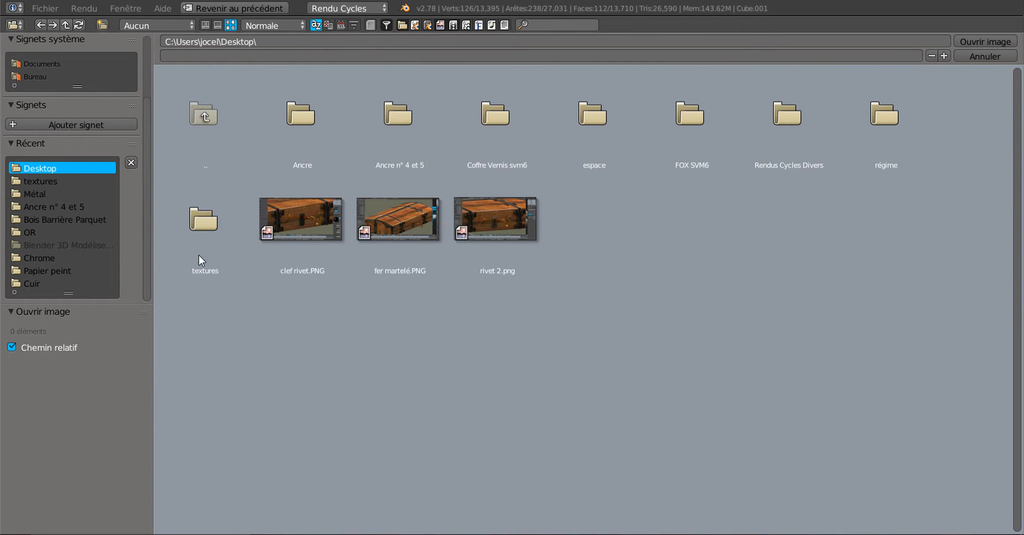
click(193, 216)
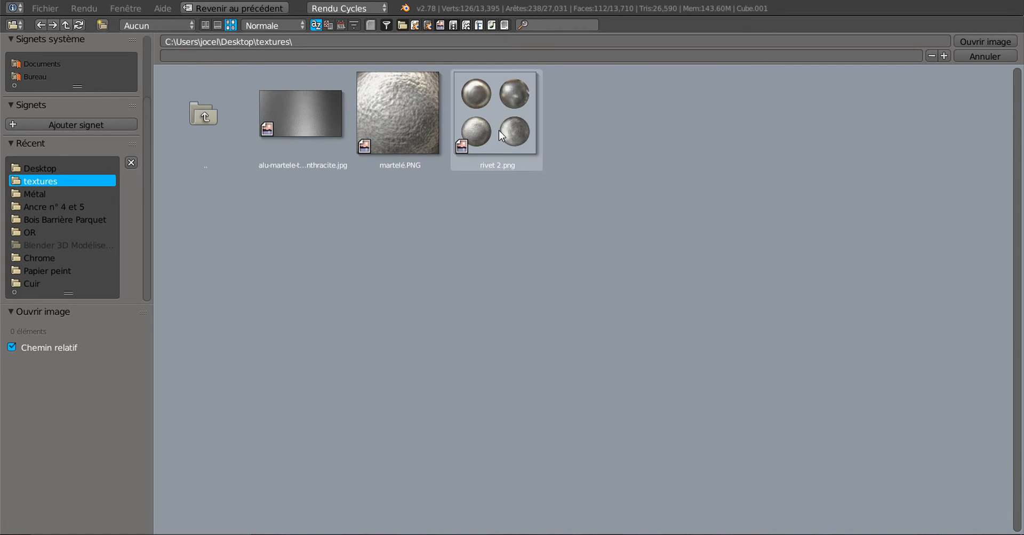
click(485, 122)
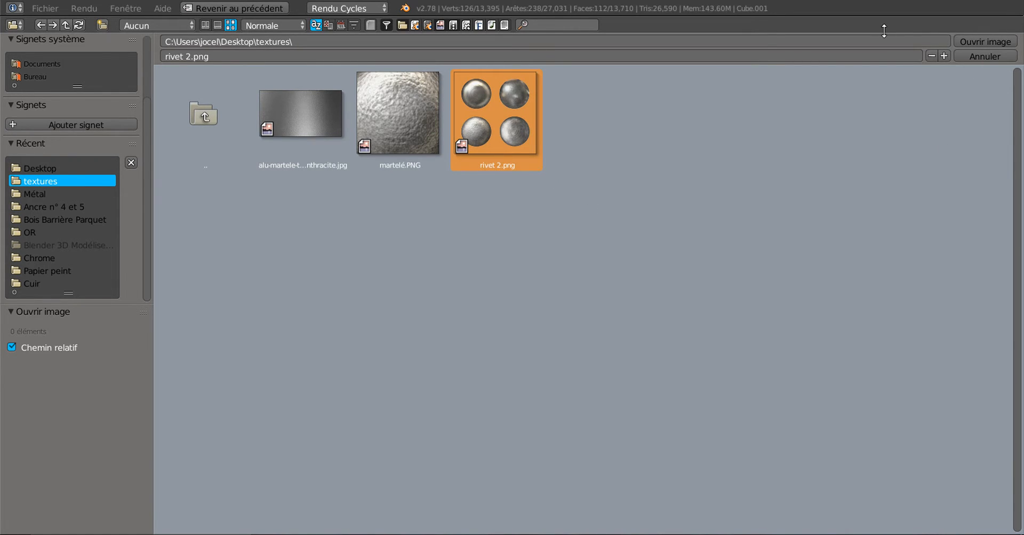
click(978, 40)
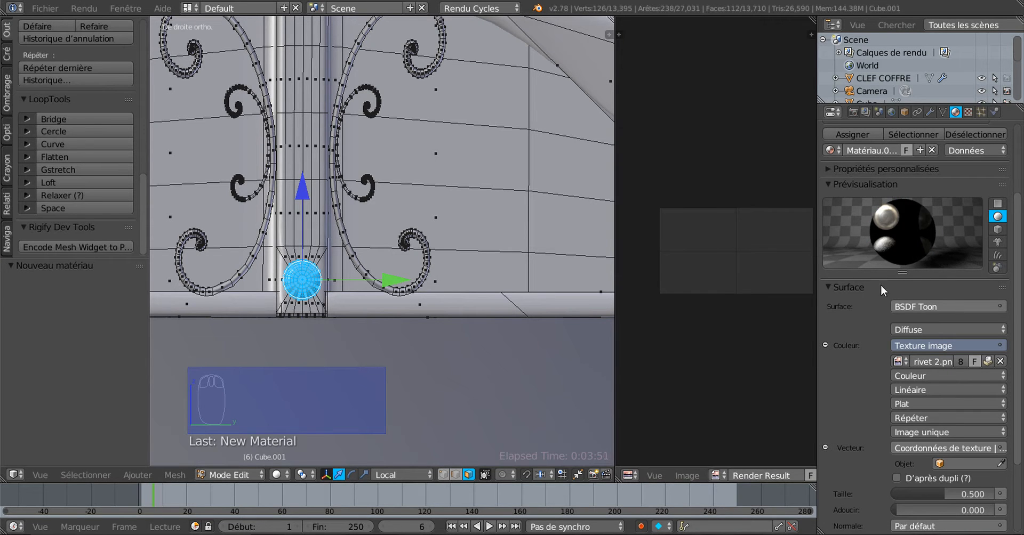
- Widen the UV/Image editor and display rivet 2.png in it with all four rivet pictures in view
click(817, 381)
drag(817, 381, 901, 381)
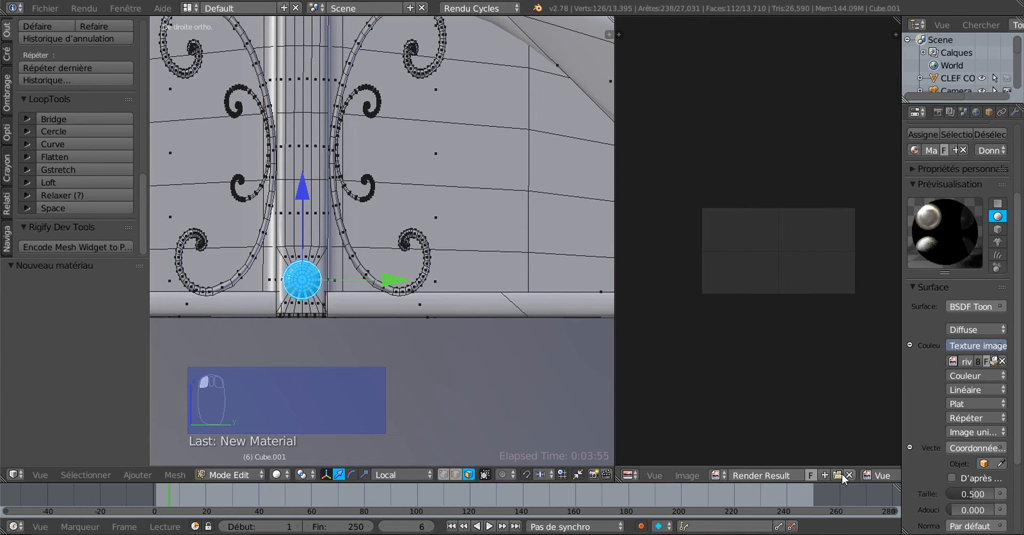
click(716, 475)
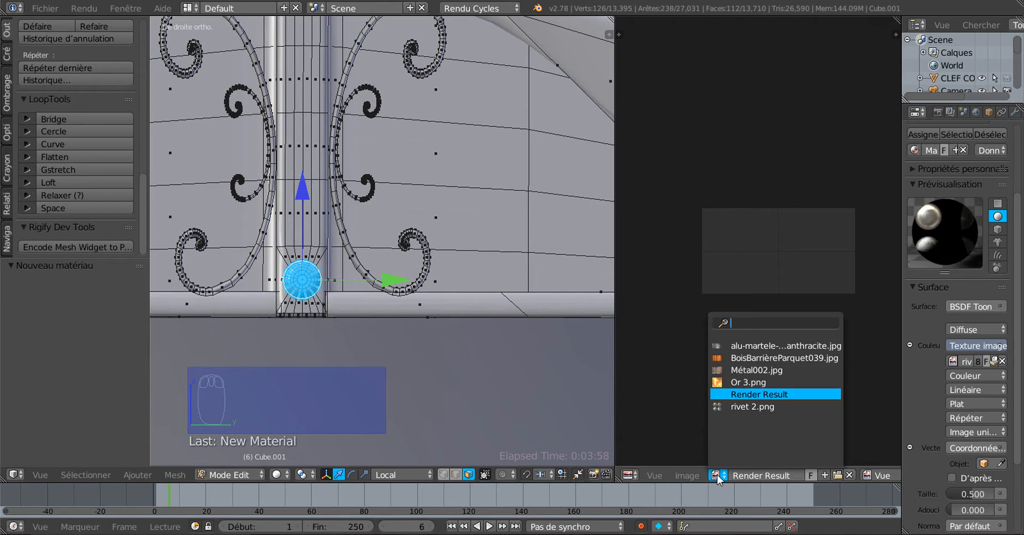
click(749, 407)
scroll(794, 281, up, 8)
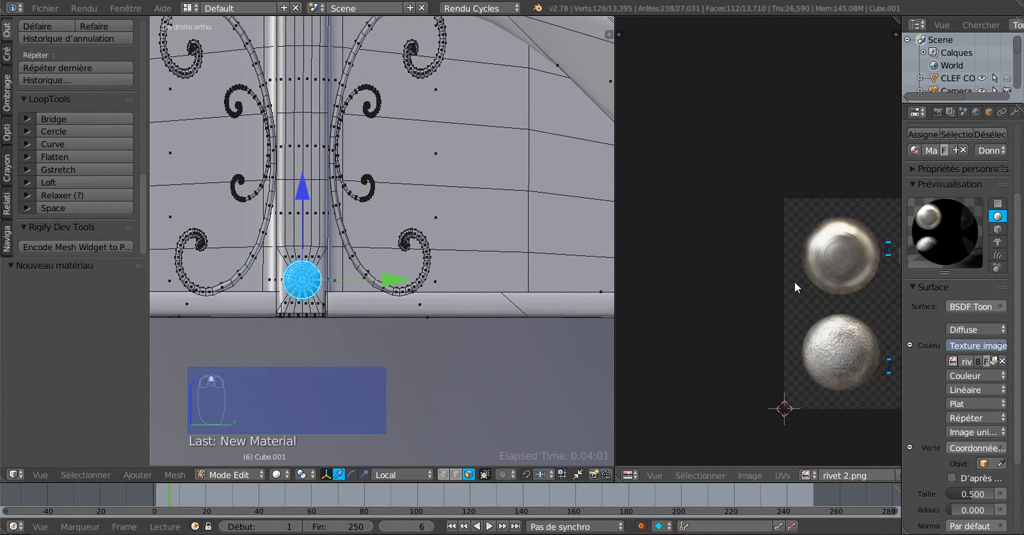
middle_drag(754, 252, 666, 215)
scroll(660, 222, up, 1)
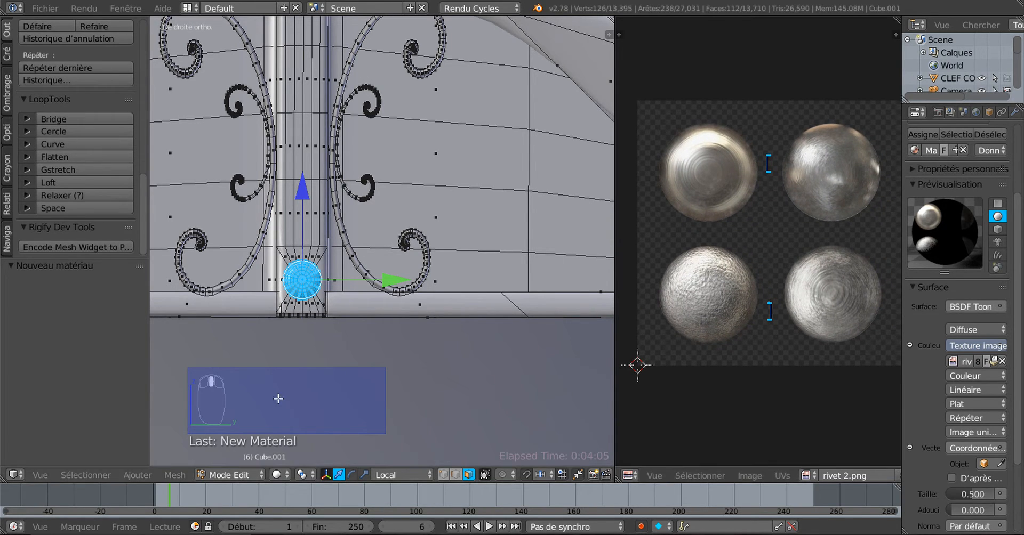
- Unwrap the selected rivet faces with Project From View in the right side view
click(129, 475)
click(171, 475)
mouse_move(194, 370)
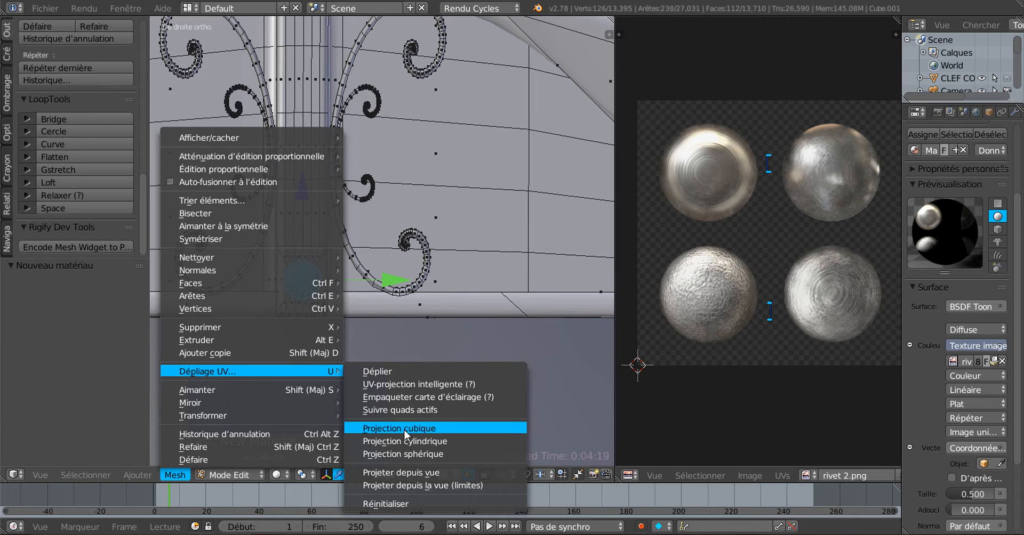
click(409, 472)
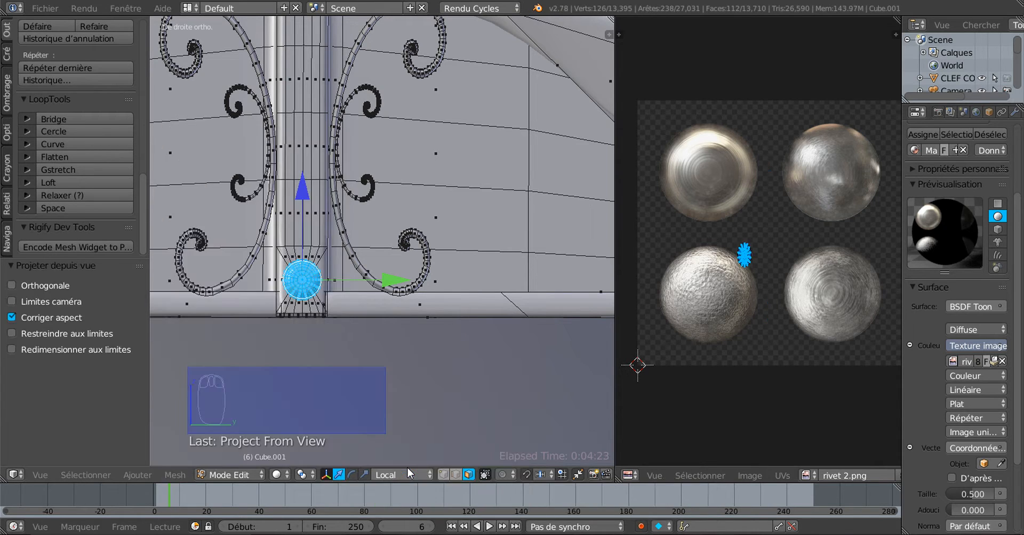
- Scale the rivet's UV island by about 1.94 along X to make it round, and enlarge it uniformly by about 1.93
scroll(776, 285, up, 3)
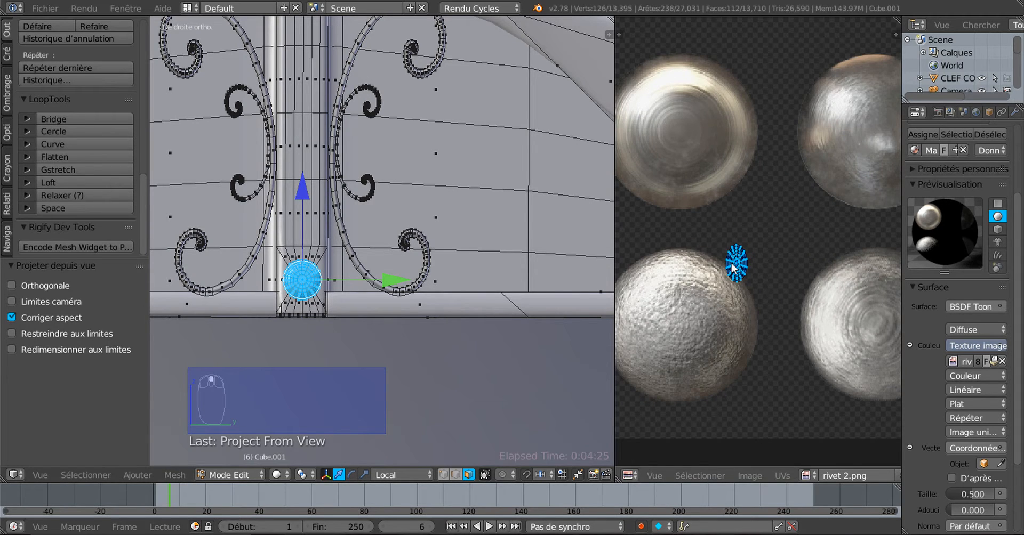
scroll(738, 289, up, 1)
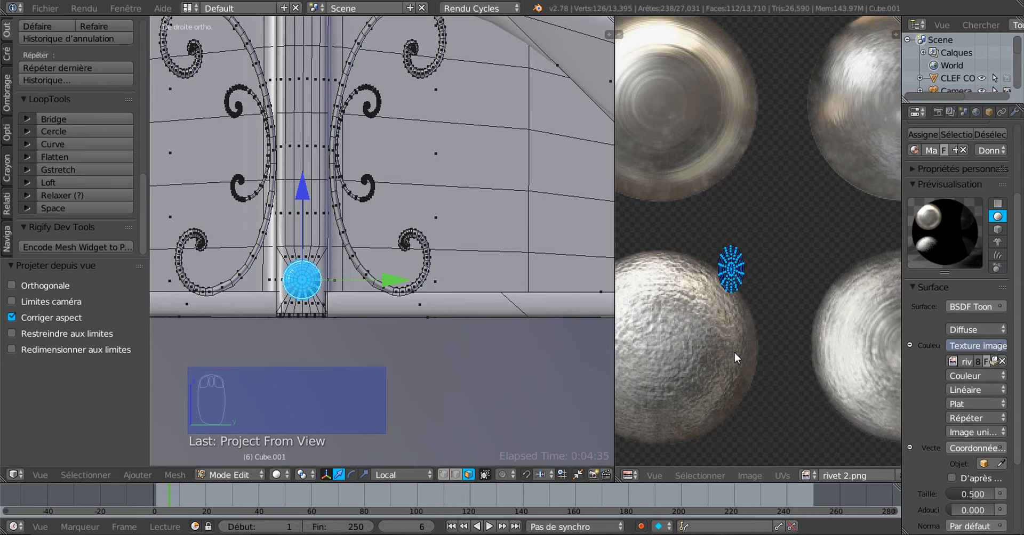
key(s)
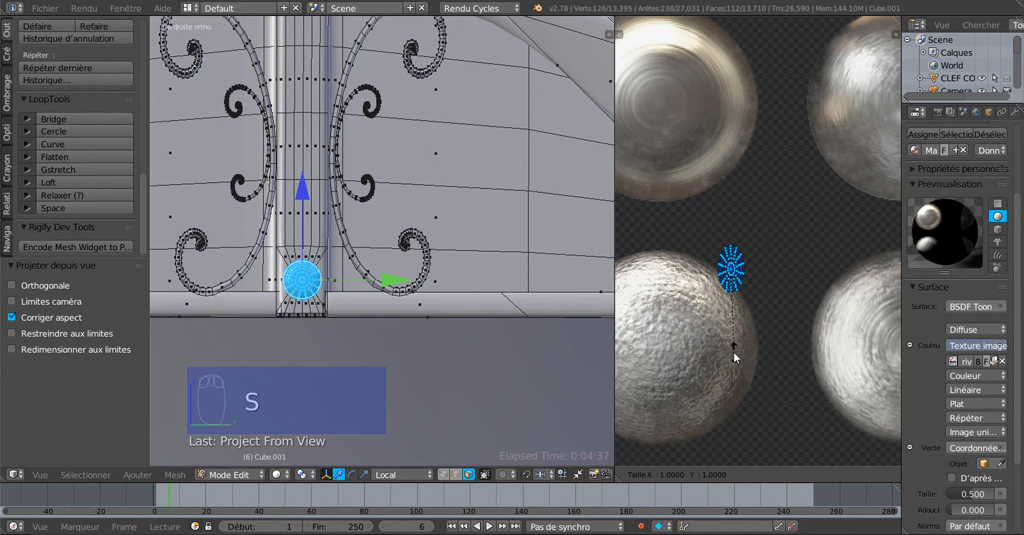
key(x)
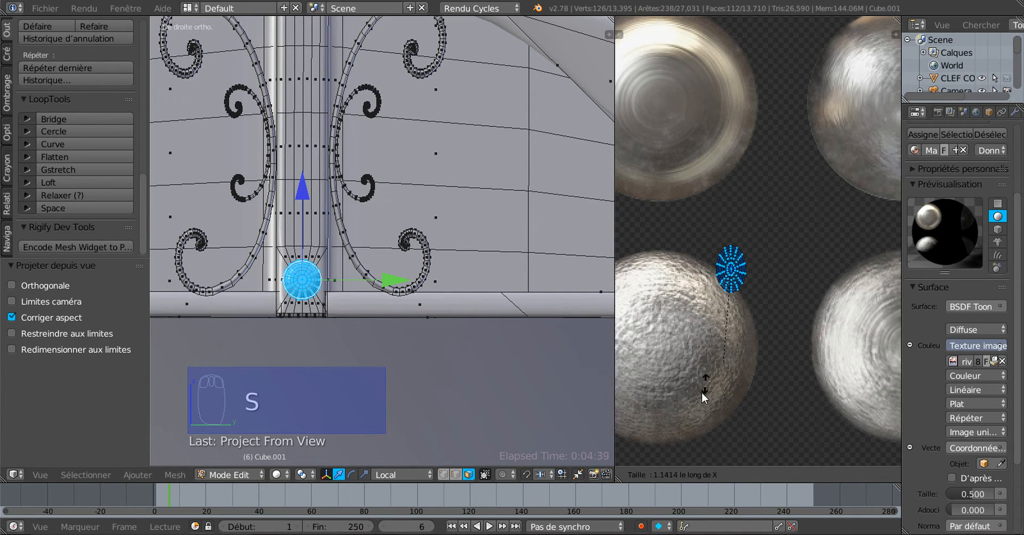
click(695, 424)
scroll(784, 350, down, 2)
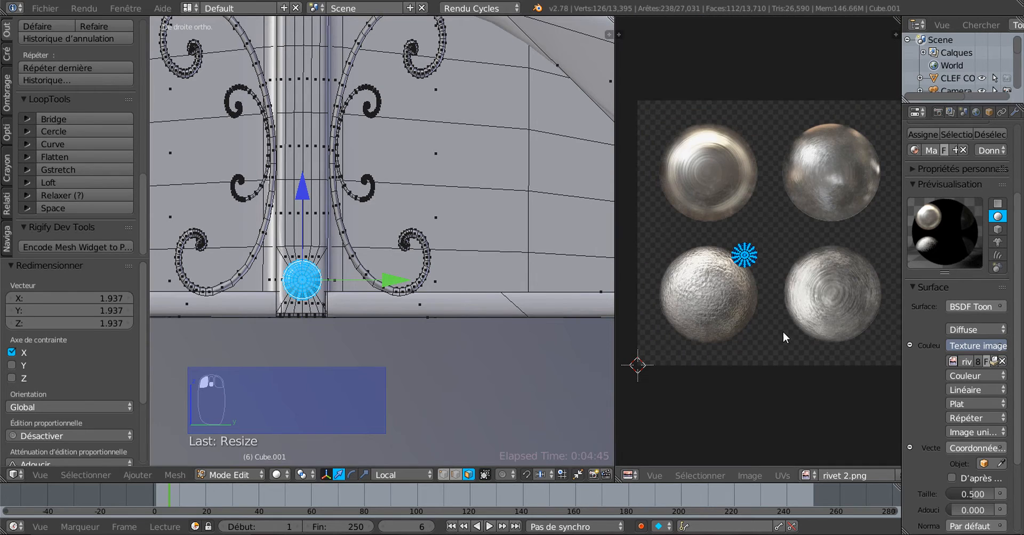
key(s)
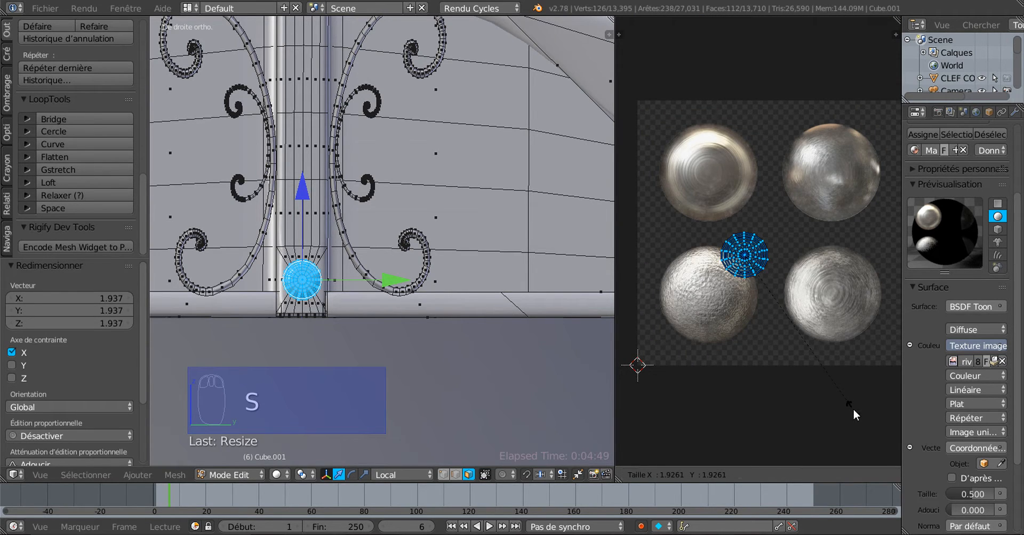
click(852, 408)
- Set the view subdivisions of the fittings' Catmull-Clark subdivision modifier to 0
click(1014, 113)
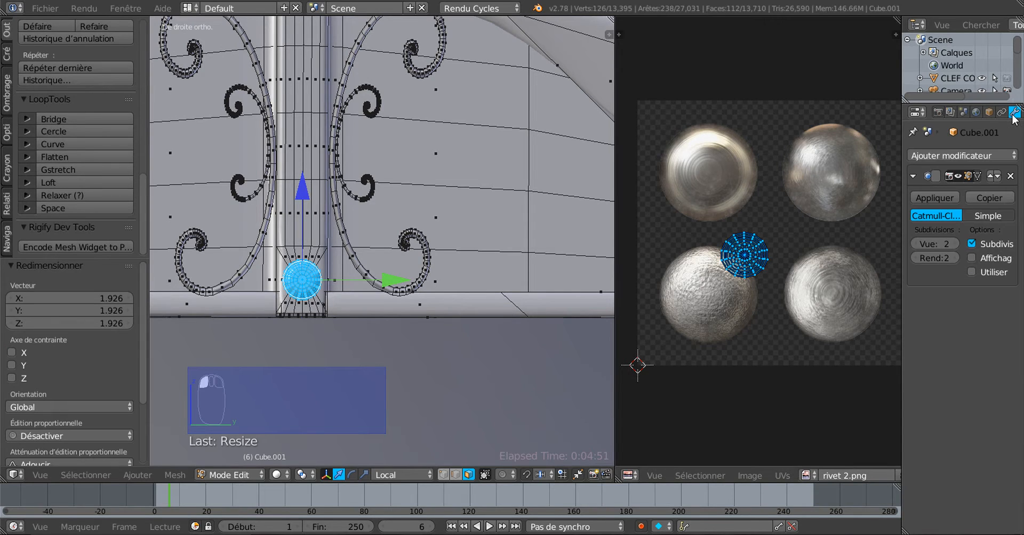
click(915, 243)
click(915, 243)
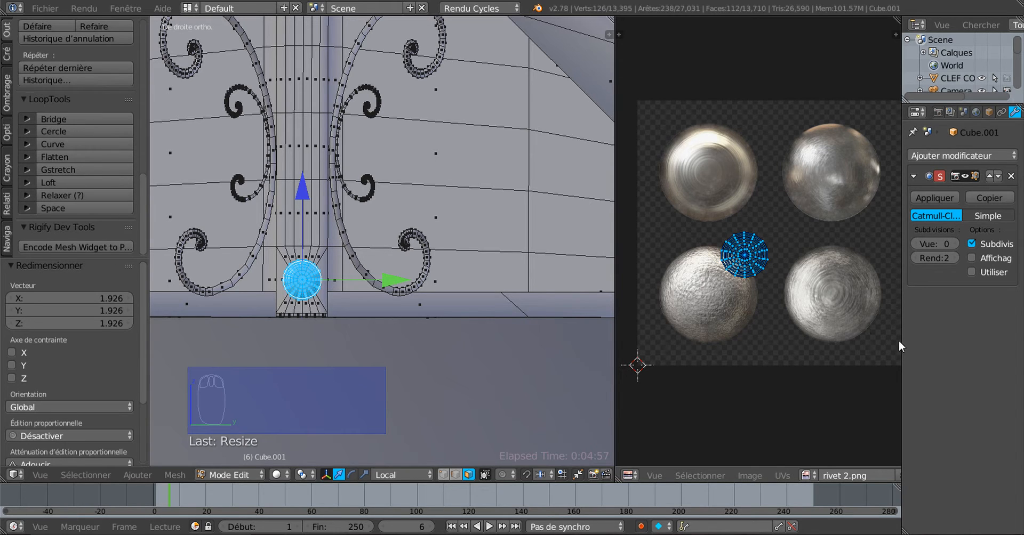
- Give the UV editor more width, scale the rivet's UV island by about 2.09 and move it onto the lower-left hammered rivet picture
drag(902, 346, 981, 337)
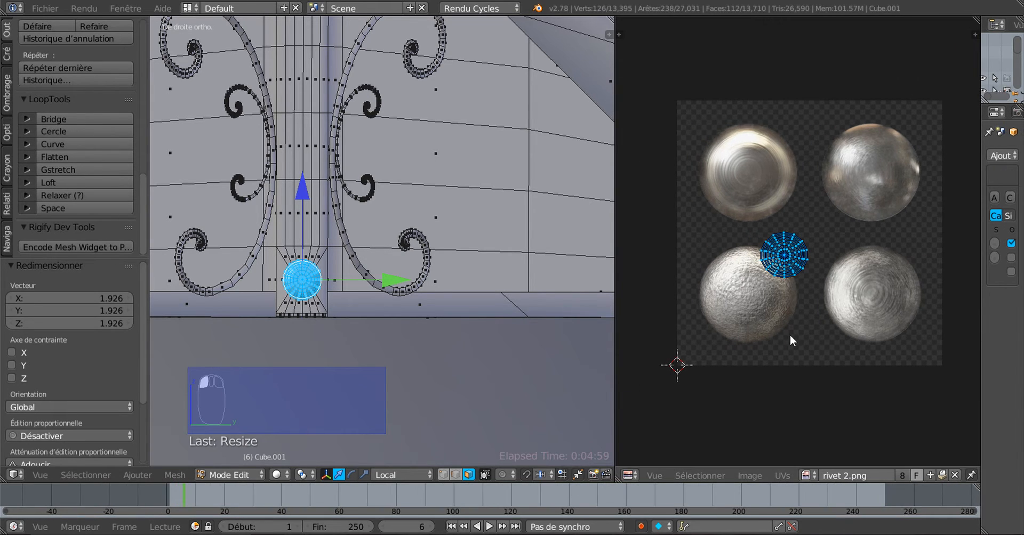
scroll(790, 334, up, 1)
key(s)
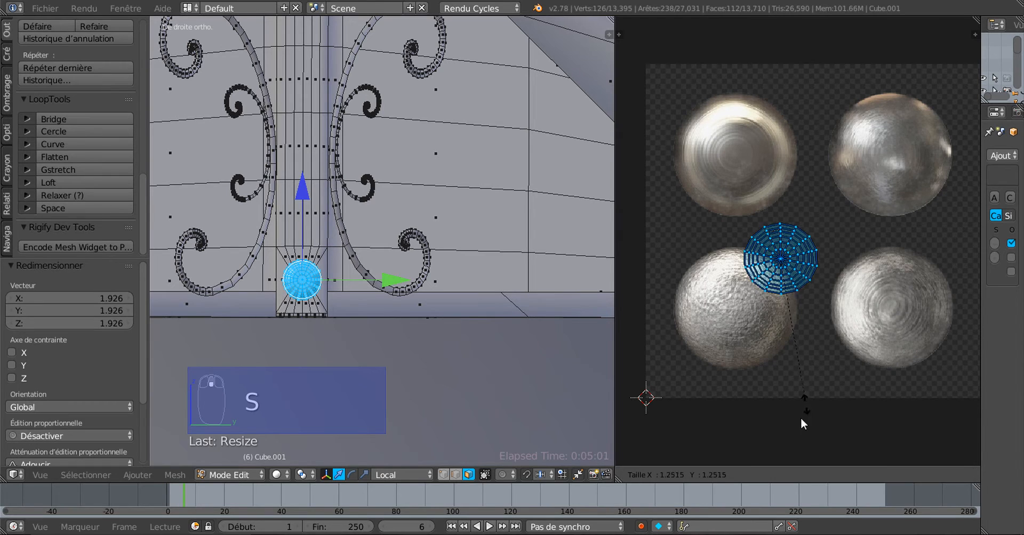
click(795, 54)
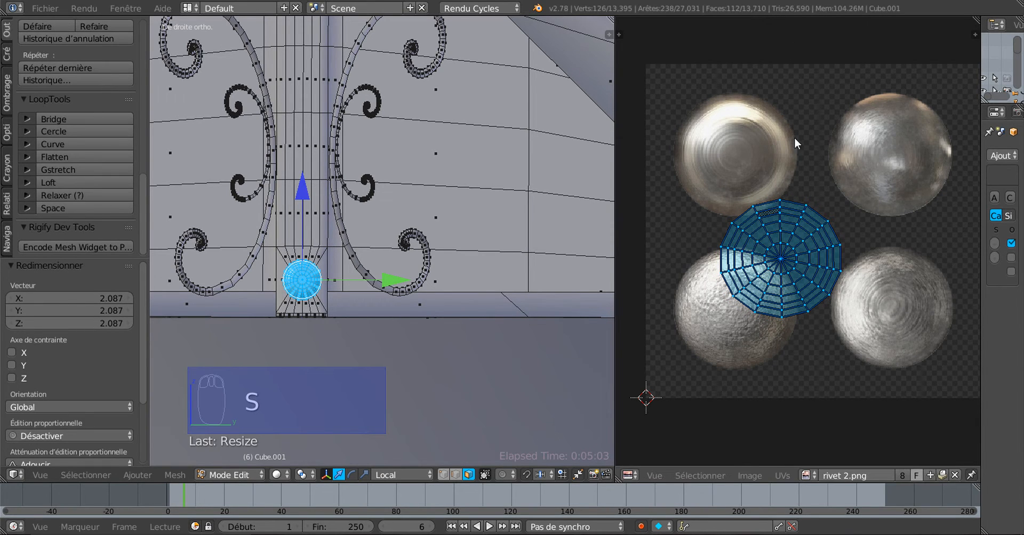
key(g)
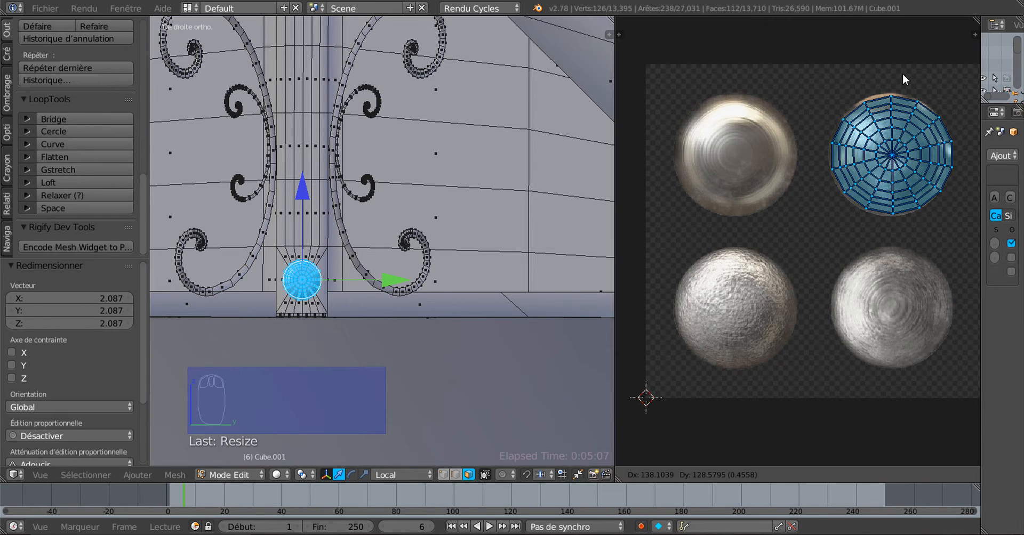
click(746, 226)
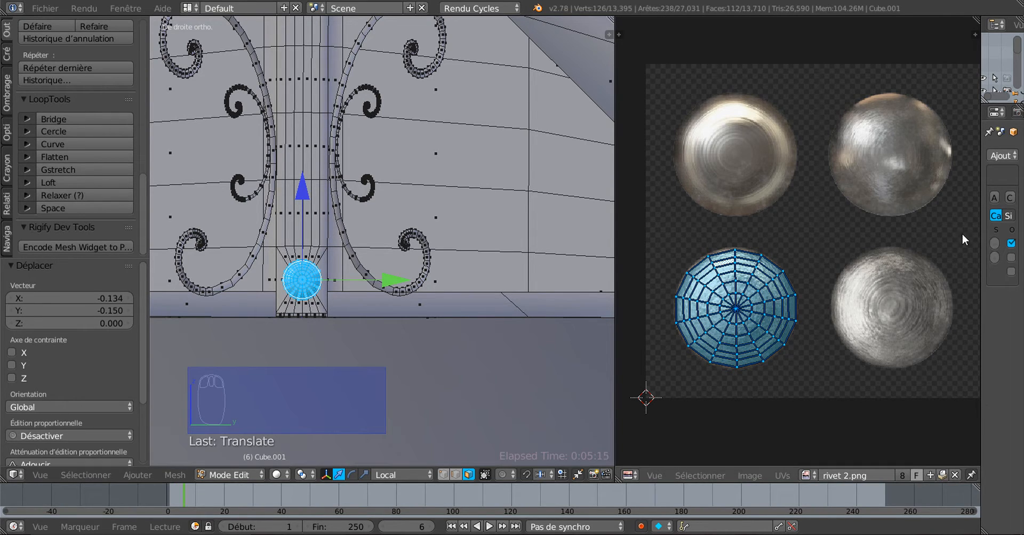
- Widen the properties editor again and assign the new rivet 2.png material to the selected domed rivet faces
drag(980, 226, 835, 221)
click(973, 112)
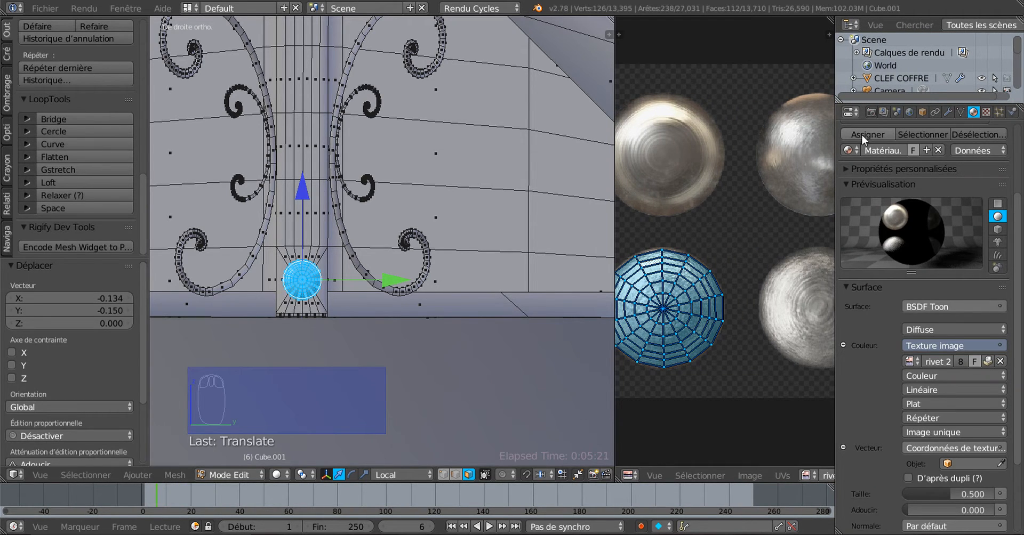
scroll(411, 274, up, 2)
middle_drag(378, 298, 524, 274)
scroll(397, 319, up, 3)
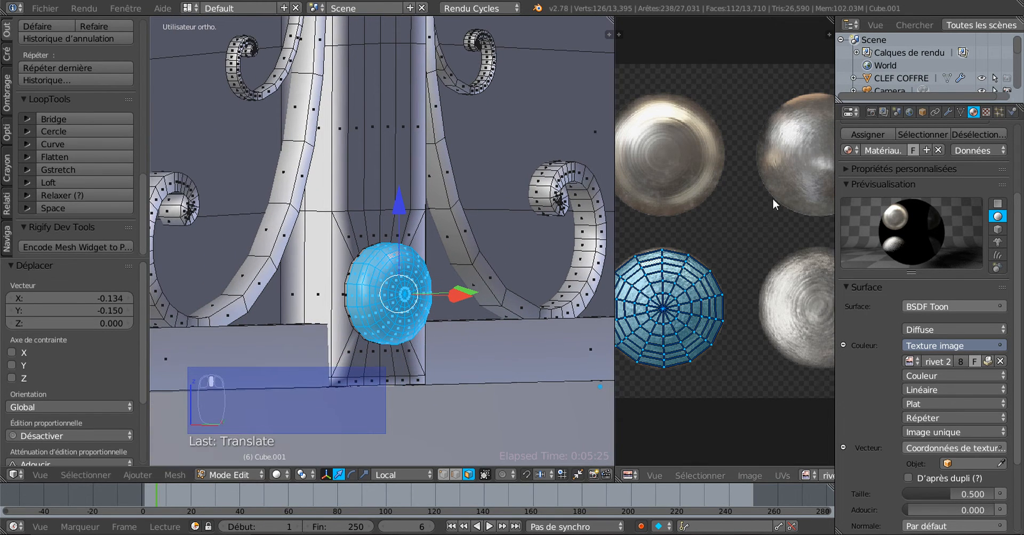
click(862, 131)
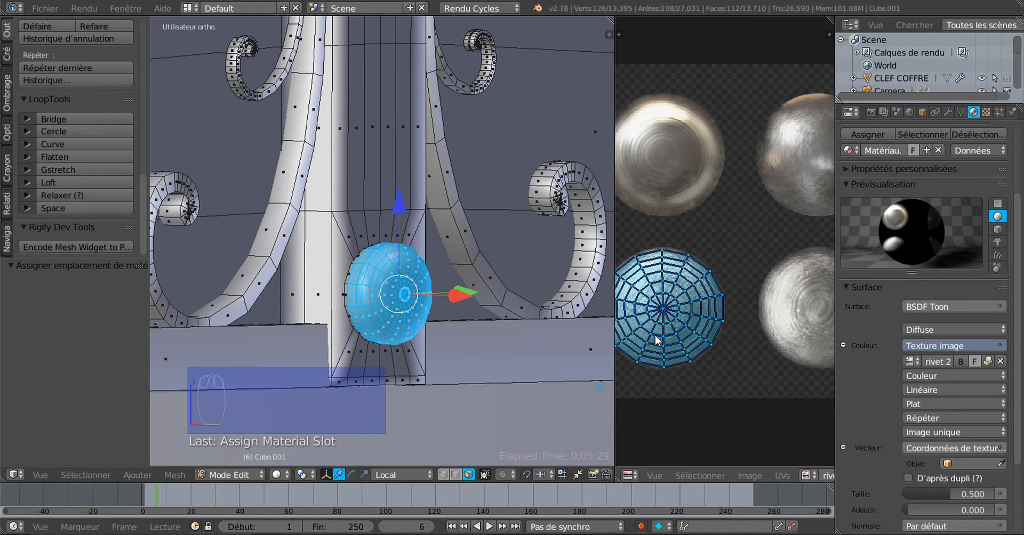
- Display the textures in the viewport and fine-tune the rivet's UV island over the lower-left hammered rivet picture
key(g)
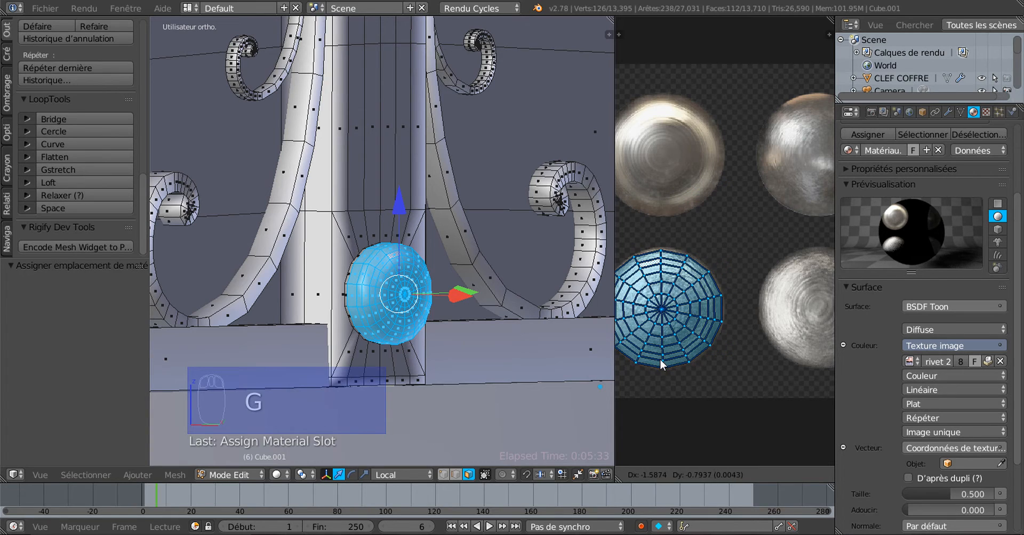
click(661, 361)
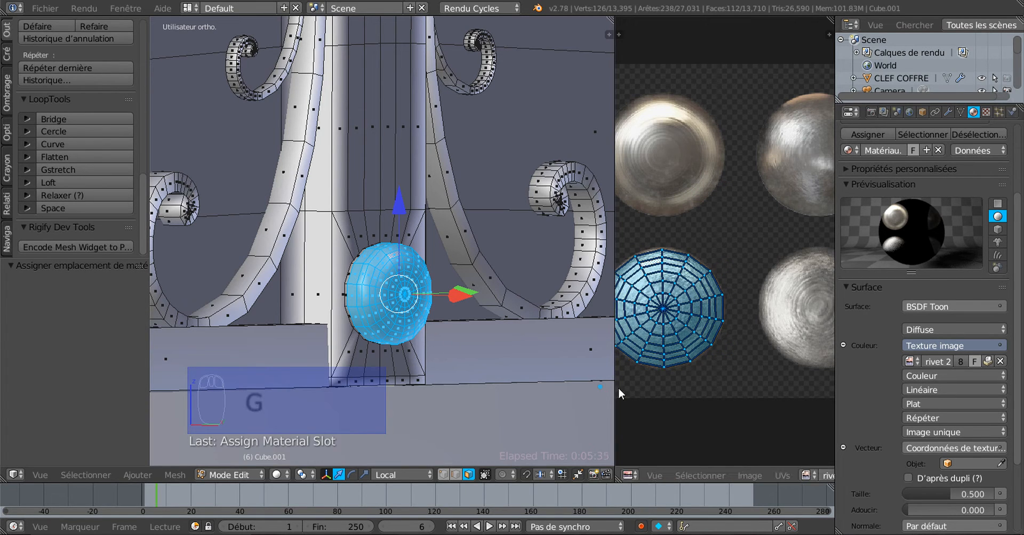
click(274, 474)
click(293, 418)
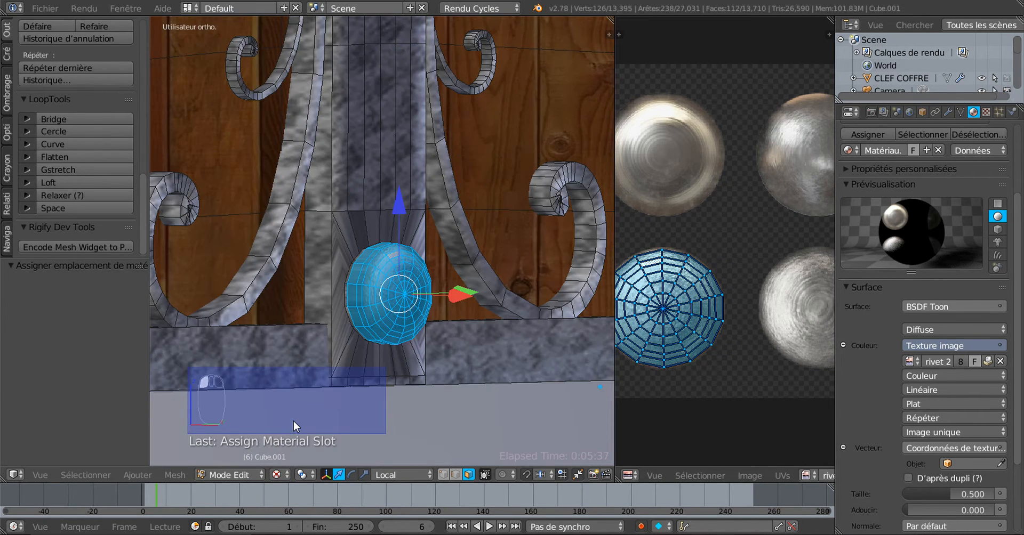
scroll(353, 371, up, 3)
scroll(353, 372, up, 2)
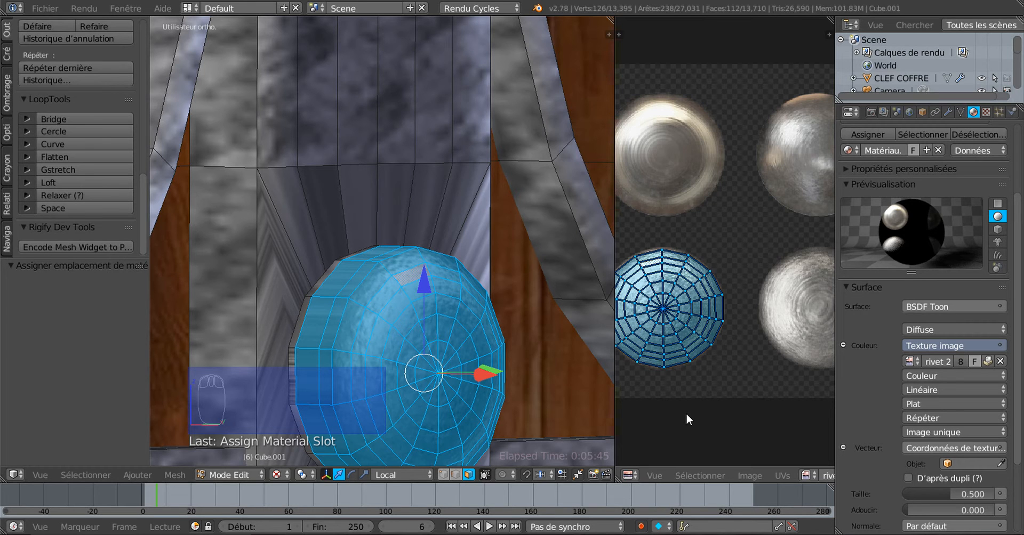
key(g)
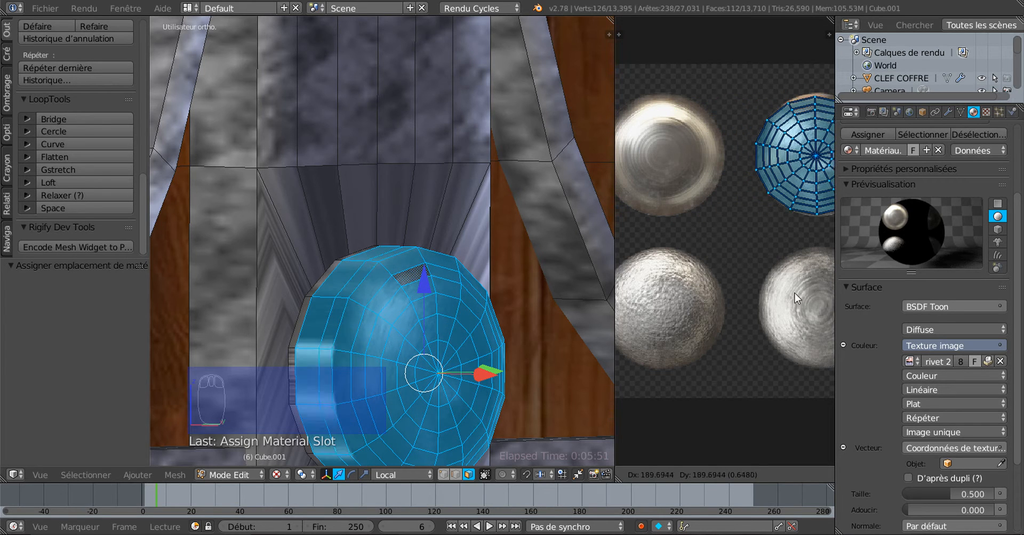
click(686, 413)
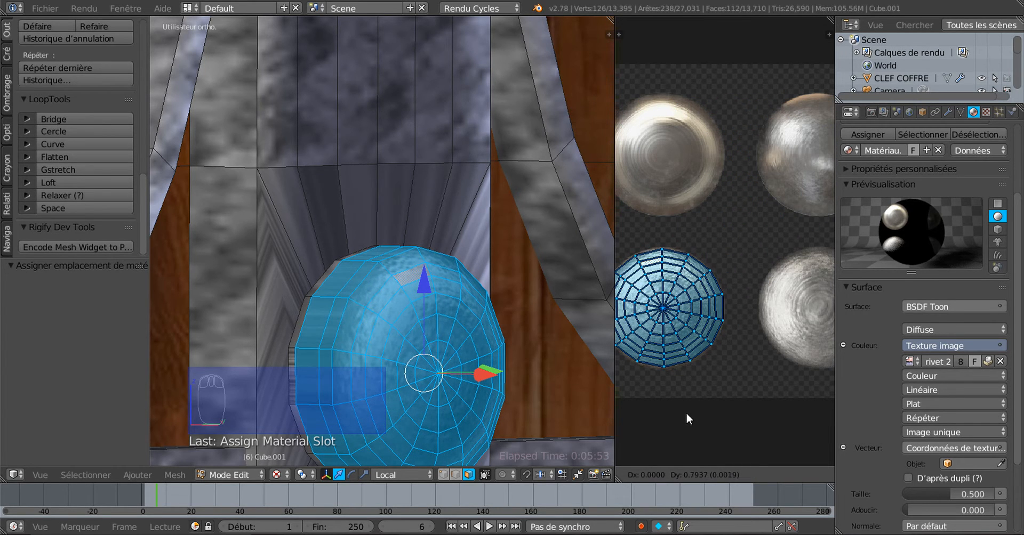
- Reassign the rivet material to the selected domed rivet faces, and select the three face loops around the rivet's side wall
scroll(442, 391, up, 5)
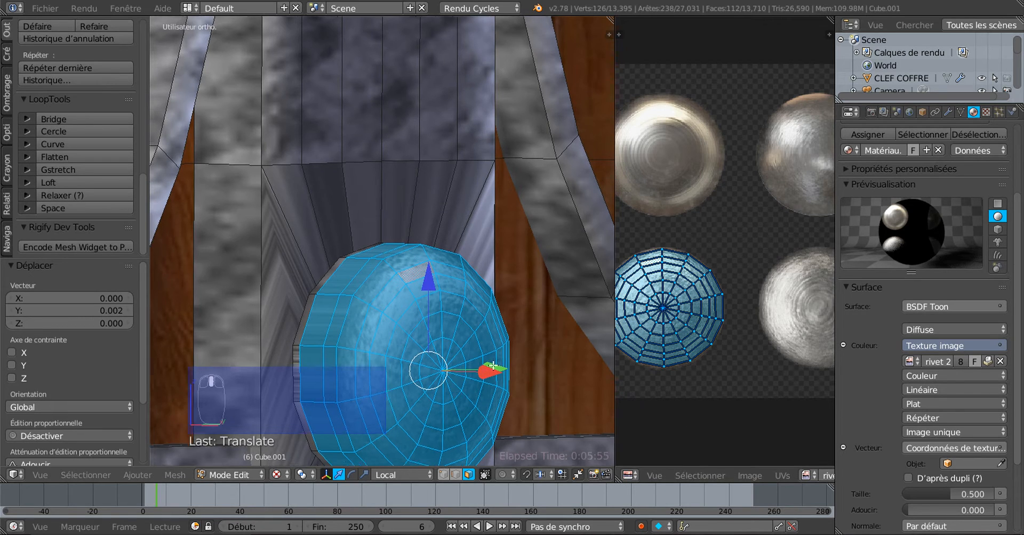
scroll(440, 241, up, 2)
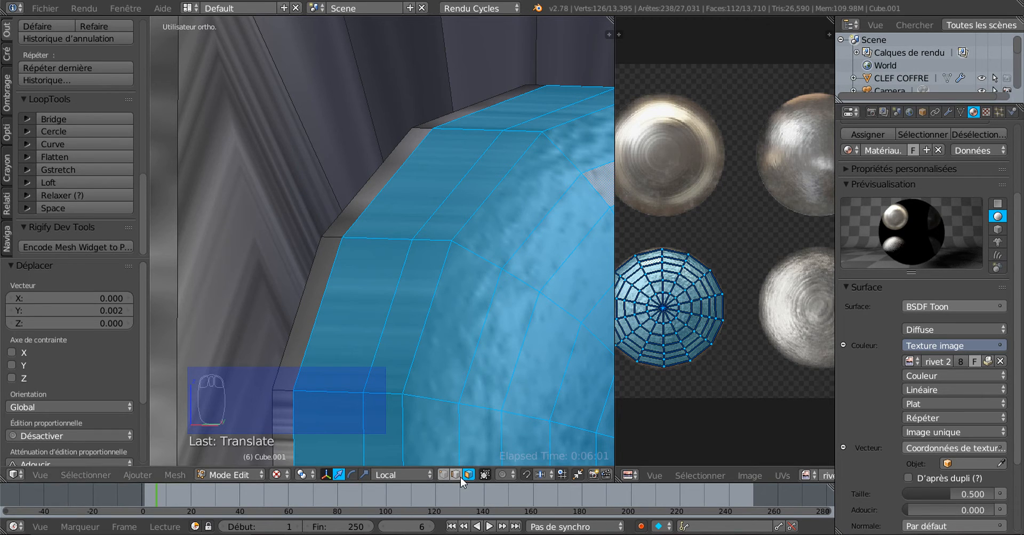
click(455, 475)
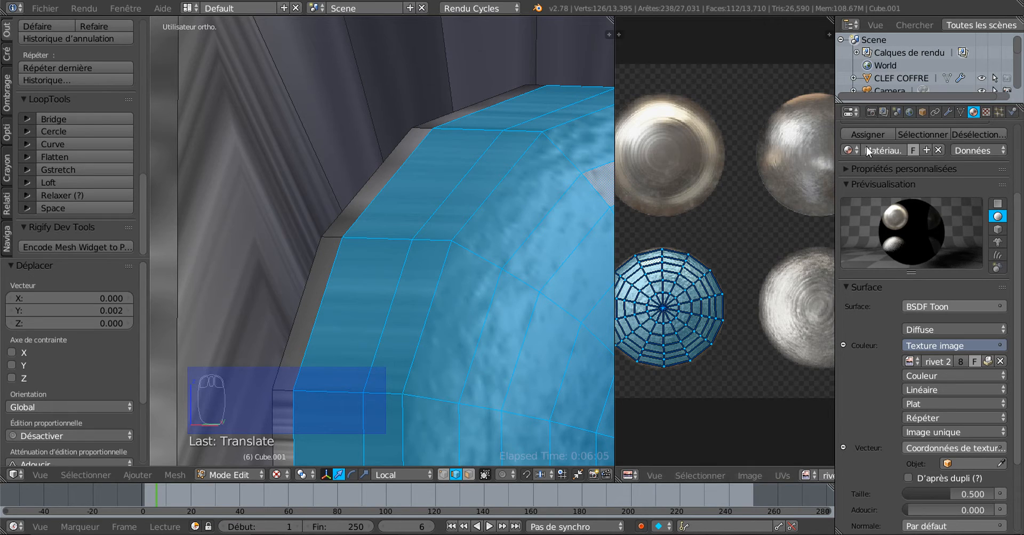
click(868, 135)
alt+click(447, 234)
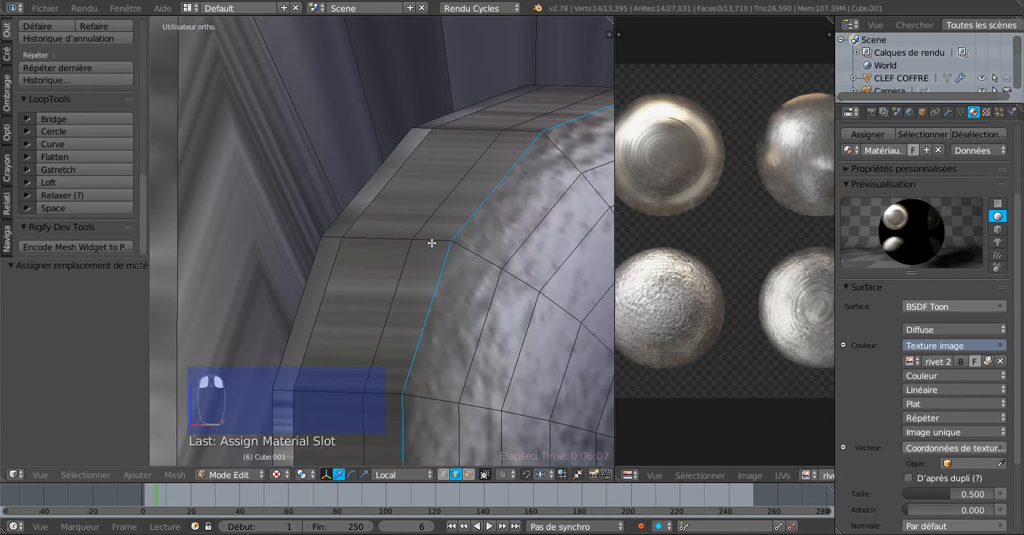
click(468, 475)
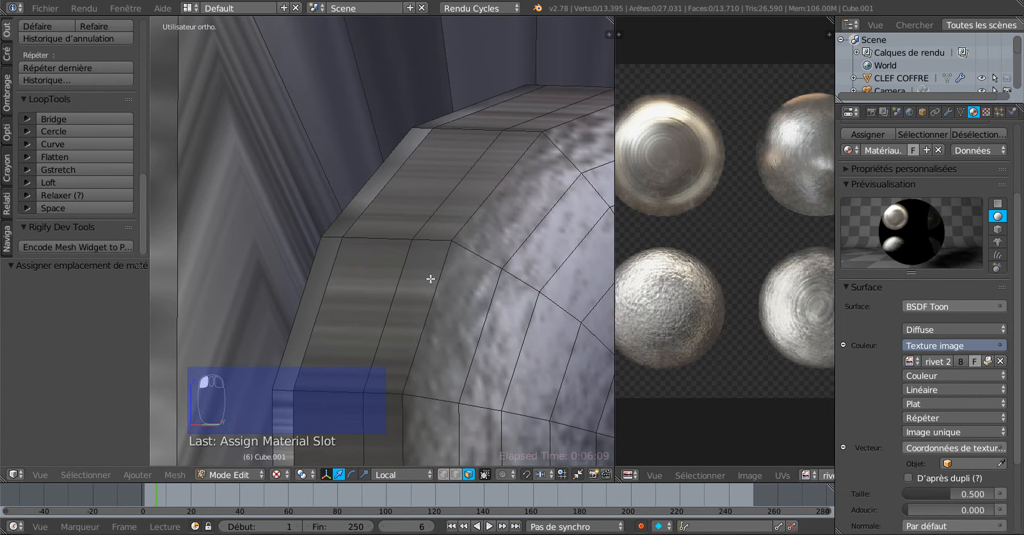
alt+click(429, 243)
alt+shift+right_click(394, 236)
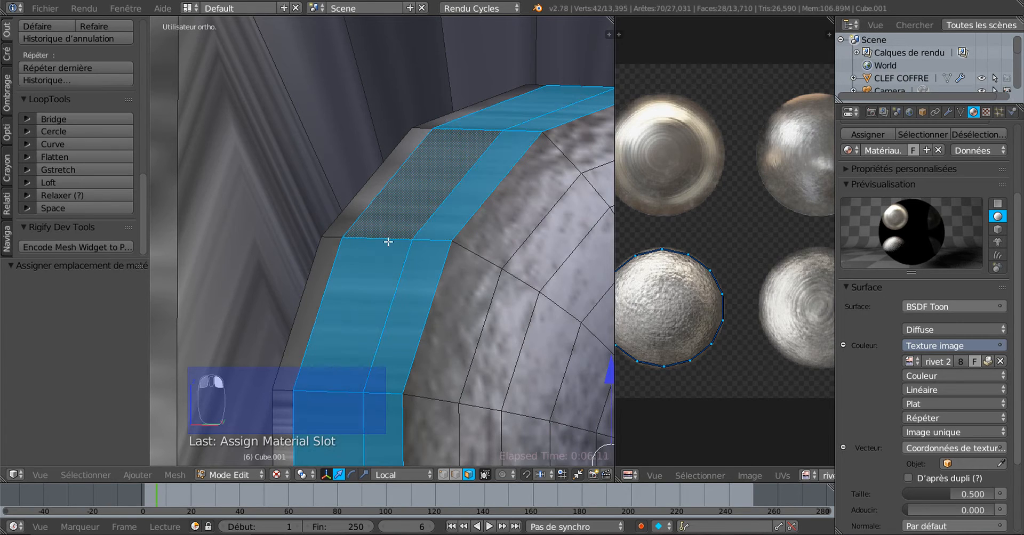
alt+shift+right_click(336, 236)
scroll(401, 295, down, 4)
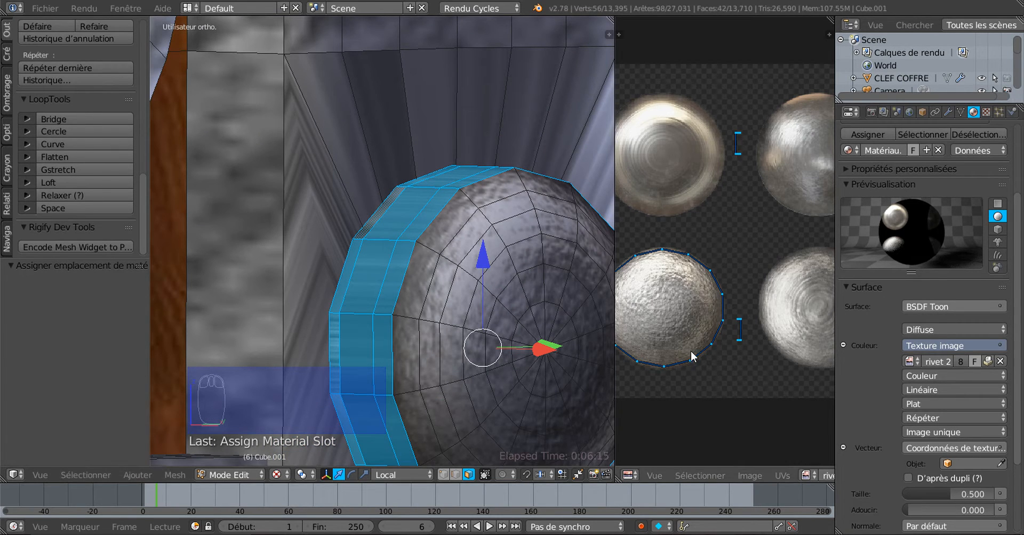
scroll(693, 352, up, 3)
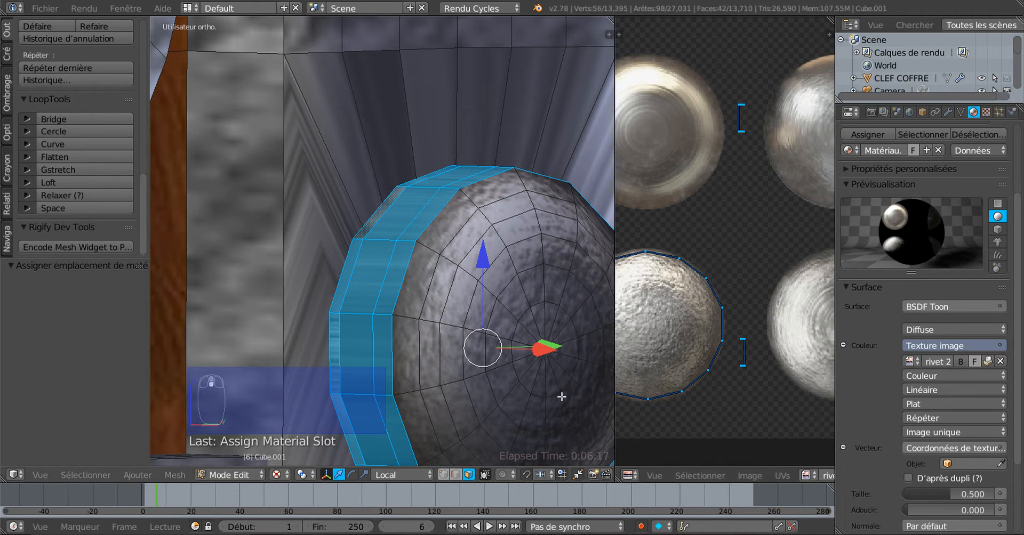
scroll(693, 347, down, 3)
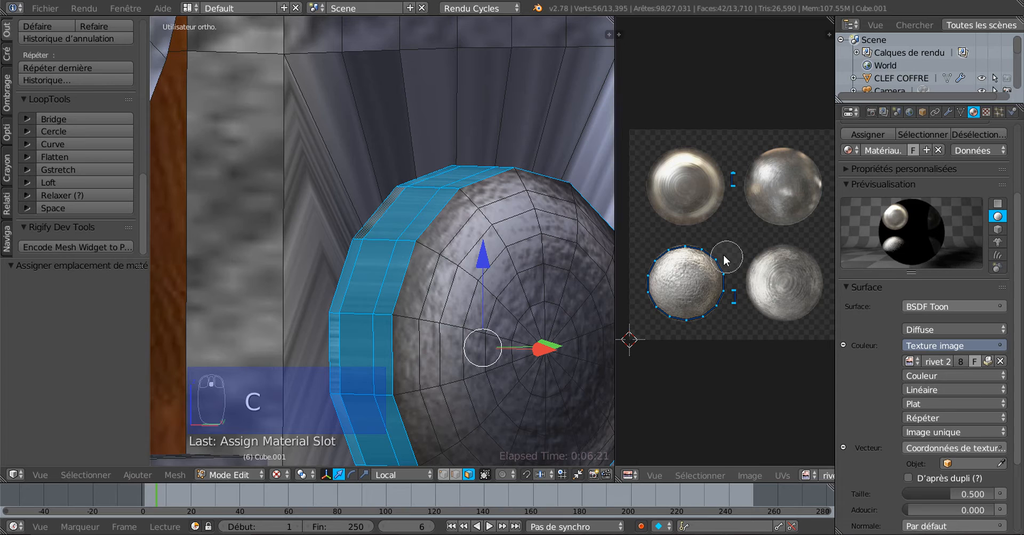
middle_click(691, 253)
right_click(688, 275)
scroll(687, 275, up, 1)
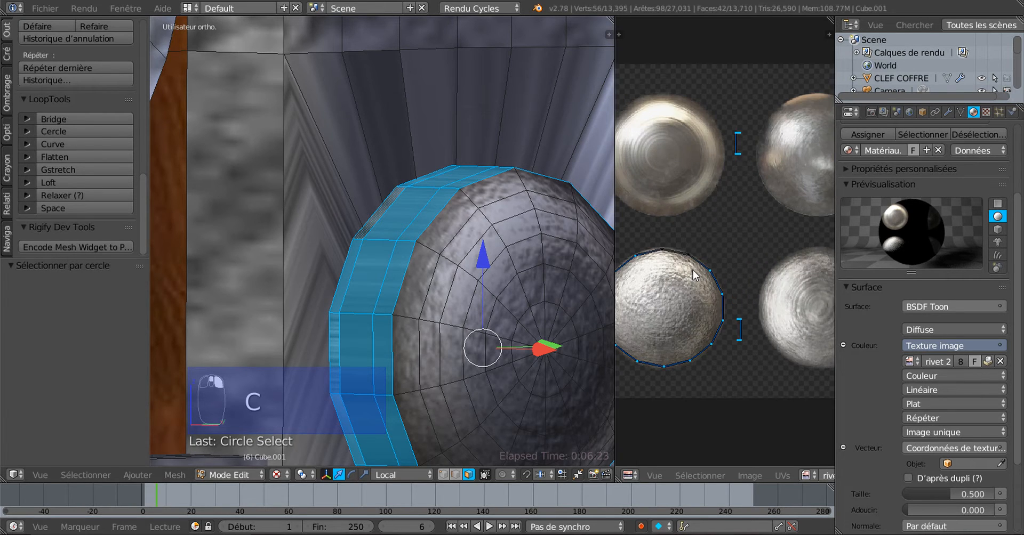
scroll(718, 302, up, 2)
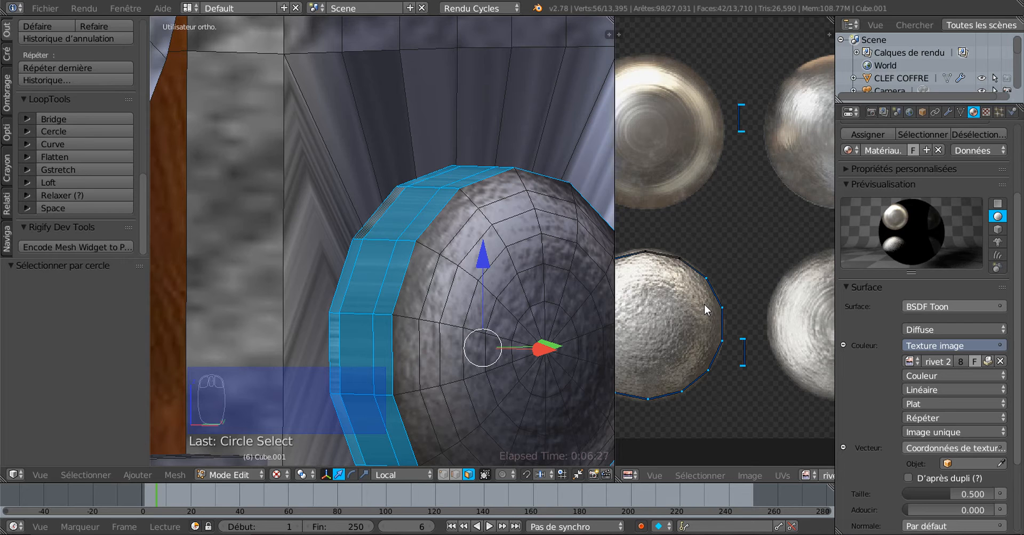
key(ctrl+z)
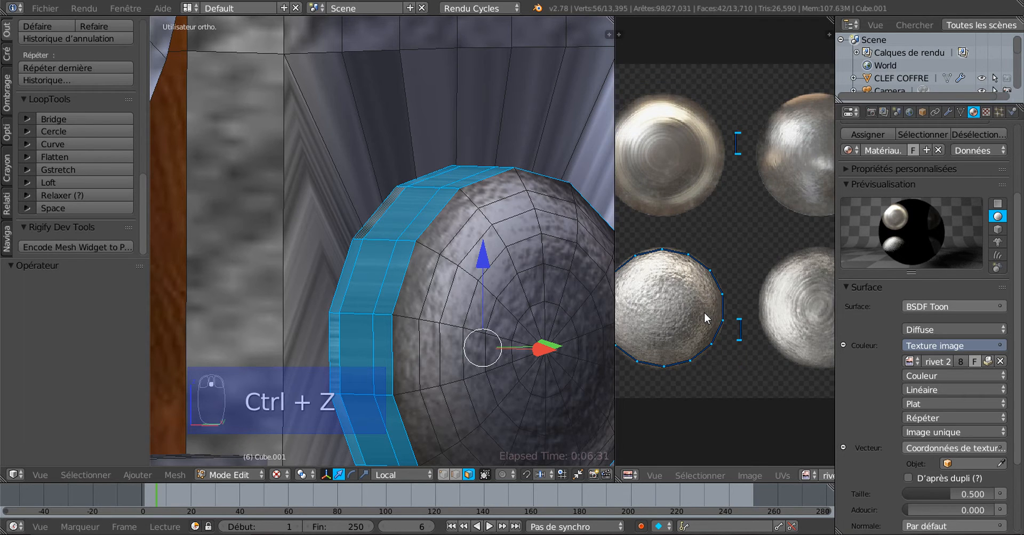
- Examine the narrow UV islands of the rivet's side wall between the rivet pictures and the wall's texture on the model
scroll(741, 187, up, 4)
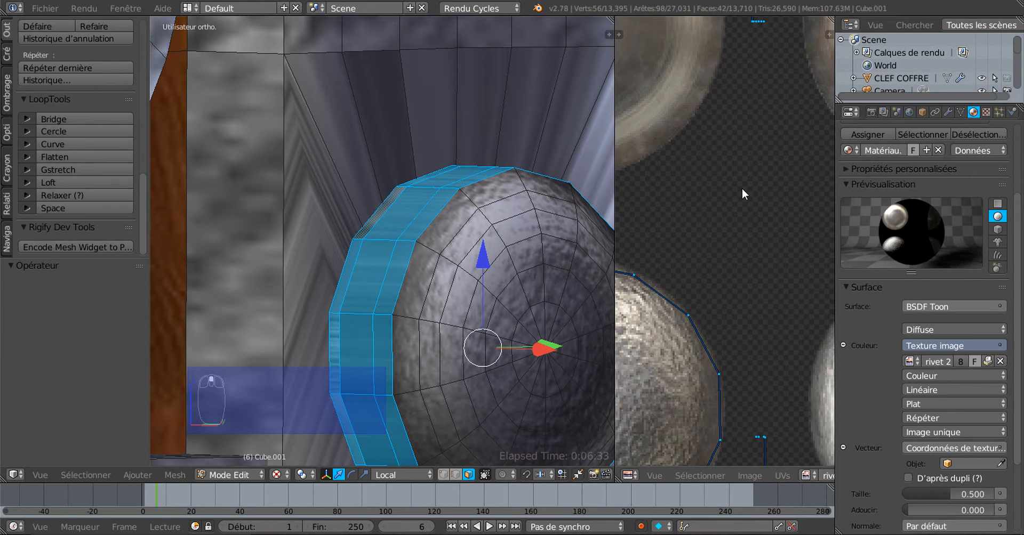
scroll(704, 297, up, 4)
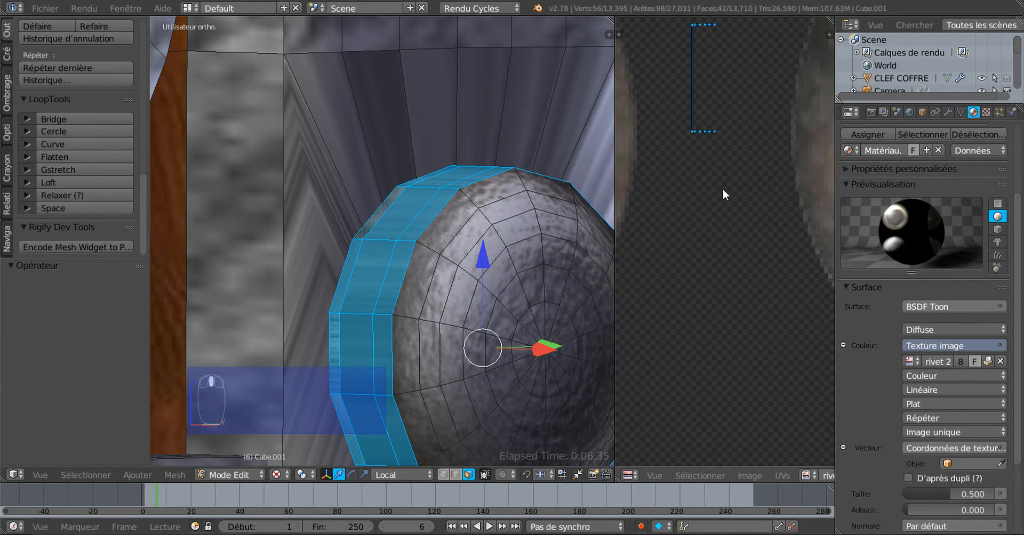
scroll(705, 183, down, 4)
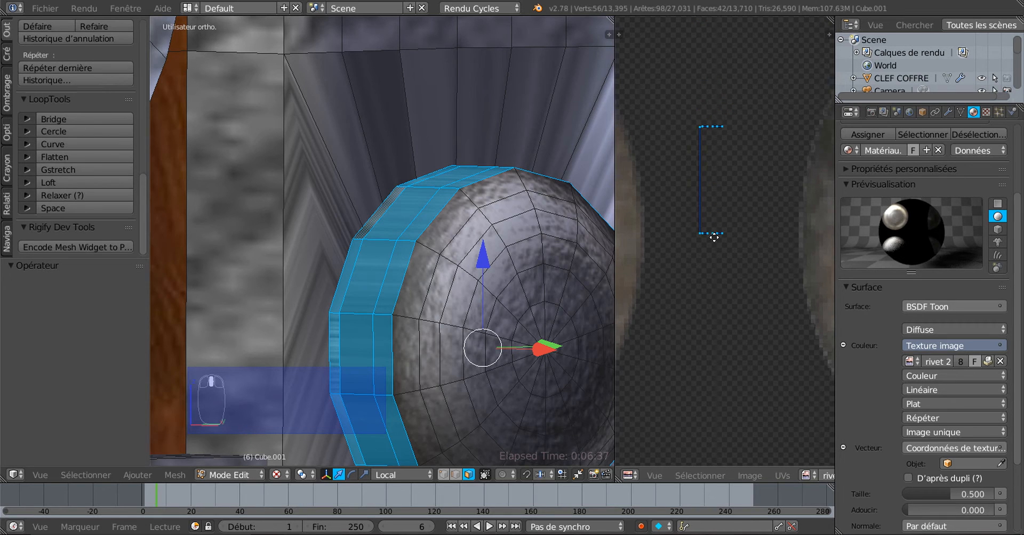
scroll(703, 183, down, 5)
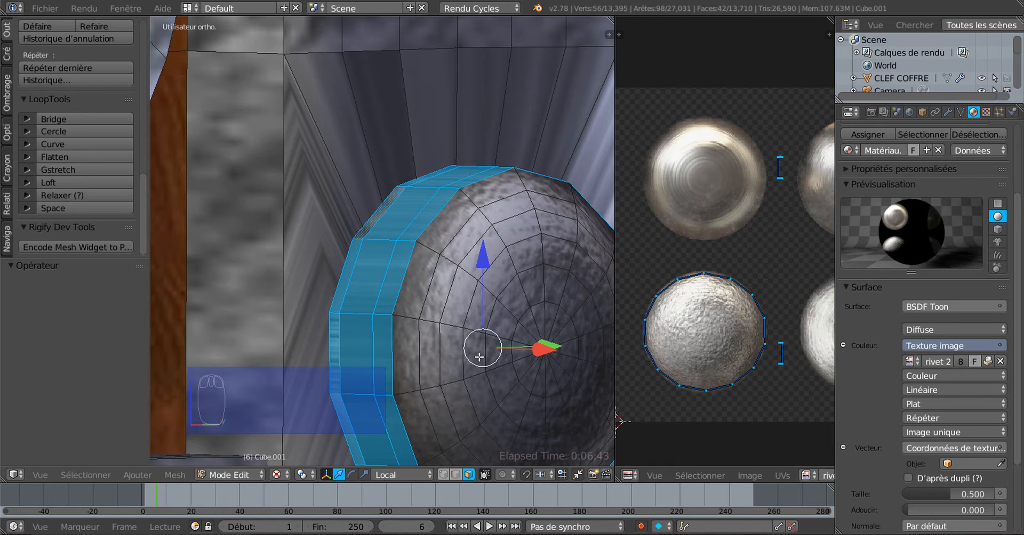
scroll(480, 355, down, 3)
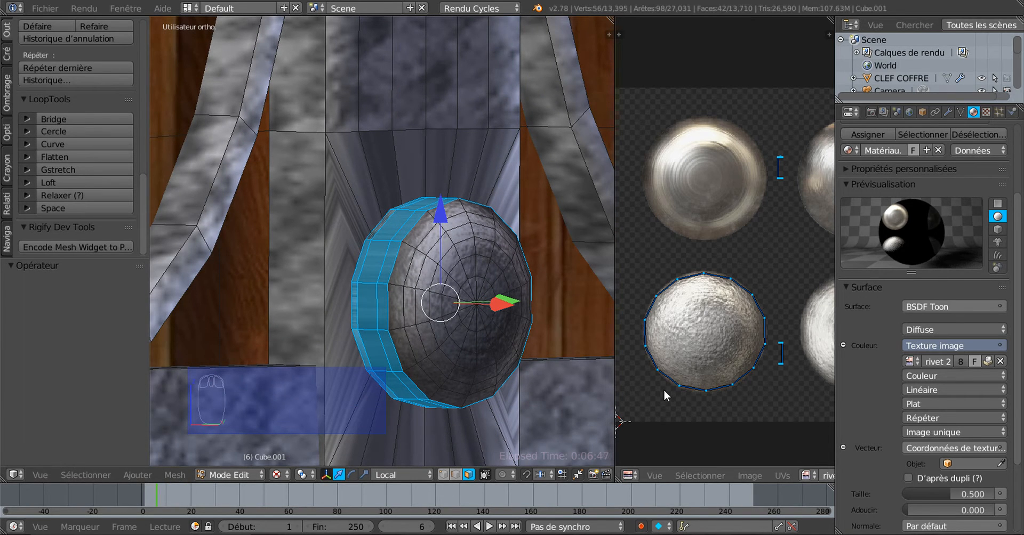
key(KP_1)
key(KP_1)
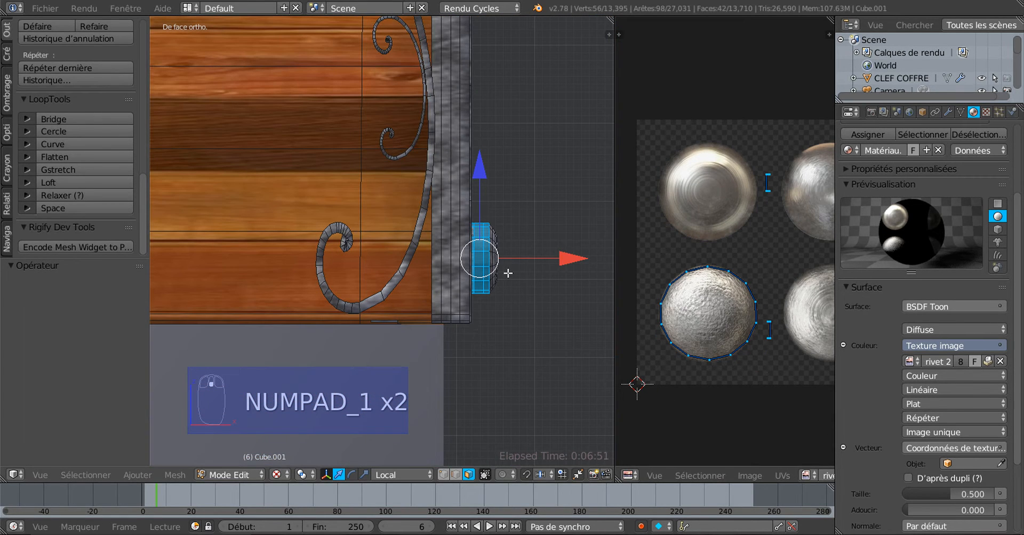
key(a)
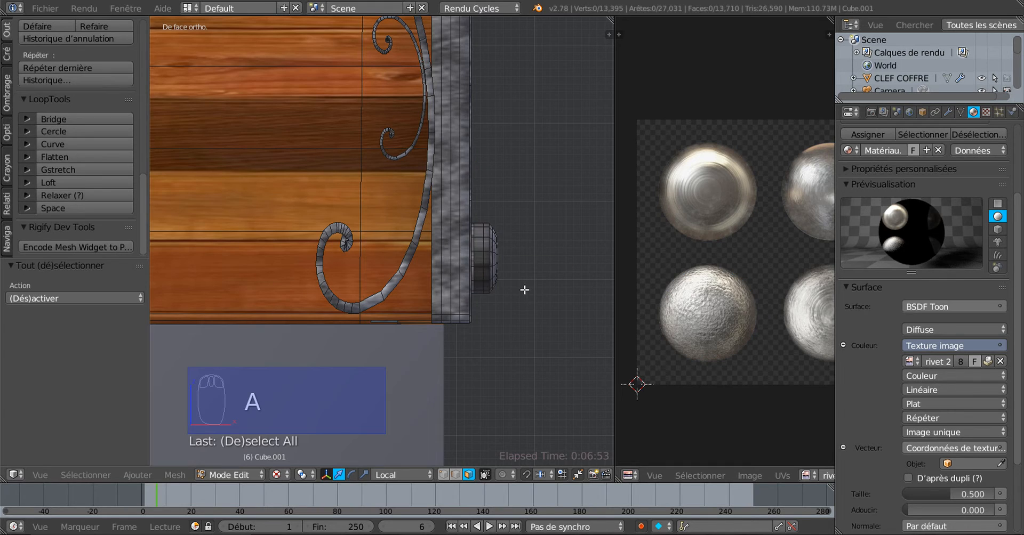
scroll(495, 287, up, 3)
key(ctrl+z)
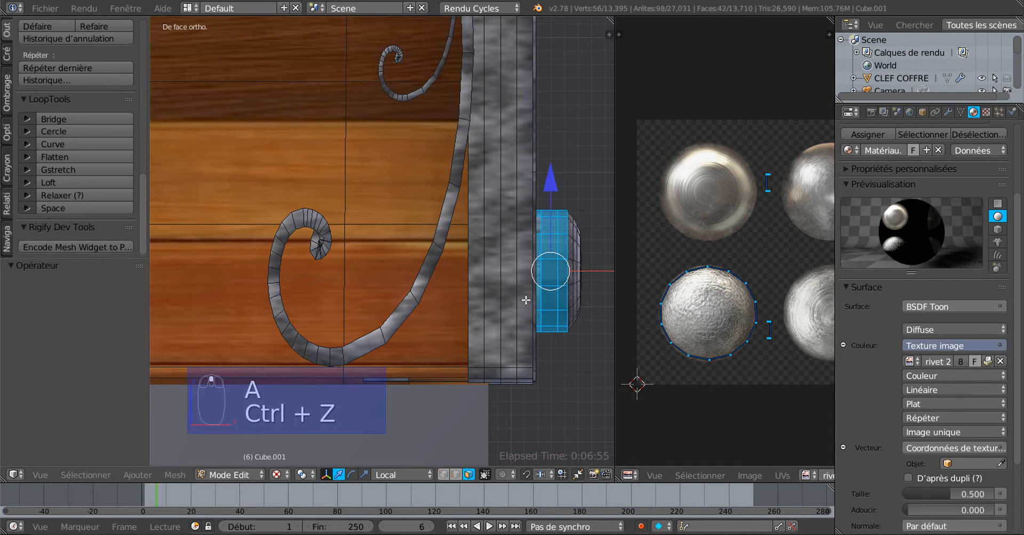
shift+middle_drag(558, 328, 509, 315)
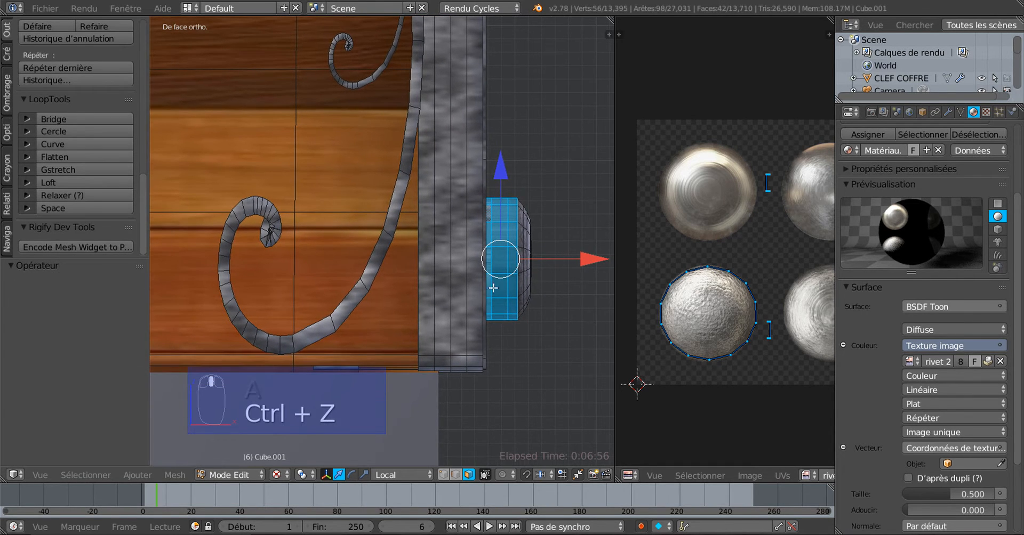
click(175, 475)
mouse_move(197, 374)
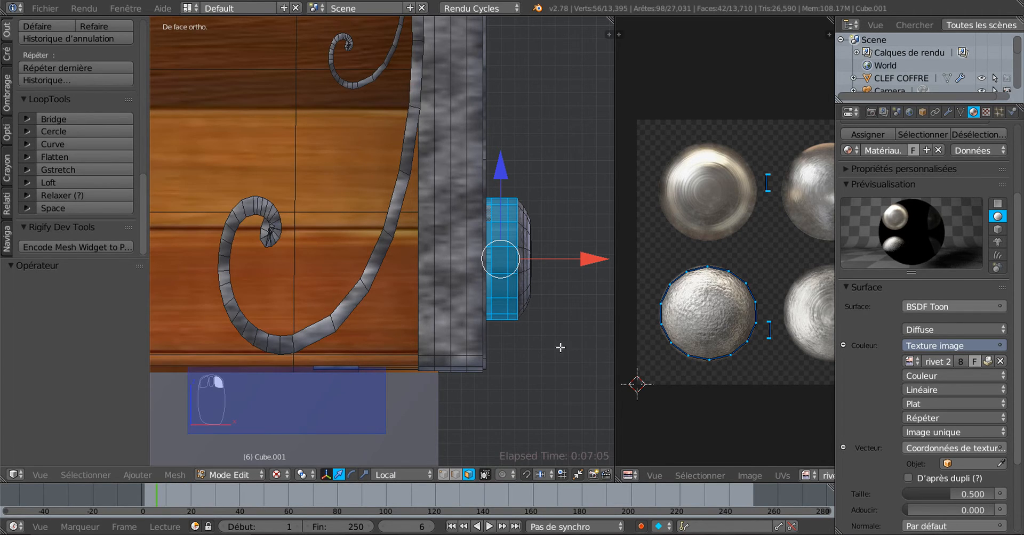
- Circle-select the rivet's domed front faces in addition to its side wall, and deselect the stray strap face beside it
middle_drag(560, 348, 528, 359)
scroll(532, 360, up, 6)
middle_drag(542, 392, 553, 358)
scroll(420, 359, down, 3)
scroll(420, 359, down, 1)
key(c)
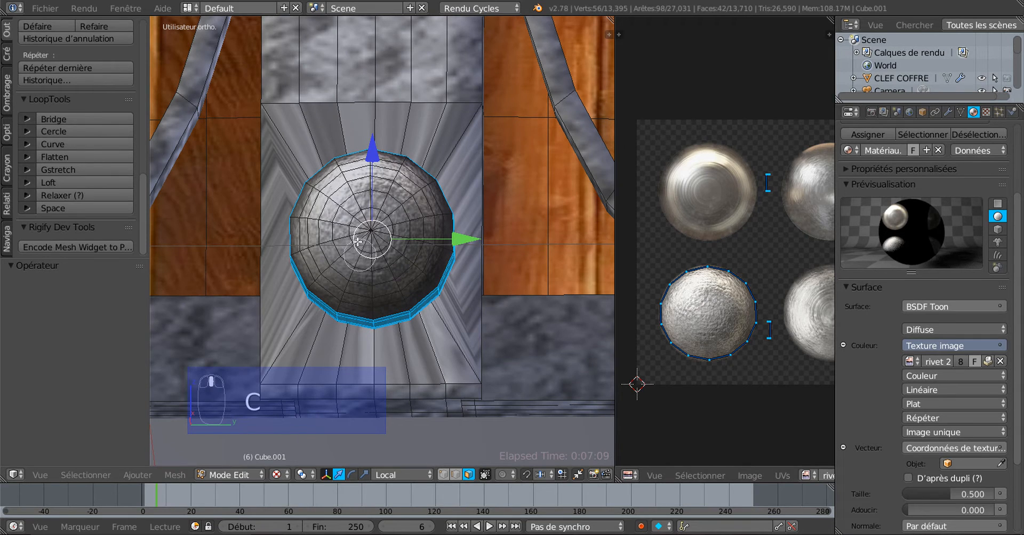
mouse_move(326, 176)
mouse_down()
mouse_move(335, 186)
mouse_move(362, 174)
mouse_move(405, 182)
mouse_move(448, 229)
mouse_move(421, 288)
mouse_move(330, 283)
mouse_move(338, 232)
mouse_move(395, 229)
mouse_move(373, 234)
mouse_move(313, 205)
mouse_up()
right_click(327, 209)
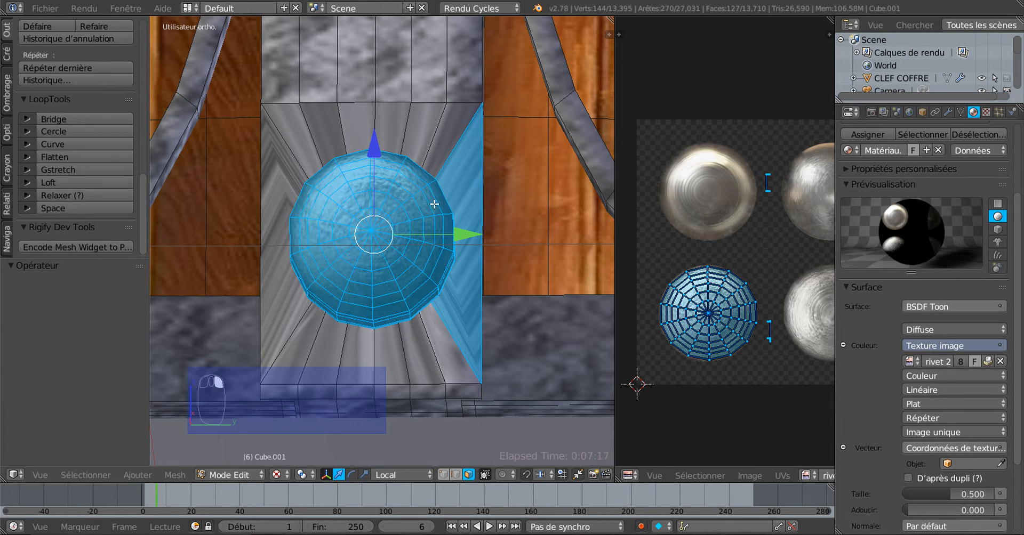
shift+right_click(455, 178)
- Unwrap the whole selected rivet from the right orthographic view with a cube projection
scroll(382, 295, down, 4)
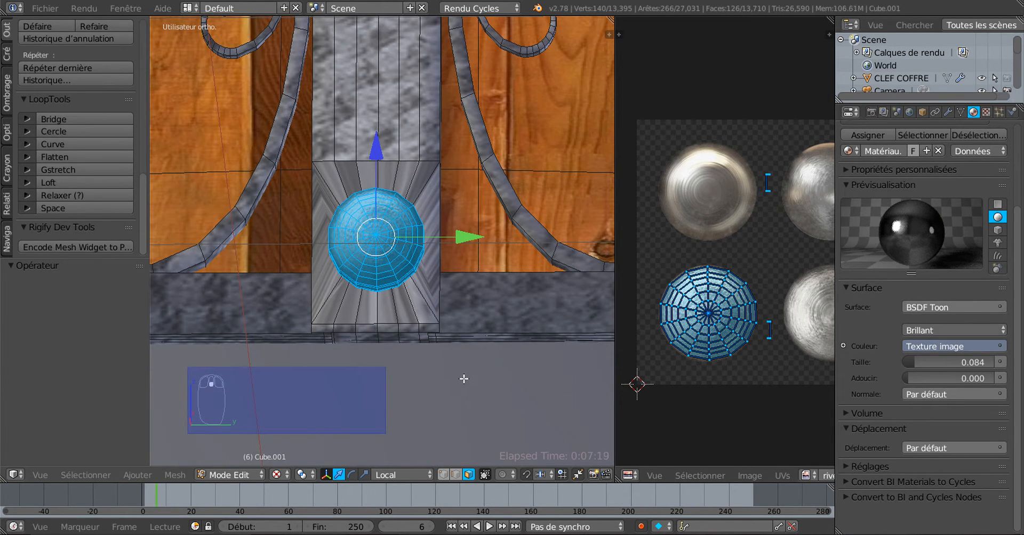
middle_drag(464, 377, 504, 390)
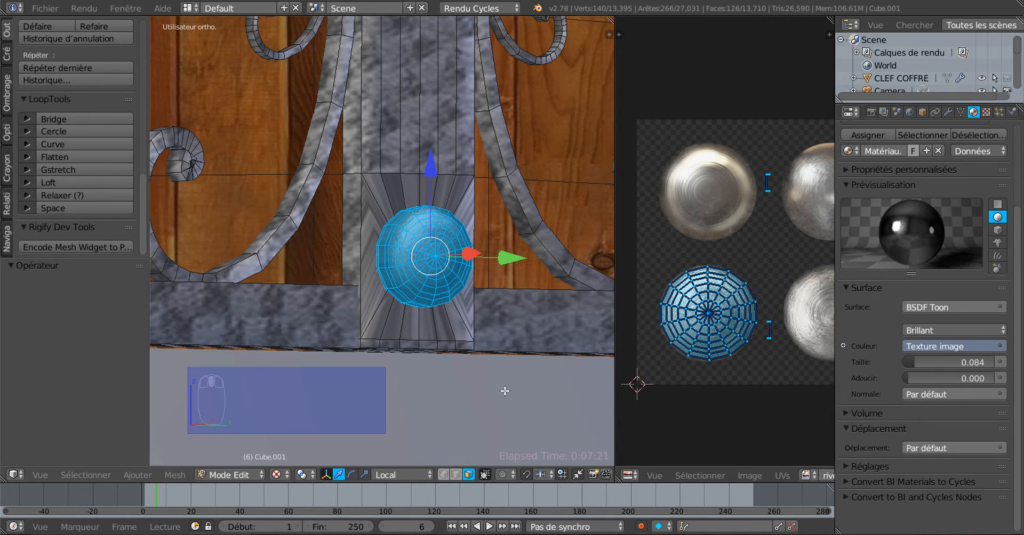
key(KP_3)
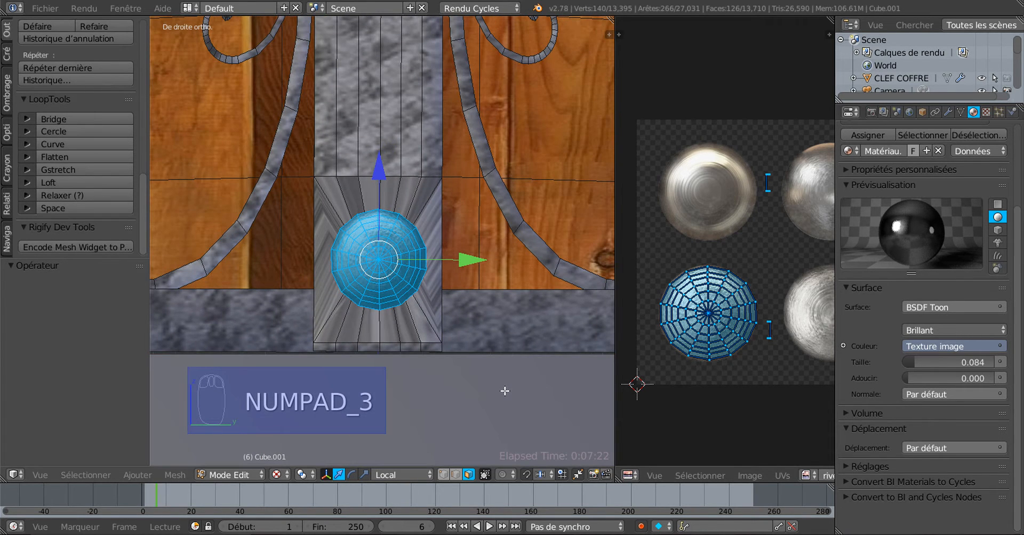
click(163, 478)
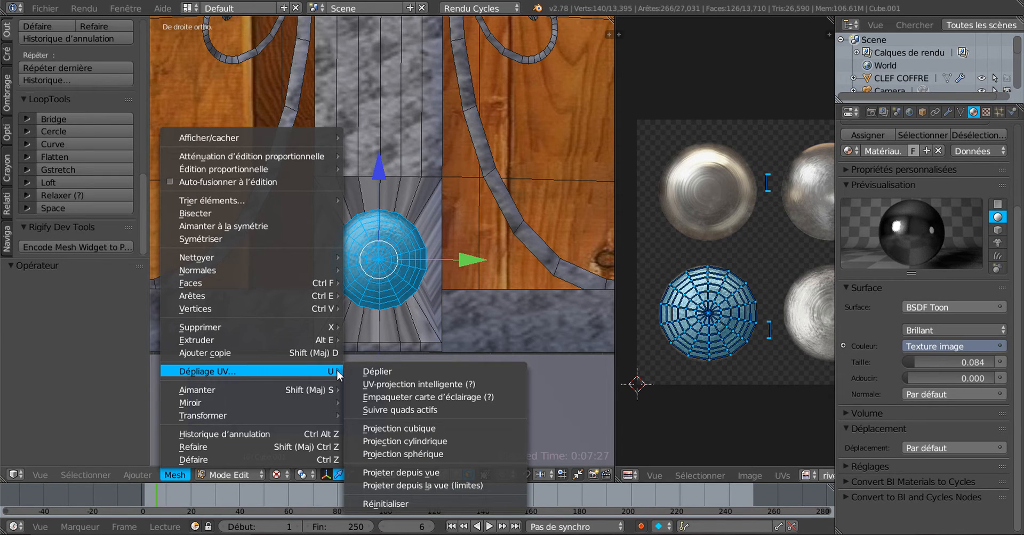
click(403, 427)
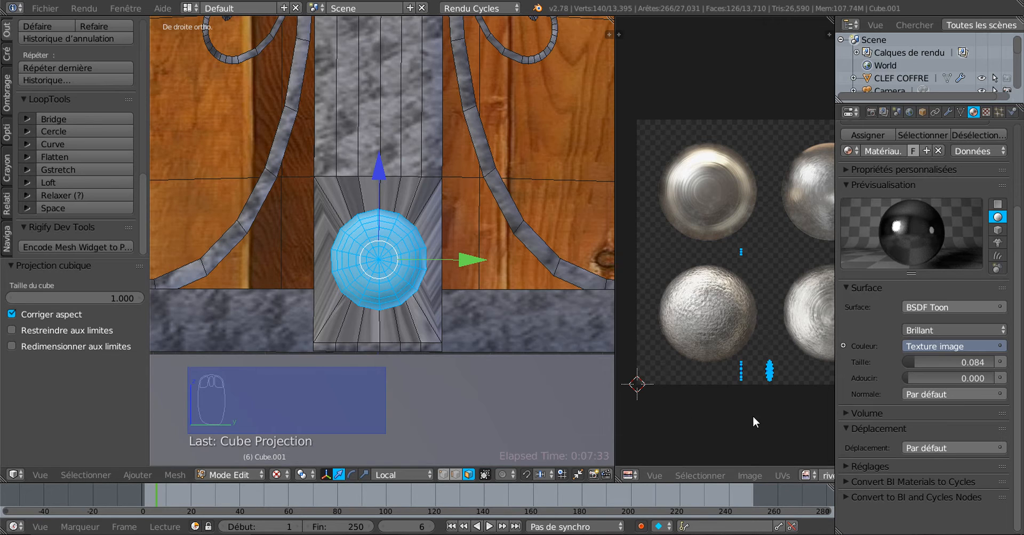
- Scale the rivet's UV islands to 0.417 and move them onto the lower-left rivet picture
scroll(788, 308, down, 3)
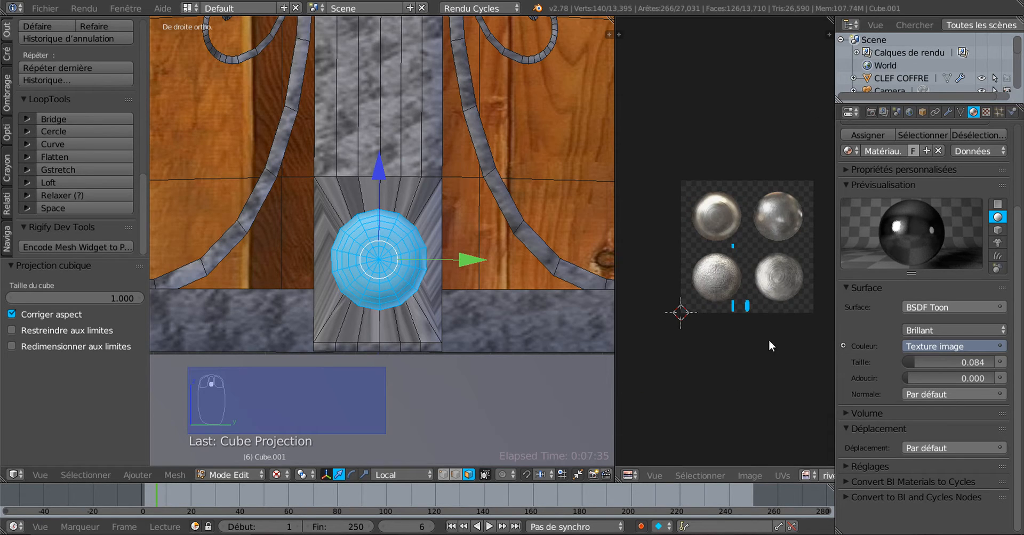
key(s)
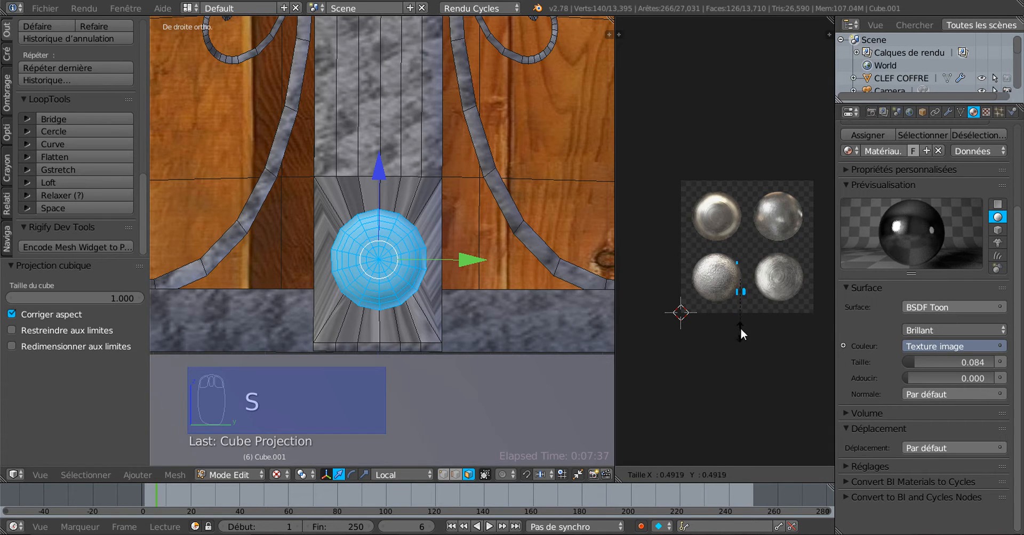
click(741, 324)
key(g)
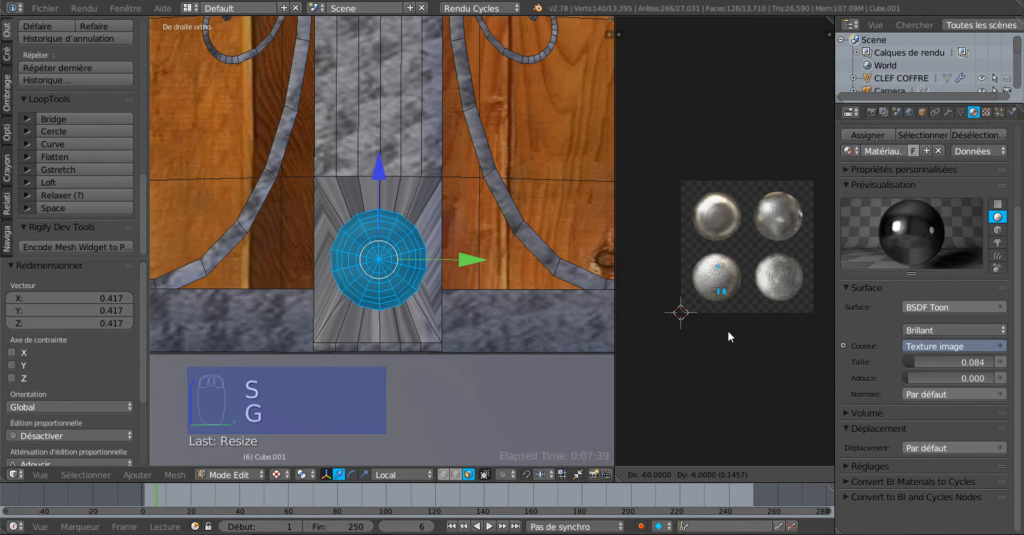
click(727, 327)
scroll(448, 334, up, 6)
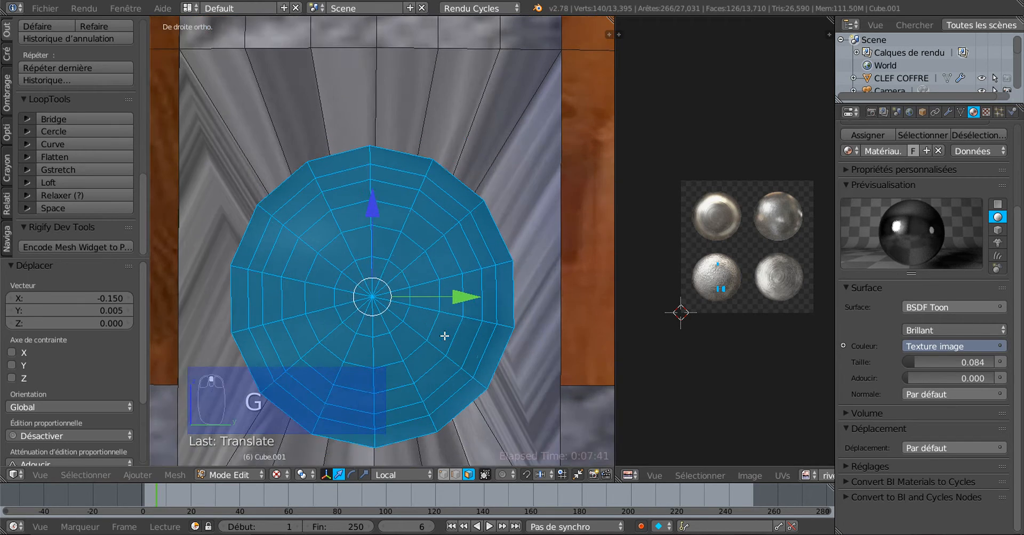
middle_drag(448, 333, 533, 341)
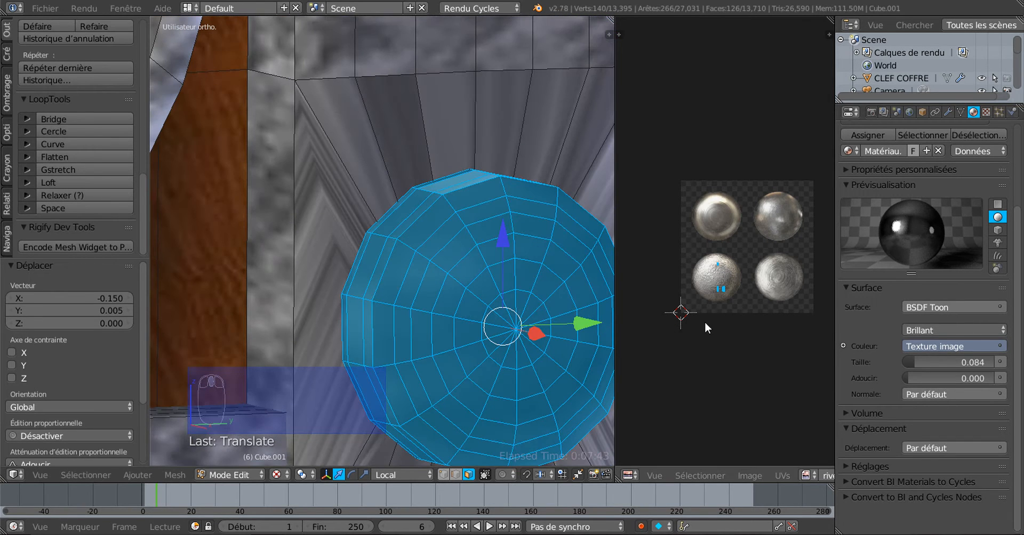
- Show the selected rivet in right orthographic view and bring up the mesh commands for UV unwrapping
scroll(704, 321, up, 1)
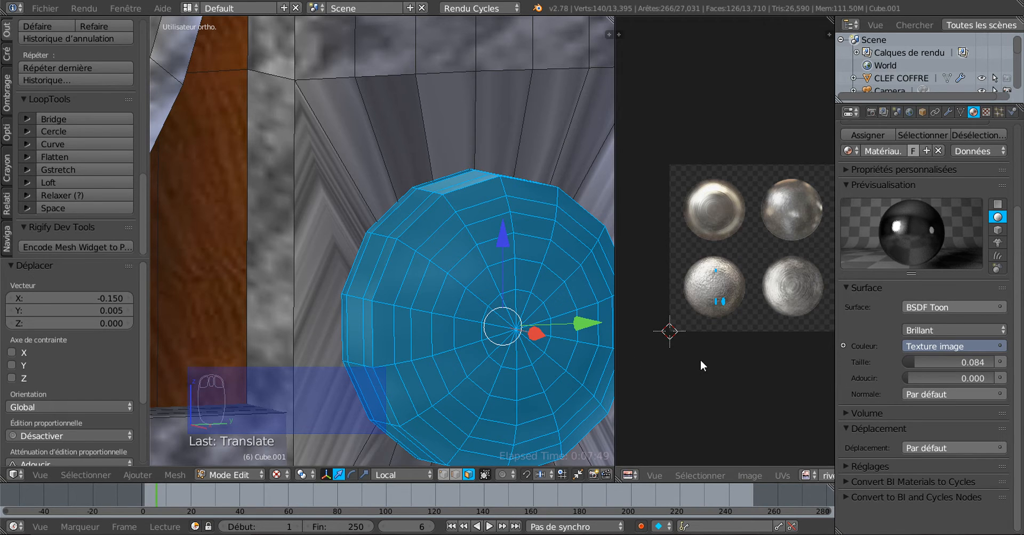
key(KP_1)
key(KP_1)
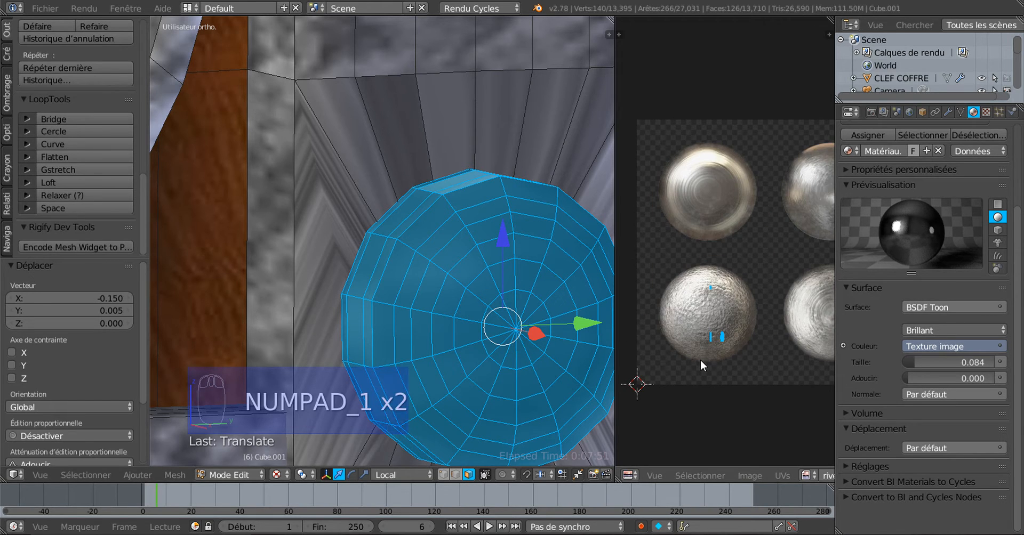
key(KP_1)
scroll(730, 386, down, 1)
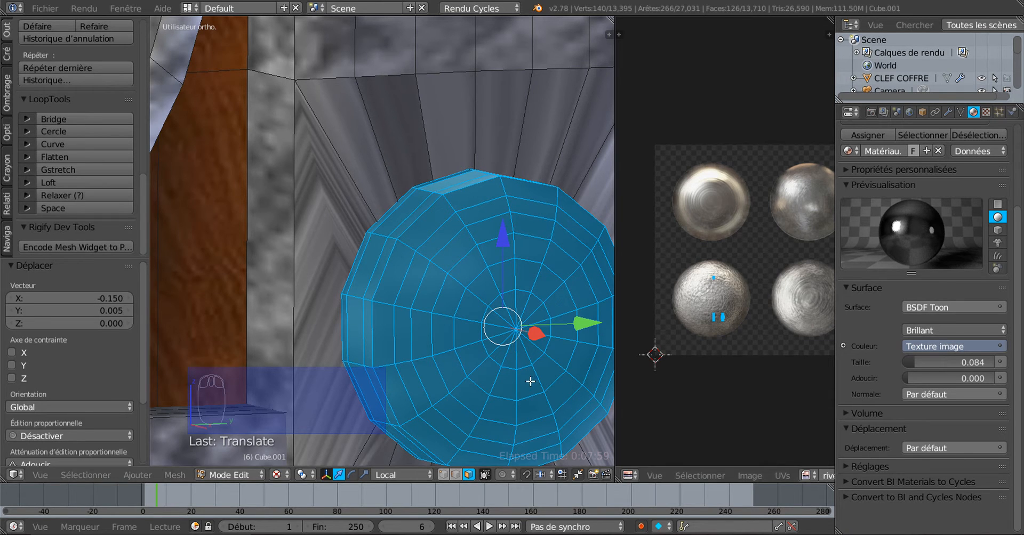
key(KP_1)
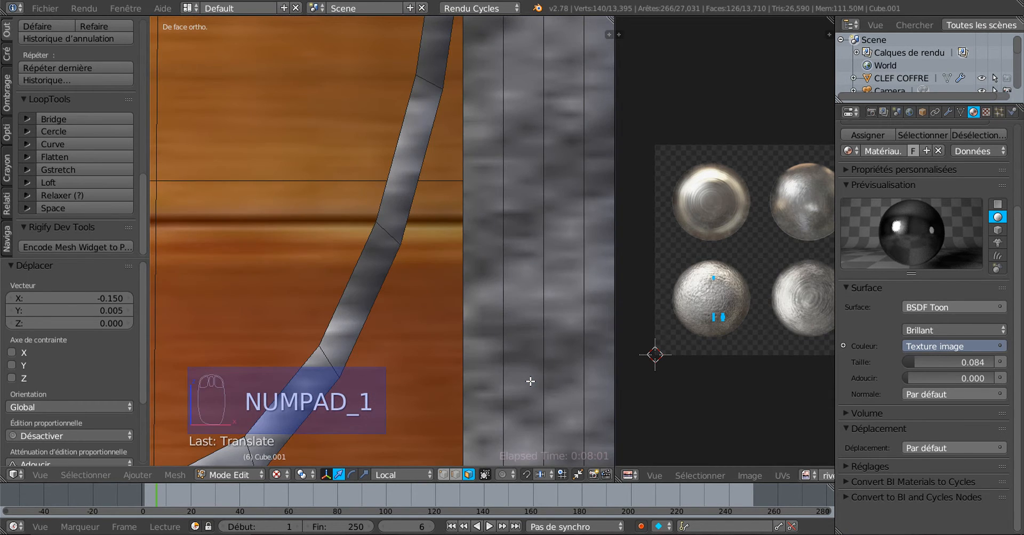
scroll(530, 381, down, 3)
key(KP_3)
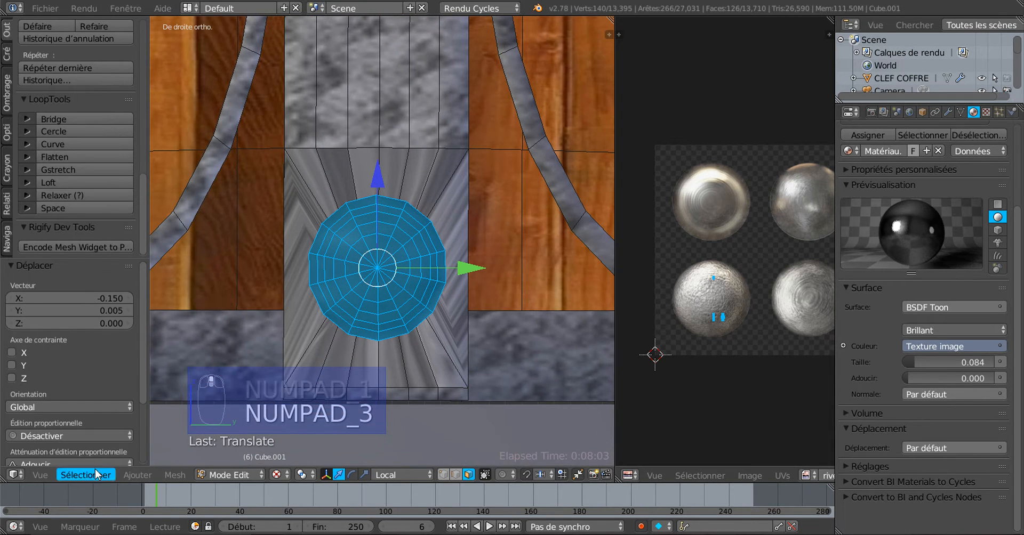
click(138, 474)
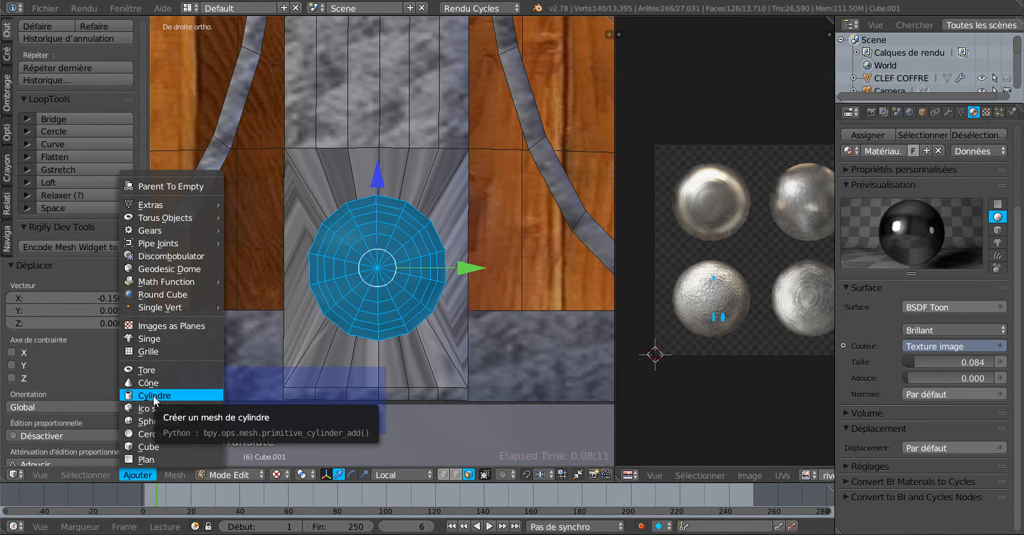
click(180, 478)
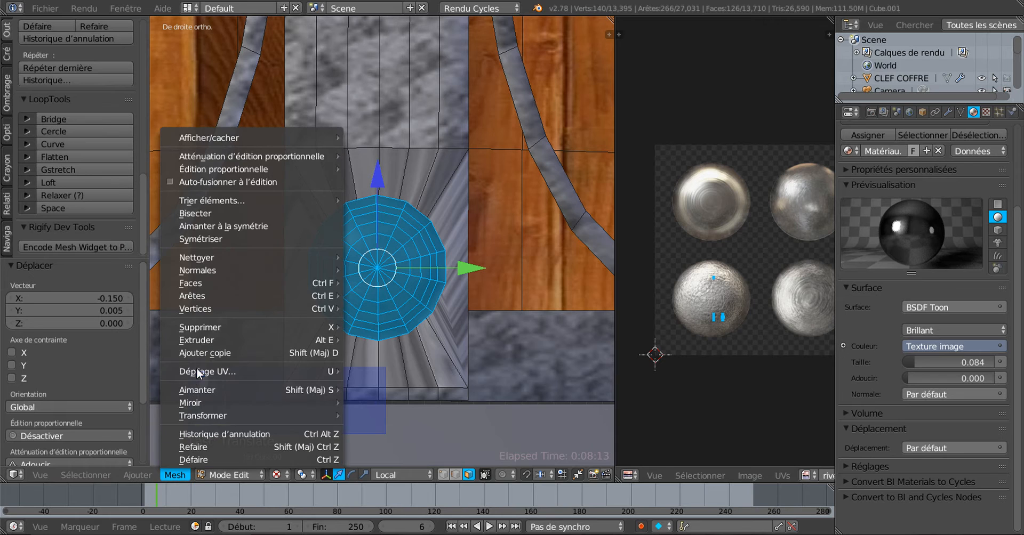
- Try a cylindrical UV projection on the selected rivet faces and try moving the resulting UVs over the rivet texture
mouse_move(290, 364)
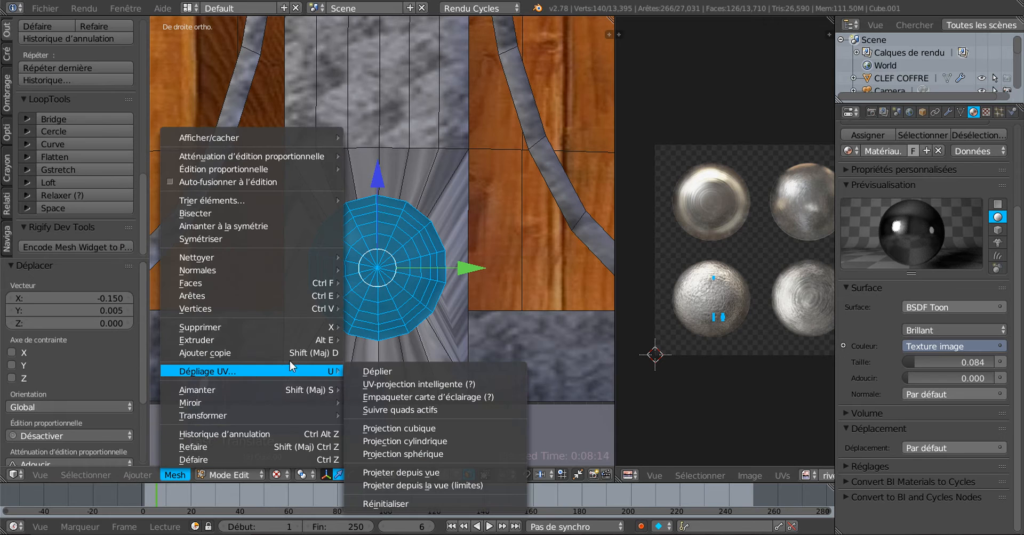
click(405, 439)
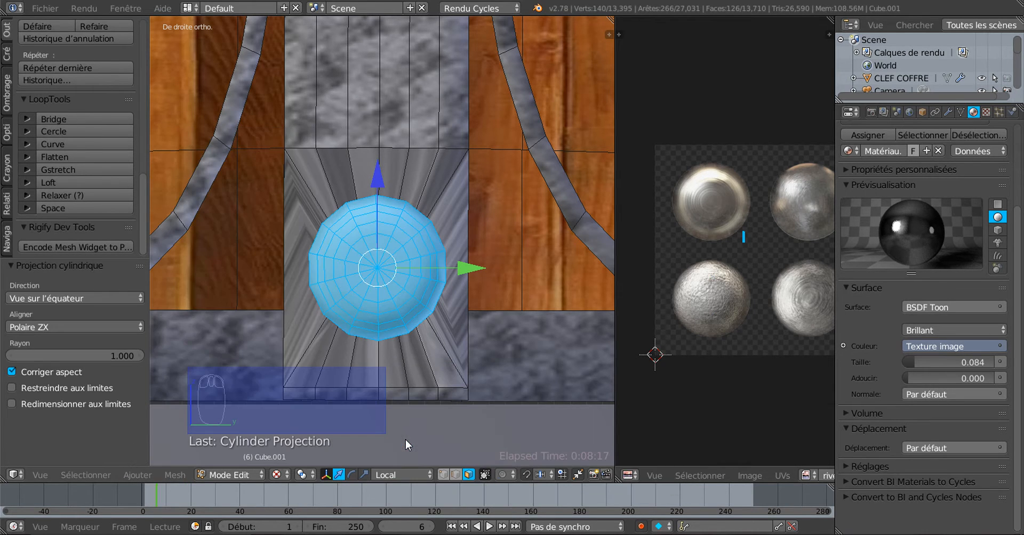
scroll(700, 304, up, 2)
scroll(729, 286, up, 1)
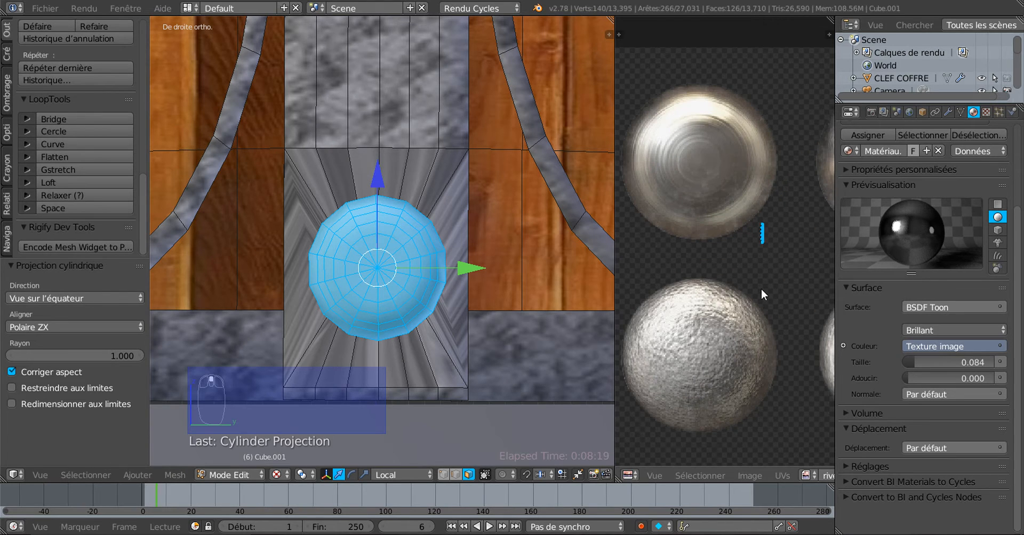
key(g)
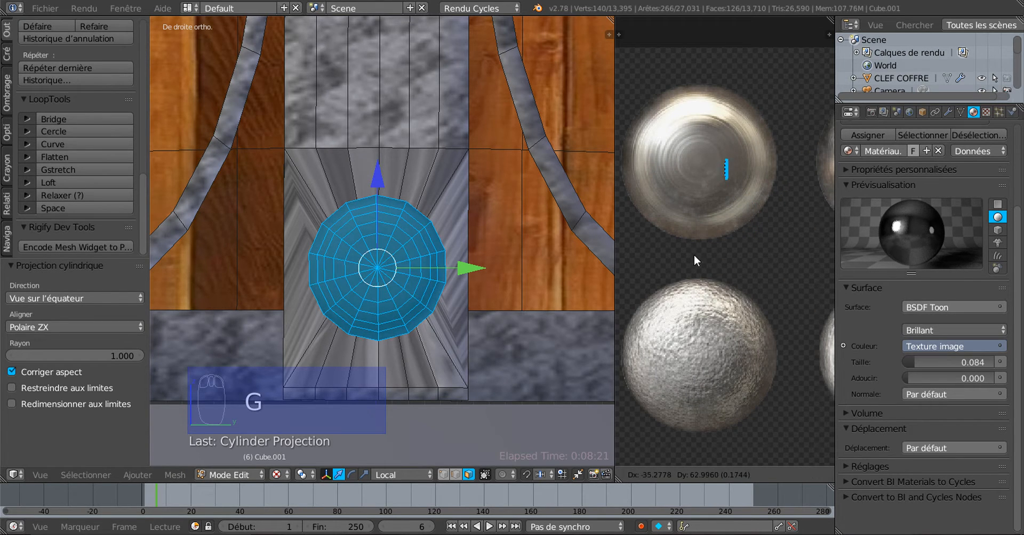
right_click(706, 419)
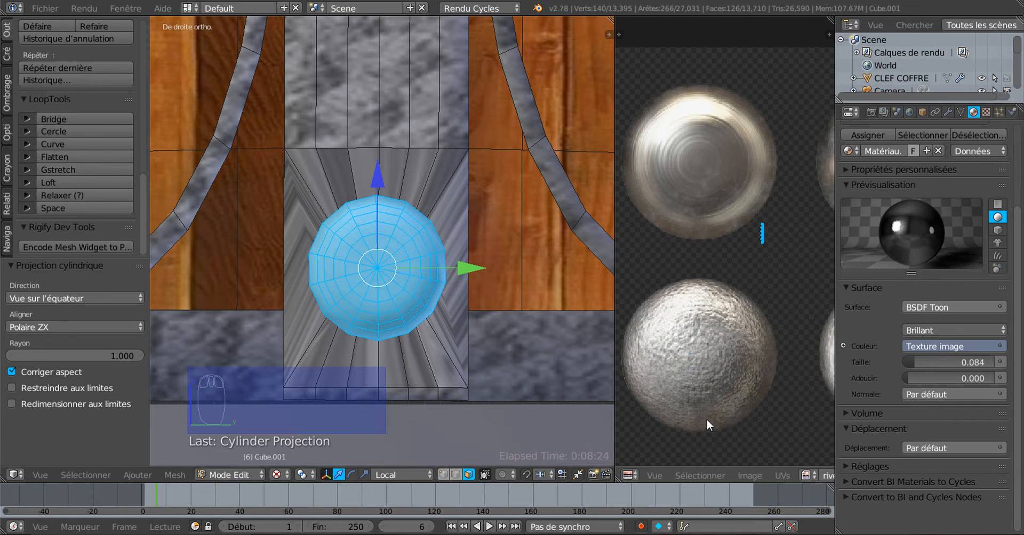
- Unwrap the selected rivet faces with the standard UV unwrap
click(188, 473)
mouse_move(196, 372)
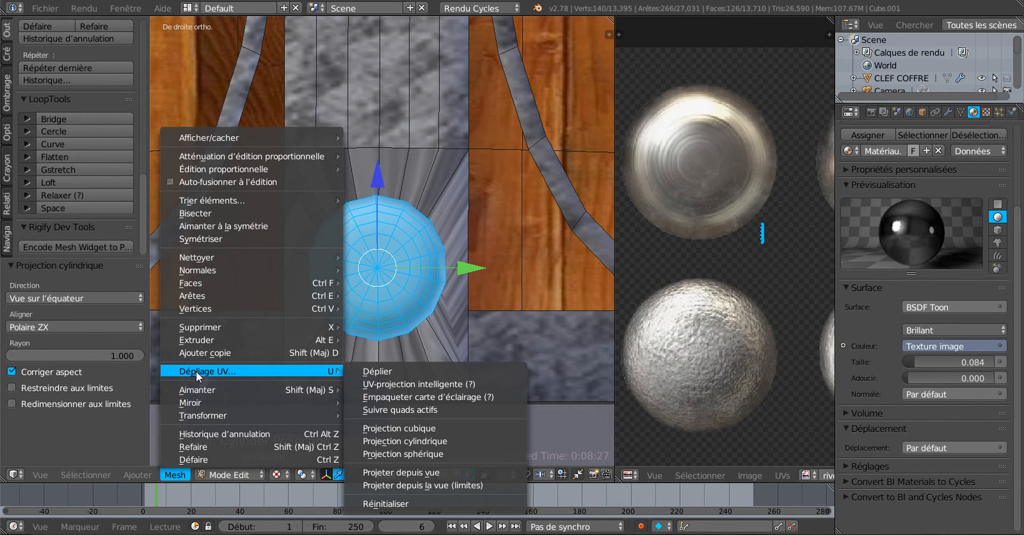
click(395, 372)
- Scale the rivet's UV island to about 0.535 and move it about 0.088 in X and 0.052 in Y
scroll(667, 316, down, 3)
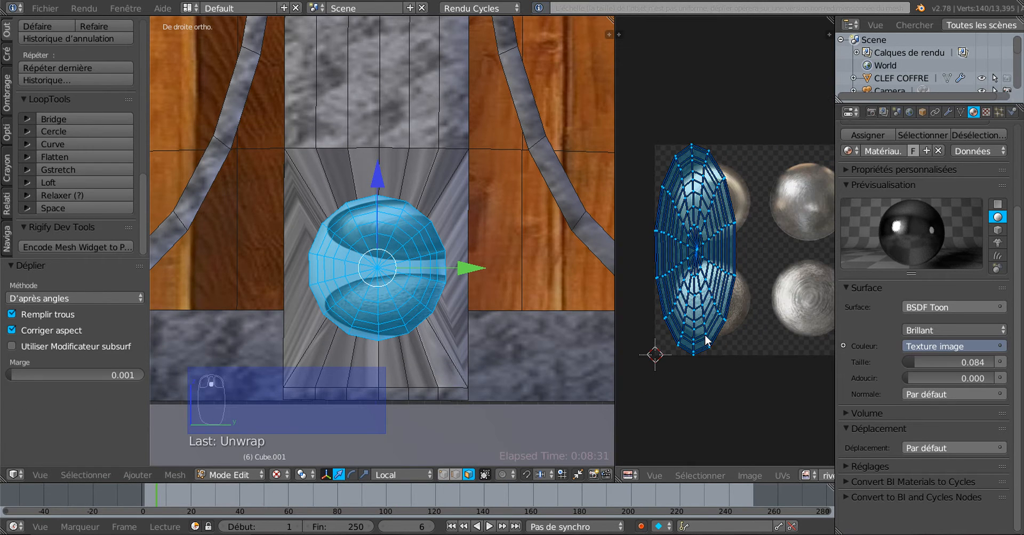
key(s)
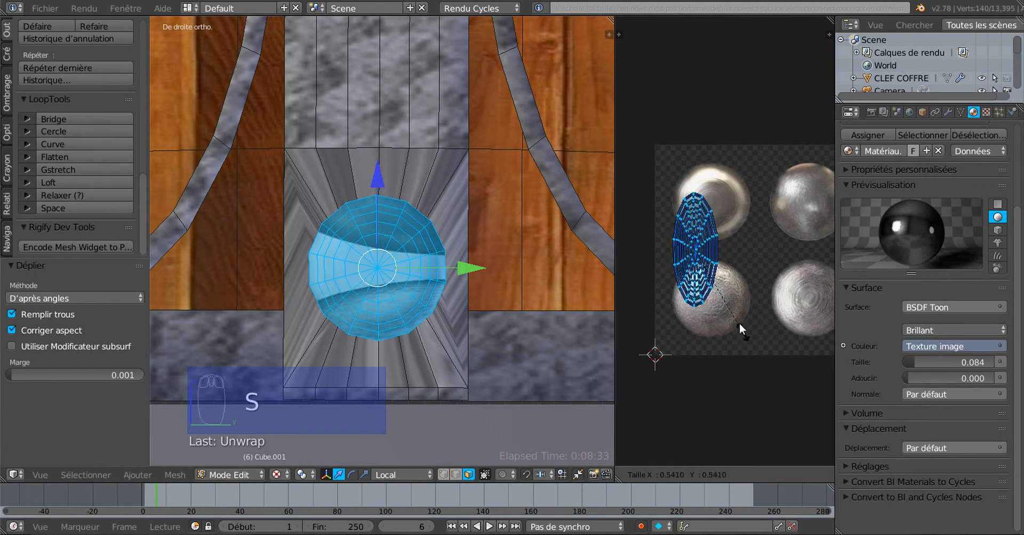
click(747, 338)
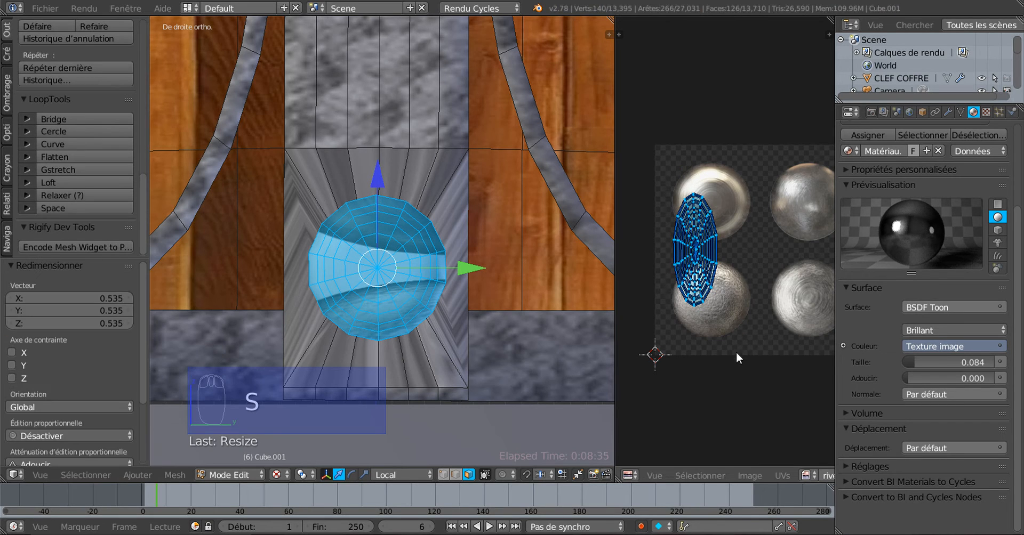
key(g)
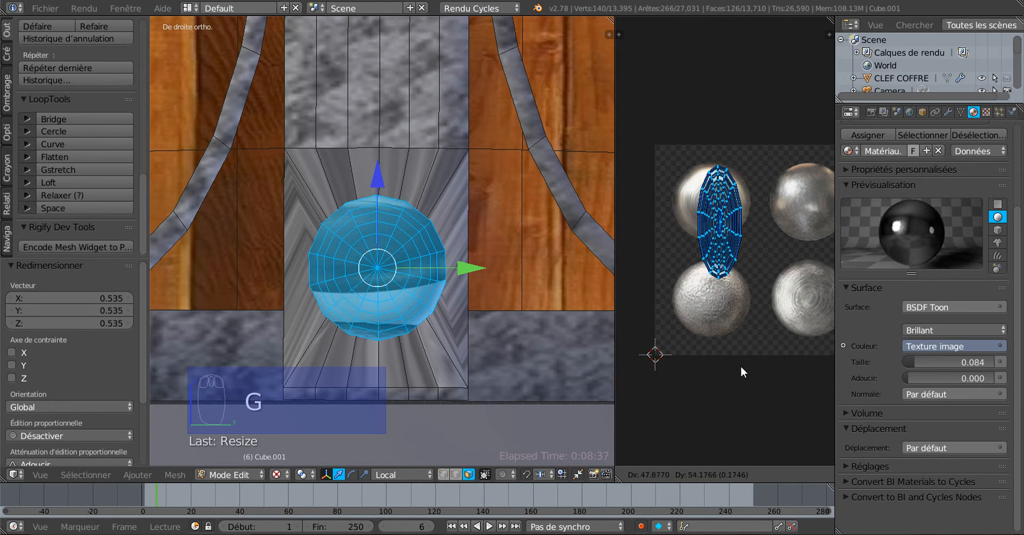
click(740, 370)
- Round out the UV island by scaling it to about 2.311 along X and 0.892 along Y
scroll(713, 280, up, 2)
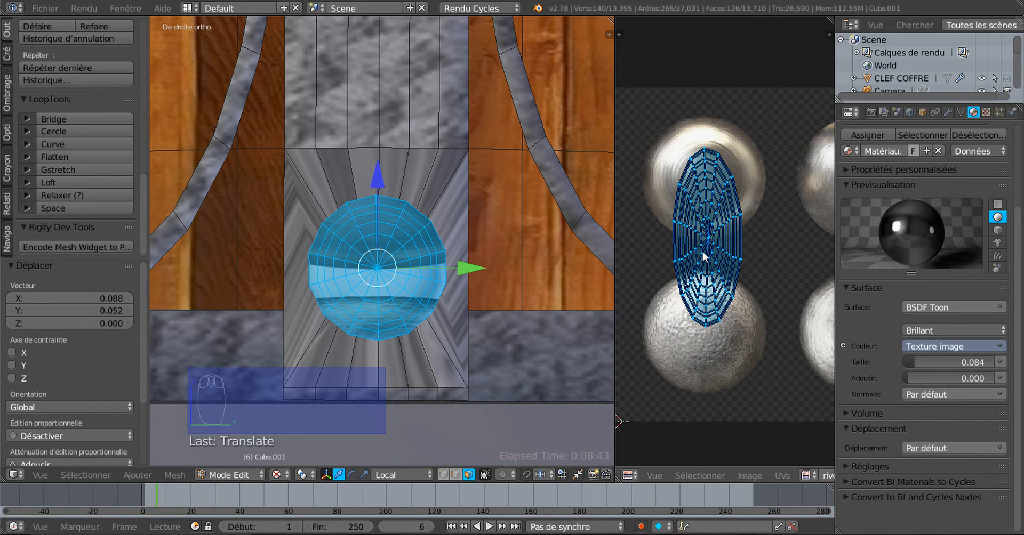
key(s)
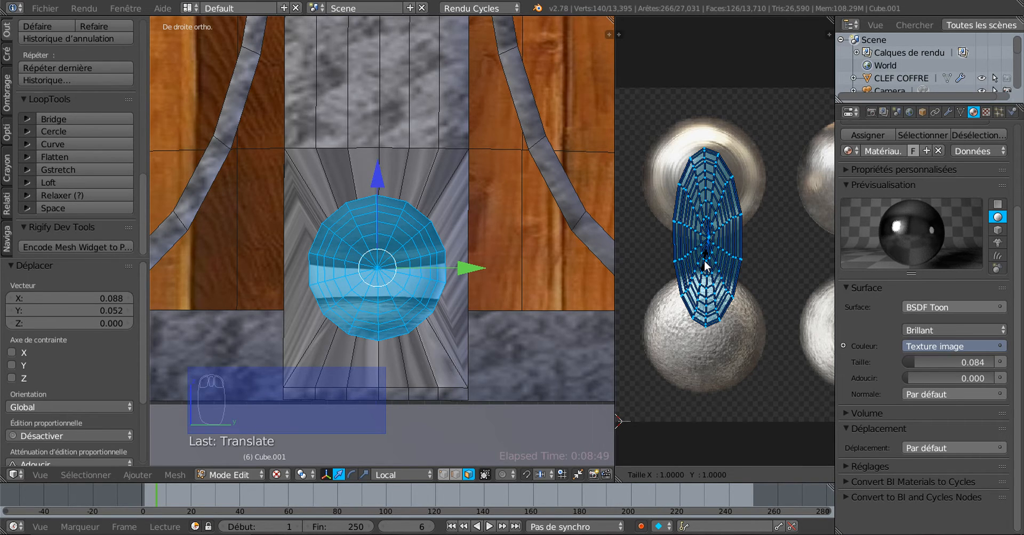
key(x)
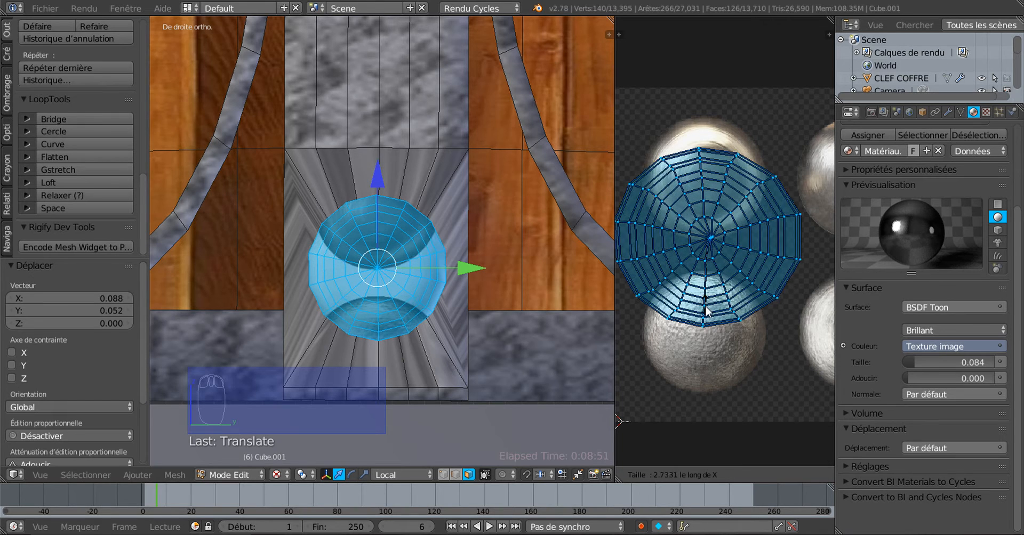
click(712, 297)
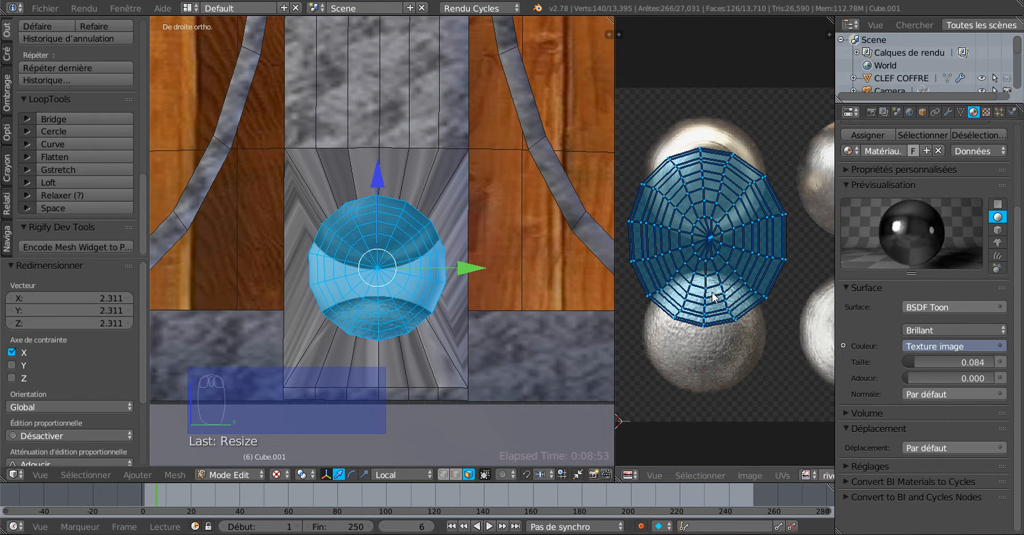
key(s)
key(y)
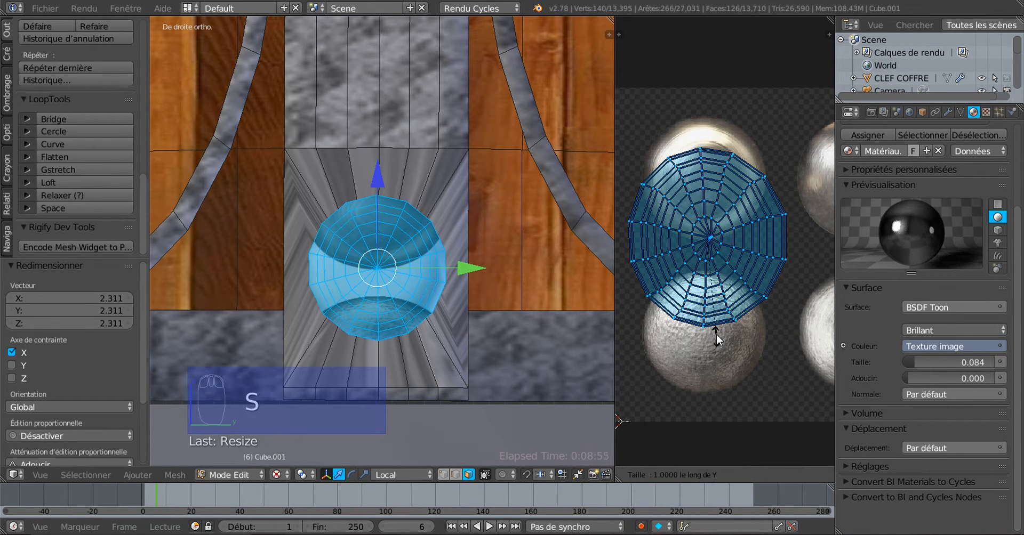
click(717, 326)
- Scale the UV island uniformly to about 0.650 and move it onto the lower-left sphere of the texture
key(s)
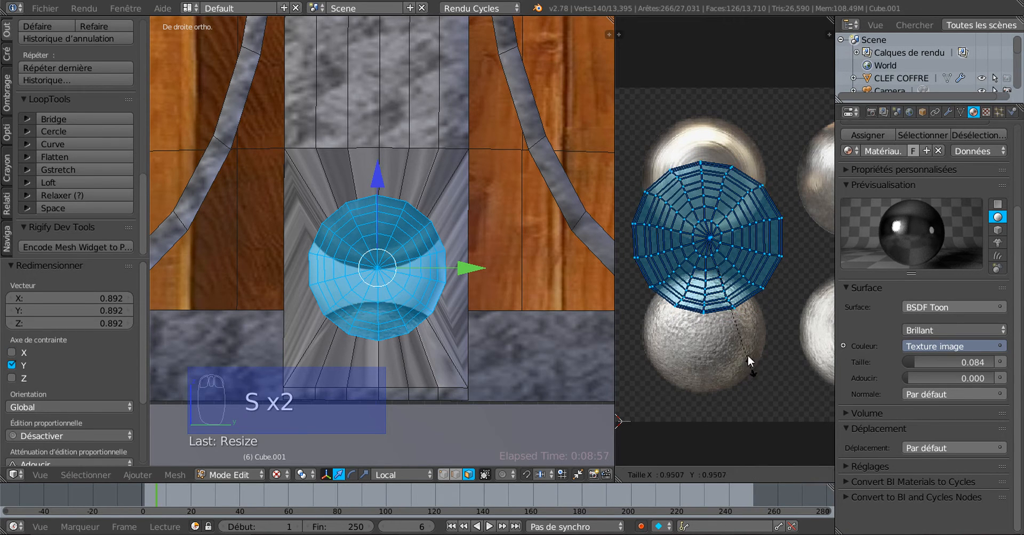
click(732, 322)
key(g)
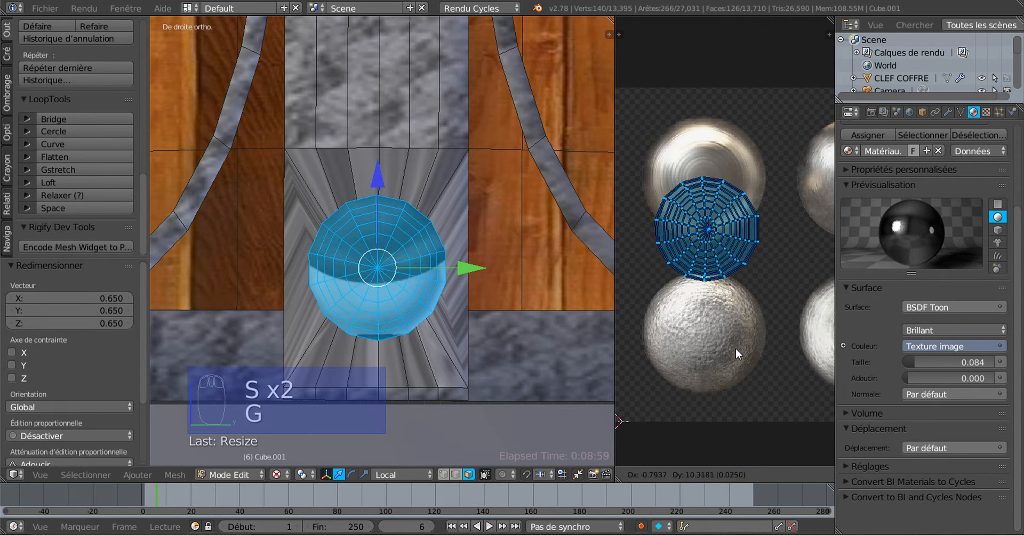
click(734, 425)
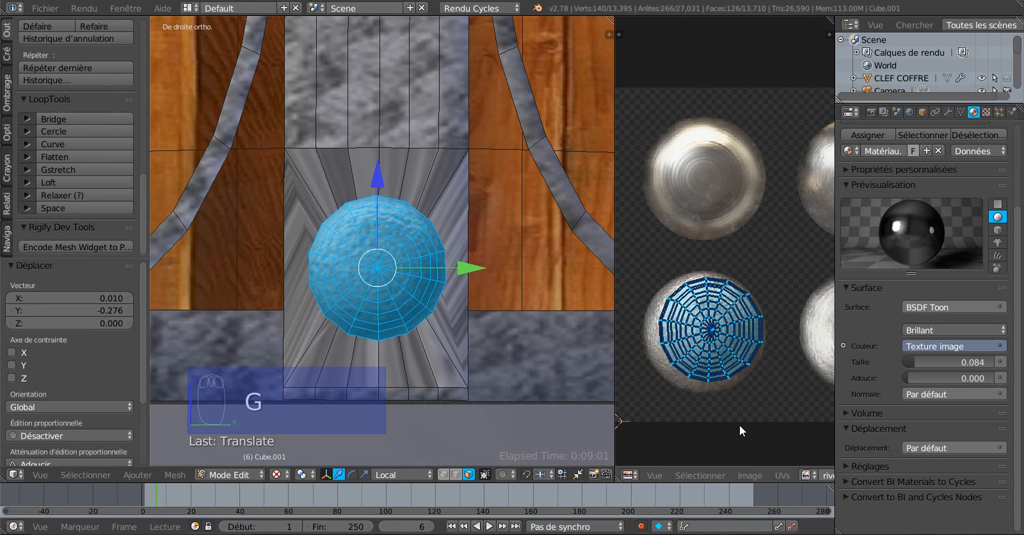
- Examine the textured rivet up close from an angle, without the mesh editing overlay
middle_drag(438, 341, 470, 371)
scroll(453, 338, up, 5)
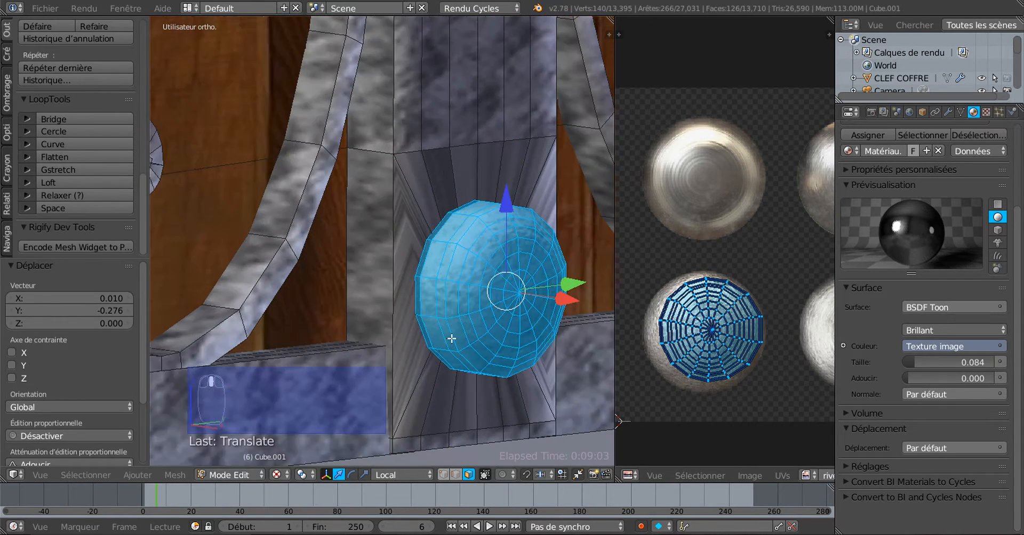
key(Tab)
scroll(451, 337, down, 5)
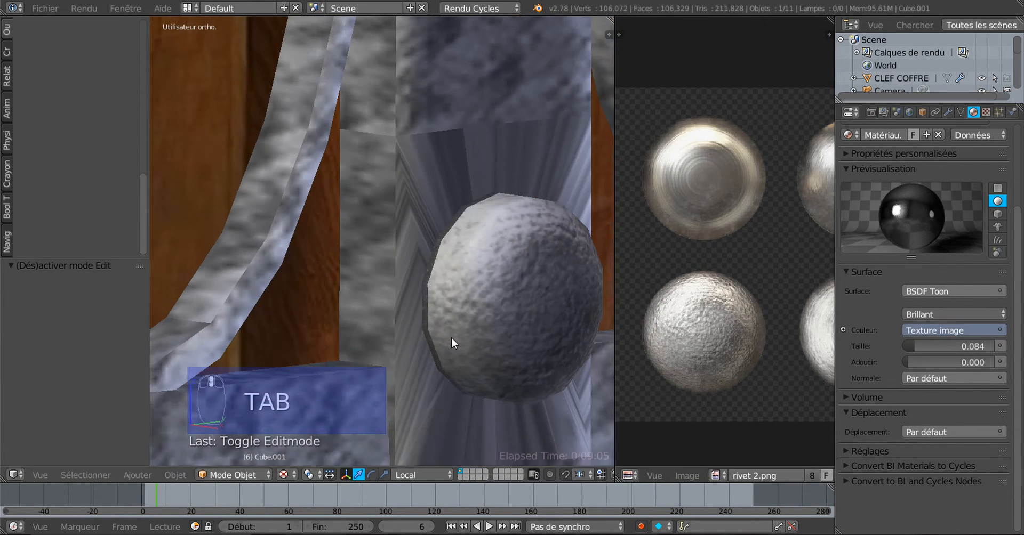
key(Tab)
key(Tab)
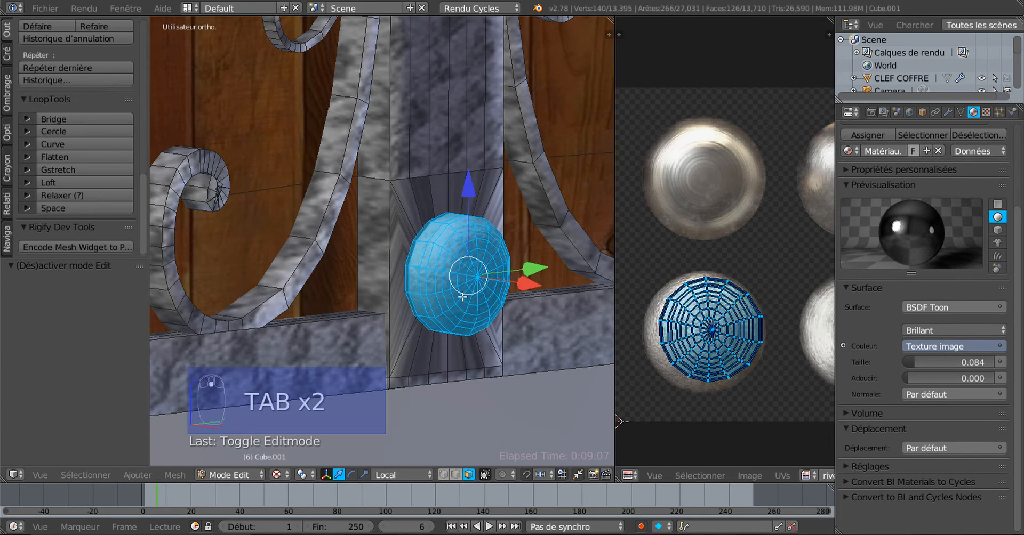
scroll(460, 282, up, 3)
scroll(495, 275, down, 3)
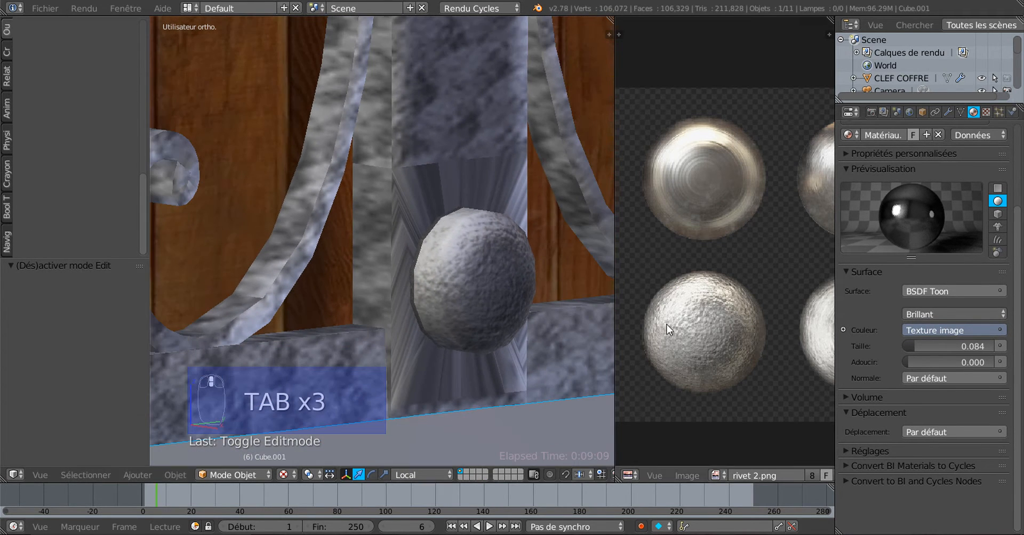
- Move the rivet's UV island onto the upper-left sphere of the texture and check the rivet from the front and side
key(Tab)
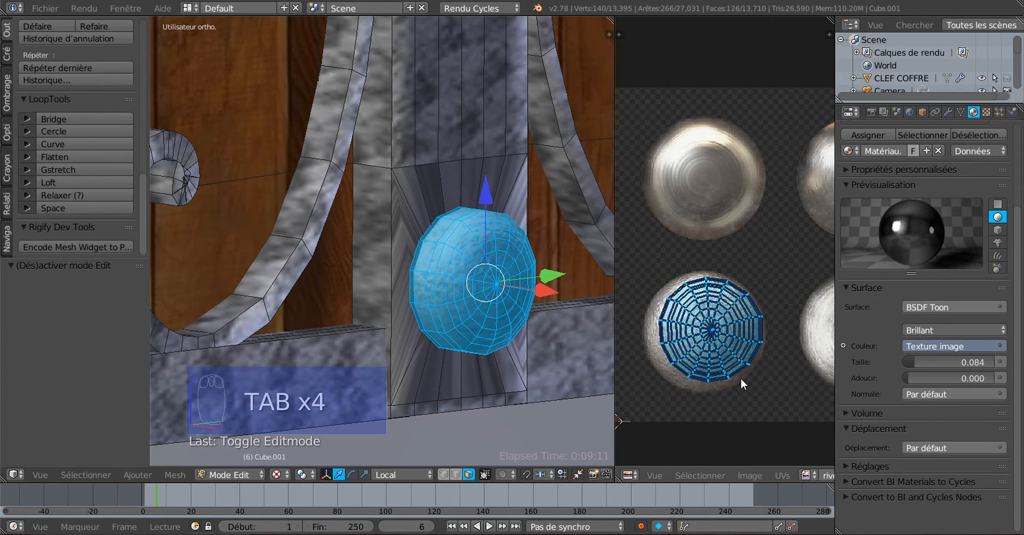
key(g)
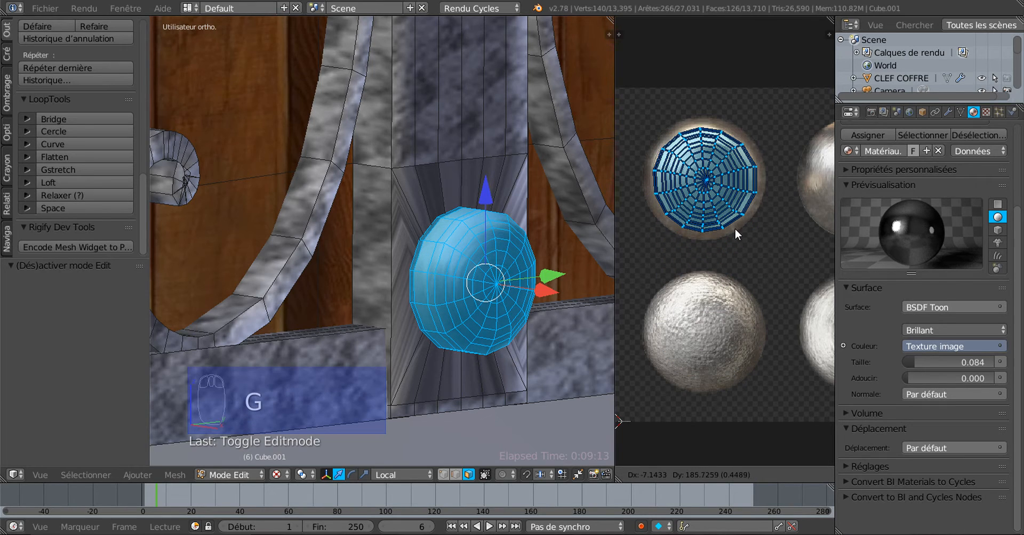
click(734, 228)
key(Tab)
scroll(522, 315, up, 4)
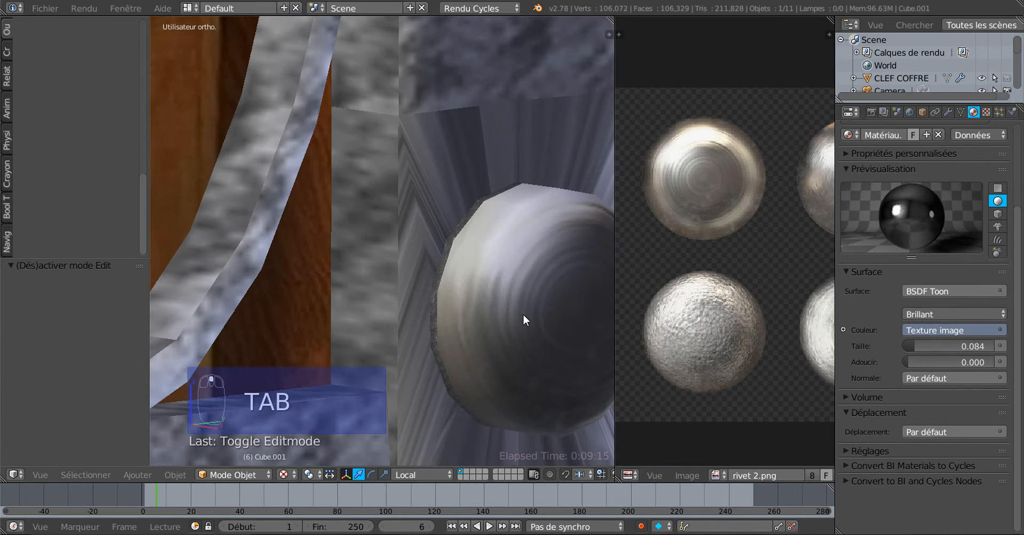
scroll(522, 314, down, 4)
middle_drag(478, 340, 289, 342)
scroll(277, 320, up, 3)
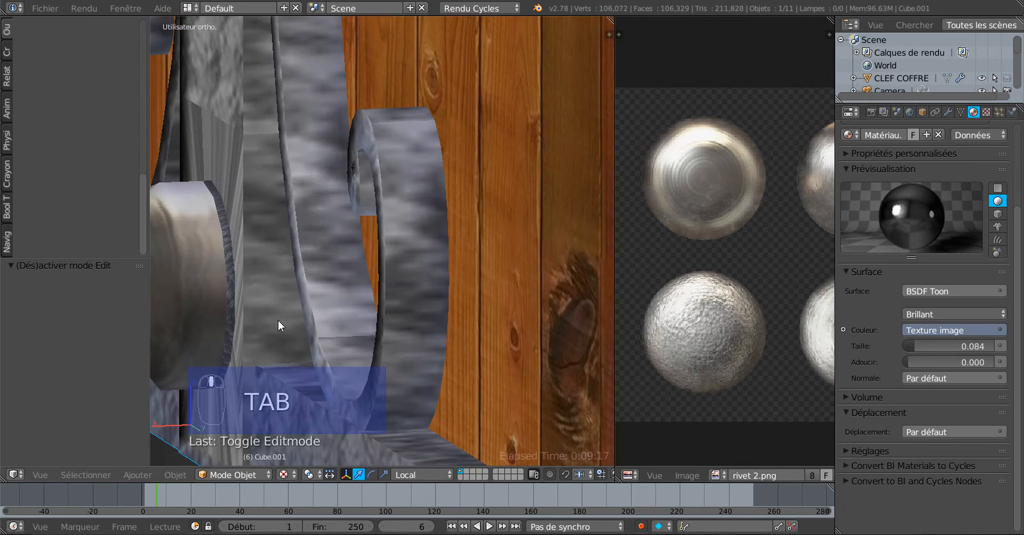
scroll(233, 278, down, 3)
scroll(715, 293, down, 2)
- Move the rivet's UV island onto the lower-right sphere of the texture, about 0.472 in X and -0.453 in Y
key(Tab)
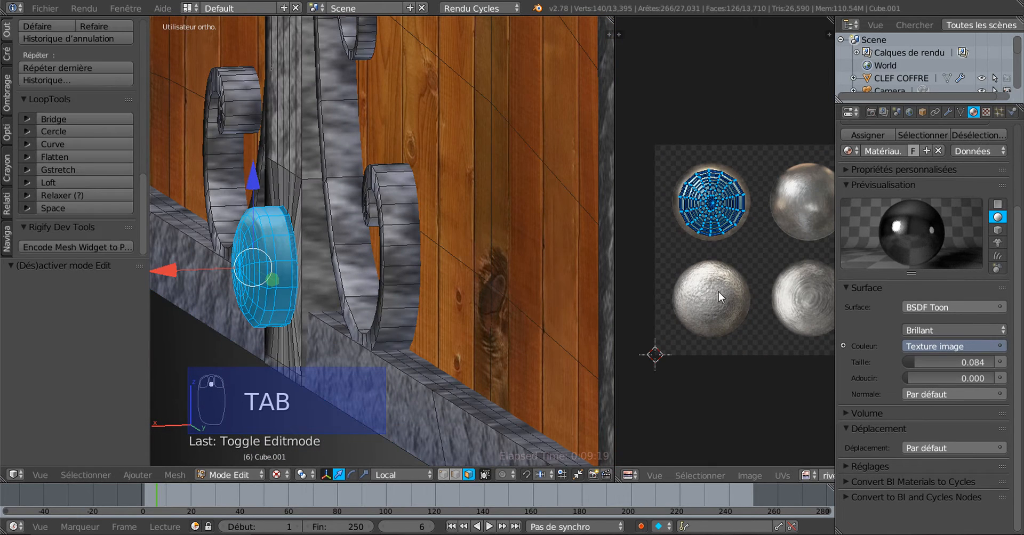
key(g)
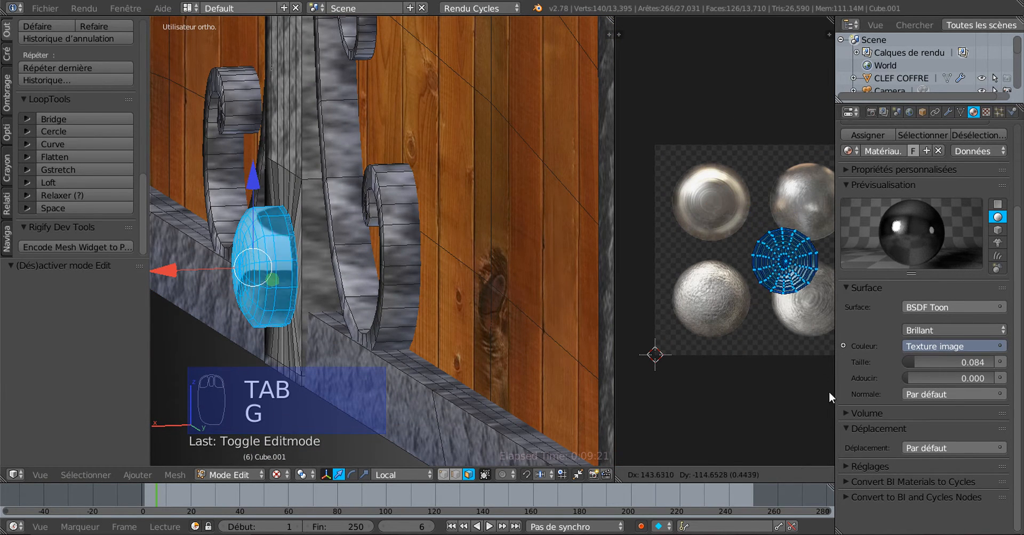
click(629, 411)
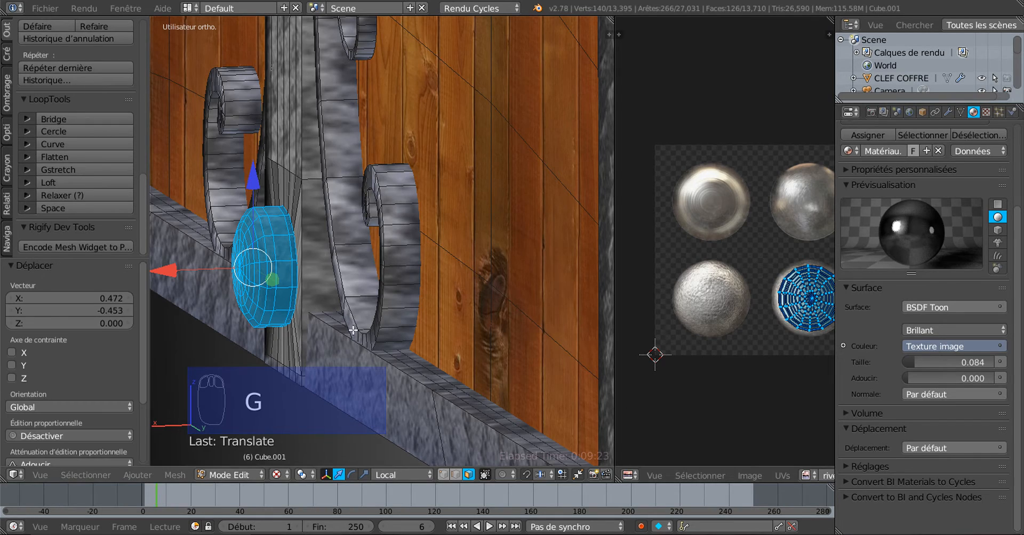
- Examine the texture on the rivet's face and outer rim up close, both with and without the mesh wireframe
scroll(364, 340, up, 4)
scroll(365, 340, up, 2)
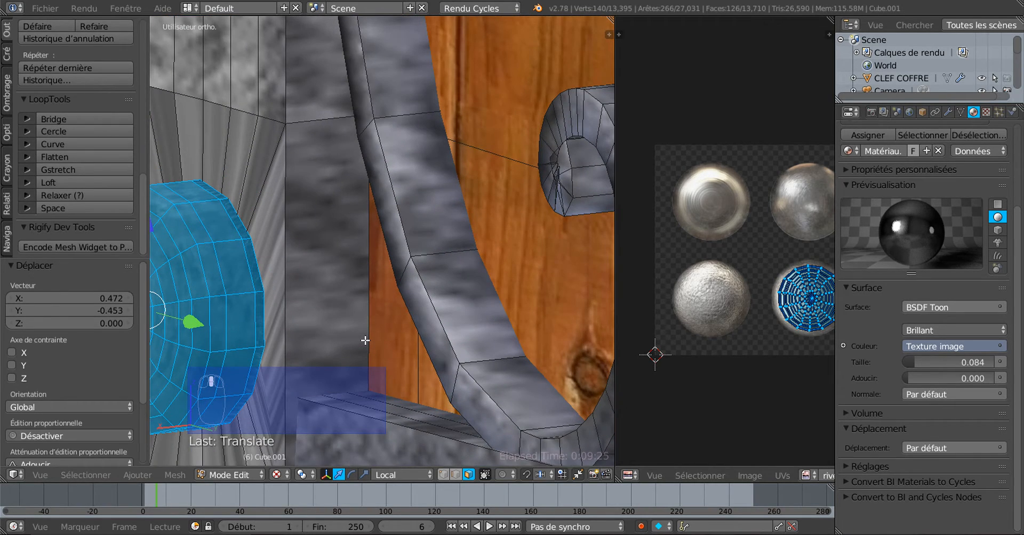
middle_drag(365, 340, 549, 337)
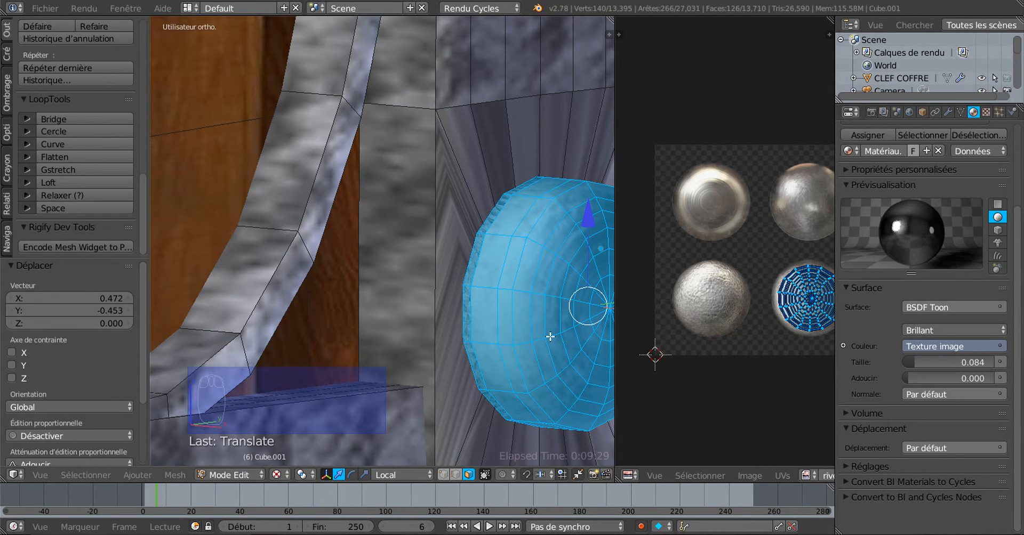
key(Tab)
middle_drag(549, 336, 418, 241)
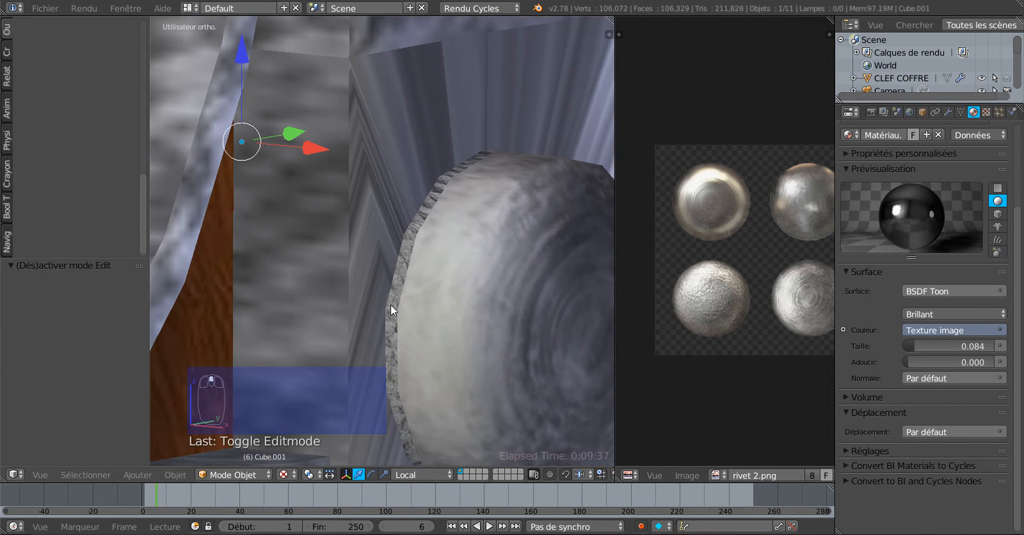
key(Tab)
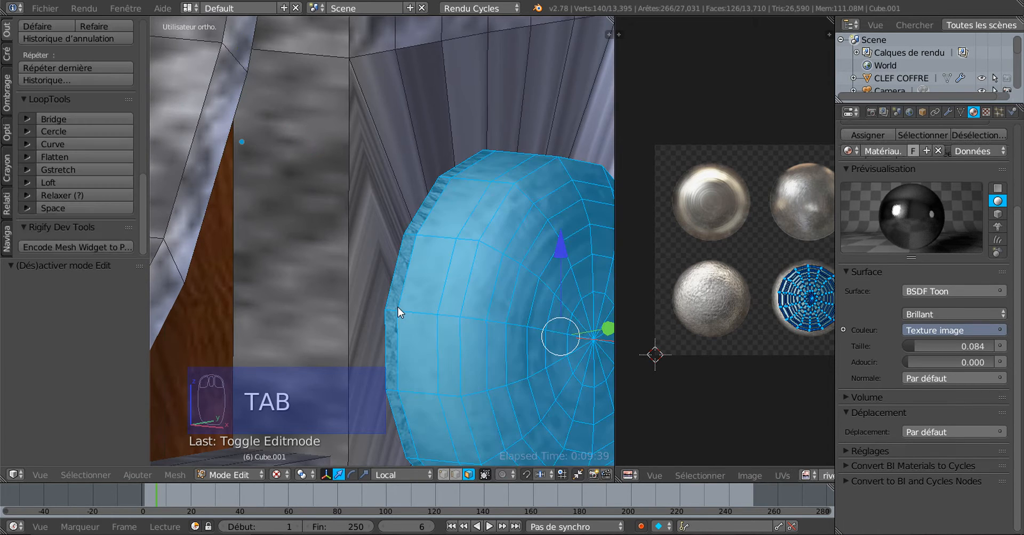
scroll(400, 304, up, 2)
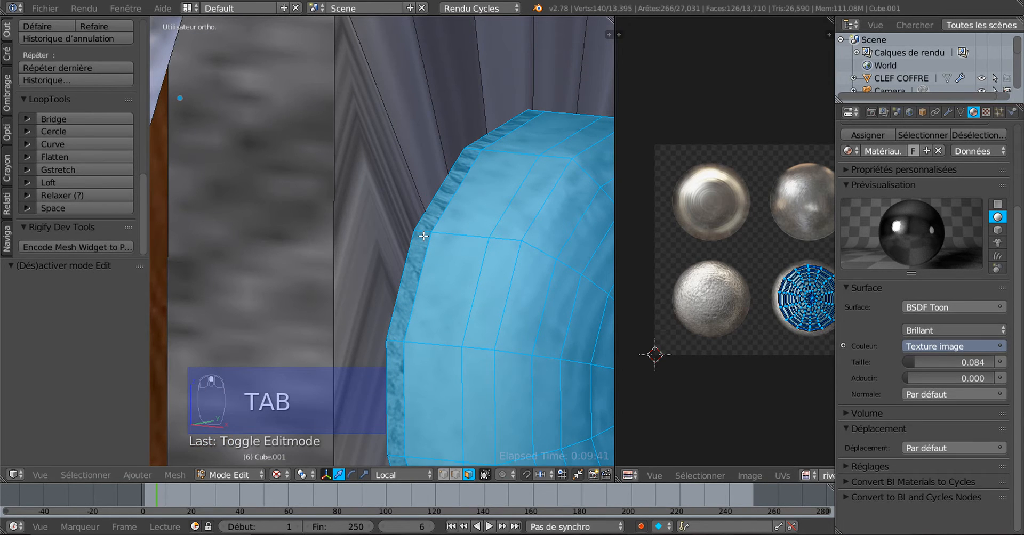
scroll(423, 236, up, 2)
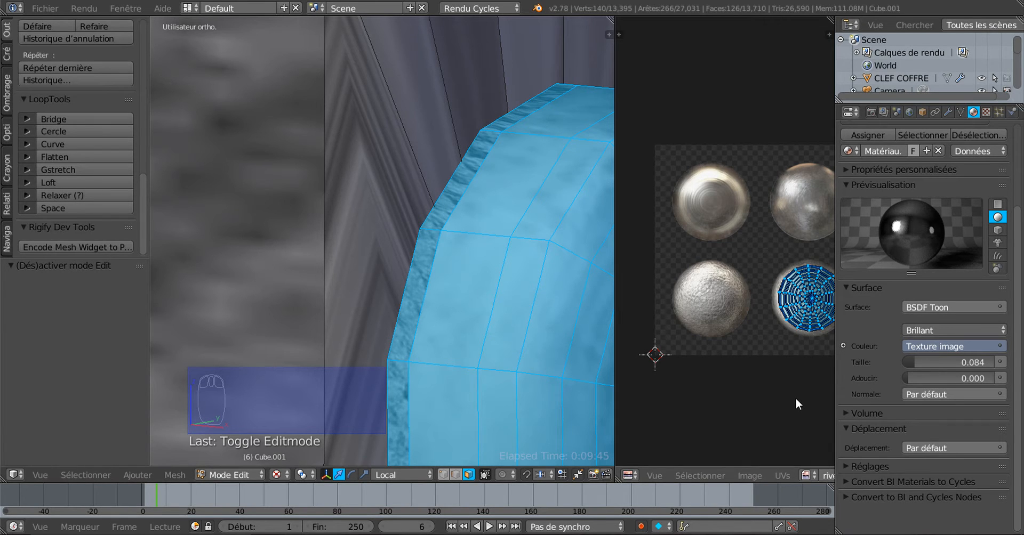
- Scale the rivet's UV island on the lower-right sphere by 1.204 and check the rivet from the front
key(s)
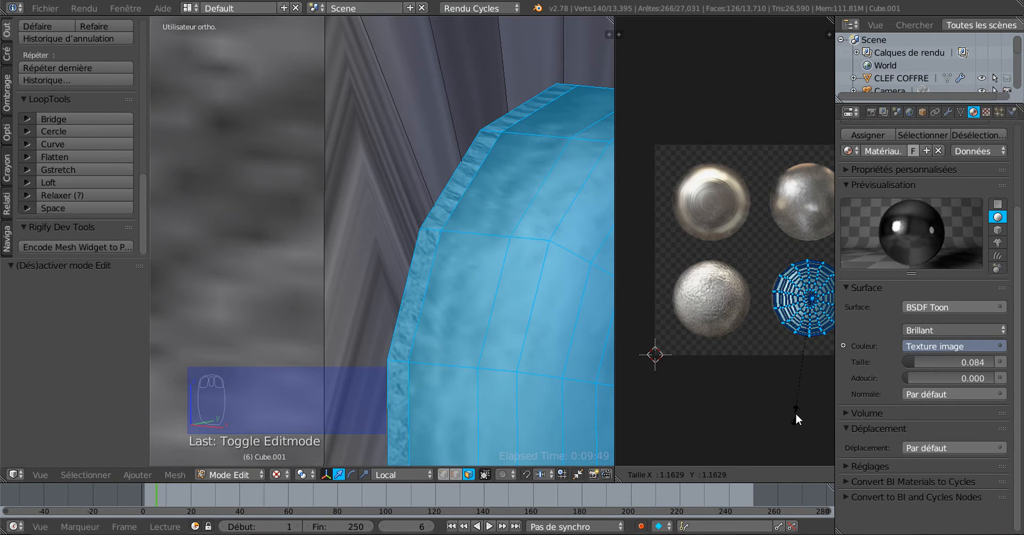
click(796, 419)
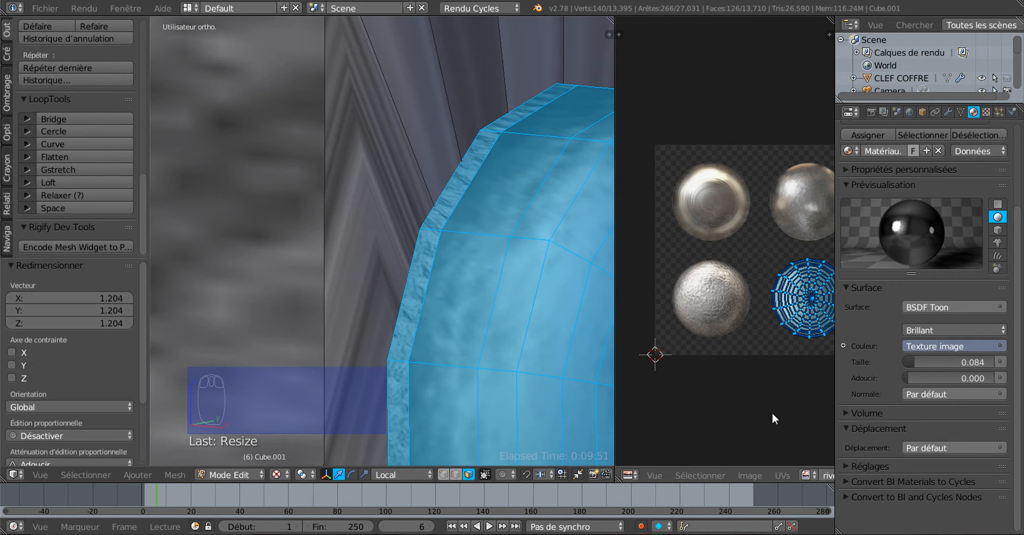
key(Tab)
scroll(369, 345, down, 2)
scroll(369, 346, down, 2)
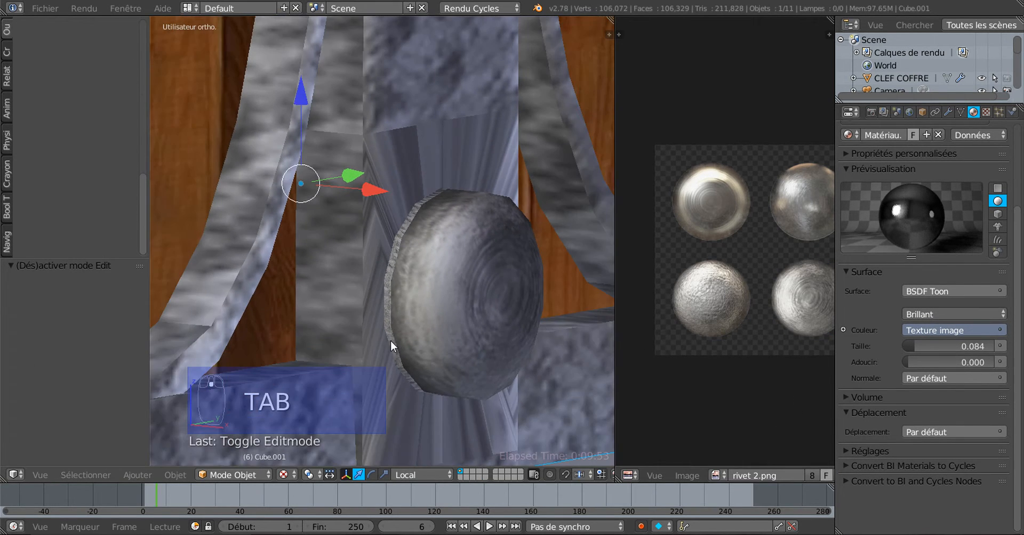
middle_drag(390, 340, 334, 327)
scroll(305, 336, down, 1)
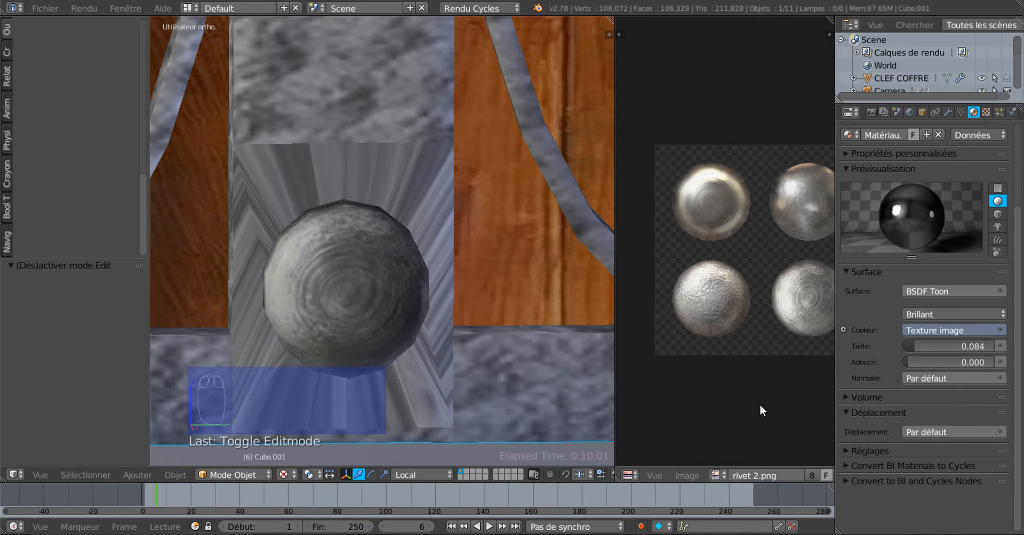
- Move the rivet's UV island onto the upper-left sphere of the texture and check the rivet on the strap
key(Tab)
key(g)
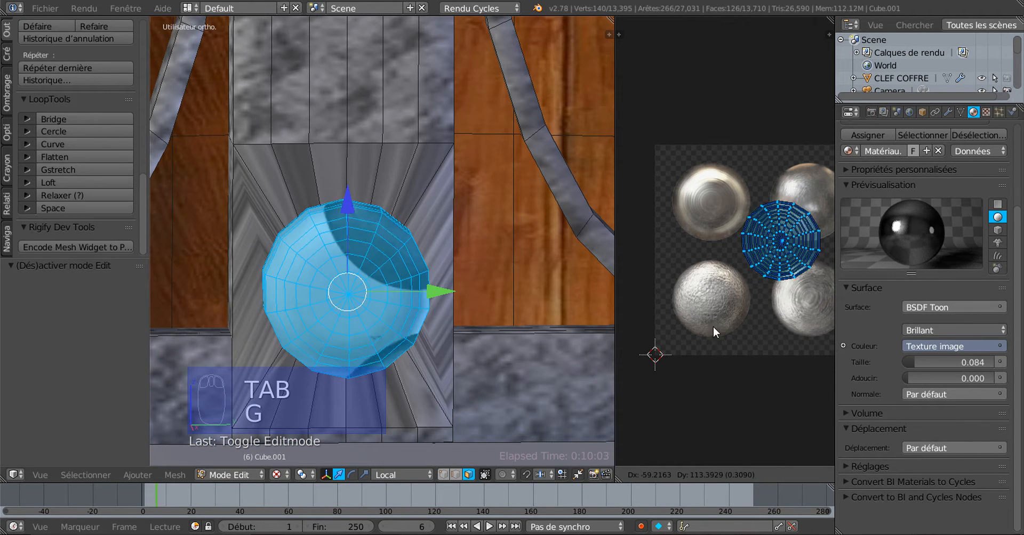
click(662, 309)
key(Tab)
middle_drag(396, 388, 402, 363)
scroll(413, 337, down, 3)
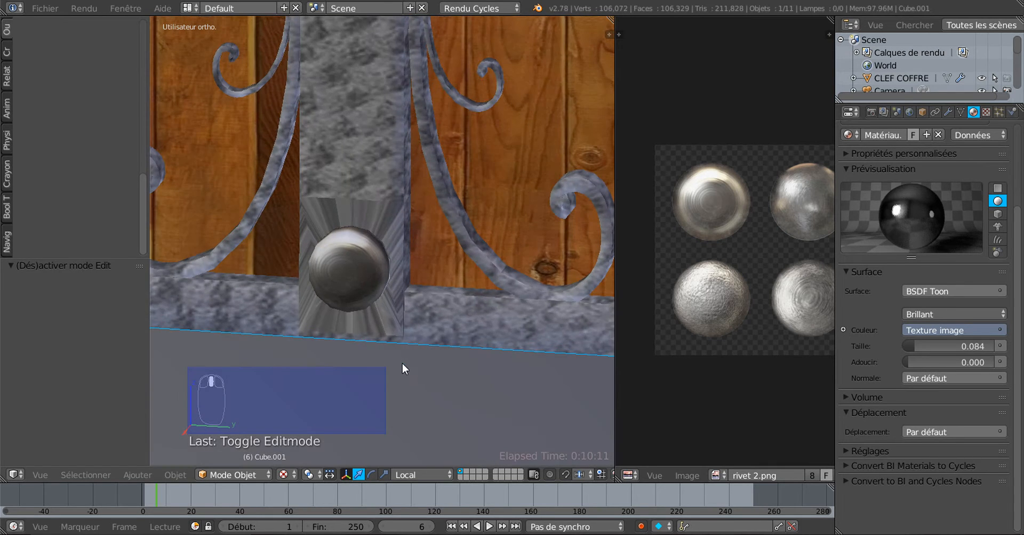
- Examine the rivet's texture up close and from farther away, with and without the mesh editing overlay
scroll(401, 363, up, 2)
key(Tab)
scroll(399, 320, up, 2)
key(Tab)
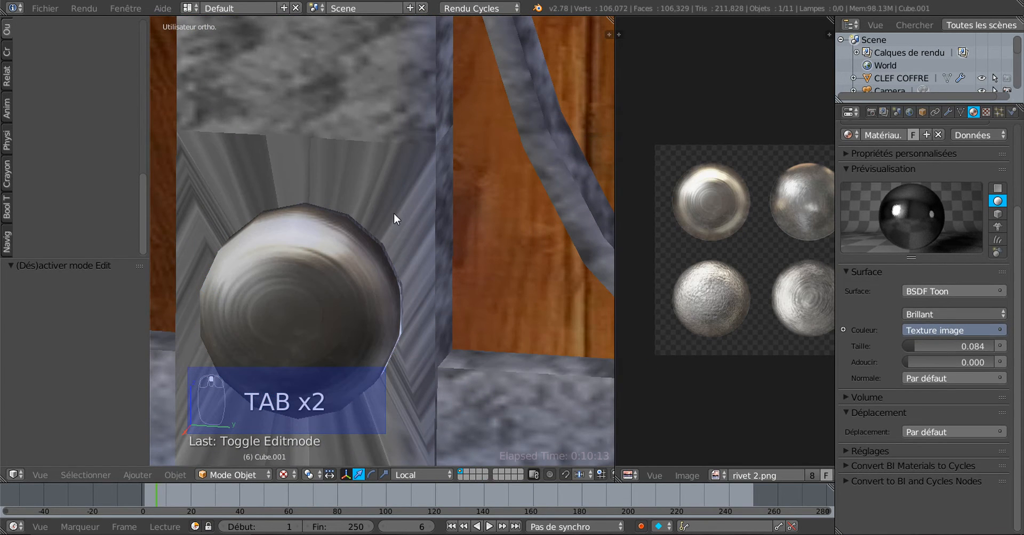
scroll(400, 320, down, 4)
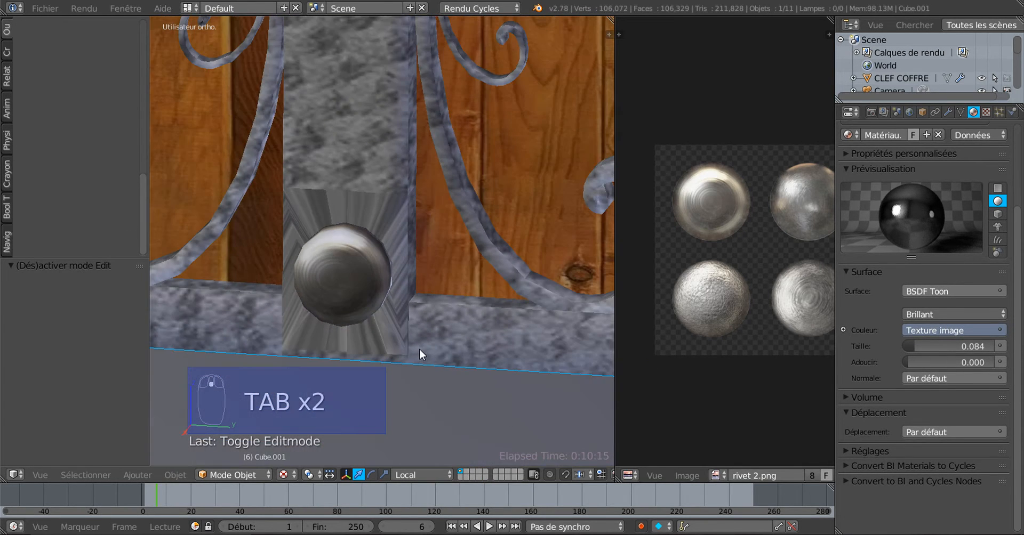
middle_drag(372, 338, 406, 318)
key(Tab)
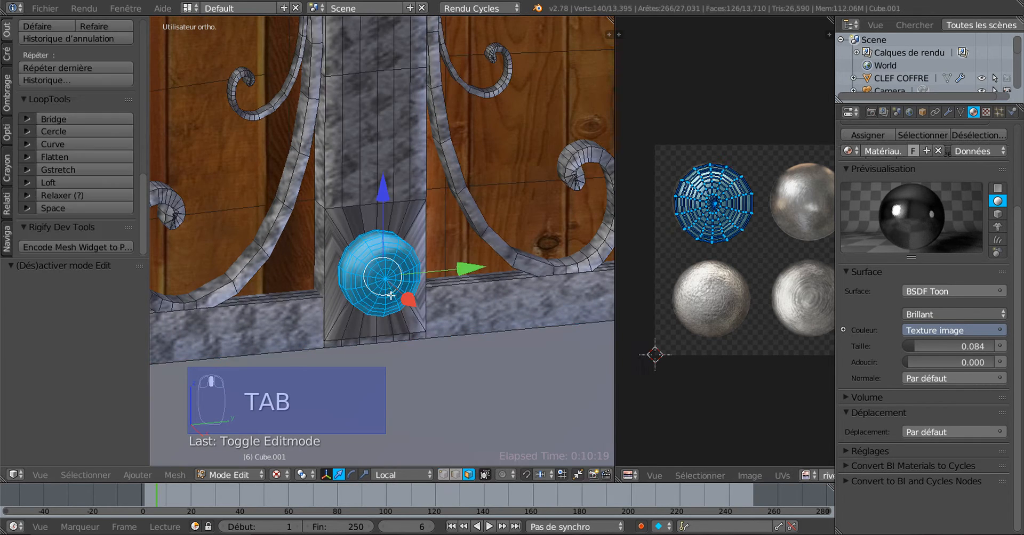
scroll(384, 202, up, 3)
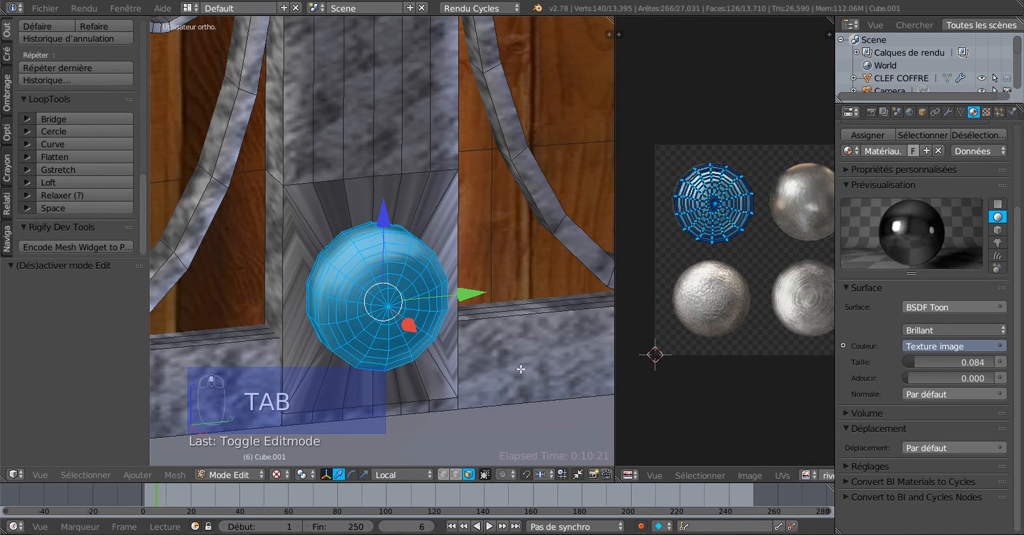
scroll(520, 368, down, 3)
key(Tab)
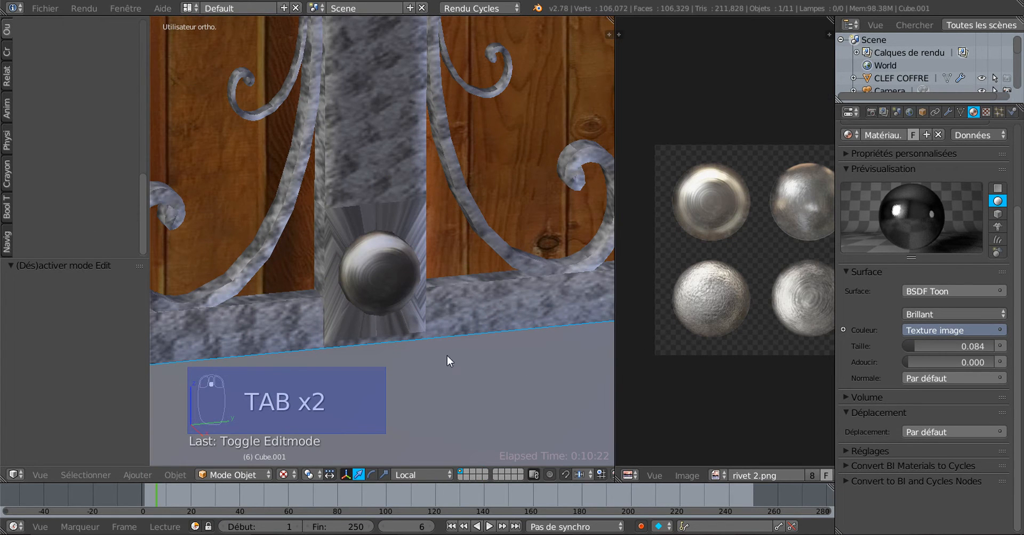
- Preview the rivet and strap in Rendered shading, and set the viewport shading to Material
click(280, 475)
click(284, 387)
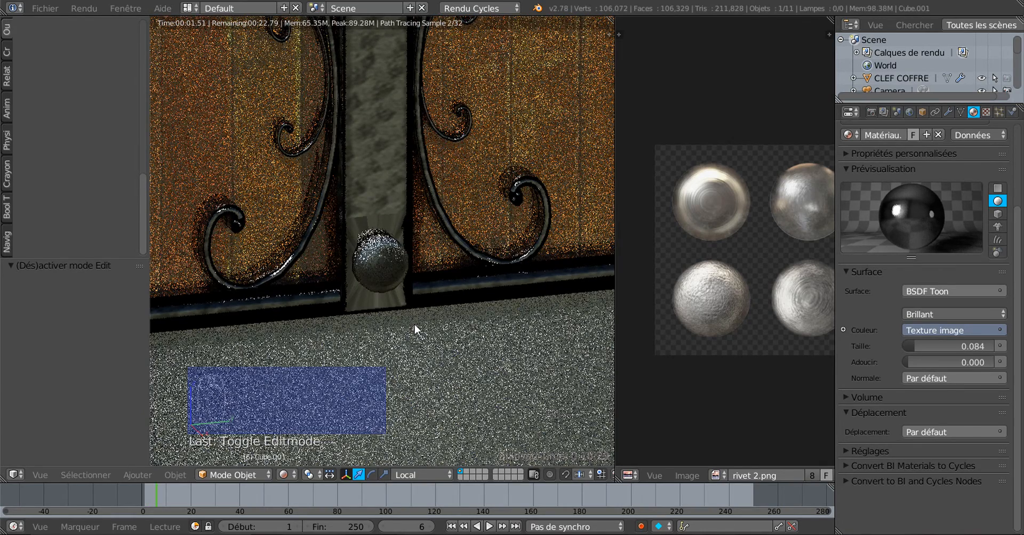
key(Tab)
key(Tab)
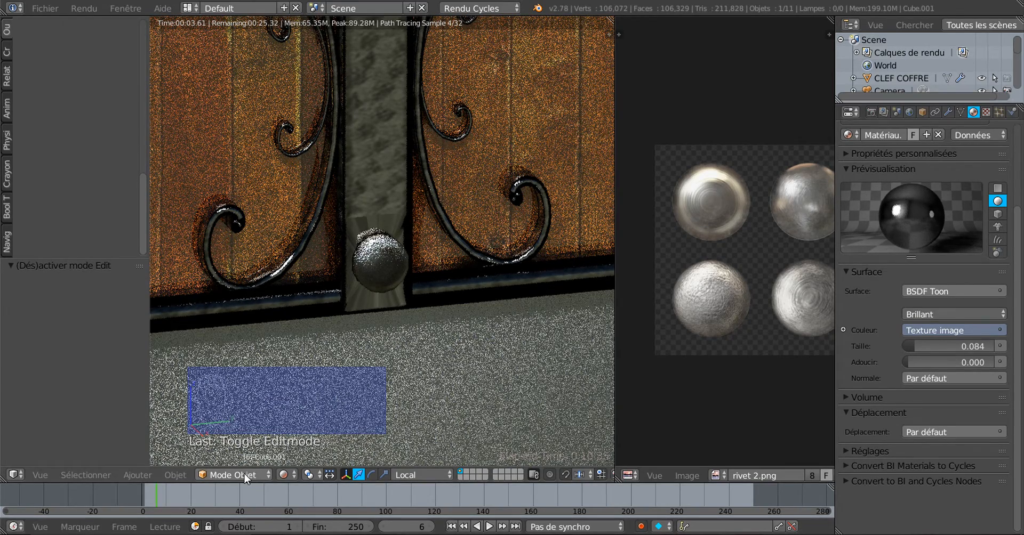
click(281, 474)
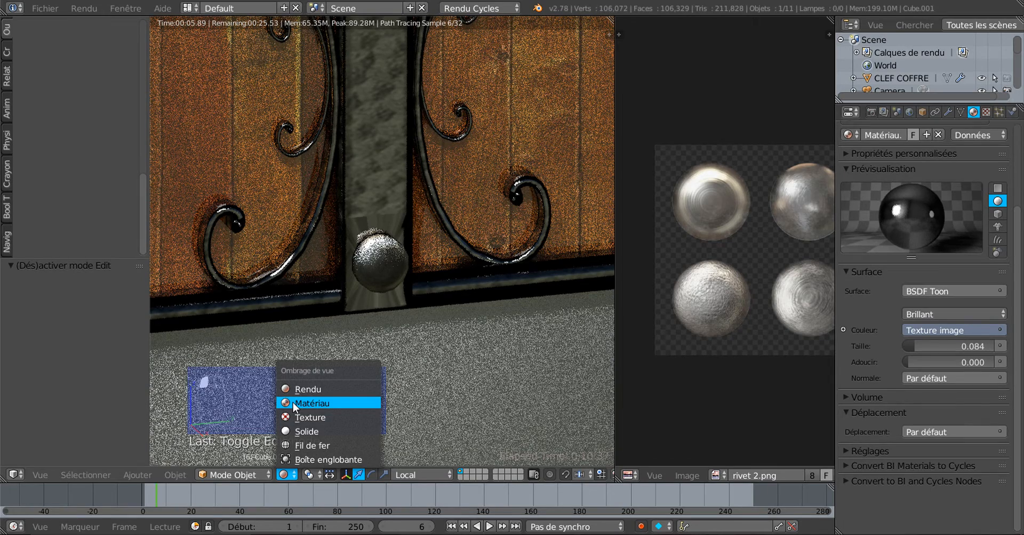
click(292, 403)
- Select a single face of the vertical metal strap above the rivet and slightly widen the image editor
key(Tab)
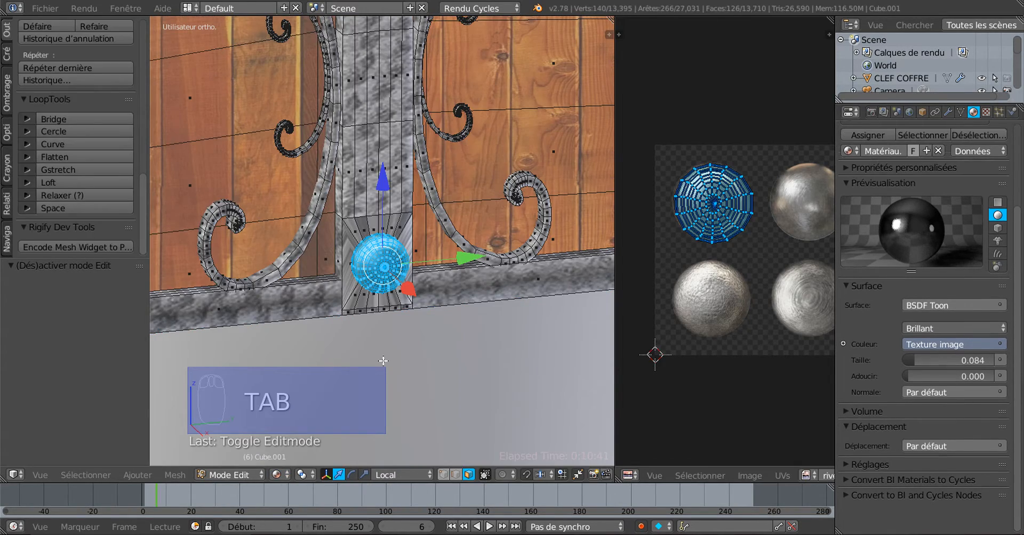
right_click(382, 169)
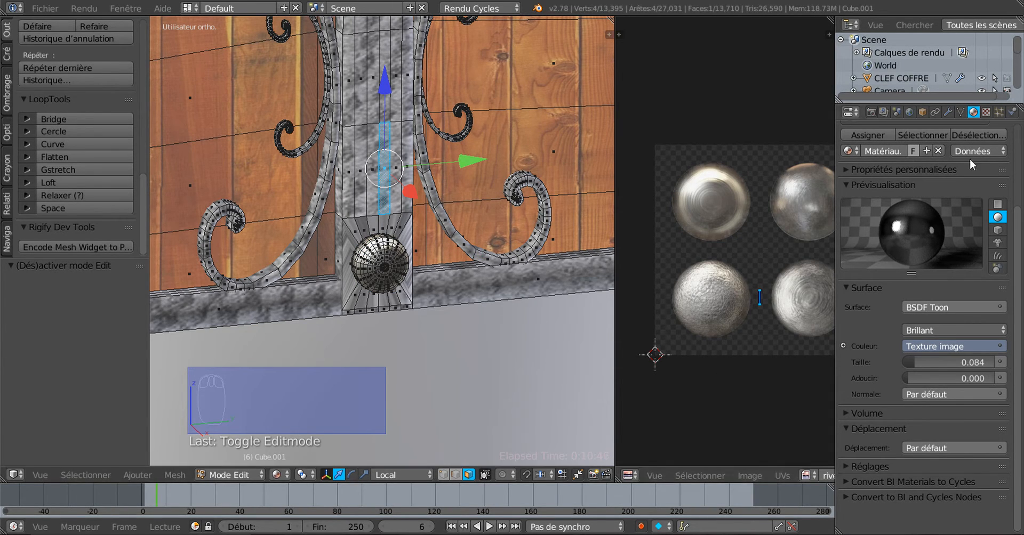
scroll(1017, 298, up, 3)
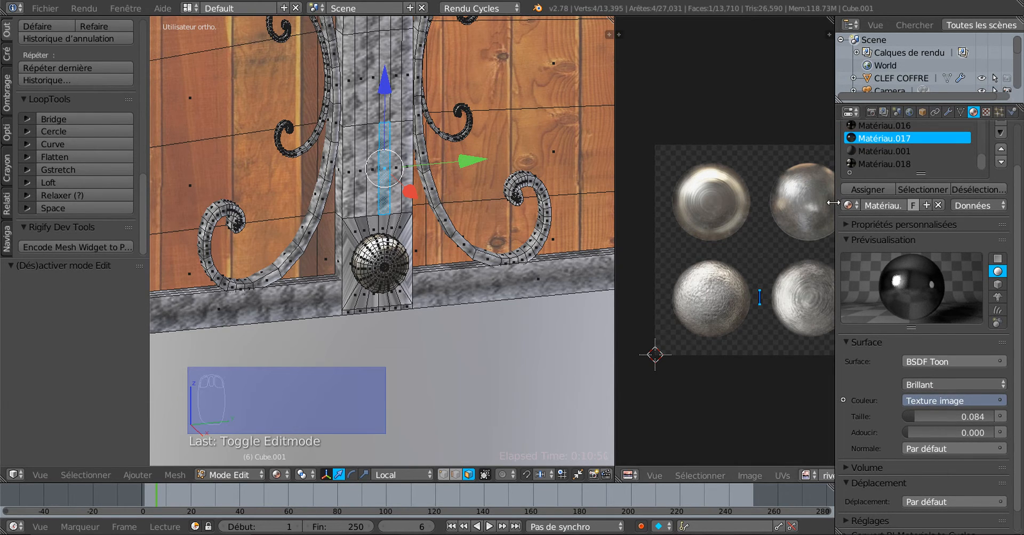
drag(837, 202, 844, 202)
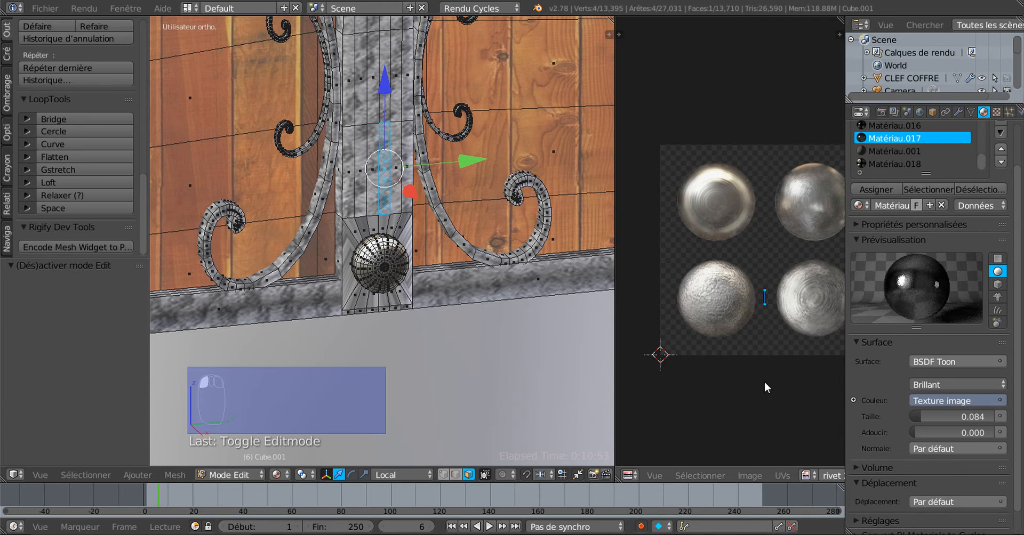
key(Tab)
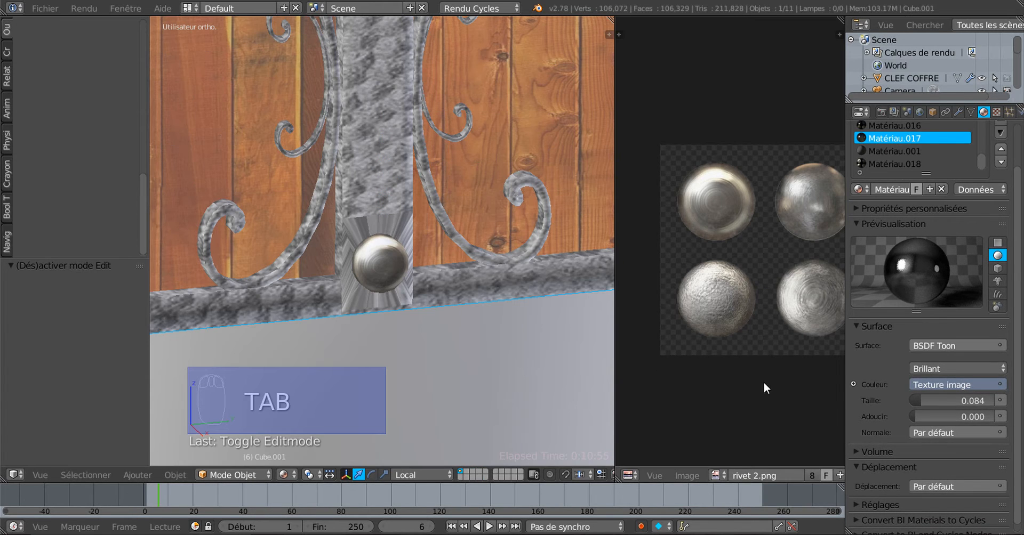
- Display the alu-martele anthracite JPG in the UV editor and return to editing the chest mesh
click(721, 472)
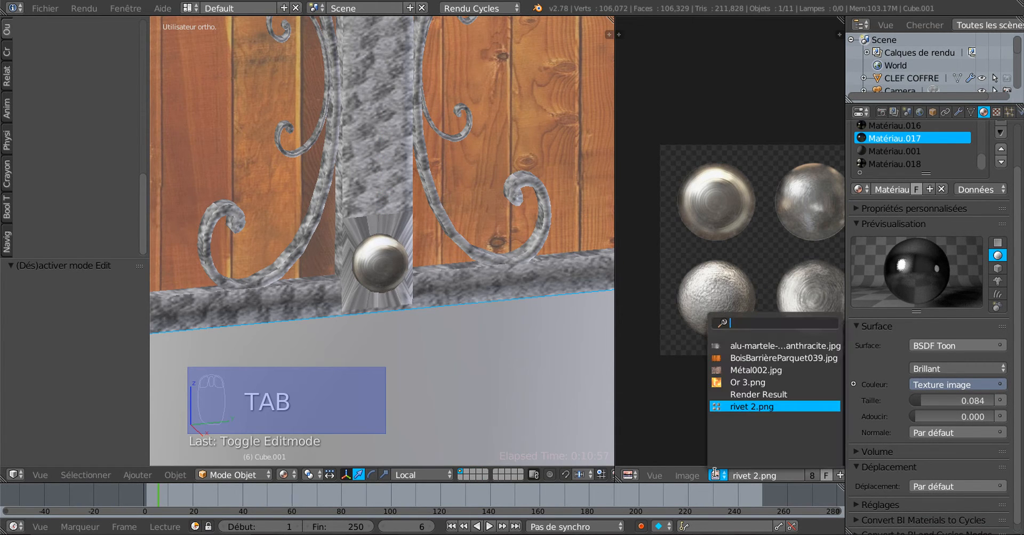
click(749, 347)
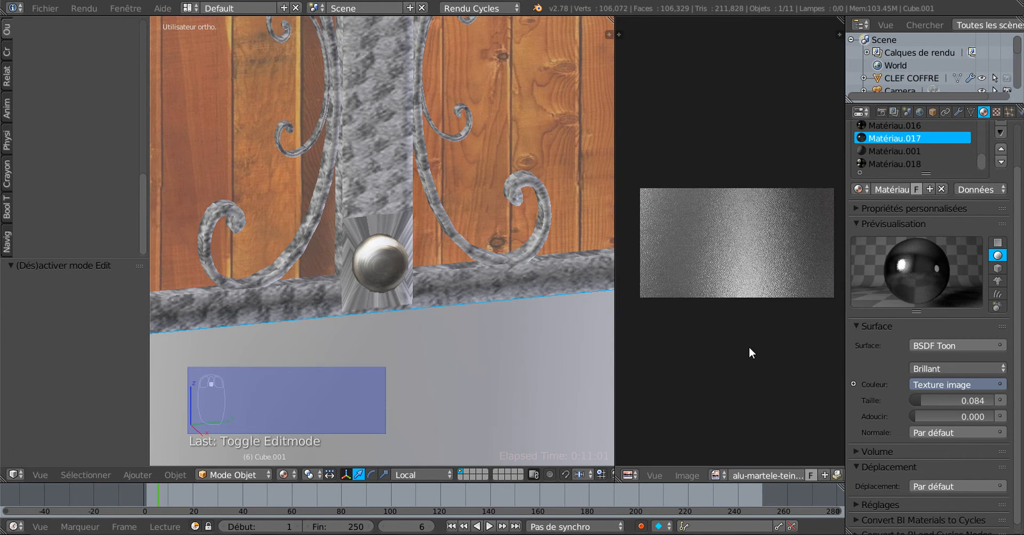
key(Tab)
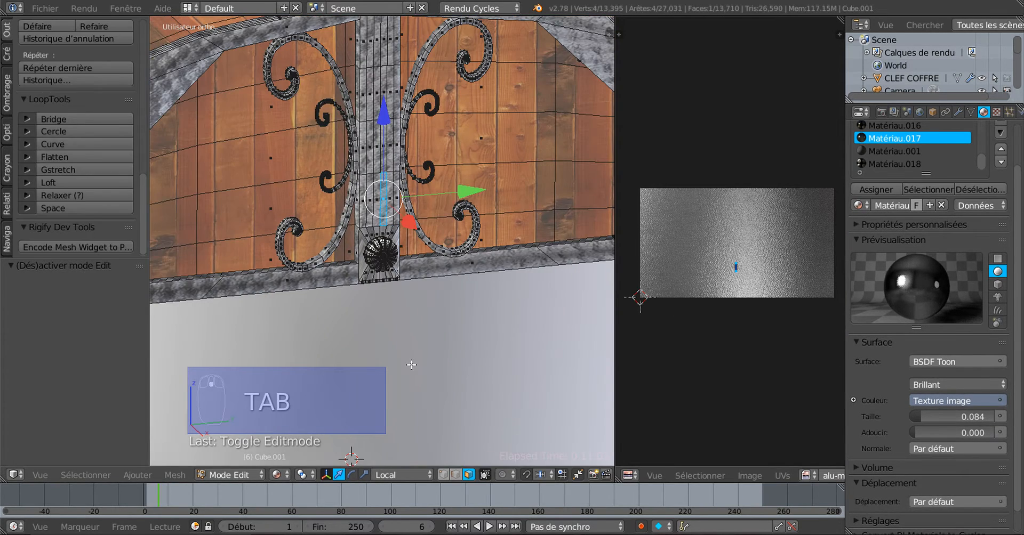
- Select all metal faces that use Matériau.017 and inspect the selection around the chest
middle_drag(413, 365, 428, 368)
scroll(378, 172, up, 1)
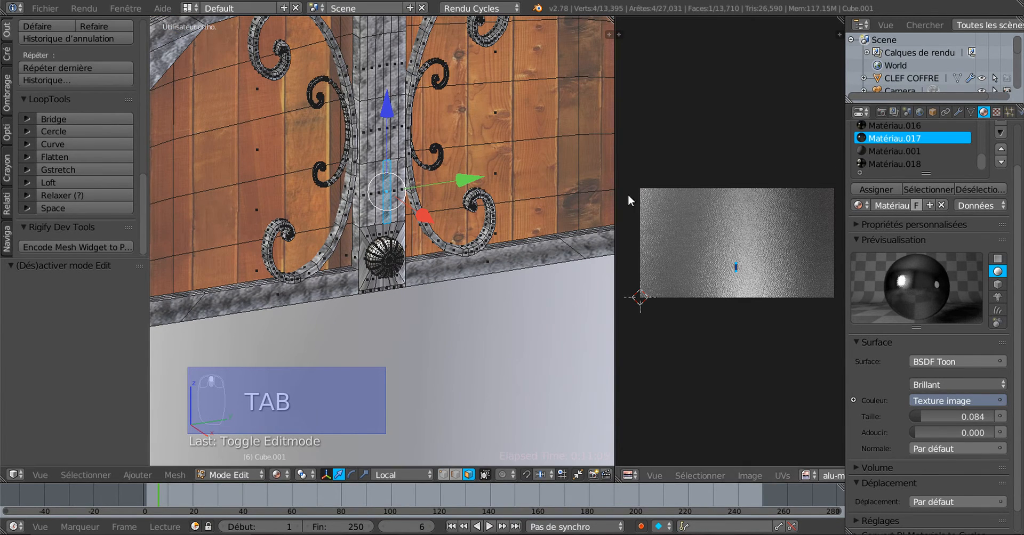
scroll(379, 163, up, 3)
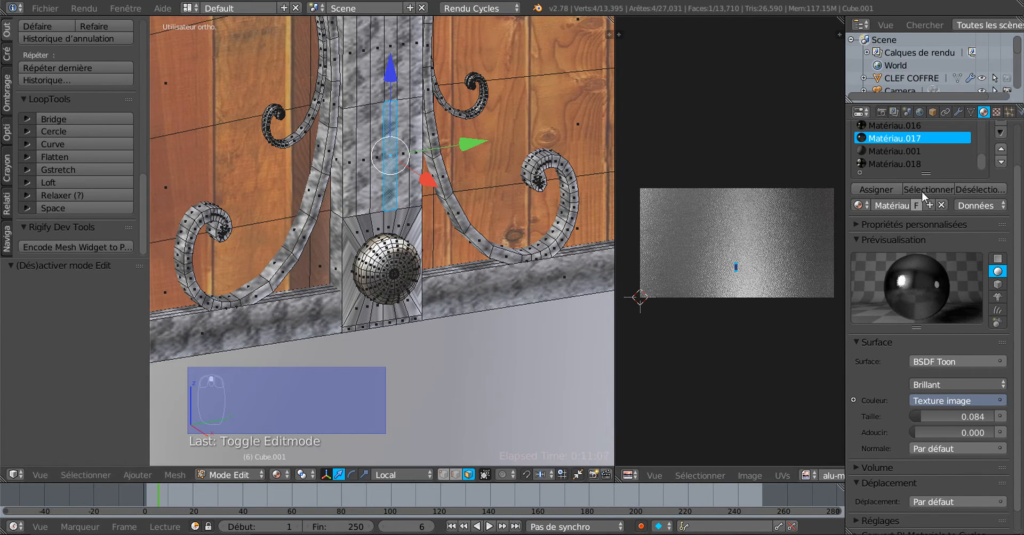
click(926, 188)
scroll(388, 309, down, 5)
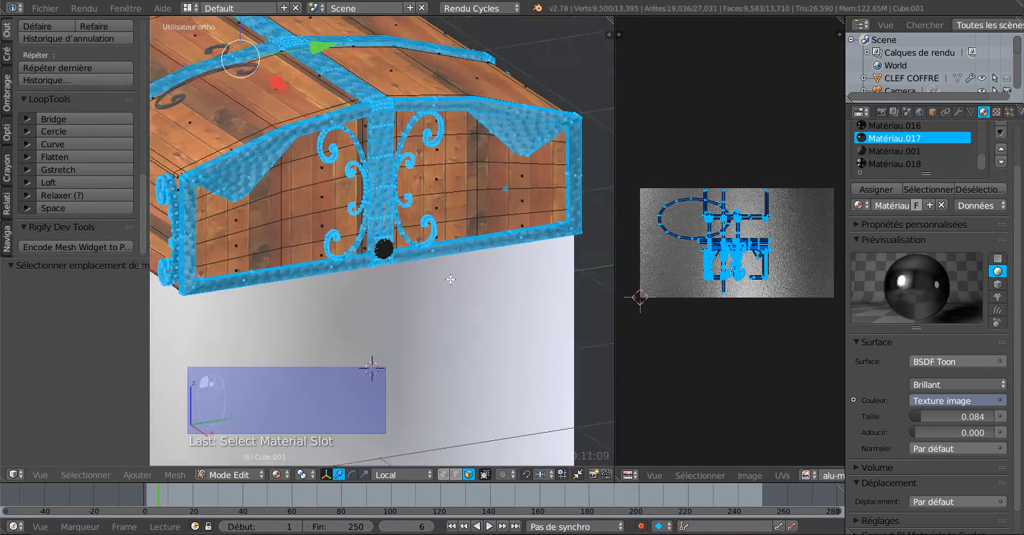
scroll(388, 309, down, 4)
middle_drag(435, 312, 506, 311)
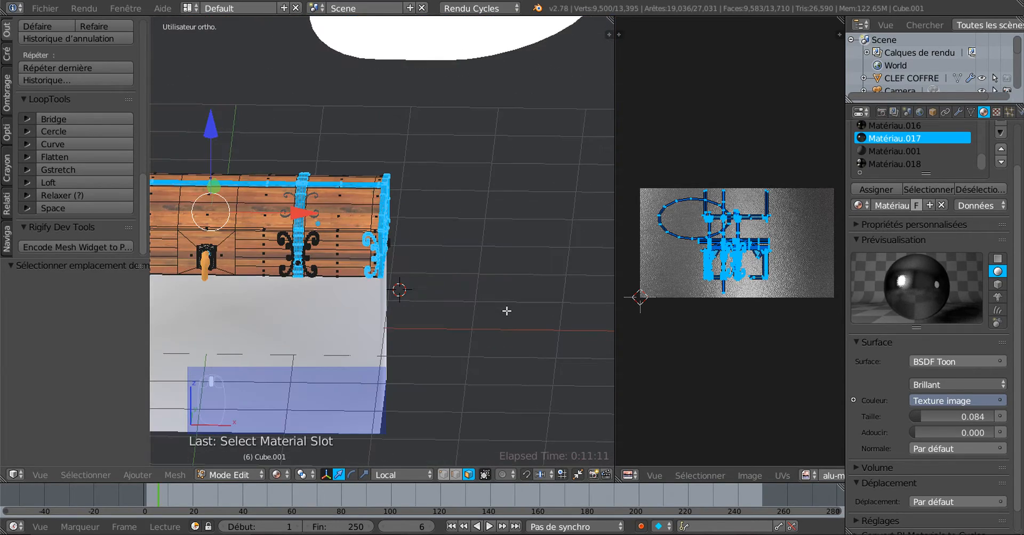
middle_drag(433, 335, 377, 290)
scroll(381, 277, up, 6)
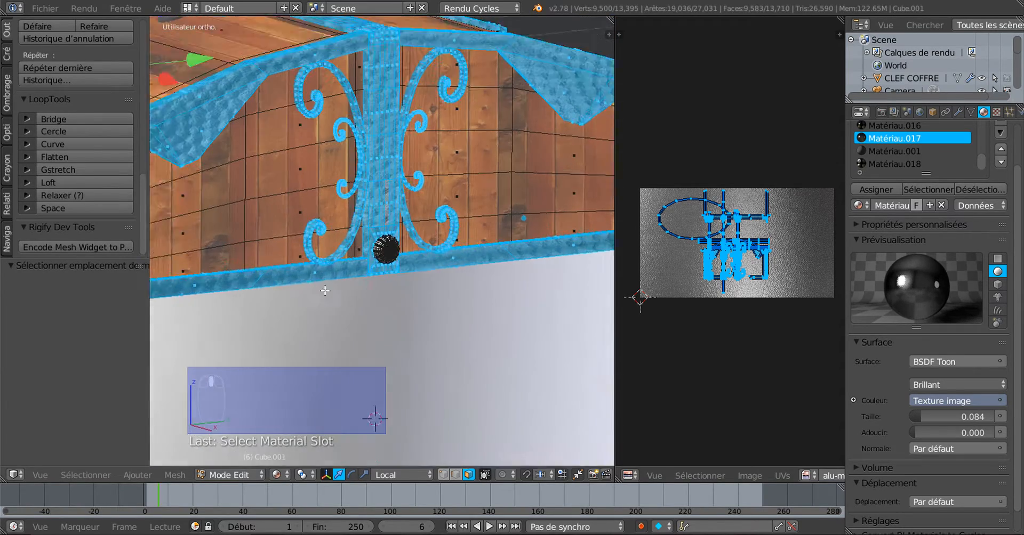
scroll(362, 255, down, 6)
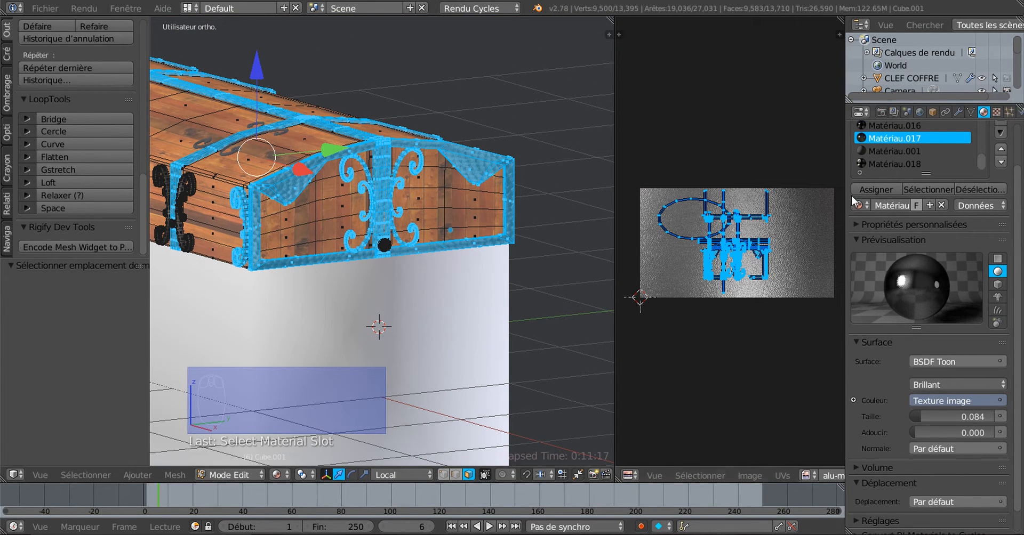
- Assign Matériau.017 to the selected metal faces and check the strap with and without the mesh overlay
click(877, 187)
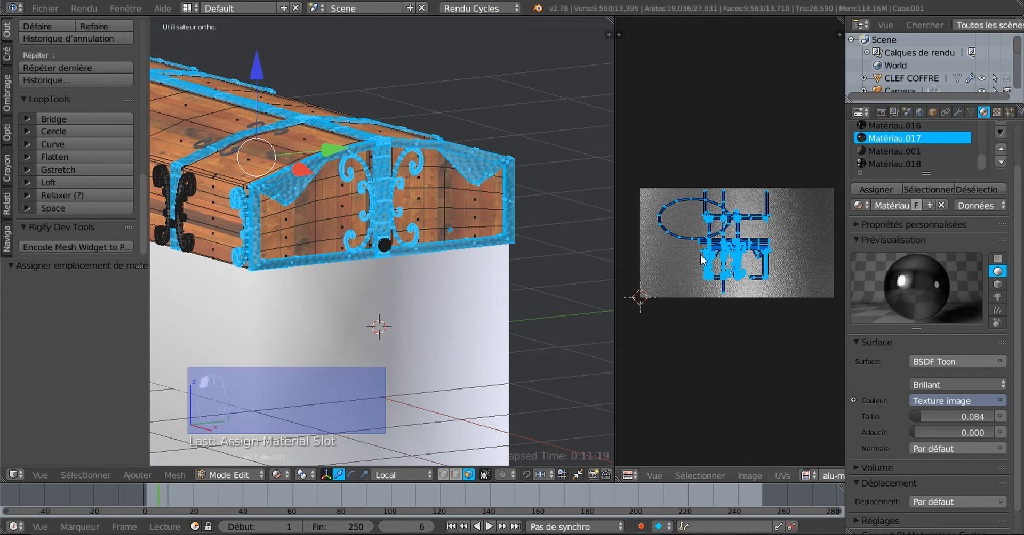
scroll(444, 286, up, 2)
key(Tab)
scroll(444, 288, up, 5)
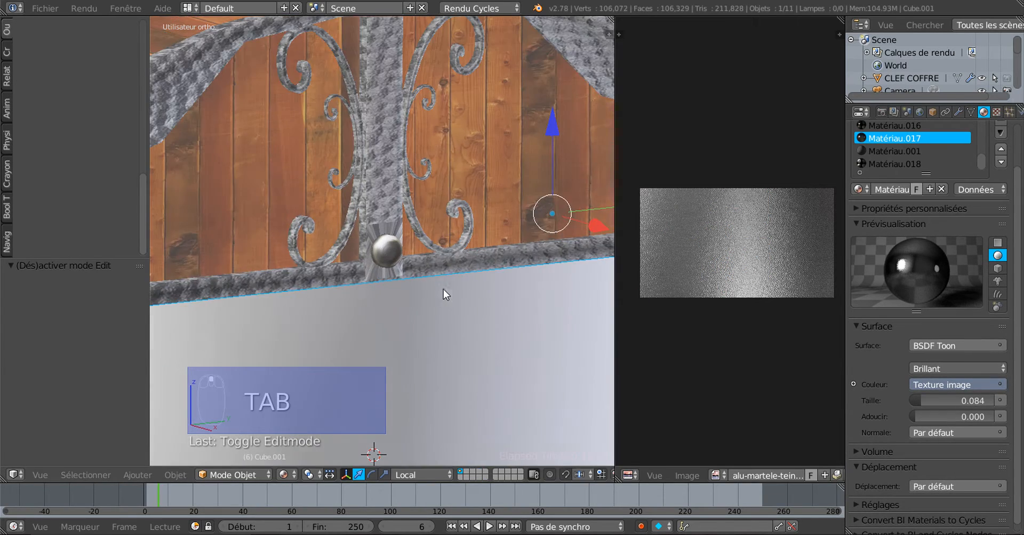
key(Tab)
scroll(437, 297, down, 5)
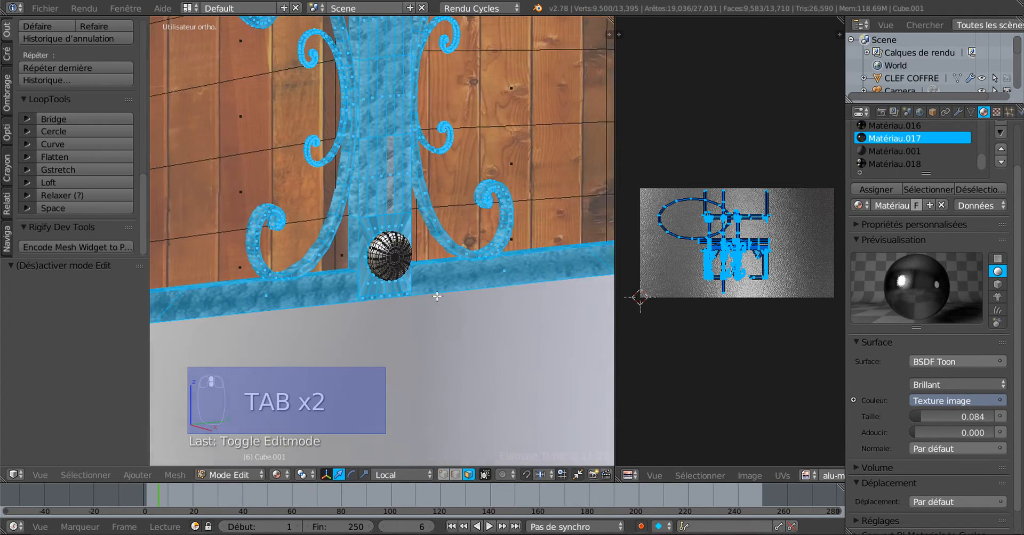
- Apply a cube projection UV unwrap to the selected metal strap faces from the front view
click(477, 331)
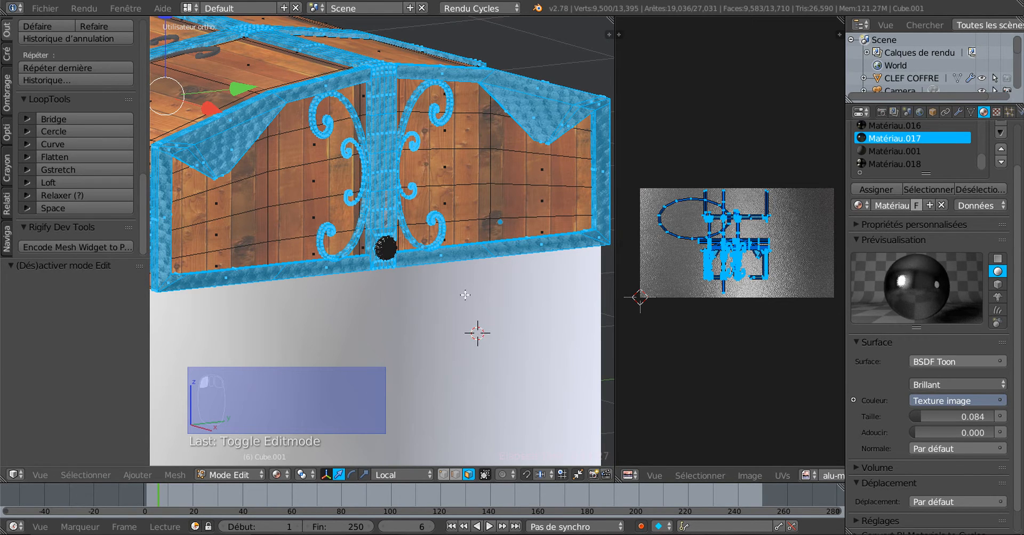
key(KP_3)
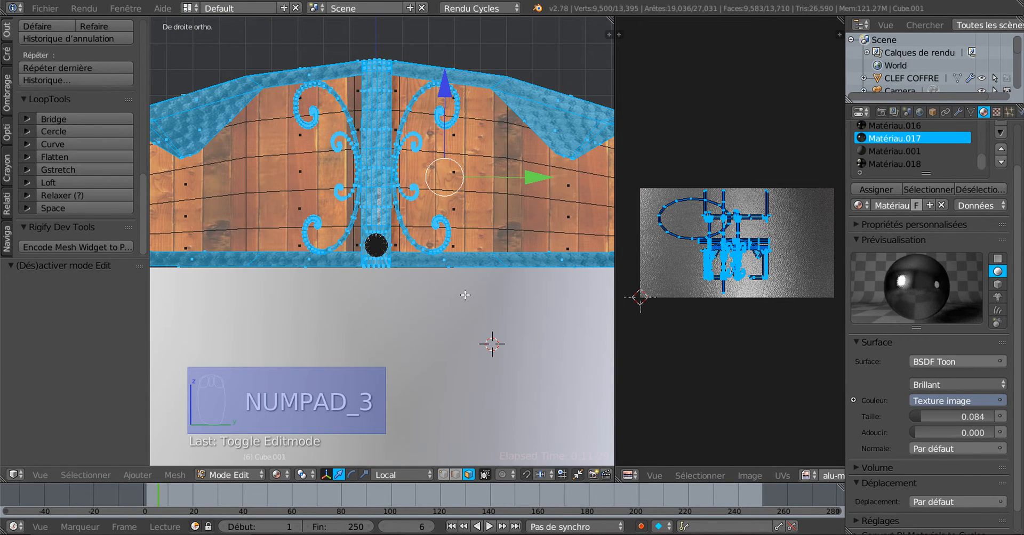
key(KP_1)
scroll(465, 295, down, 9)
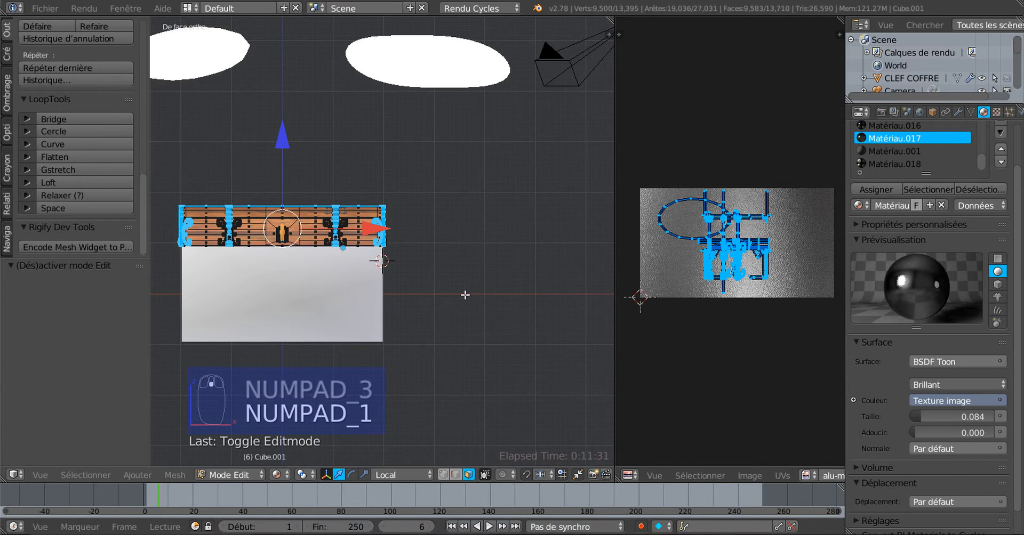
shift+middle_drag(378, 299, 456, 290)
scroll(431, 261, up, 2)
scroll(317, 382, up, 1)
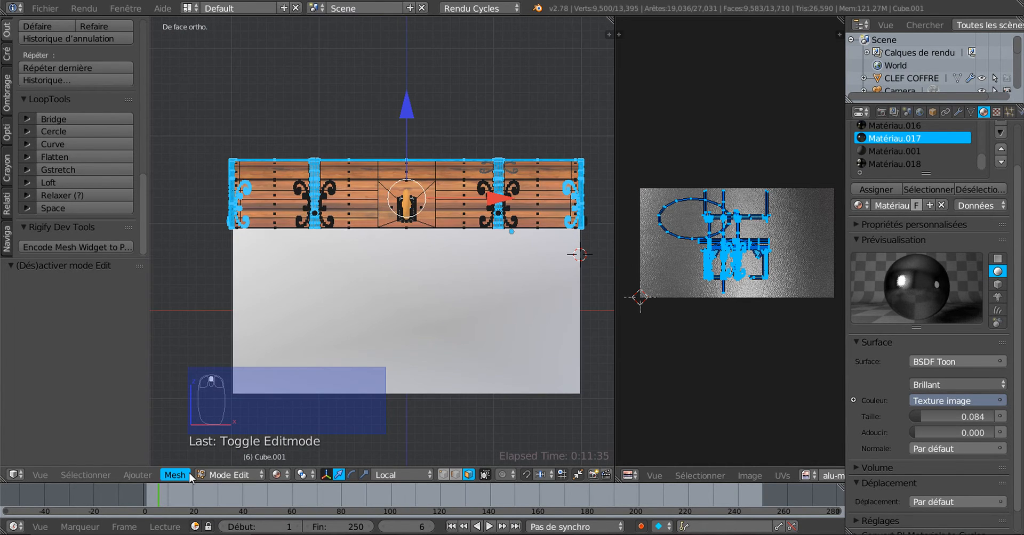
click(175, 475)
mouse_move(212, 376)
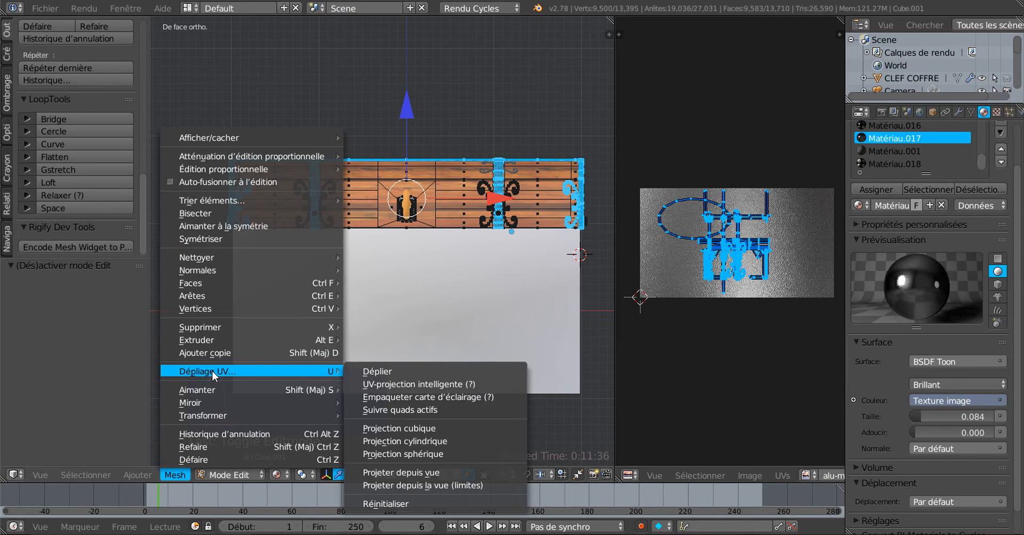
click(413, 425)
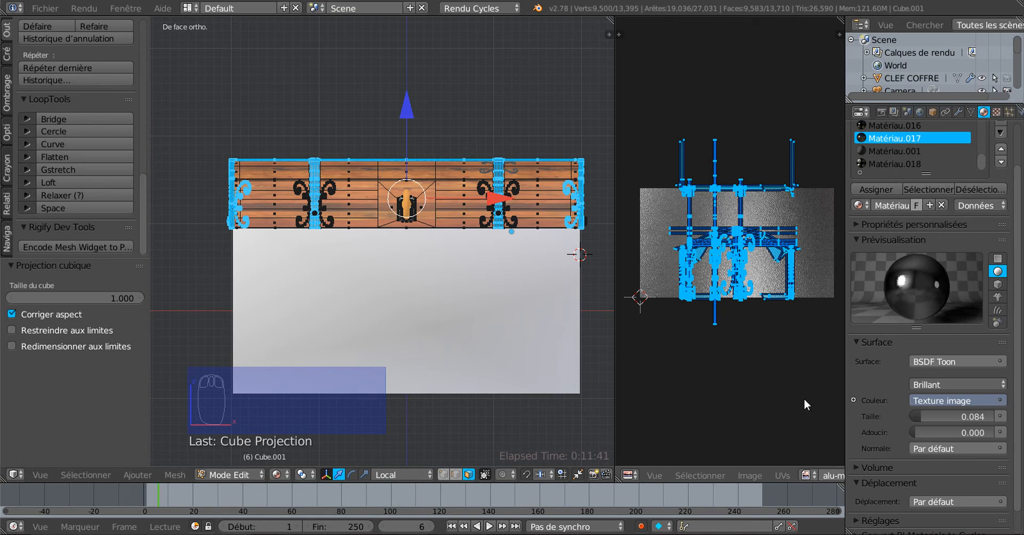
- Shrink the projected UVs to about 0.596 and again to about 0.91, positioning them within the hammered aluminium image
key(s)
click(789, 330)
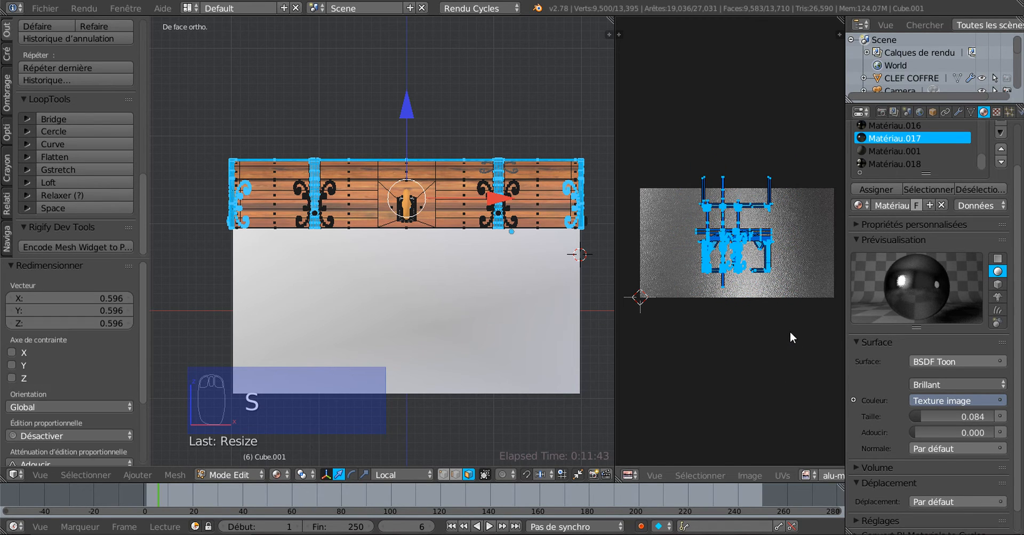
key(g)
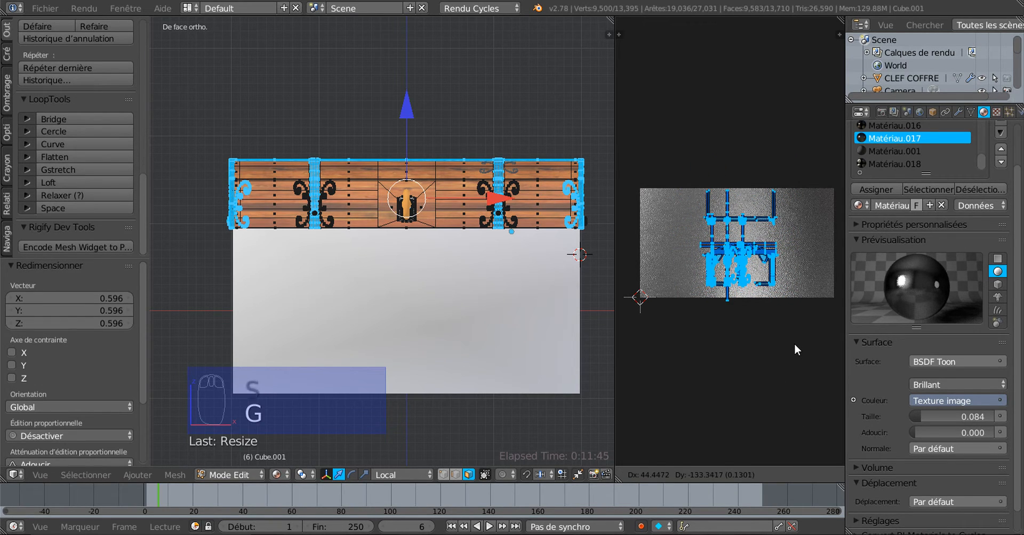
click(798, 373)
key(g)
click(811, 379)
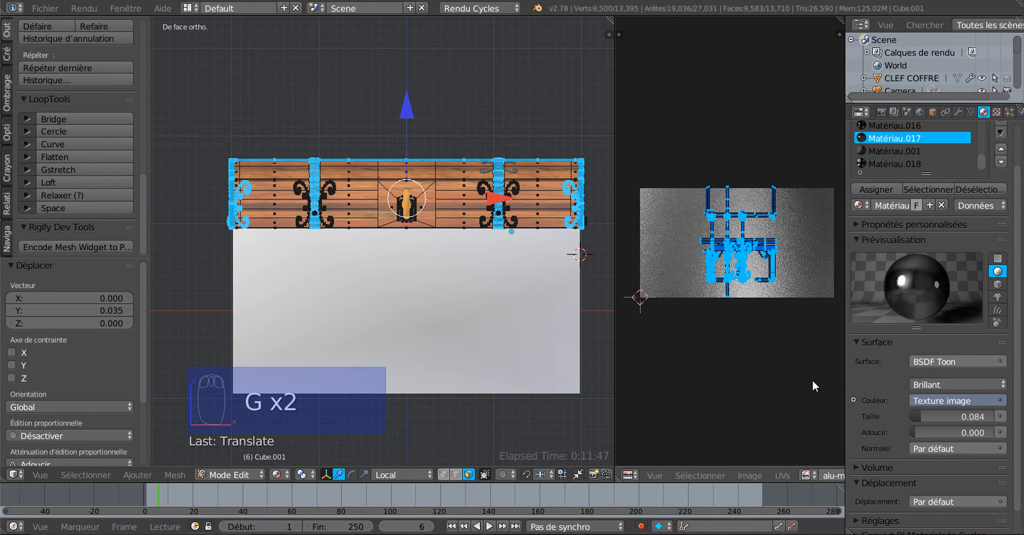
key(s)
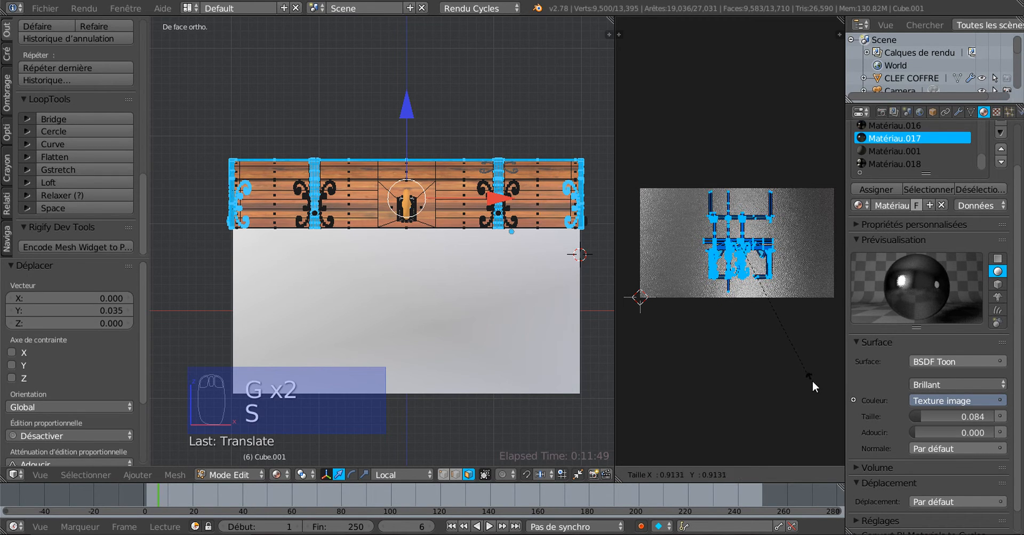
click(812, 381)
key(g)
click(813, 379)
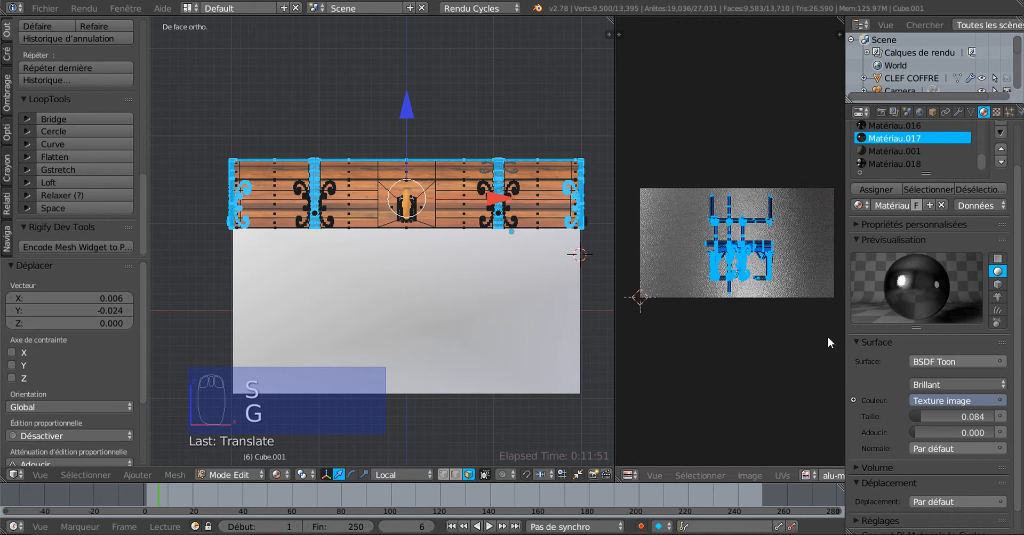
- Assign Matériau.017 to the selected metal faces and check the straps at the chest's end in object mode
click(881, 188)
scroll(666, 350, up, 2)
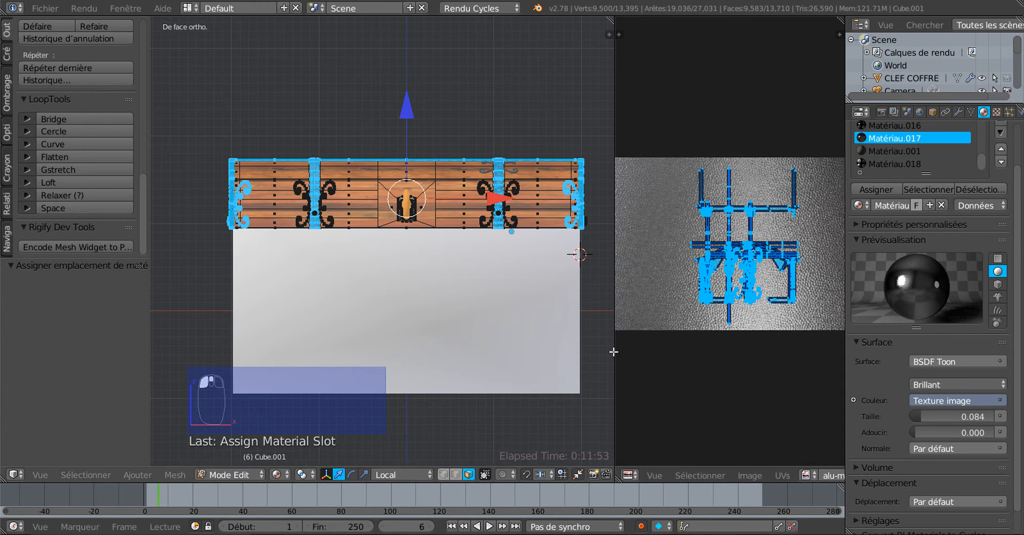
scroll(539, 366, up, 2)
middle_drag(539, 366, 417, 383)
scroll(435, 370, up, 3)
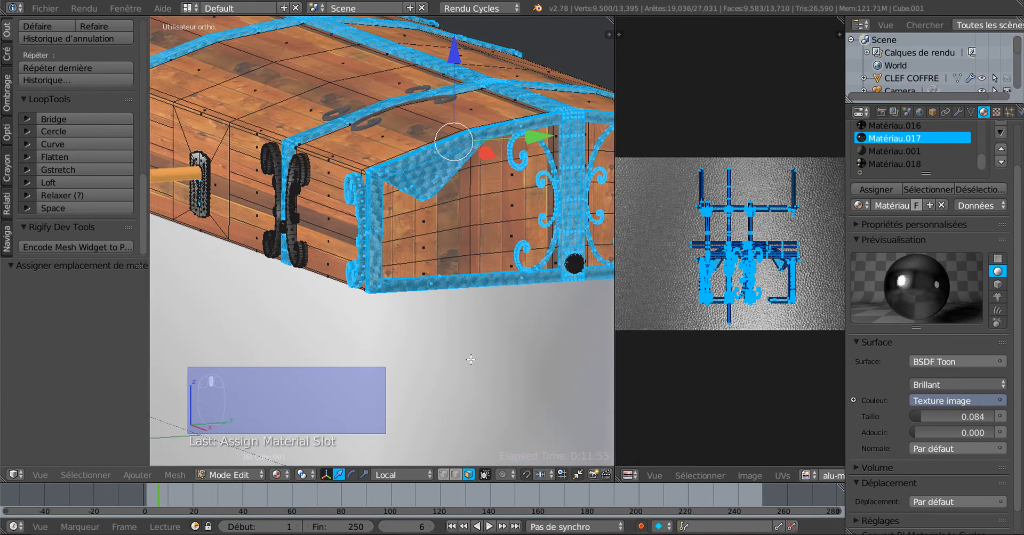
shift+middle_drag(508, 389, 395, 397)
scroll(450, 325, up, 3)
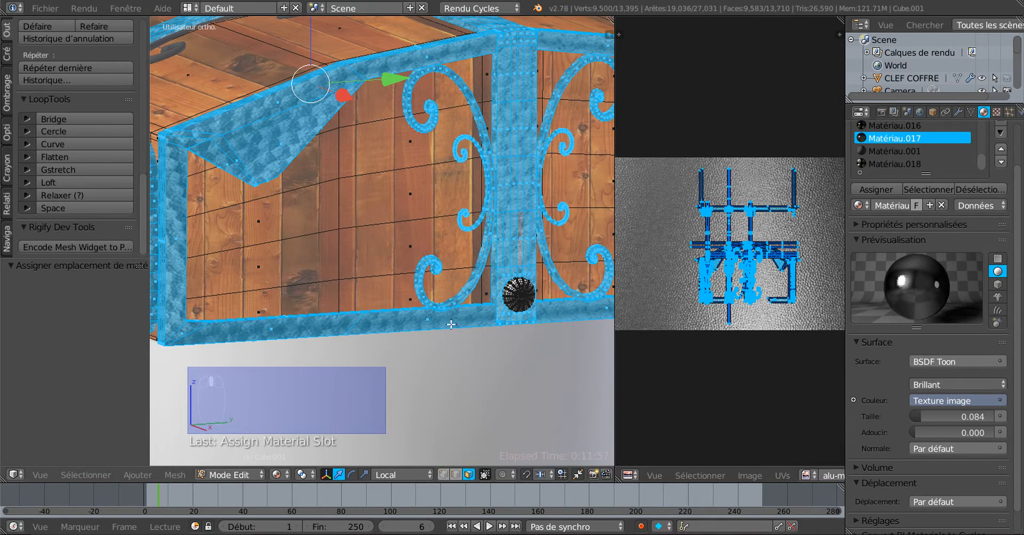
key(Tab)
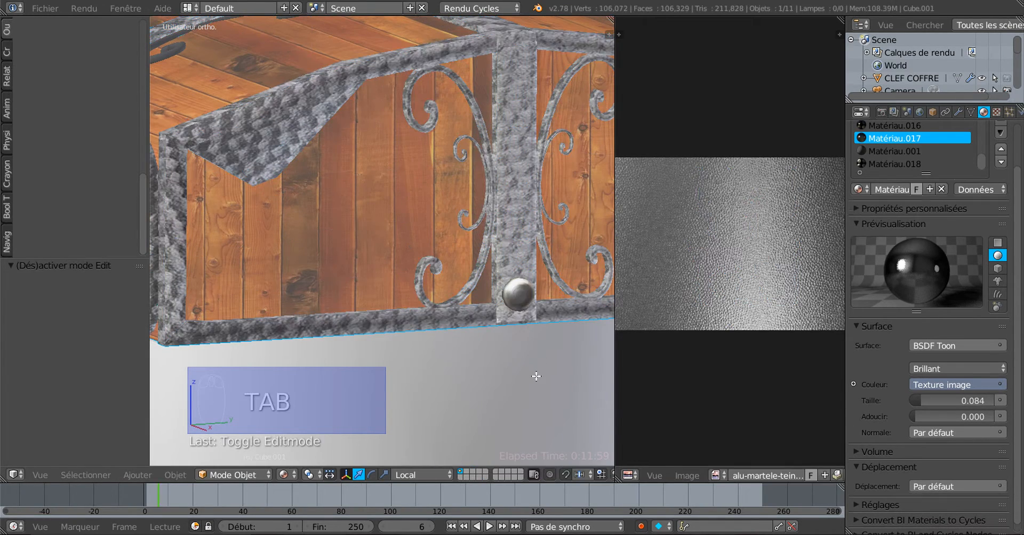
scroll(536, 374, up, 3)
scroll(547, 350, down, 6)
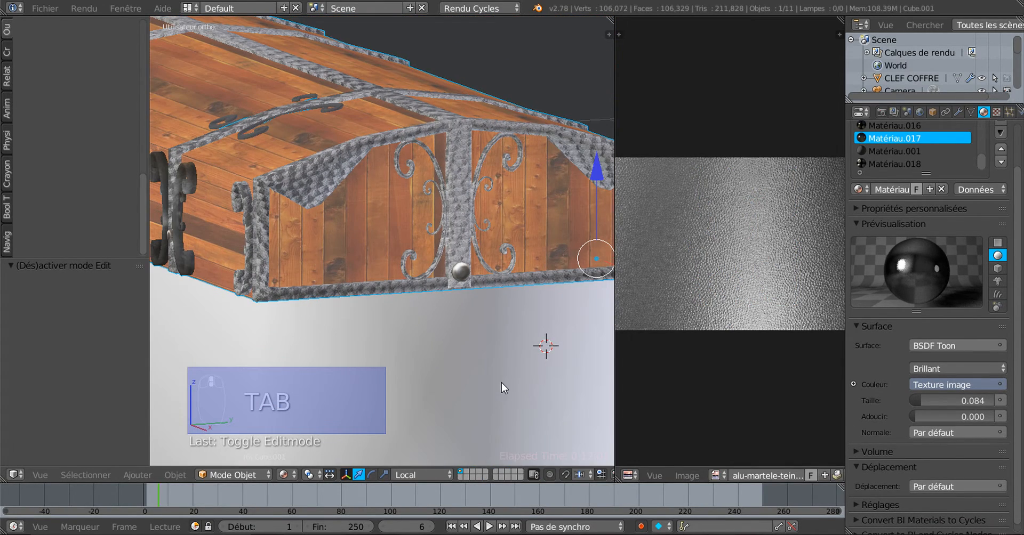
- Preview the chest's end in Rendered shading, enlarge the 3D view and examine the straps, scrolls and rivet
click(283, 474)
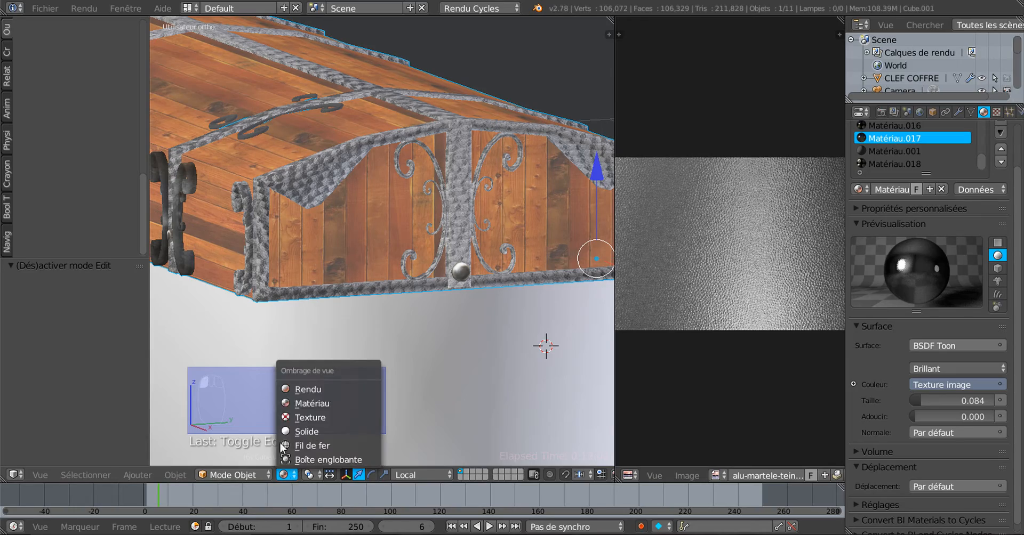
click(304, 387)
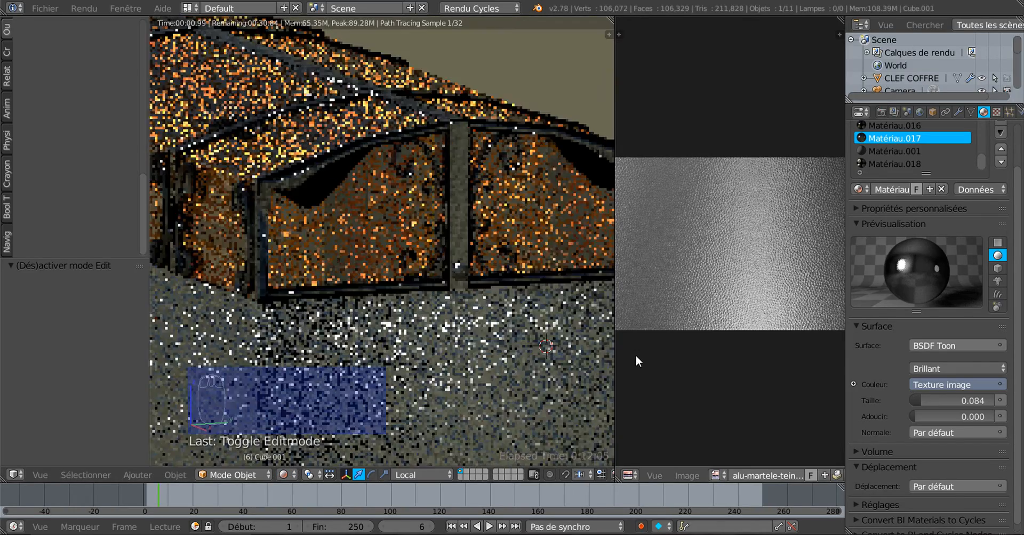
scroll(582, 400, up, 2)
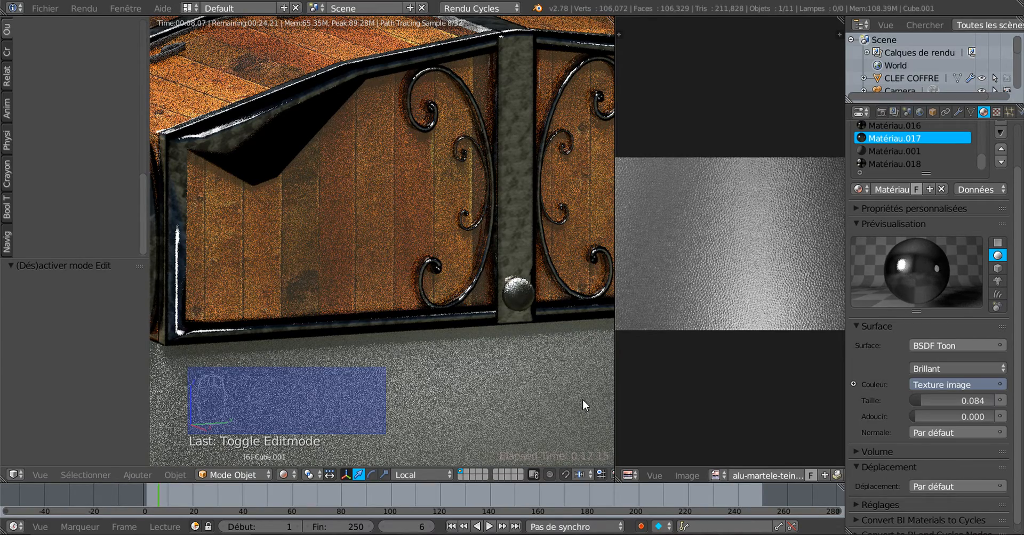
scroll(582, 399, down, 5)
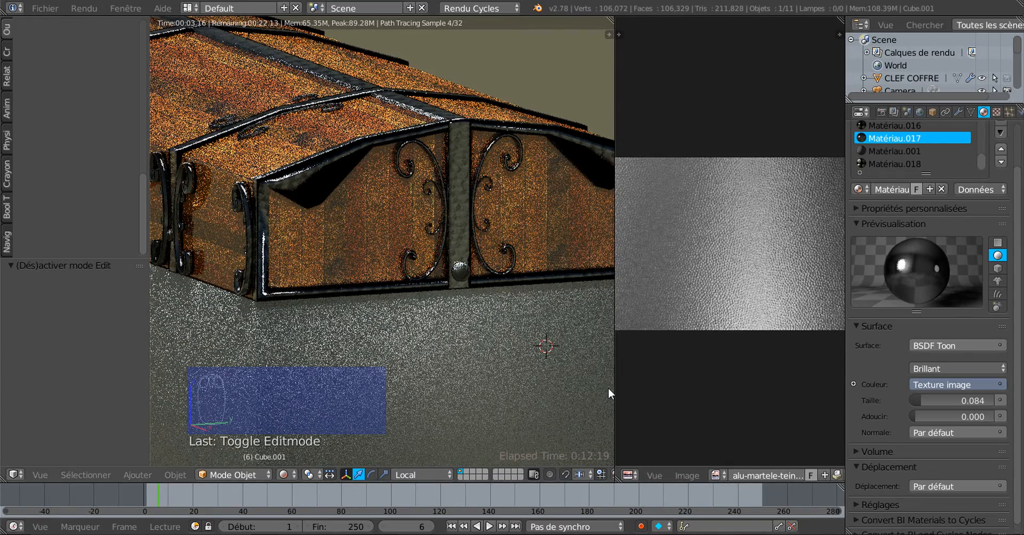
drag(614, 384, 664, 384)
scroll(533, 376, down, 2)
middle_drag(534, 376, 541, 359)
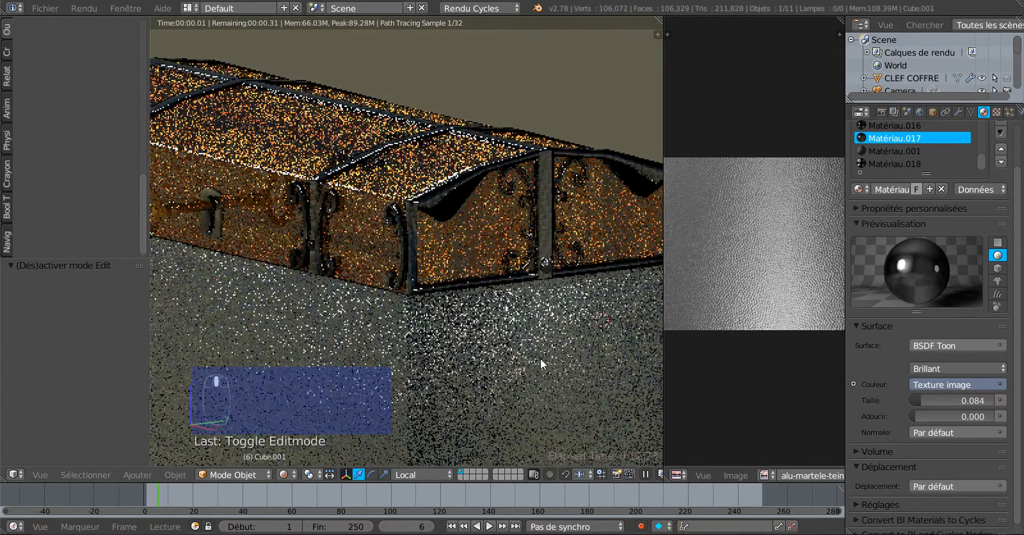
scroll(539, 360, up, 1)
scroll(450, 375, up, 5)
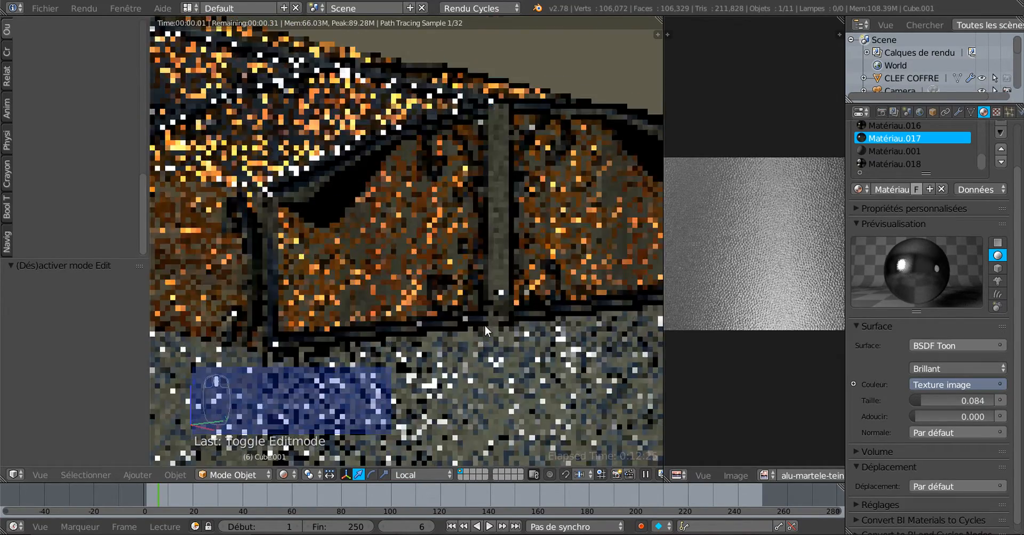
scroll(484, 324, up, 2)
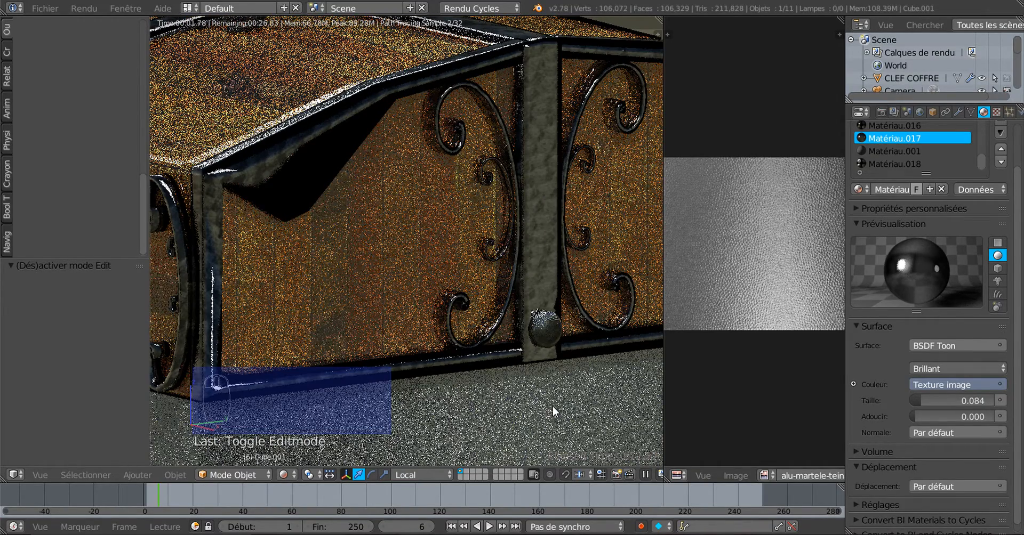
scroll(582, 413, up, 2)
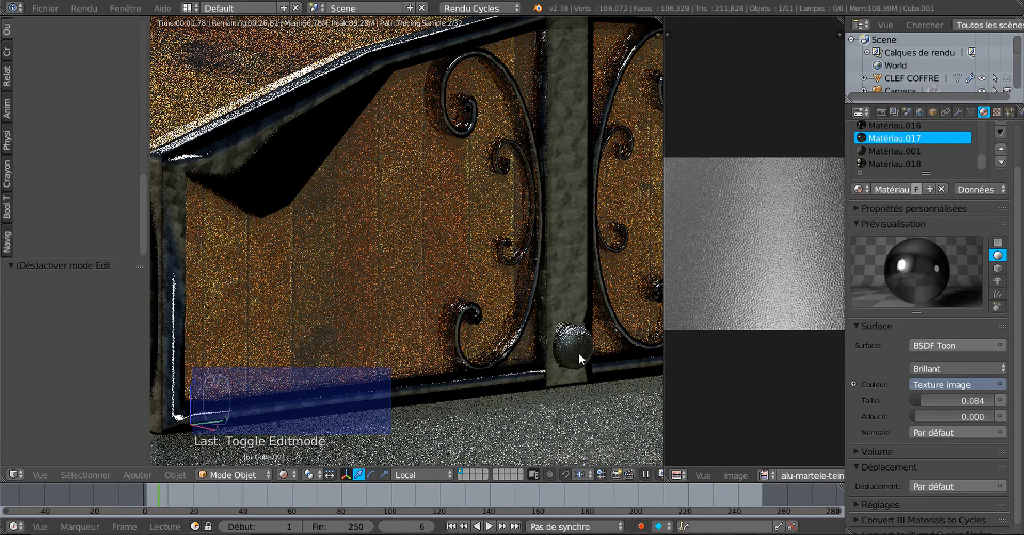
- Resume mesh editing in Material shading, pick a rivet face to bring up Matériau.018, and clear the selection
key(Tab)
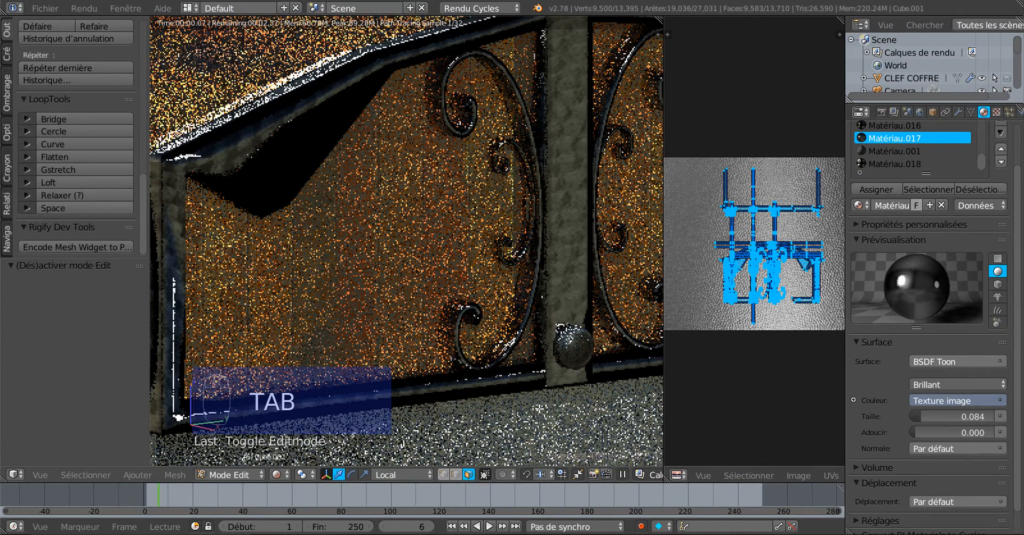
click(277, 475)
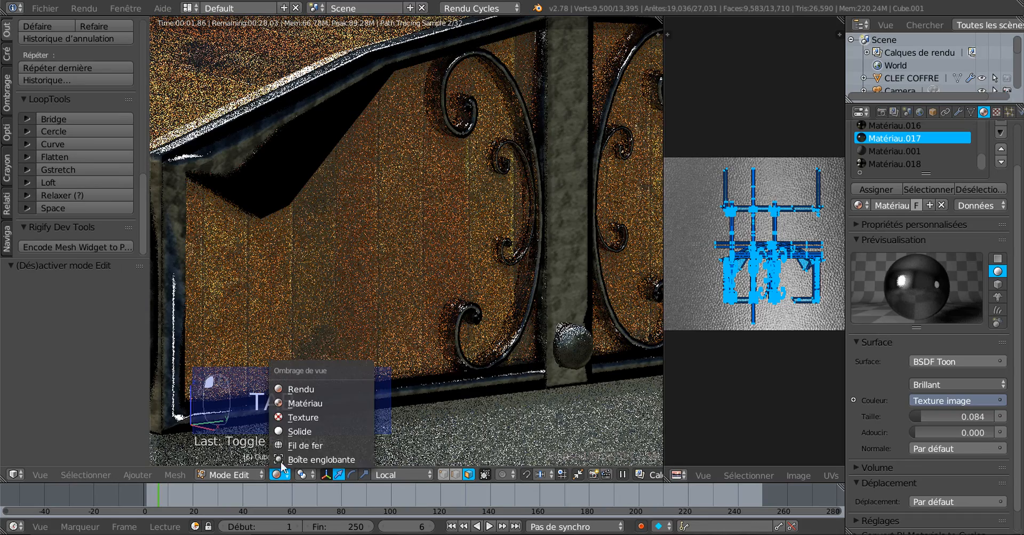
click(299, 405)
right_click(576, 348)
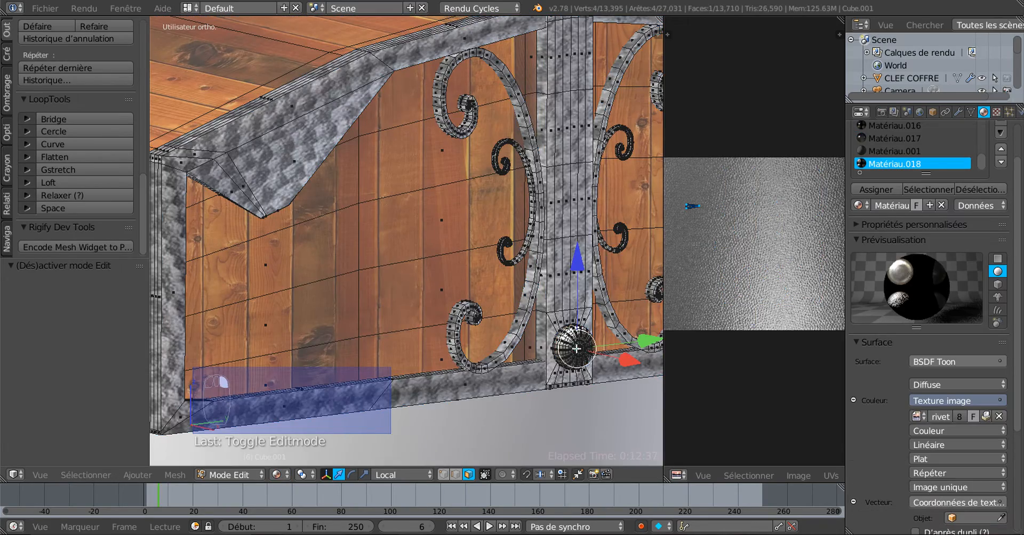
scroll(497, 416, up, 2)
shift+middle_drag(497, 416, 382, 382)
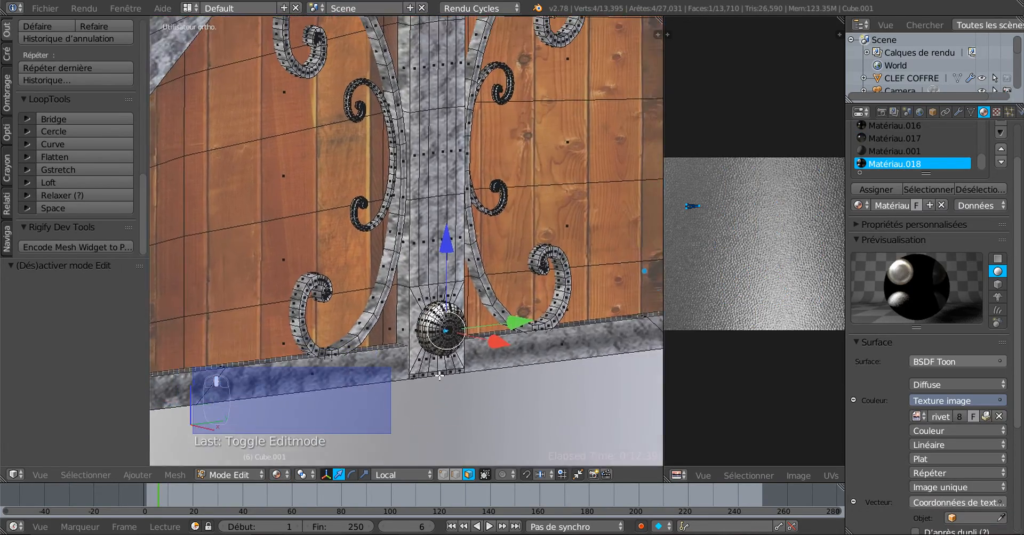
scroll(382, 383, up, 4)
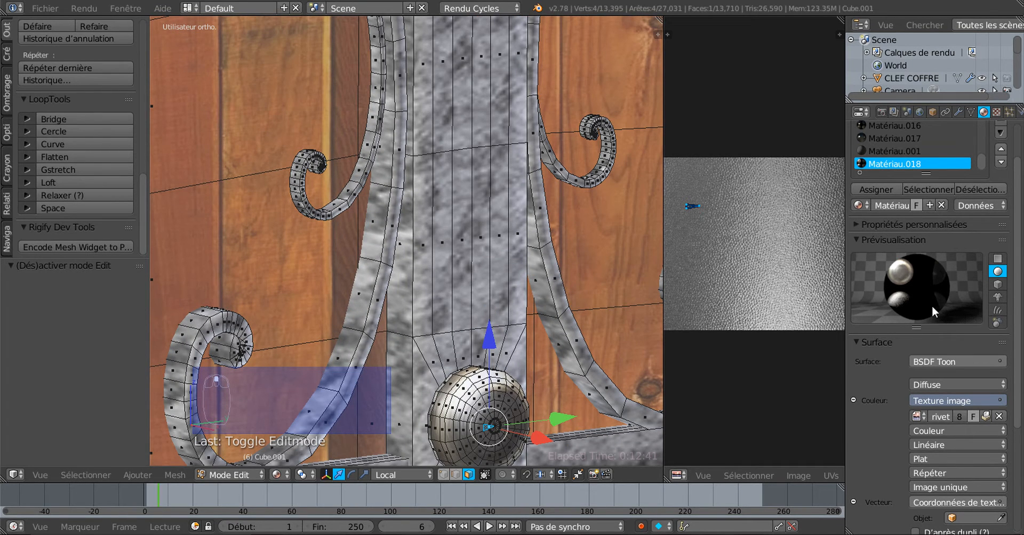
key(a)
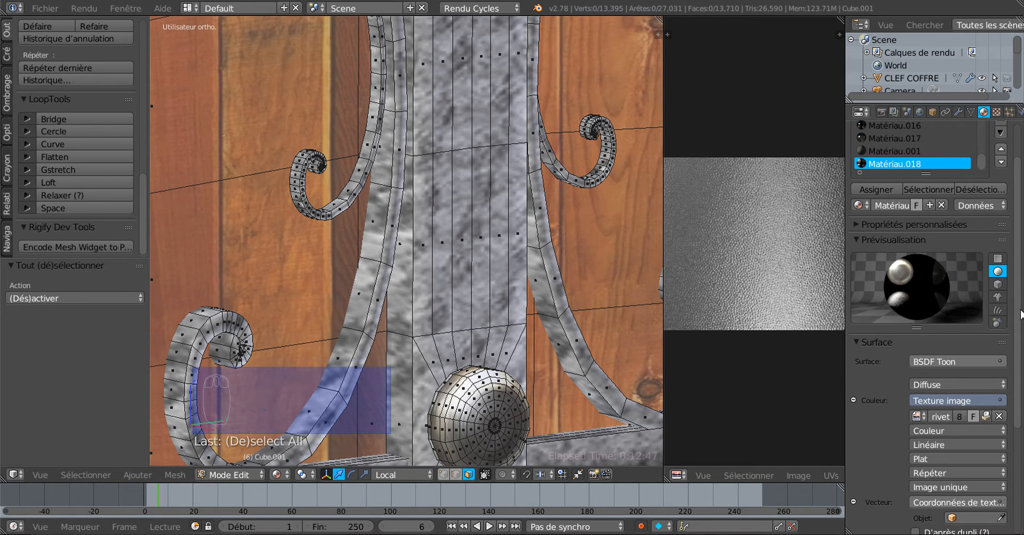
- Widen the material properties area and preview the rivet in Rendered shading alongside Matériau.018's BSDF Toon settings
drag(1019, 315, 921, 364)
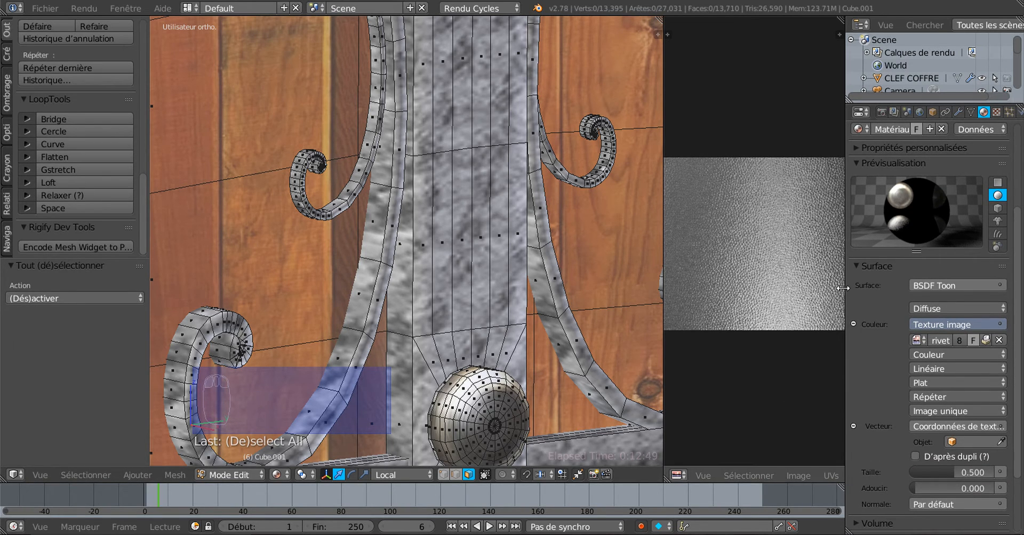
drag(845, 286, 789, 283)
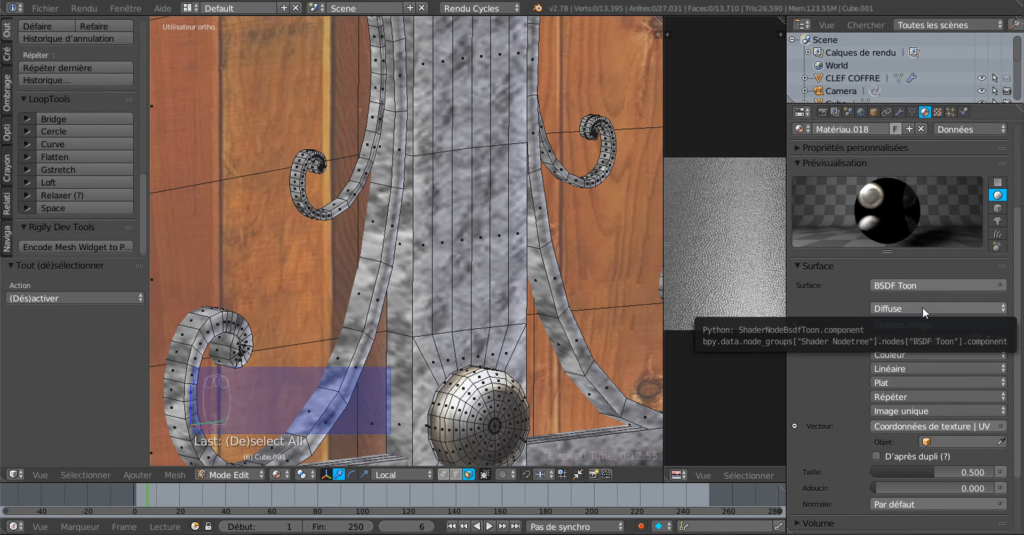
click(272, 473)
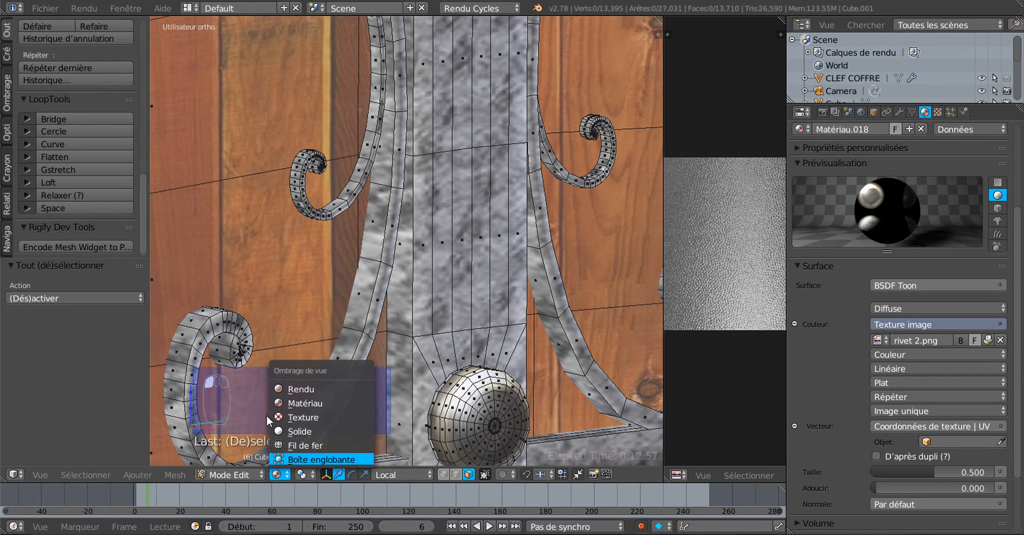
click(298, 387)
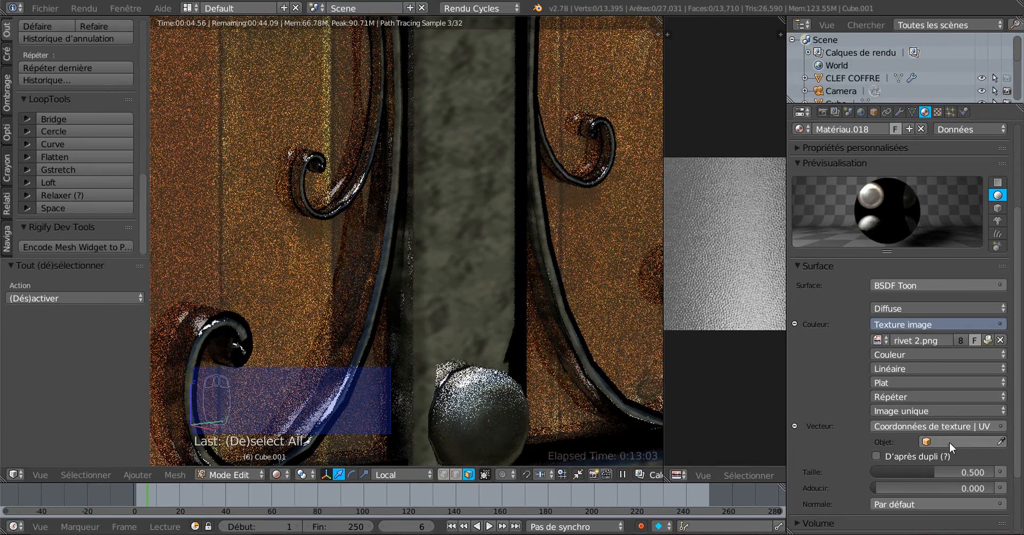
scroll(986, 450, down, 3)
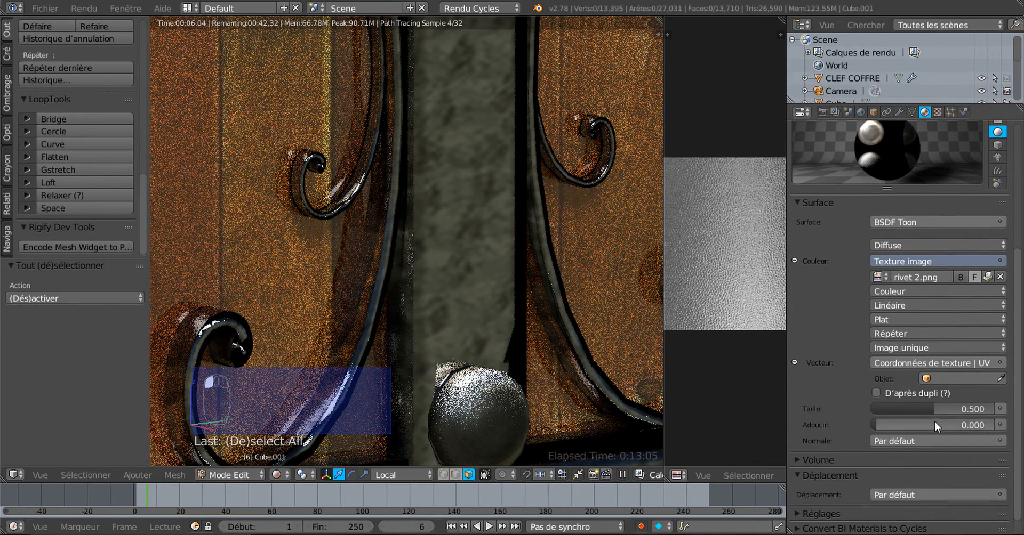
- Set the rivet's BSDF Toon smoothness (Adoucir) to 0.454 and size (Taille) to 0.078, and check the rendered chest end
drag(875, 427, 909, 427)
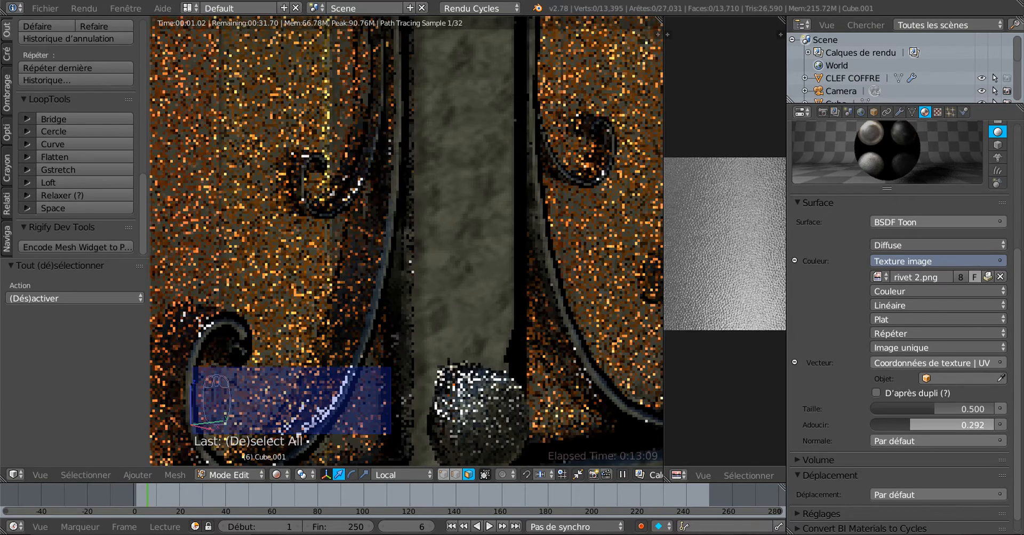
drag(910, 427, 929, 427)
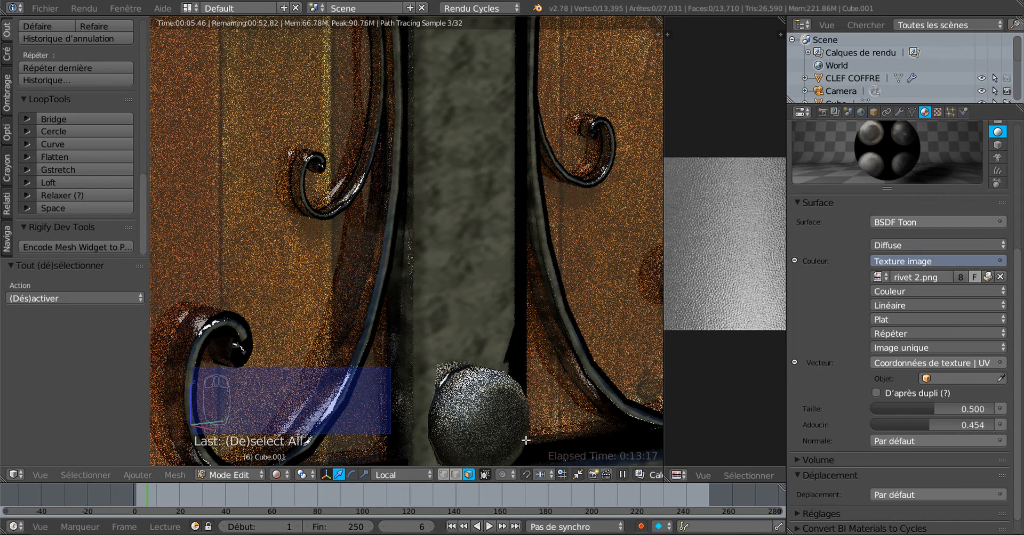
drag(930, 407, 884, 407)
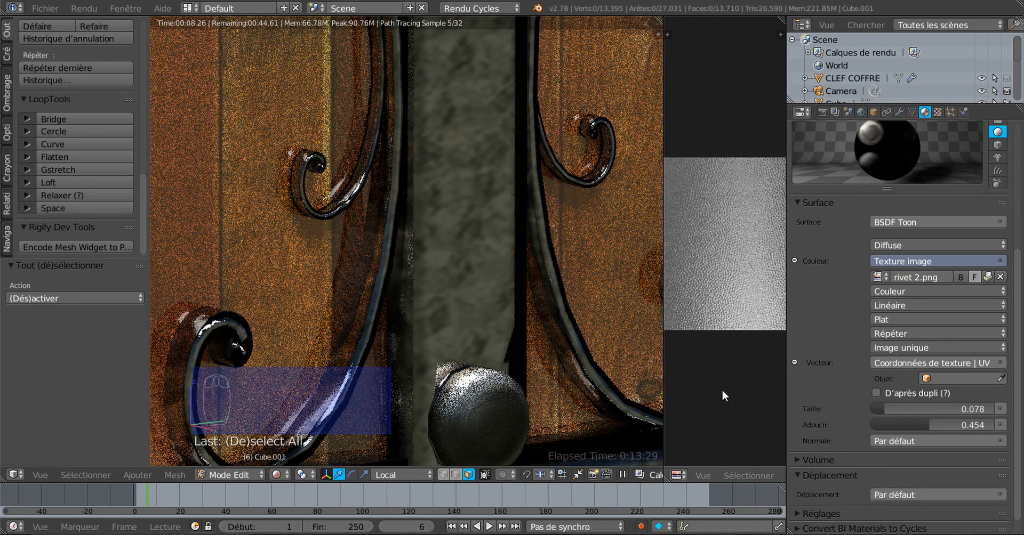
scroll(722, 389, down, 1)
scroll(623, 404, down, 3)
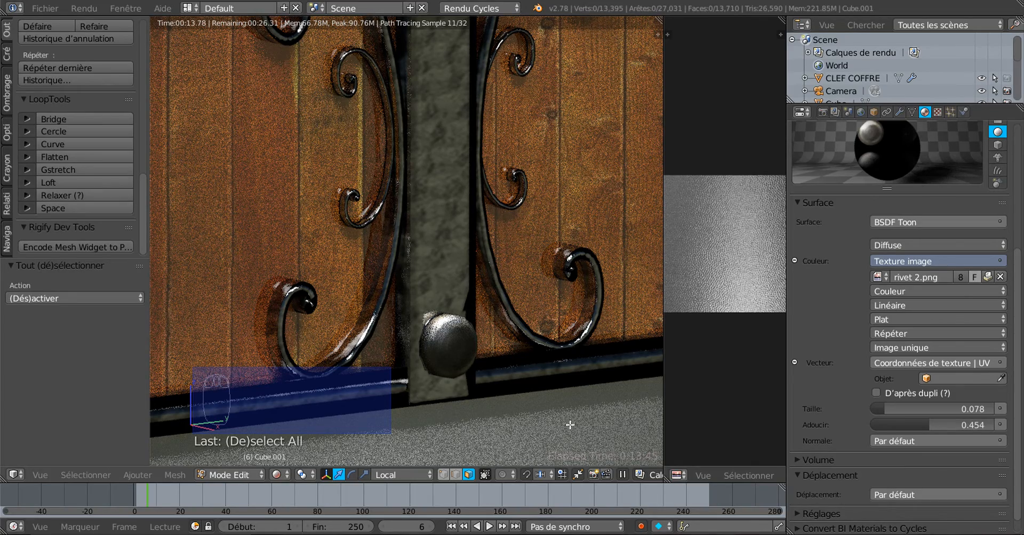
scroll(570, 425, down, 1)
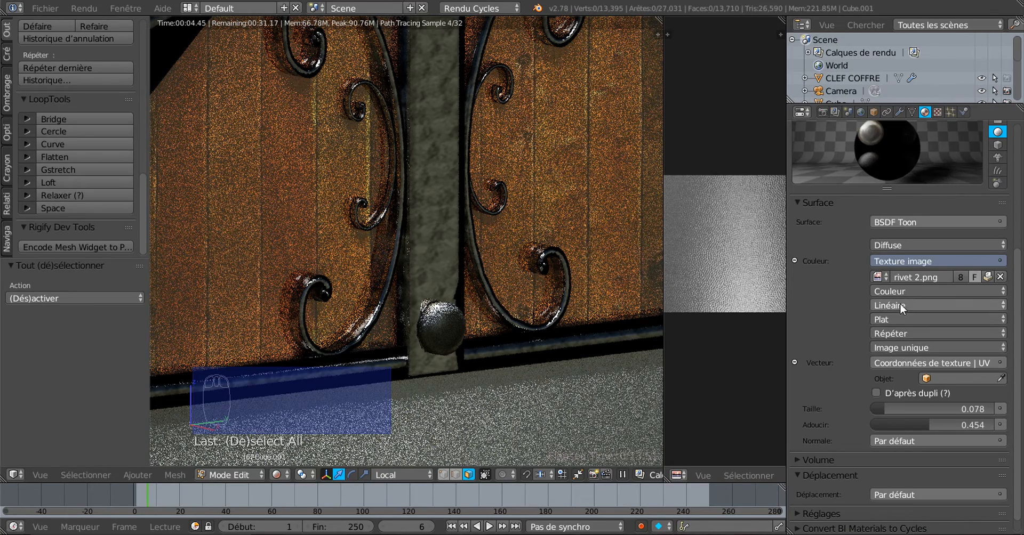
- Try Données non-couleur as rivet 2.png's colour space and Cubique as its interpolation, restoring Couleur and Linéaire after each trial
click(924, 292)
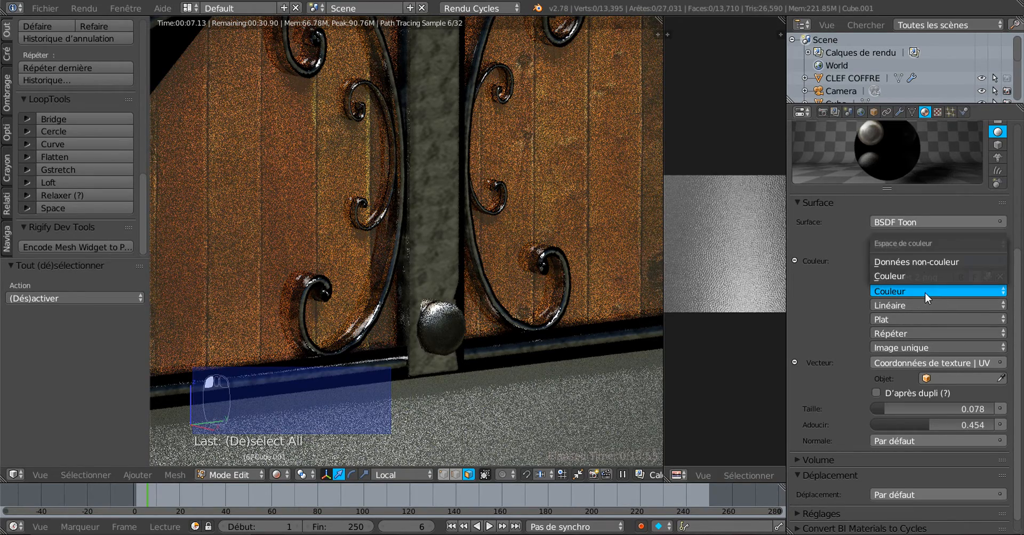
click(925, 262)
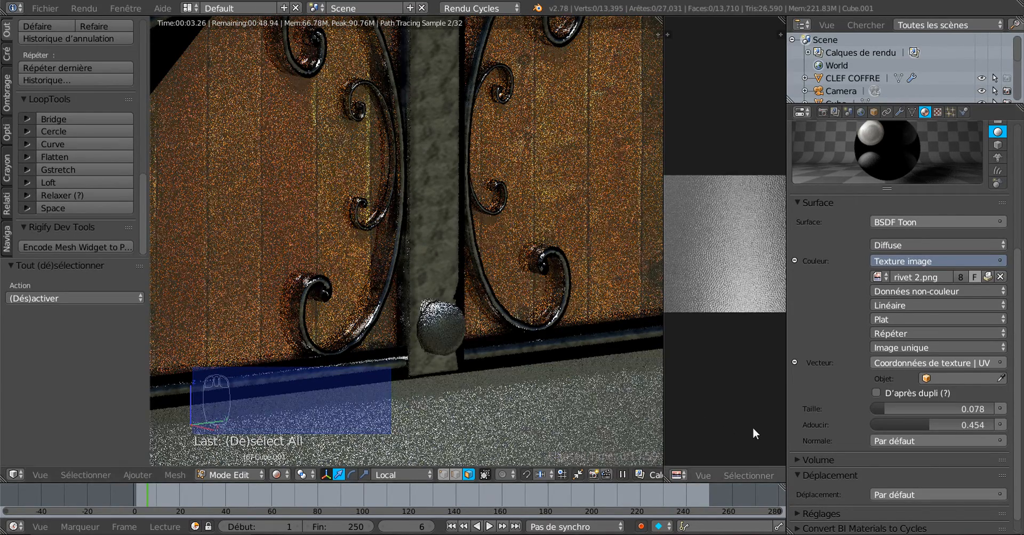
click(920, 288)
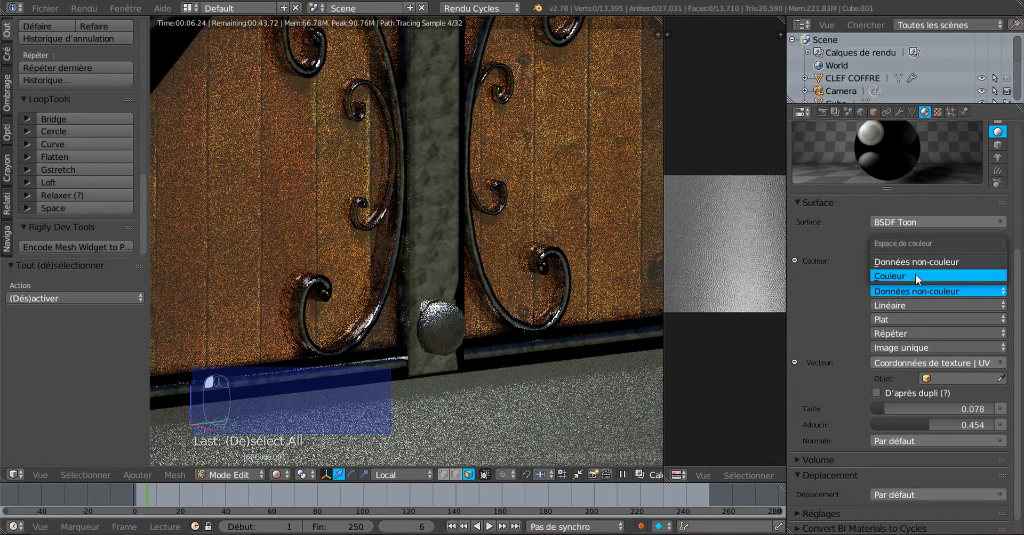
click(915, 274)
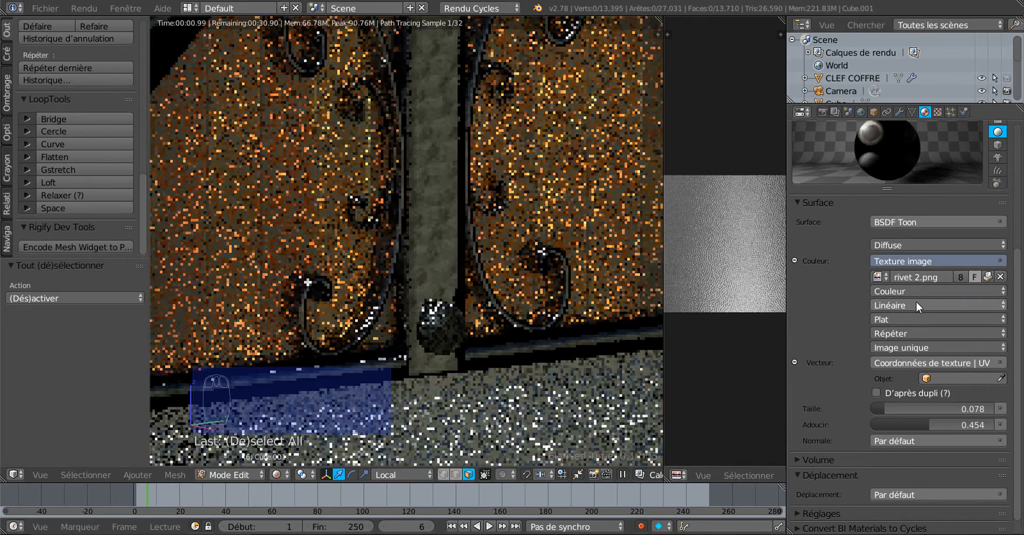
click(916, 305)
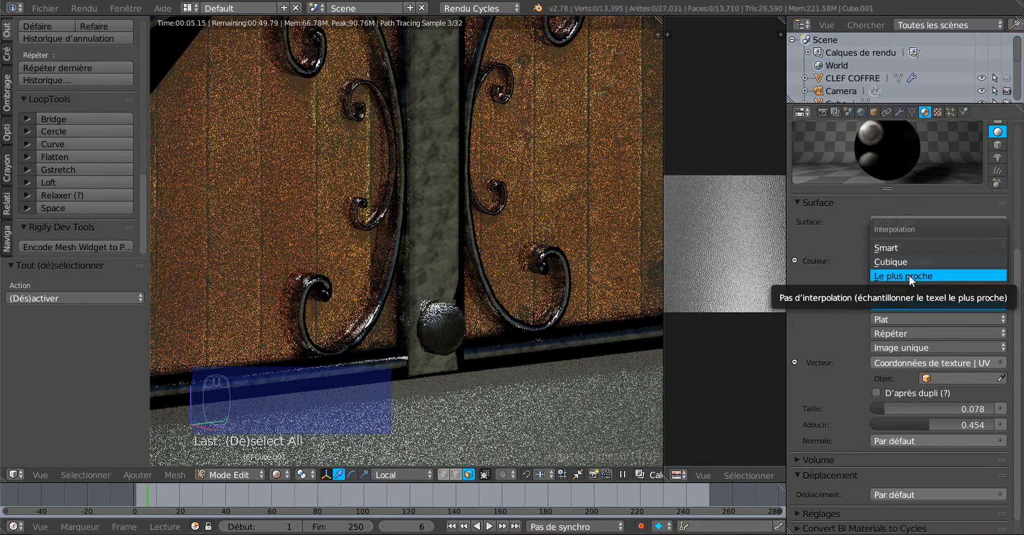
click(890, 261)
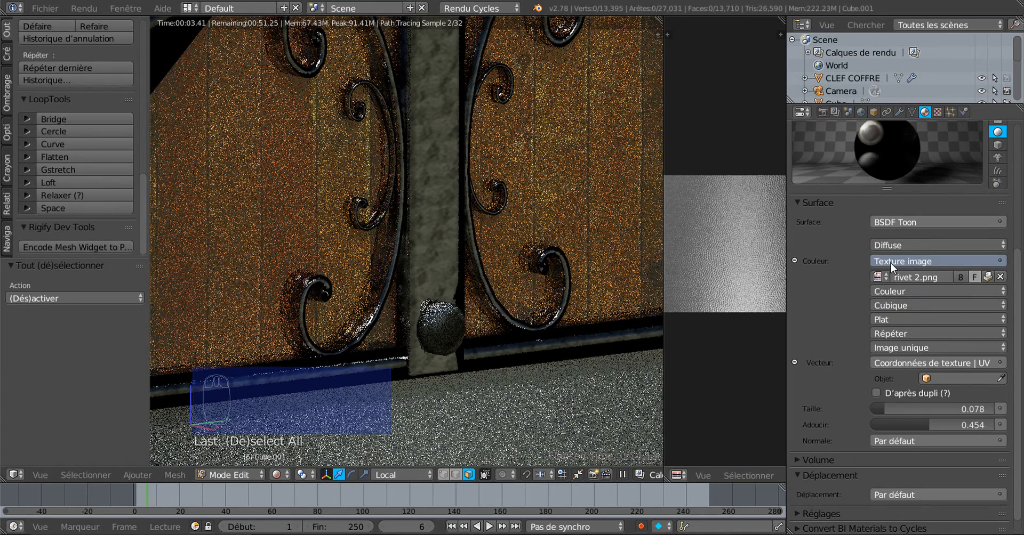
click(914, 305)
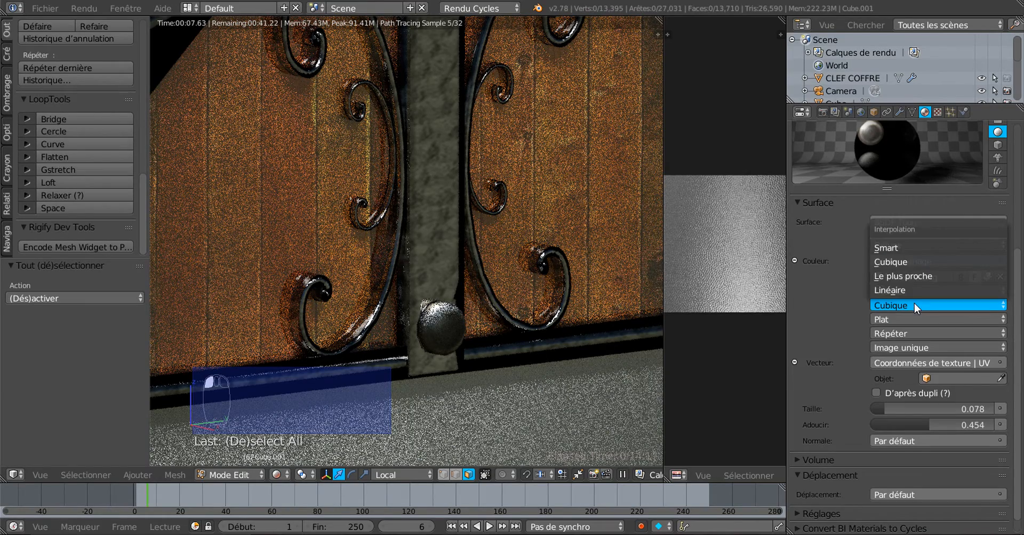
click(914, 290)
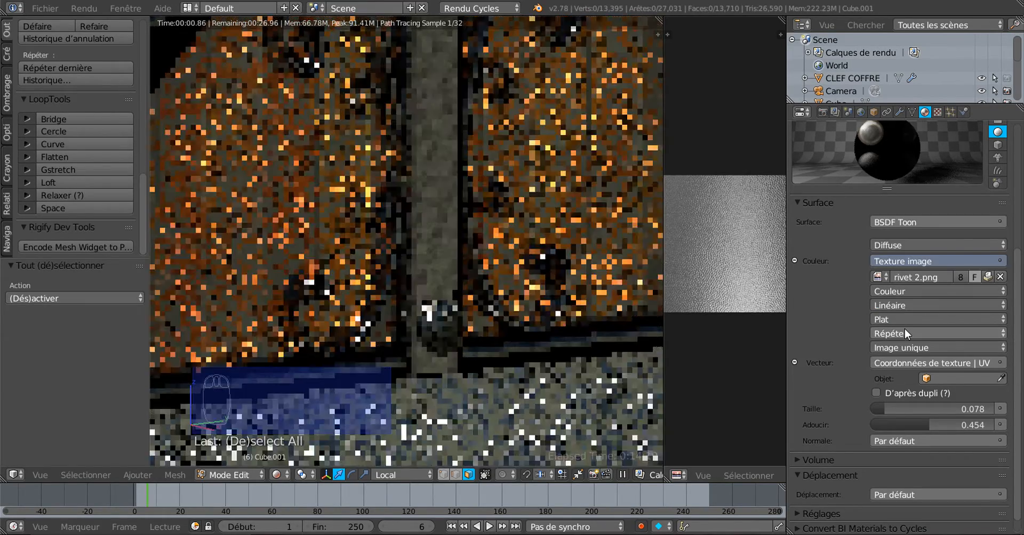
- Try the Étendre and Tronquer extension modes for rivet 2.png on the rendered rivet, and return to Répéter
click(905, 330)
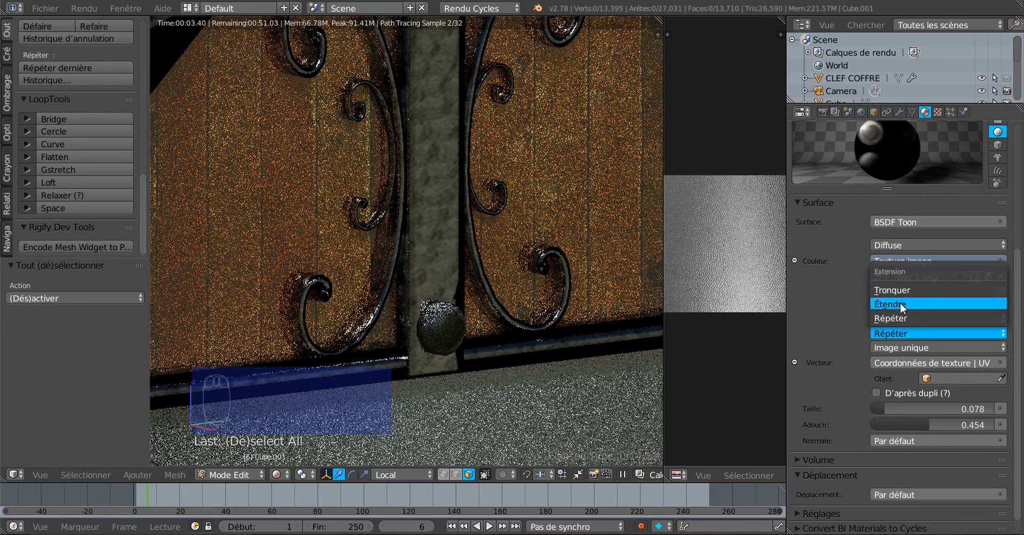
click(899, 303)
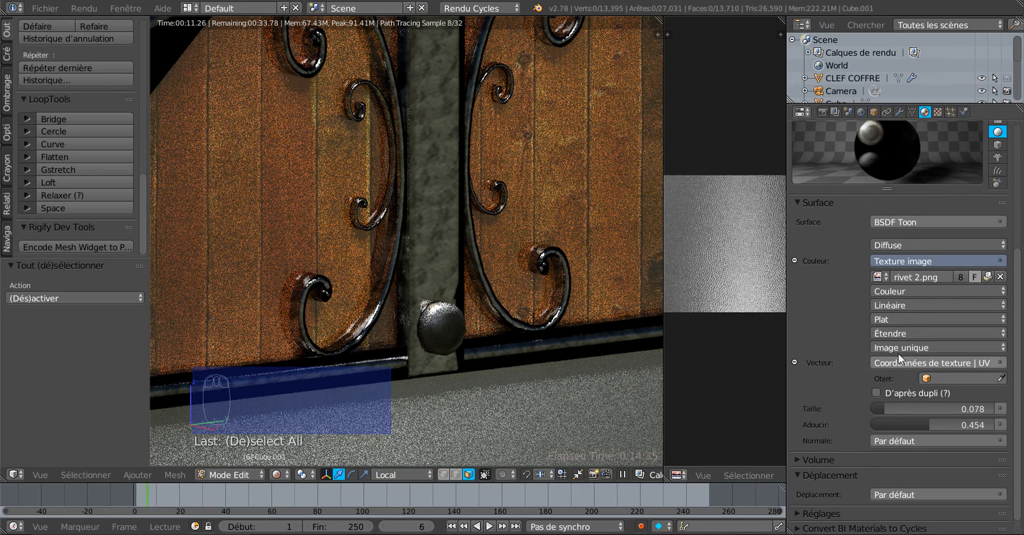
click(901, 333)
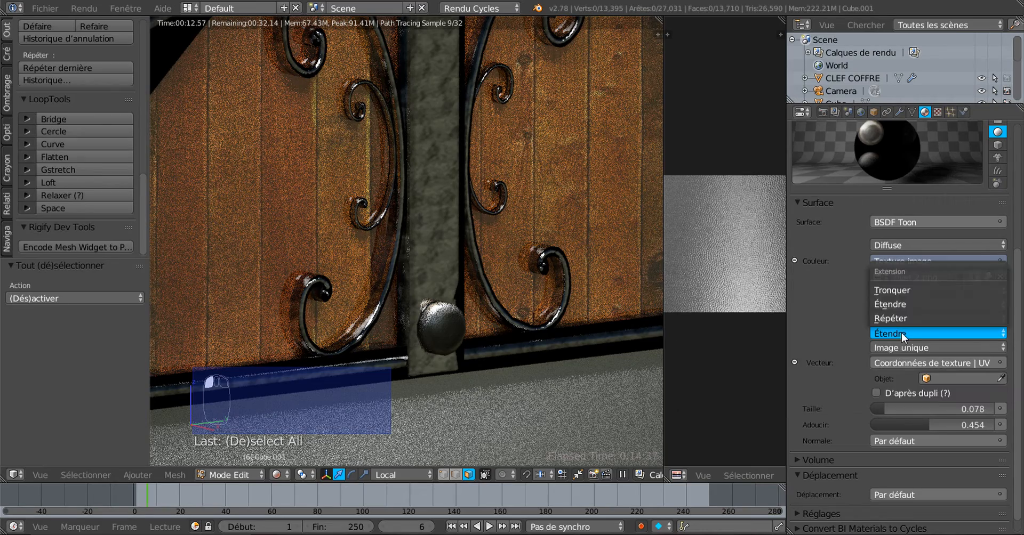
click(901, 289)
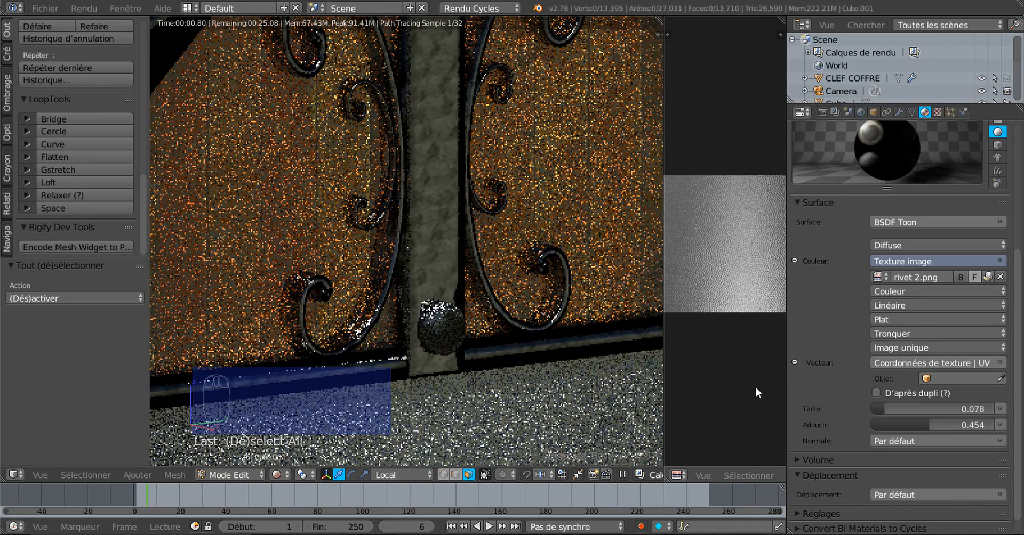
scroll(530, 407, up, 3)
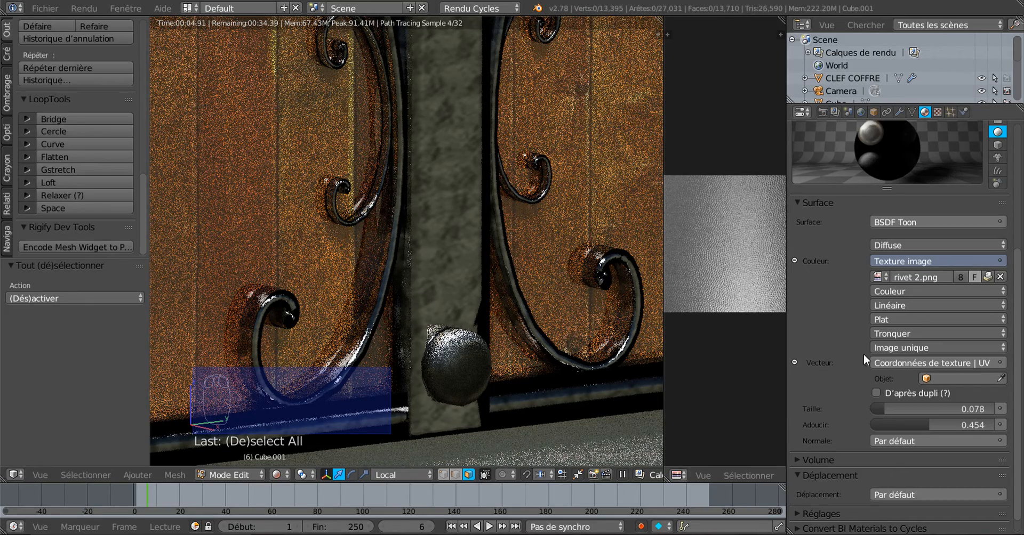
click(927, 332)
click(929, 318)
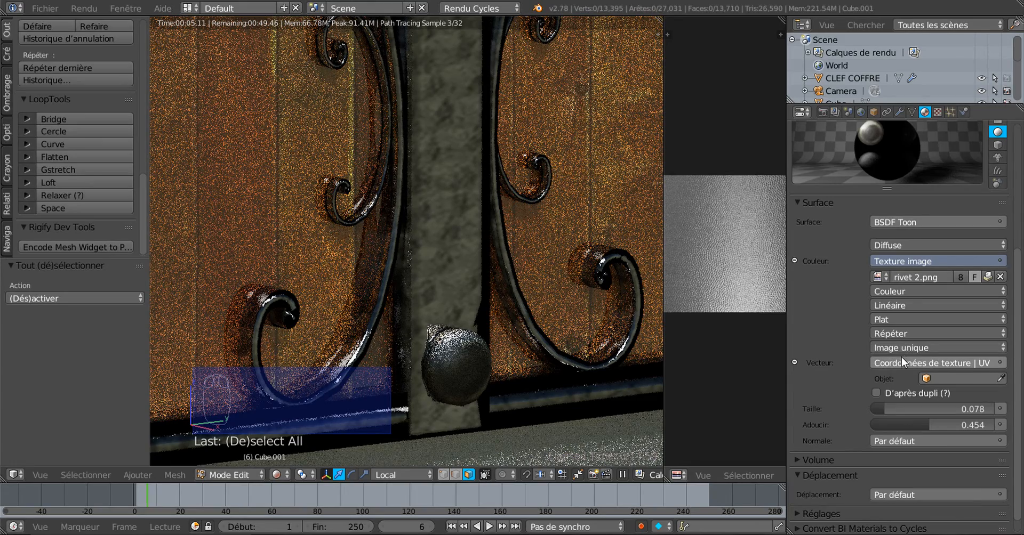
- Compare the Boîte, Sphère and Tube projections of rivet 2.png on the rendered rivet, and return to Plat
click(899, 318)
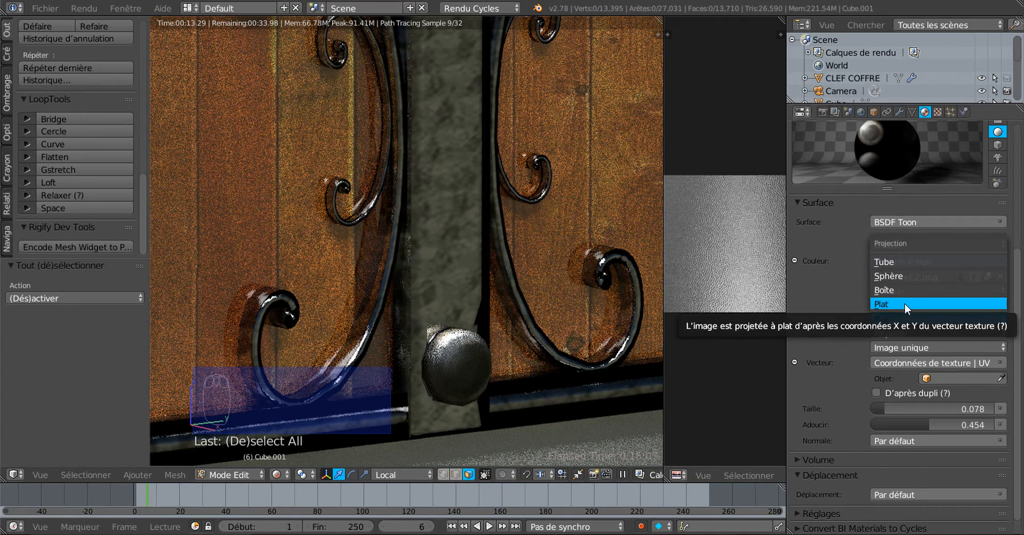
click(906, 290)
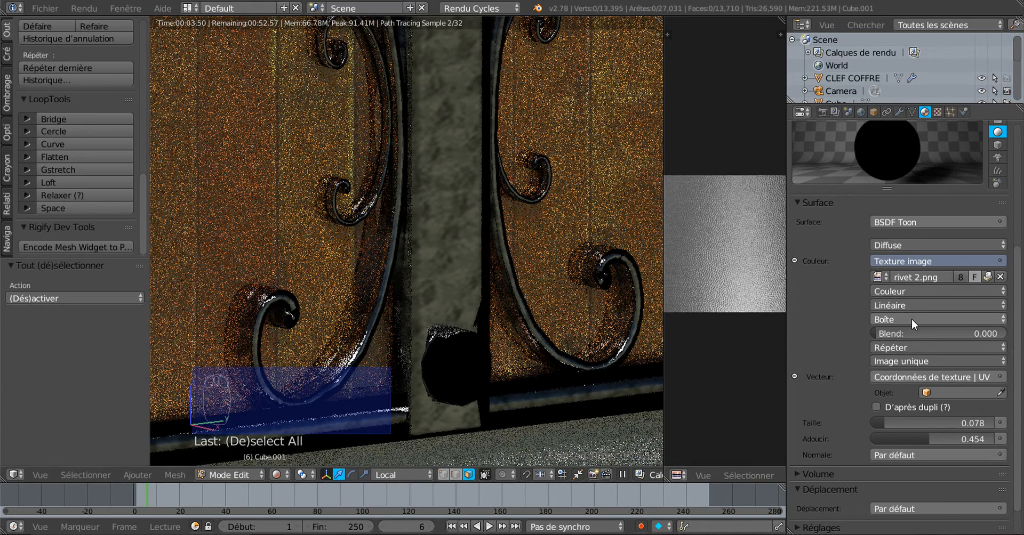
click(911, 318)
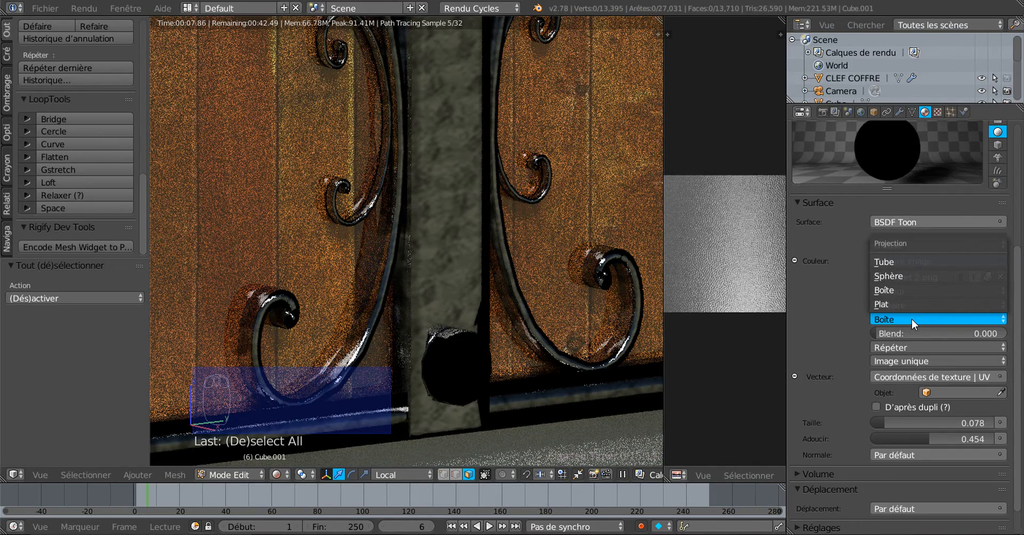
click(909, 276)
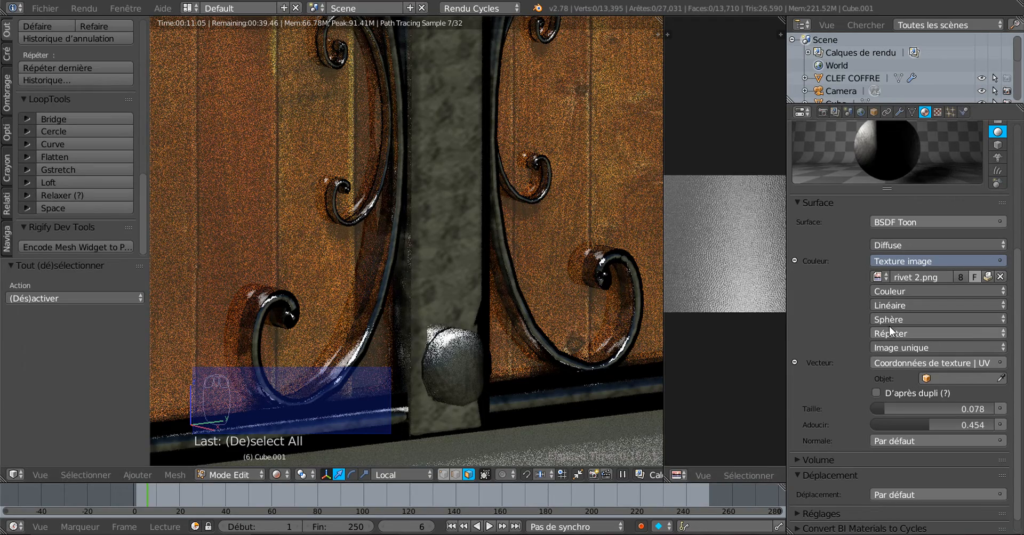
click(923, 319)
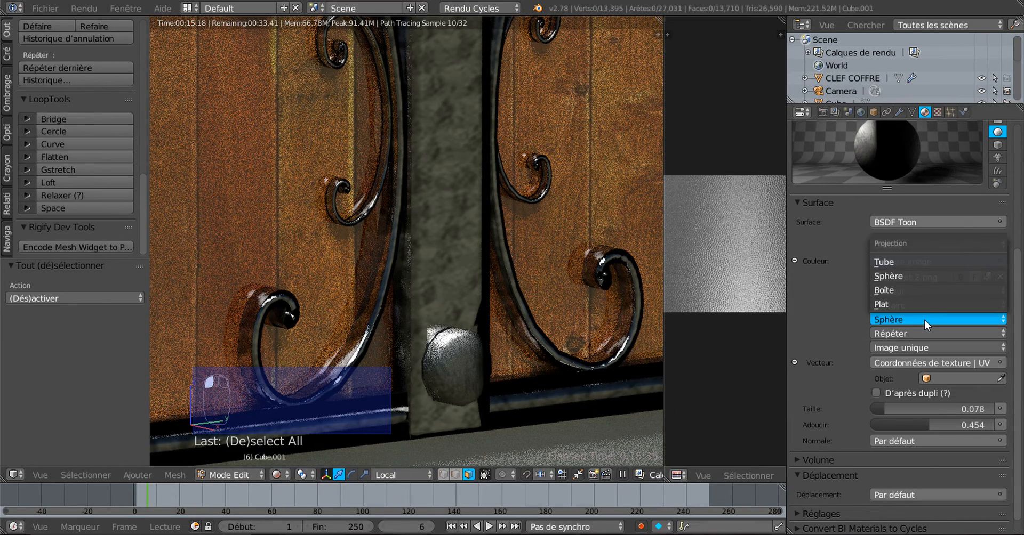
click(929, 262)
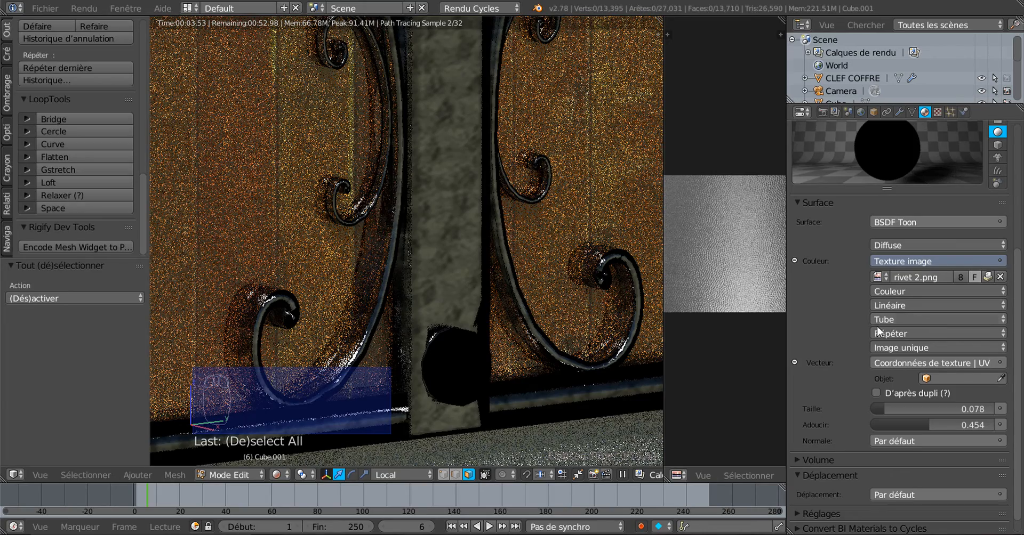
click(919, 319)
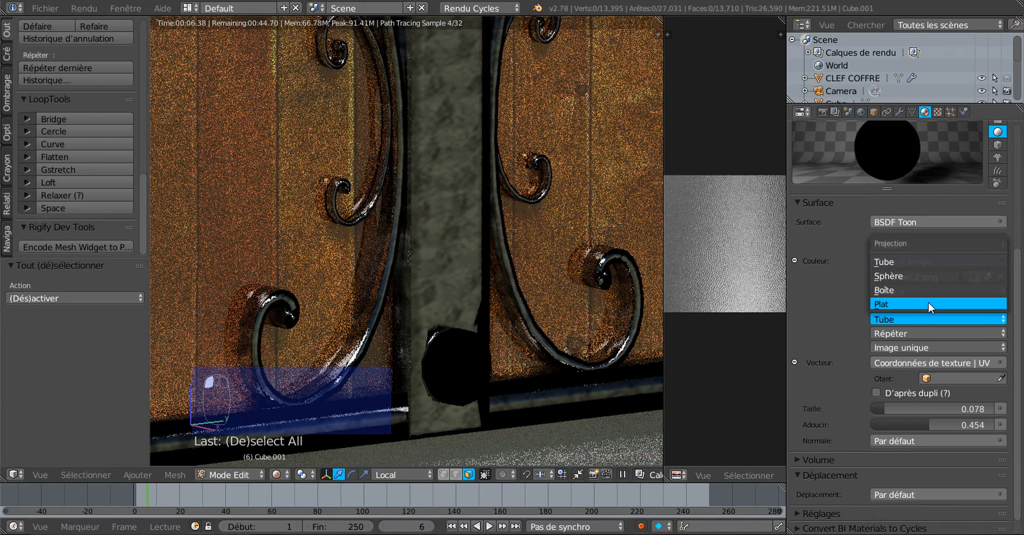
click(928, 304)
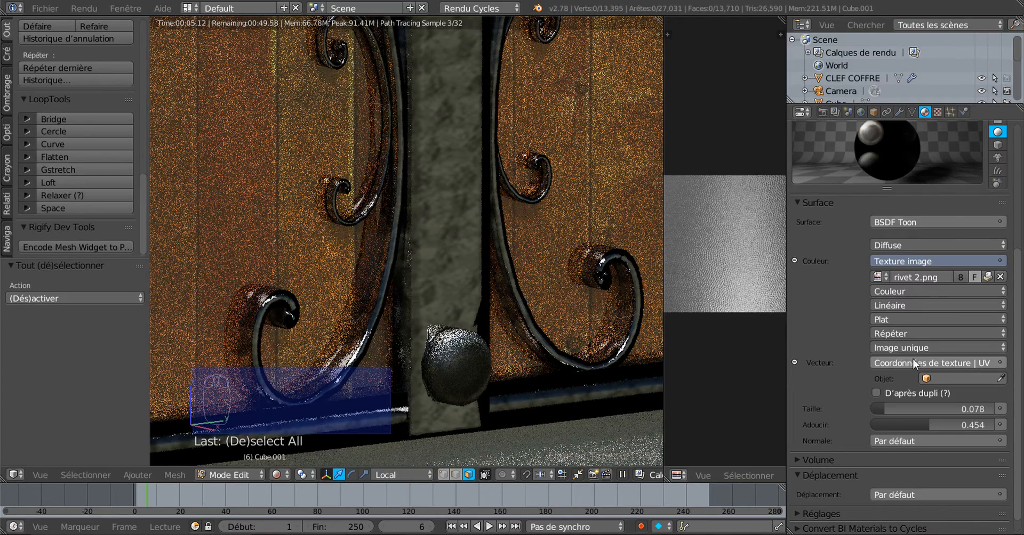
- Try Générée texture coordinates as the image's vector, switch them to Réflexion, and check the rendered rivet up close
click(956, 363)
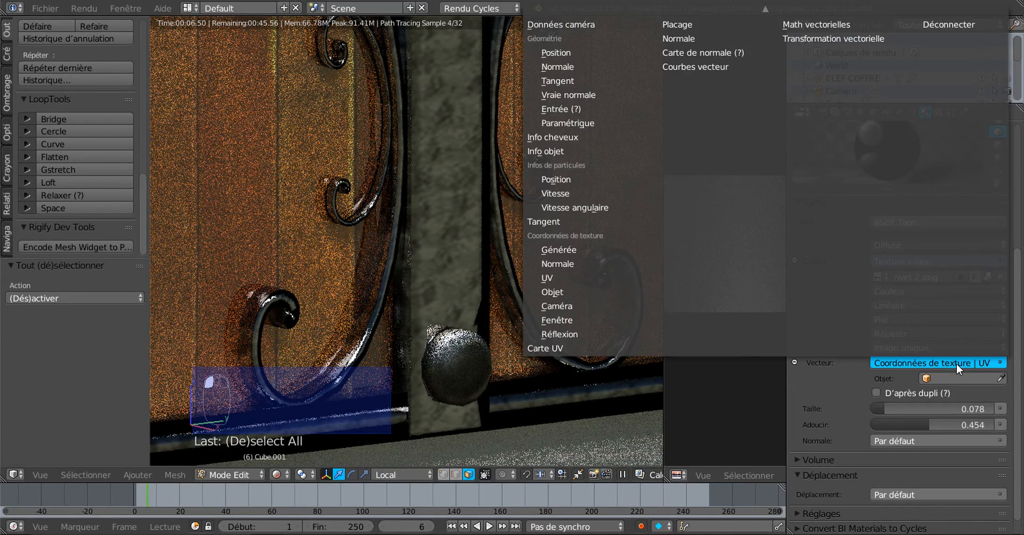
click(590, 247)
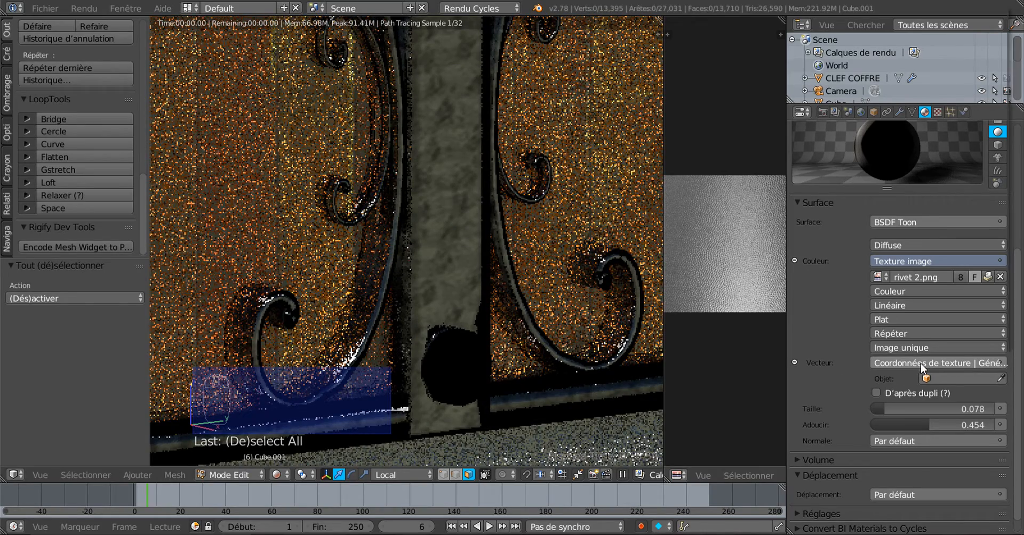
click(920, 363)
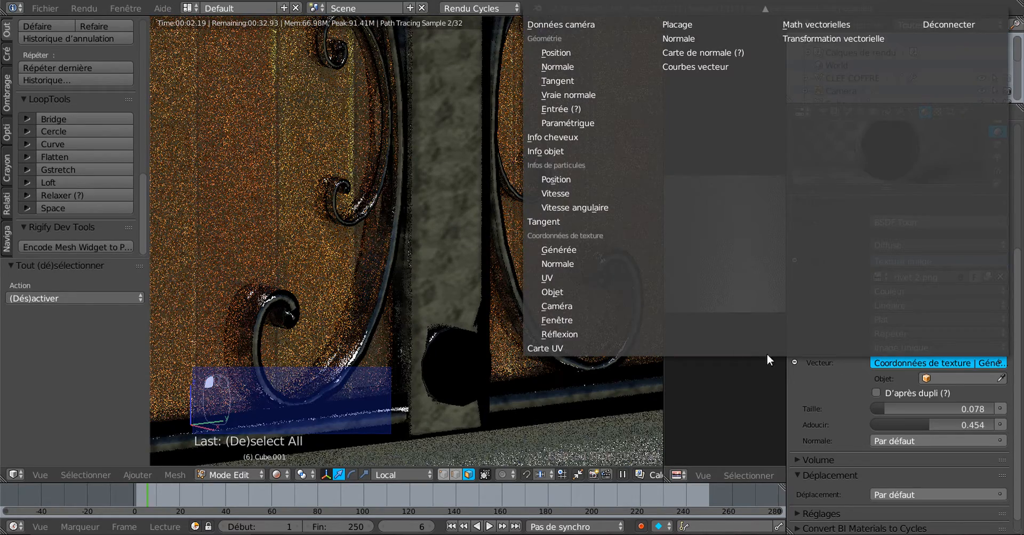
click(598, 333)
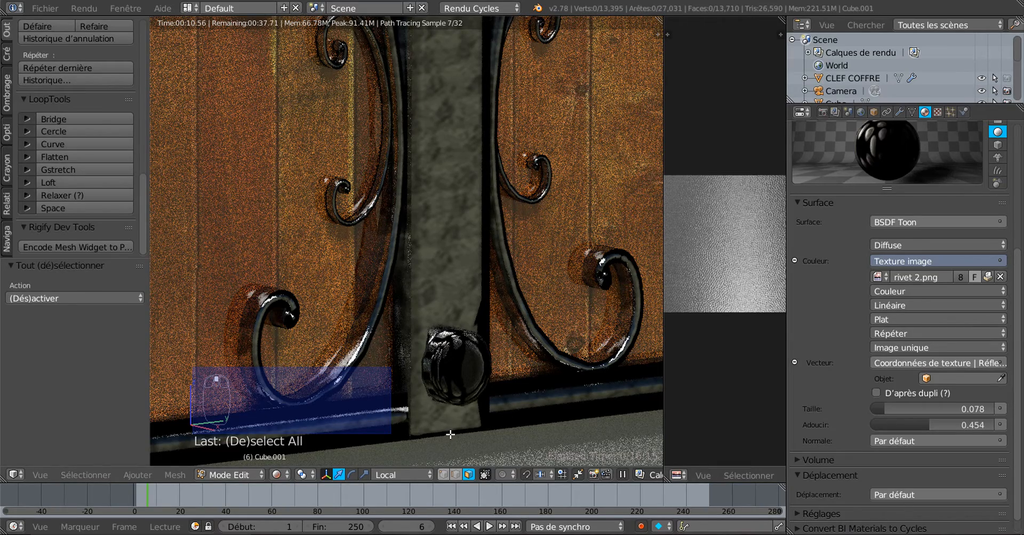
scroll(450, 434, up, 3)
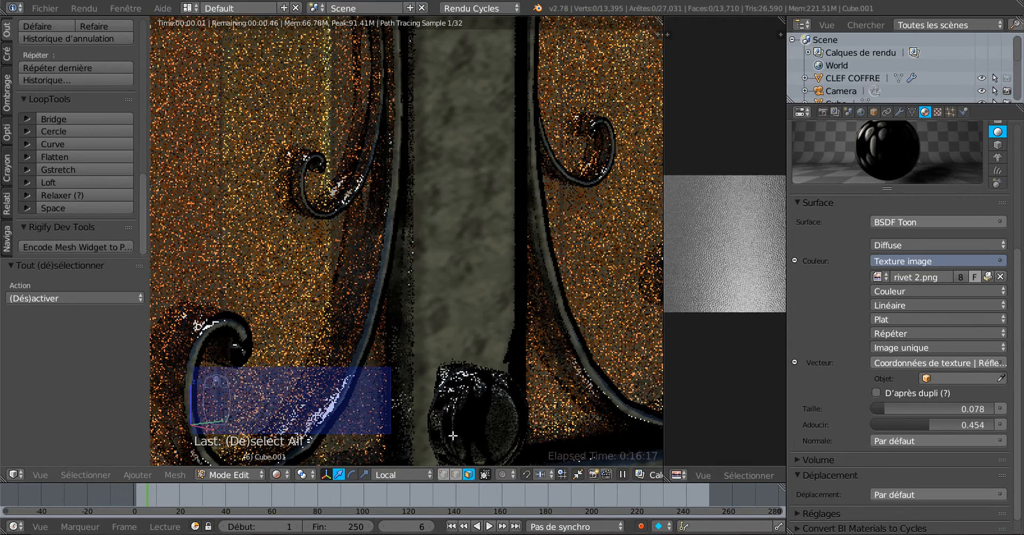
scroll(453, 435, up, 5)
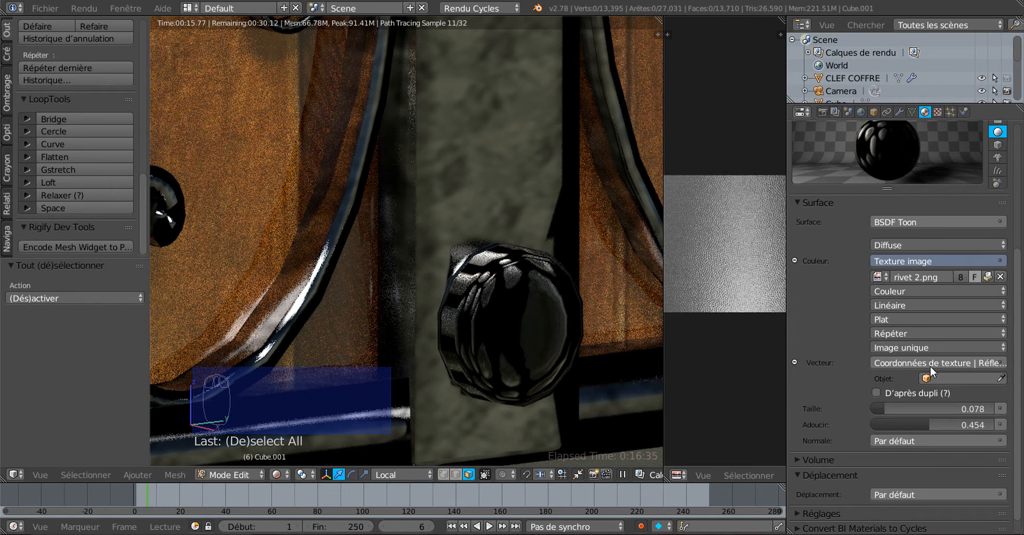
- Set the viewport subdivisions of Cube.001's Subsurf modifier to 1
click(900, 112)
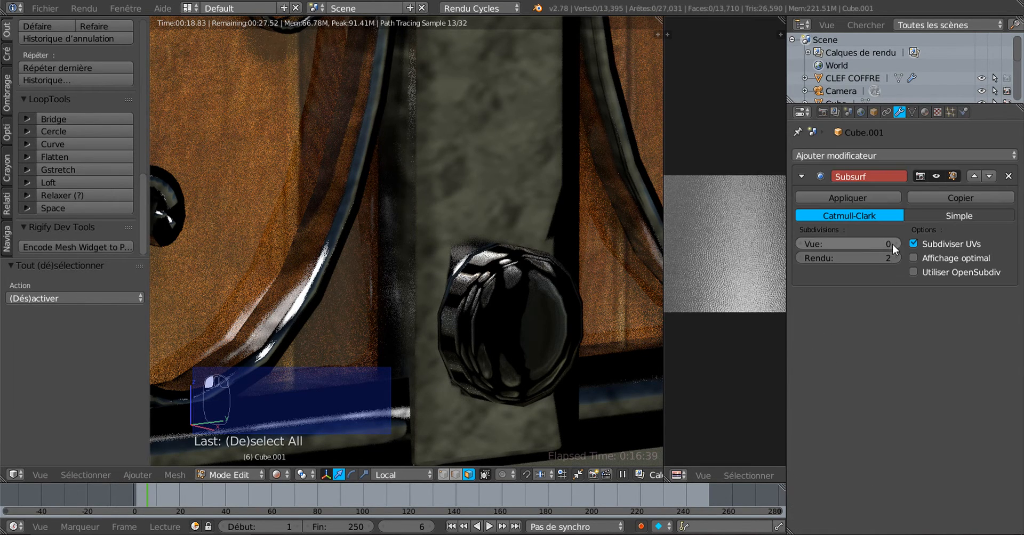
click(895, 244)
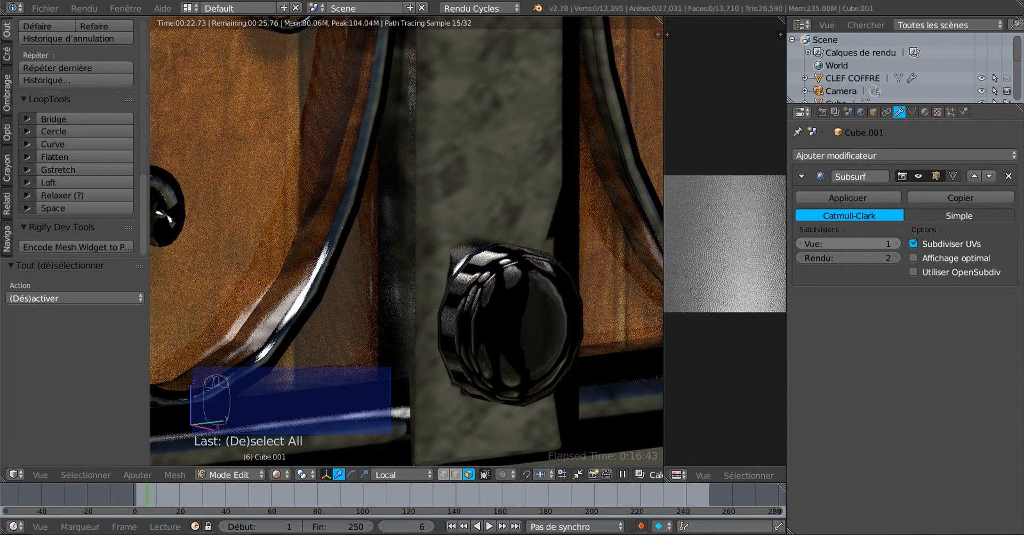
- Try 2 viewport subdivisions on Cube.001's Subsurf modifier, and lower them to 0
click(895, 244)
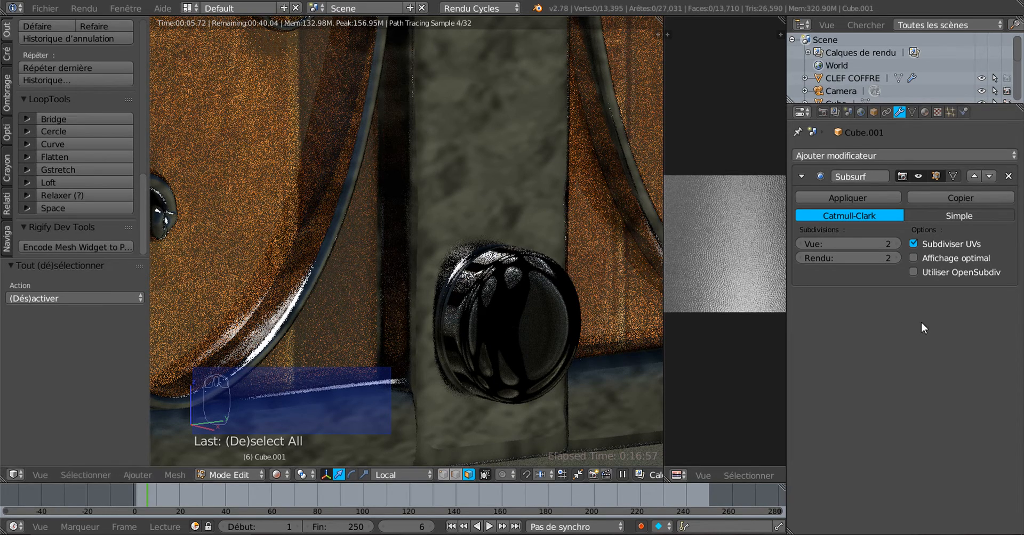
click(804, 244)
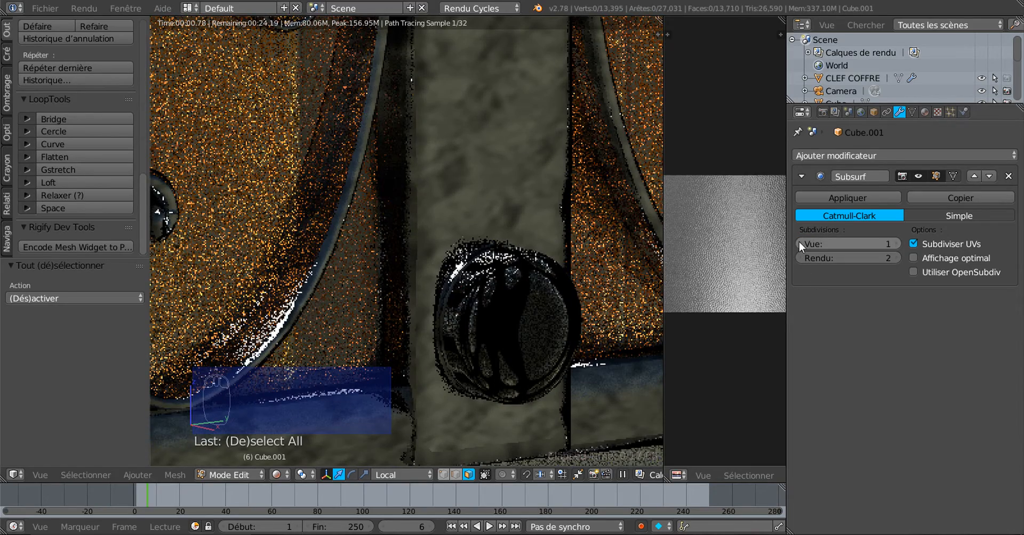
click(799, 244)
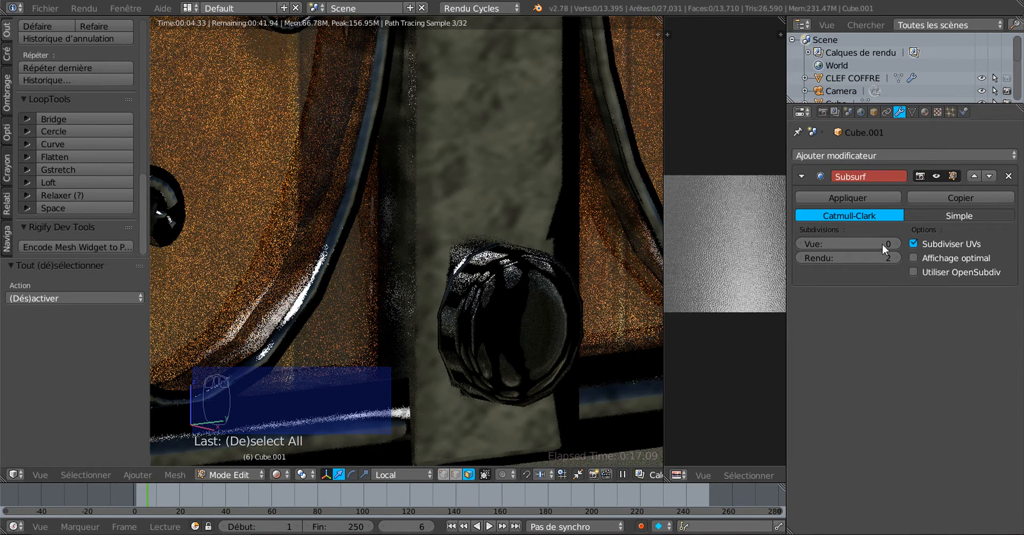
- Try Fenêtre texture coordinates as the vector of rivet 2.png, and switch them to Caméra
click(925, 111)
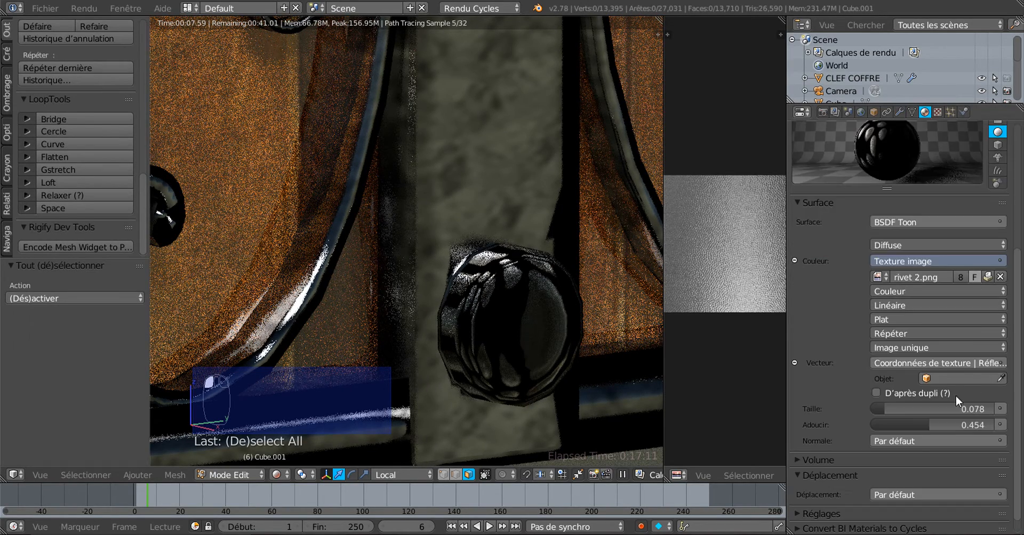
click(958, 363)
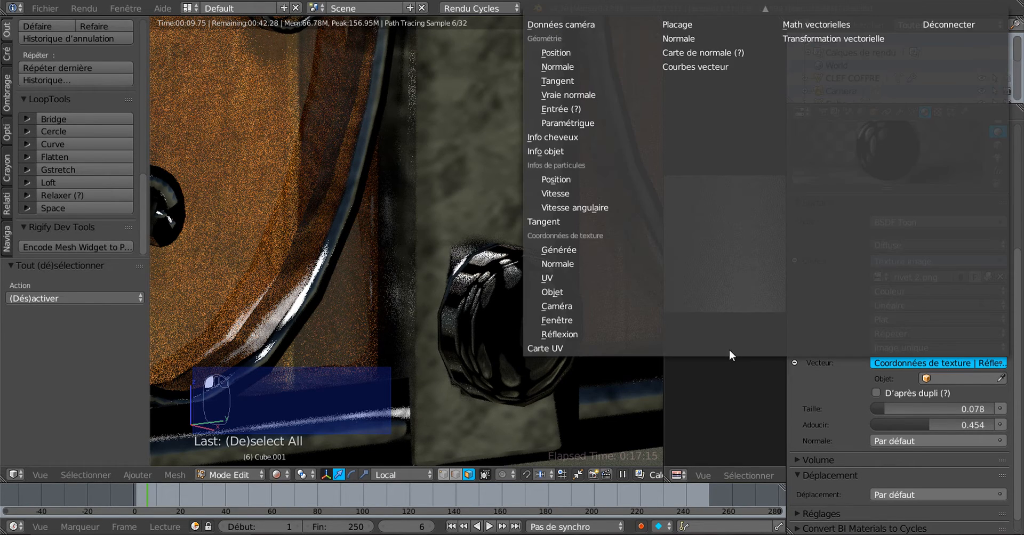
click(577, 318)
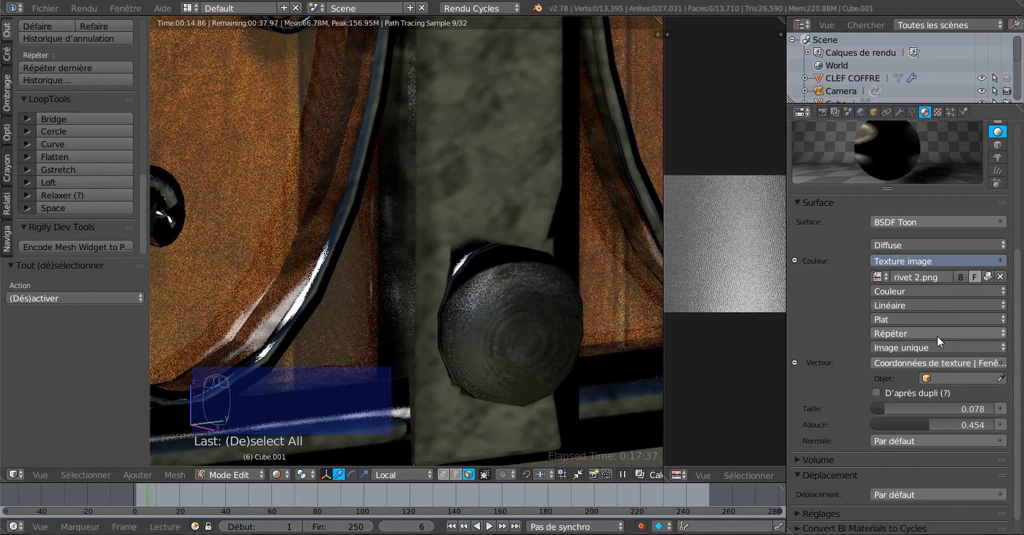
click(922, 364)
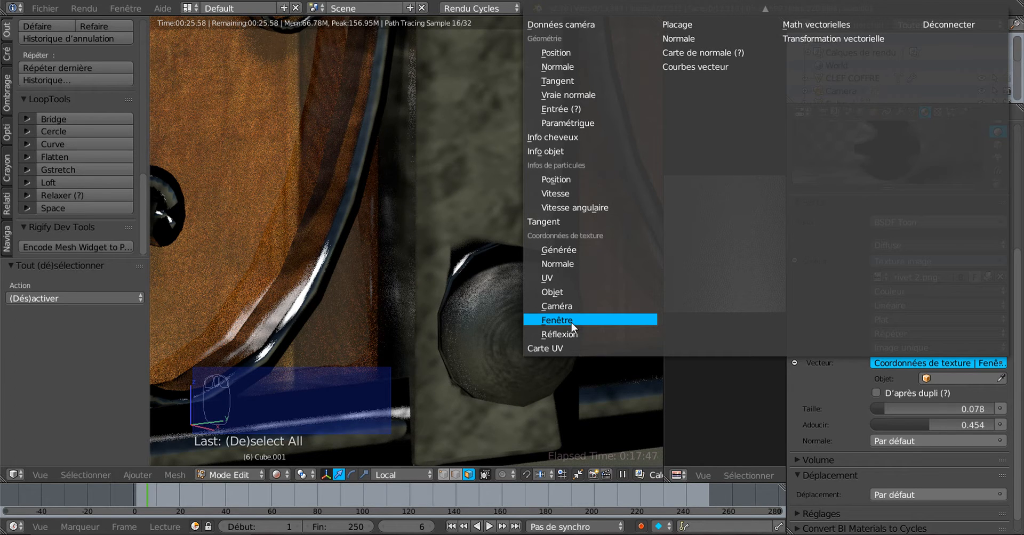
click(572, 305)
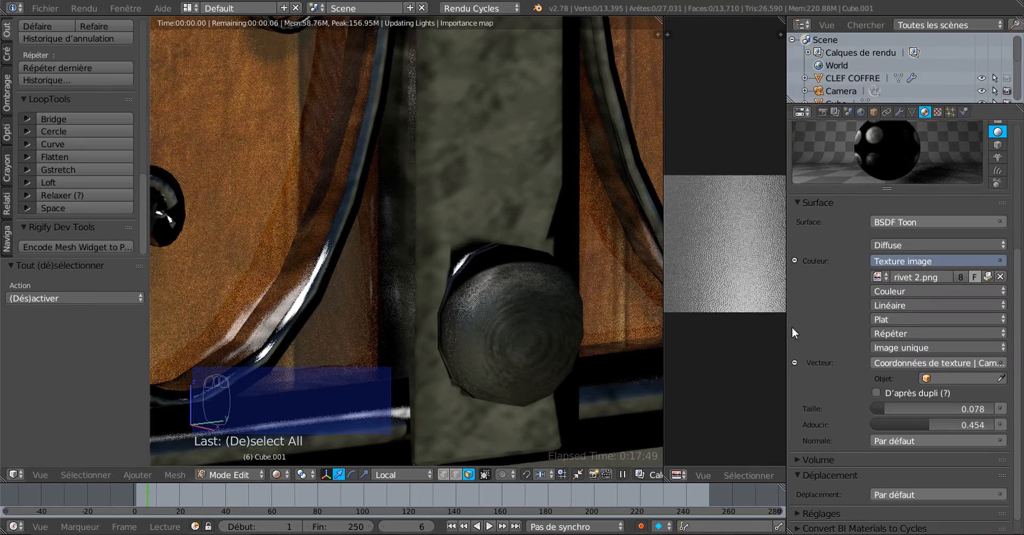
- Examine how rivet 2.png maps onto the rendered rivet with Caméra coordinates, from several distances and angles around the chest
scroll(648, 352, down, 2)
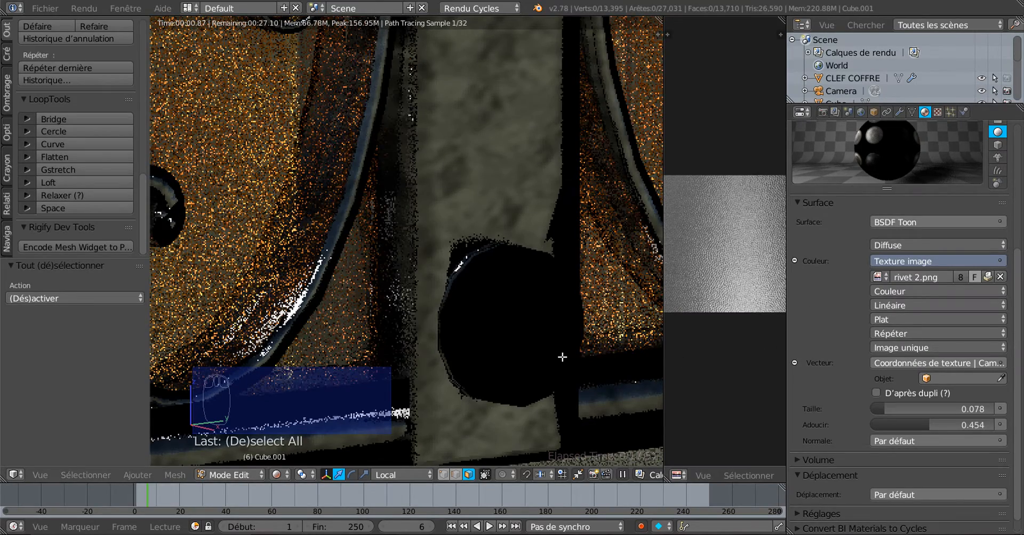
scroll(560, 358, down, 3)
scroll(566, 357, down, 1)
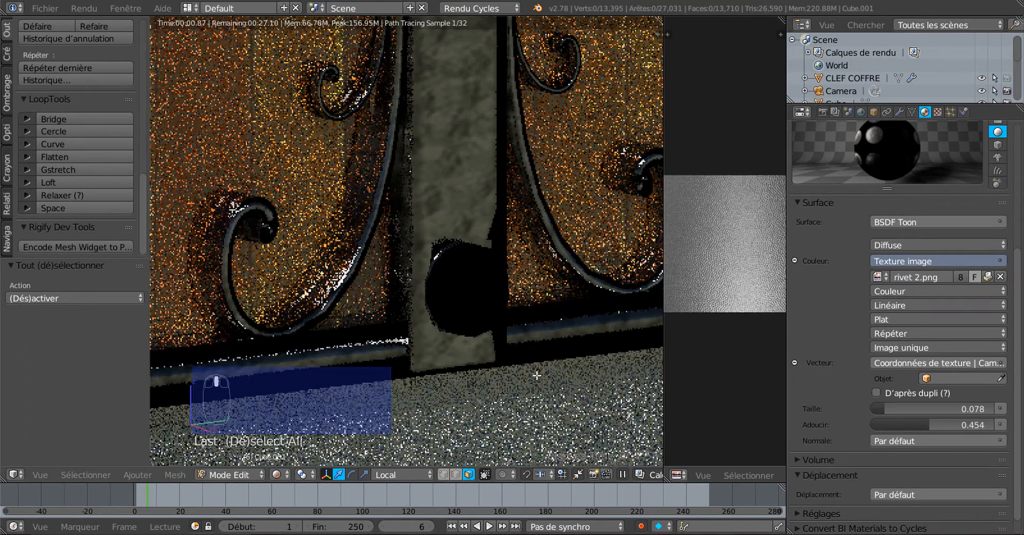
scroll(535, 368, up, 4)
scroll(535, 369, down, 4)
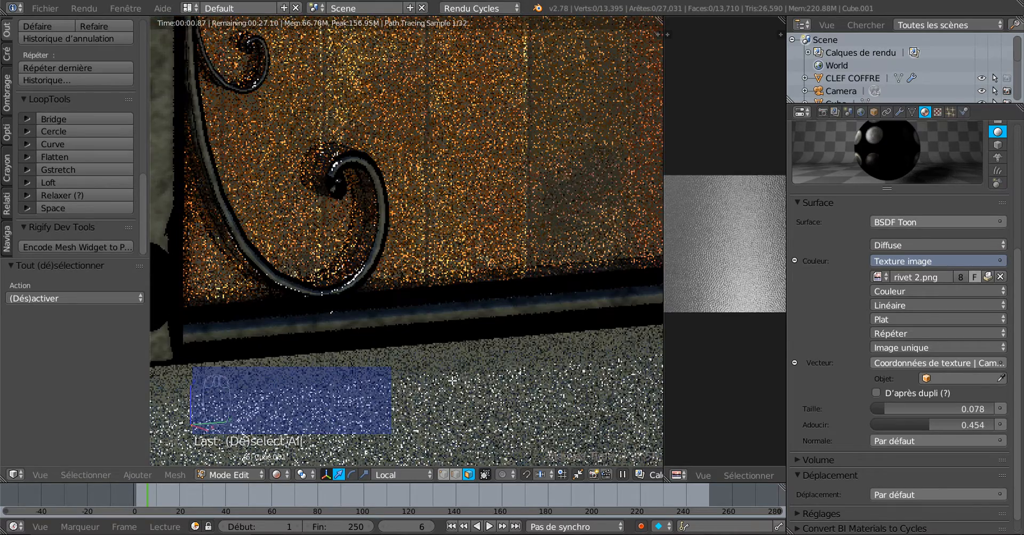
scroll(457, 382, up, 3)
scroll(461, 384, down, 2)
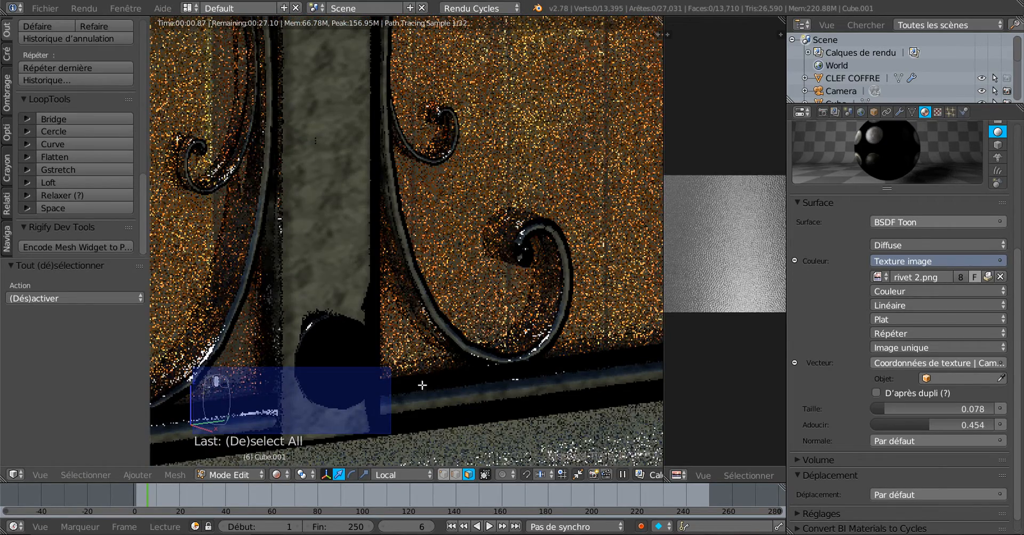
scroll(423, 384, up, 2)
scroll(505, 332, down, 2)
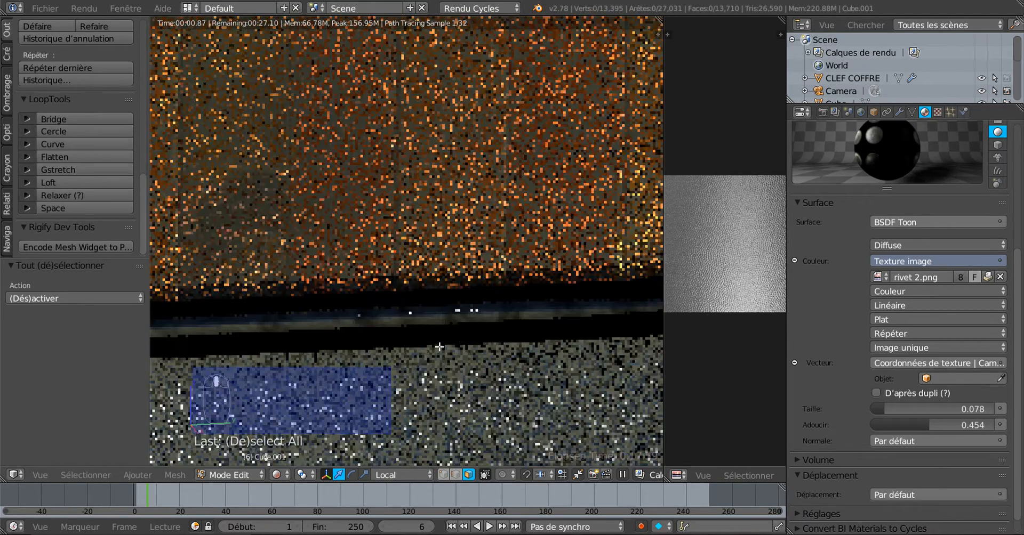
scroll(458, 337, up, 4)
scroll(617, 341, down, 2)
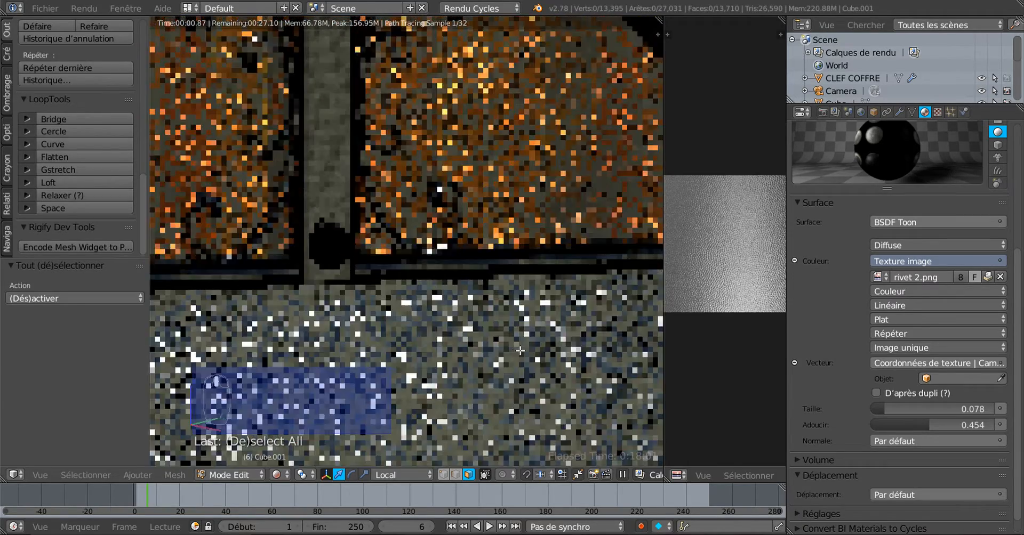
scroll(394, 357, up, 3)
scroll(394, 357, down, 3)
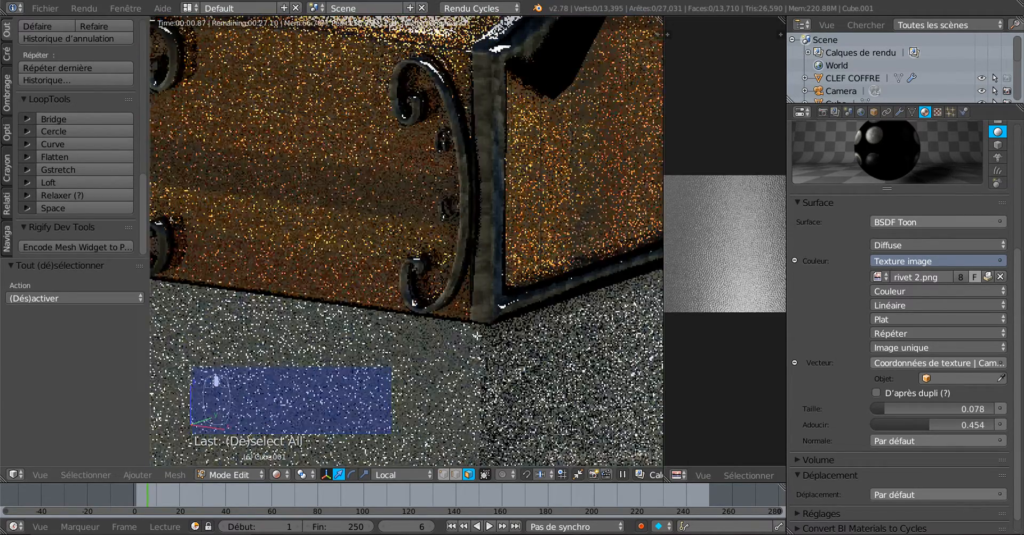
scroll(508, 307, up, 4)
scroll(508, 307, down, 2)
scroll(437, 338, up, 3)
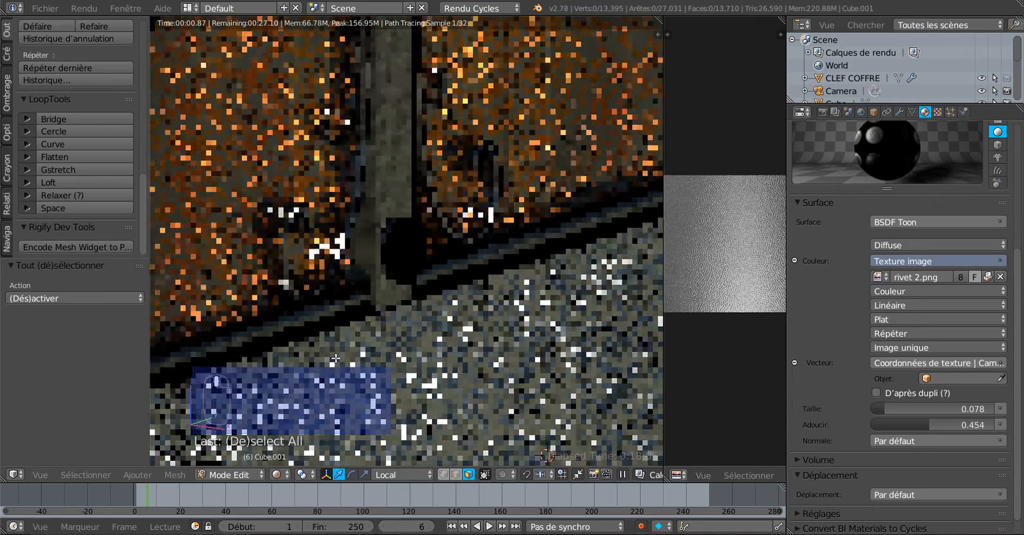
scroll(437, 338, up, 2)
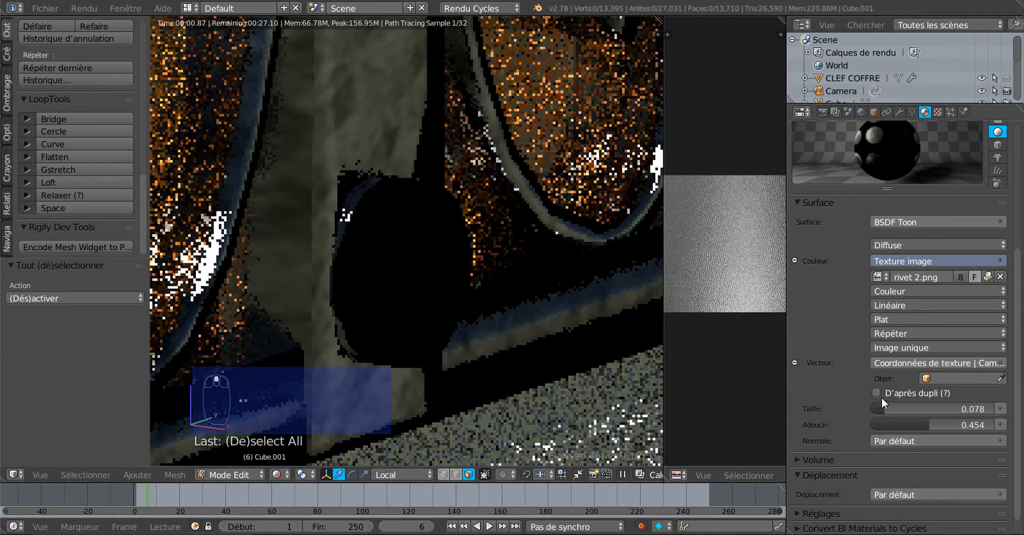
- Try Objet texture coordinates as the image's vector, switch them to Normale, and check the rendered rivet up close
click(959, 364)
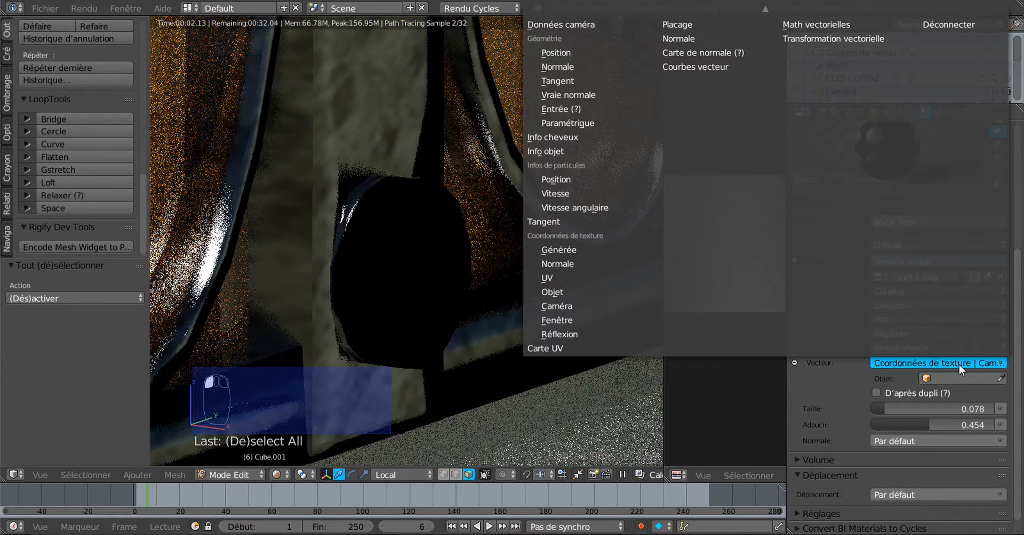
click(573, 292)
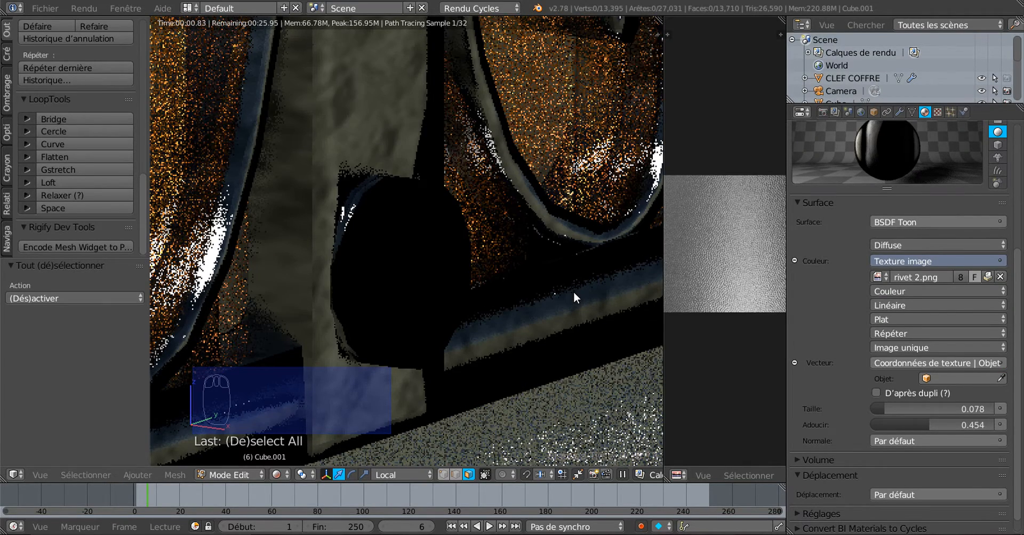
click(934, 362)
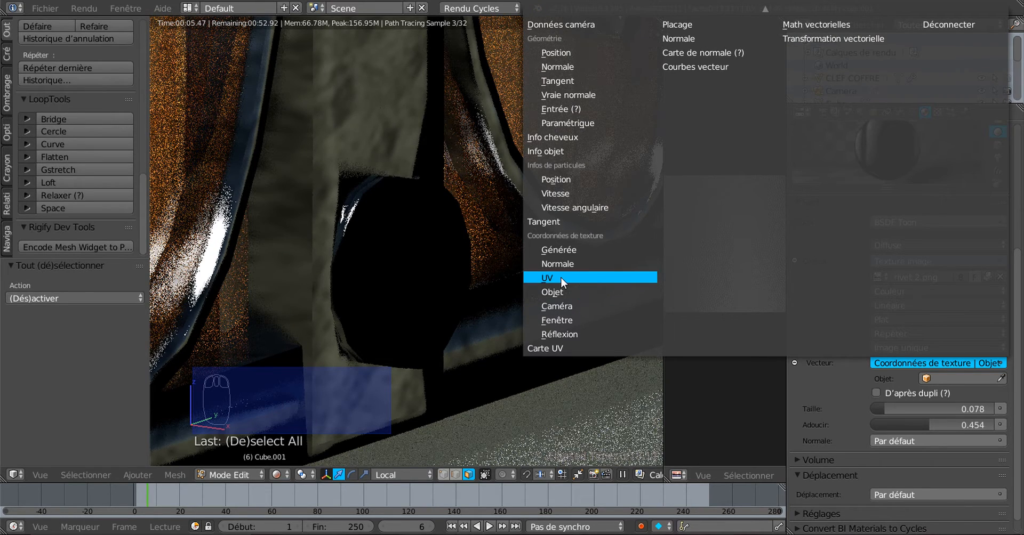
click(574, 263)
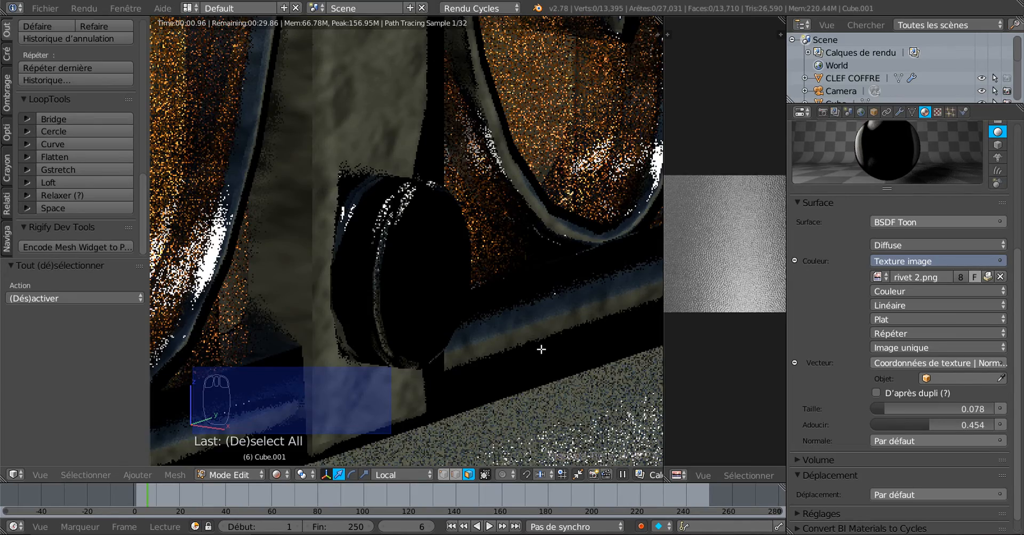
scroll(541, 349, up, 8)
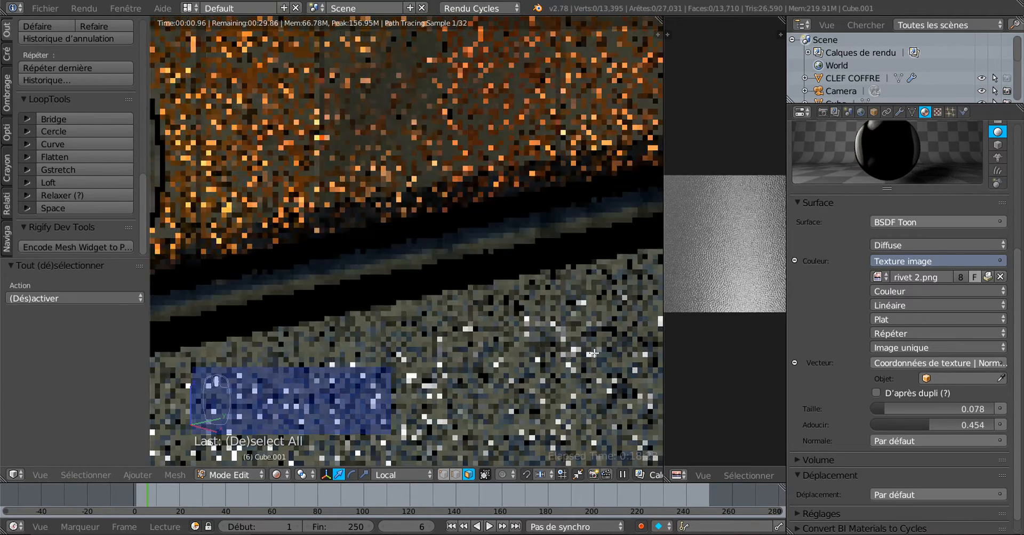
scroll(594, 353, down, 6)
scroll(535, 305, up, 4)
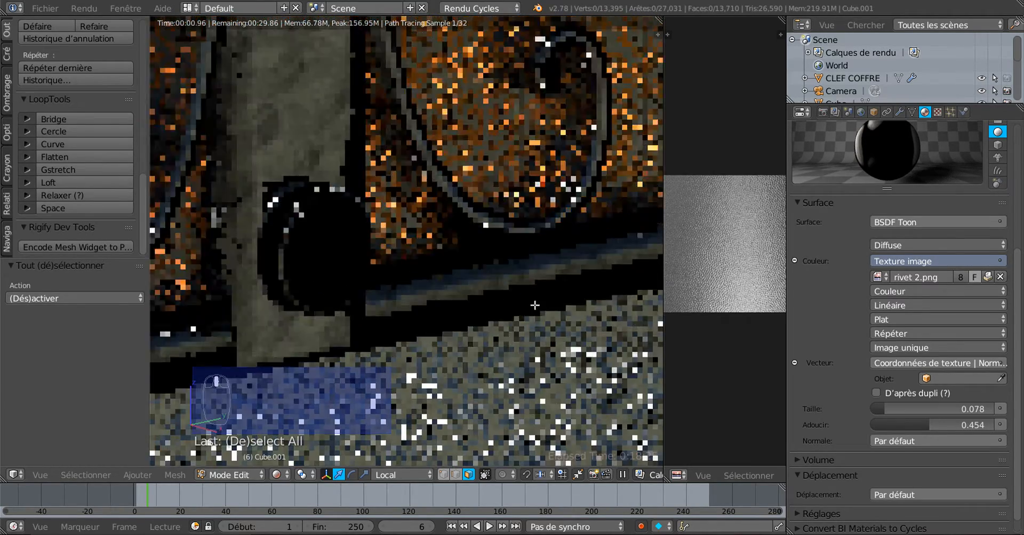
shift+middle_drag(339, 300, 459, 298)
scroll(457, 294, up, 2)
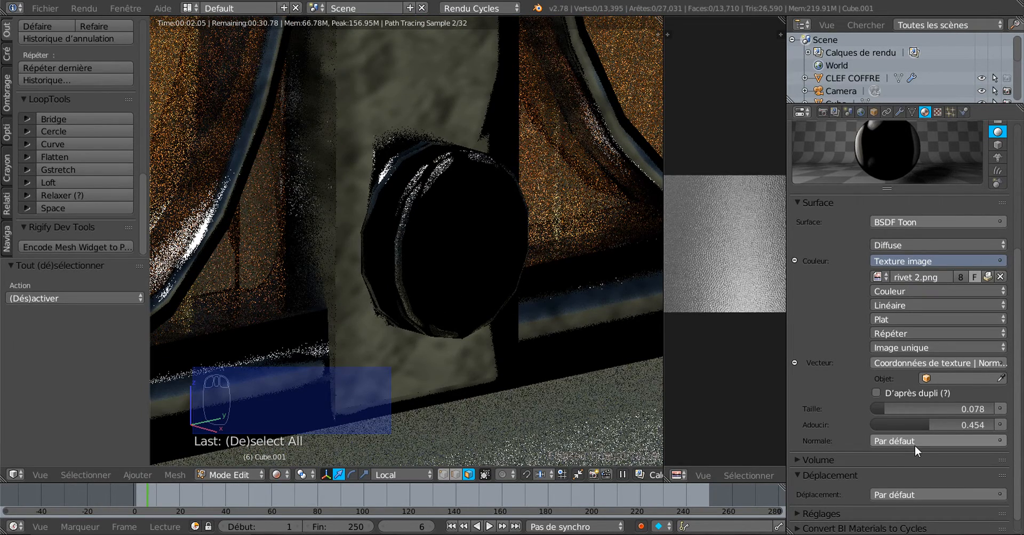
scroll(556, 381, down, 3)
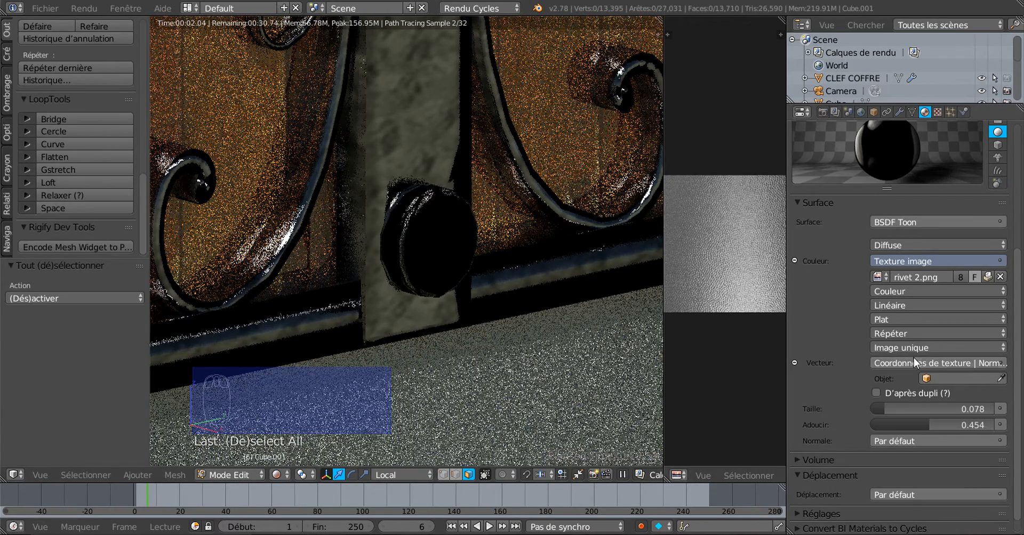
- Set the vector of rivet 2.png to UV texture coordinates and check the rendered rivet
click(913, 363)
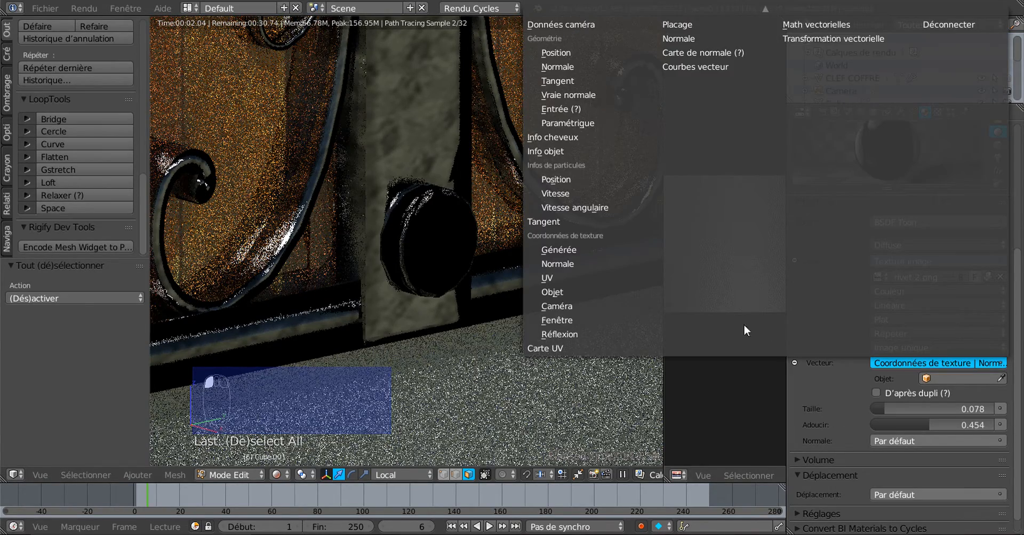
click(578, 279)
scroll(578, 280, down, 6)
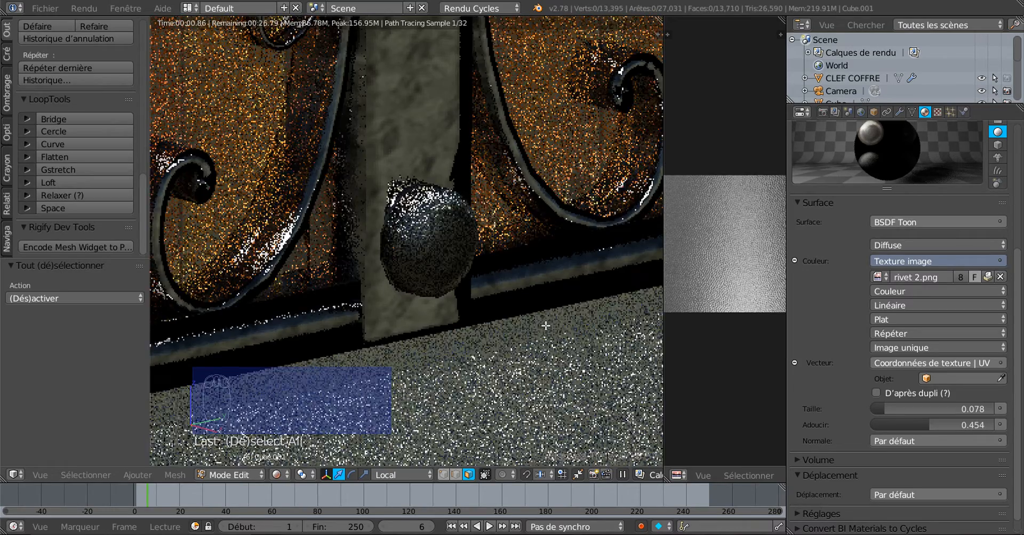
scroll(392, 278, up, 3)
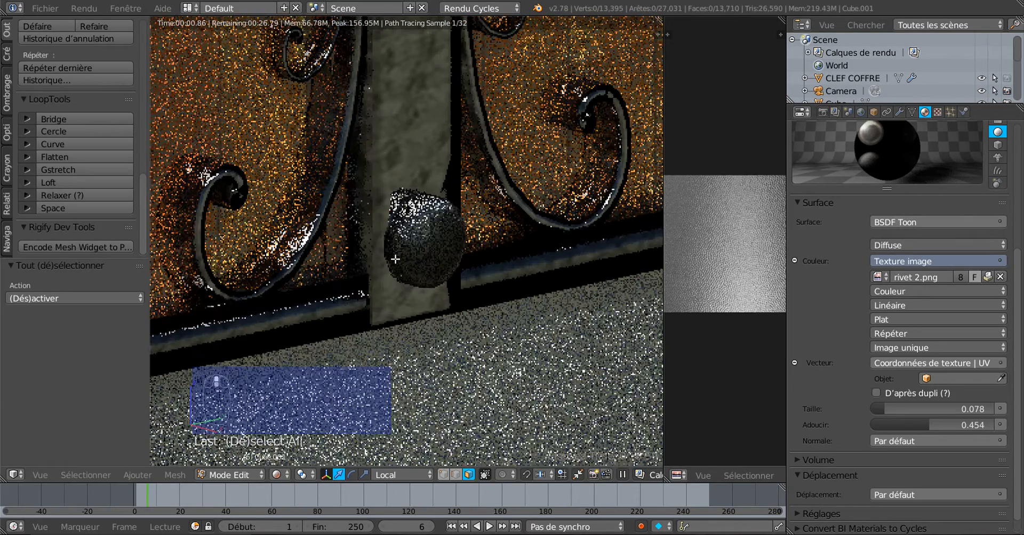
- Return to Object mode, set the viewport subdivisions of Cube.001's Subsurf modifier to 2, and check the rendered chest
key(Tab)
scroll(395, 258, up, 4)
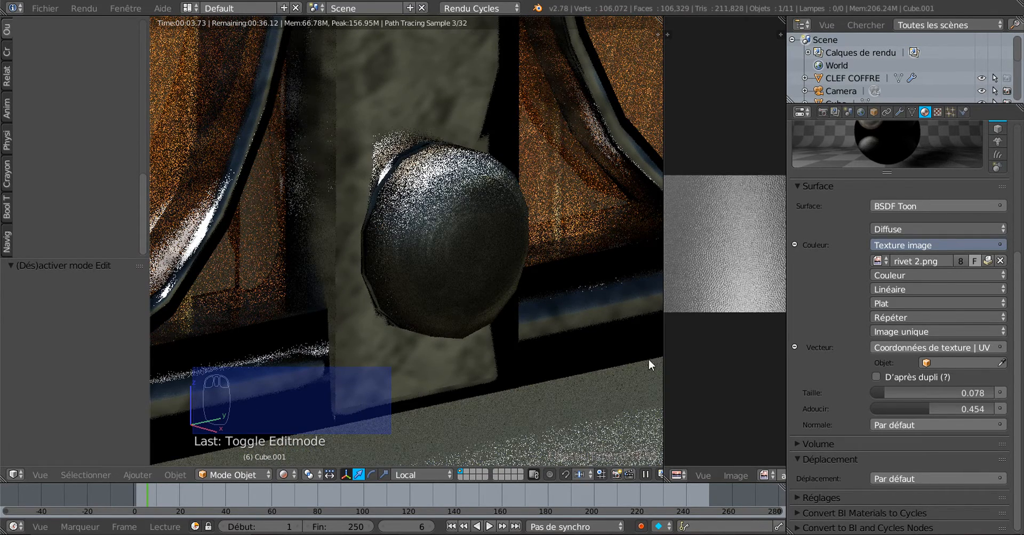
click(899, 112)
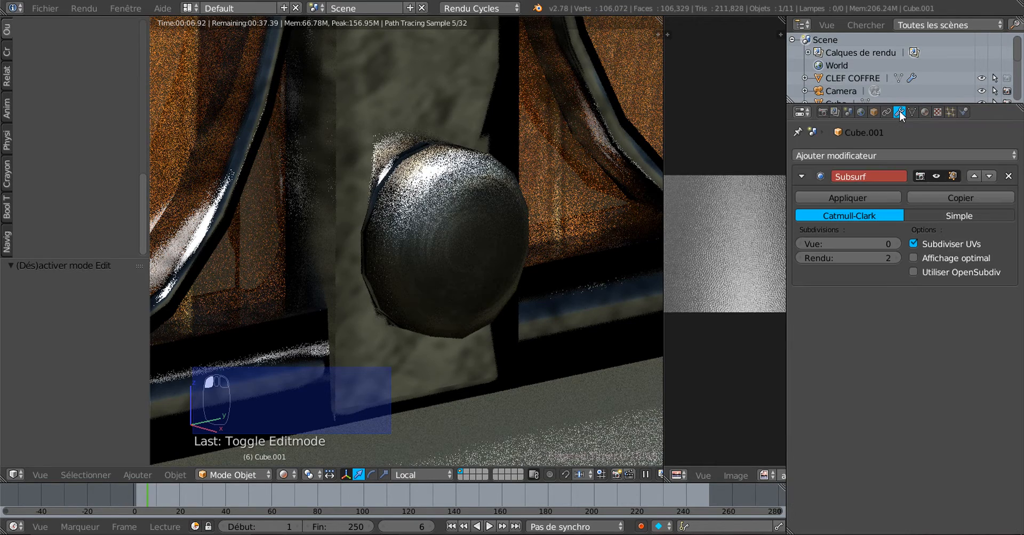
click(893, 243)
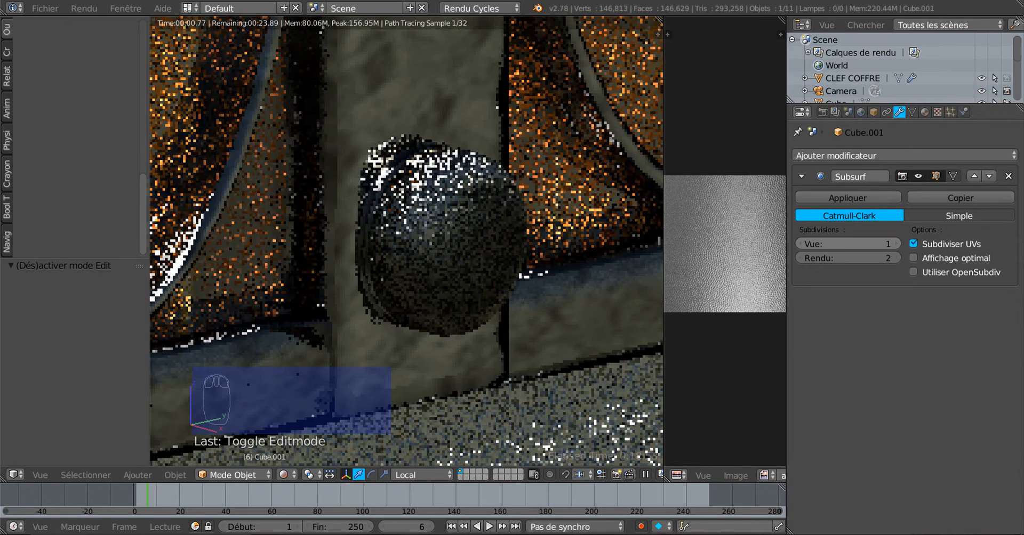
click(894, 243)
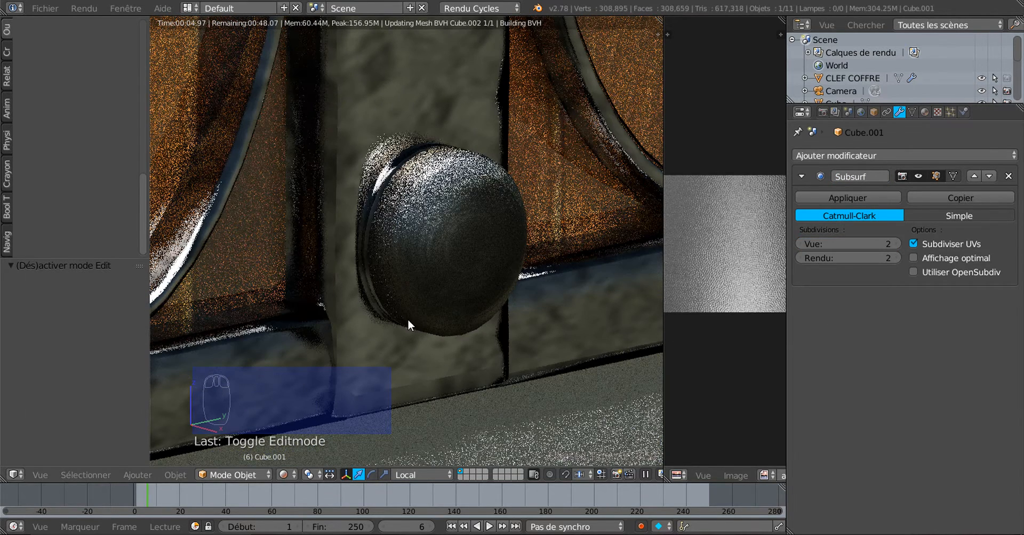
scroll(410, 368, down, 6)
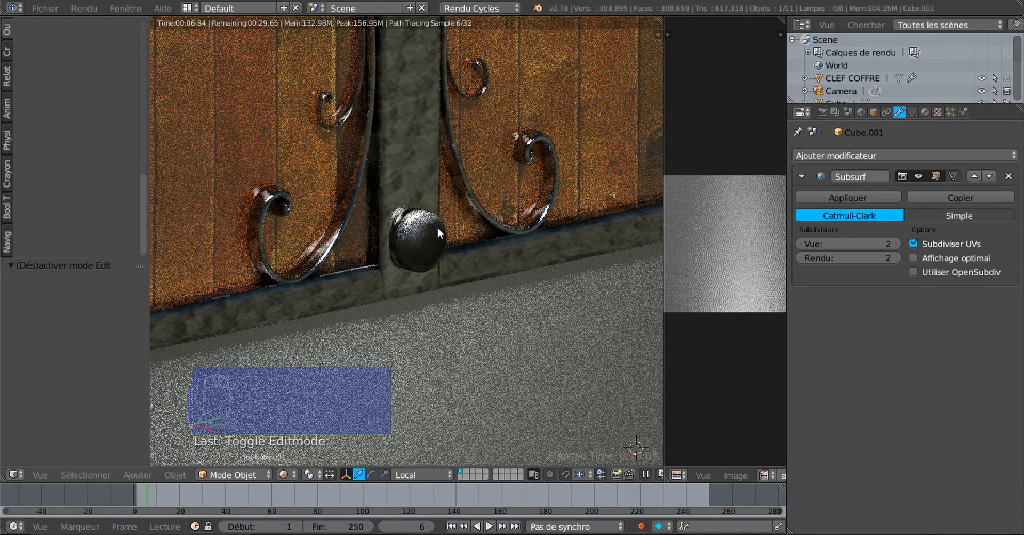
scroll(432, 248, down, 5)
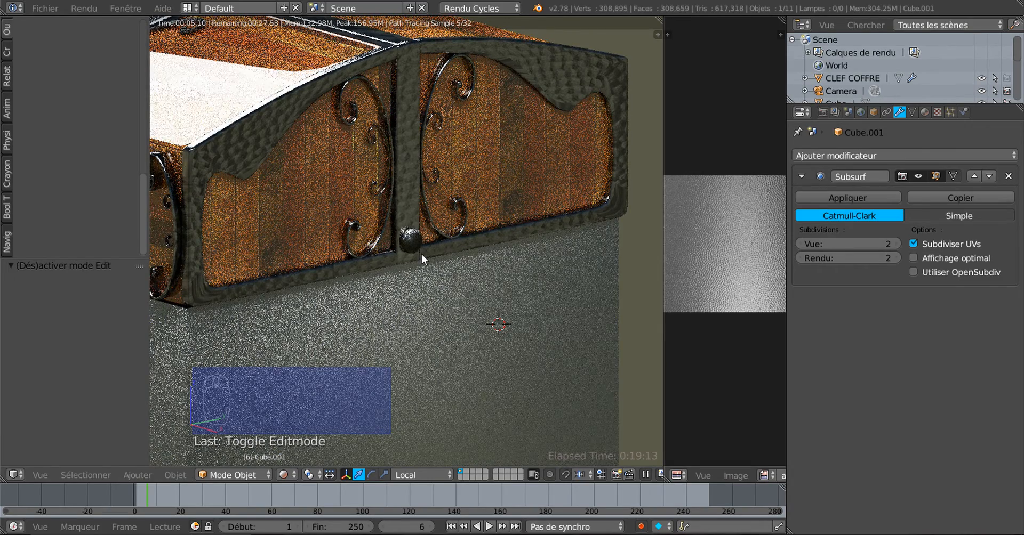
scroll(422, 254, down, 1)
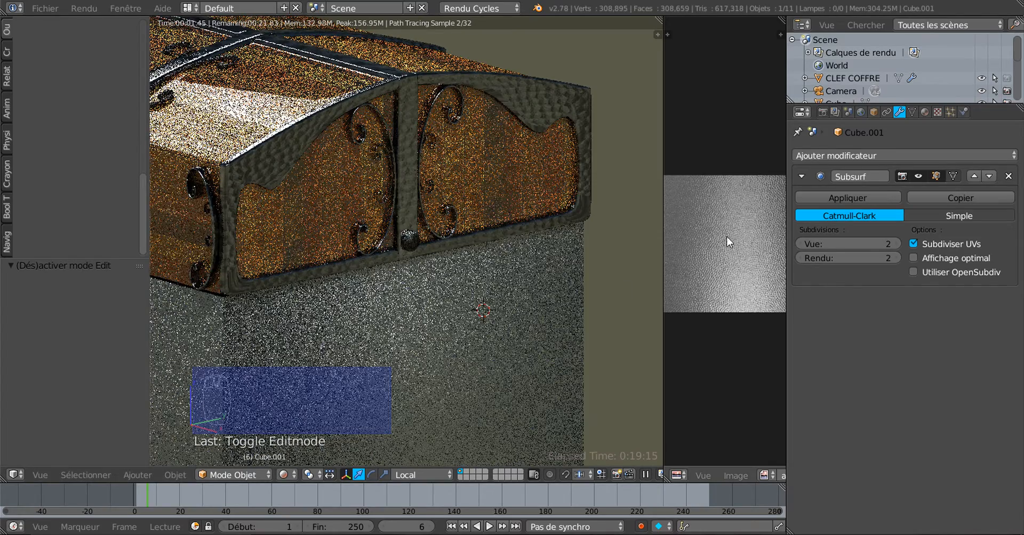
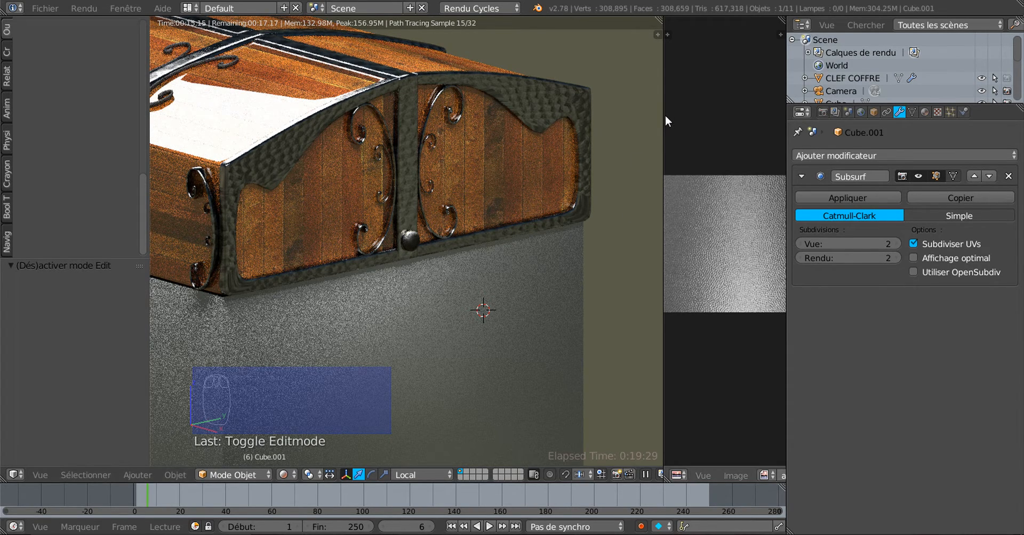
- Enlarge the 3D view by merging the neighbouring image editor's area into it
drag(663, 118, 708, 115)
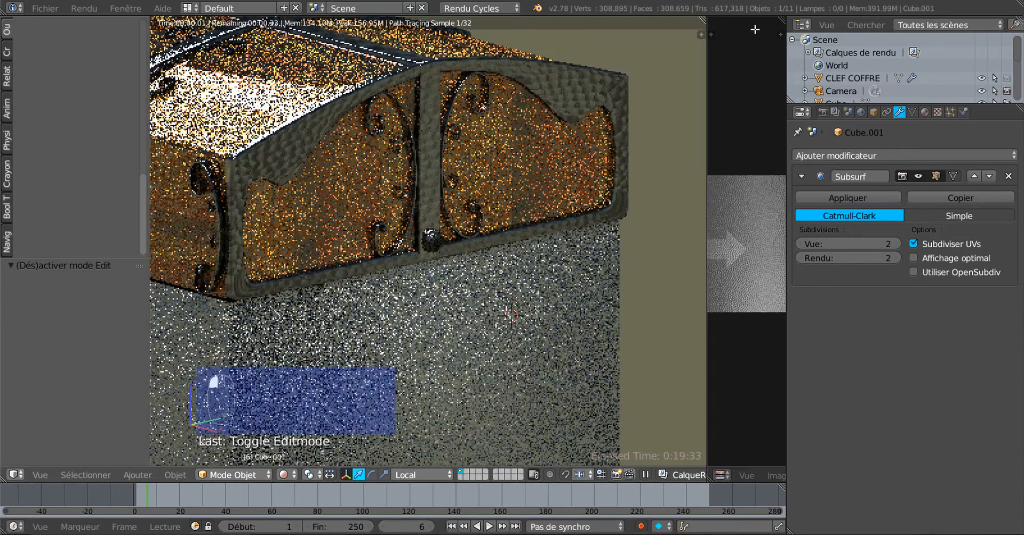
drag(755, 29, 747, 54)
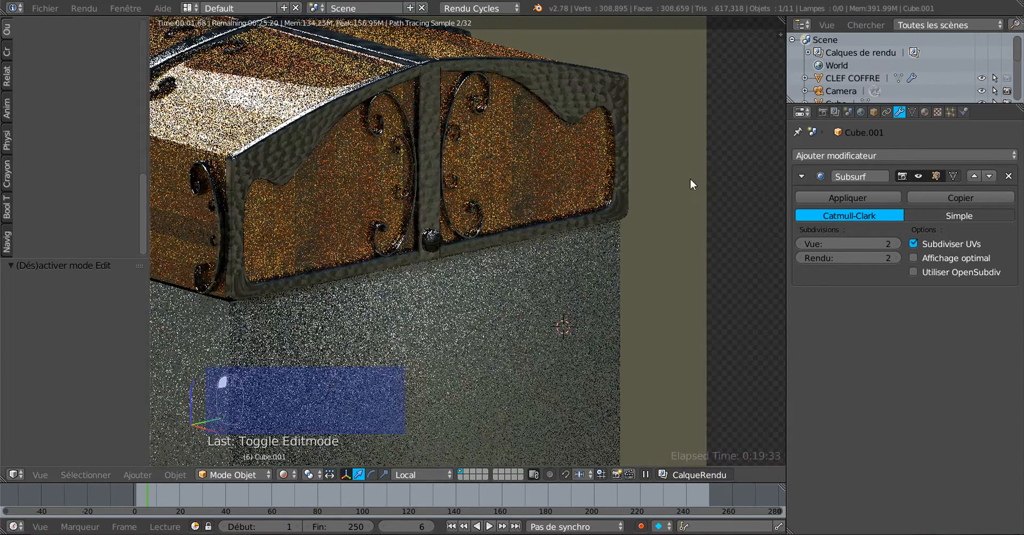
scroll(677, 193, down, 4)
- Examine the rendered chest lid's straps, rivets and scroll ornaments from both ends and the key side
middle_drag(614, 244, 591, 300)
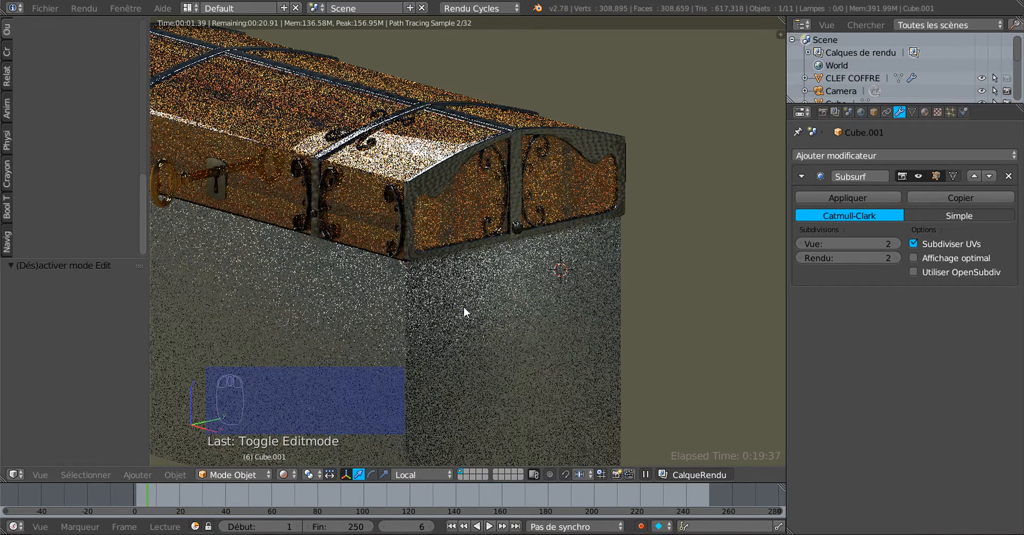
middle_drag(463, 306, 543, 308)
scroll(583, 299, up, 2)
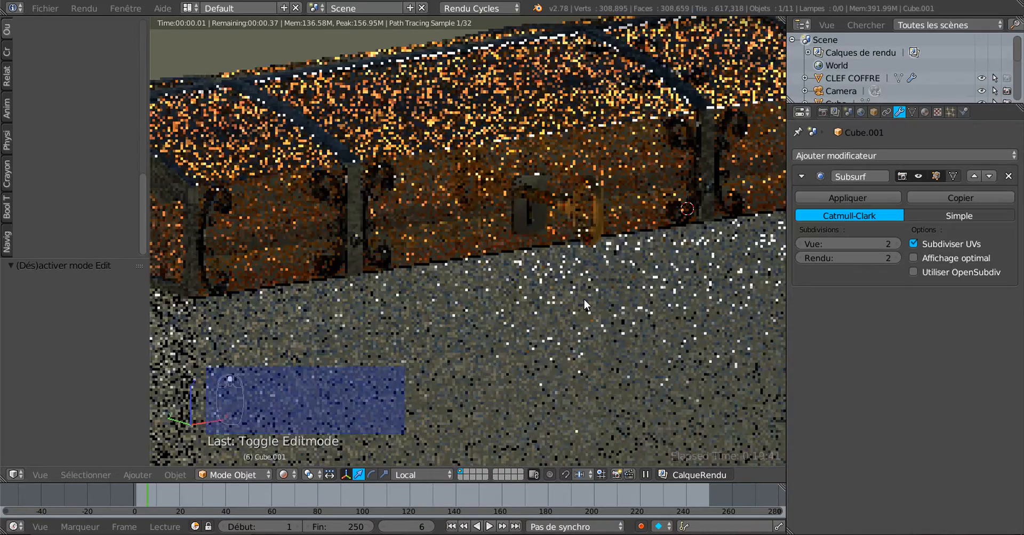
shift+middle_drag(589, 294, 557, 341)
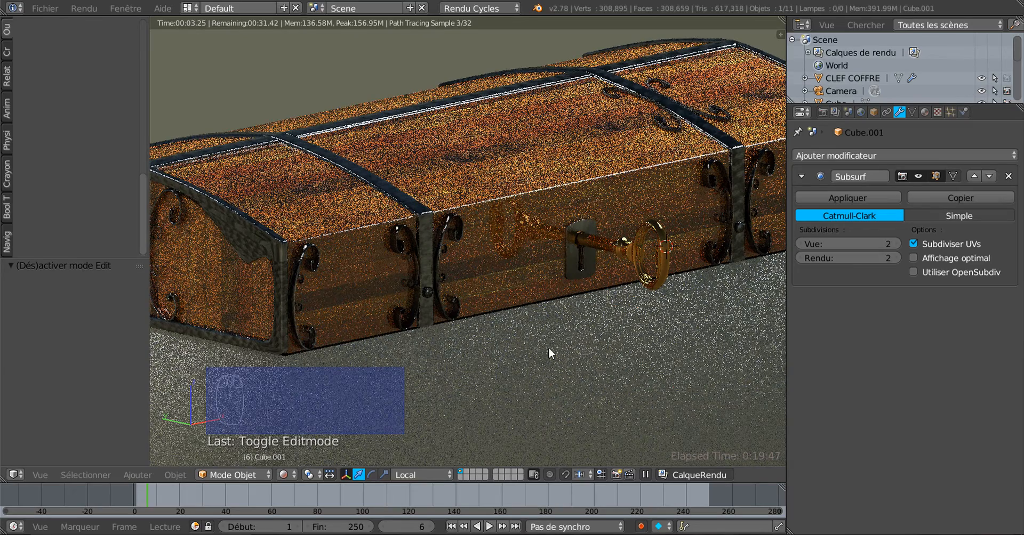
middle_drag(473, 351, 413, 355)
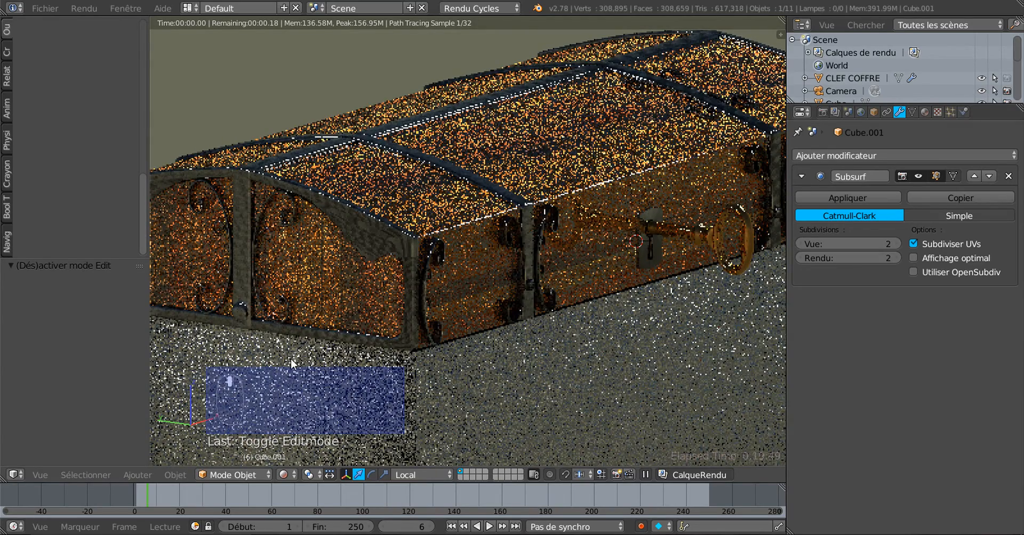
scroll(239, 356, up, 1)
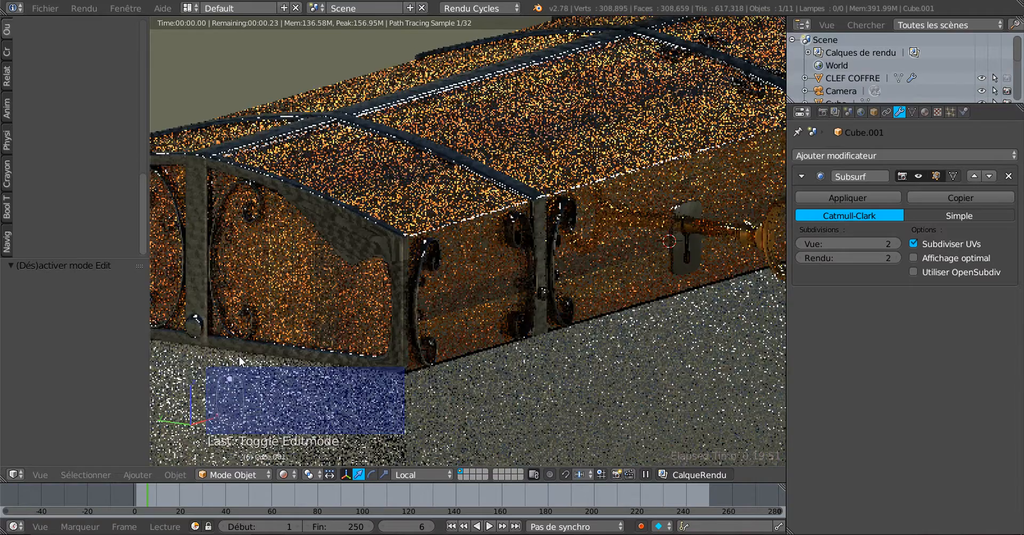
scroll(356, 334, down, 2)
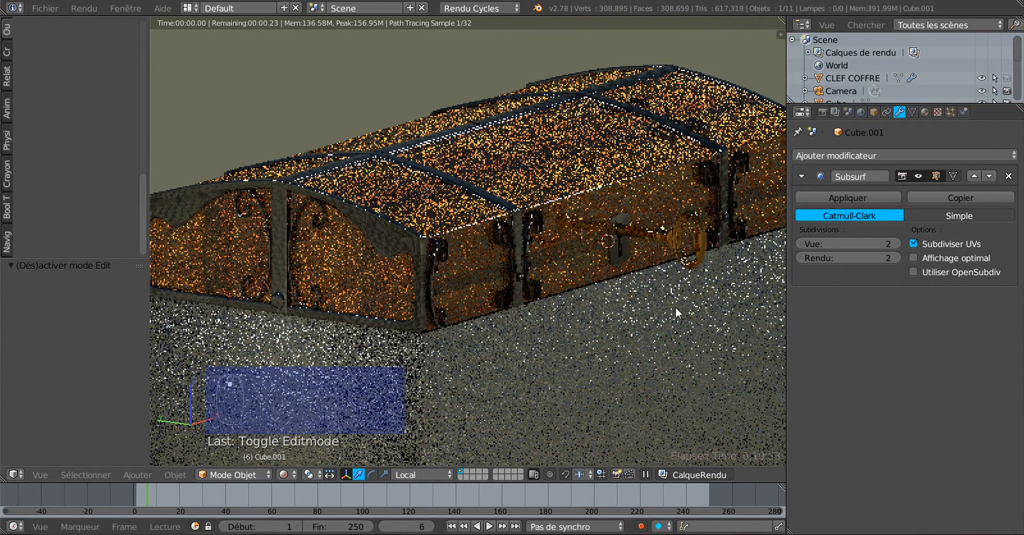
middle_drag(594, 323, 557, 362)
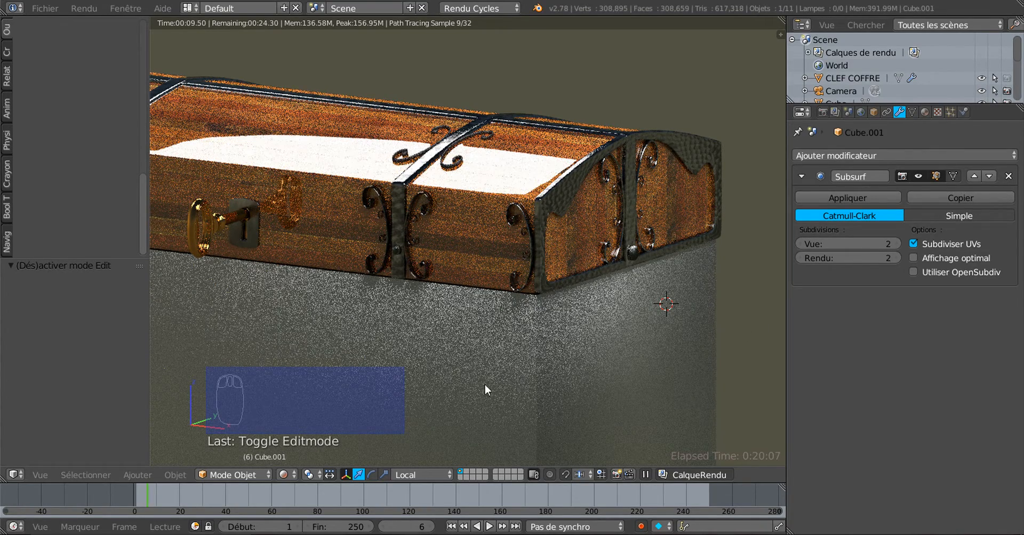
scroll(443, 277, down, 4)
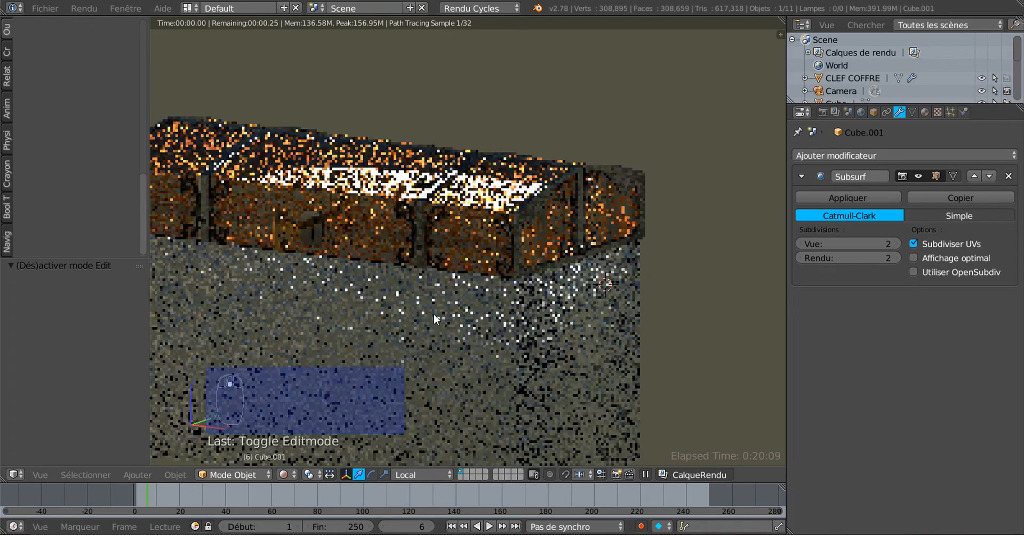
middle_drag(433, 313, 509, 344)
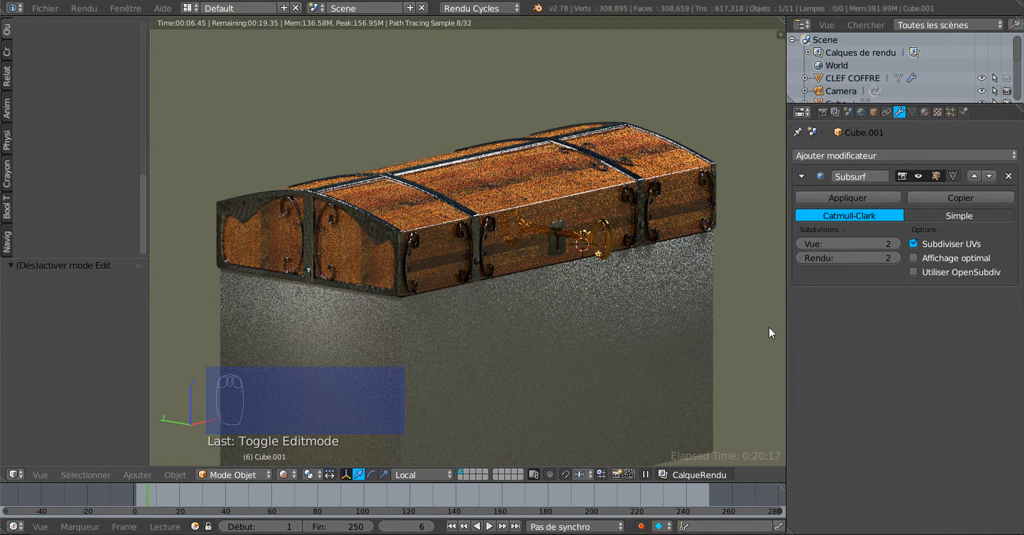
- Widen the 3D view and inspect the rendered lid's lock side, straps and back
drag(784, 324, 820, 319)
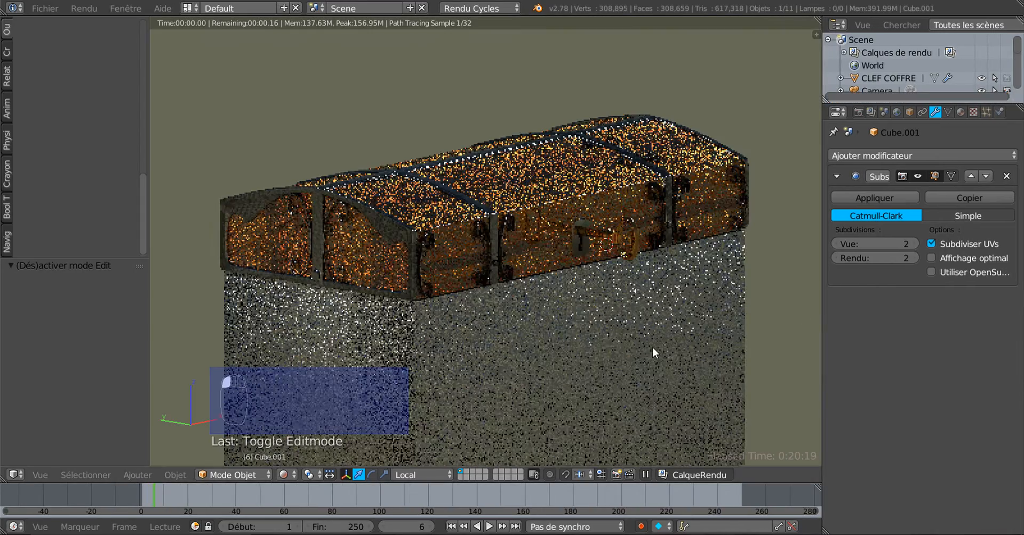
scroll(597, 340, up, 4)
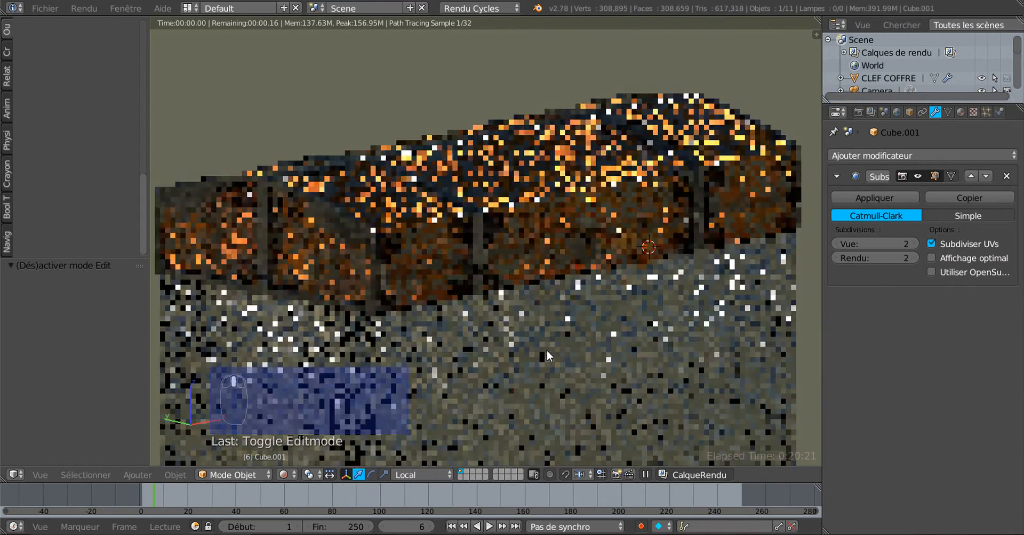
middle_drag(546, 349, 562, 337)
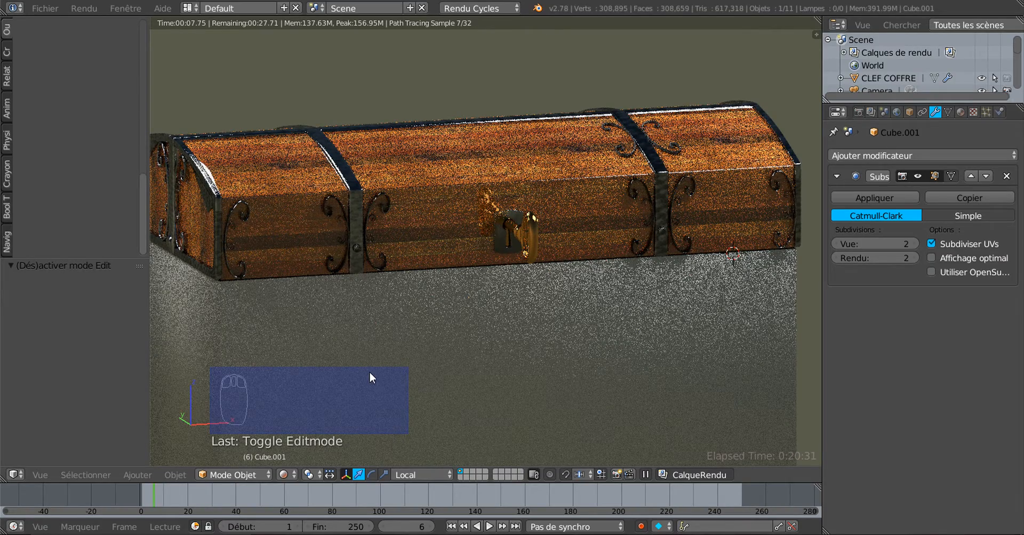
shift+middle_drag(414, 348, 468, 330)
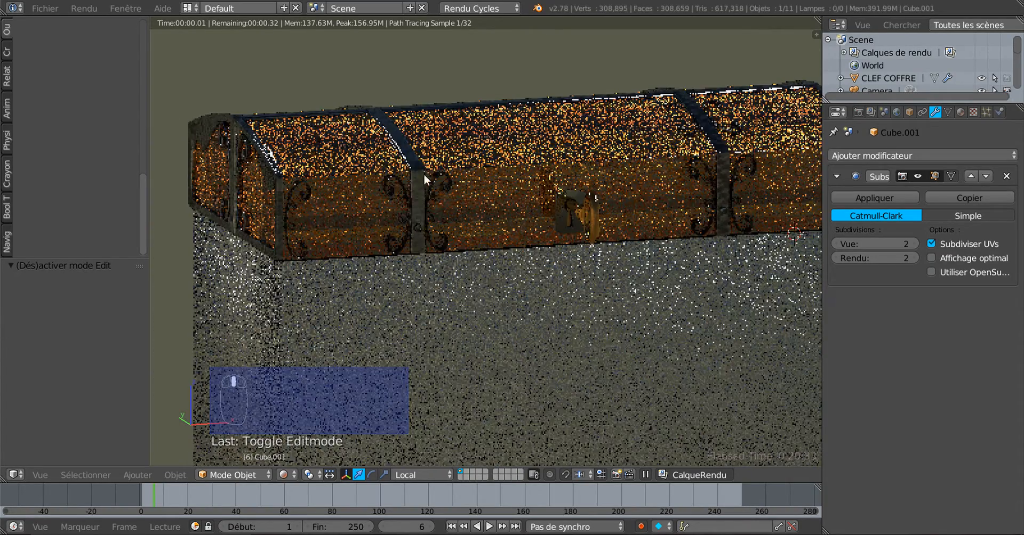
scroll(414, 367, up, 1)
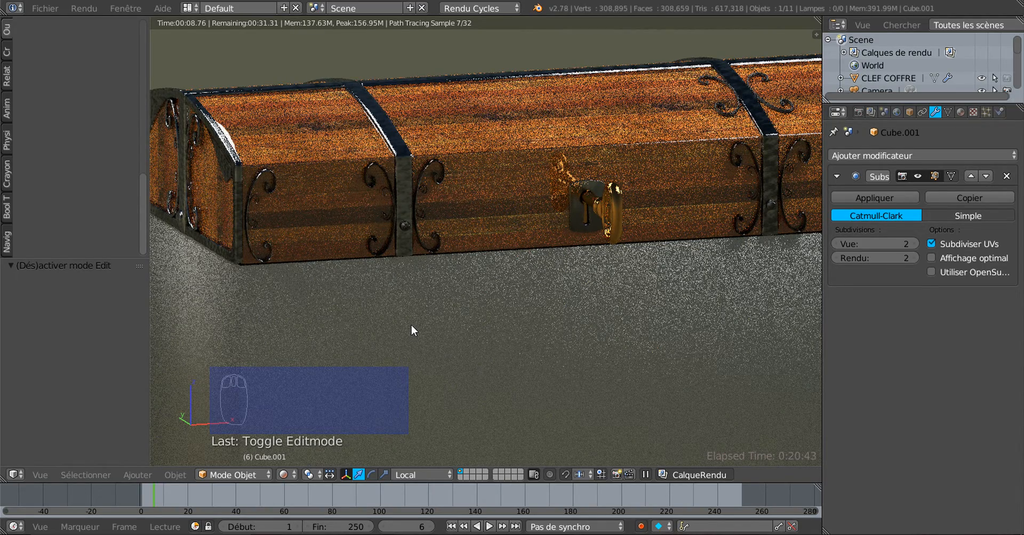
scroll(411, 410, down, 5)
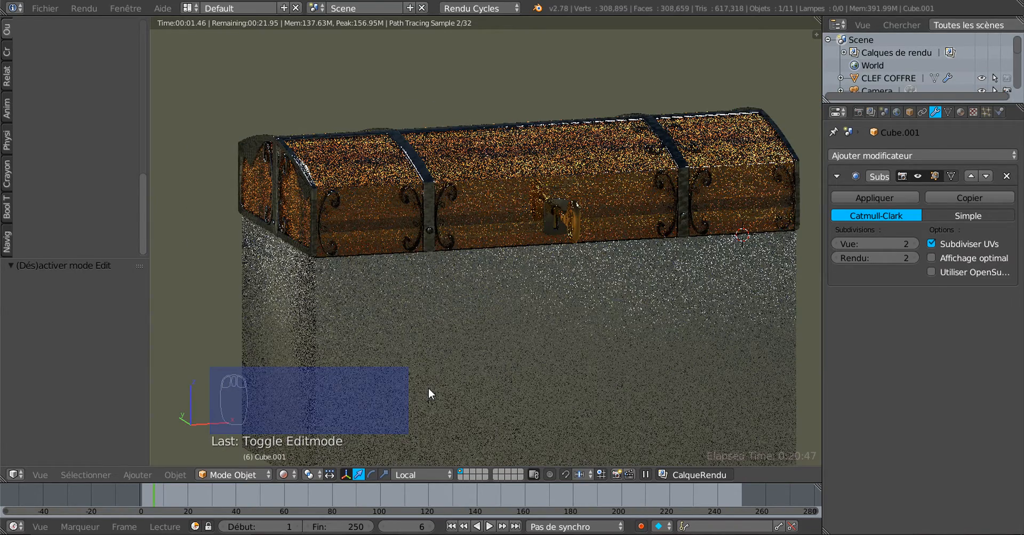
middle_drag(357, 318, 494, 323)
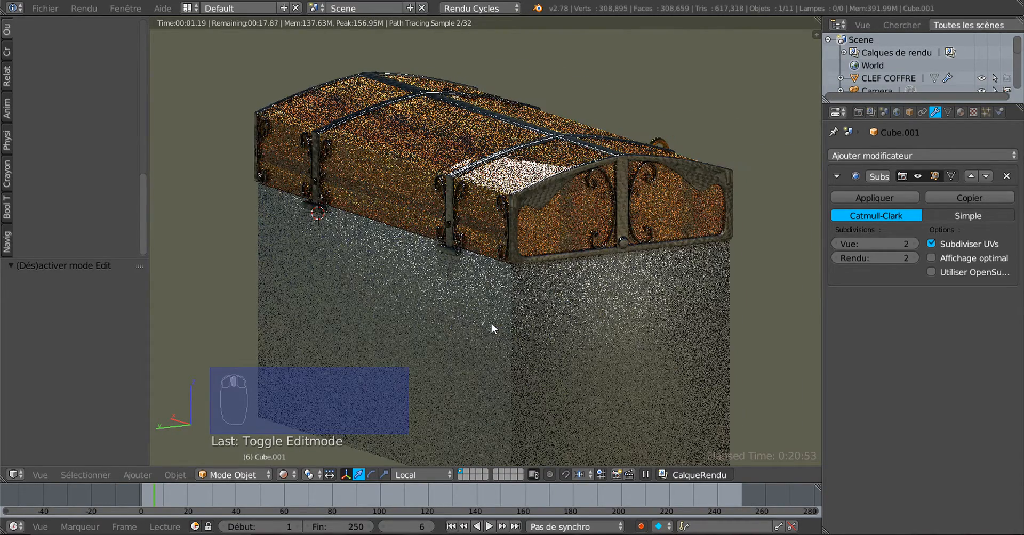
- Select the chest's lower box, enter Edit mode and switch the viewport shading to Matériau
right_click(543, 328)
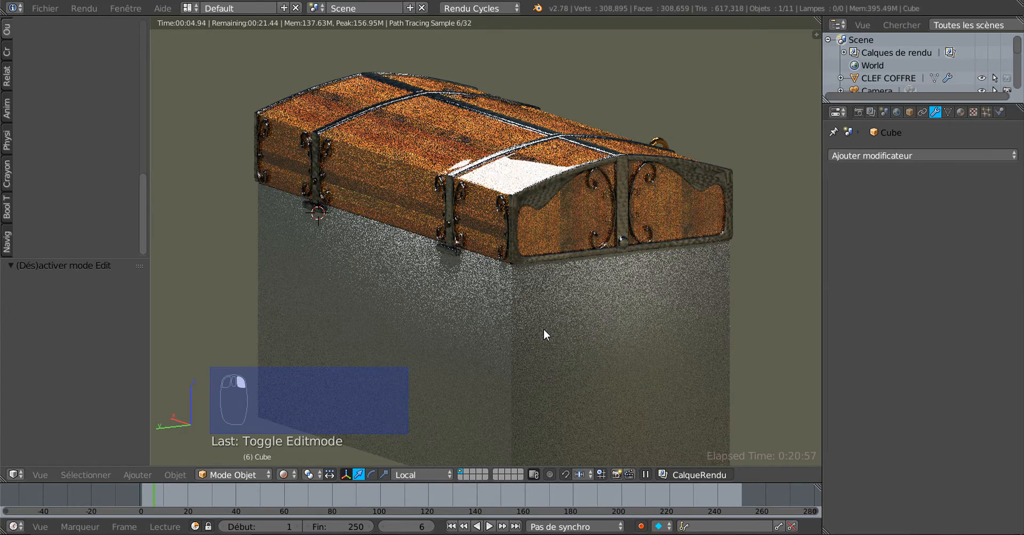
scroll(522, 261, up, 1)
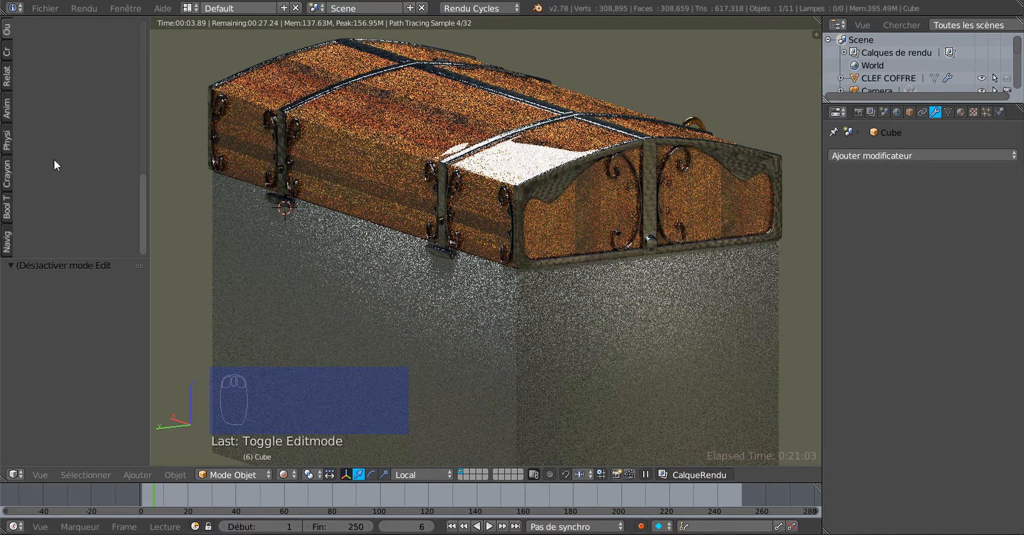
click(47, 7)
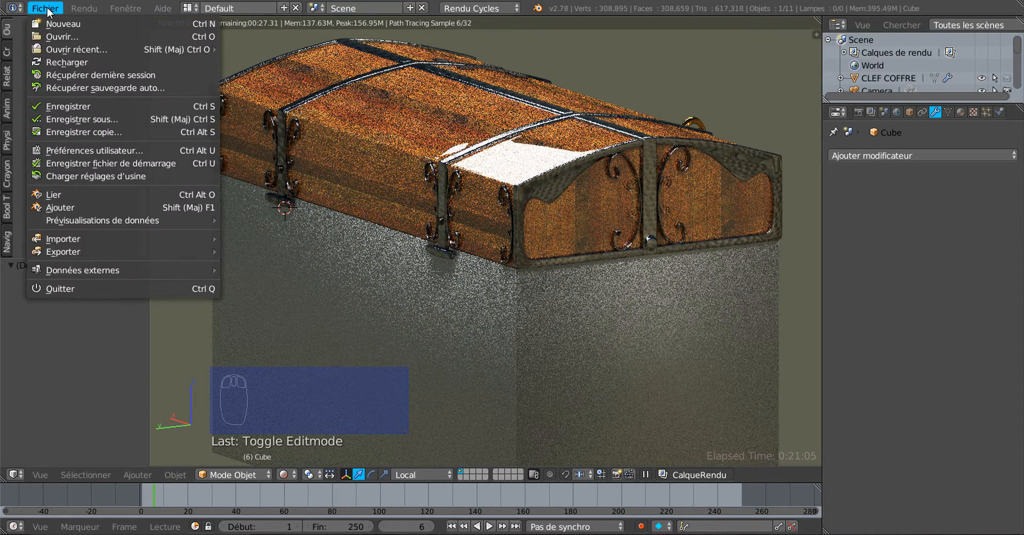
click(209, 475)
click(224, 447)
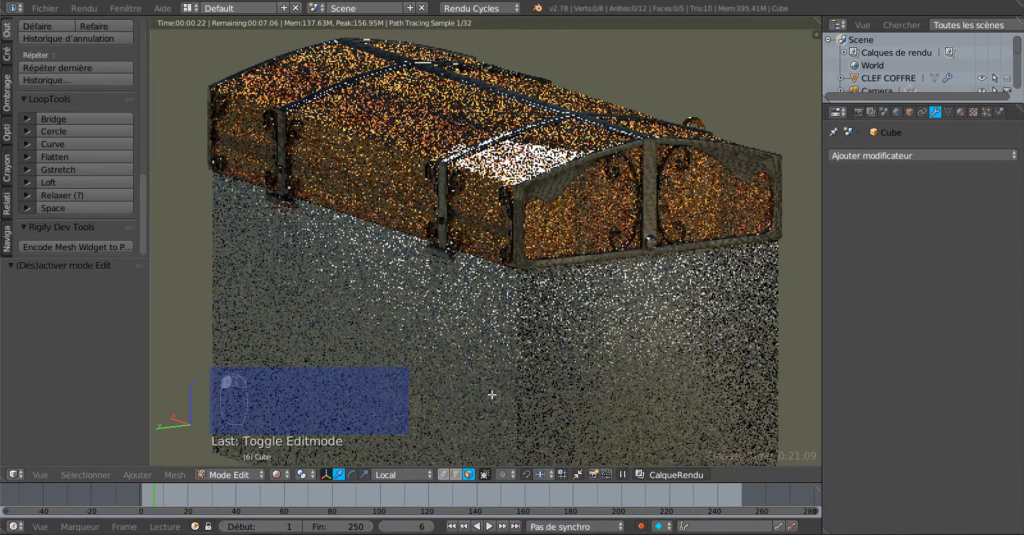
click(280, 478)
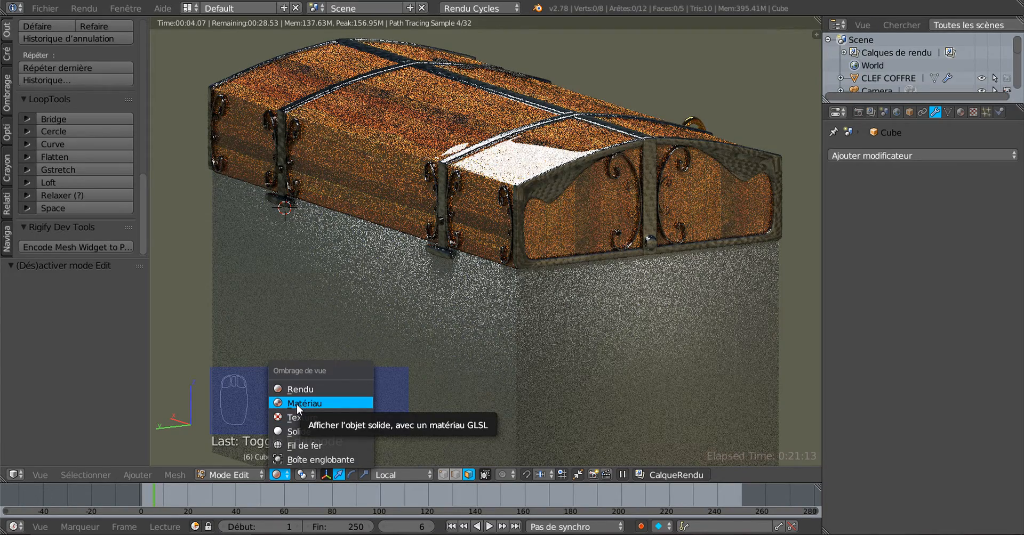
key(Return)
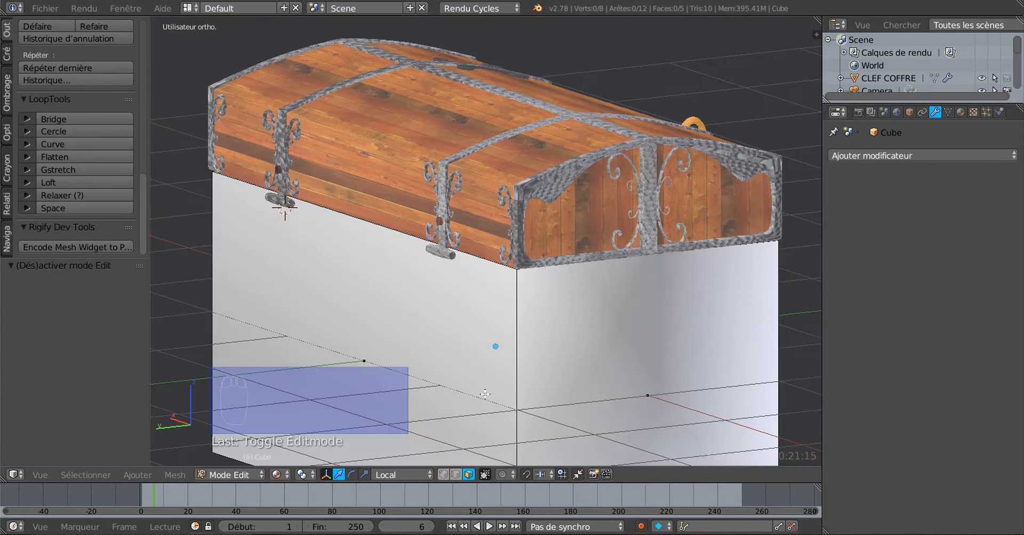
scroll(484, 394, down, 1)
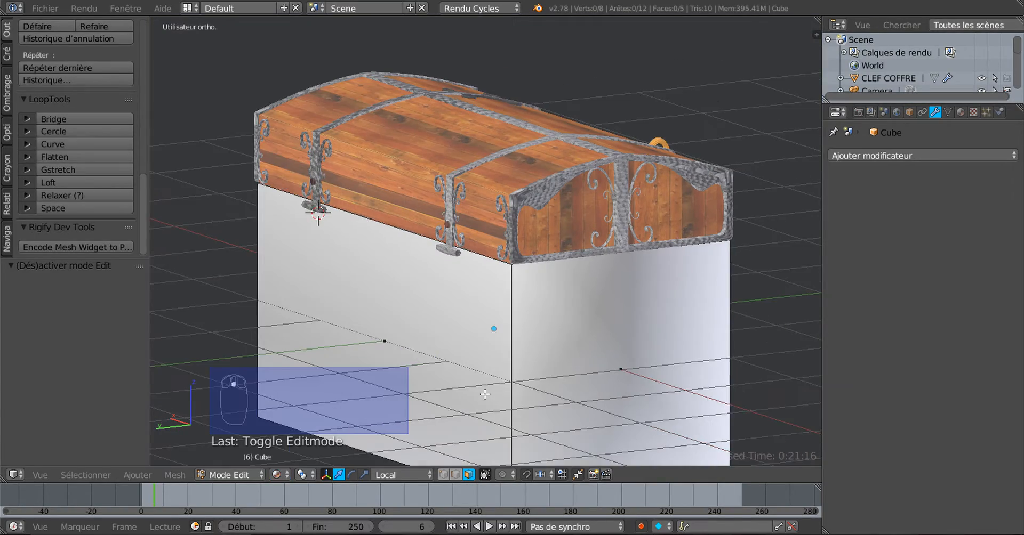
- Select all faces of the chest's lower box
right_click(555, 369)
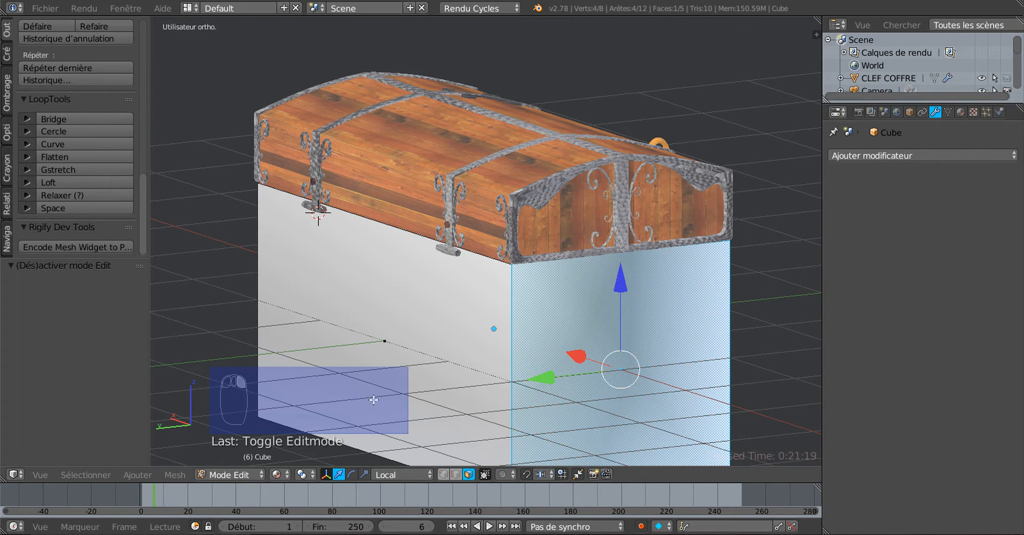
middle_drag(481, 354, 458, 348)
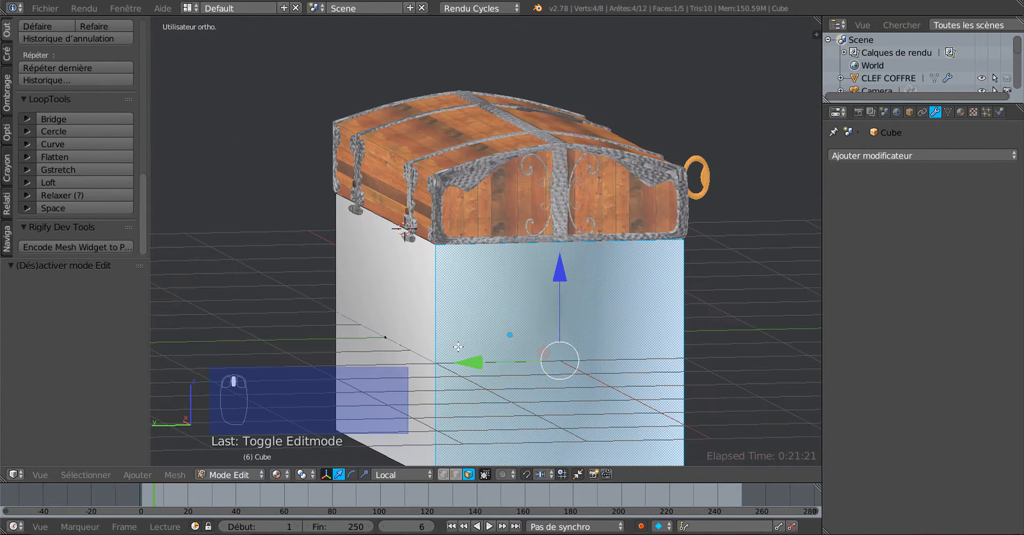
key(a)
key(a)
key(a)
middle_drag(540, 330, 603, 331)
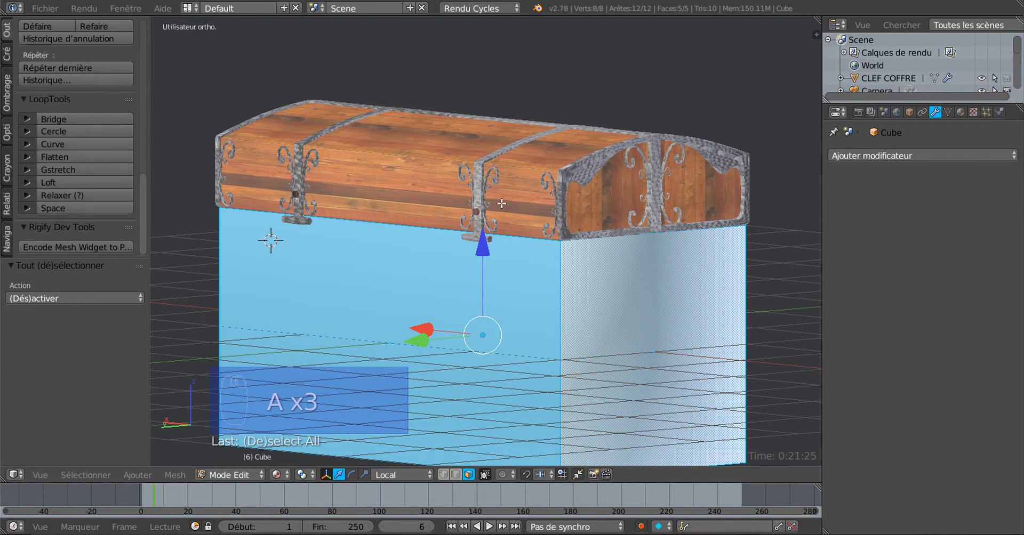
- Return to Object mode and hide the chest's lid with its straps and ornaments
key(Tab)
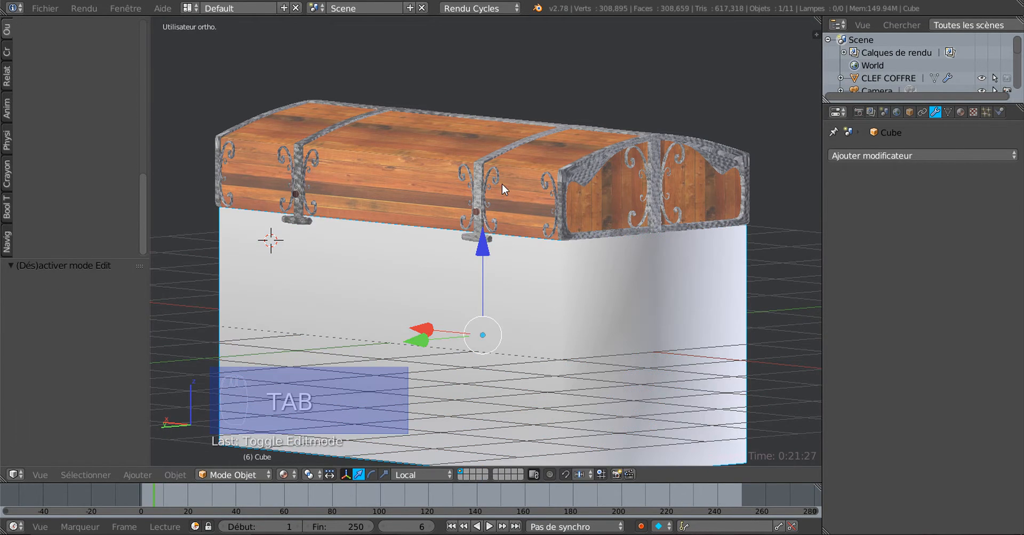
right_click(500, 208)
key(h)
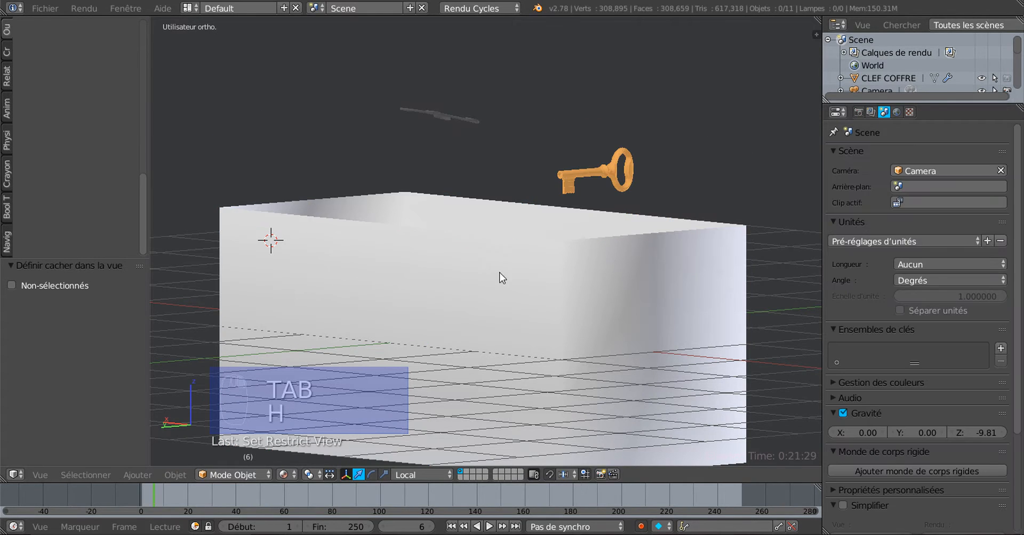
- Reopen the lower box in Edit mode and apply Solidifier to all its faces with a thickness of 0.0100
right_click(513, 309)
key(Tab)
middle_drag(514, 309, 326, 344)
middle_drag(409, 347, 466, 284)
click(170, 475)
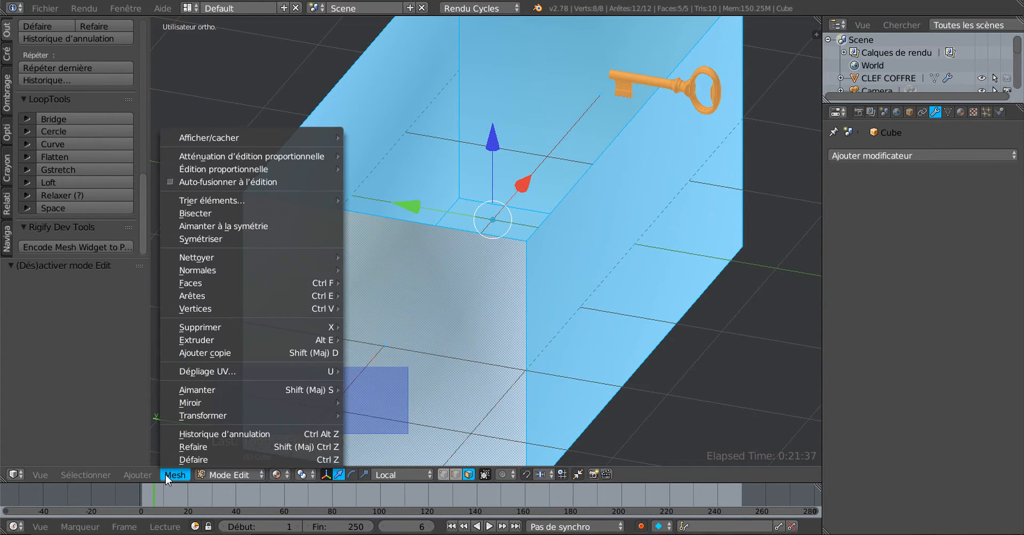
mouse_move(143, 479)
mouse_move(184, 478)
mouse_move(209, 259)
mouse_move(208, 283)
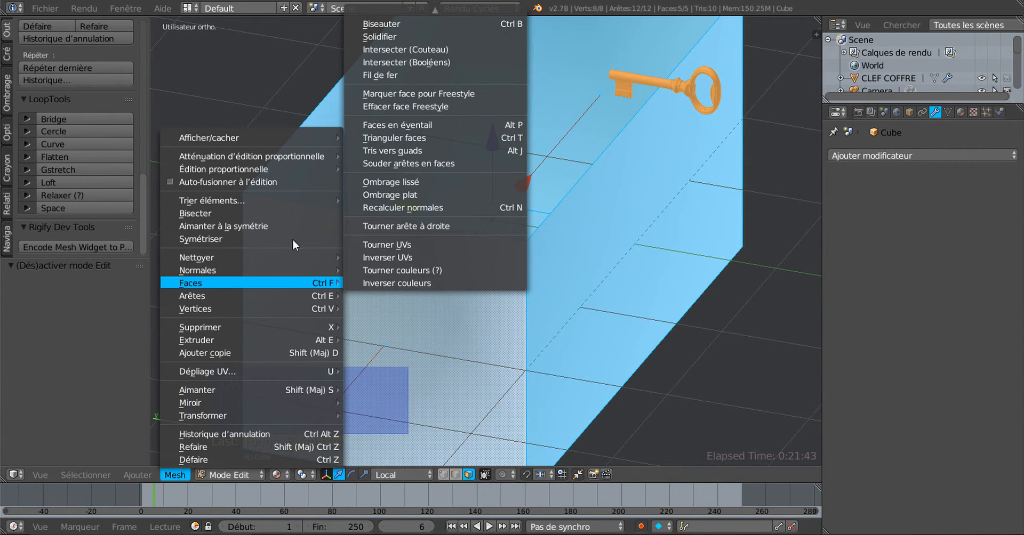
click(386, 35)
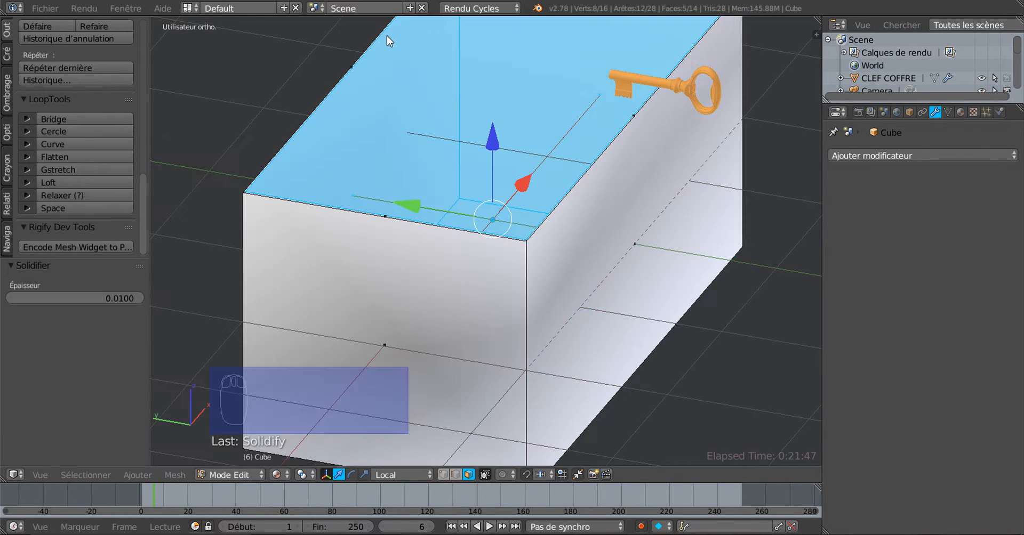
scroll(369, 241, up, 5)
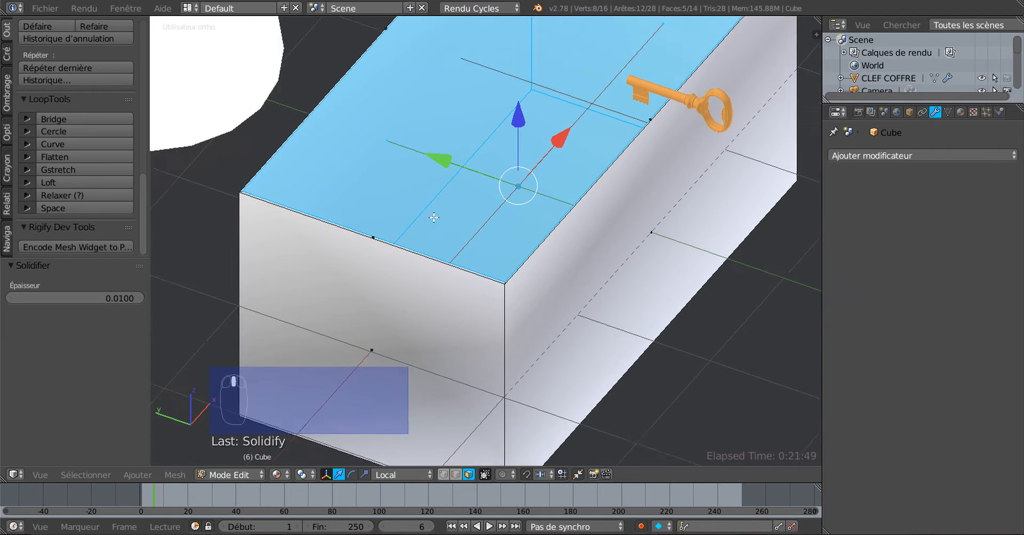
- Set the Solidifier thickness of the lower box's walls to 0.0510
scroll(426, 233, up, 2)
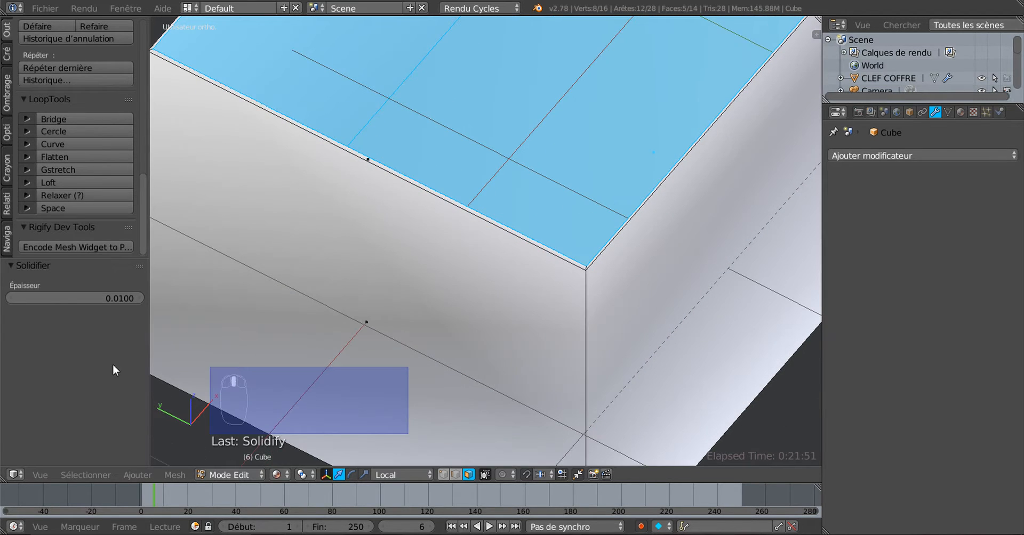
drag(124, 297, 158, 297)
scroll(377, 254, down, 3)
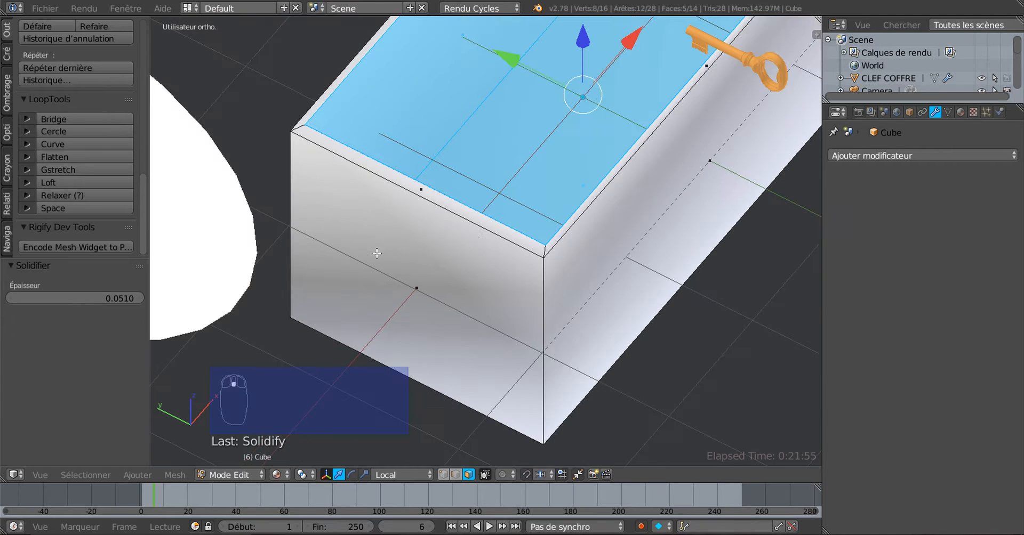
middle_drag(470, 263, 308, 307)
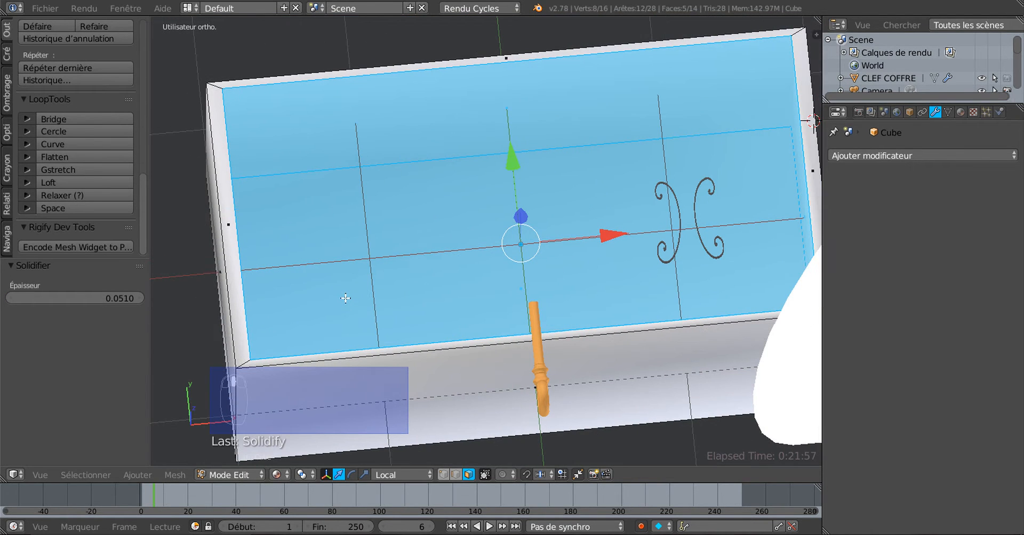
- From the top view, scale the box's inner faces slightly inward along X and by 0.915 along Y to thicken the walls
key(KP_7)
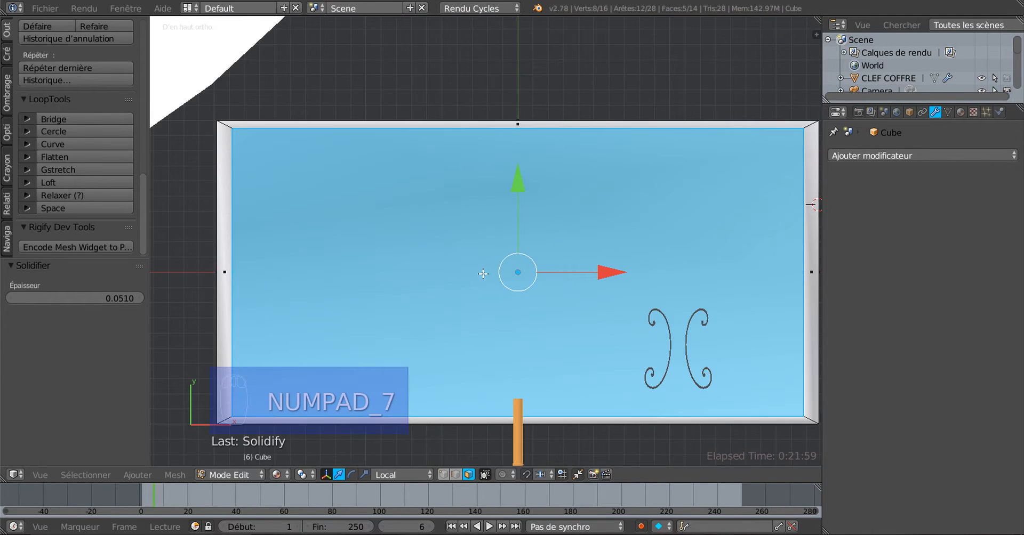
scroll(483, 273, down, 1)
shift+middle_drag(482, 273, 441, 250)
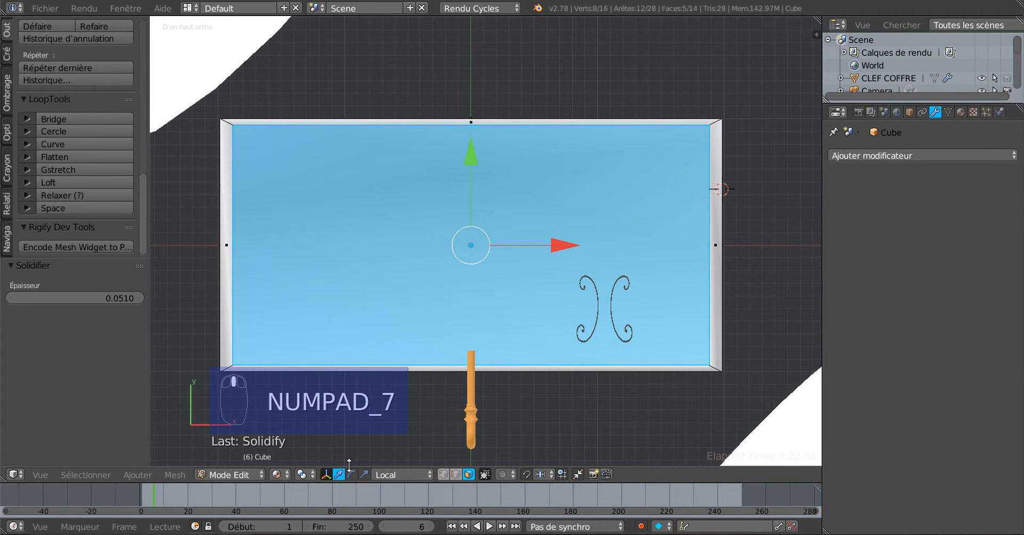
click(364, 474)
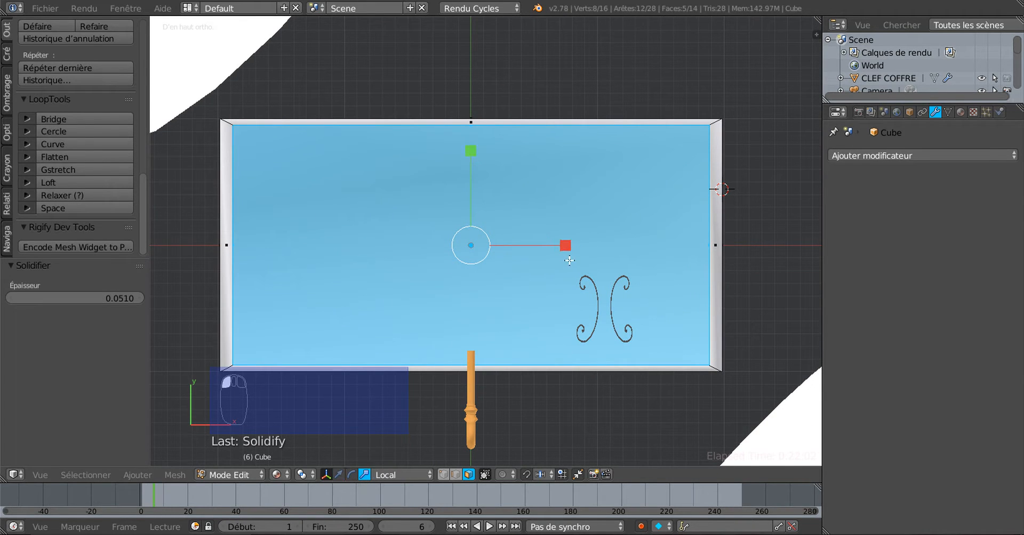
drag(566, 246, 563, 245)
drag(470, 151, 473, 156)
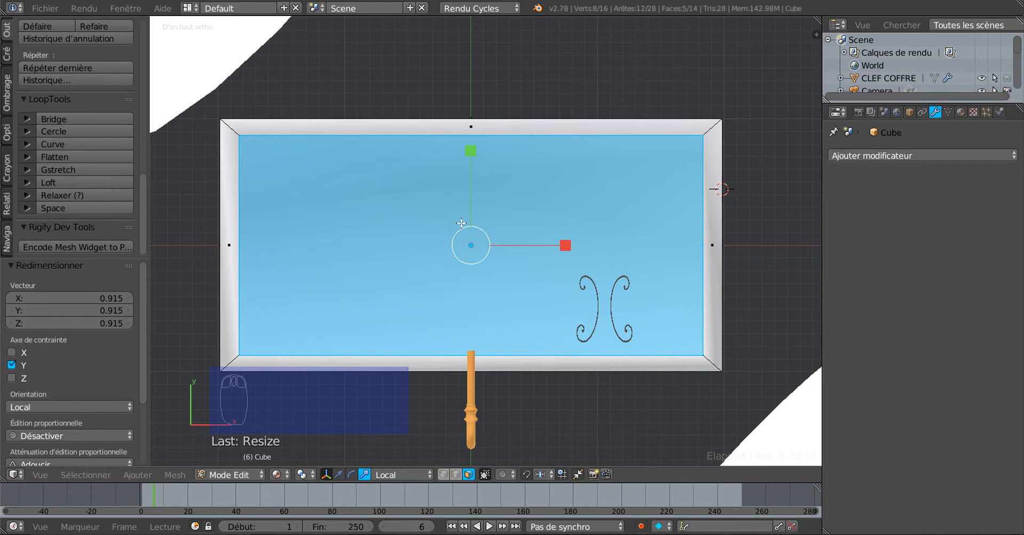
middle_drag(499, 271, 517, 198)
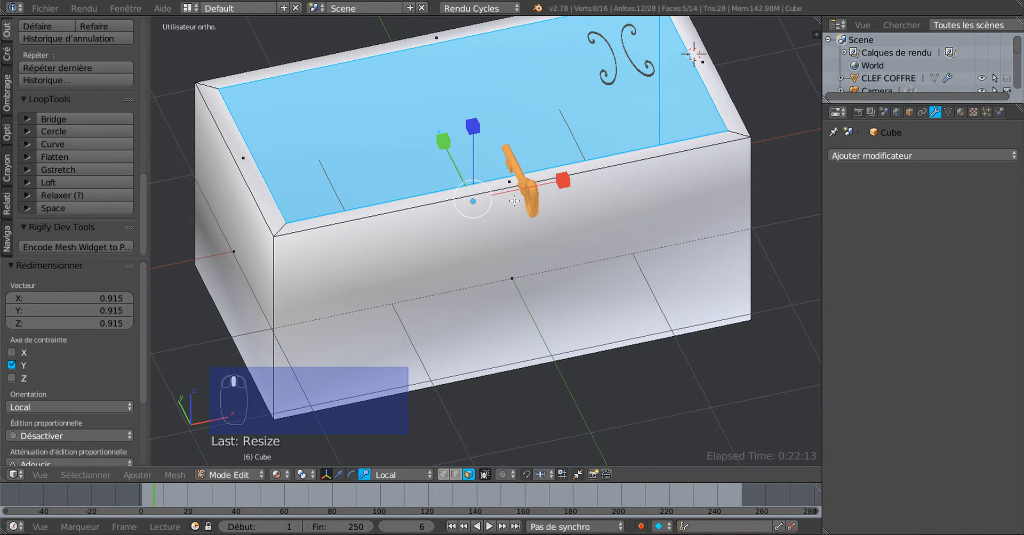
- Return to Object mode, unhide the chest's lid with its straps and ornaments, and select only the lower box
key(Tab)
key(Tab)
middle_drag(494, 264, 450, 241)
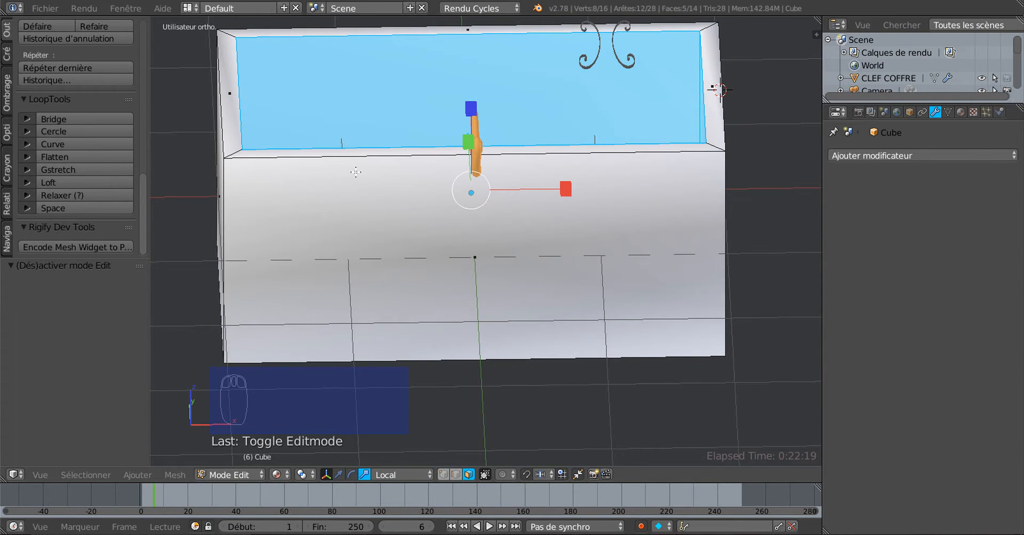
key(Tab)
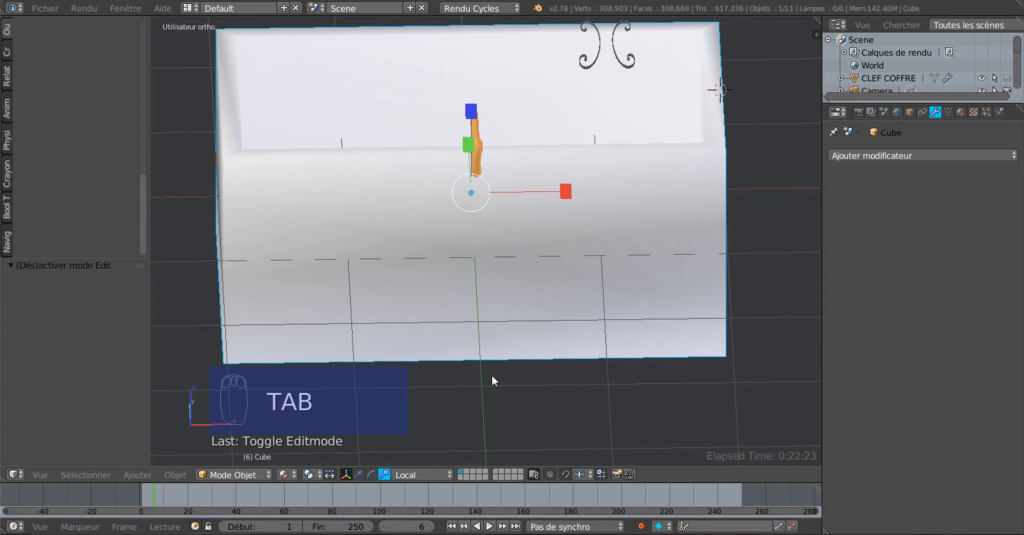
key(alt+h)
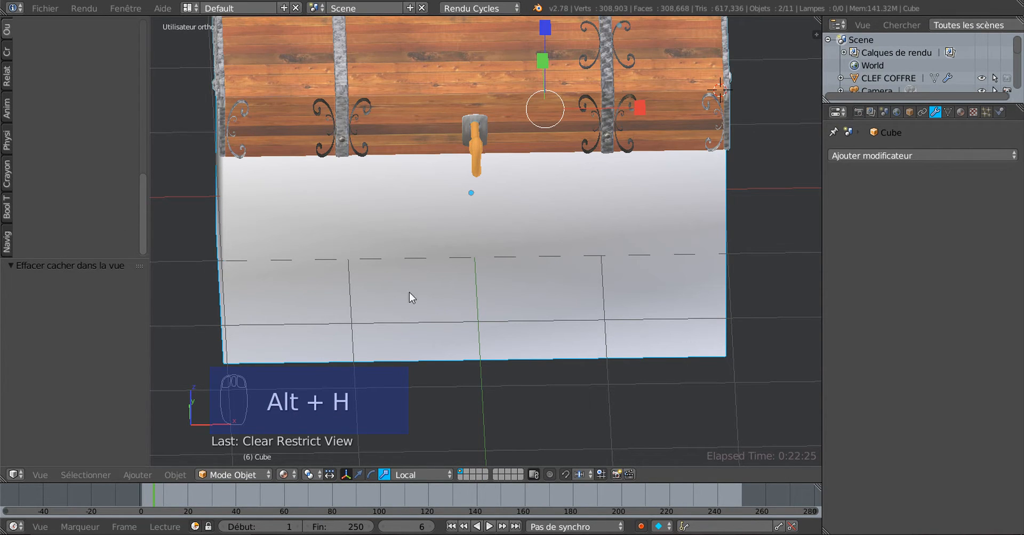
right_click(348, 219)
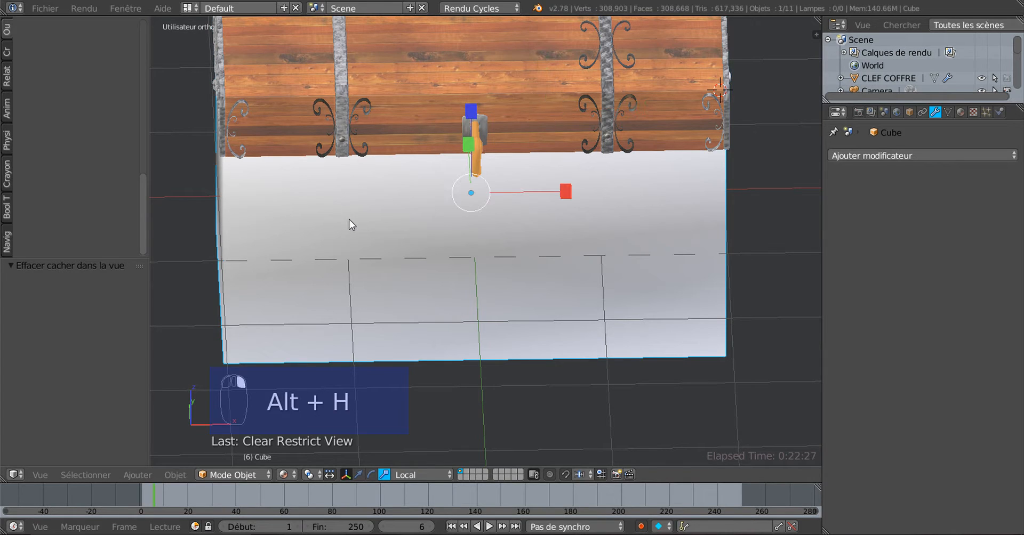
- Enter Edit mode on the lower box and add a vertical loop cut below the lid's front left strap, with a slide factor of 0.549
key(Tab)
scroll(348, 219, up, 1)
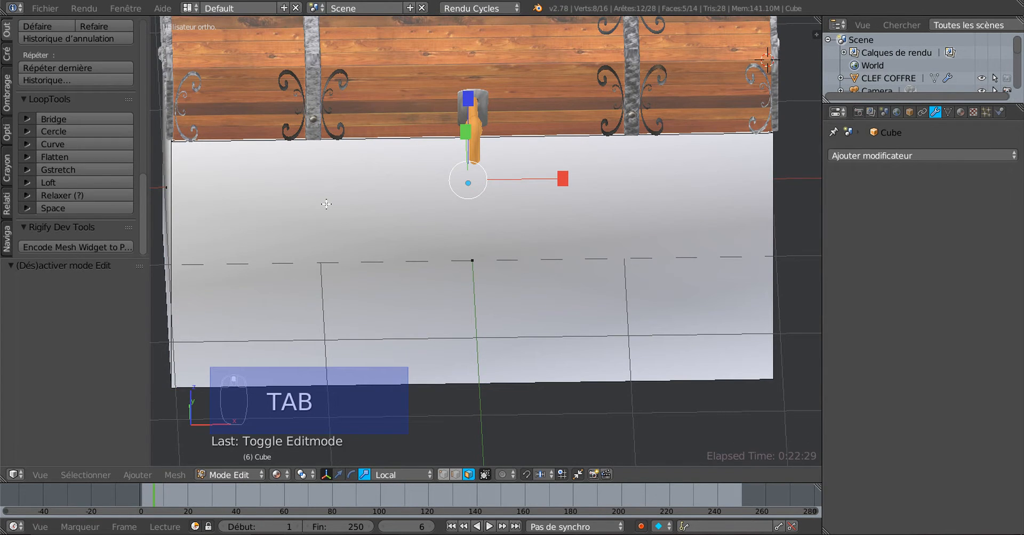
key(ctrl+r)
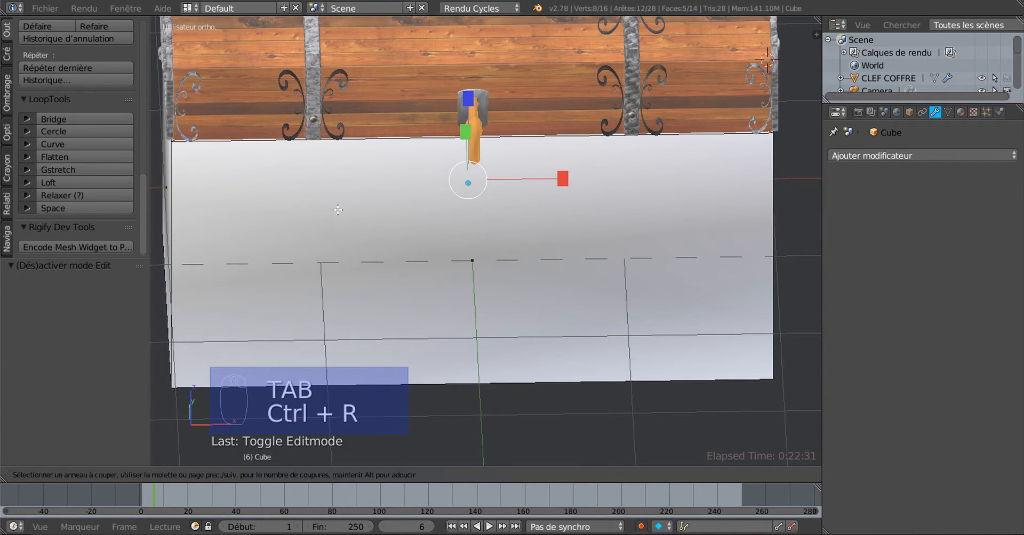
click(408, 152)
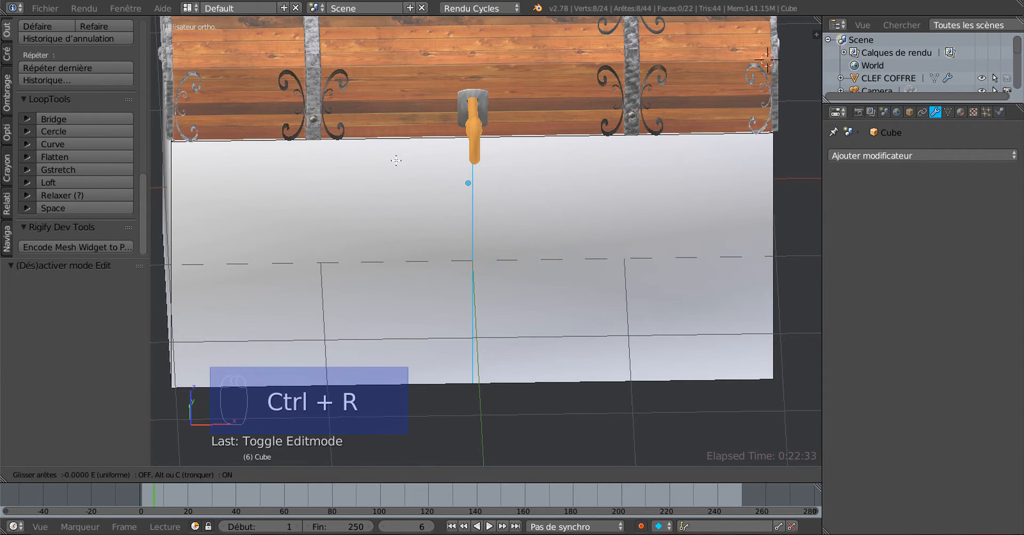
click(248, 193)
scroll(293, 194, up, 2)
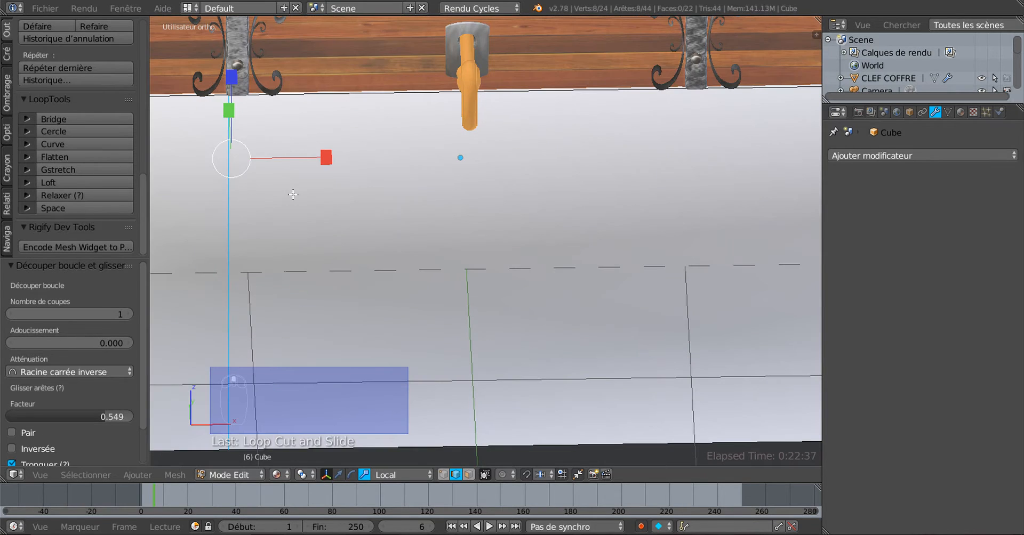
middle_drag(369, 232, 454, 296)
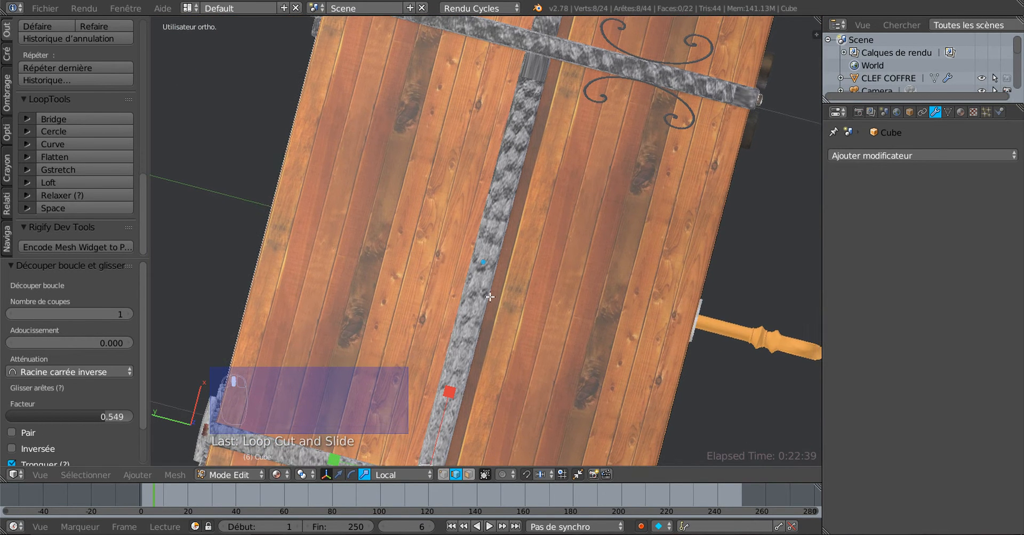
- In front view, slide the new edge loop by a factor of 0.007 to align it with the lid strap's left edge
key(KP_1)
shift+middle_drag(466, 191, 575, 339)
scroll(383, 154, up, 1)
shift+middle_drag(451, 225, 522, 319)
scroll(432, 160, up, 1)
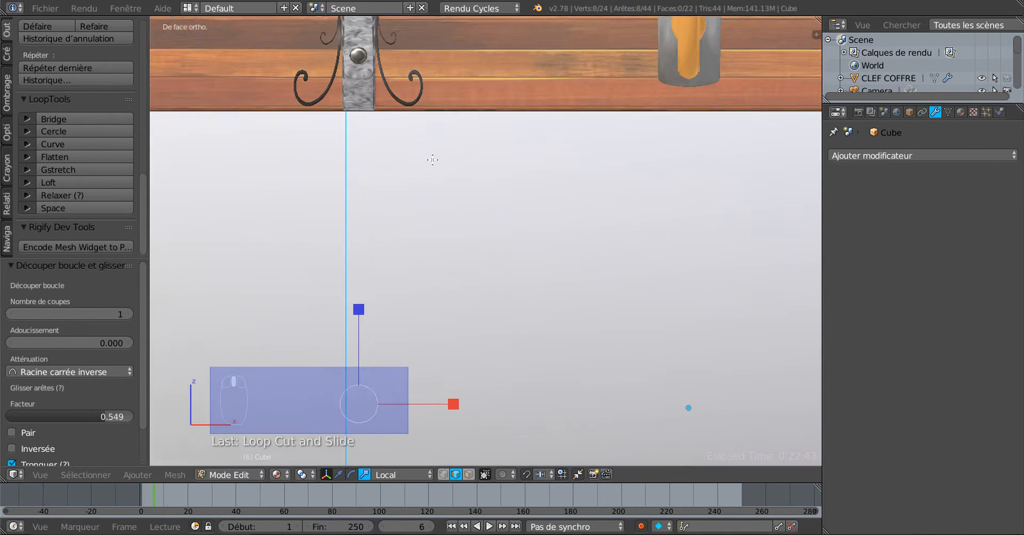
scroll(432, 160, up, 1)
shift+middle_drag(433, 216, 432, 299)
key(g)
key(g)
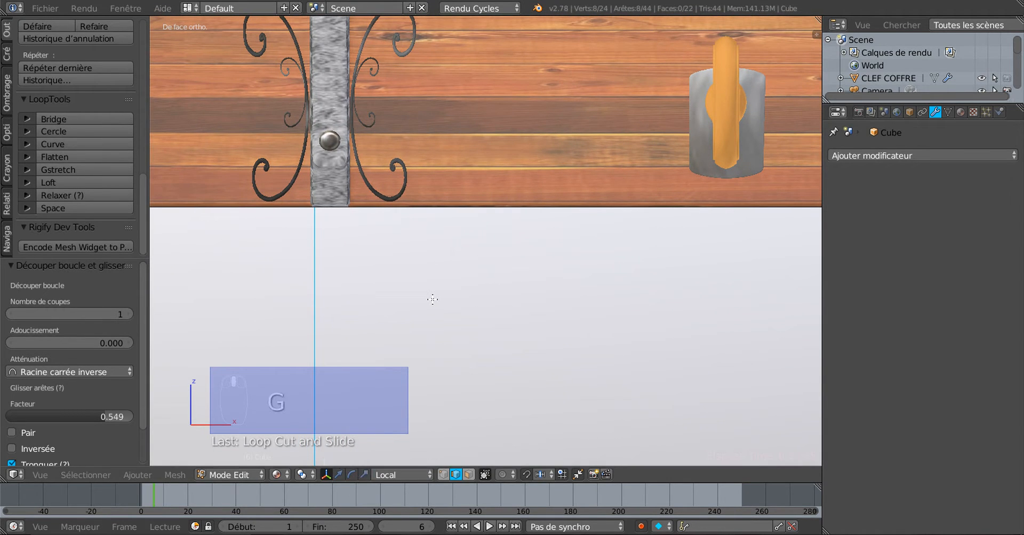
click(429, 299)
scroll(550, 276, down, 3)
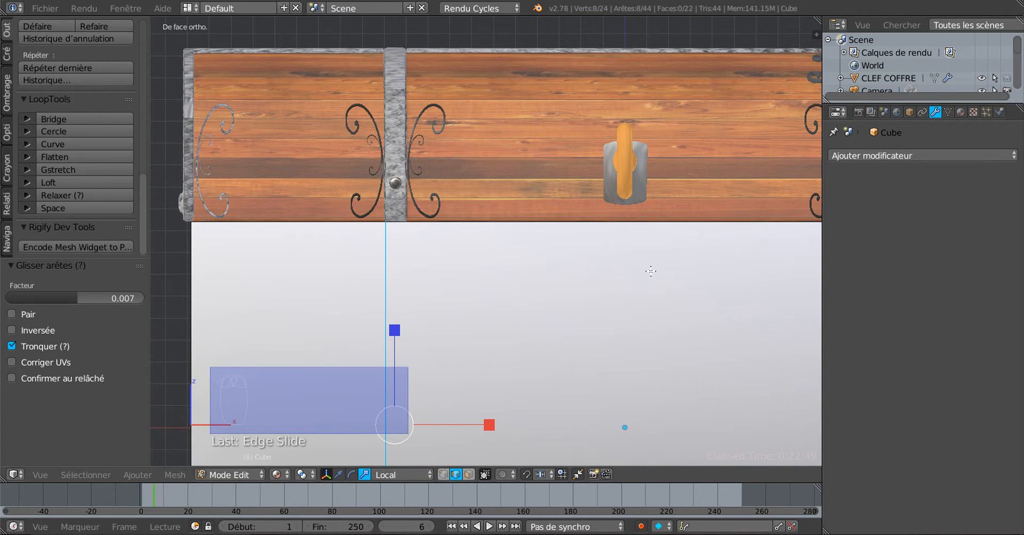
key(ctrl+r)
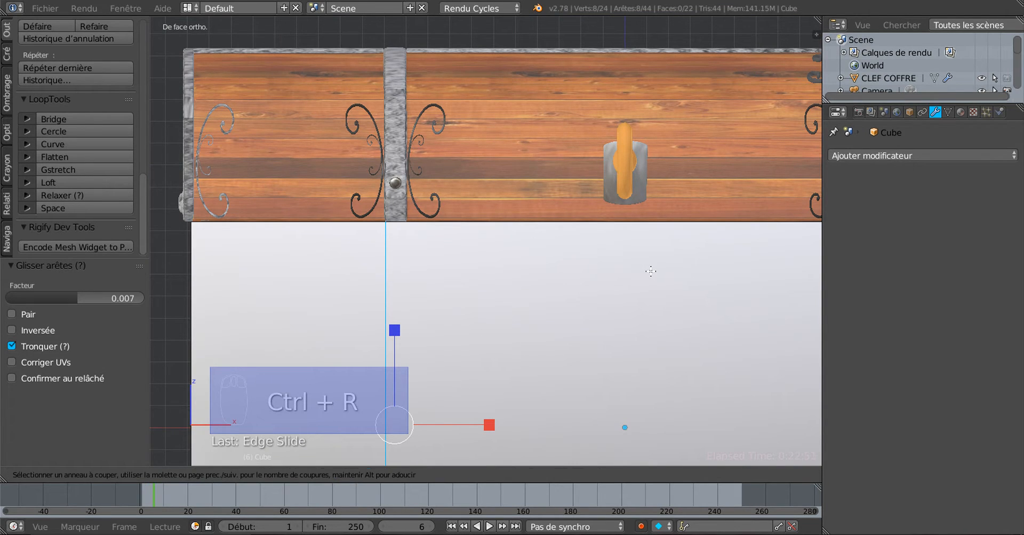
click(651, 271)
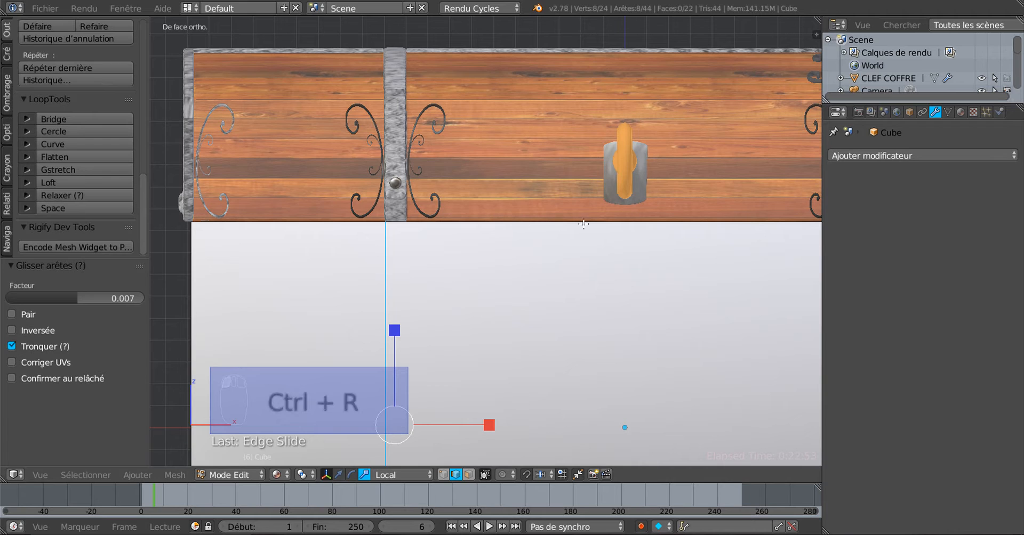
right_click(600, 325)
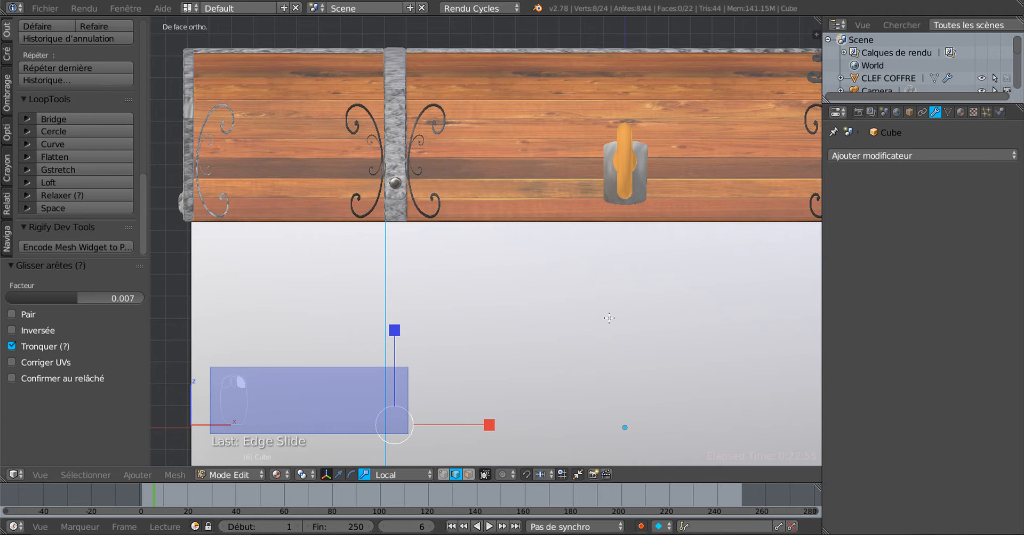
- Add a second vertical loop cut with factor 0.935, and slide it by -0.041 to match the lid strap's right edge
key(ctrl+r)
click(611, 229)
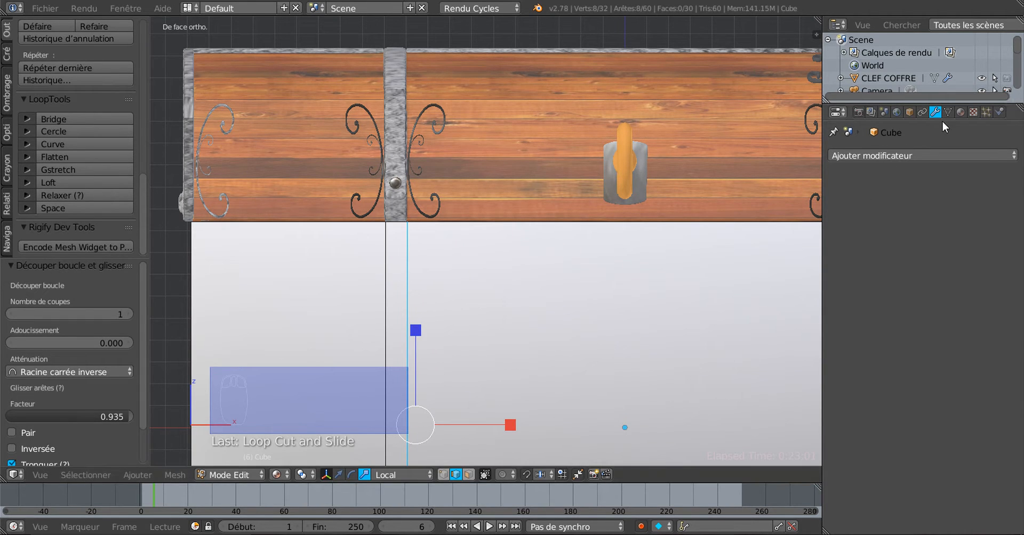
scroll(523, 291, up, 2)
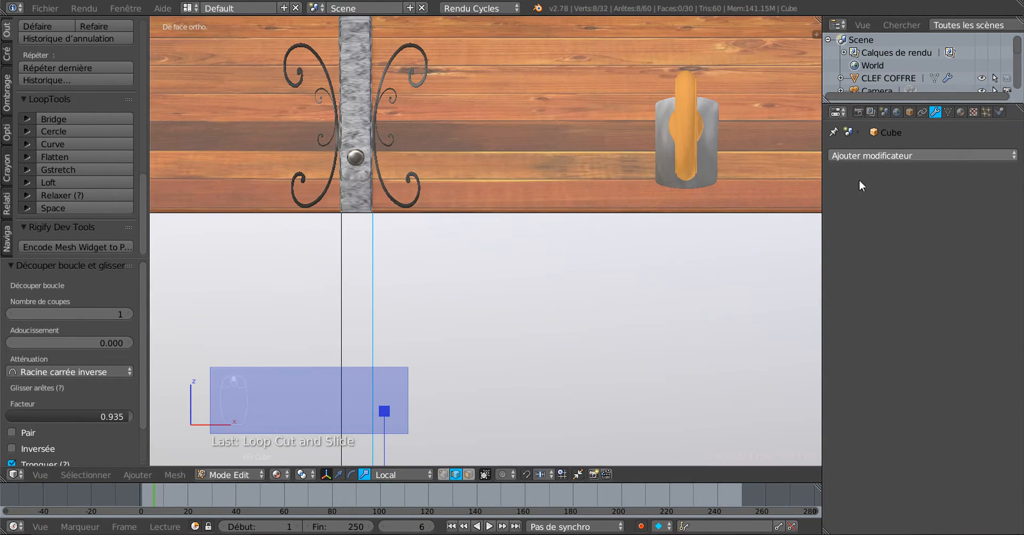
scroll(379, 295, up, 3)
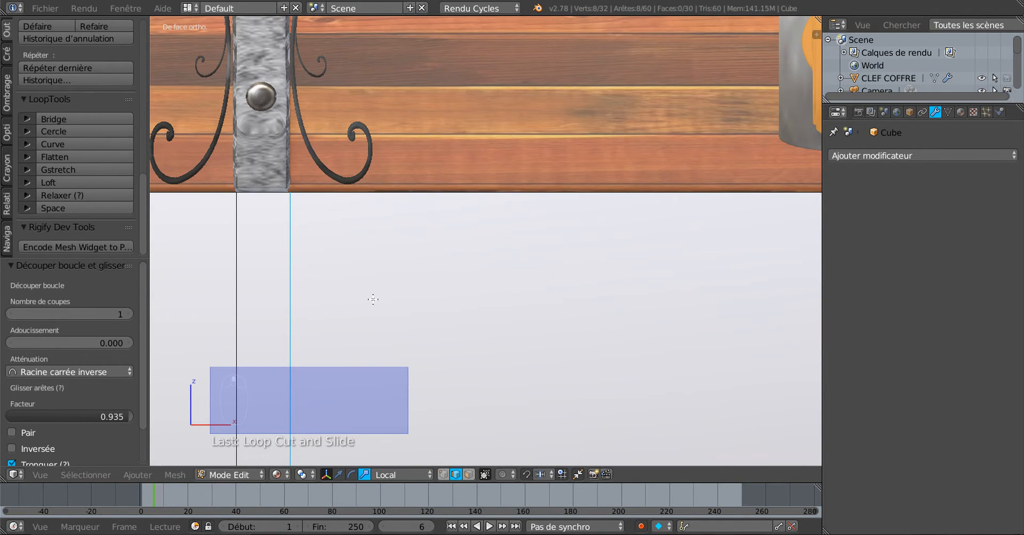
key(g)
key(g)
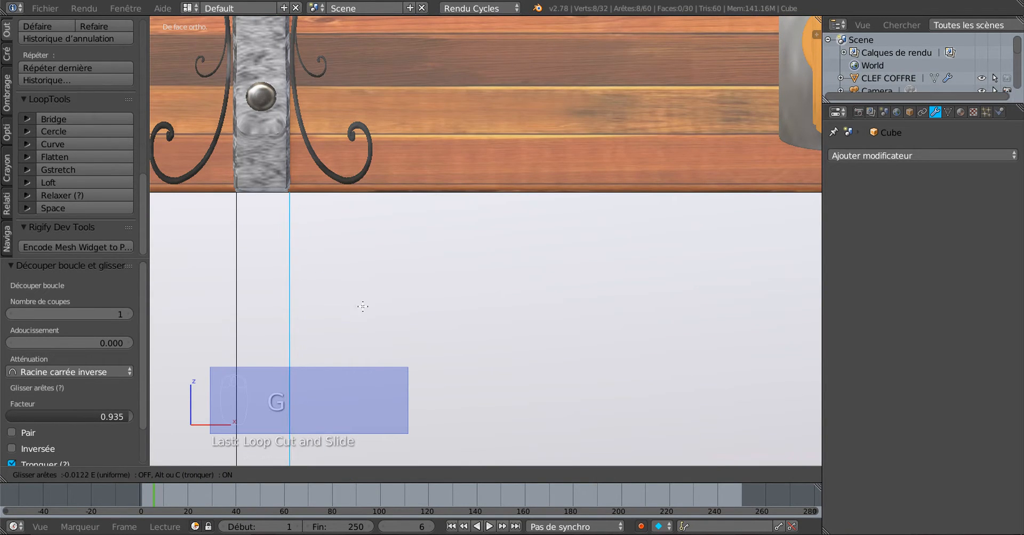
click(339, 313)
scroll(362, 304, down, 6)
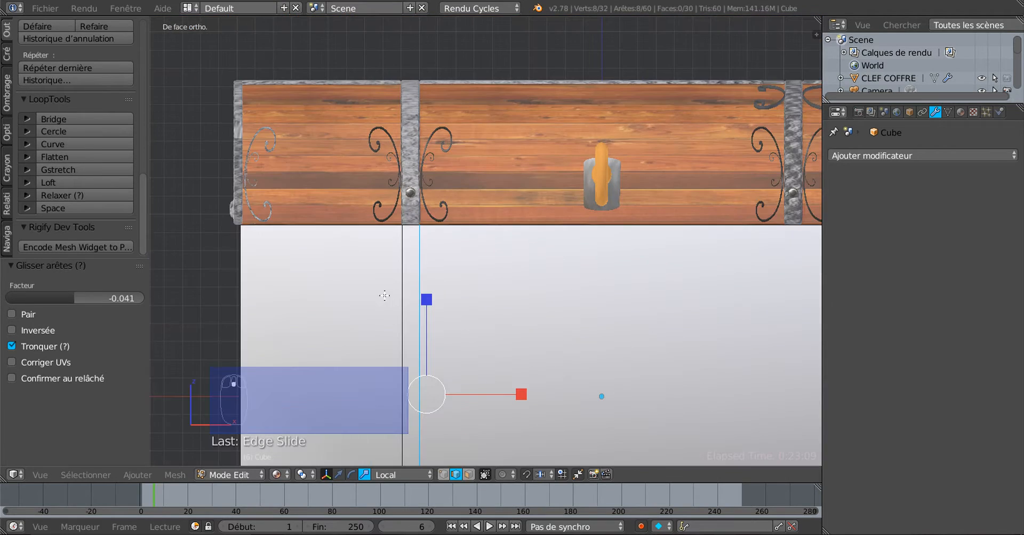
- Switch to face selection and select the narrow strip's faces on the box's front, bottom and back
middle_drag(468, 294, 528, 266)
scroll(517, 275, up, 2)
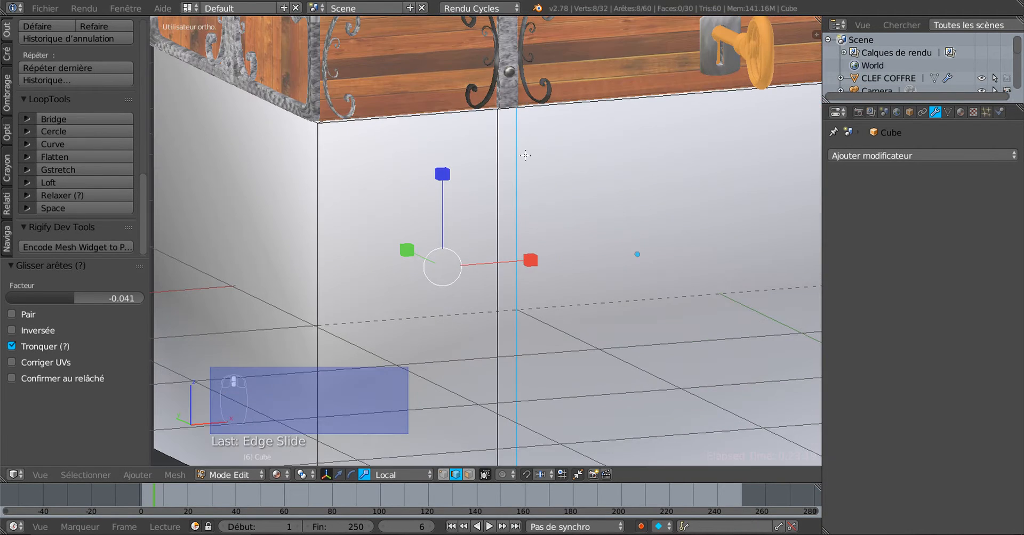
click(468, 475)
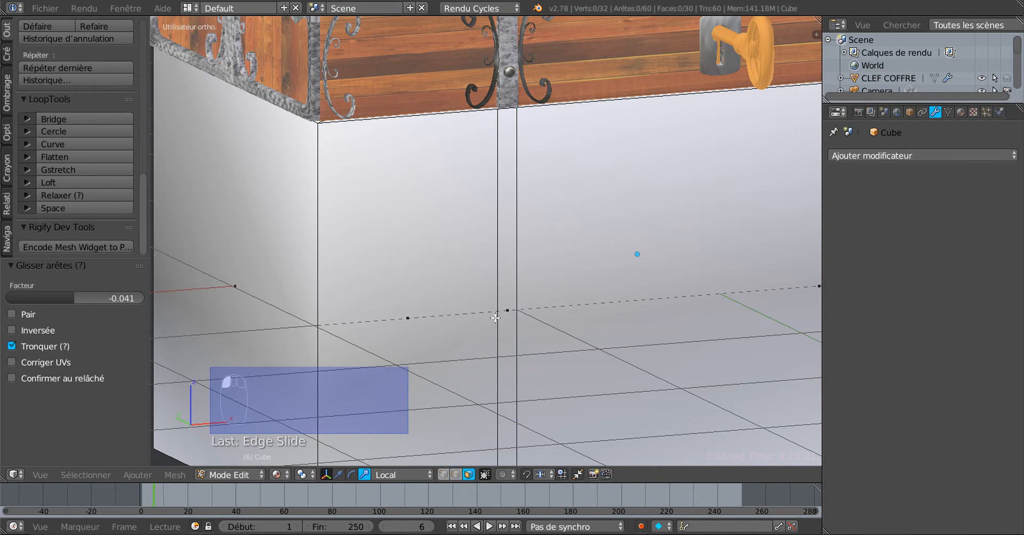
right_click(515, 137)
scroll(515, 138, down, 3)
middle_drag(514, 137, 532, 235)
shift+right_click(495, 218)
middle_drag(442, 304, 592, 360)
shift+right_click(459, 224)
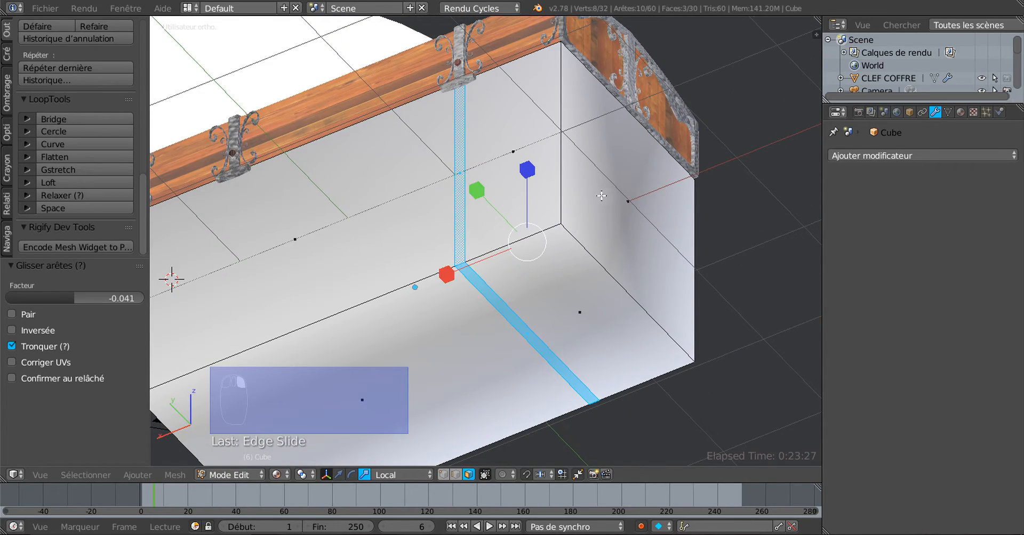
- Extrude the selected strip outward from the box with a scale of 1.034 to form a raised strap
middle_drag(601, 196, 565, 262)
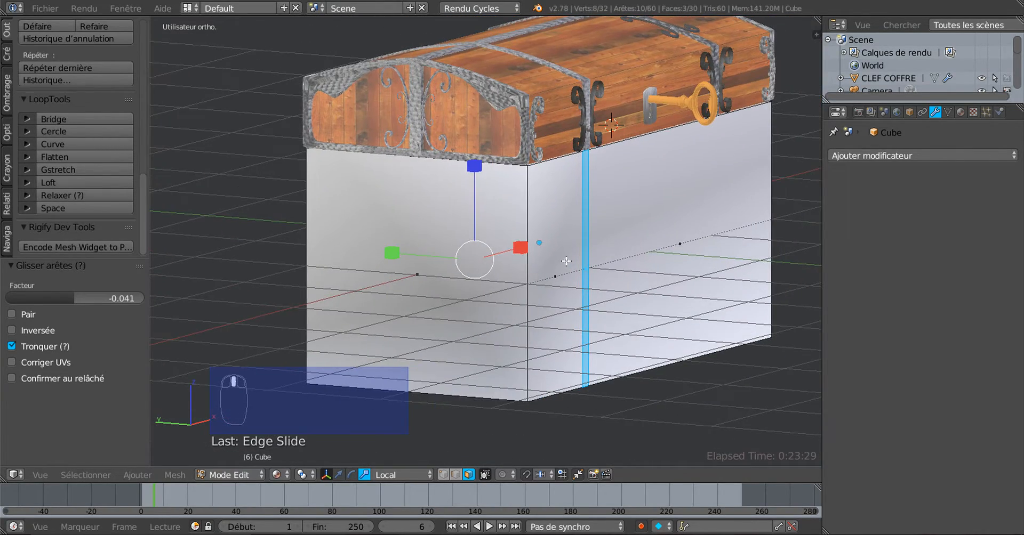
scroll(681, 220, up, 3)
shift+middle_drag(681, 219, 554, 239)
scroll(617, 283, up, 2)
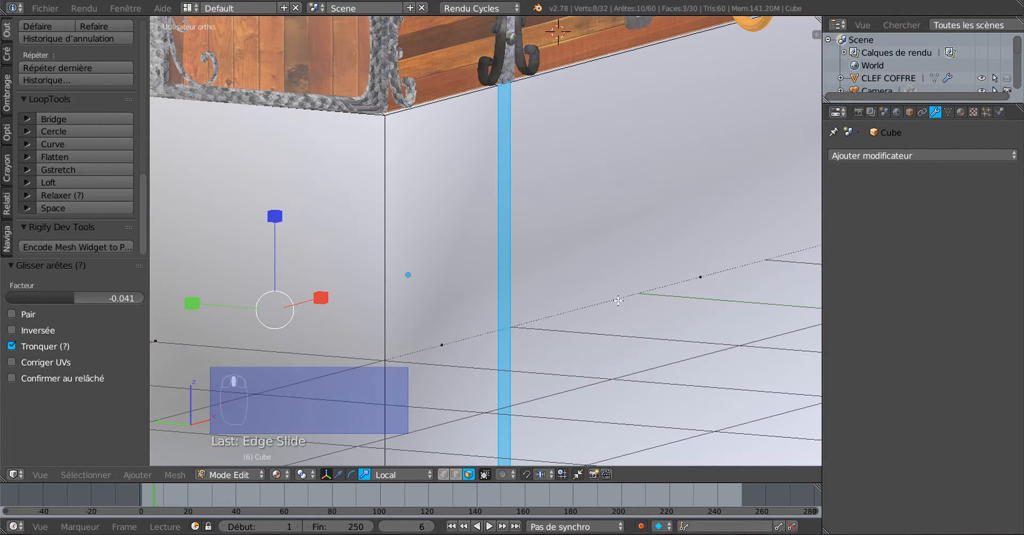
key(e)
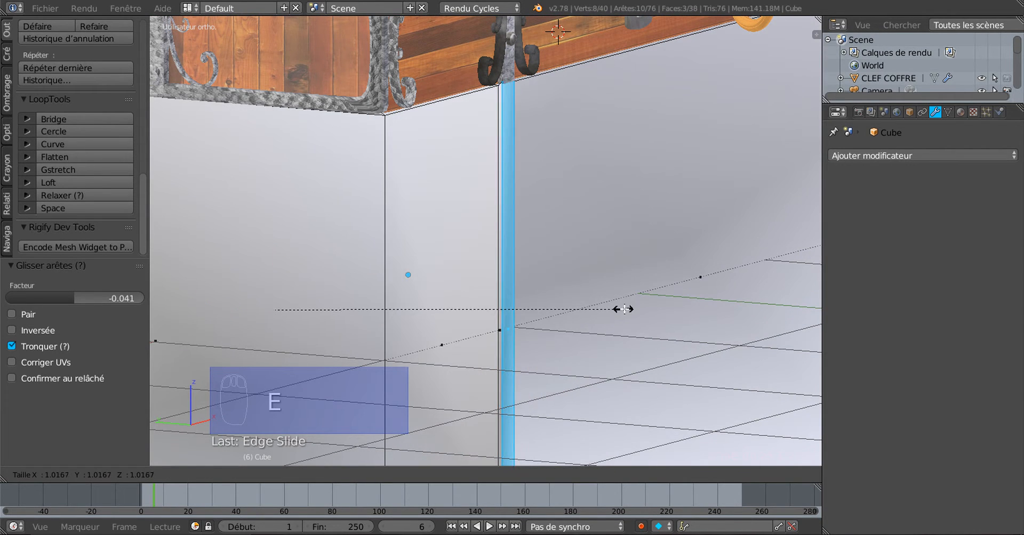
click(629, 310)
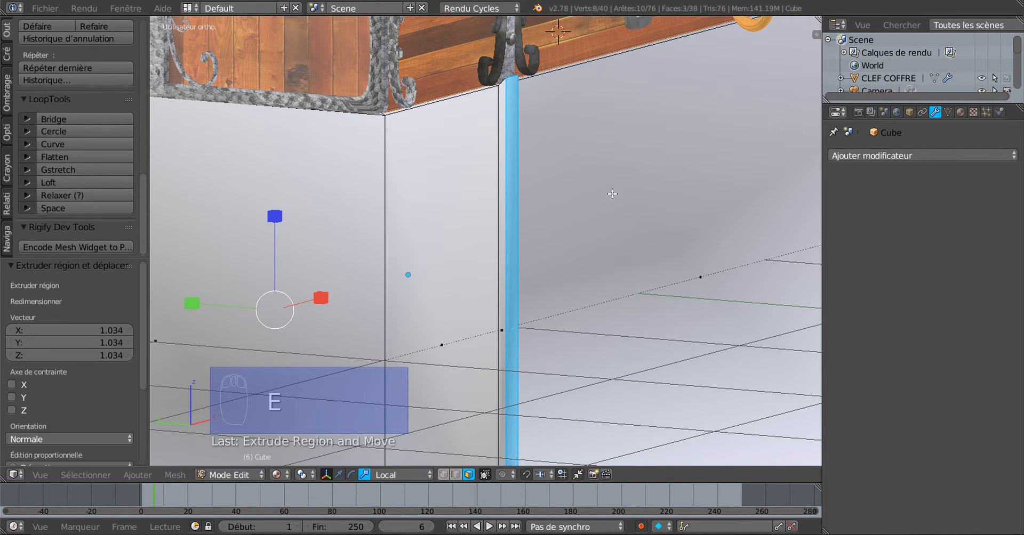
- Switch to the translate manipulator, and set the pivot point to the 3D cursor placed on the box's front face beside the strap
shift+middle_drag(620, 203, 586, 364)
scroll(523, 341, up, 4)
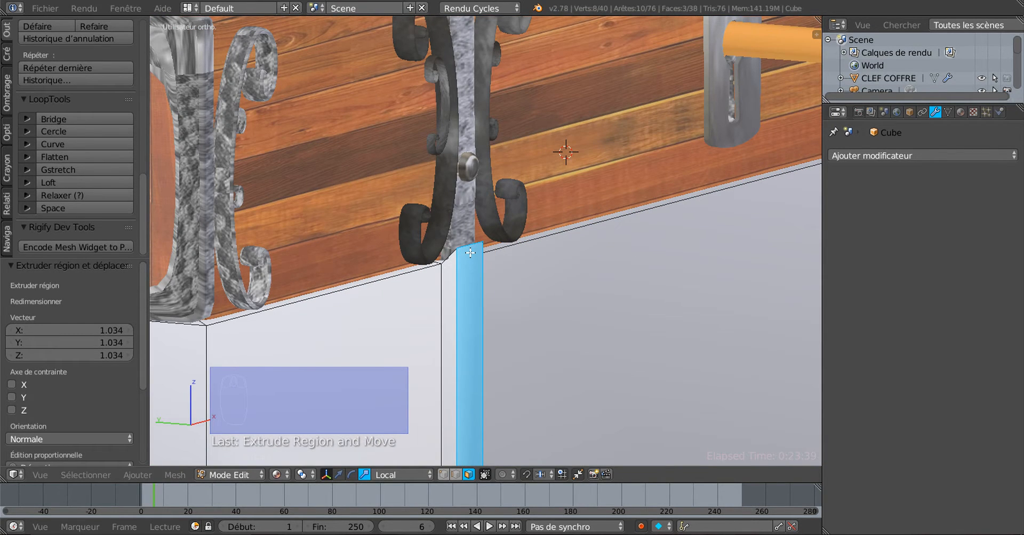
scroll(470, 253, down, 2)
scroll(480, 237, down, 3)
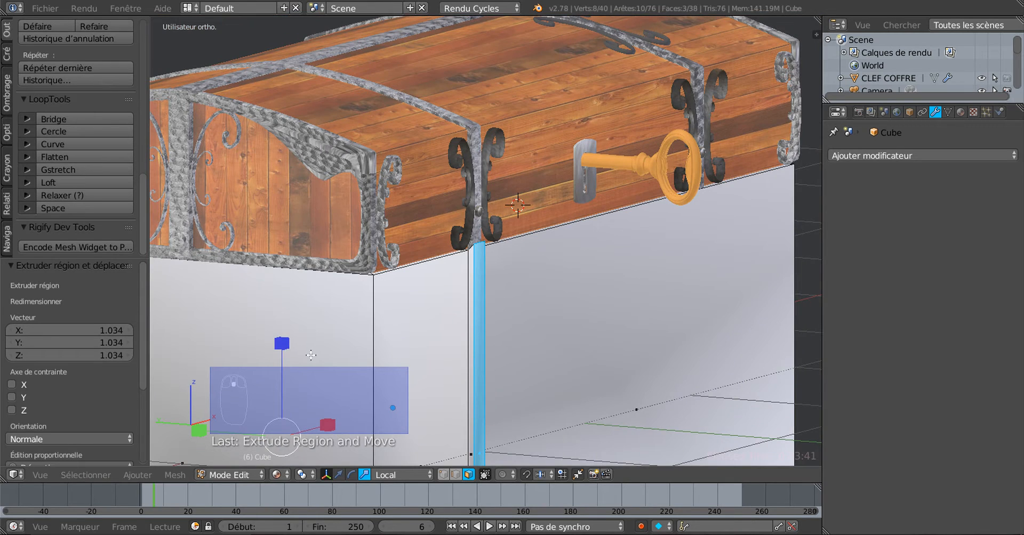
click(338, 474)
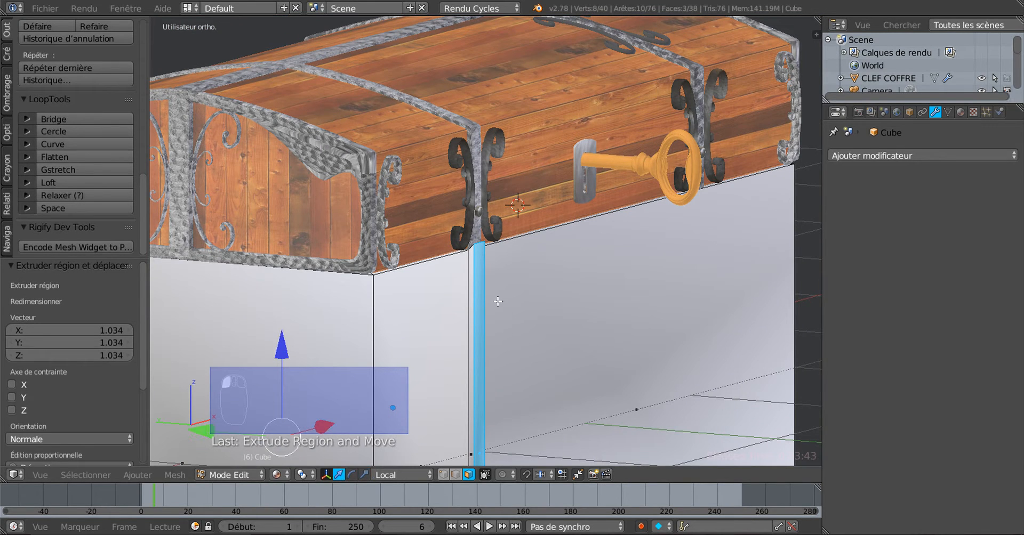
click(535, 275)
scroll(534, 275, up, 3)
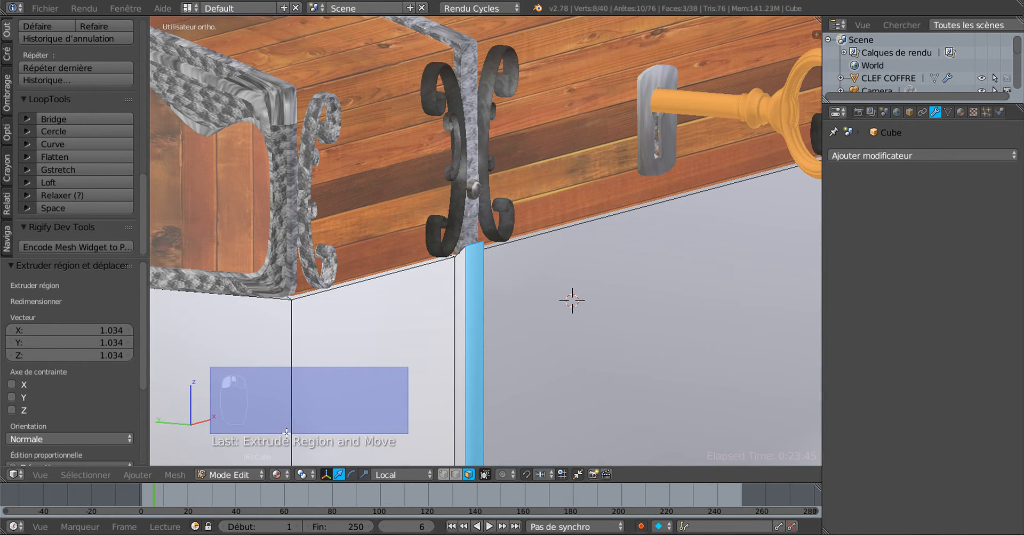
click(301, 475)
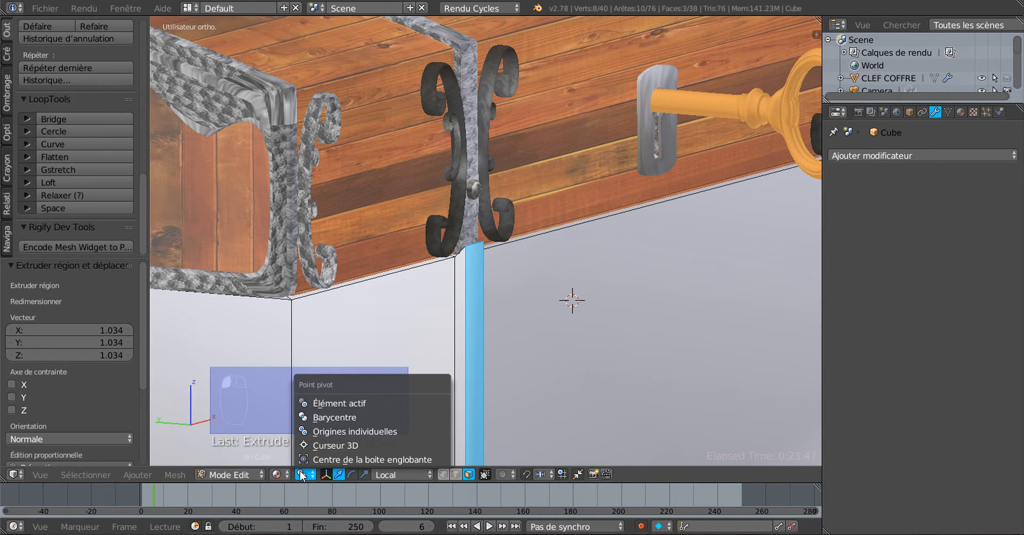
click(320, 446)
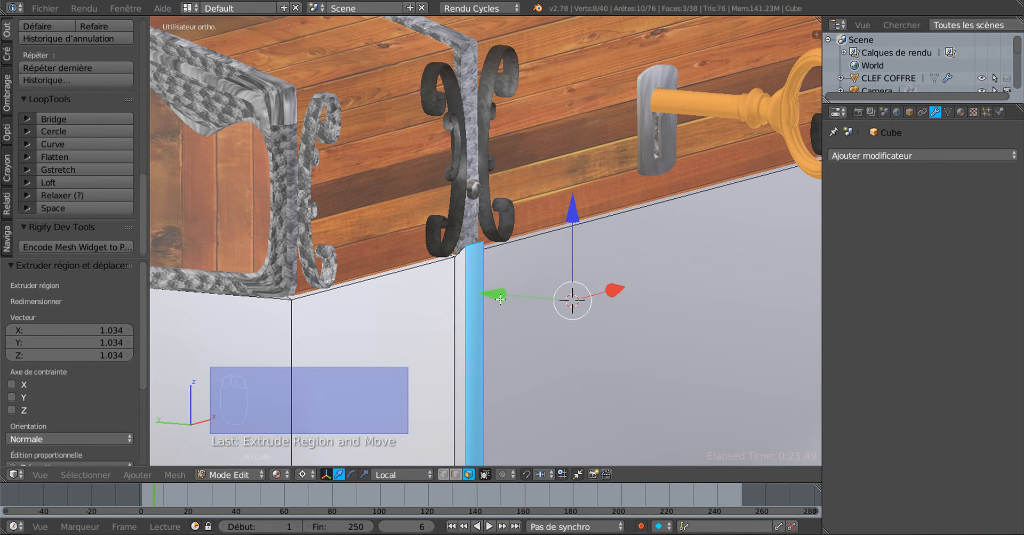
- Move the extruded strap's selected faces by -0.038 along the local Z axis to lower its top edge below the lid
scroll(533, 301, up, 1)
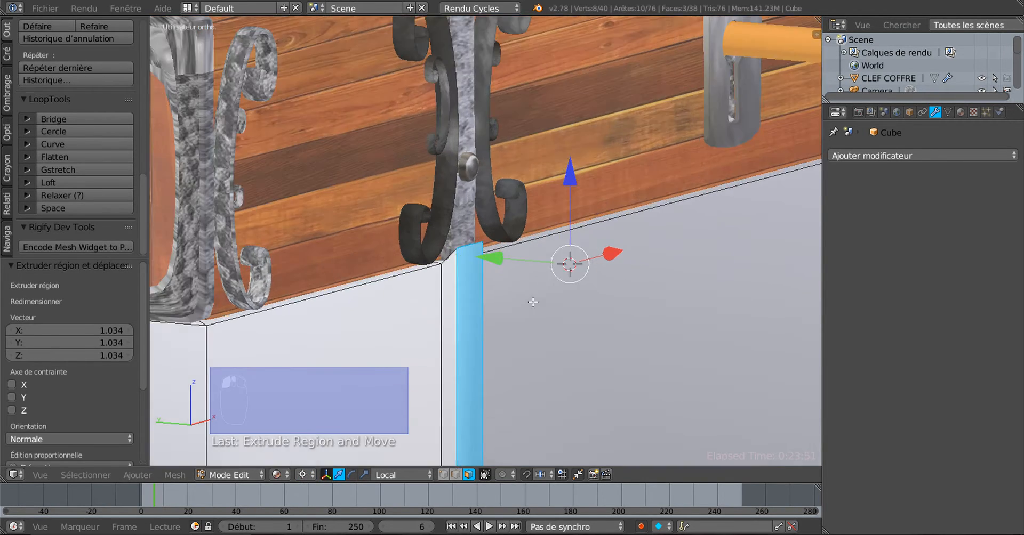
scroll(543, 267, up, 1)
scroll(547, 242, up, 5)
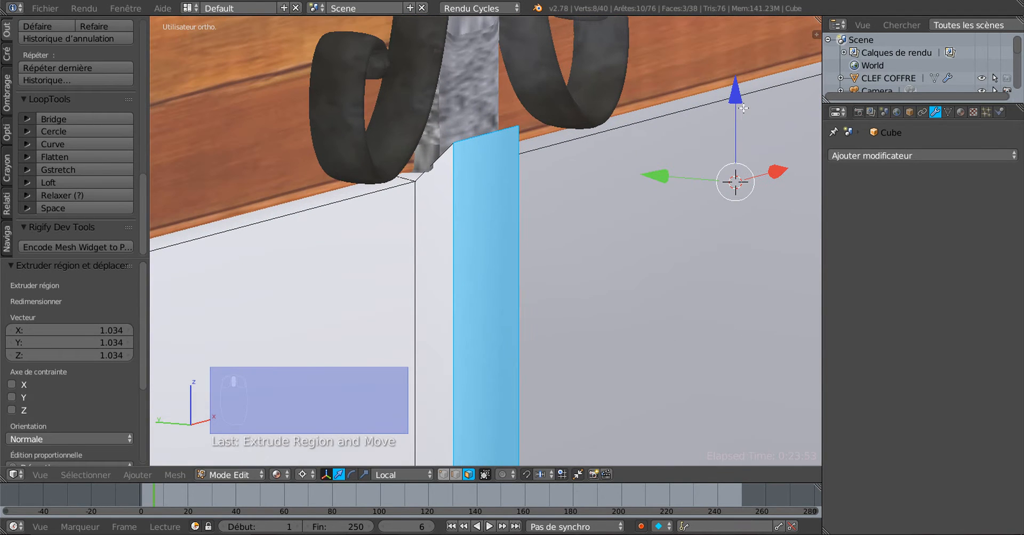
key(g)
key(z)
key(z)
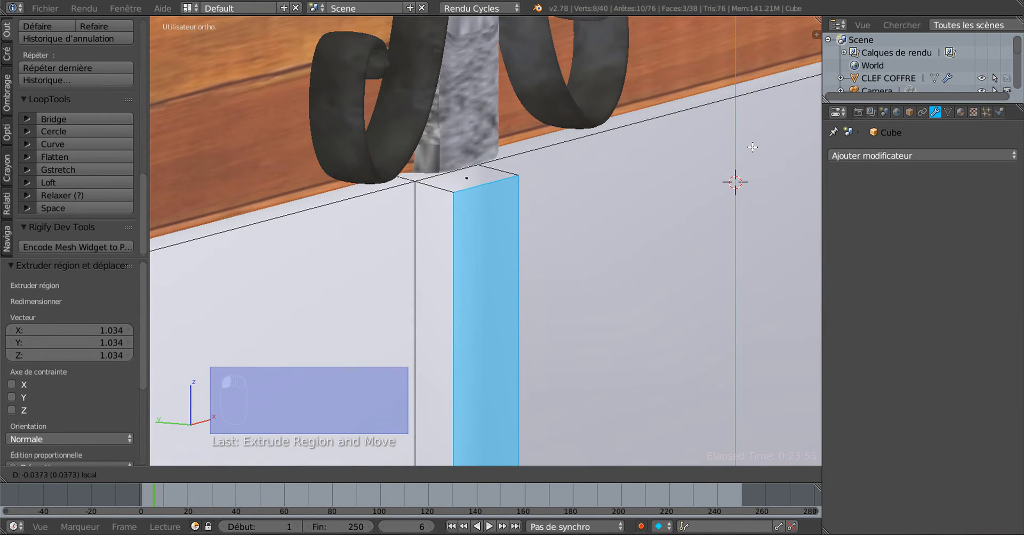
click(751, 141)
- Select only the strap's underside face and raise it about 0.038 along the local Z axis
scroll(705, 204, down, 2)
scroll(700, 209, down, 2)
middle_drag(595, 280, 495, 200)
scroll(515, 276, down, 4)
shift+middle_drag(478, 284, 544, 112)
mouse_move(508, 226)
middle_down()
mouse_move(495, 229)
mouse_move(488, 274)
mouse_move(503, 219)
mouse_move(496, 248)
mouse_move(494, 236)
middle_up()
right_click(483, 282)
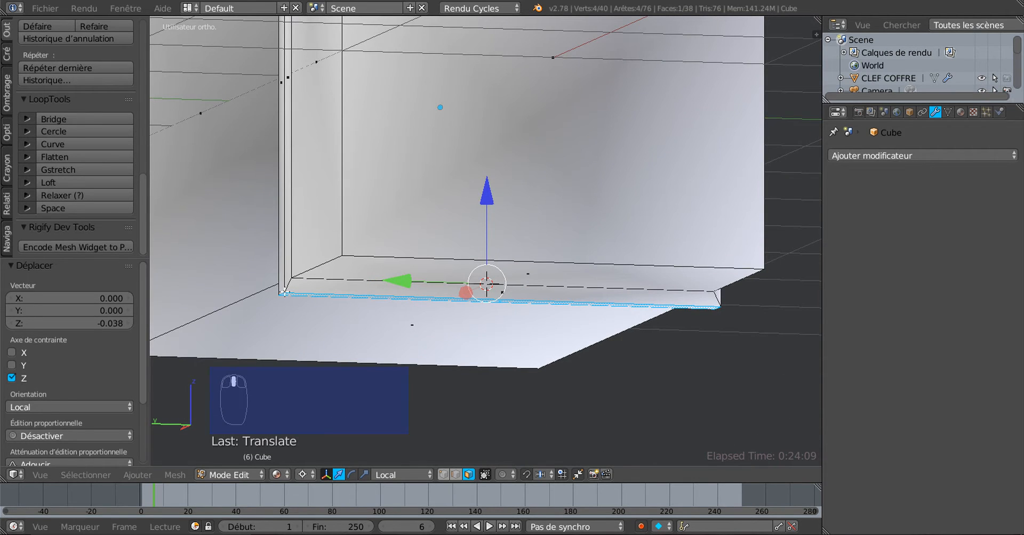
scroll(280, 320, up, 3)
shift+middle_drag(284, 305, 508, 268)
scroll(367, 289, up, 2)
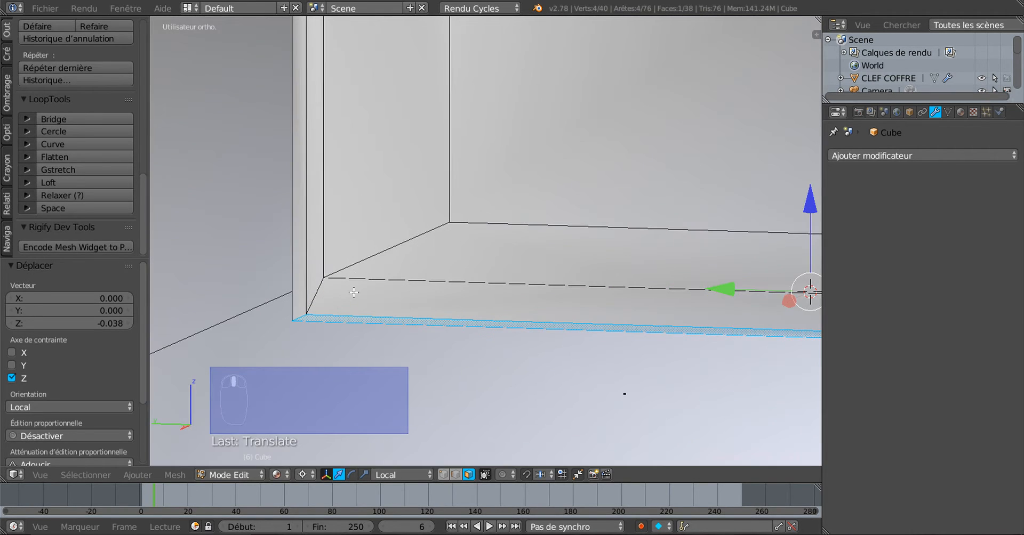
click(354, 292)
key(g)
key(z)
key(z)
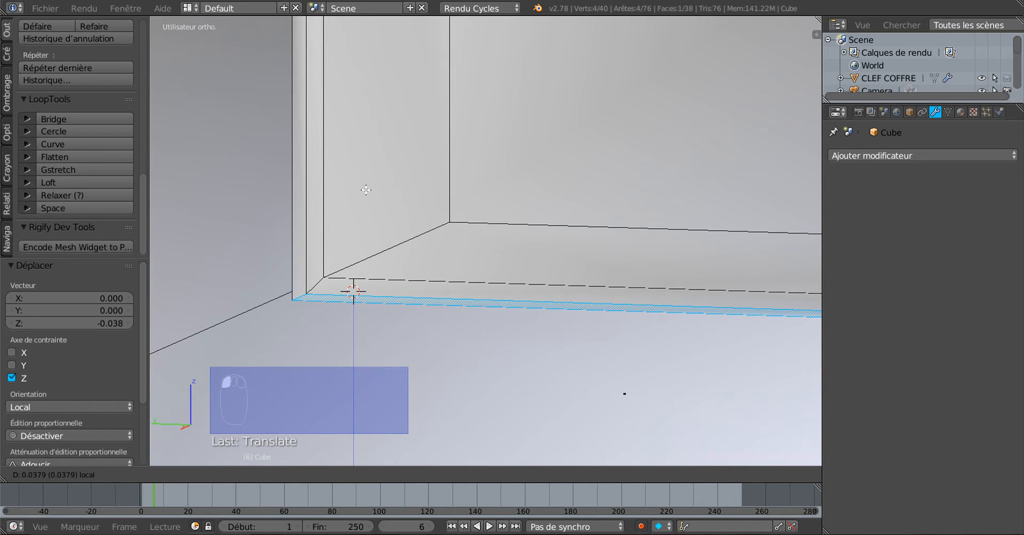
click(366, 189)
- Examine the raised strap on the box's front and back, and compare its alignment with the lid's straps
key(Tab)
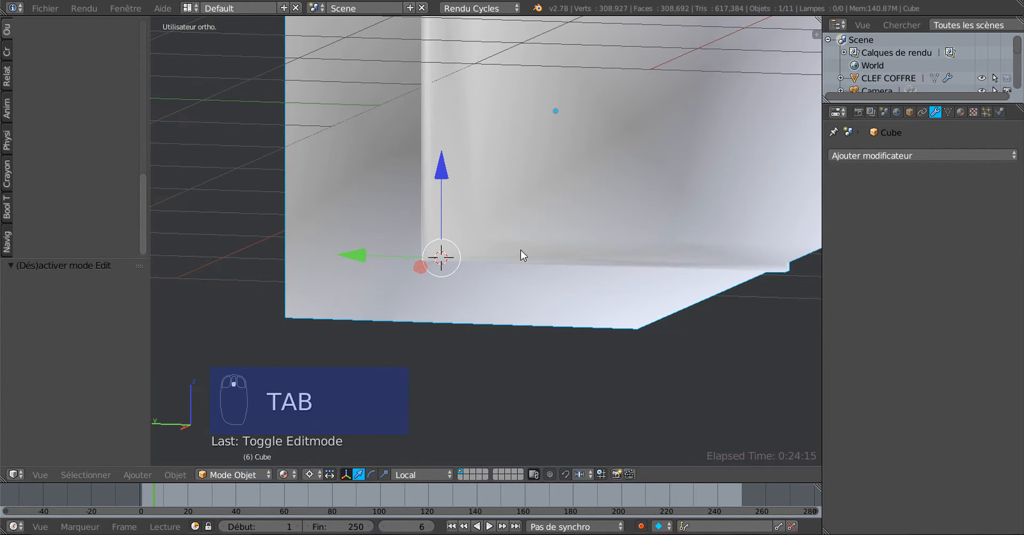
scroll(521, 251, down, 2)
middle_drag(507, 274, 375, 282)
scroll(375, 282, down, 2)
middle_drag(447, 265, 492, 262)
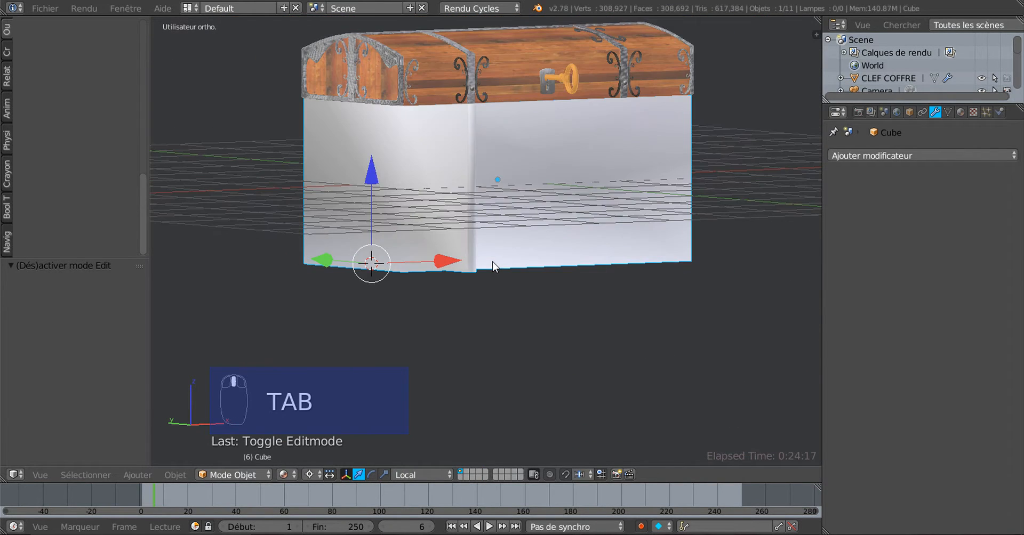
scroll(478, 138, up, 2)
key(Tab)
middle_drag(539, 290, 654, 334)
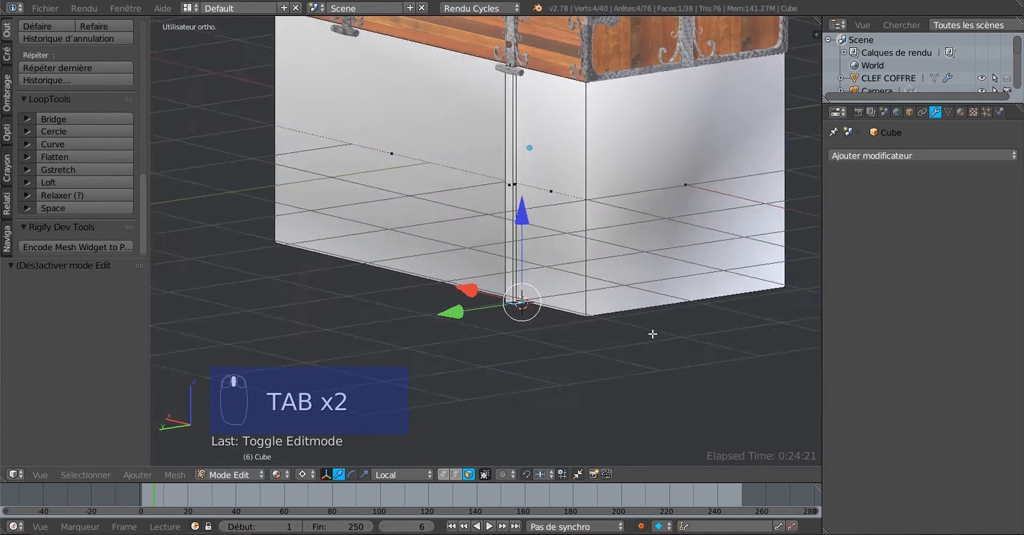
scroll(528, 211, up, 3)
middle_drag(528, 212, 393, 483)
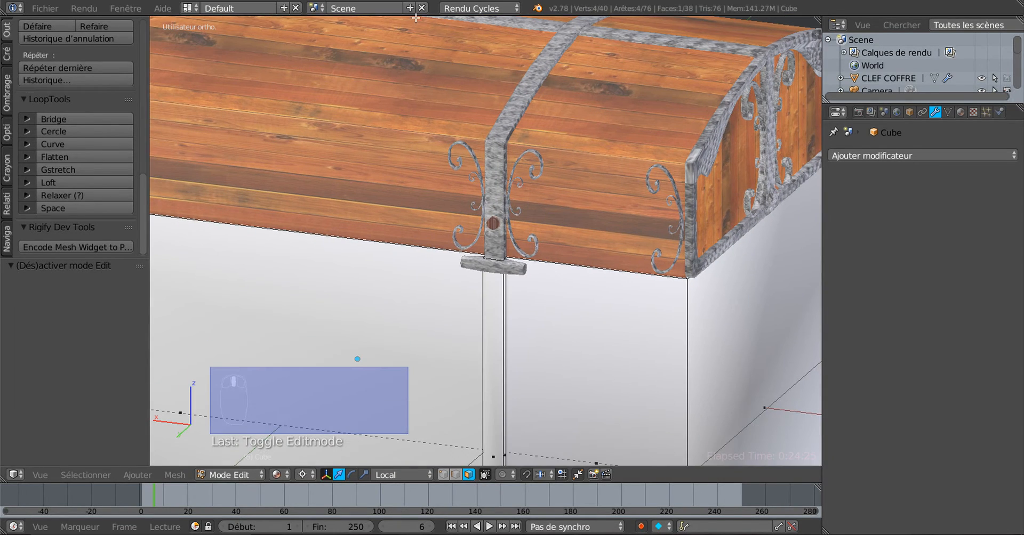
middle_drag(466, 271, 398, 260)
scroll(470, 200, down, 2)
scroll(470, 200, down, 3)
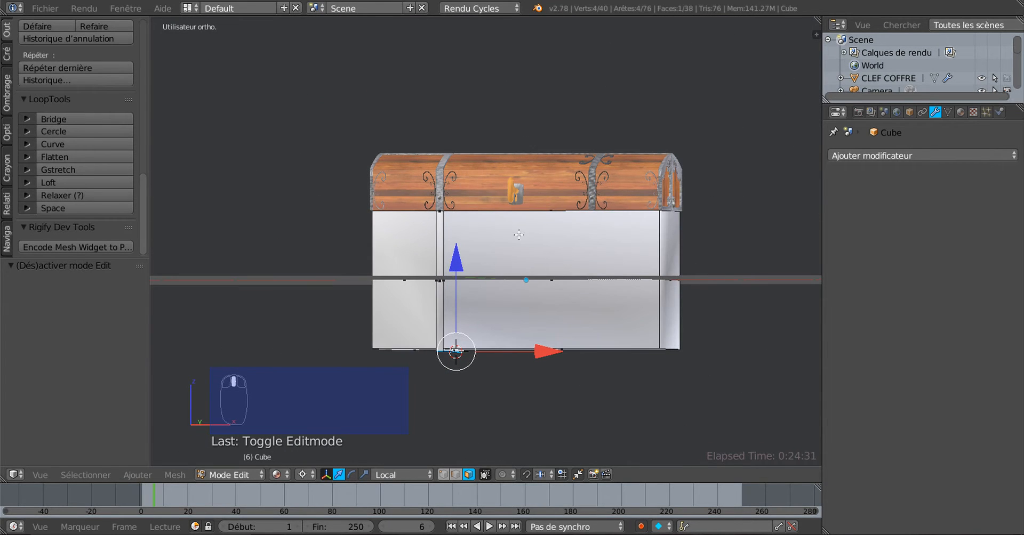
middle_drag(523, 234, 555, 292)
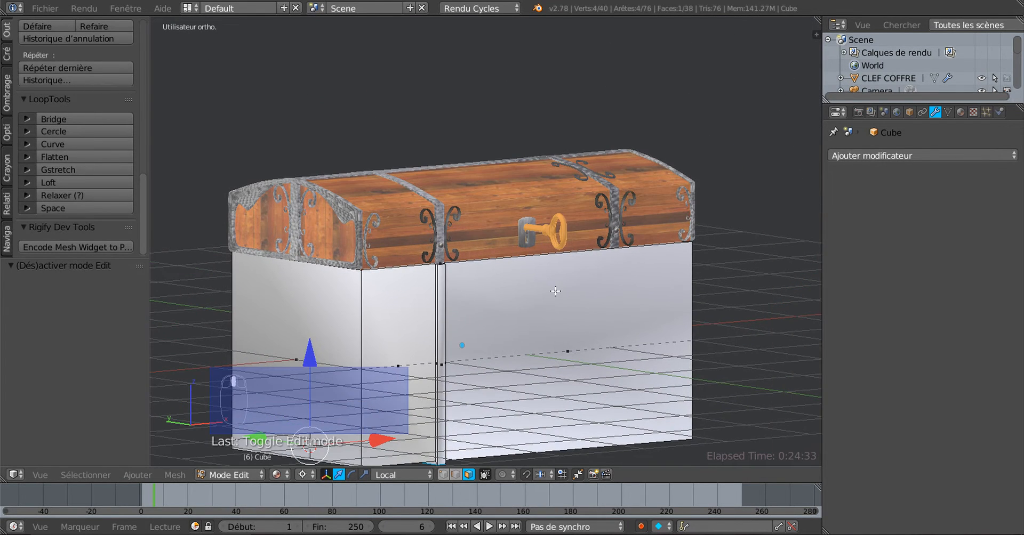
scroll(556, 292, up, 1)
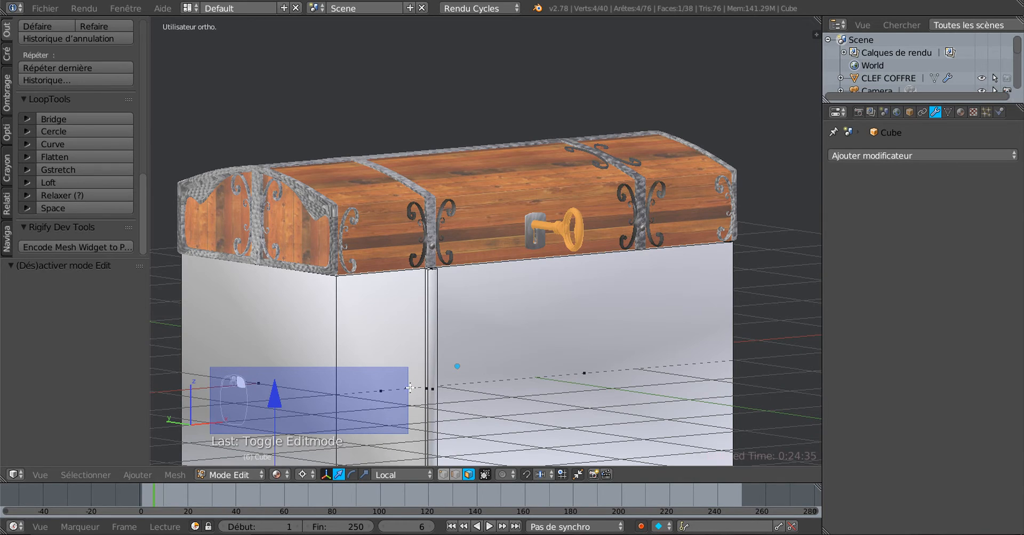
- Set the pivot point back to Barycentre and return to Object mode
click(301, 474)
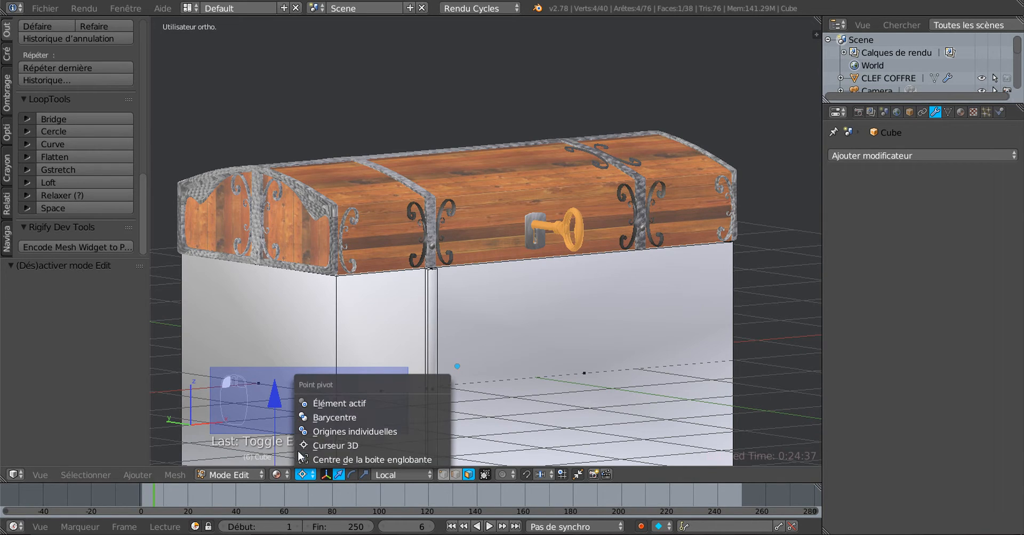
click(320, 418)
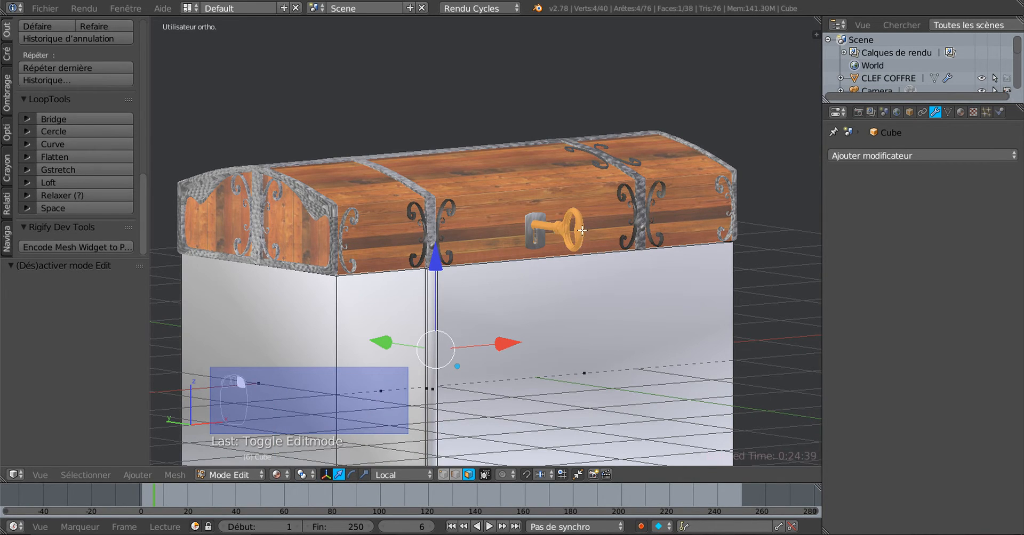
right_click(581, 230)
key(Tab)
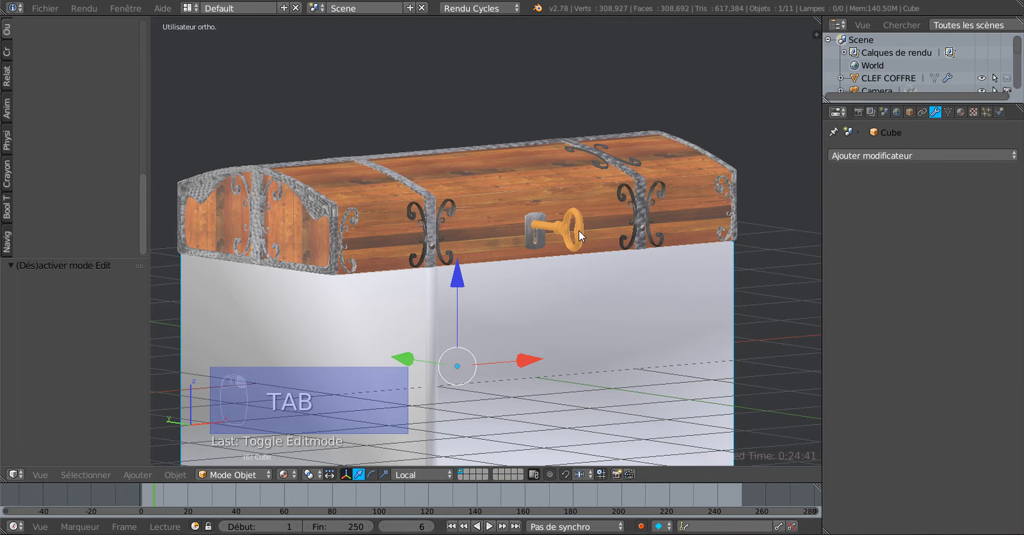
- Select the chest key and try rotating it about the global Y axis
right_click(578, 231)
scroll(571, 273, up, 2)
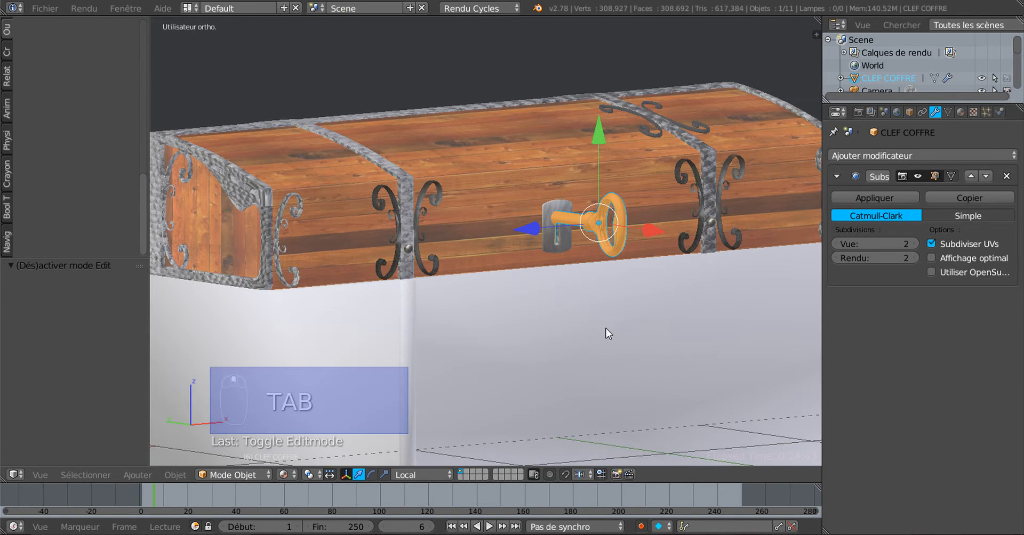
key(r)
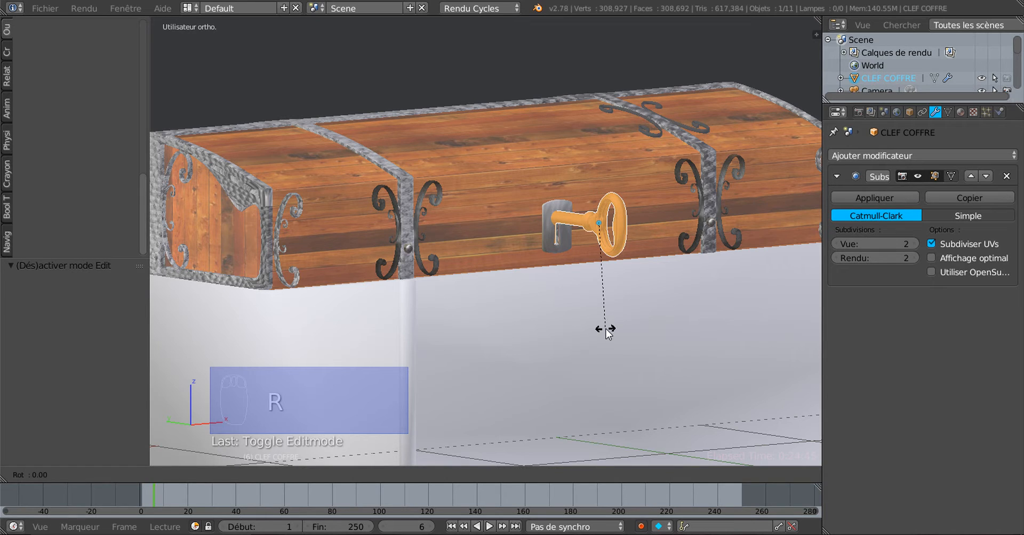
key(y)
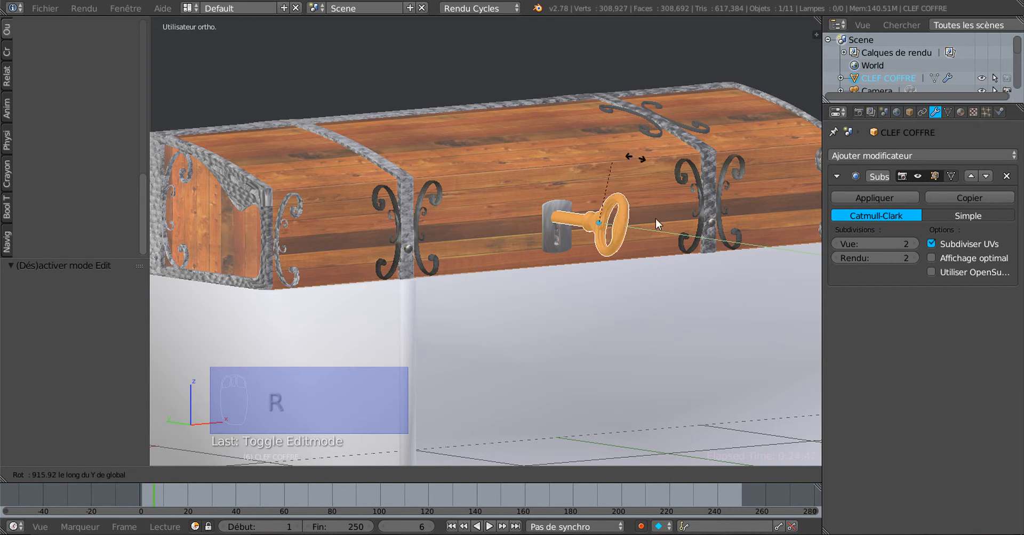
click(648, 181)
scroll(673, 249, up, 2)
middle_drag(673, 250, 673, 249)
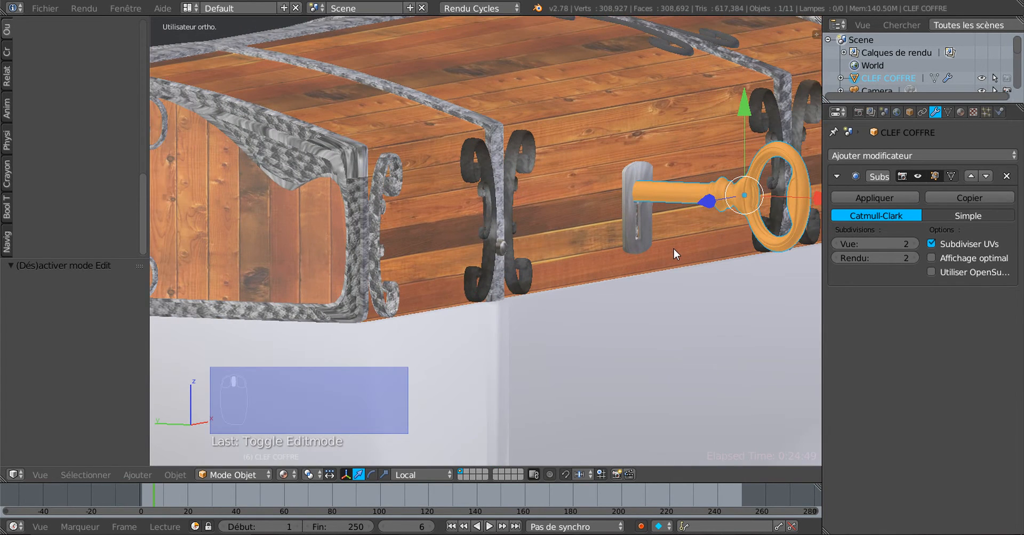
scroll(293, 413, down, 2)
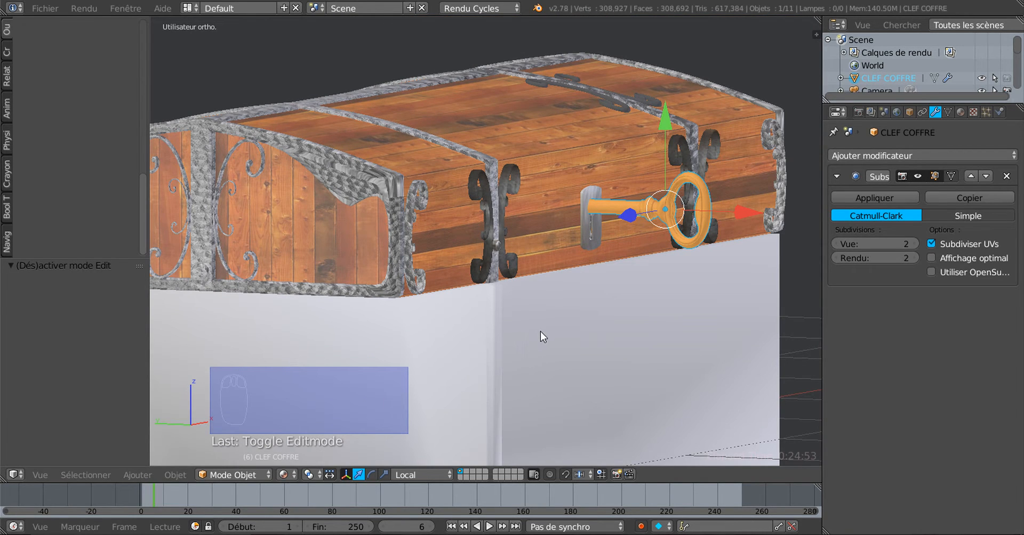
shift+middle_drag(543, 335, 475, 352)
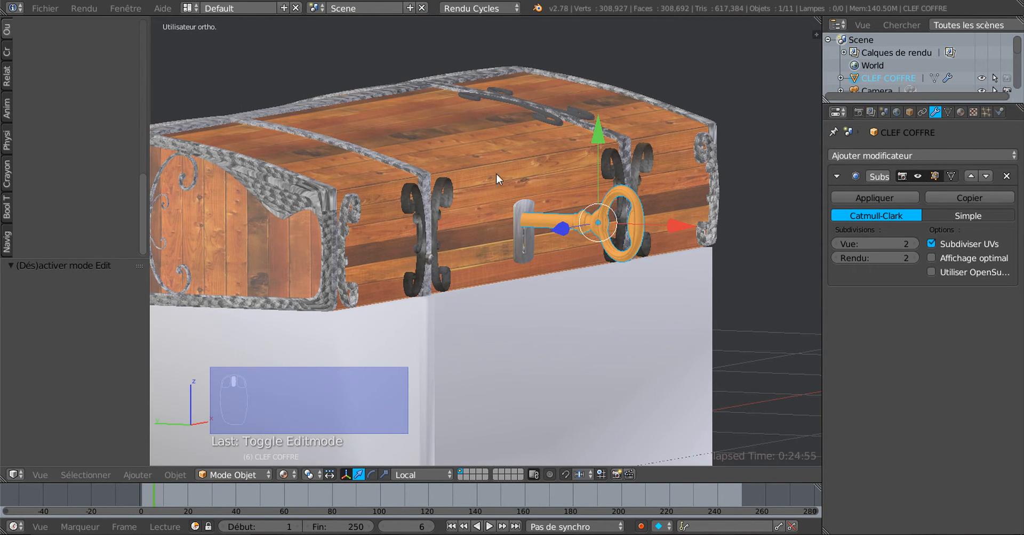
- Switch the viewport shading to Rendu and examine the chest's lid, straps, lock and key
click(286, 475)
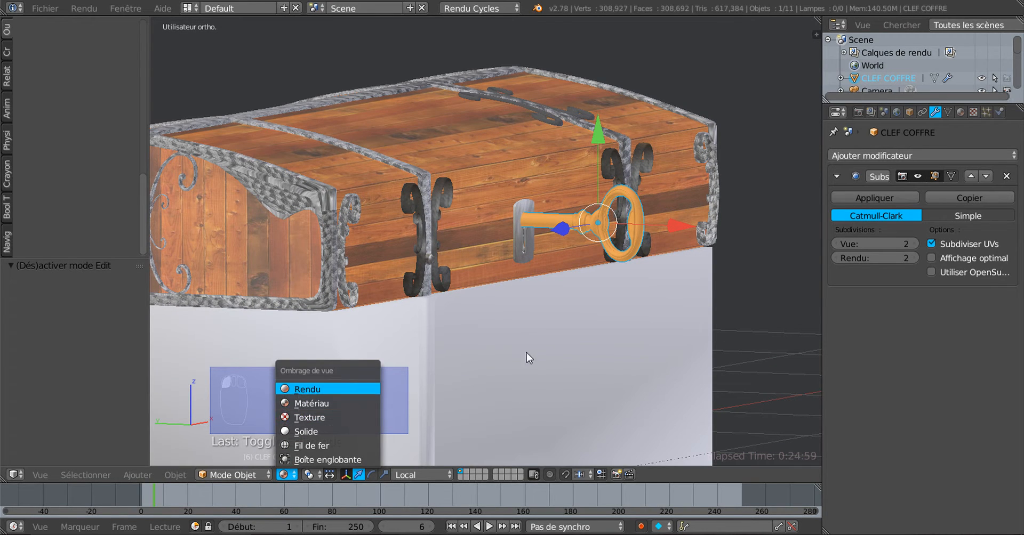
key(Return)
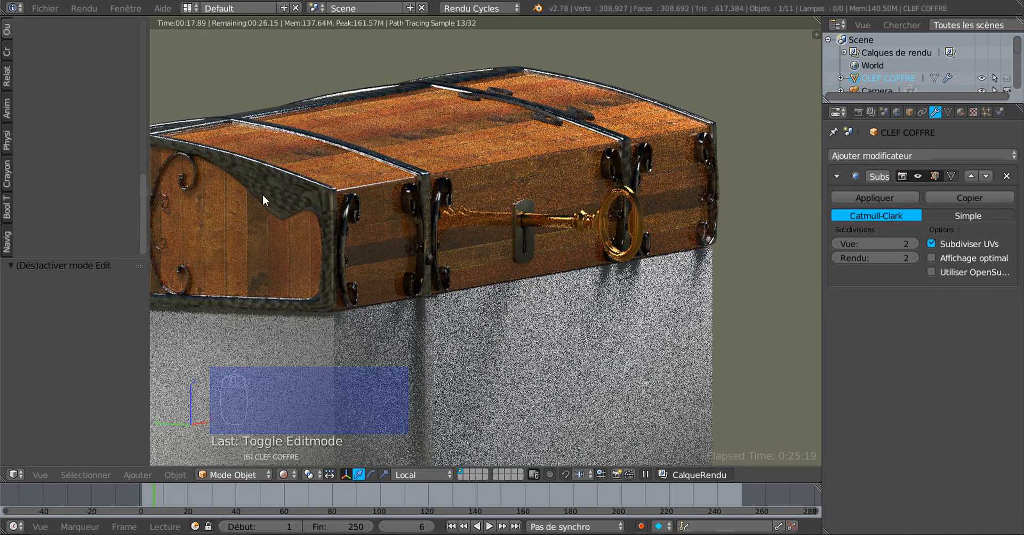
middle_drag(278, 203, 587, 156)
middle_drag(337, 229, 339, 204)
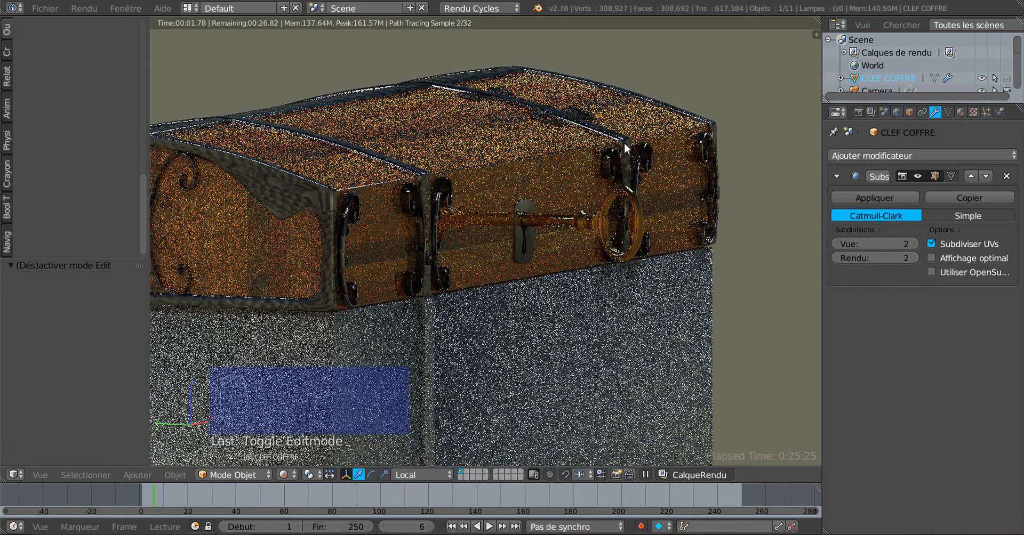
scroll(530, 319, down, 3)
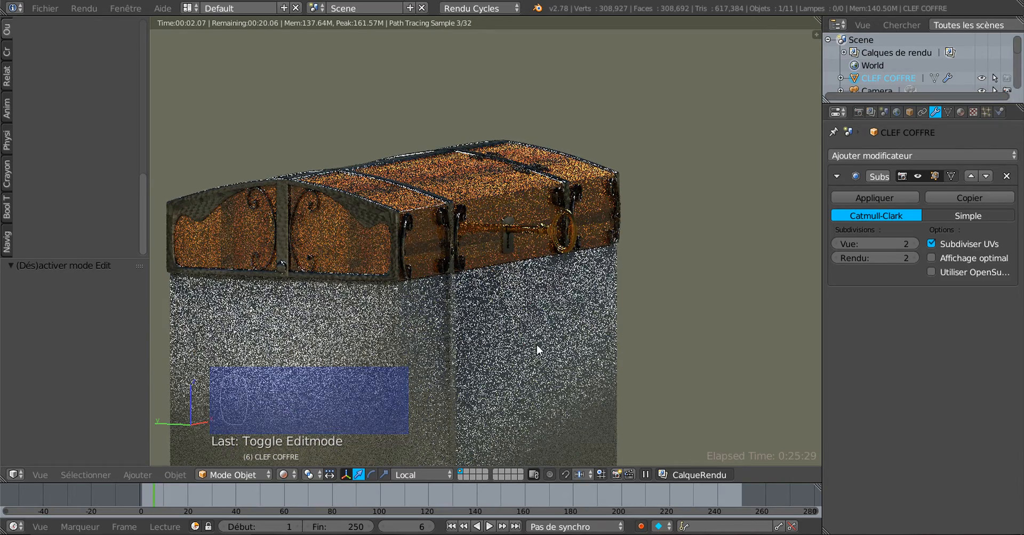
scroll(536, 344, up, 5)
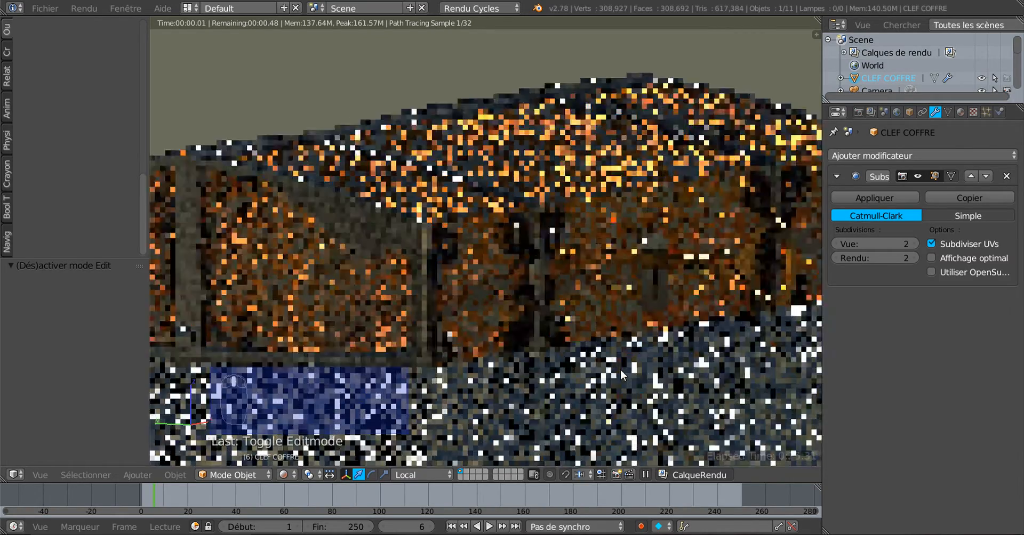
scroll(620, 369, down, 4)
scroll(475, 382, up, 2)
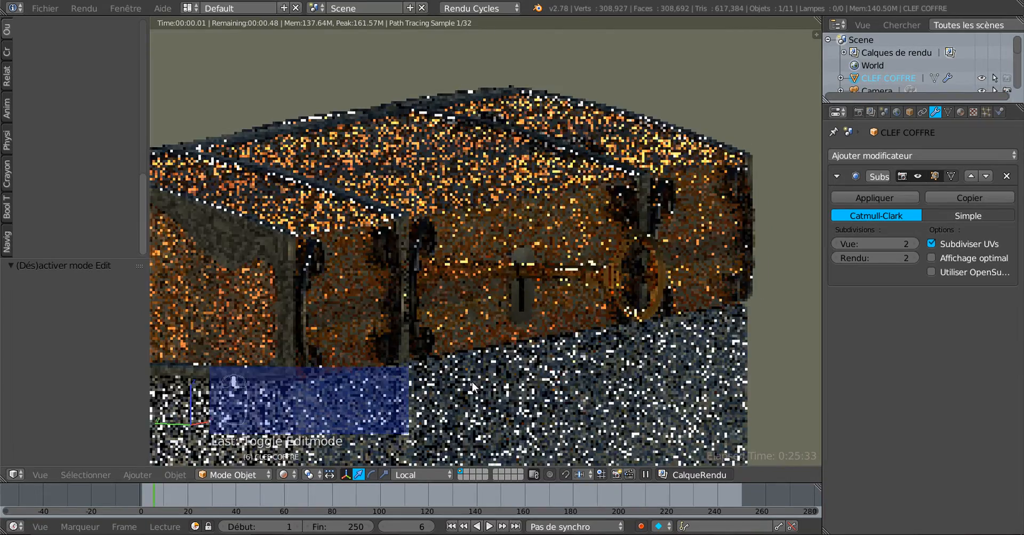
scroll(496, 382, down, 2)
scroll(501, 391, up, 2)
scroll(483, 399, down, 2)
scroll(486, 394, up, 3)
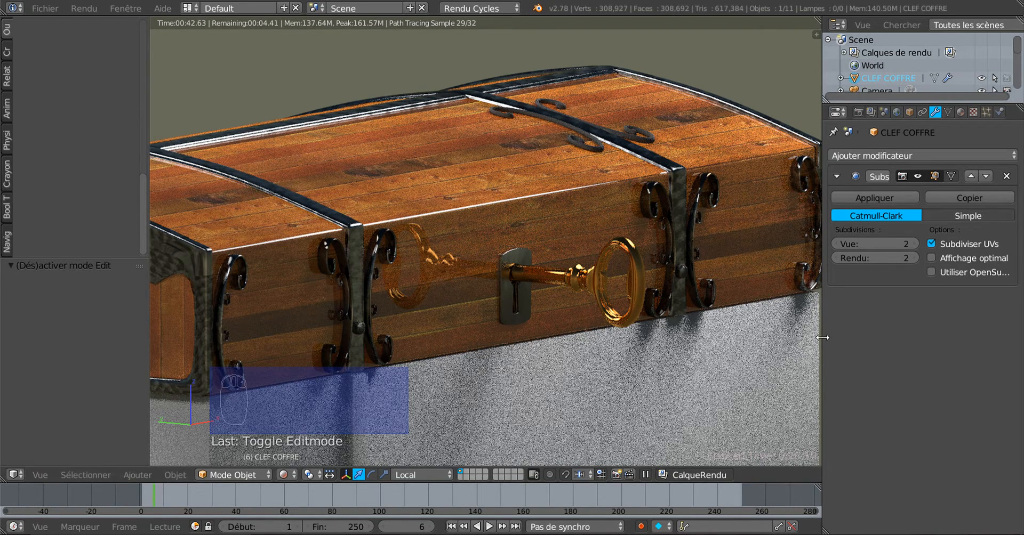
- Widen the 3D view by narrowing the properties area, and frame more of the rendered chest
drag(822, 337, 910, 337)
scroll(751, 362, down, 2)
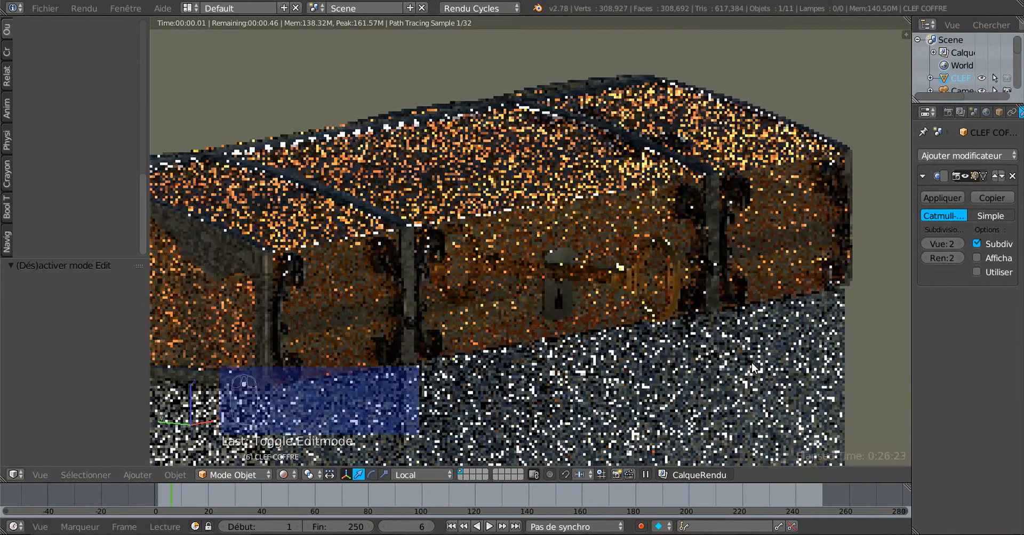